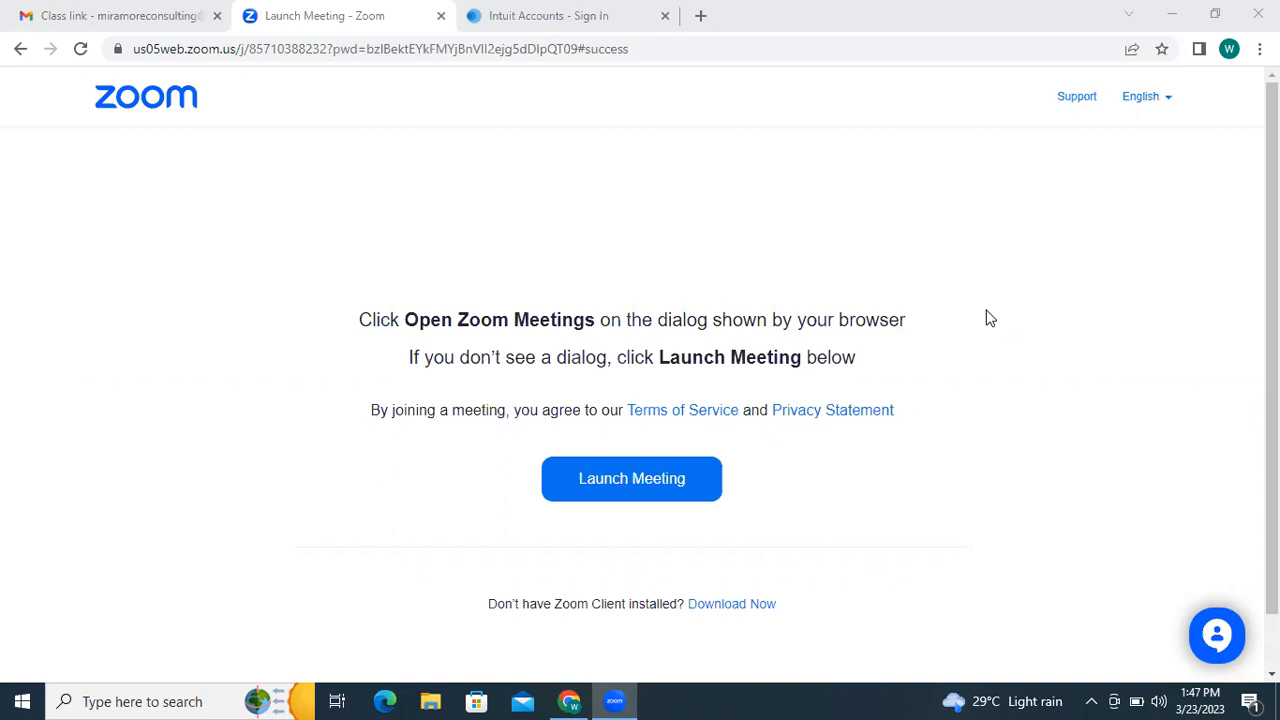
- From the Intuit sign-in tab, open a new tab and Google 'quickbooks online'
{"action": "left_click", "coordinate": [489, 30]}
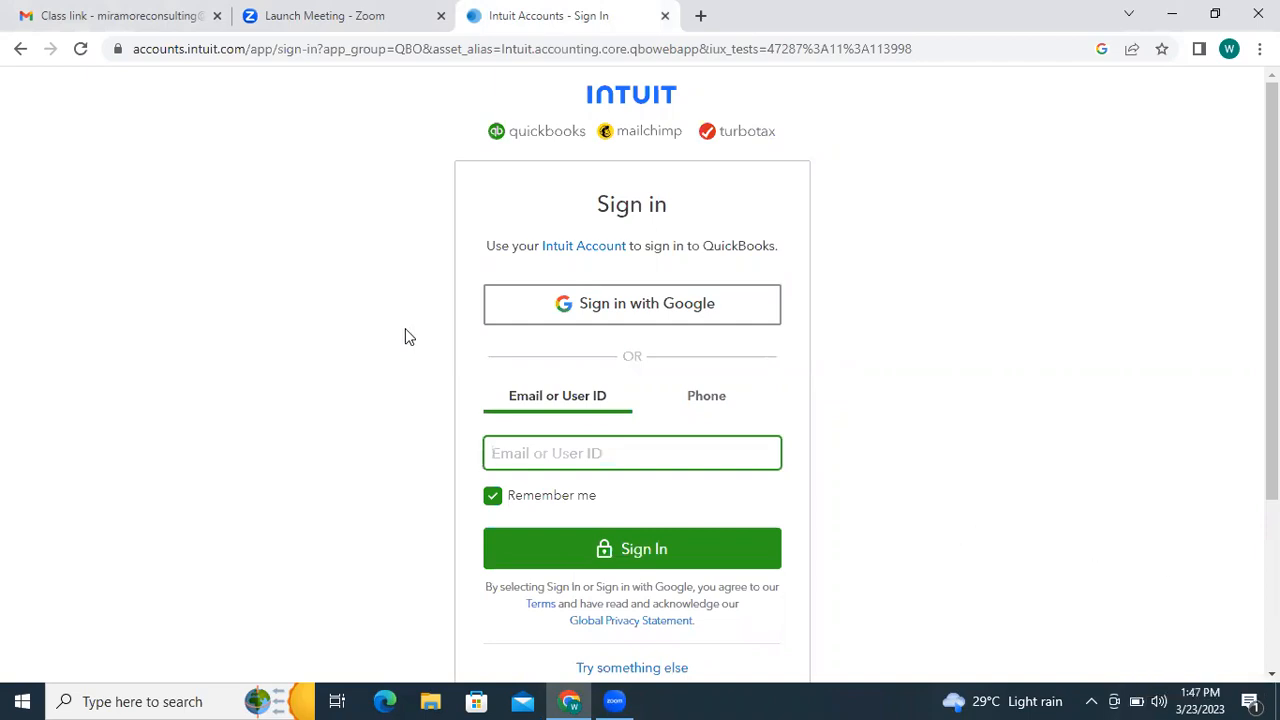
{"action": "left_click", "coordinate": [701, 17]}
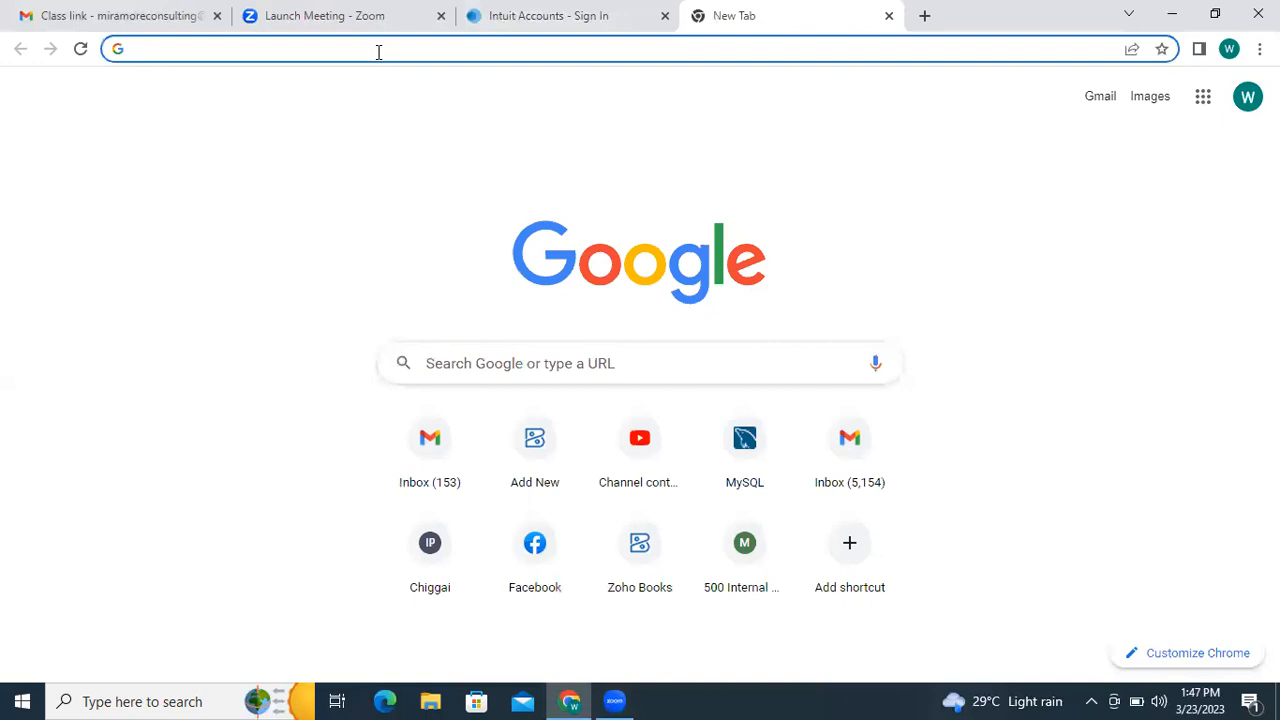
{"action": "type", "text": "qui"}
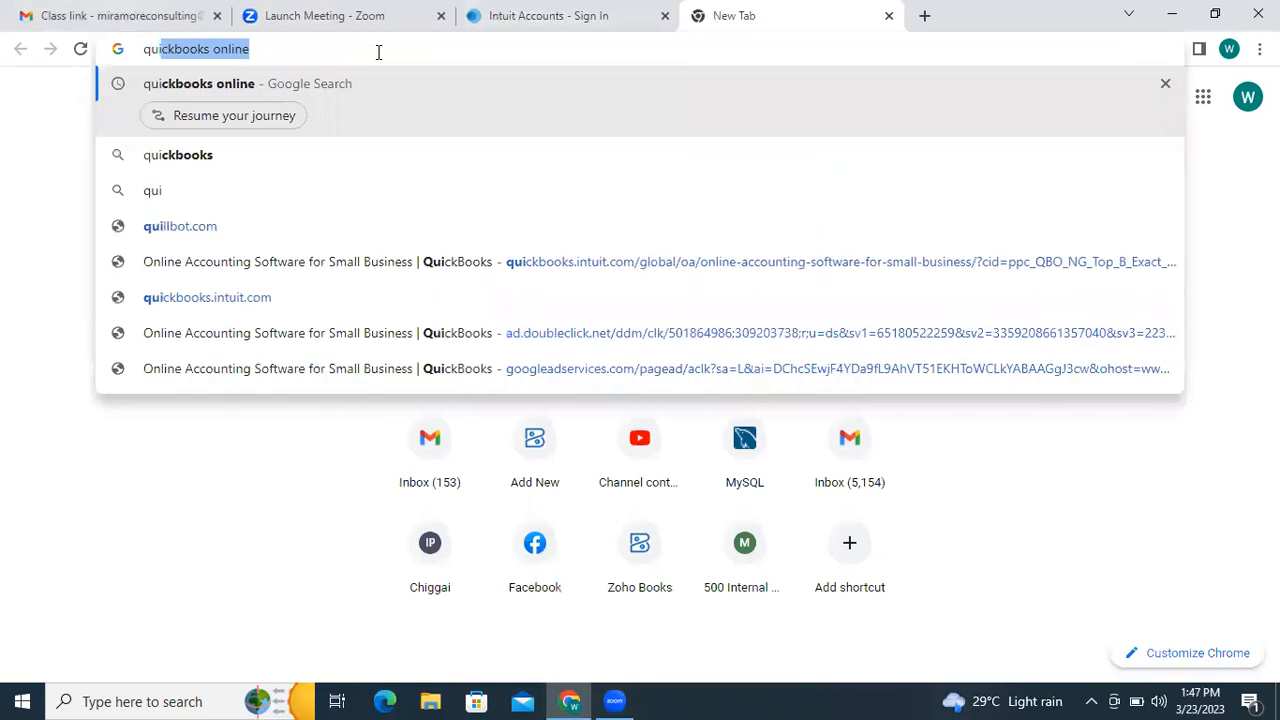
{"action": "key", "text": "Return"}
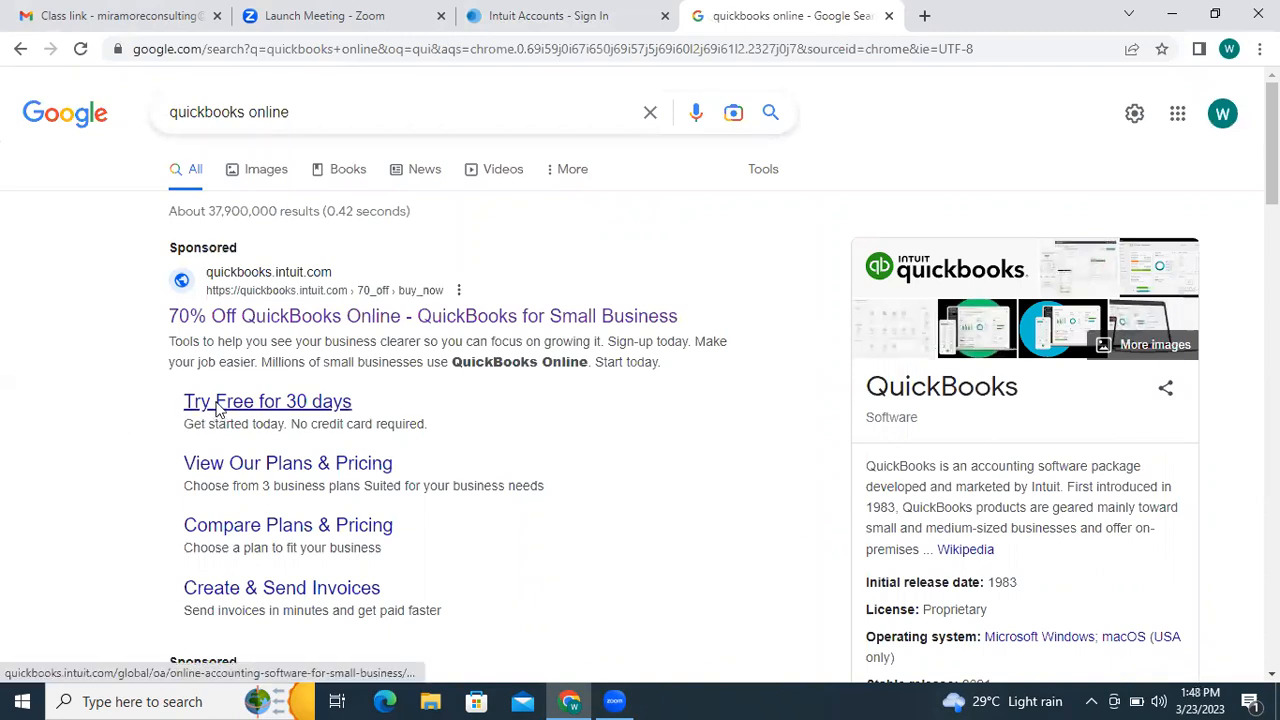
- Open the QuickBooks 'Try Free for 30 days' page and continue to its sign-in page
{"action": "left_click", "coordinate": [297, 408]}
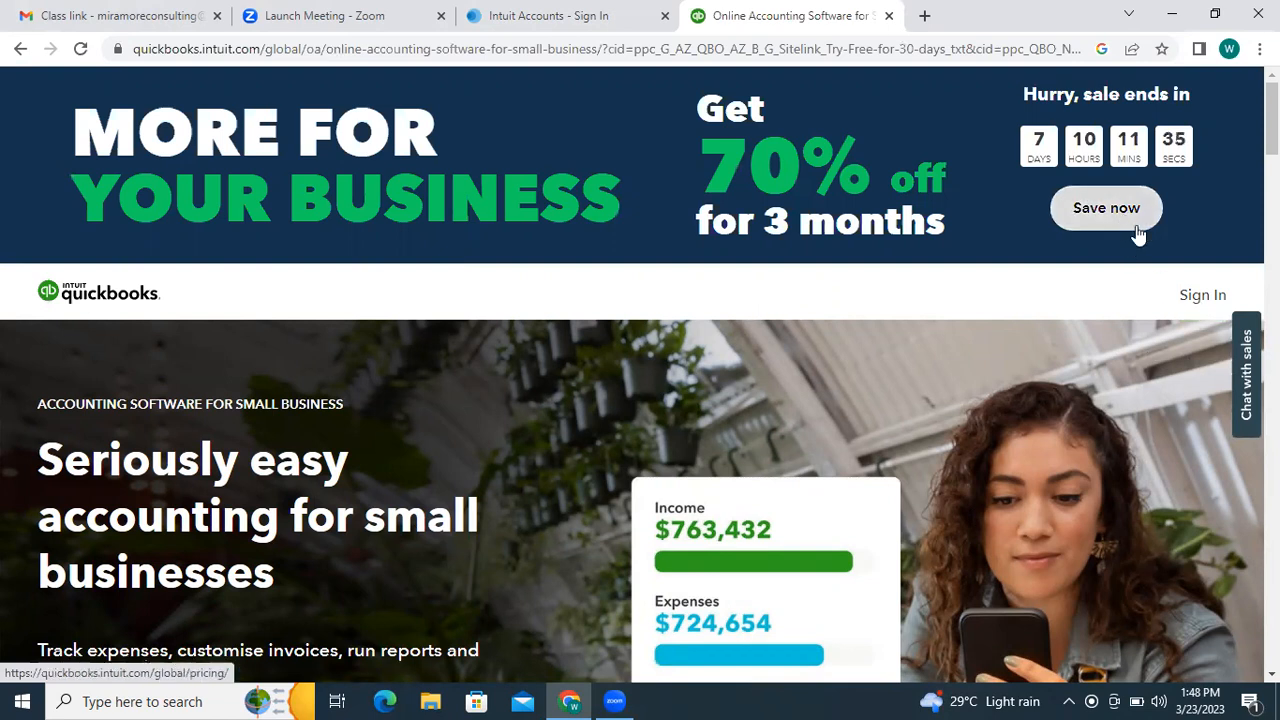
{"action": "left_click", "coordinate": [1196, 303]}
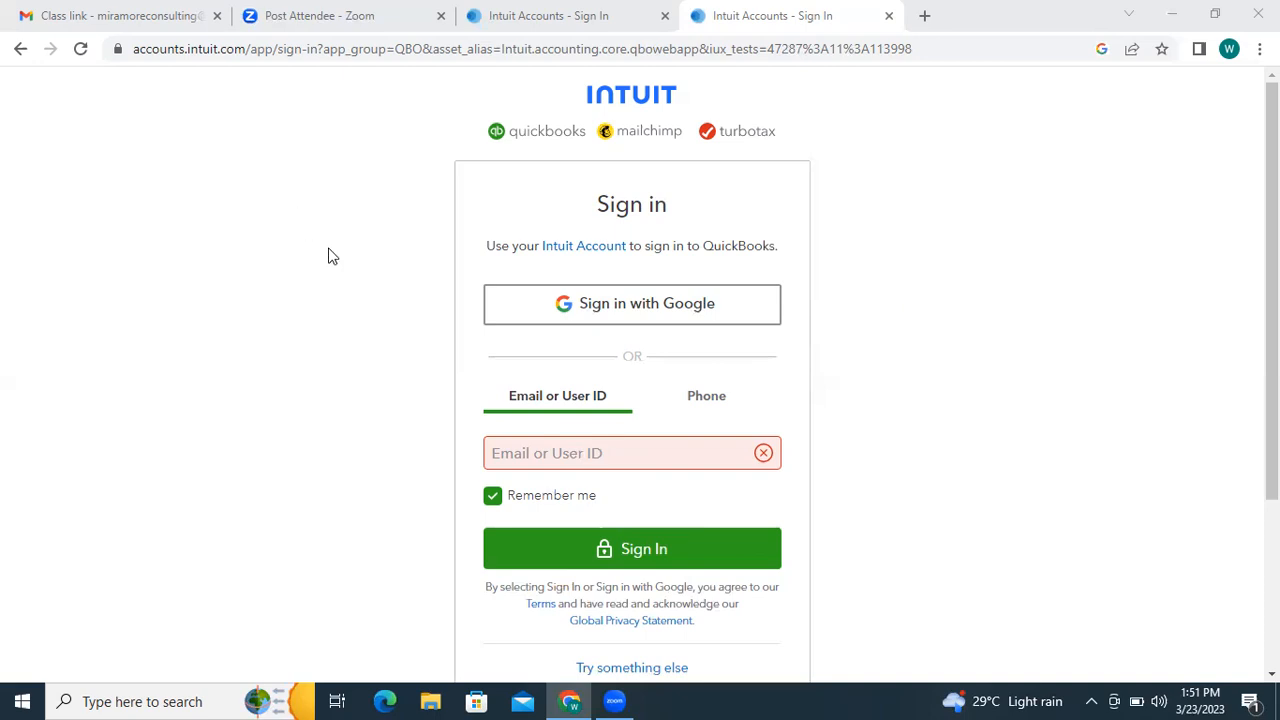
- Bring up the Intuit sign-in page for QuickBooks Online, then start a fresh browser tab
{"action": "left_click", "coordinate": [892, 213]}
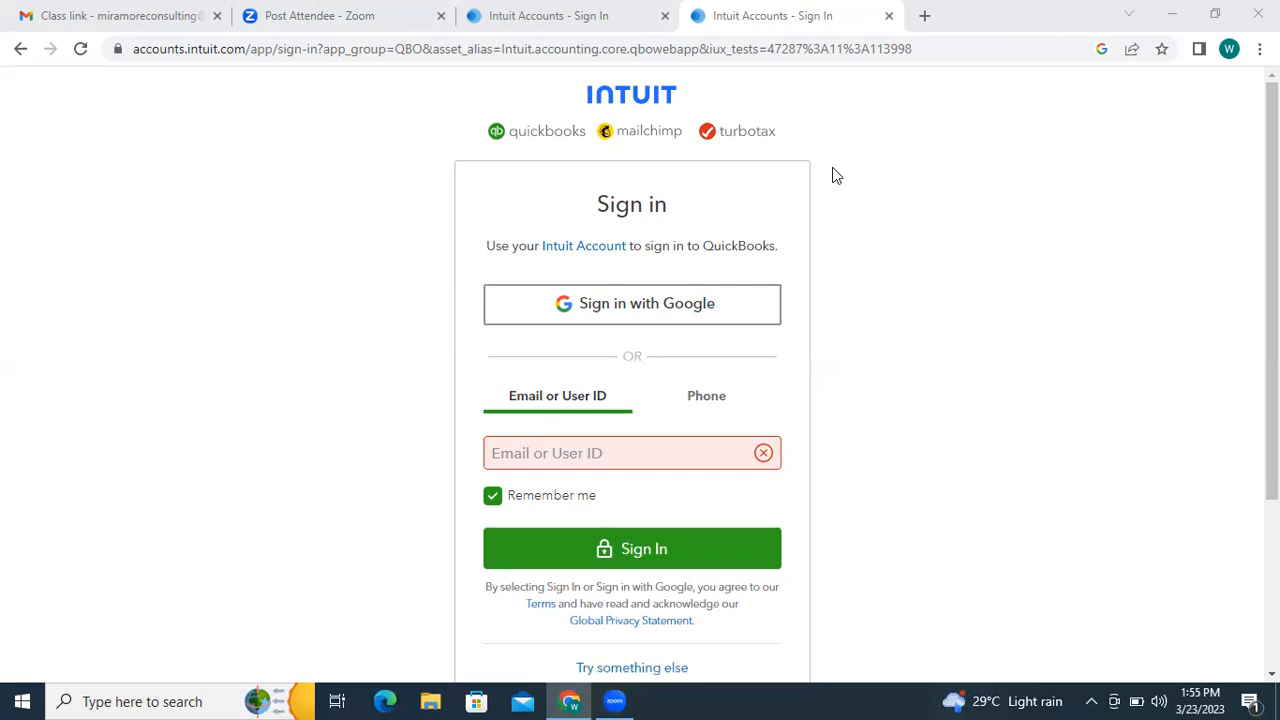
{"action": "left_click", "coordinate": [921, 17]}
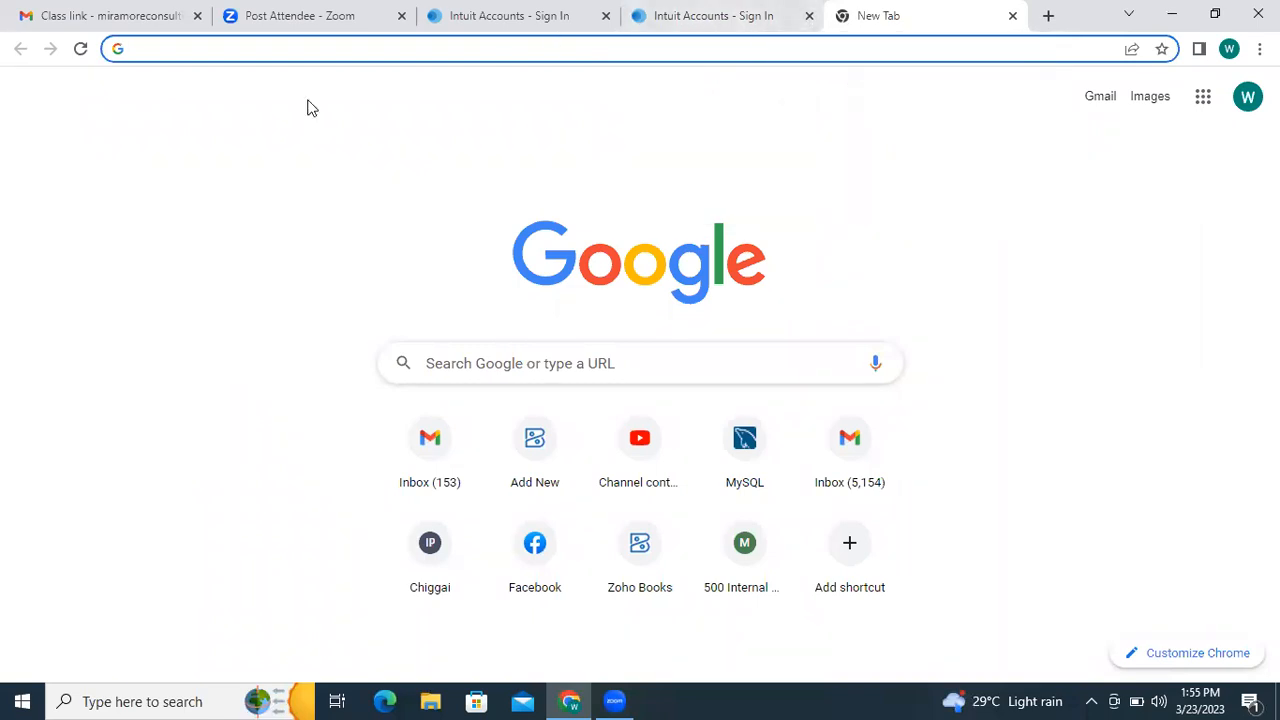
- Search Google for 'quickbooks online' and follow the 30-day free trial result to sign-in
{"action": "type", "text": "quic"}
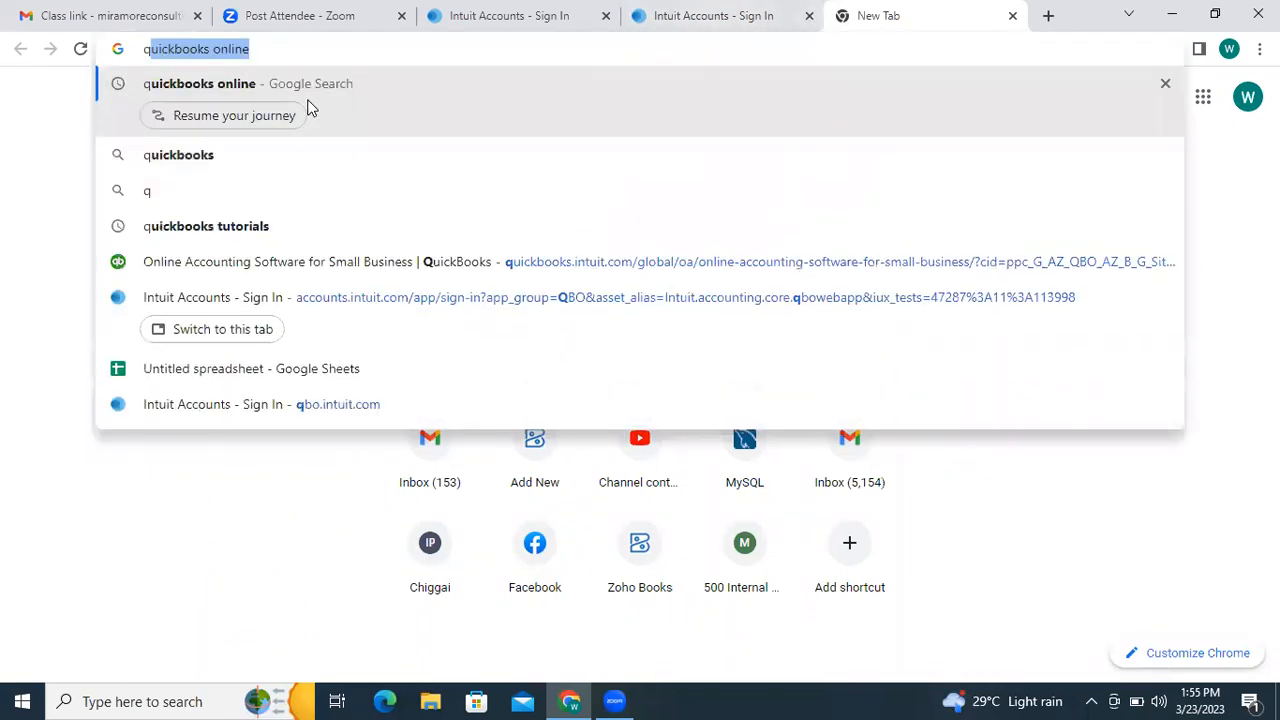
{"action": "type", "text": "kb"}
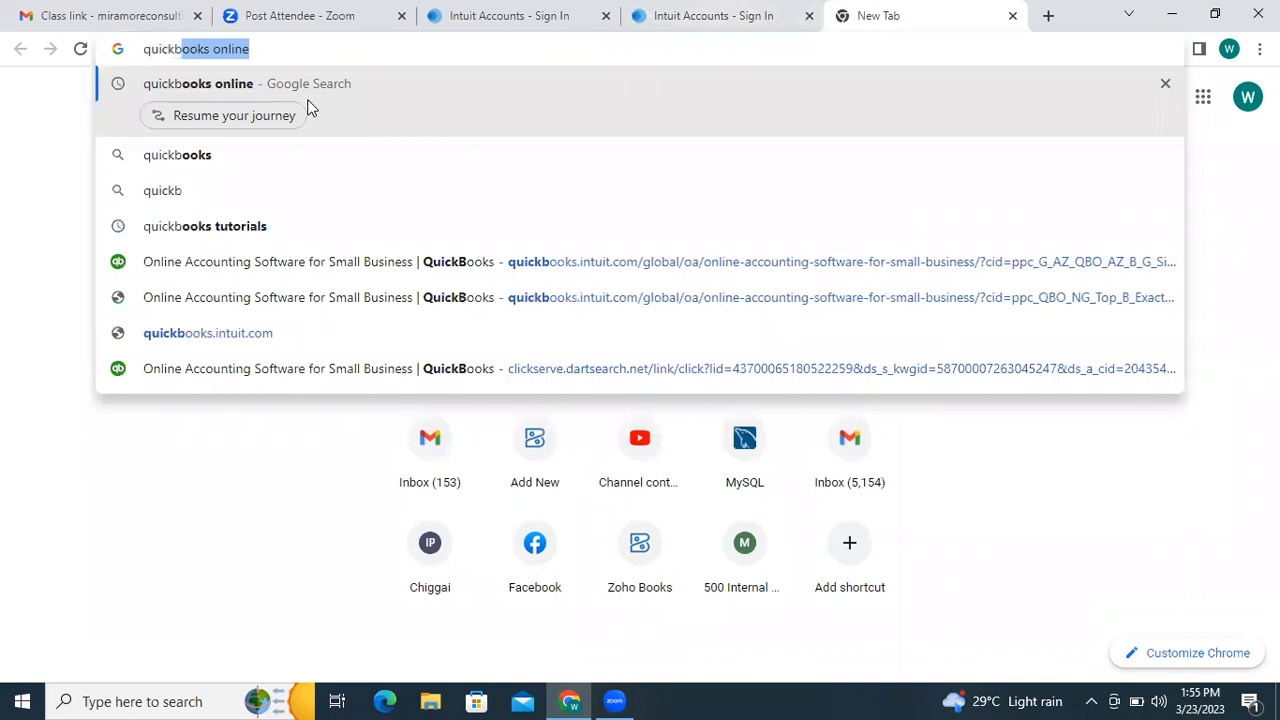
{"action": "key", "text": "Return"}
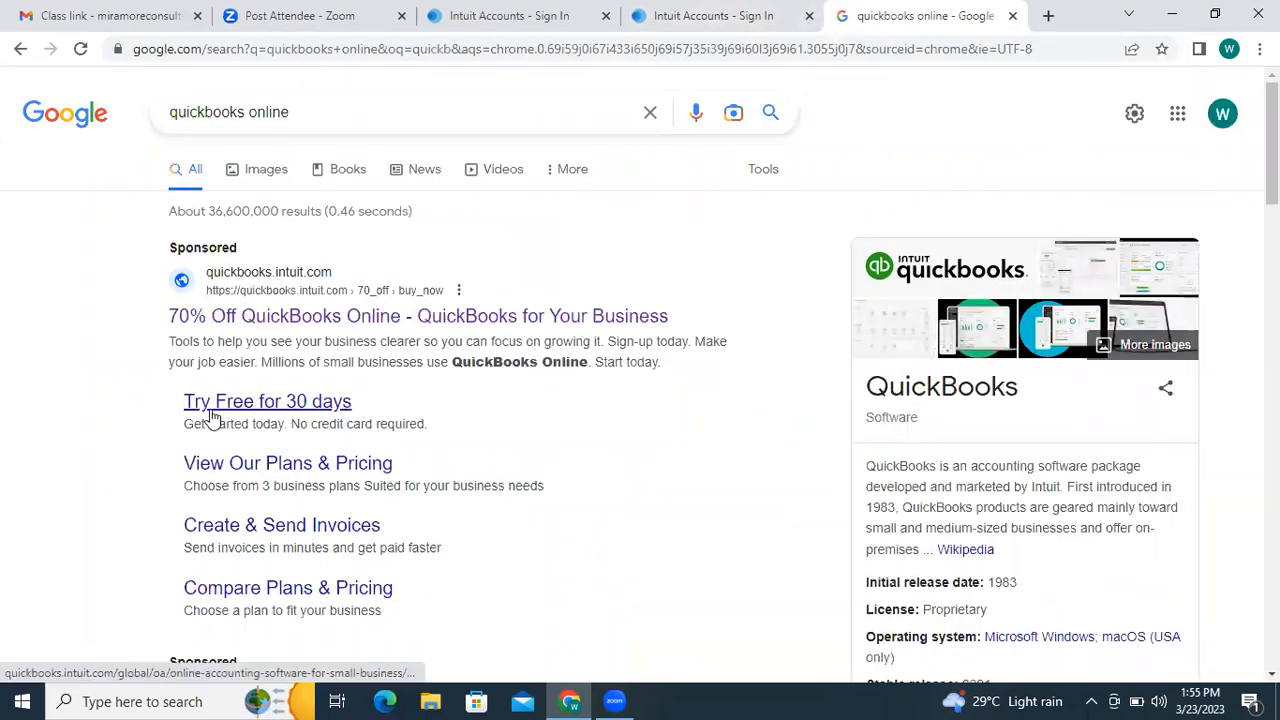
{"action": "left_click", "coordinate": [283, 418]}
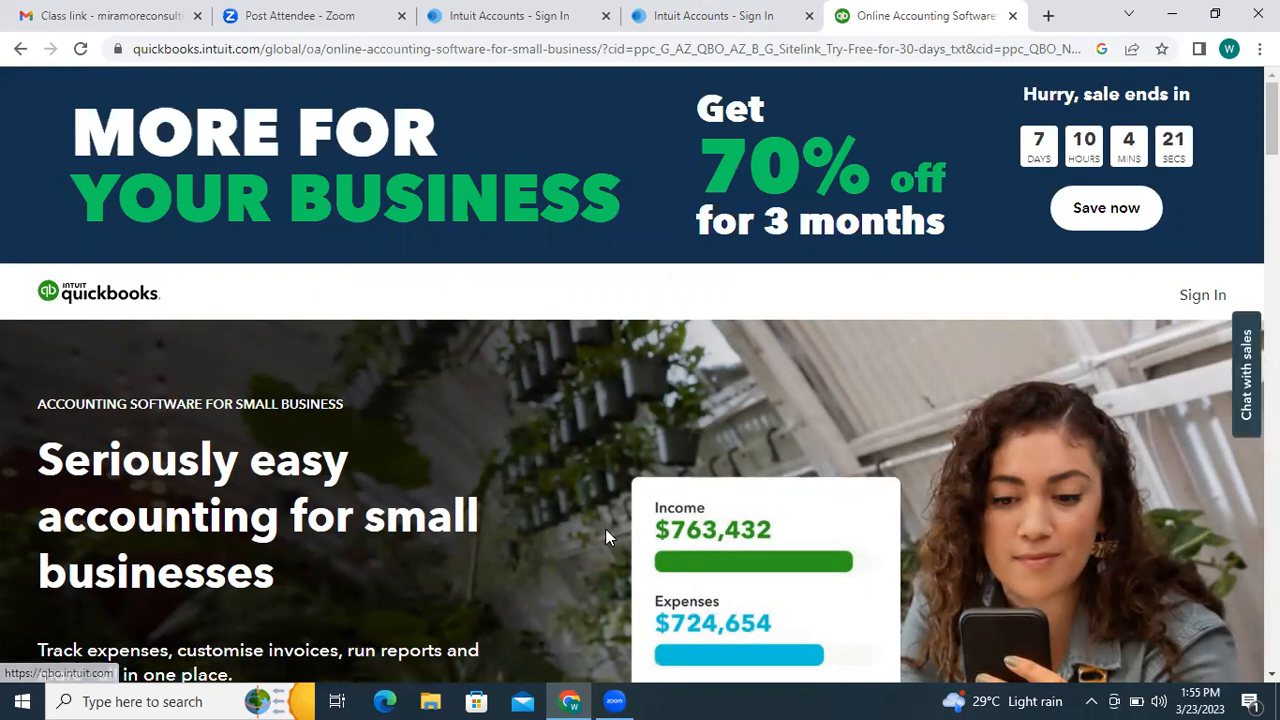
{"action": "left_click", "coordinate": [1211, 302]}
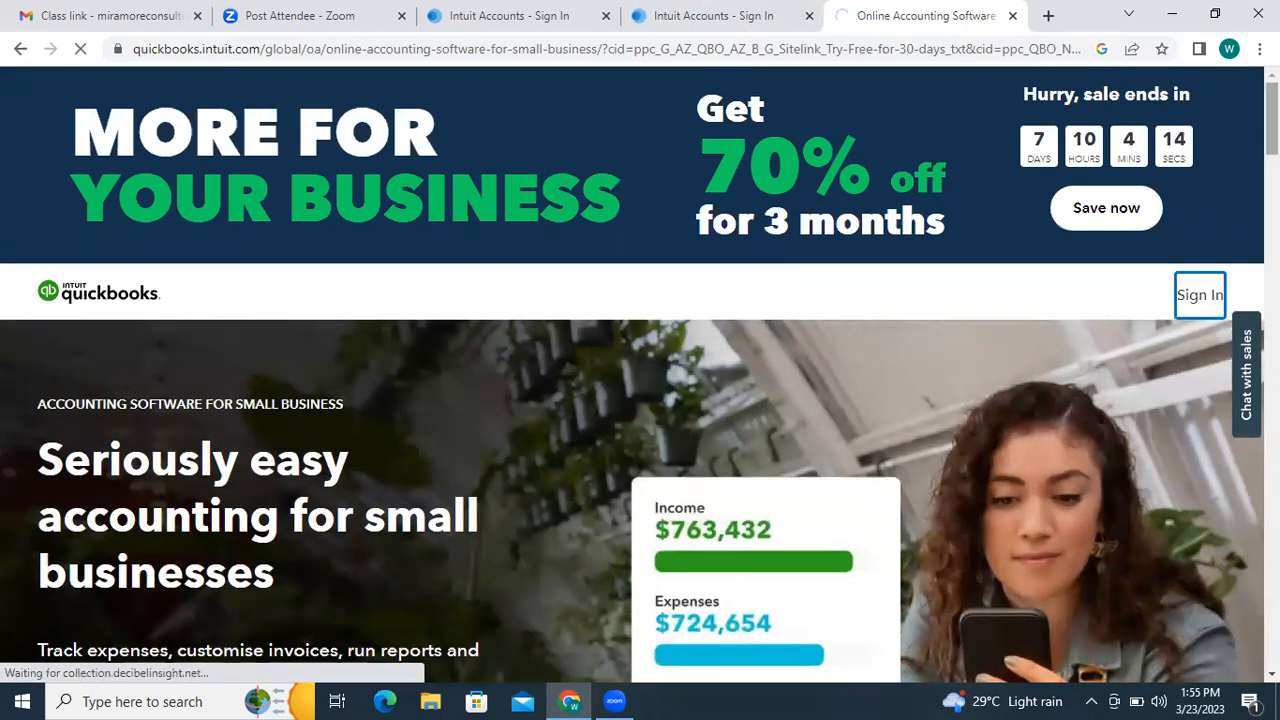
- Scroll down the Intuit sign-in form and focus the Email or User ID field
{"action": "left_click_drag", "start_coordinate": [1271, 122], "coordinate": [1271, 198]}
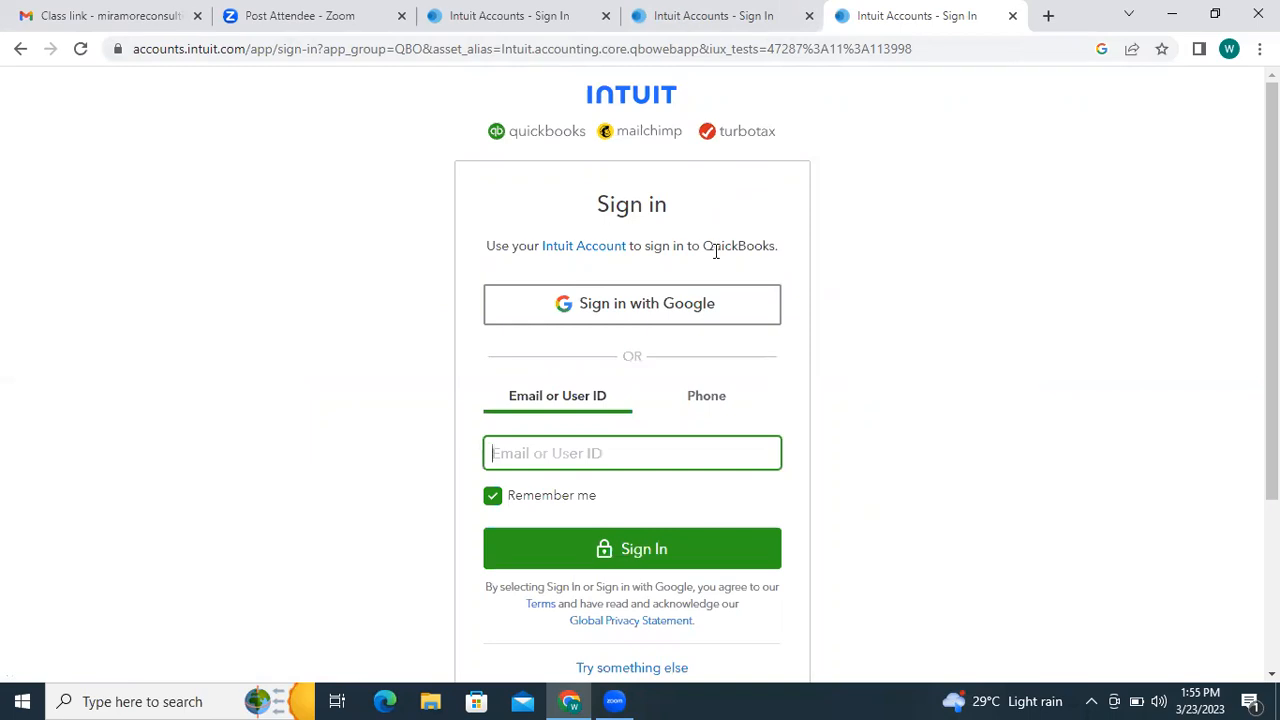
{"action": "left_click_drag", "start_coordinate": [1272, 290], "coordinate": [1272, 409]}
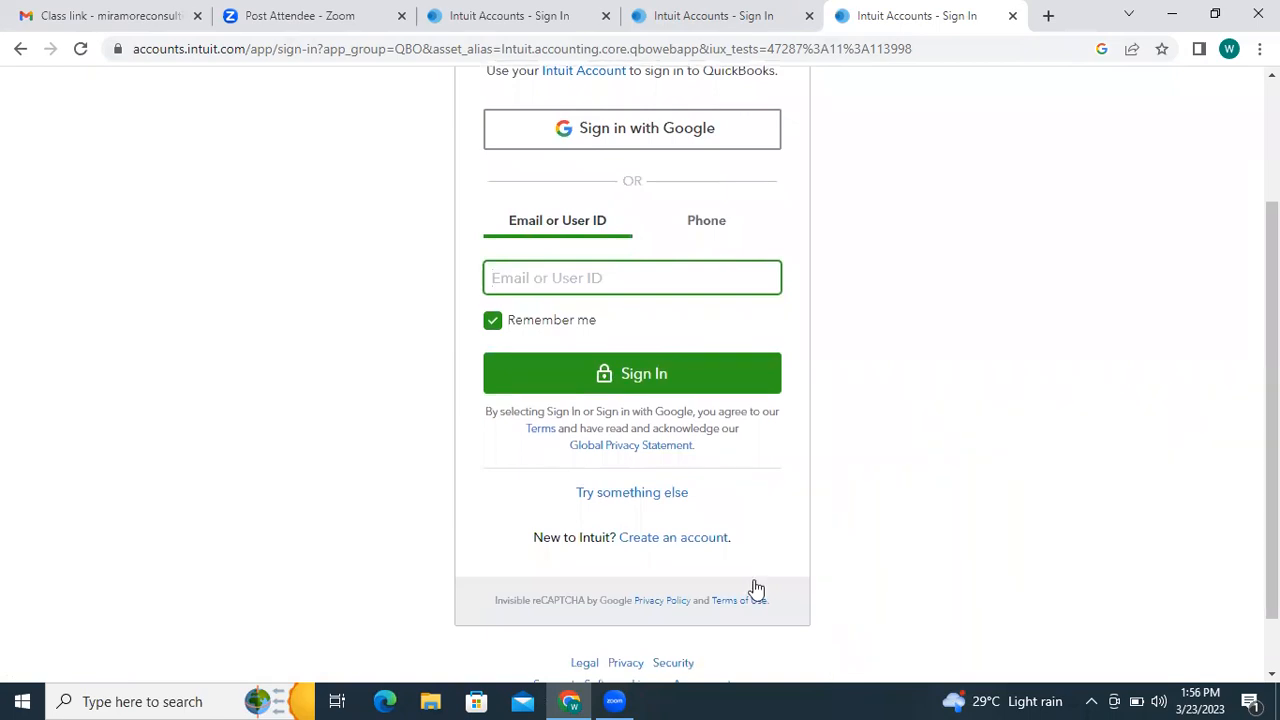
{"action": "left_click", "coordinate": [688, 547]}
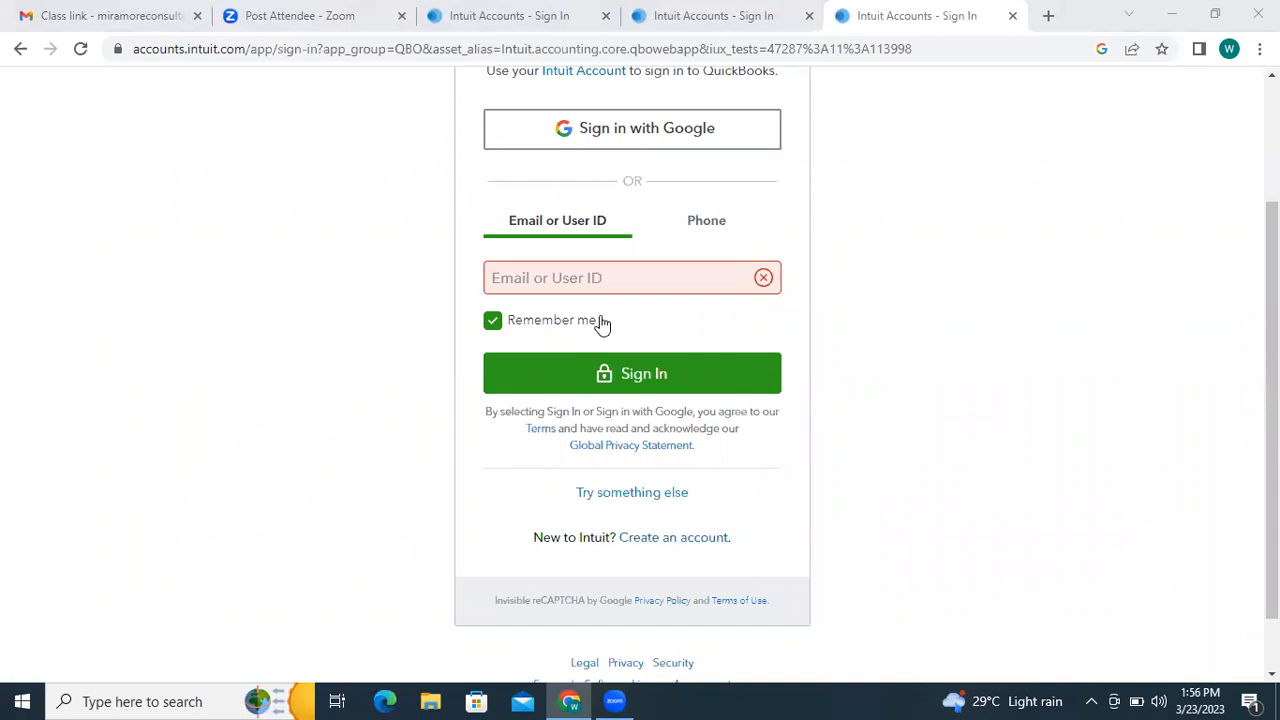
{"action": "left_click", "coordinate": [576, 285]}
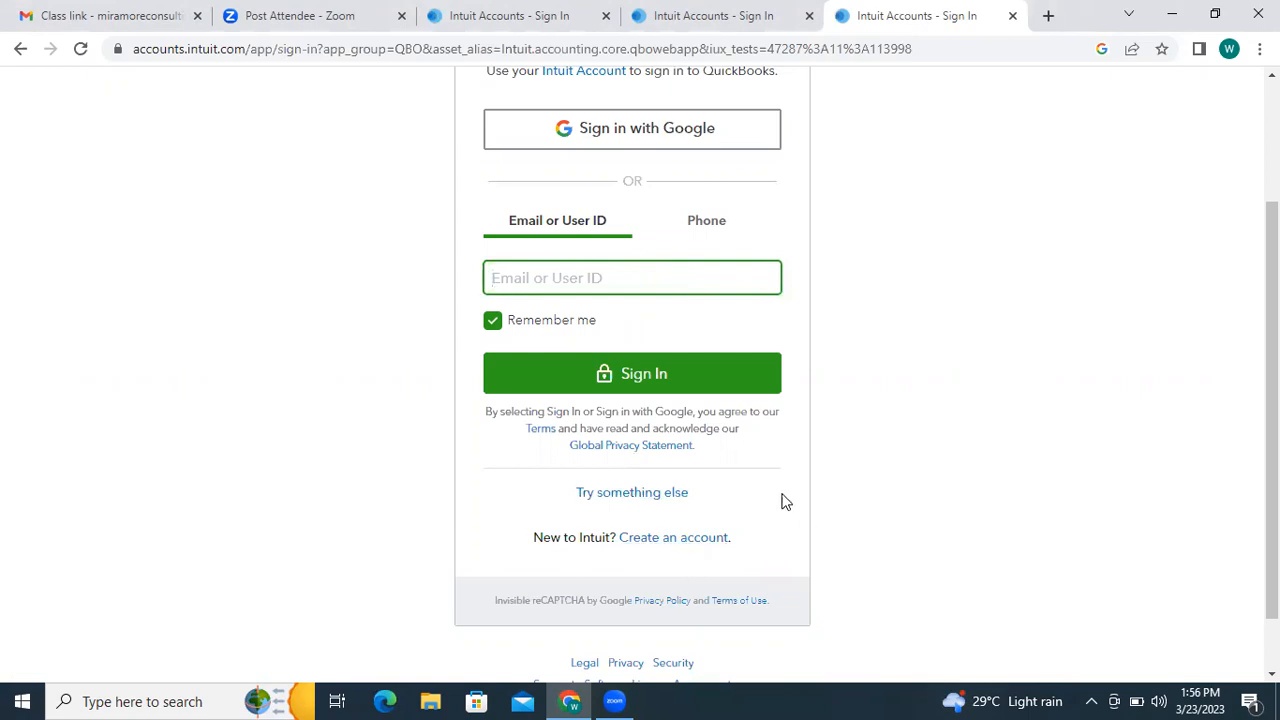
- Start a new Intuit account via the GLOBAL site and scroll to the QuickBooks plan cards
{"action": "left_click", "coordinate": [644, 546]}
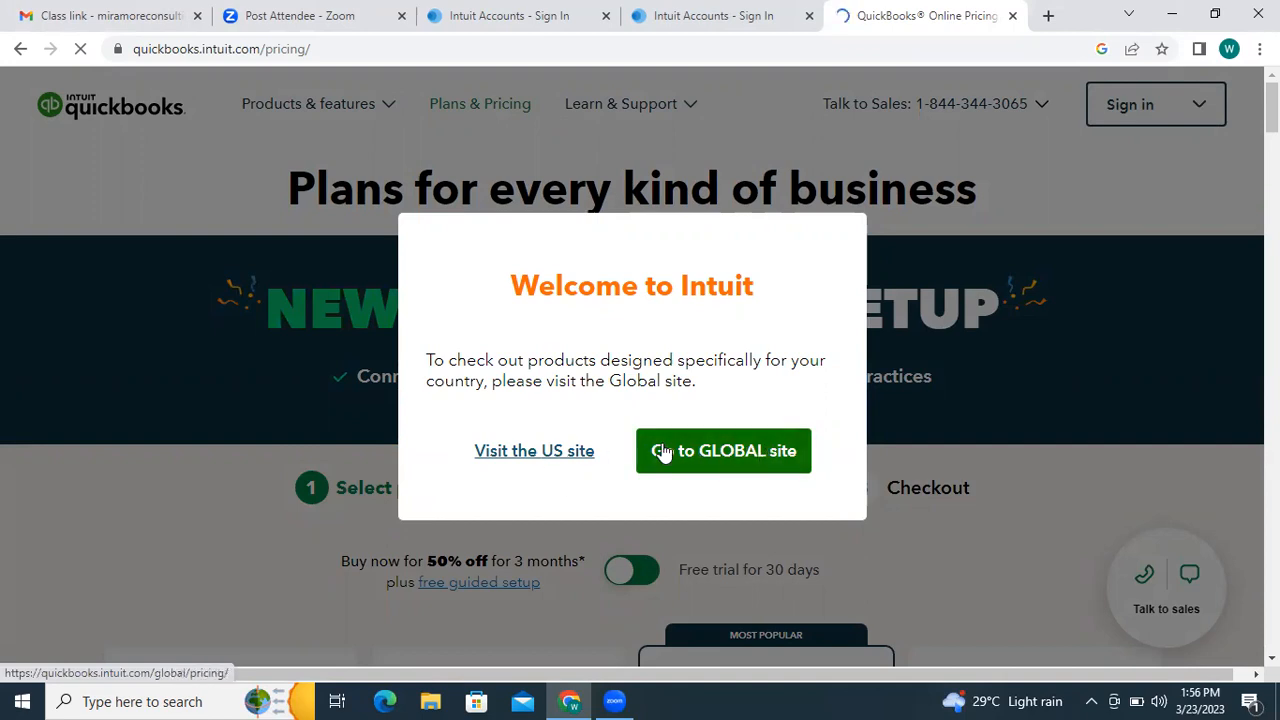
{"action": "left_click", "coordinate": [517, 462]}
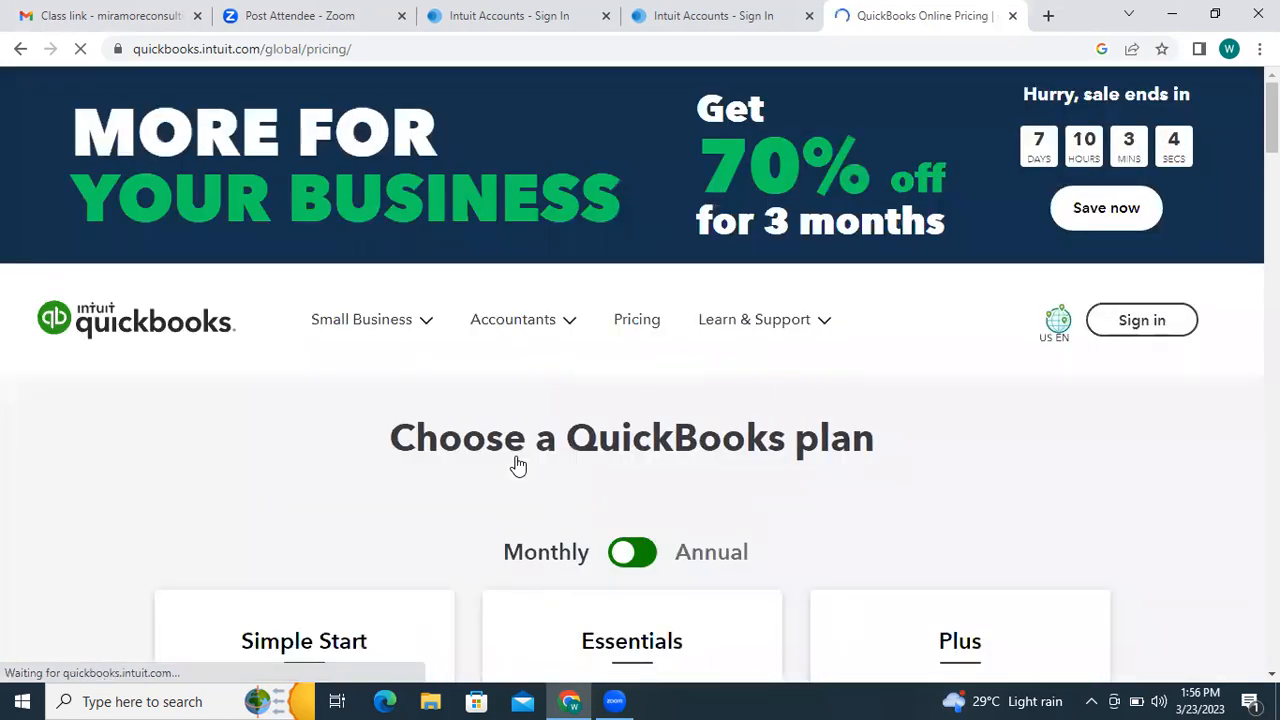
{"action": "mouse_move", "coordinate": [1272, 117]}
{"action": "left_mouse_down"}
{"action": "mouse_move", "coordinate": [1272, 134]}
{"action": "mouse_move", "coordinate": [1272, 117]}
{"action": "left_mouse_up"}
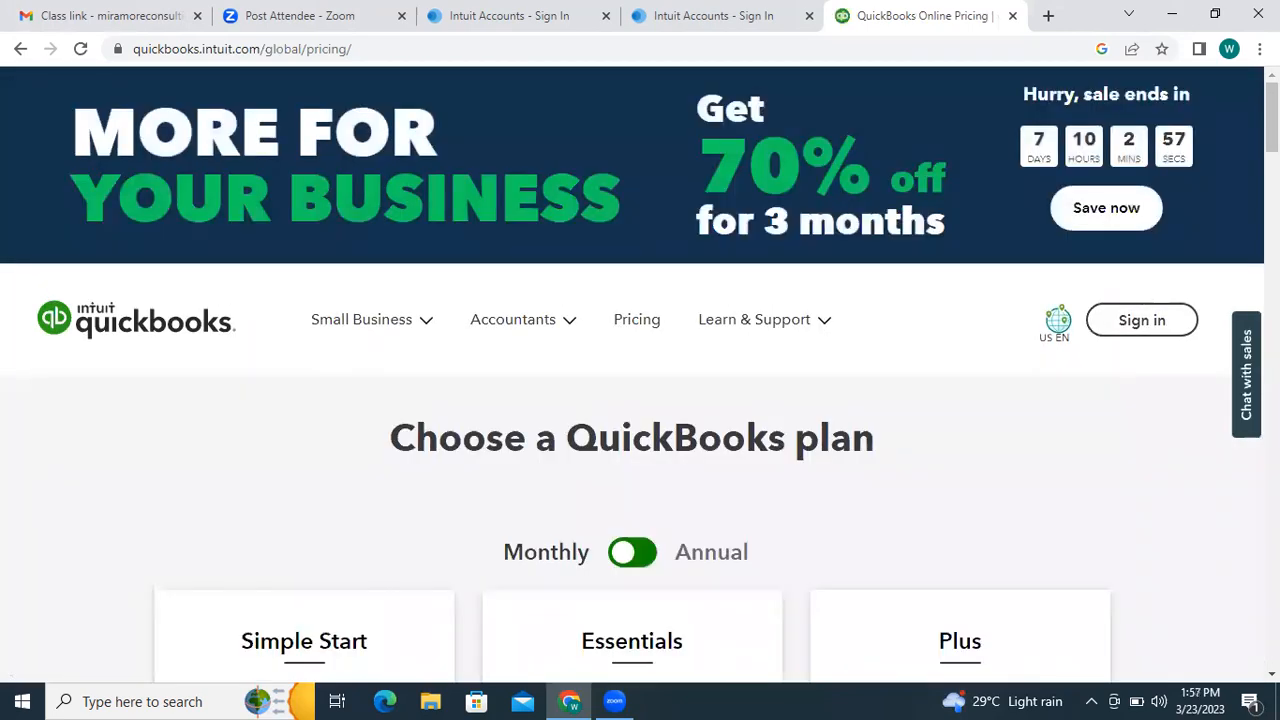
{"action": "left_click_drag", "start_coordinate": [1272, 117], "coordinate": [1272, 143]}
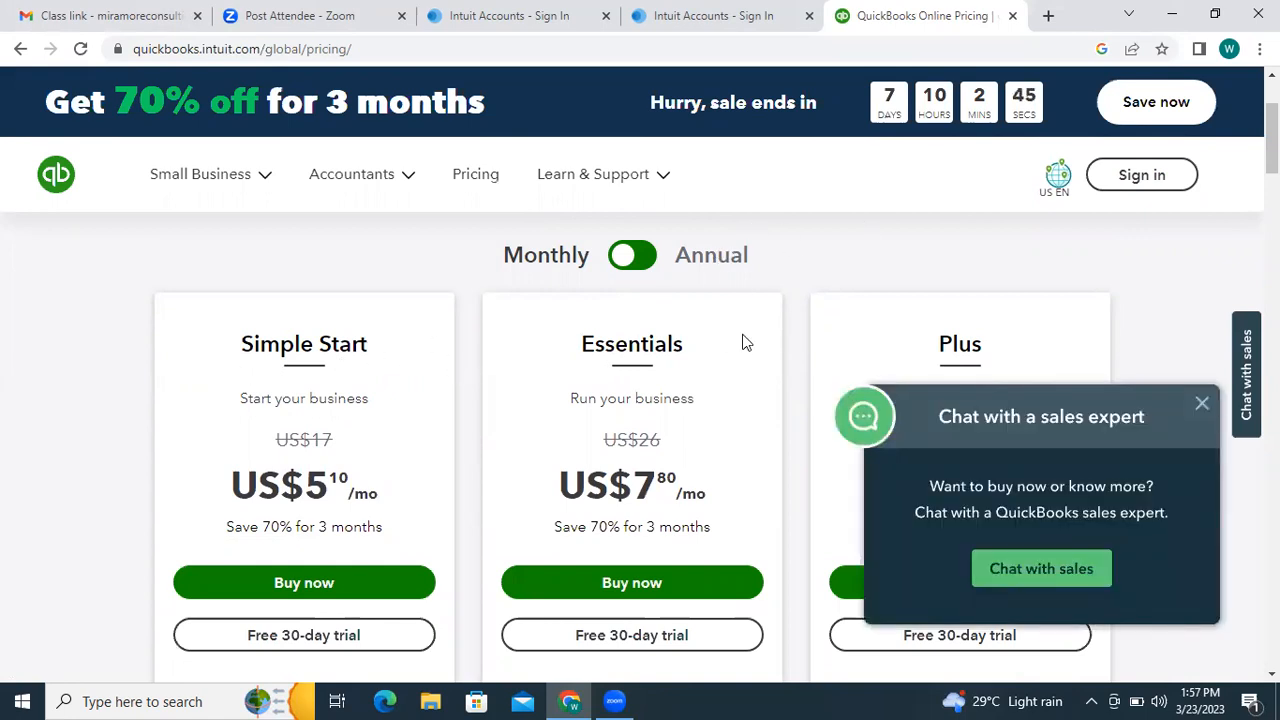
- Close the sales chat popup and switch plan prices to Annual billing
{"action": "left_click", "coordinate": [1201, 404]}
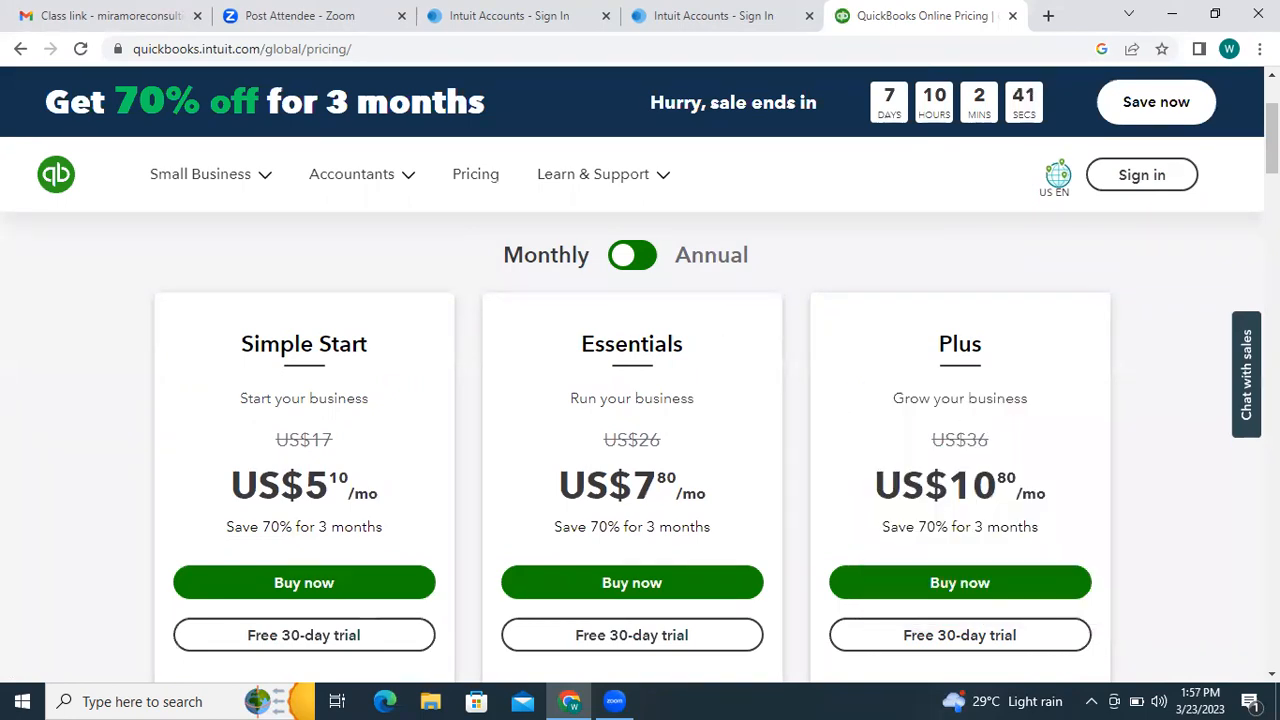
{"action": "left_click_drag", "start_coordinate": [1271, 139], "coordinate": [1271, 143]}
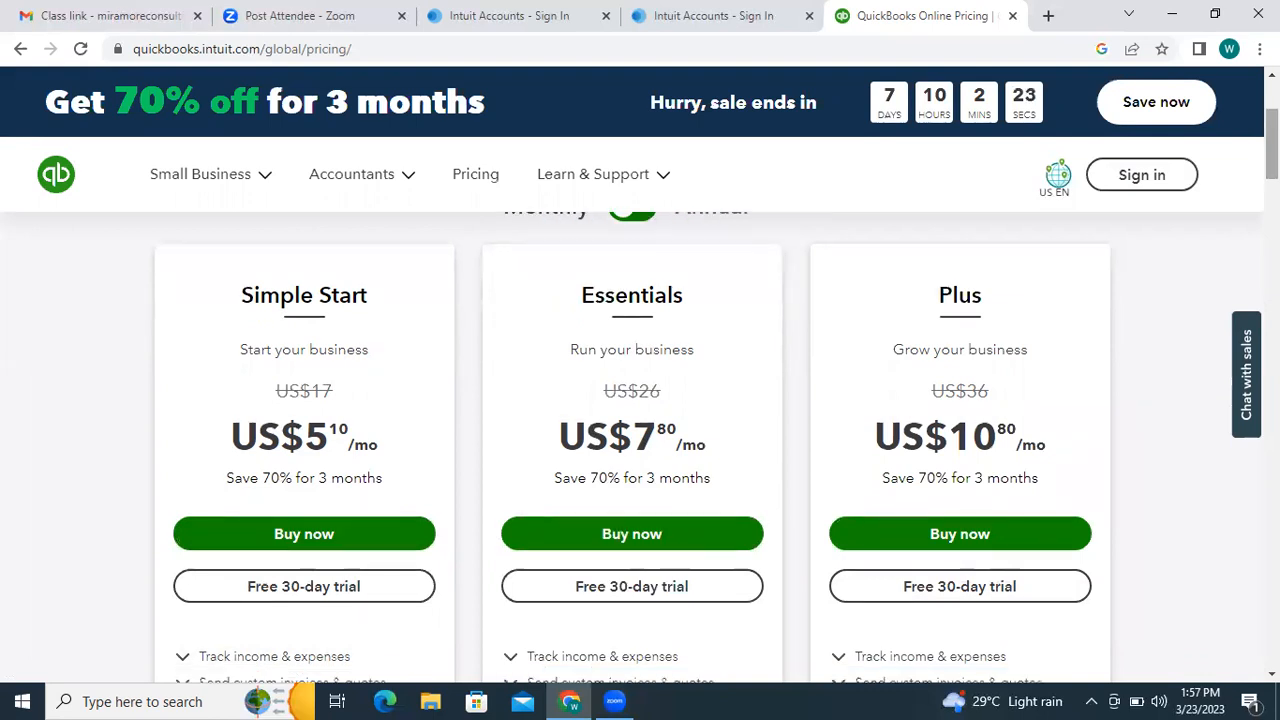
{"action": "scroll", "coordinate": [731, 181], "scroll_direction": "up", "scroll_amount": 1}
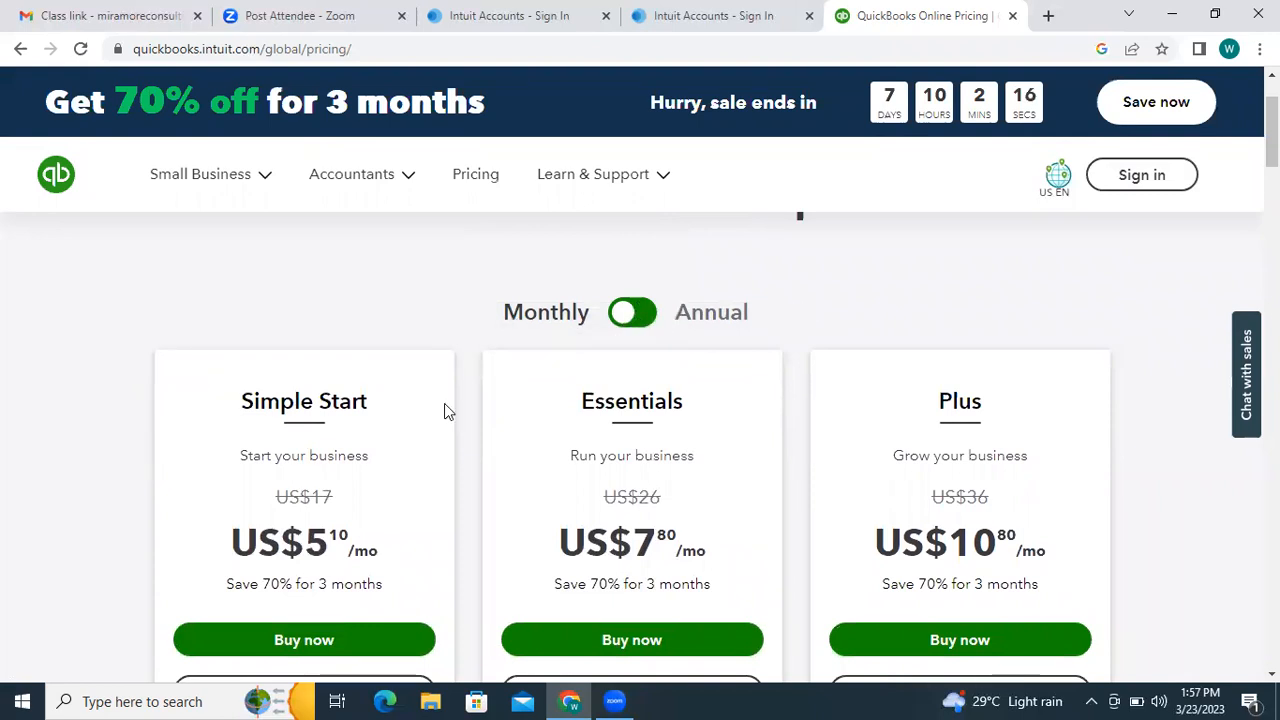
{"action": "left_click", "coordinate": [624, 316]}
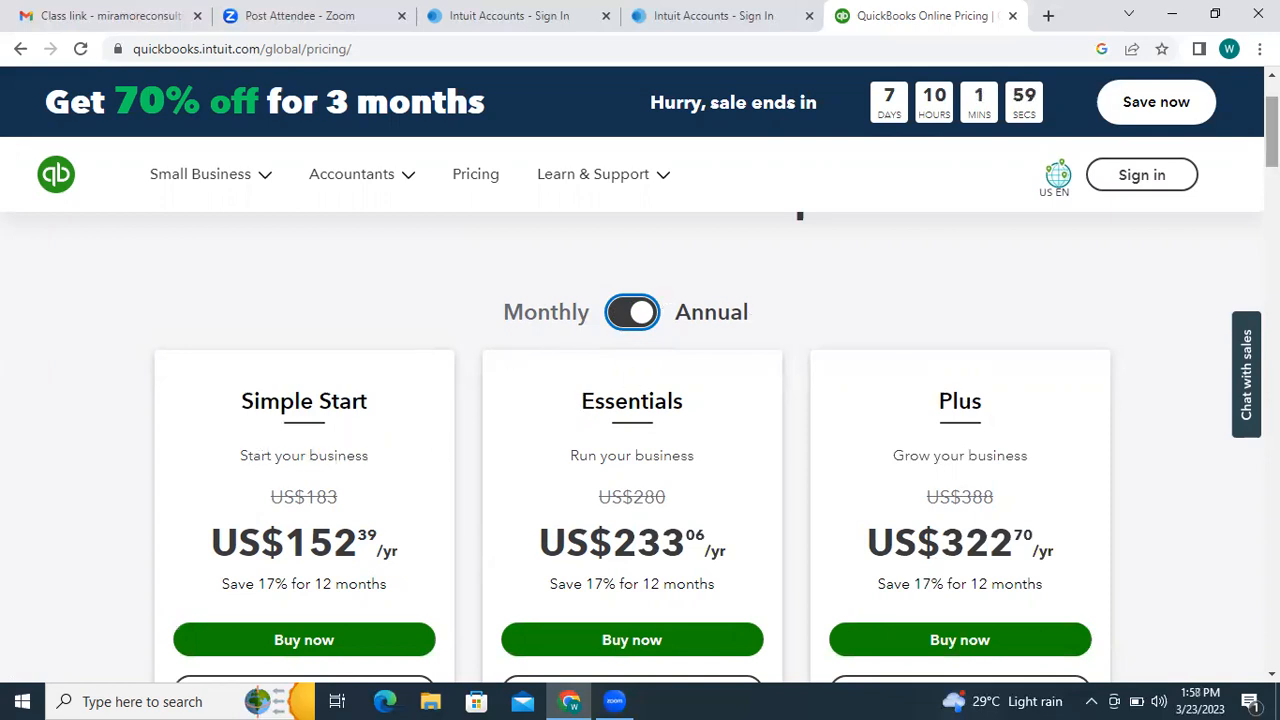
{"action": "left_click", "coordinate": [645, 316]}
{"action": "scroll", "coordinate": [1114, 290], "scroll_direction": "down", "scroll_amount": 2}
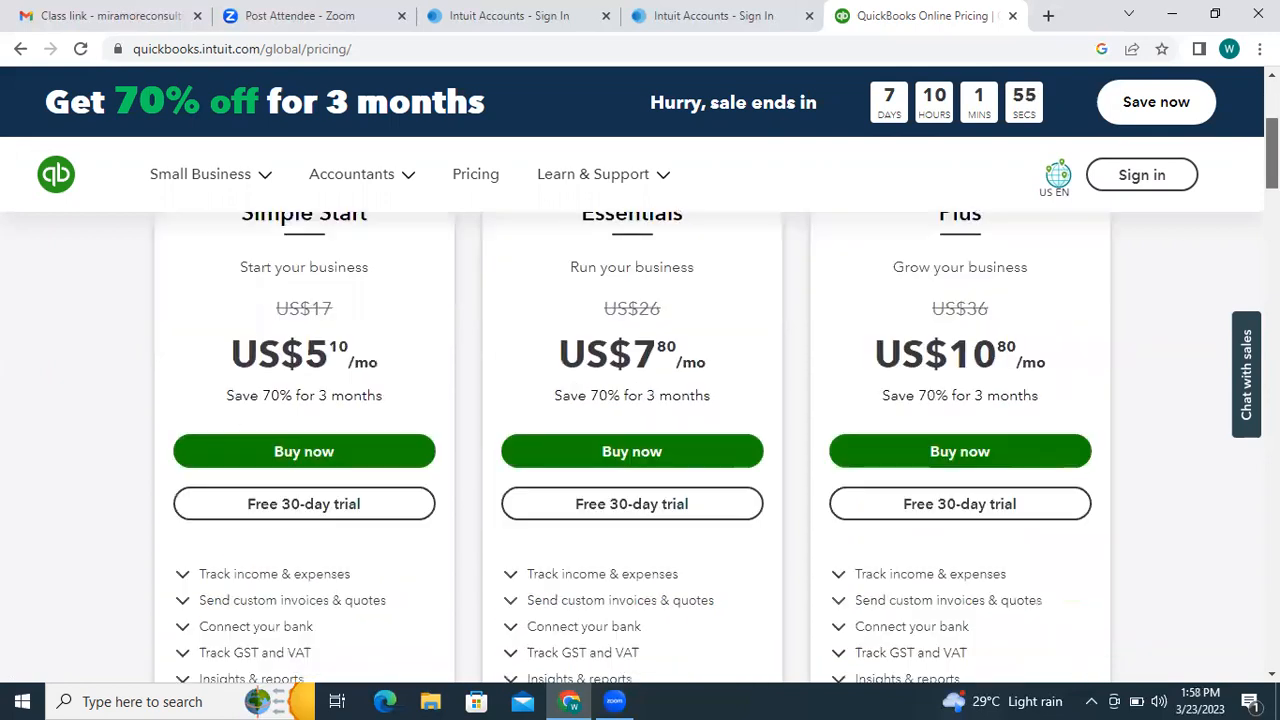
{"action": "scroll", "coordinate": [632, 447], "scroll_direction": "down", "scroll_amount": 1}
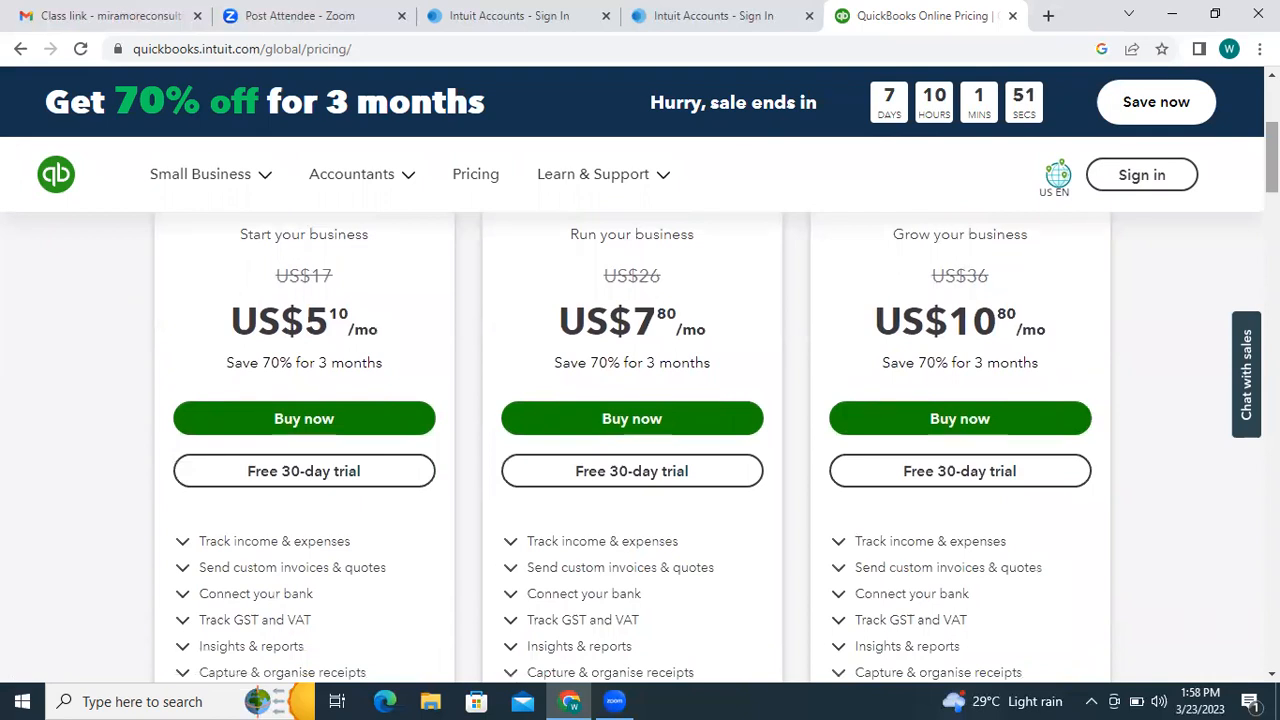
{"action": "scroll", "coordinate": [640, 420], "scroll_direction": "down", "scroll_amount": 1}
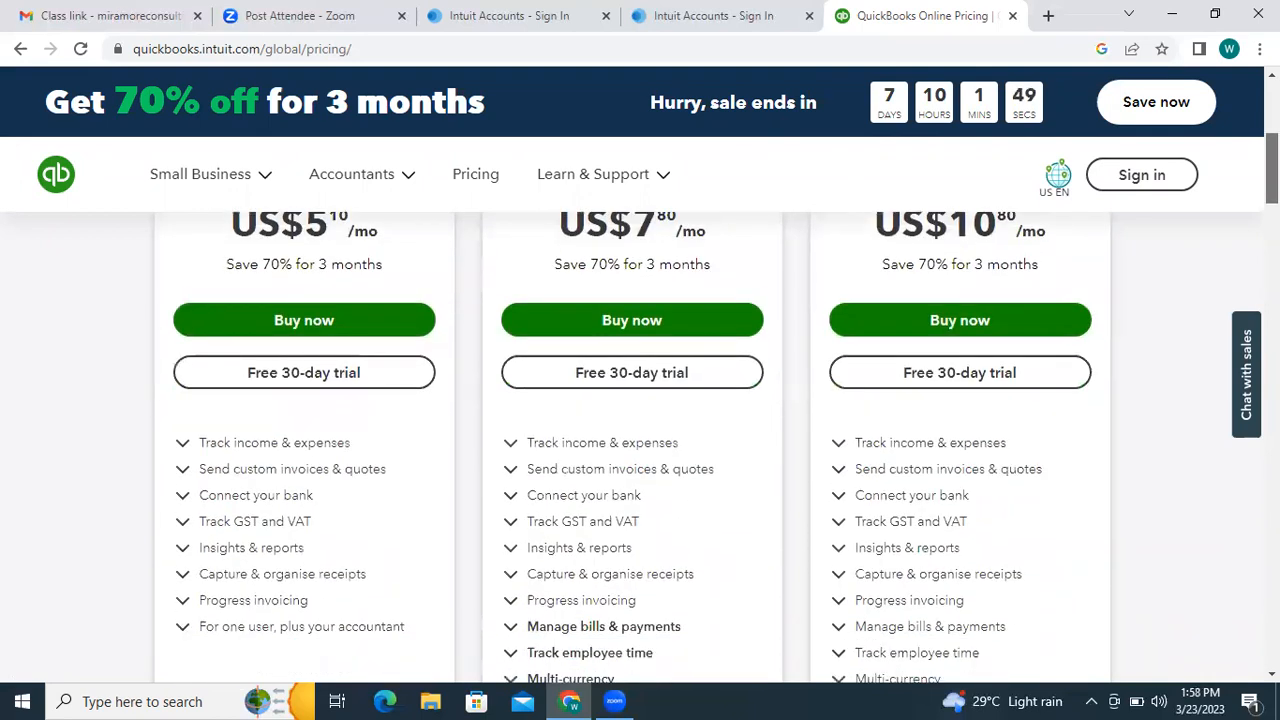
{"action": "scroll", "coordinate": [640, 420], "scroll_direction": "down", "scroll_amount": 1}
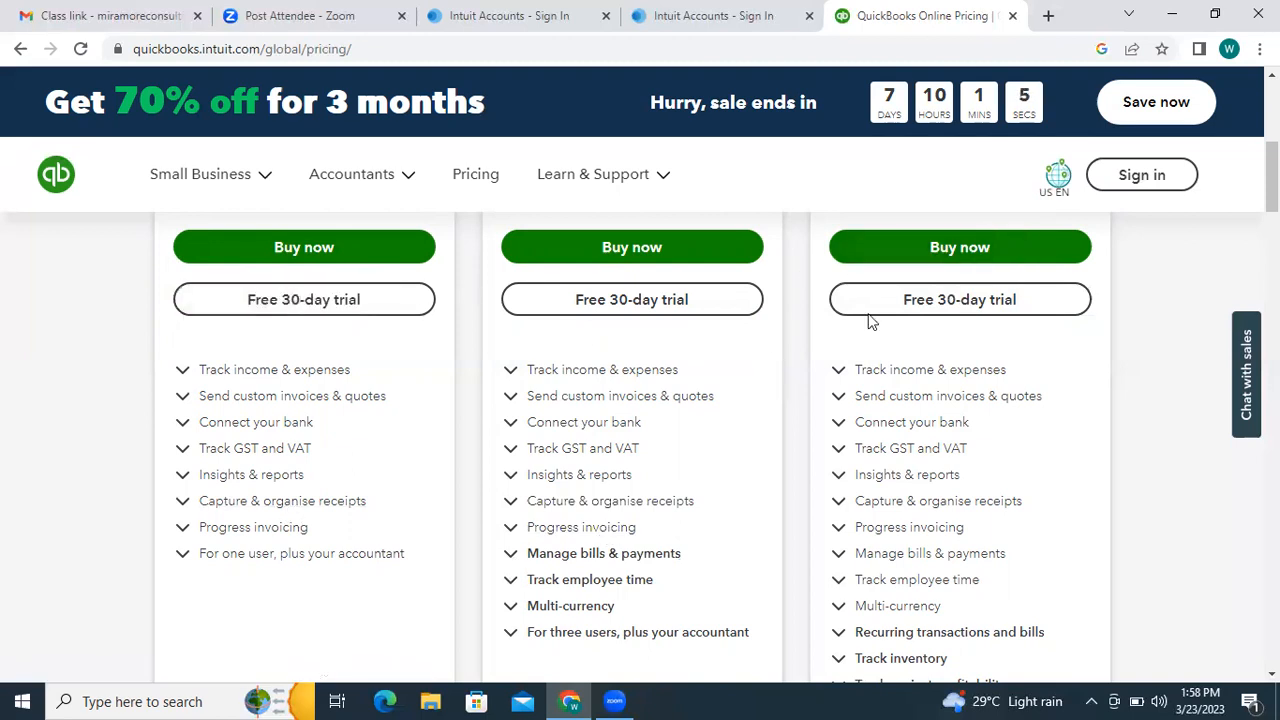
{"action": "scroll", "coordinate": [640, 400], "scroll_direction": "up", "scroll_amount": 3}
{"action": "scroll", "coordinate": [640, 400], "scroll_direction": "down", "scroll_amount": 3}
{"action": "scroll", "coordinate": [640, 400], "scroll_direction": "down", "scroll_amount": 1}
{"action": "scroll", "coordinate": [640, 400], "scroll_direction": "up", "scroll_amount": 3}
{"action": "scroll", "coordinate": [640, 400], "scroll_direction": "down", "scroll_amount": 5}
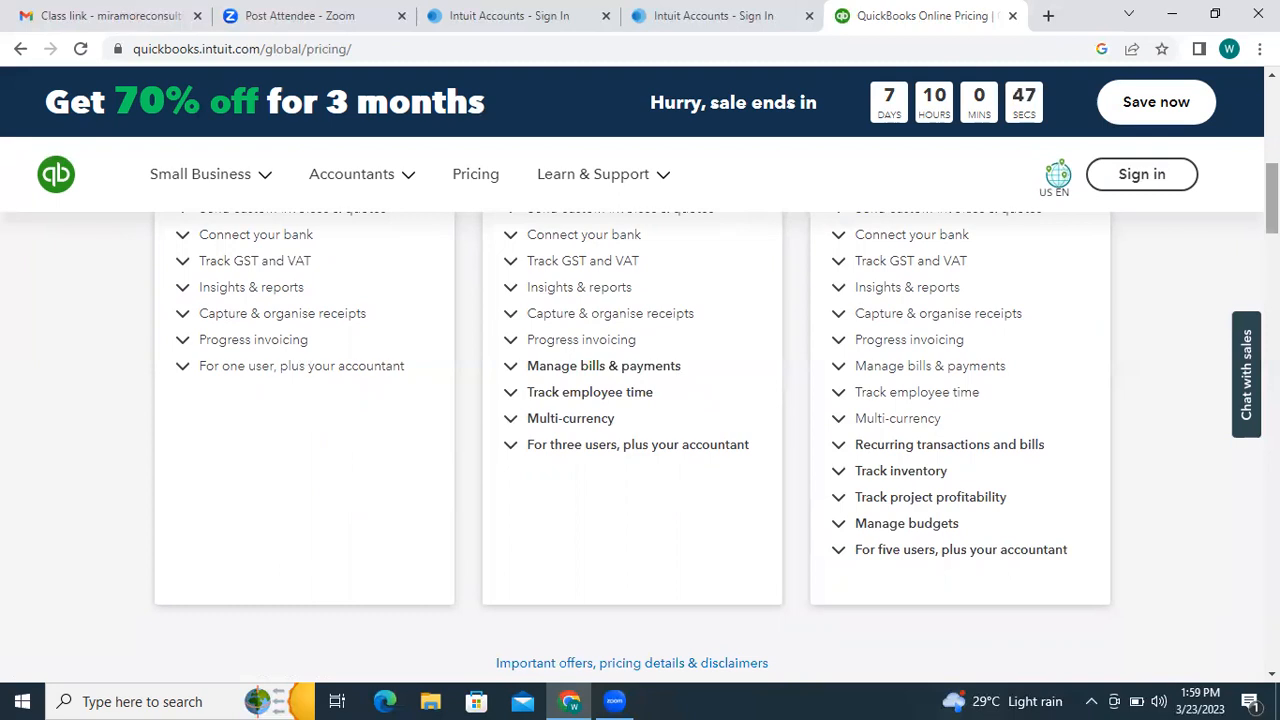
{"action": "left_click_drag", "start_coordinate": [1272, 198], "coordinate": [1272, 201]}
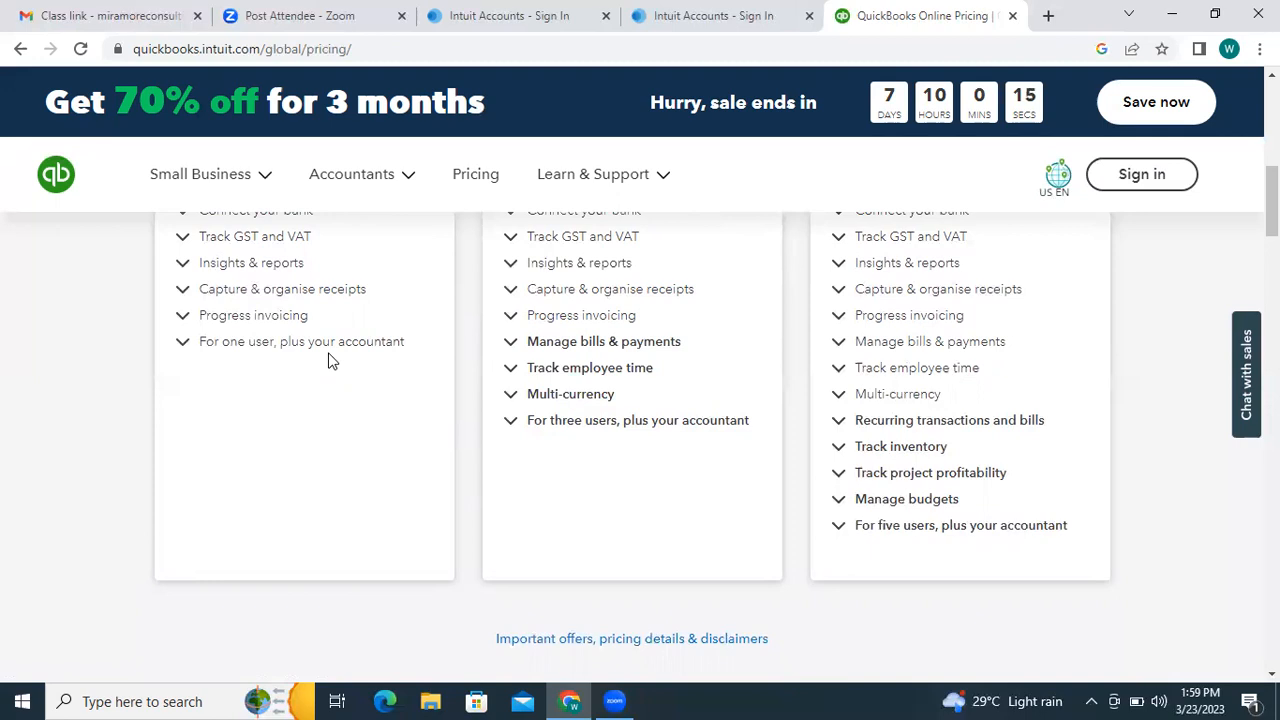
{"action": "mouse_move", "coordinate": [731, 397]}
{"action": "left_mouse_down"}
{"action": "mouse_move", "coordinate": [568, 273]}
{"action": "mouse_move", "coordinate": [722, 405]}
{"action": "left_mouse_up"}
{"action": "left_click", "coordinate": [730, 457]}
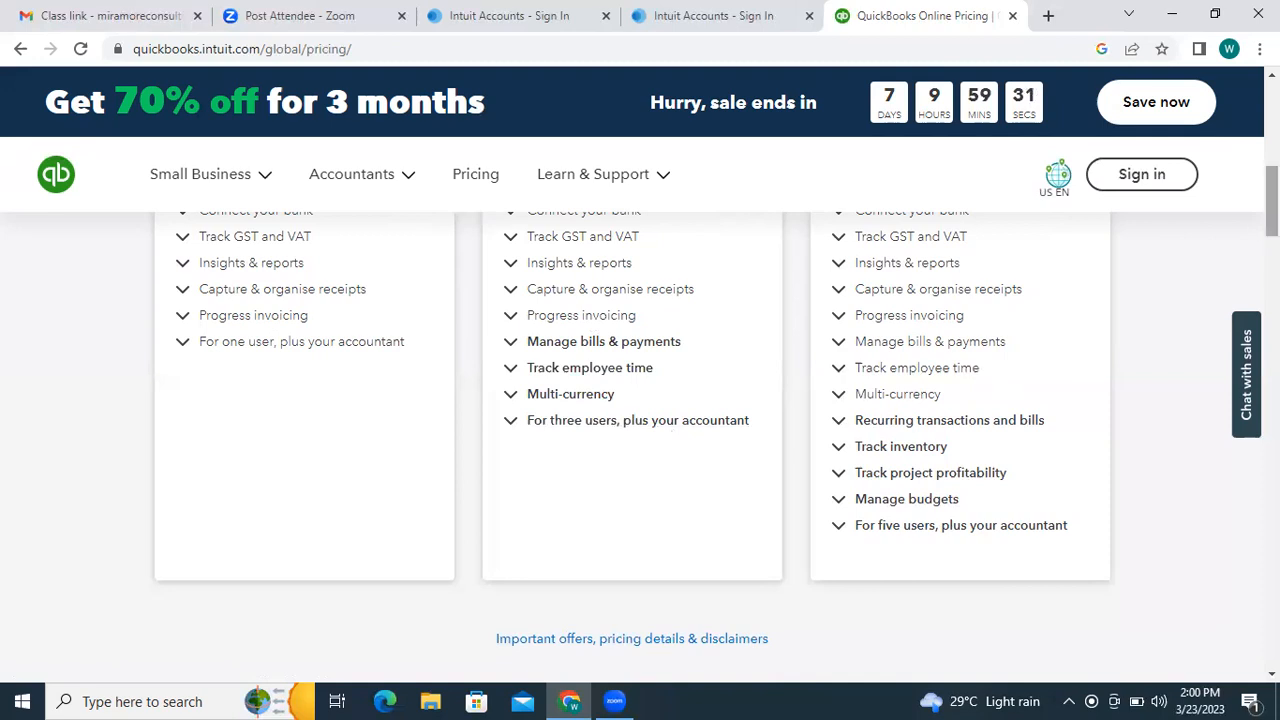
{"action": "scroll", "coordinate": [632, 440], "scroll_direction": "up", "scroll_amount": 2}
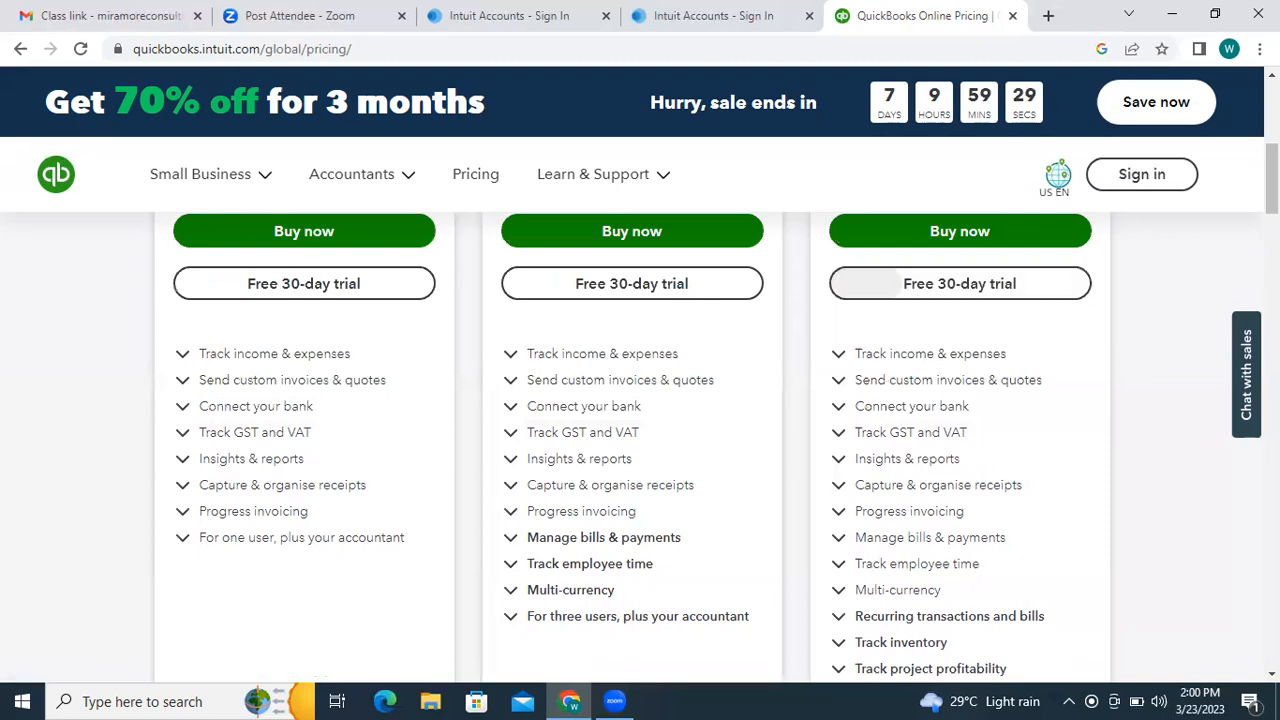
{"action": "scroll", "coordinate": [640, 440], "scroll_direction": "up", "scroll_amount": 2}
{"action": "scroll", "coordinate": [640, 440], "scroll_direction": "down", "scroll_amount": 1}
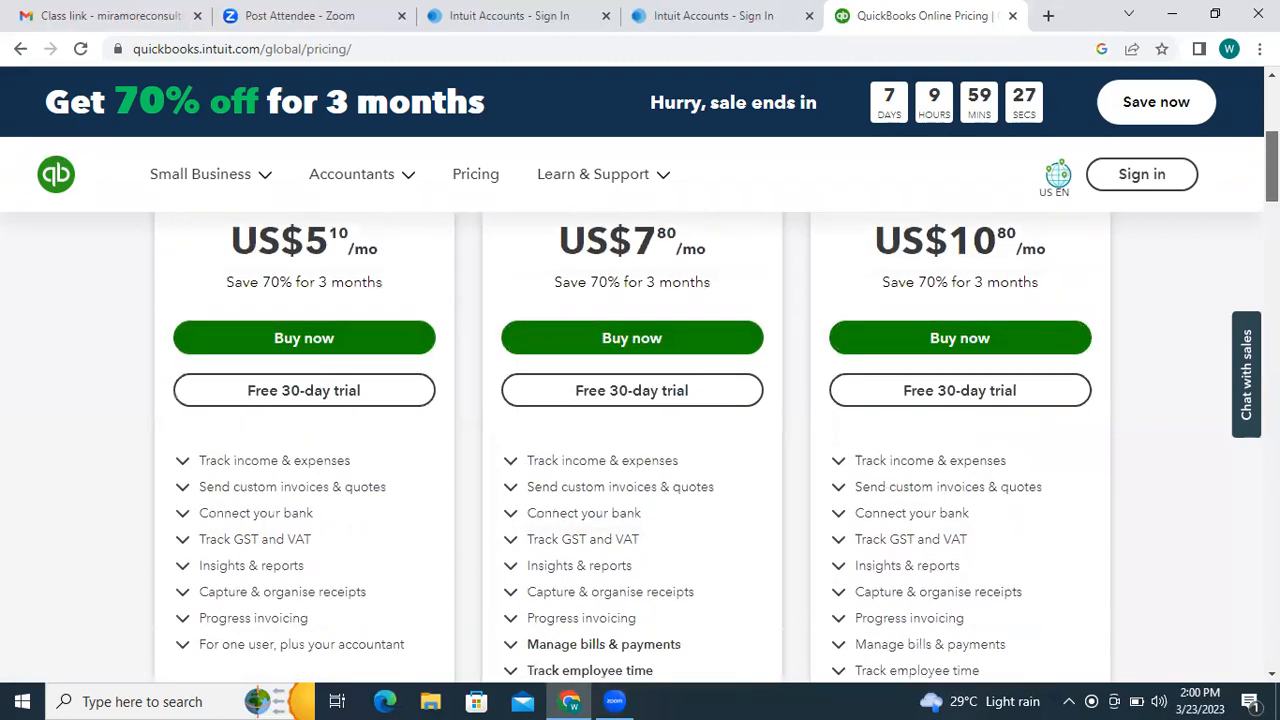
{"action": "scroll", "coordinate": [640, 440], "scroll_direction": "up", "scroll_amount": 2}
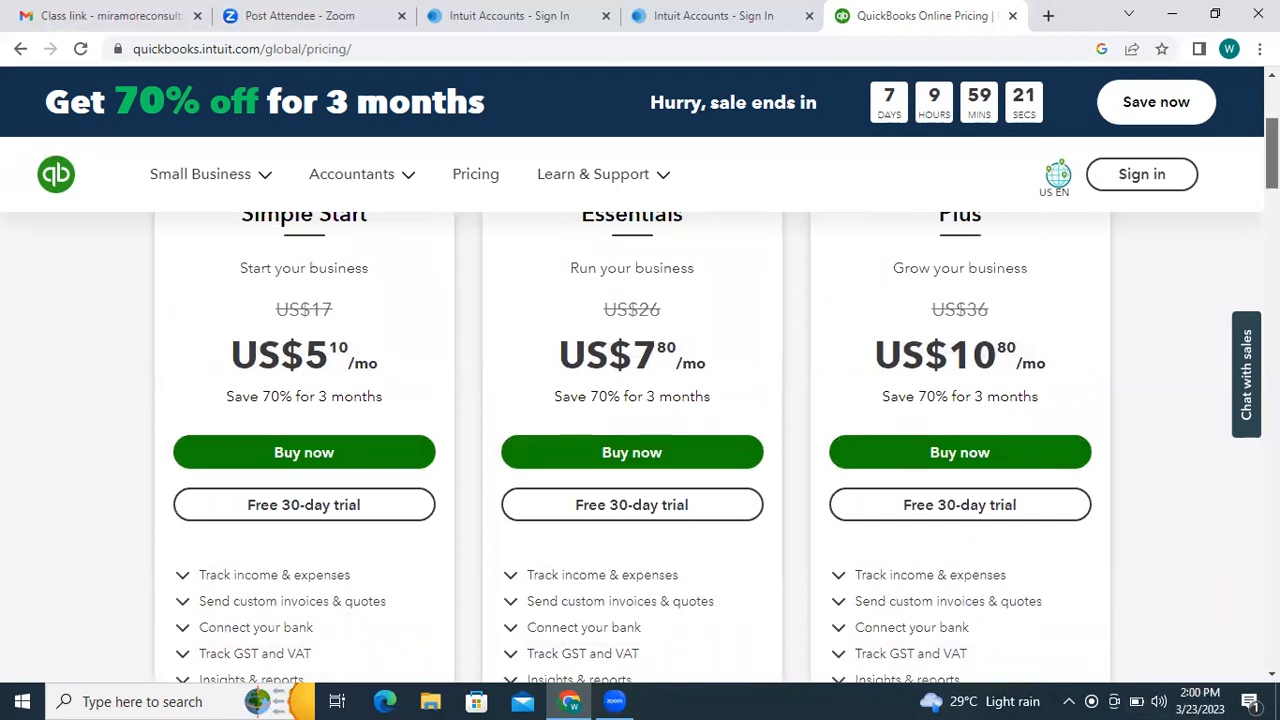
{"action": "scroll", "coordinate": [640, 440], "scroll_direction": "down", "scroll_amount": 2}
{"action": "scroll", "coordinate": [1063, 314], "scroll_direction": "down", "scroll_amount": 2}
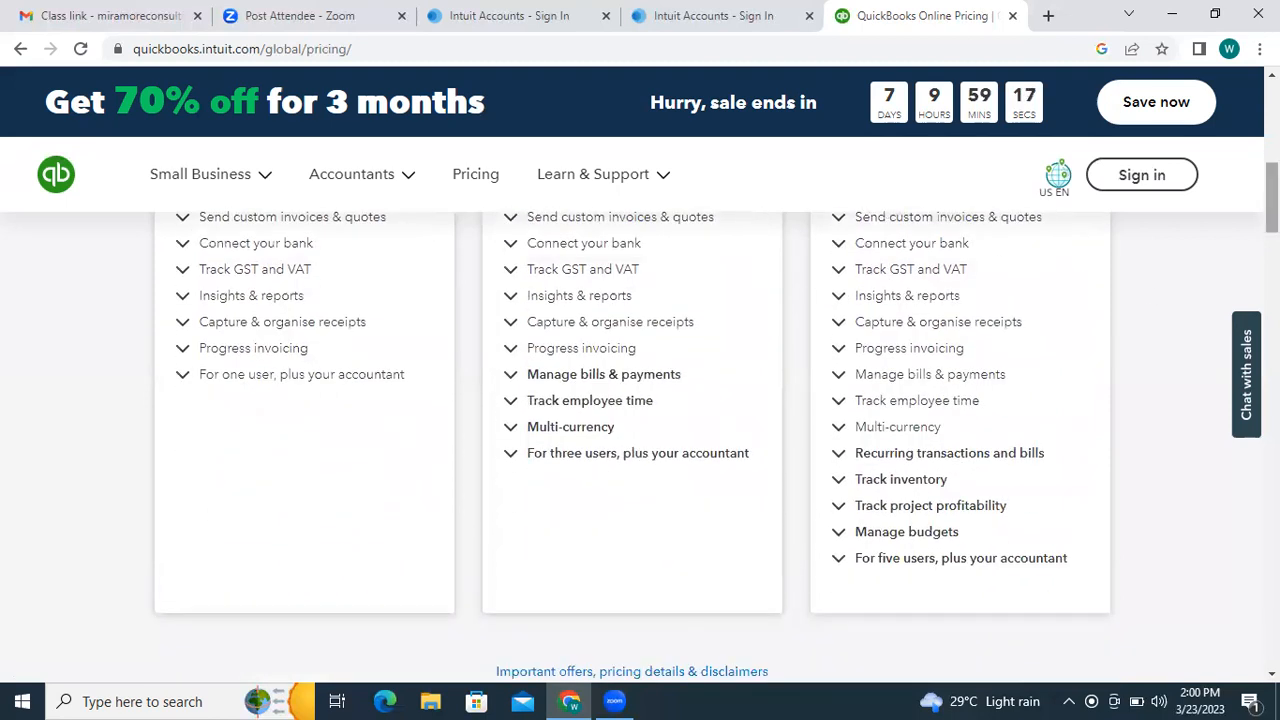
{"action": "scroll", "coordinate": [1271, 200], "scroll_direction": "up", "scroll_amount": 4}
{"action": "scroll", "coordinate": [1271, 200], "scroll_direction": "down", "scroll_amount": 4}
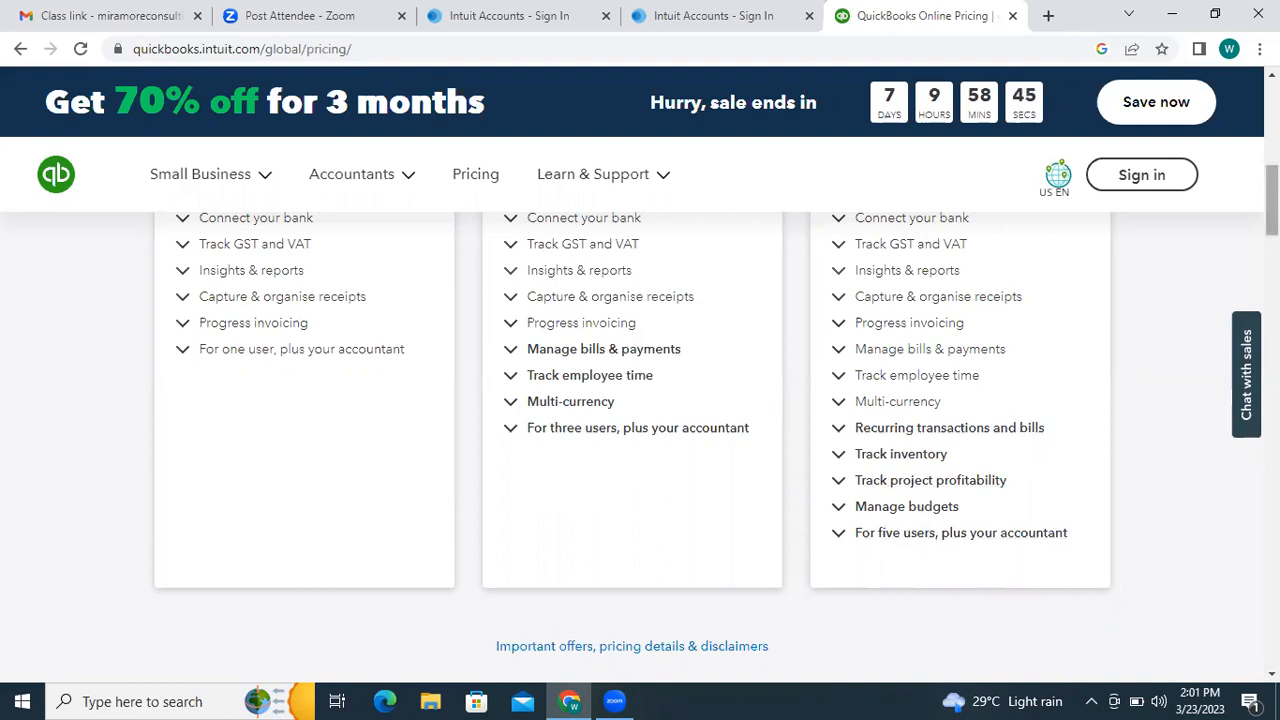
{"action": "scroll", "coordinate": [1271, 200], "scroll_direction": "up", "scroll_amount": 4}
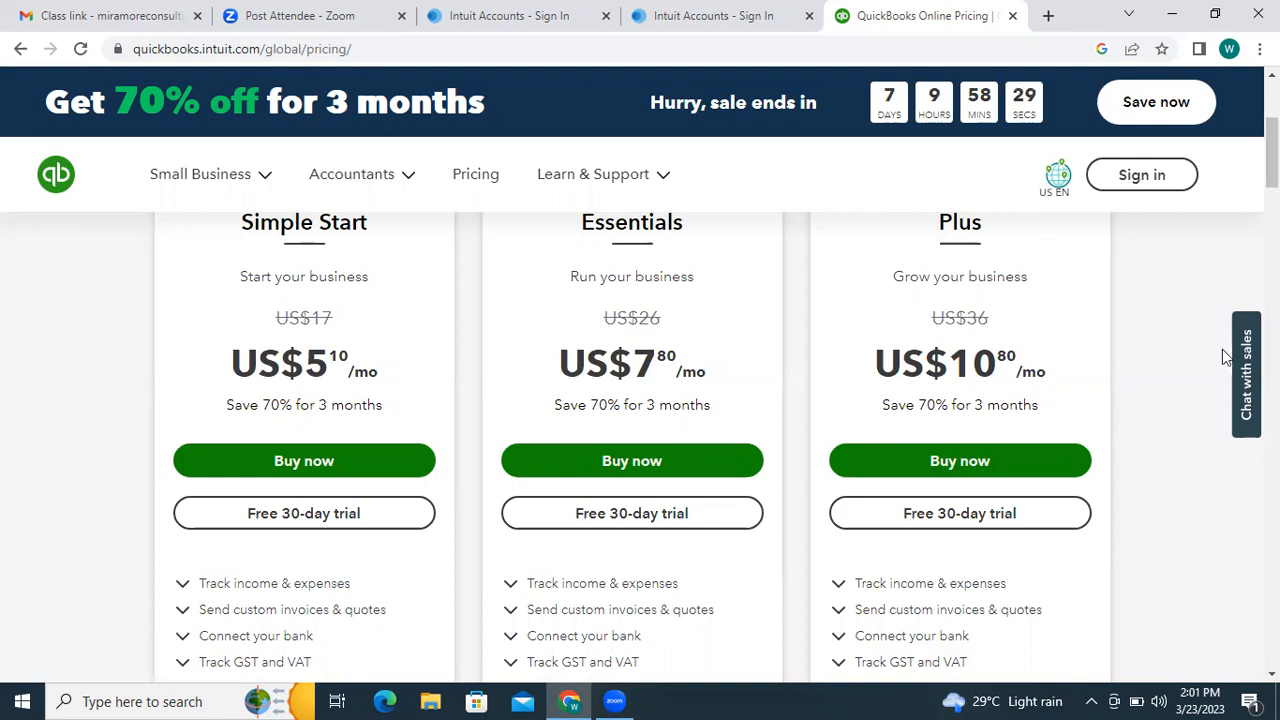
{"action": "scroll", "coordinate": [1016, 288], "scroll_direction": "up", "scroll_amount": 1}
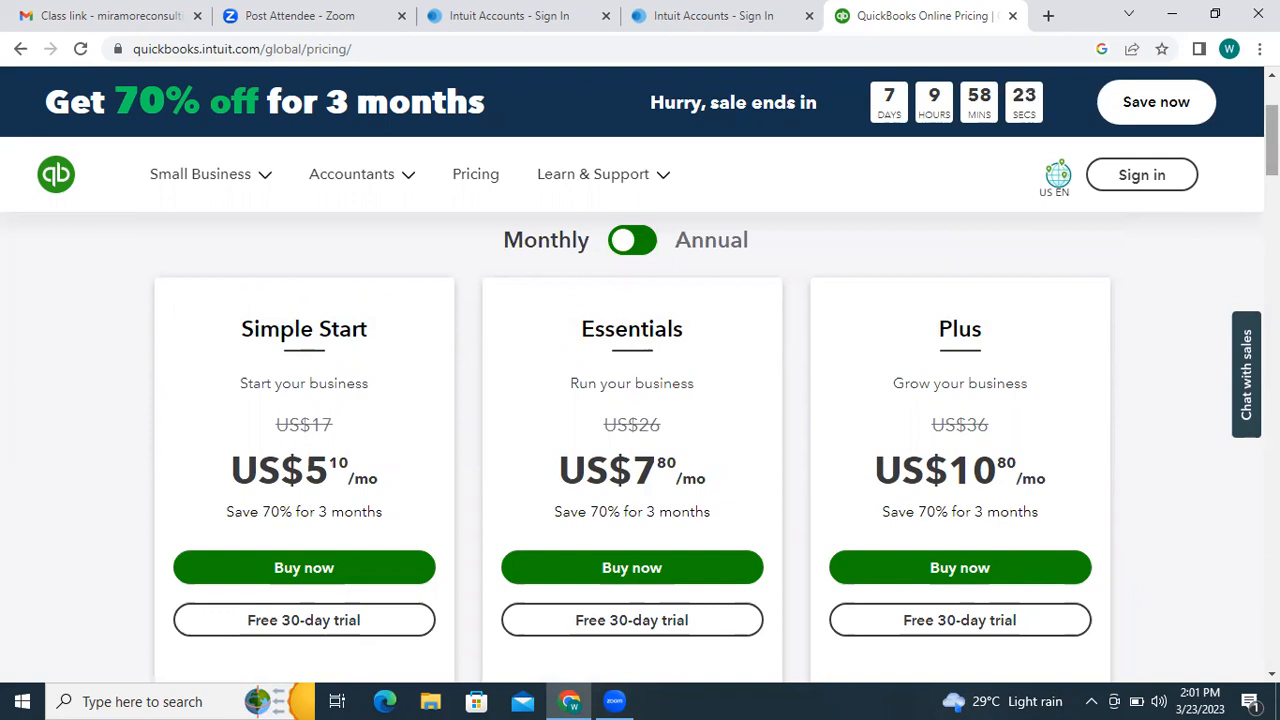
{"action": "scroll", "coordinate": [1271, 150], "scroll_direction": "down", "scroll_amount": 2}
{"action": "scroll", "coordinate": [1271, 160], "scroll_direction": "down", "scroll_amount": 6}
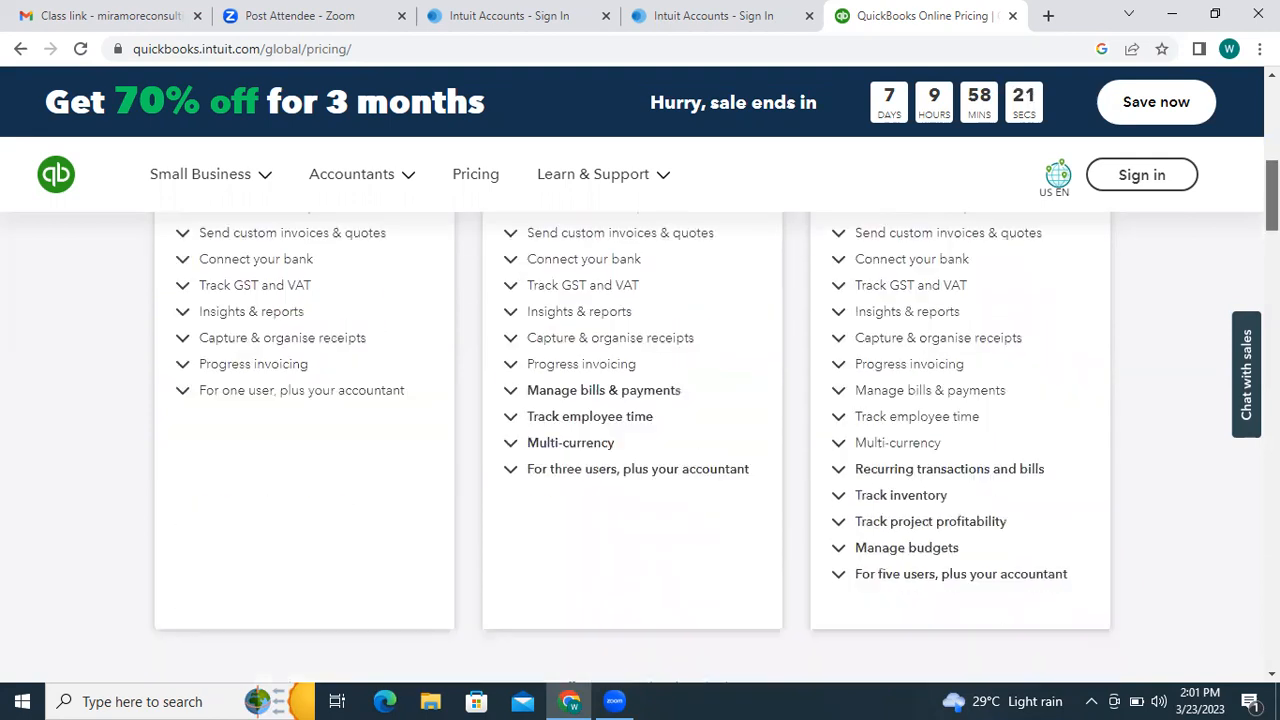
{"action": "scroll", "coordinate": [1271, 160], "scroll_direction": "up", "scroll_amount": 3}
{"action": "scroll", "coordinate": [1271, 160], "scroll_direction": "up", "scroll_amount": 2}
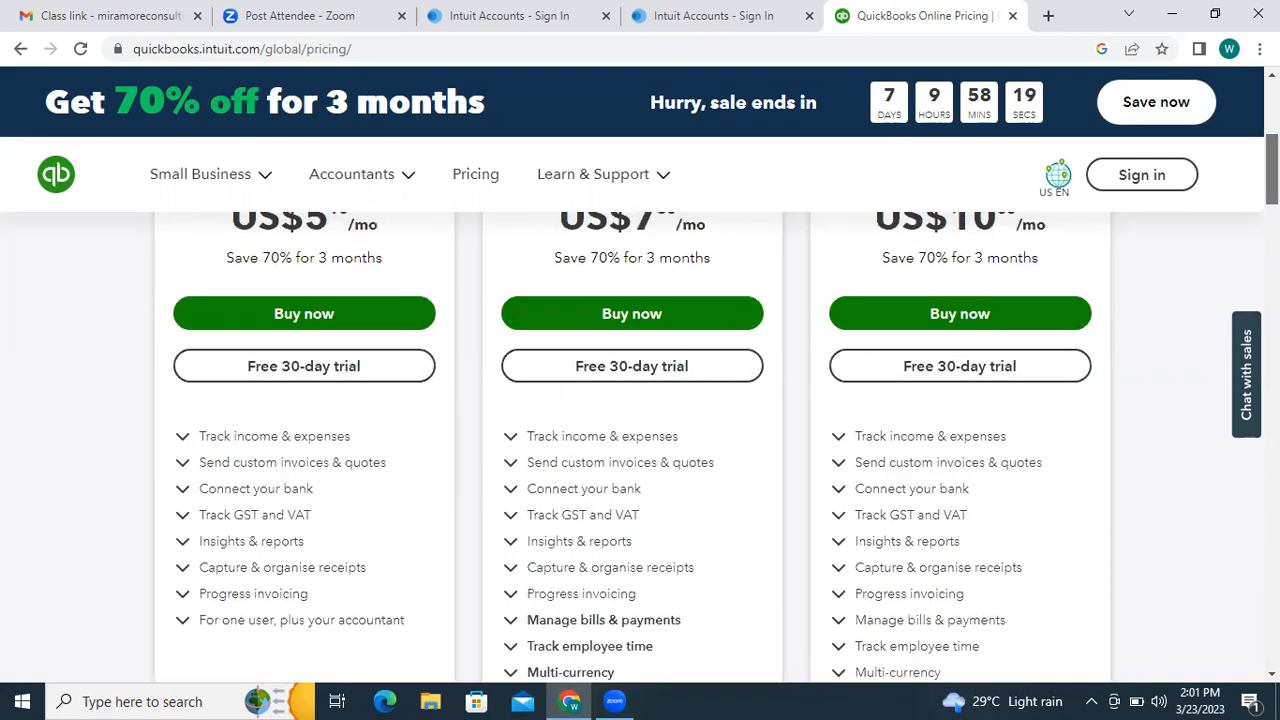
- Open the region chooser and select English as the language
{"action": "left_click", "coordinate": [935, 362]}
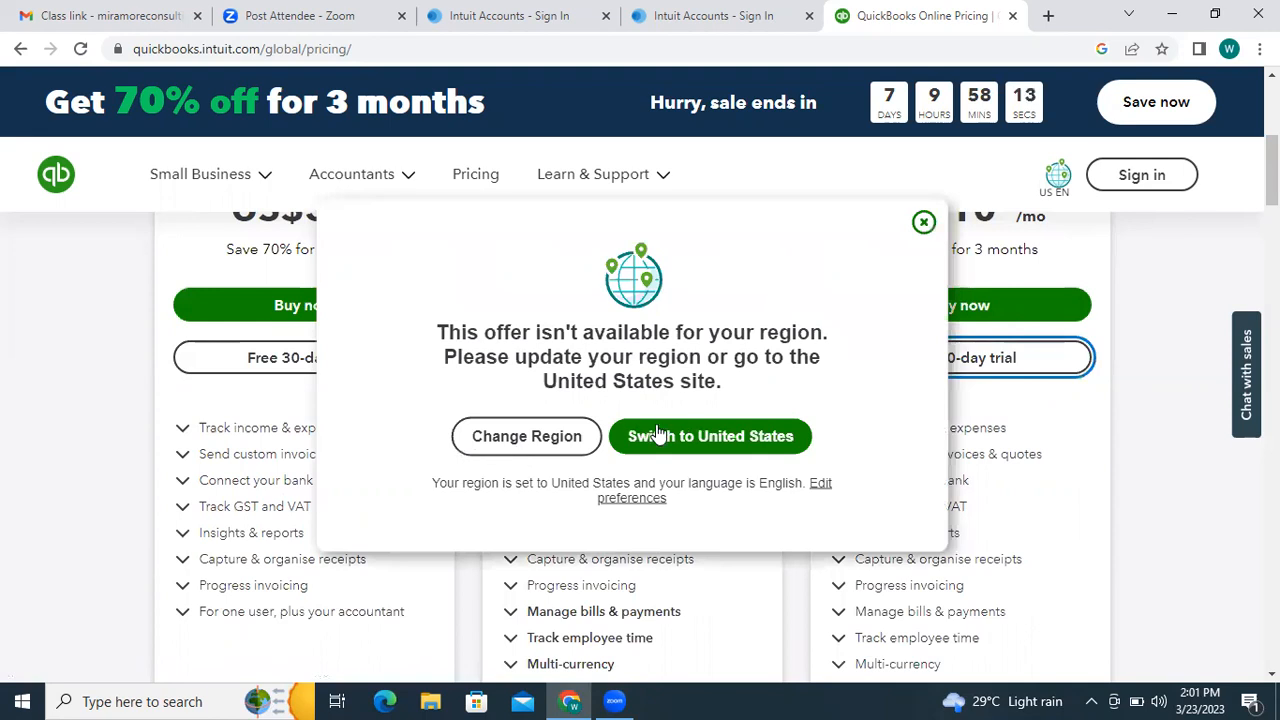
{"action": "left_click", "coordinate": [566, 438]}
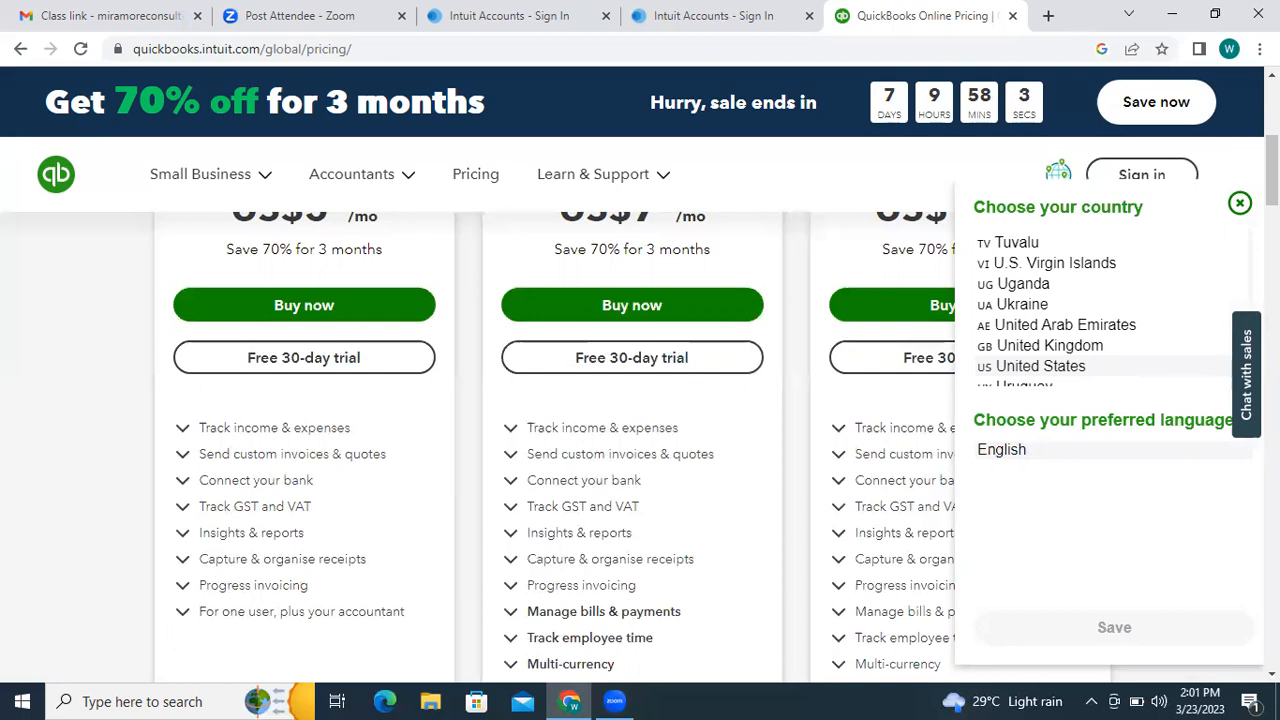
{"action": "left_click", "coordinate": [997, 452]}
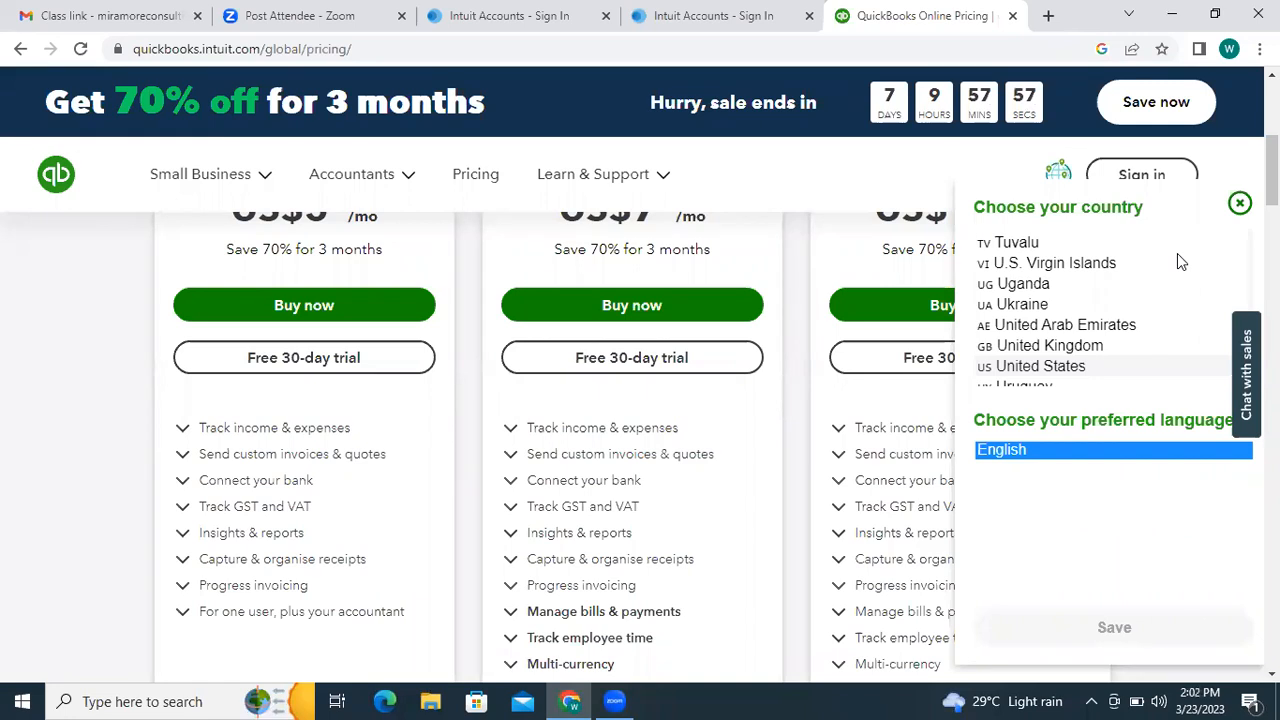
- Pick Nigeria from the country list and save the NG EN region
{"action": "scroll", "coordinate": [1177, 253], "scroll_direction": "down", "scroll_amount": 1}
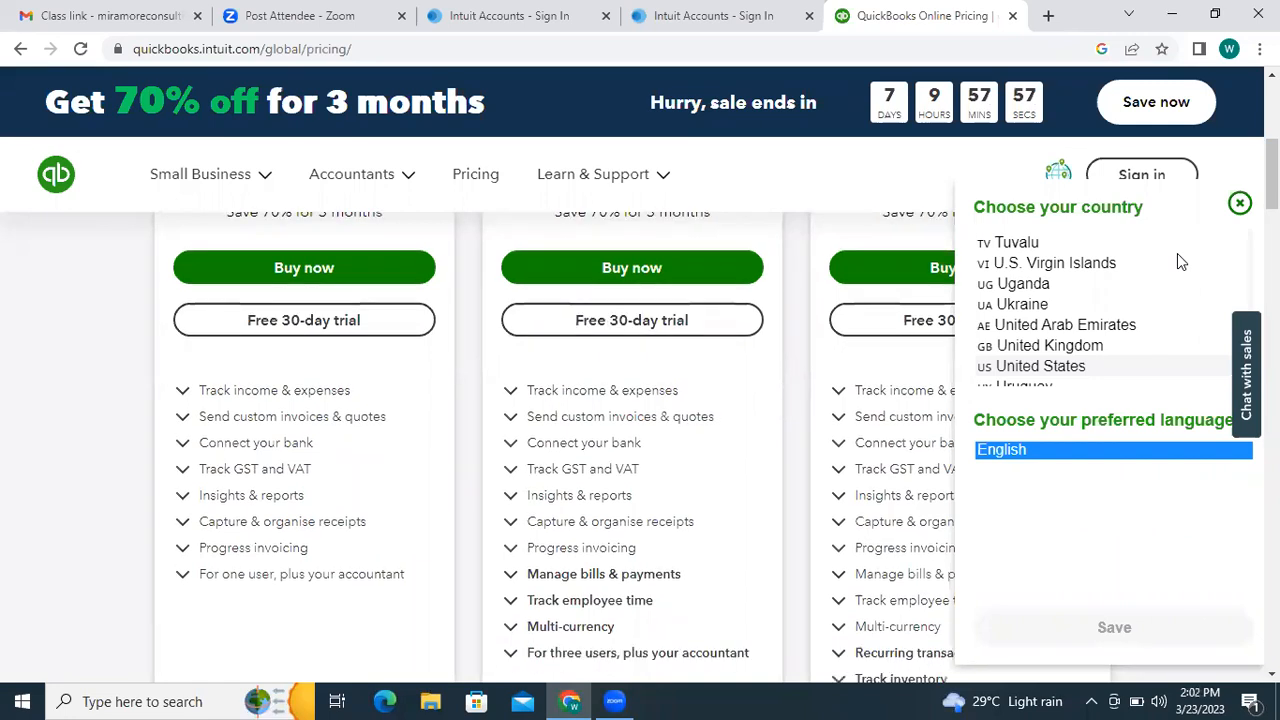
{"action": "left_click", "coordinate": [1031, 280]}
{"action": "left_click_drag", "start_coordinate": [1250, 325], "coordinate": [1256, 406]}
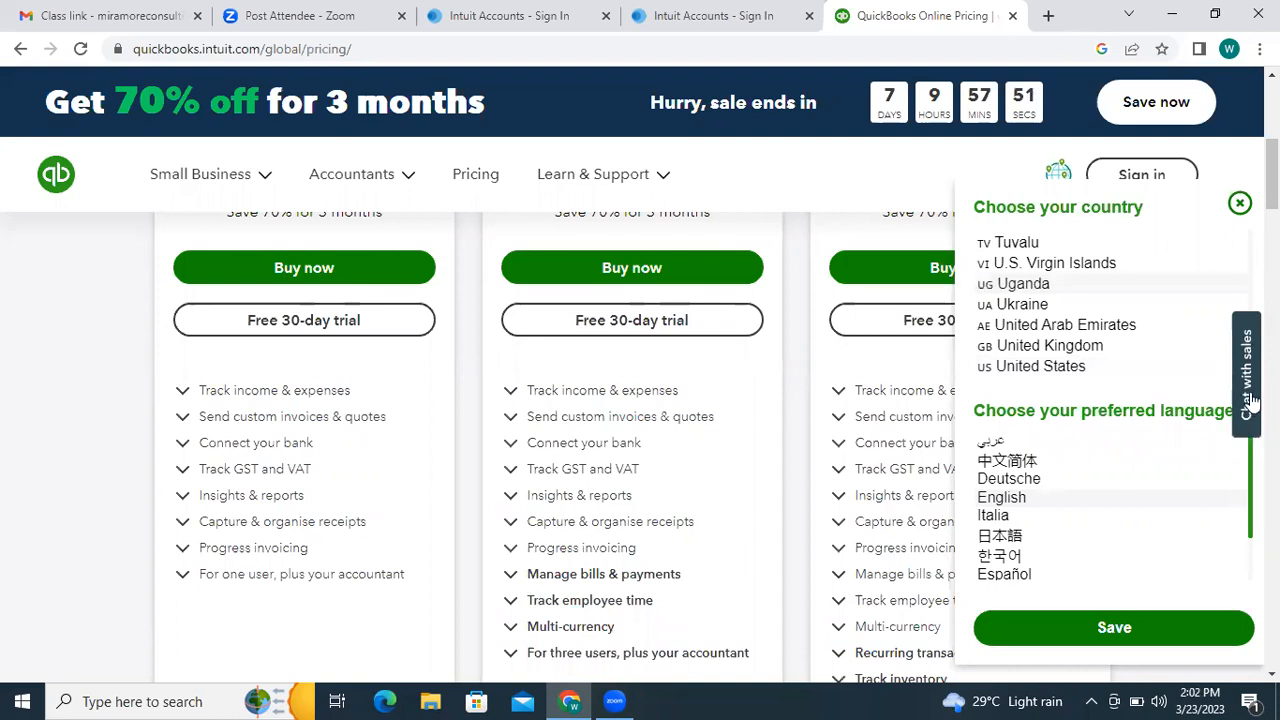
{"action": "scroll", "coordinate": [1250, 400], "scroll_direction": "down", "scroll_amount": 1}
{"action": "scroll", "coordinate": [1001, 289], "scroll_direction": "up", "scroll_amount": 1}
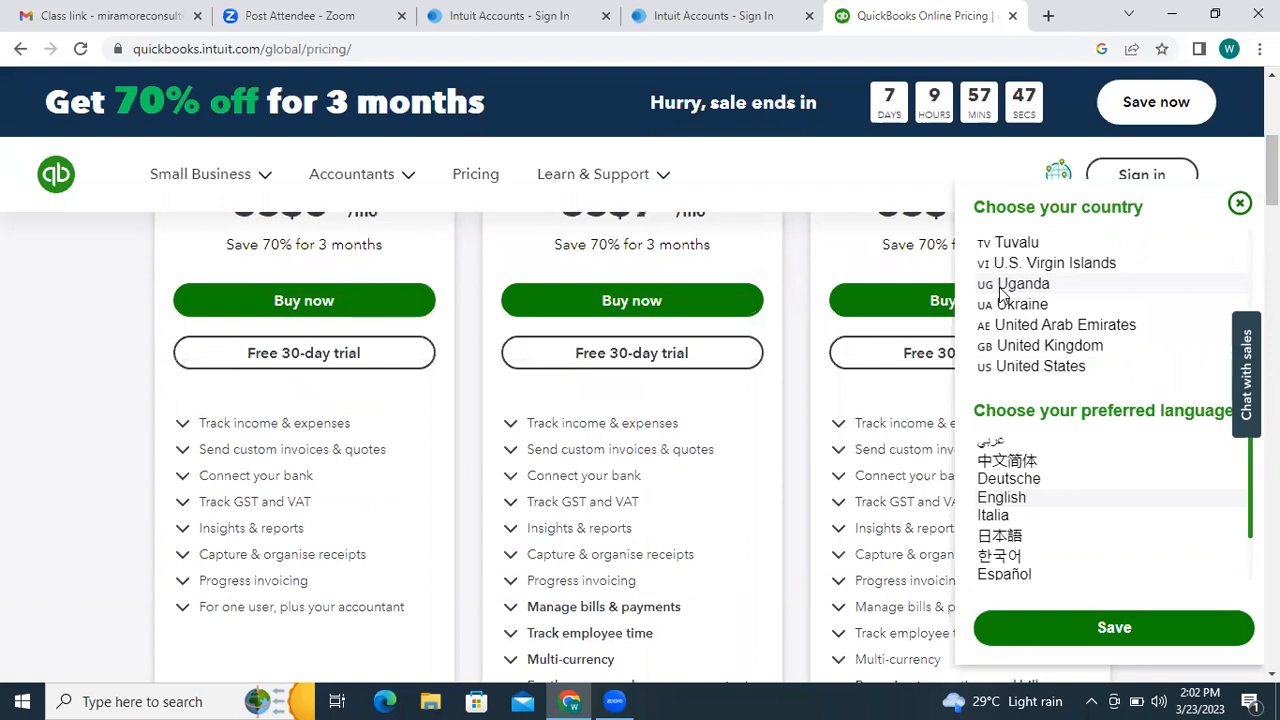
{"action": "scroll", "coordinate": [1001, 289], "scroll_direction": "down", "scroll_amount": 1}
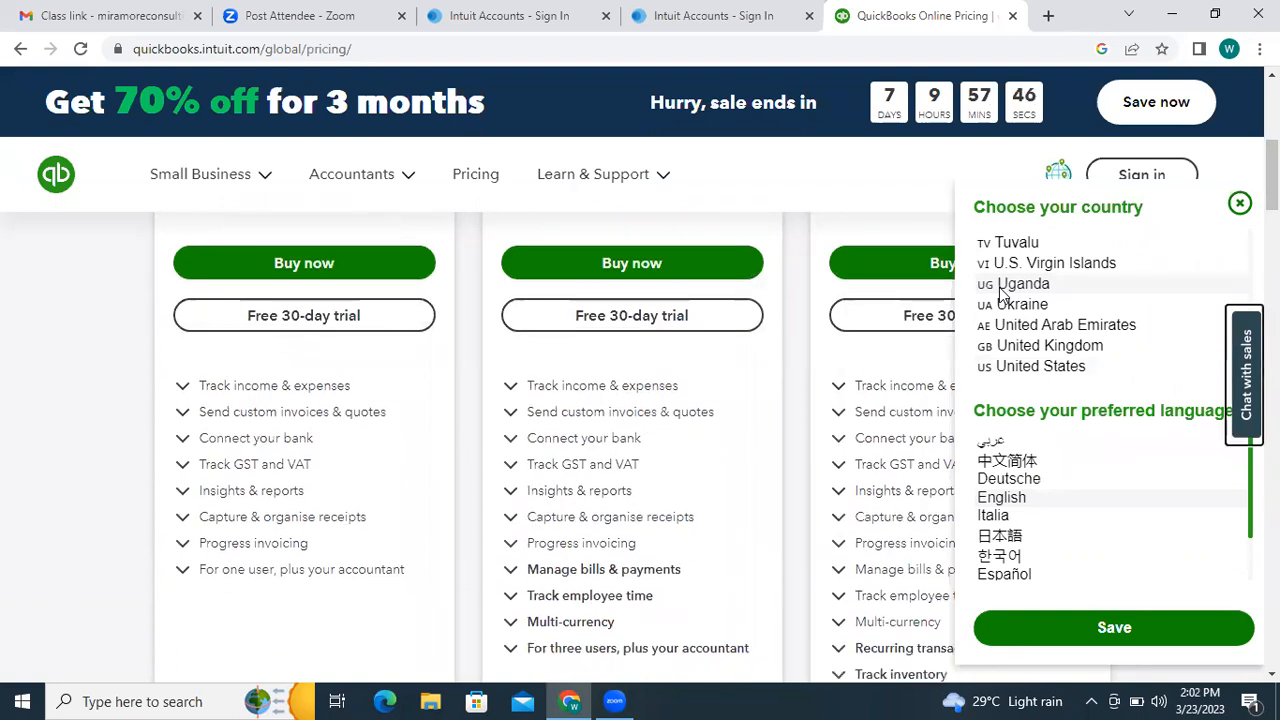
{"action": "left_click", "coordinate": [1040, 370]}
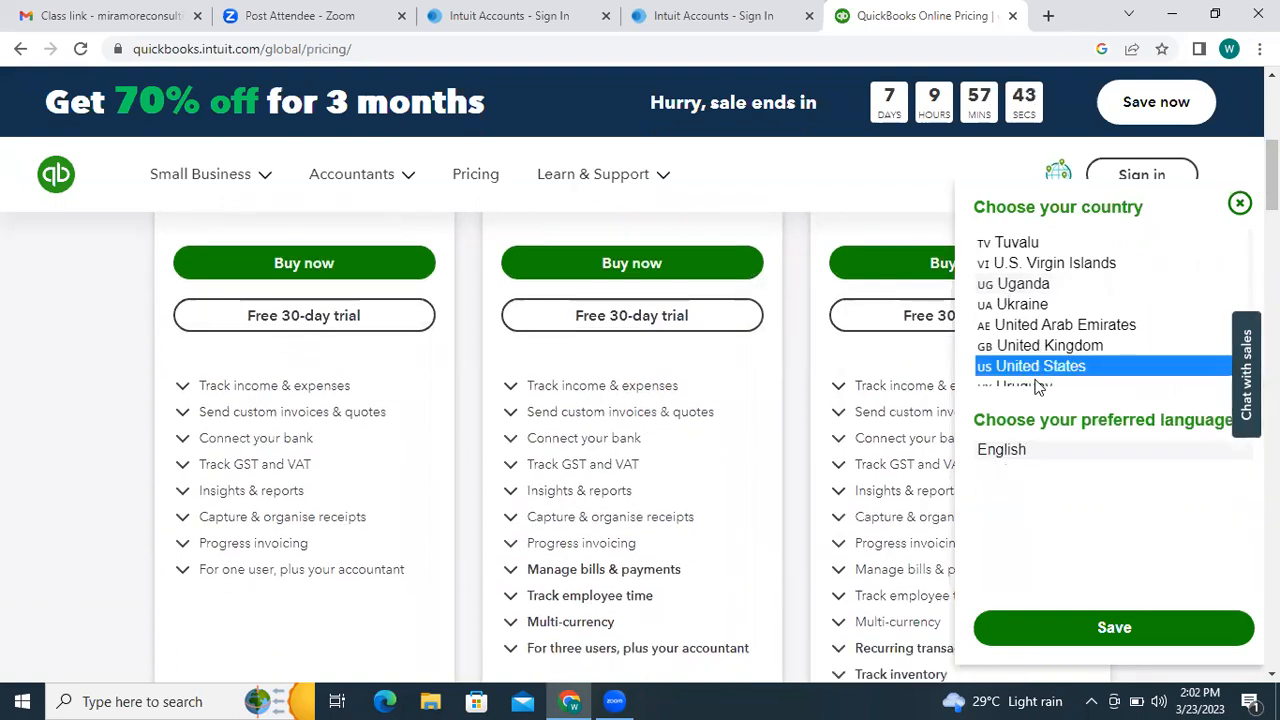
{"action": "left_click", "coordinate": [1038, 385]}
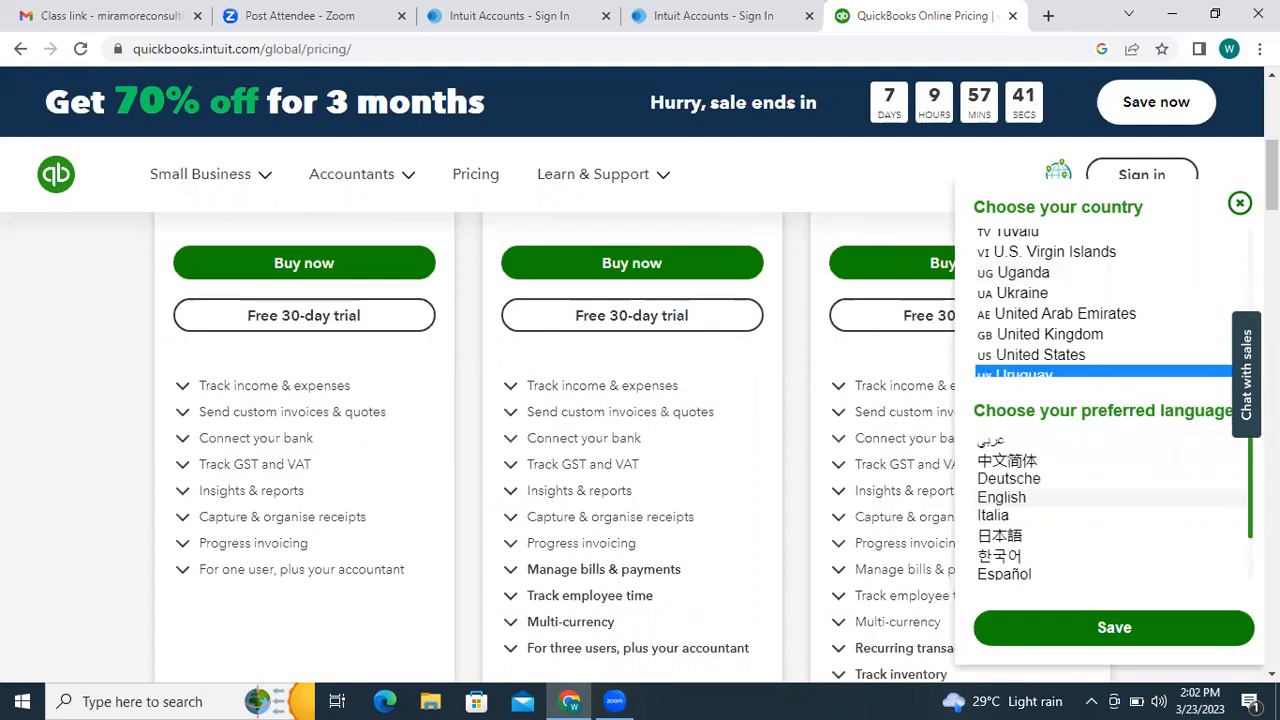
{"action": "scroll", "coordinate": [1100, 300], "scroll_direction": "up", "scroll_amount": 2}
{"action": "scroll", "coordinate": [1100, 300], "scroll_direction": "up", "scroll_amount": 3}
{"action": "scroll", "coordinate": [1100, 300], "scroll_direction": "up", "scroll_amount": 8}
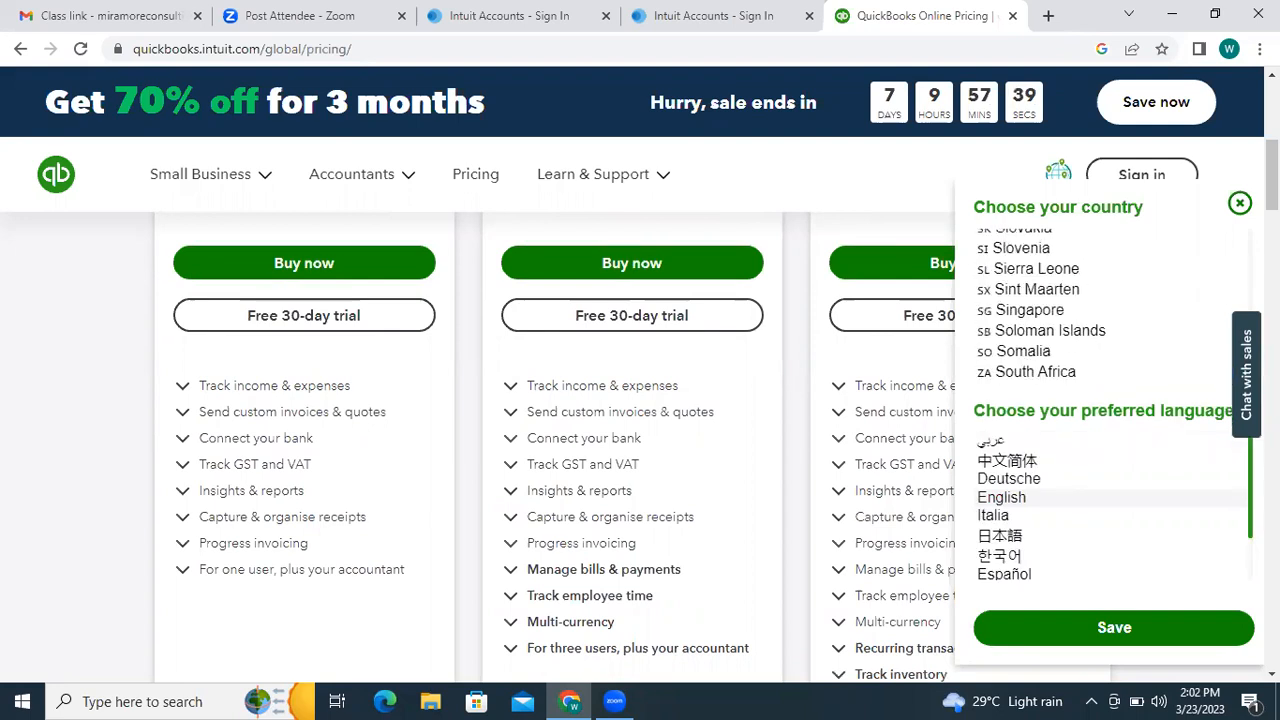
{"action": "scroll", "coordinate": [1001, 372], "scroll_direction": "up", "scroll_amount": 8}
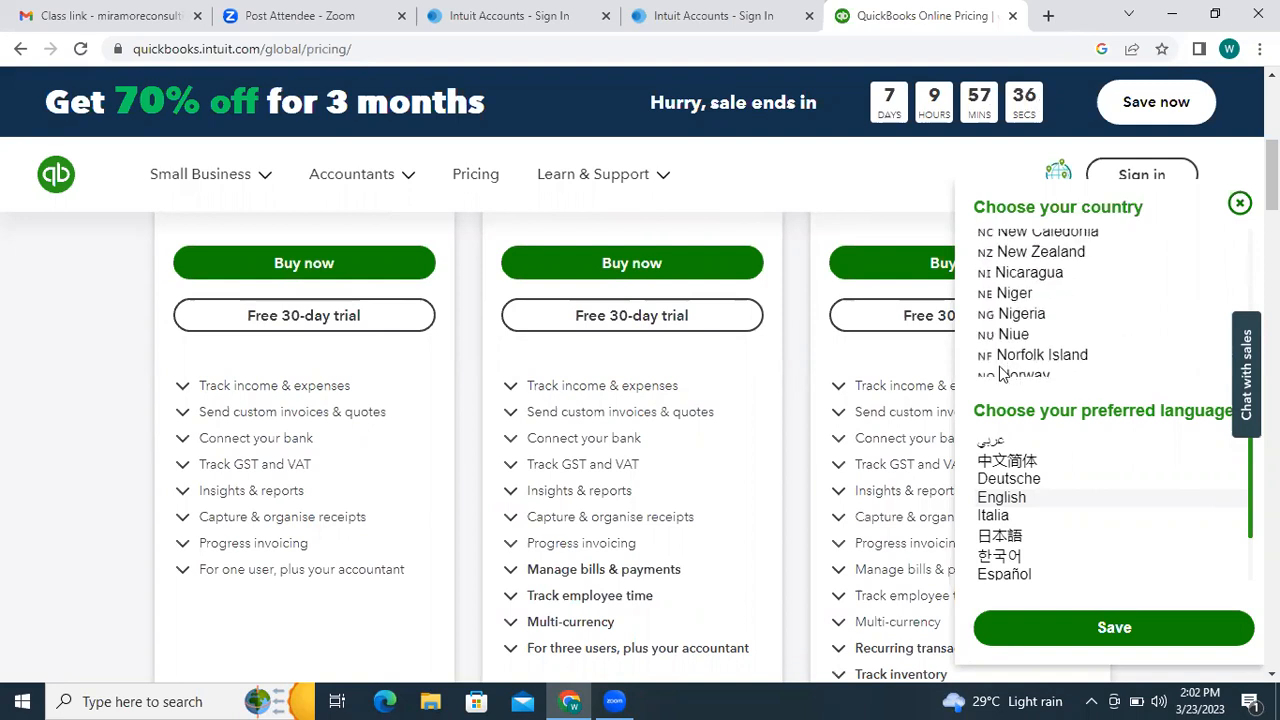
{"action": "left_click", "coordinate": [1024, 316]}
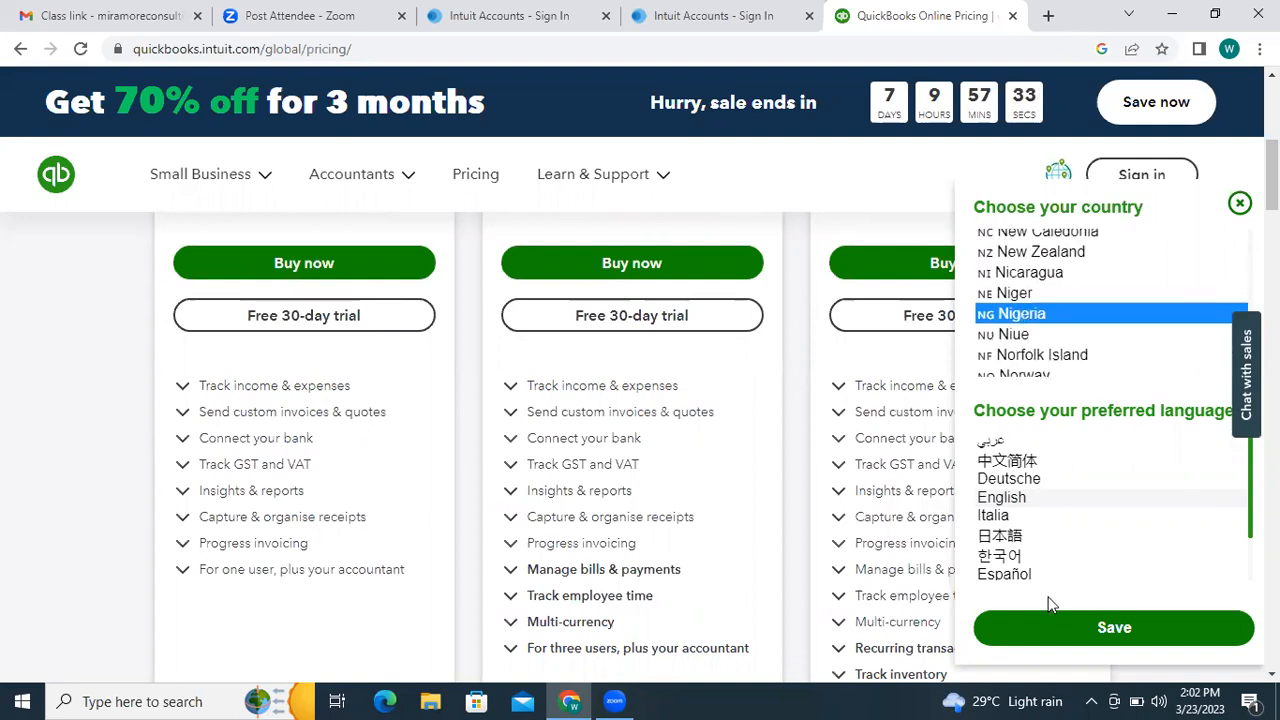
{"action": "left_click", "coordinate": [1050, 632]}
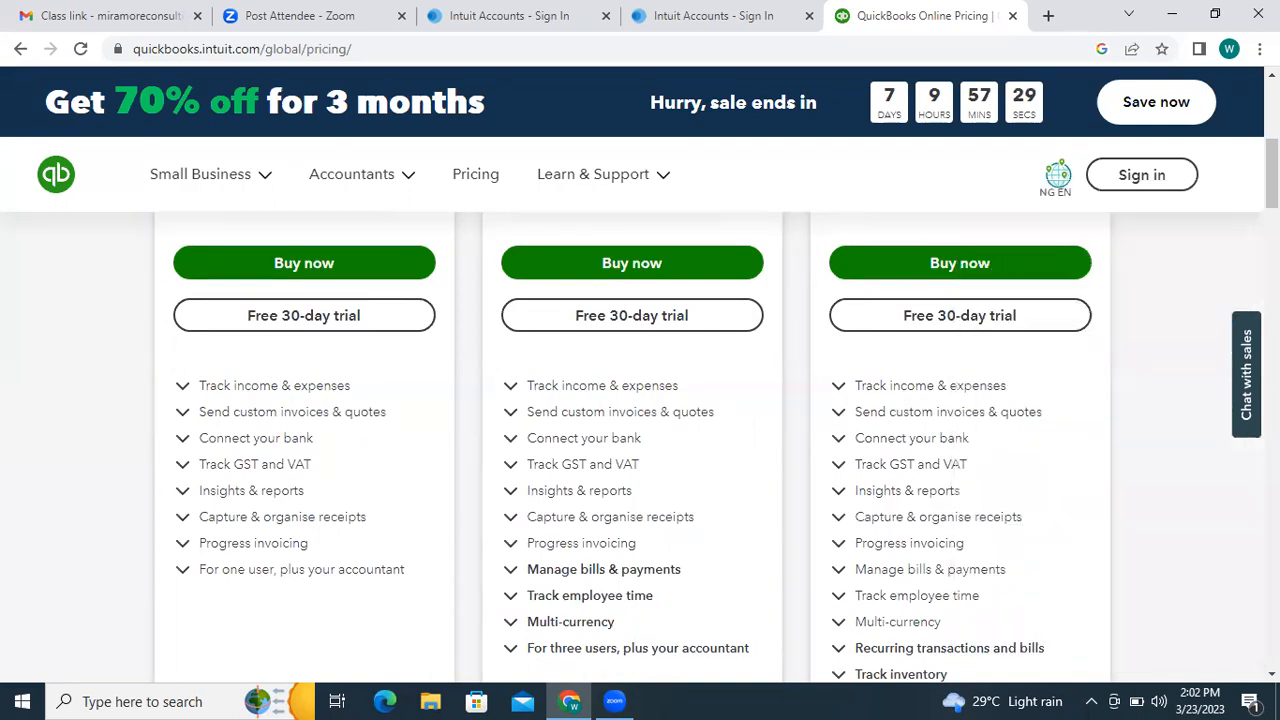
- Start the Free 30-day trial of the third plan, QuickBooks Online Plus
{"action": "scroll", "coordinate": [640, 440], "scroll_direction": "down", "scroll_amount": 3}
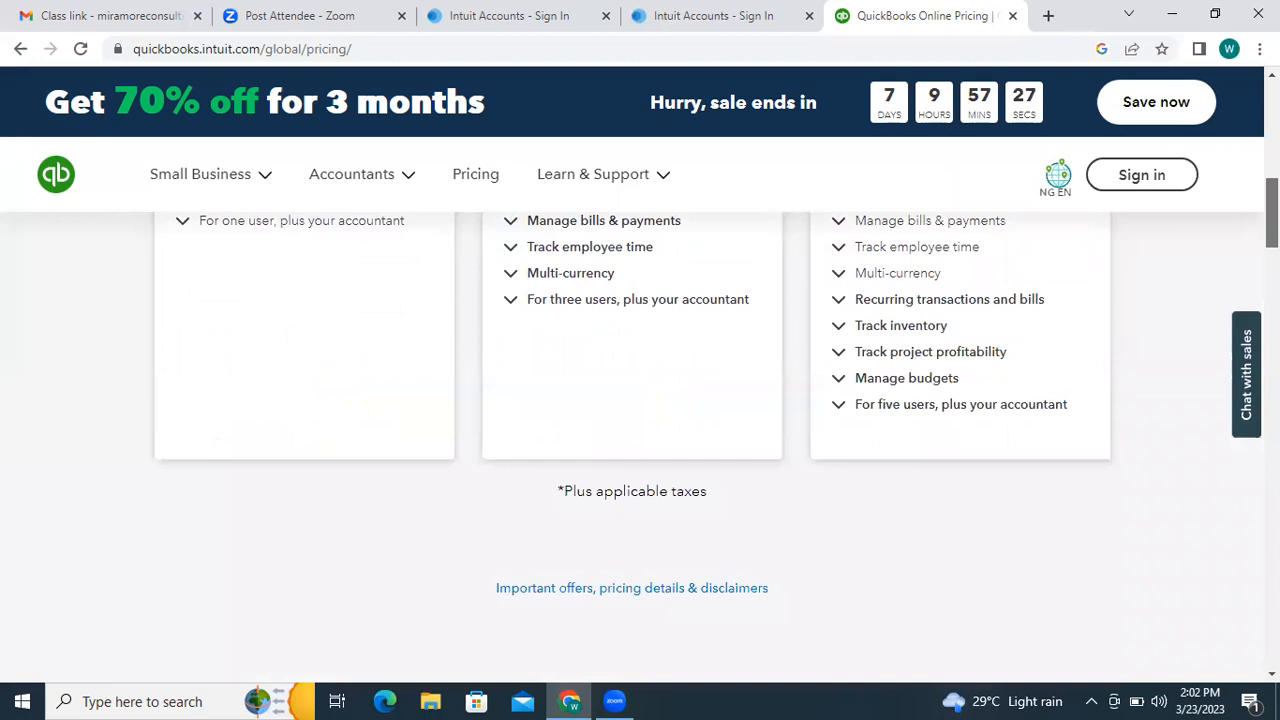
{"action": "scroll", "coordinate": [640, 440], "scroll_direction": "up", "scroll_amount": 2}
{"action": "left_click", "coordinate": [1054, 240]}
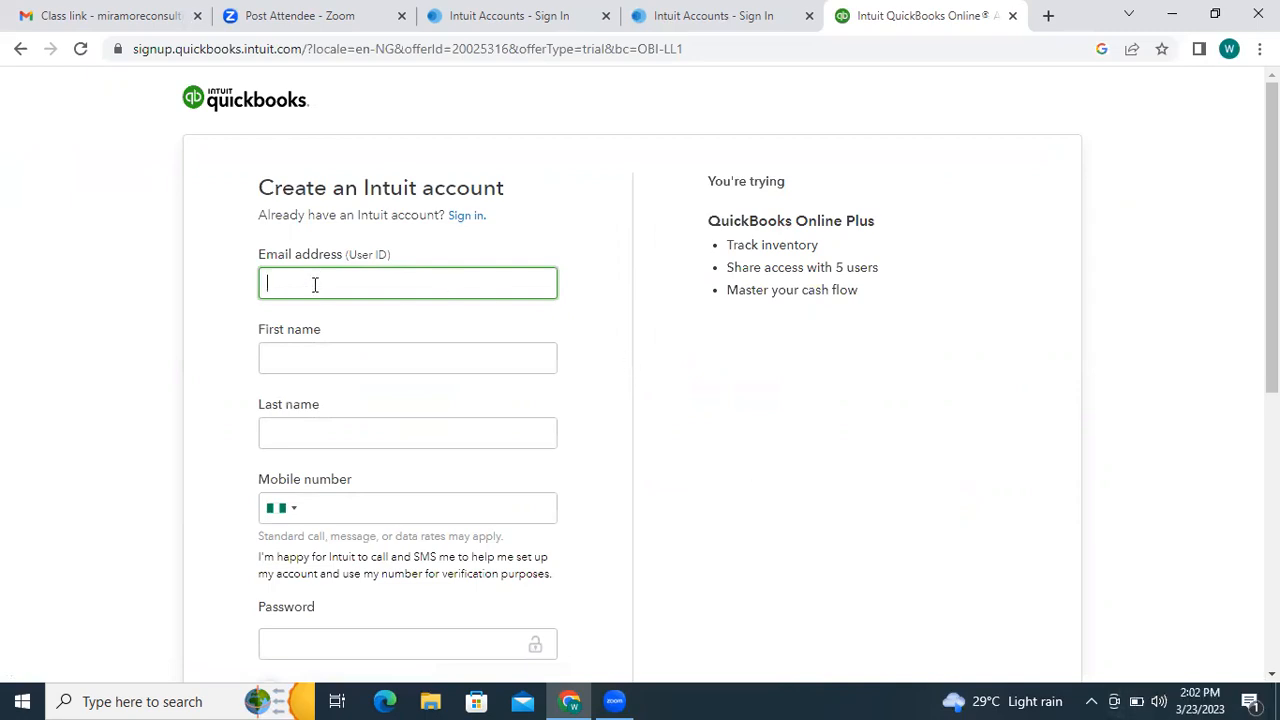
- Enter the account e-mail address, removing a stray trailing character
{"action": "scroll", "coordinate": [423, 264], "scroll_direction": "down", "scroll_amount": 1}
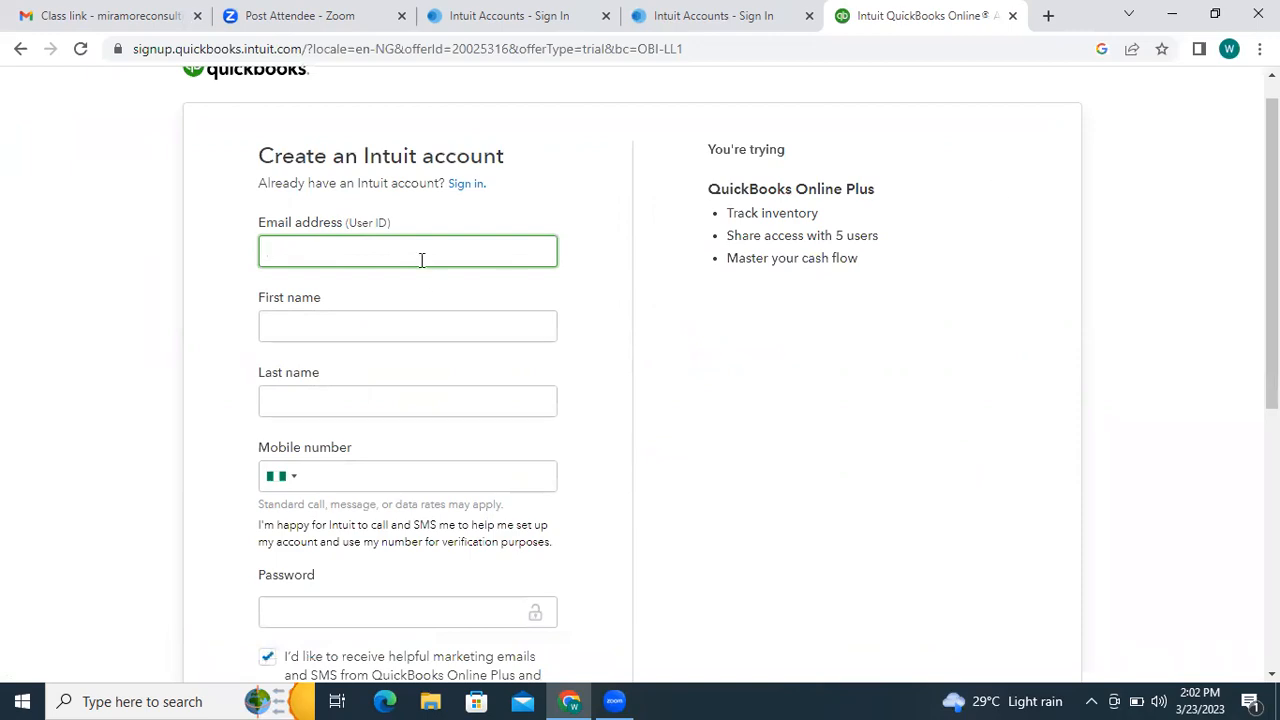
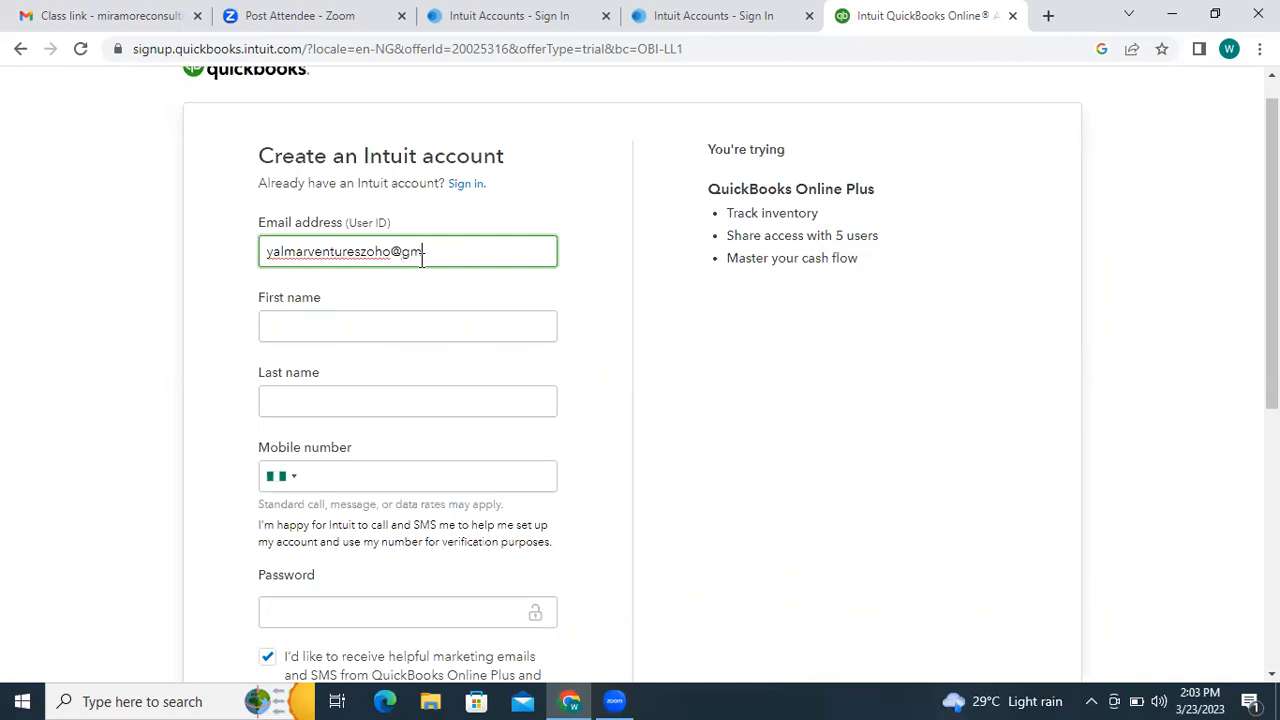
{"action": "left_click", "coordinate": [434, 314]}
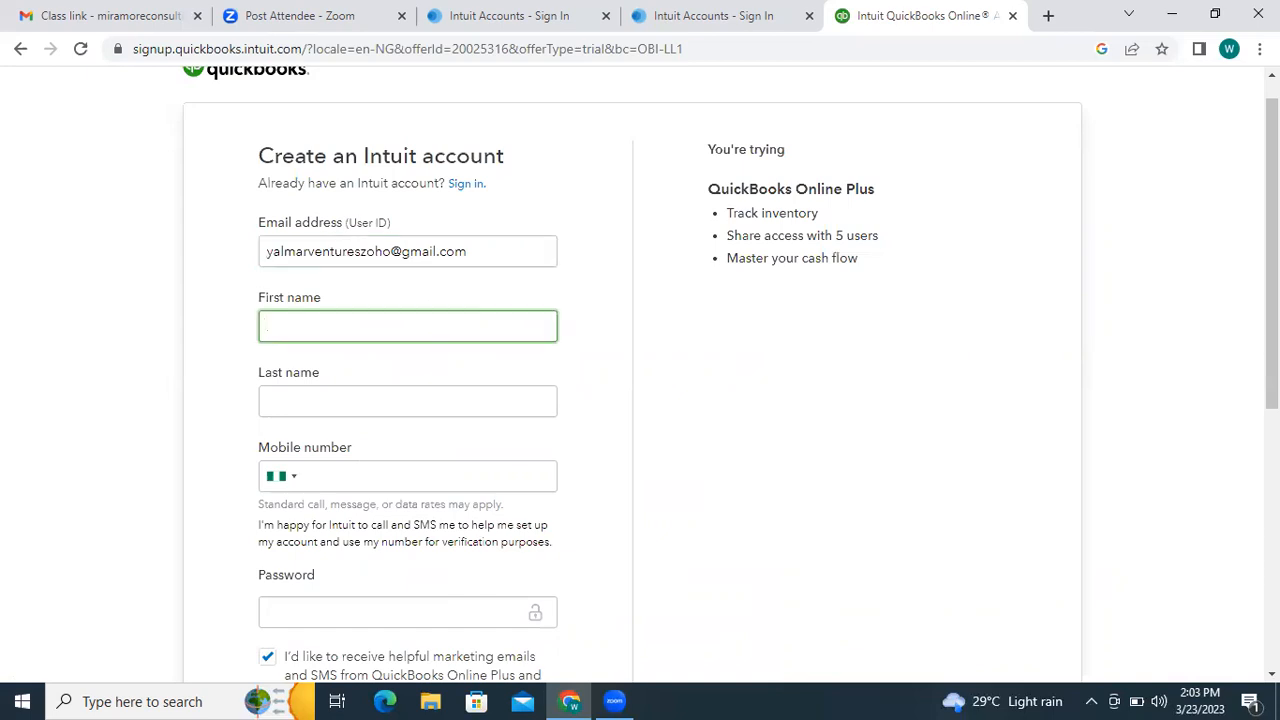
- Type the first name, then copy and paste it into the Last name field
{"action": "scroll", "coordinate": [500, 300], "scroll_direction": "down", "scroll_amount": 1}
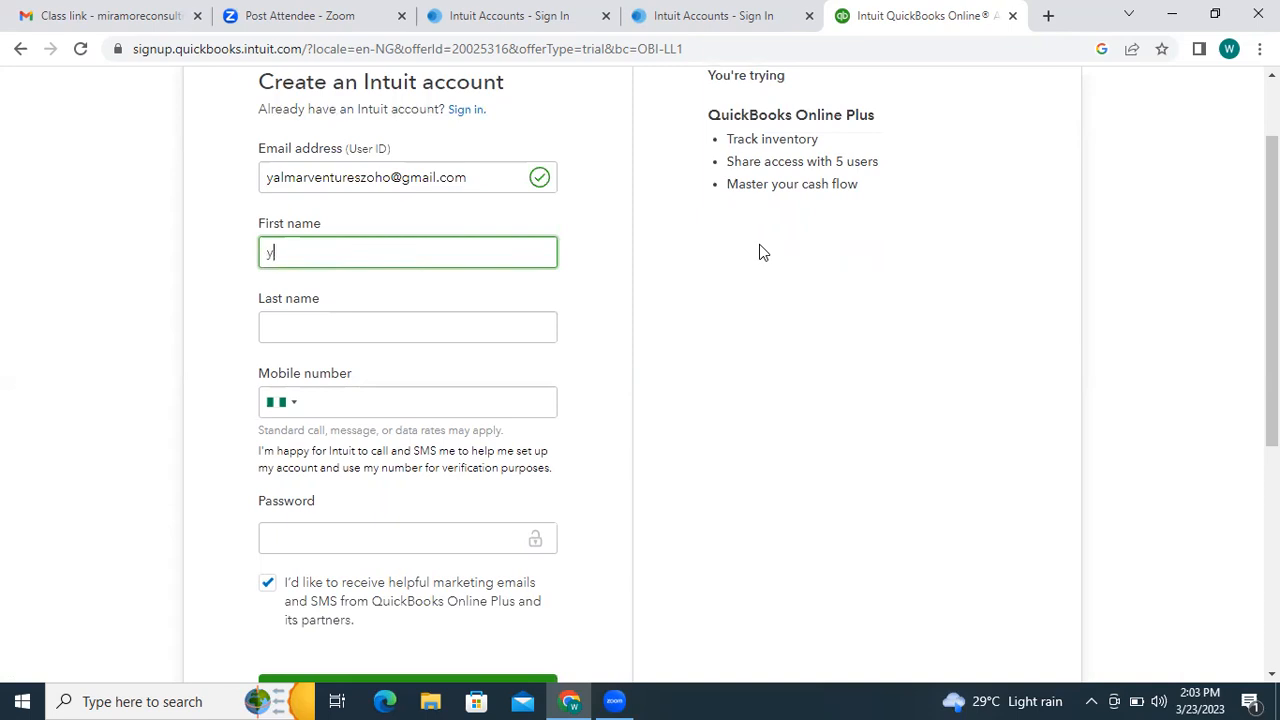
{"action": "type", "text": "mar ventures"}
{"action": "left_click_drag", "start_coordinate": [386, 242], "coordinate": [183, 277]}
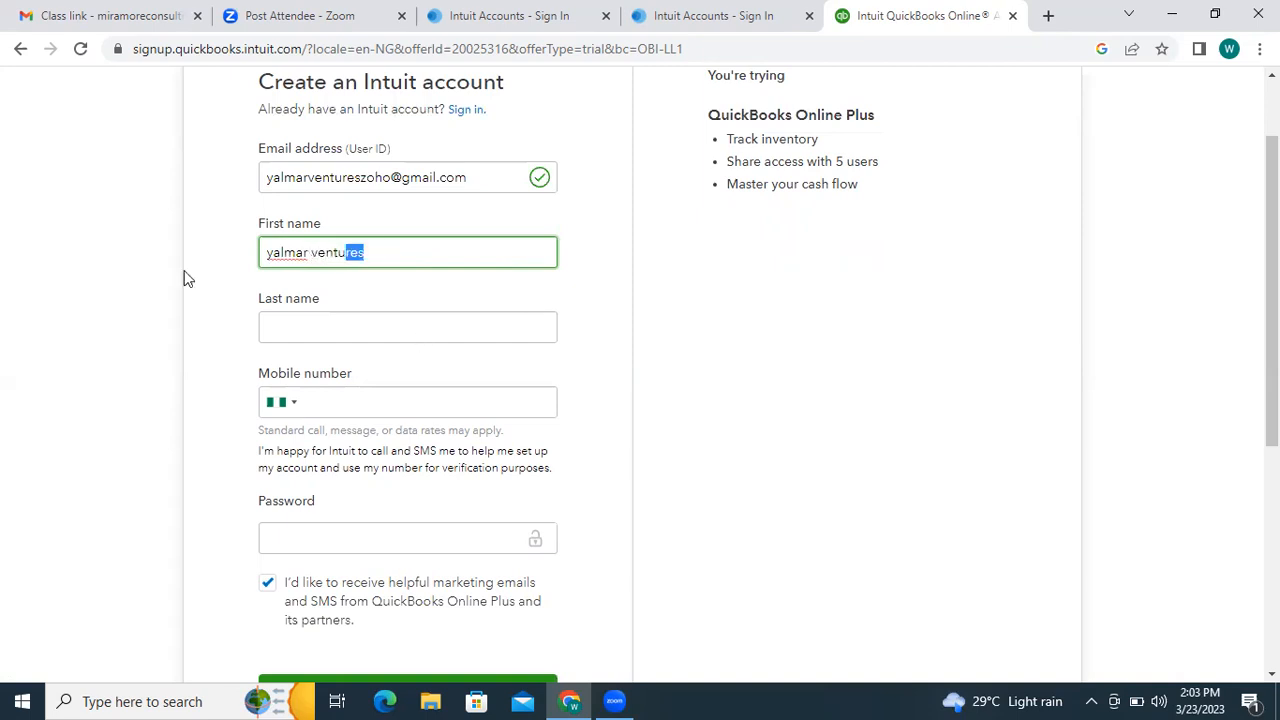
{"action": "right_click", "coordinate": [337, 258]}
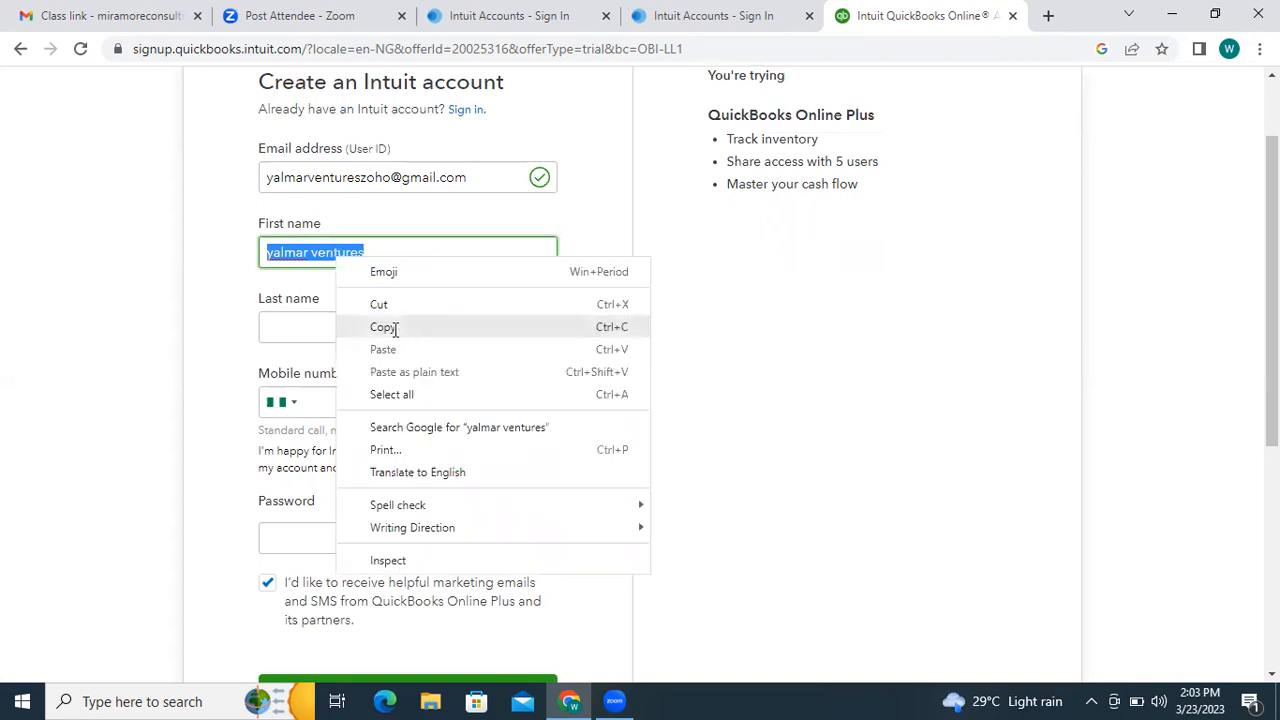
{"action": "left_click", "coordinate": [395, 330]}
{"action": "left_click", "coordinate": [394, 328]}
{"action": "right_click", "coordinate": [394, 330]}
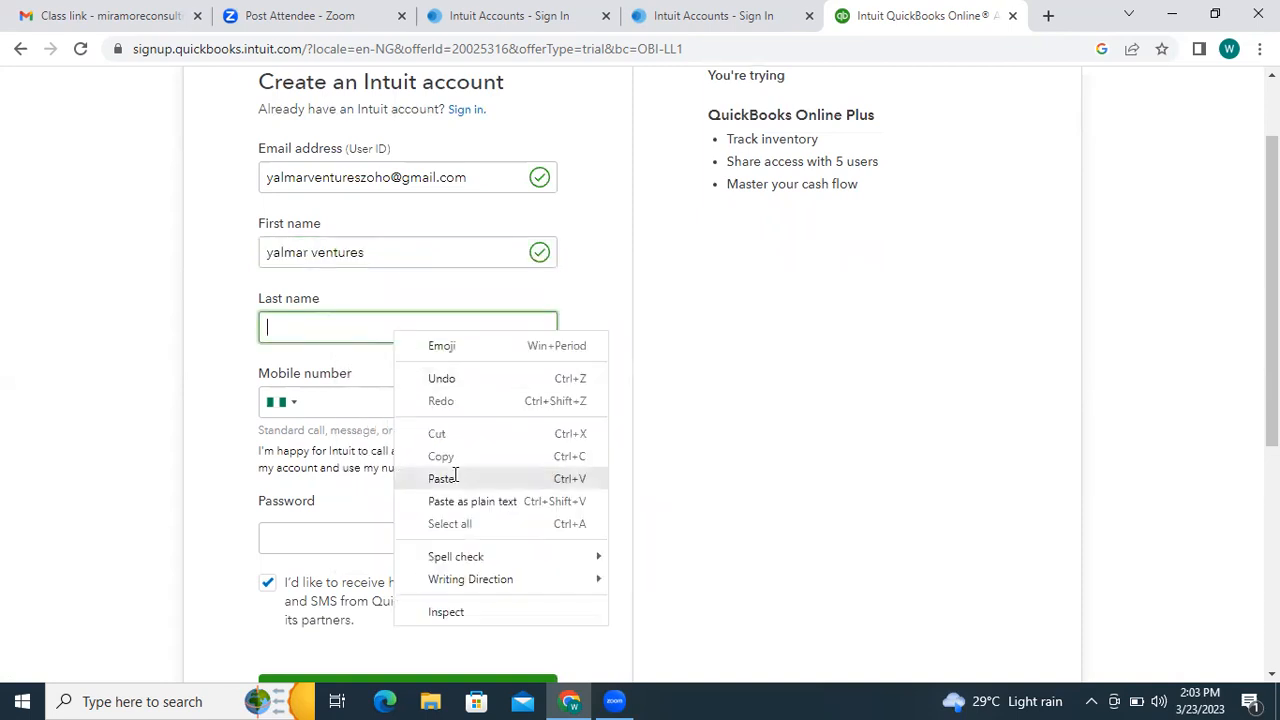
{"action": "left_click", "coordinate": [455, 476]}
- Fill in the mobile number, correcting the mistyped digits
{"action": "left_click", "coordinate": [395, 410]}
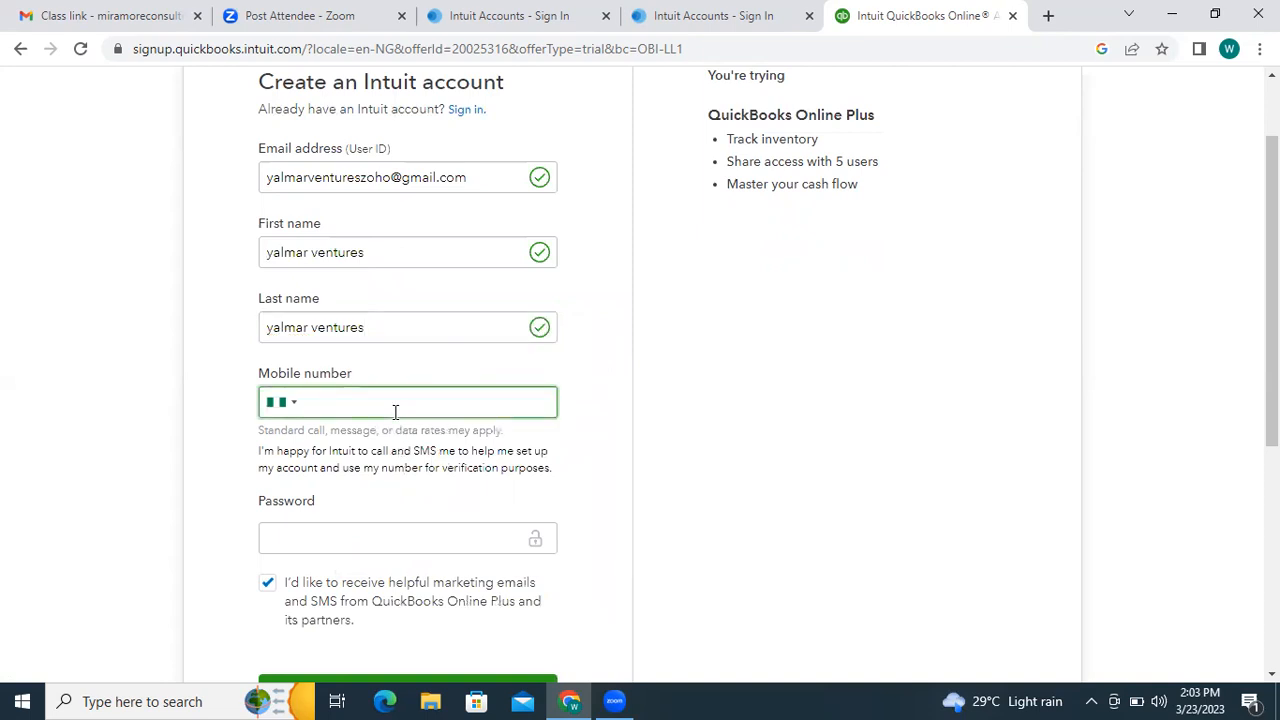
{"action": "left_click_drag", "start_coordinate": [1272, 362], "coordinate": [1272, 390]}
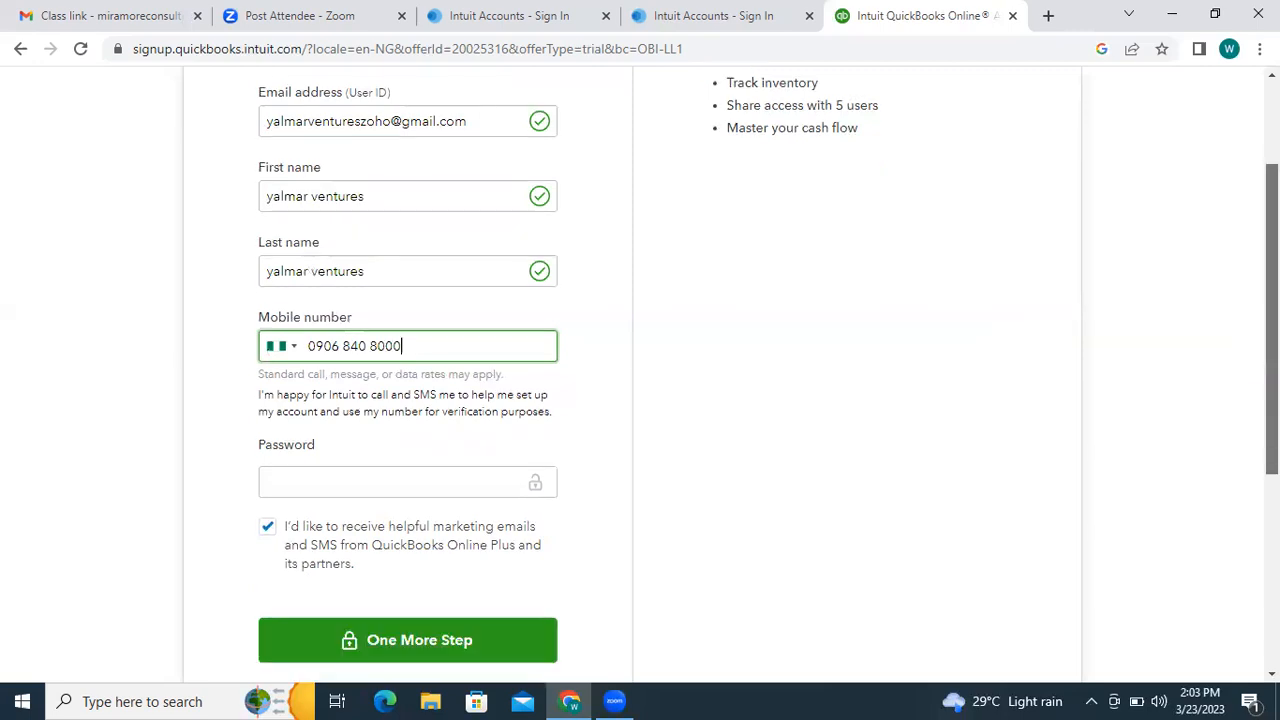
- Enter a password meeting all four rules in both the Password and Confirm password fields
{"action": "left_click", "coordinate": [370, 488]}
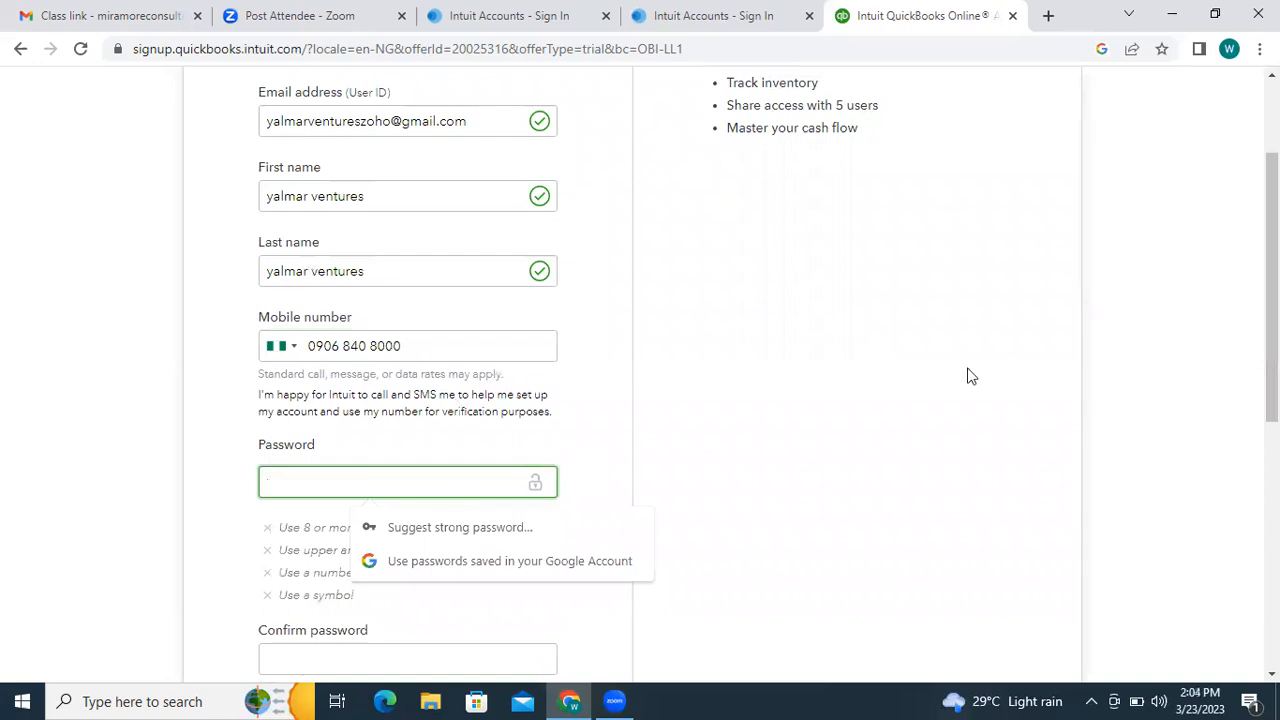
{"action": "left_click_drag", "start_coordinate": [1272, 300], "coordinate": [1272, 310]}
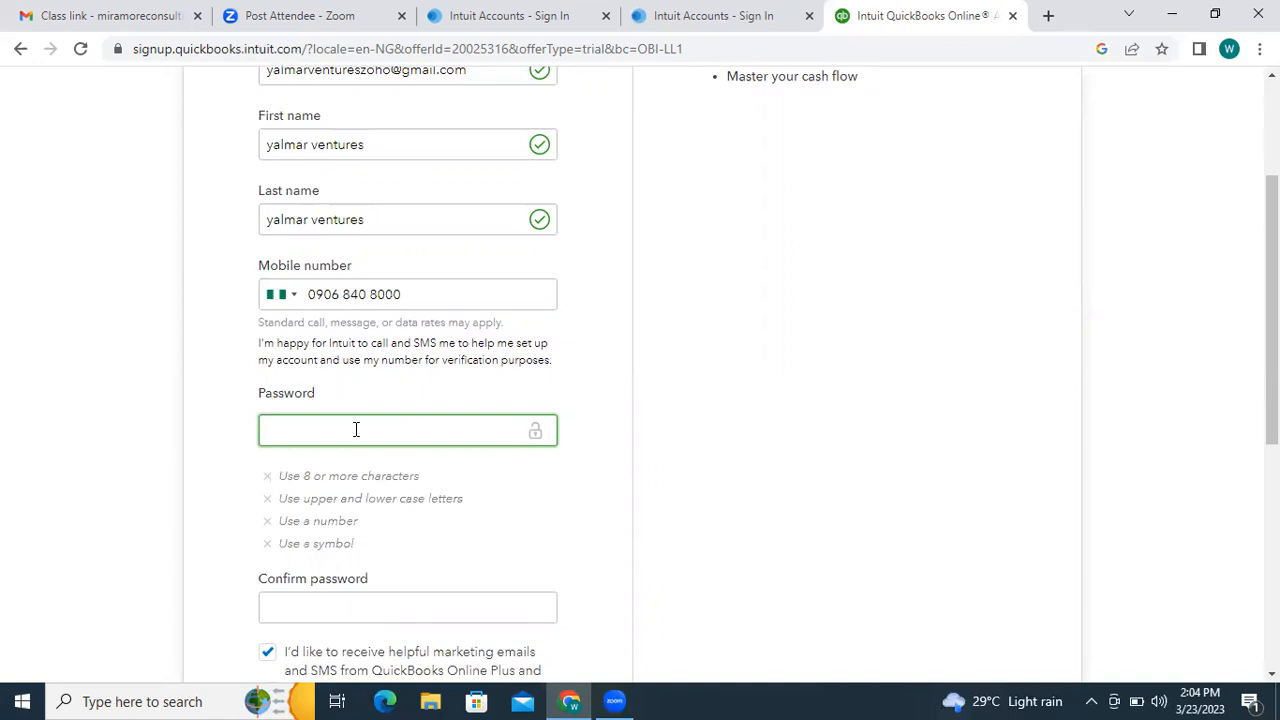
{"action": "type", "text": "•"}
{"action": "type", "text": "••"}
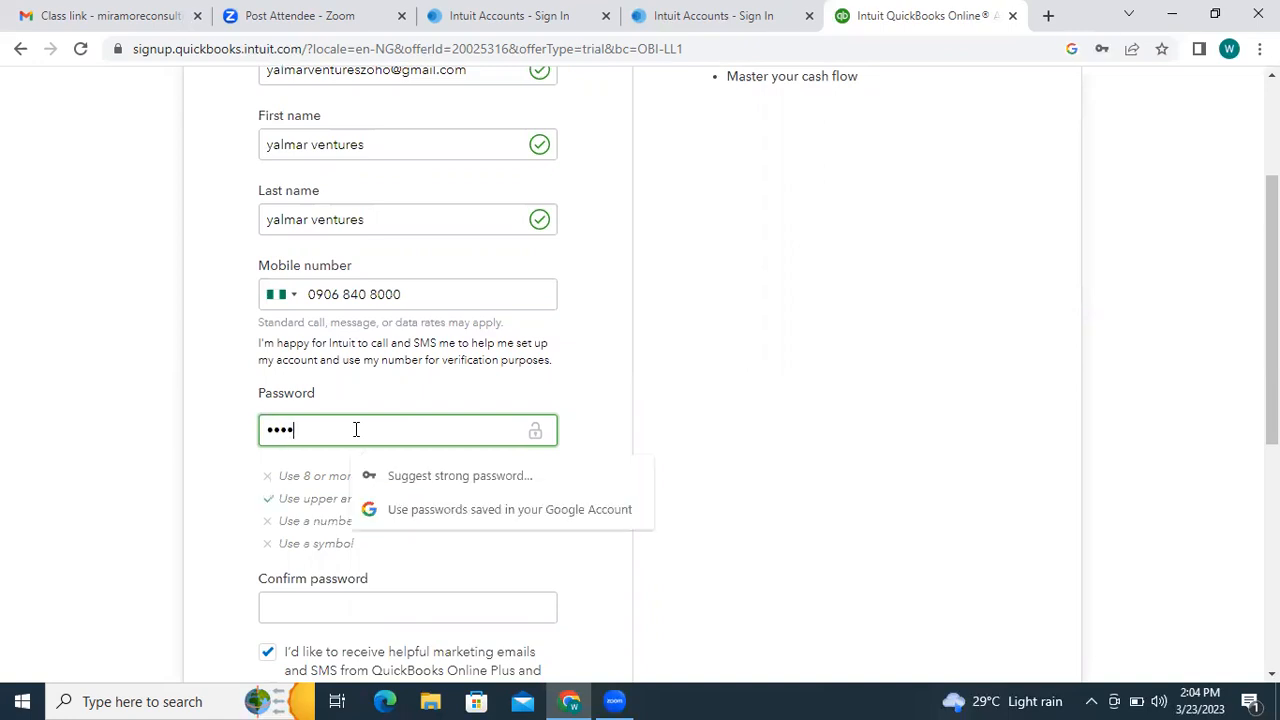
{"action": "type", "text": "•••••••"}
{"action": "left_click", "coordinate": [342, 602]}
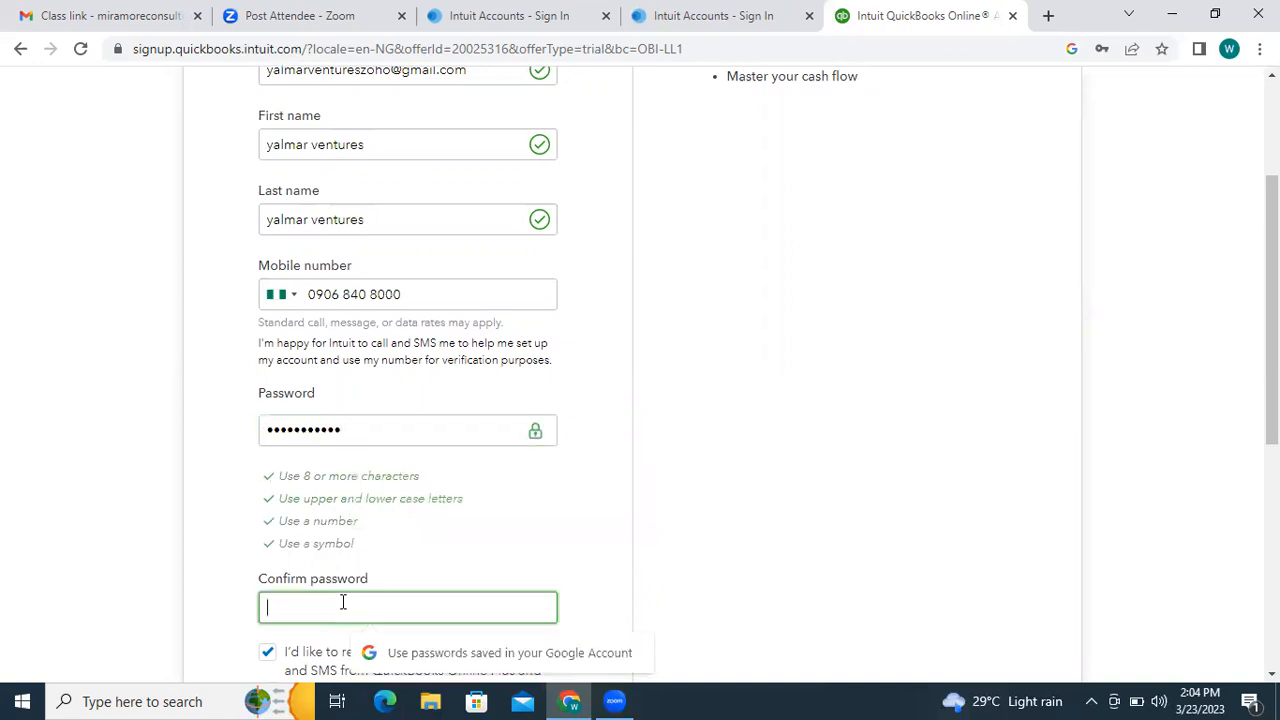
{"action": "type", "text": "••••••••"}
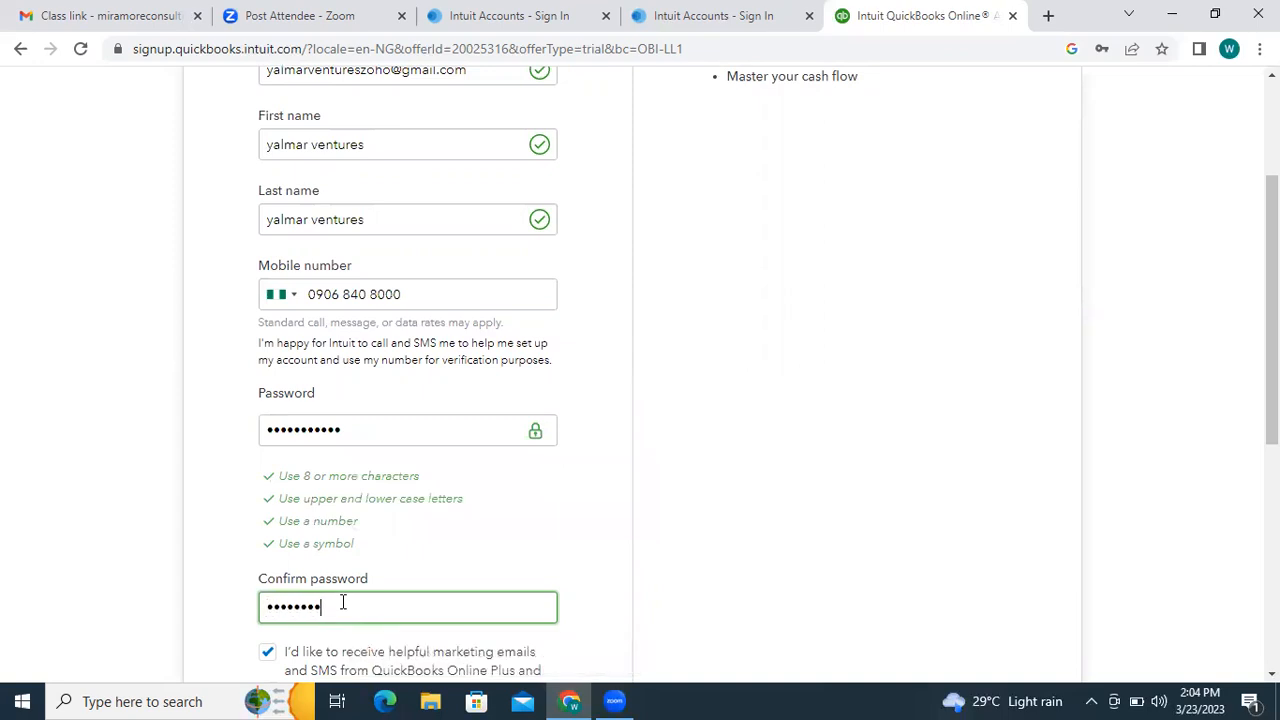
{"action": "type", "text": "•••"}
{"action": "scroll", "coordinate": [837, 437], "scroll_direction": "down", "scroll_amount": 5}
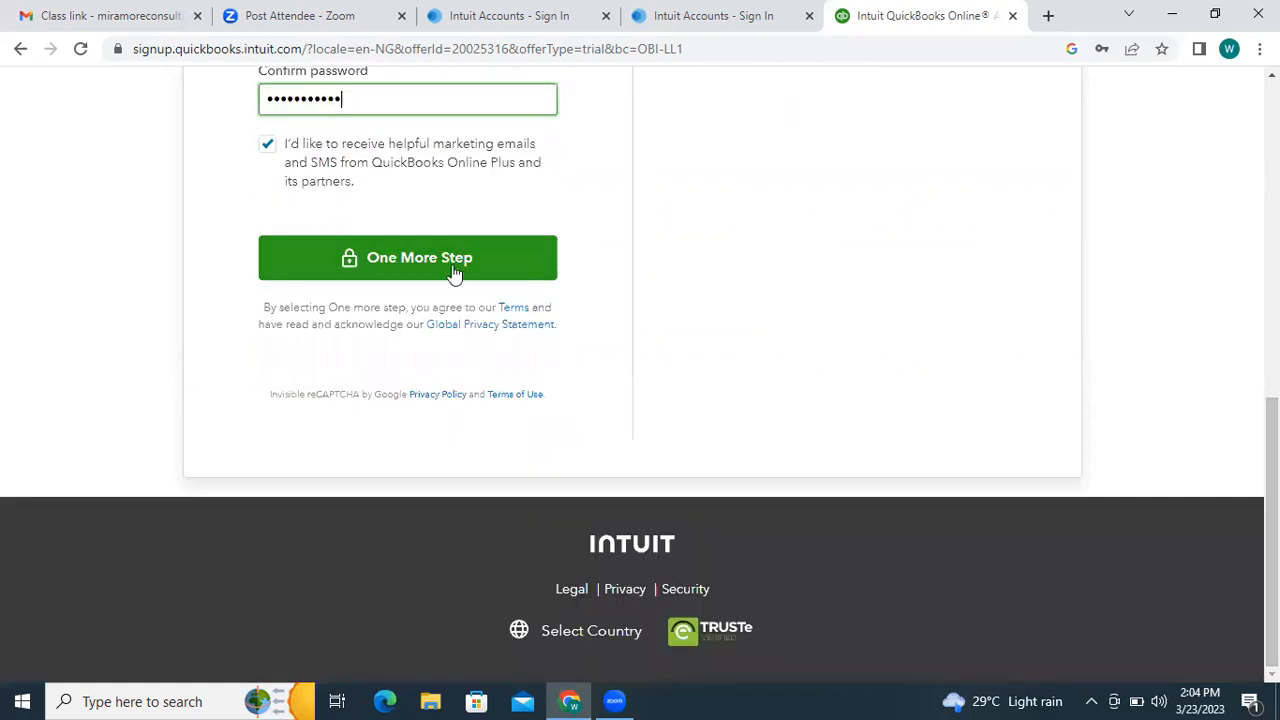
- Submit the sign-up form with One More Step and save the login in Chrome
{"action": "left_click", "coordinate": [329, 257]}
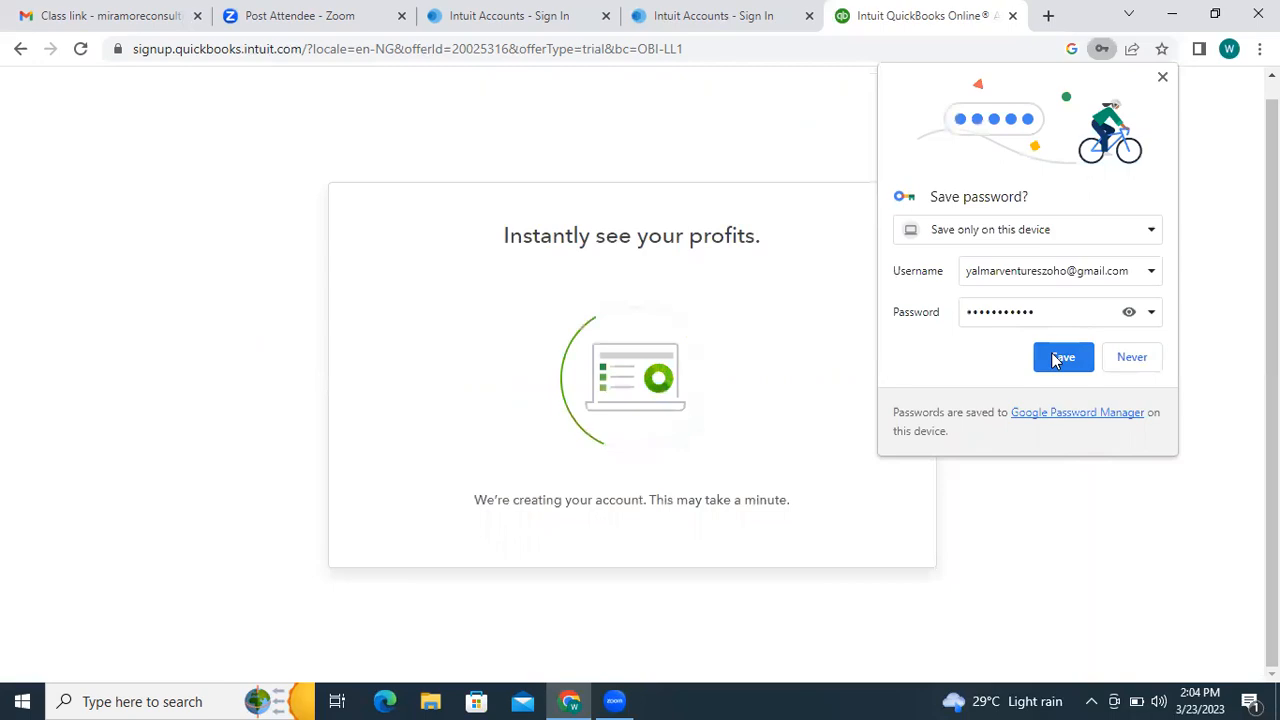
{"action": "left_click", "coordinate": [1051, 352]}
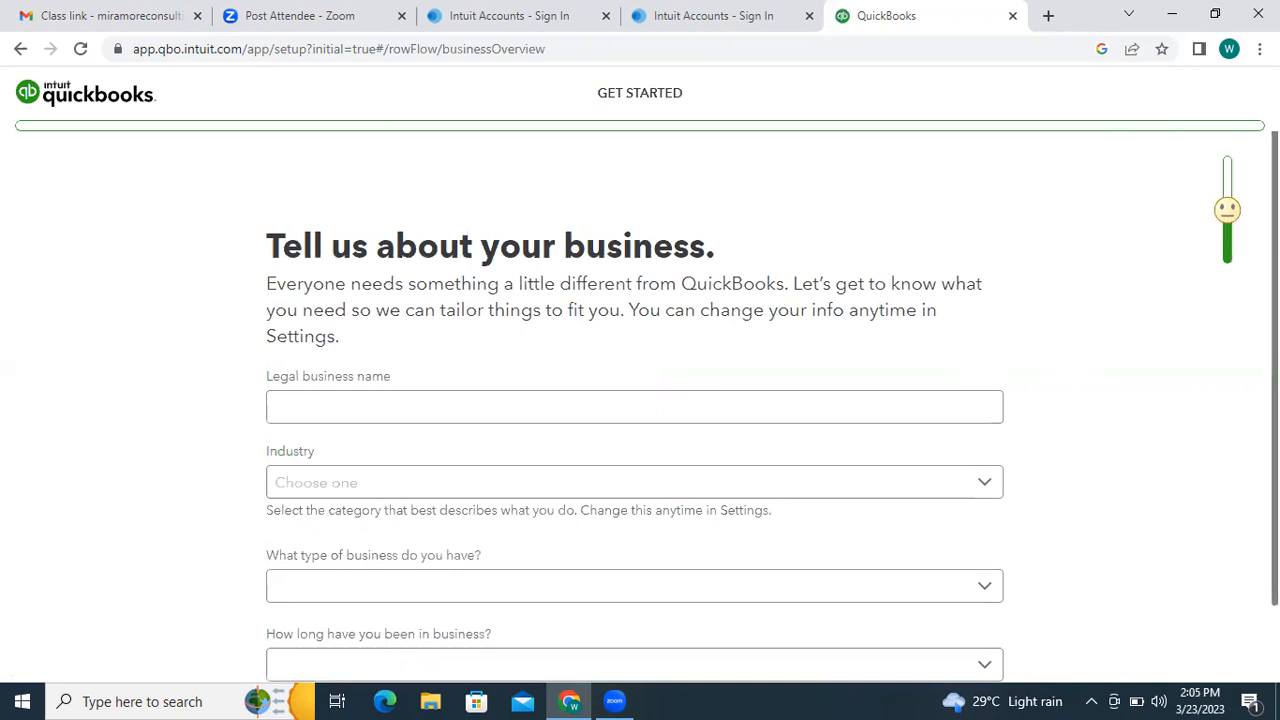
- Replace the mistyped 'YALMAR VE' with 'ABC NIG LTD' as the legal business name
{"action": "scroll", "coordinate": [375, 227], "scroll_direction": "down", "scroll_amount": 1}
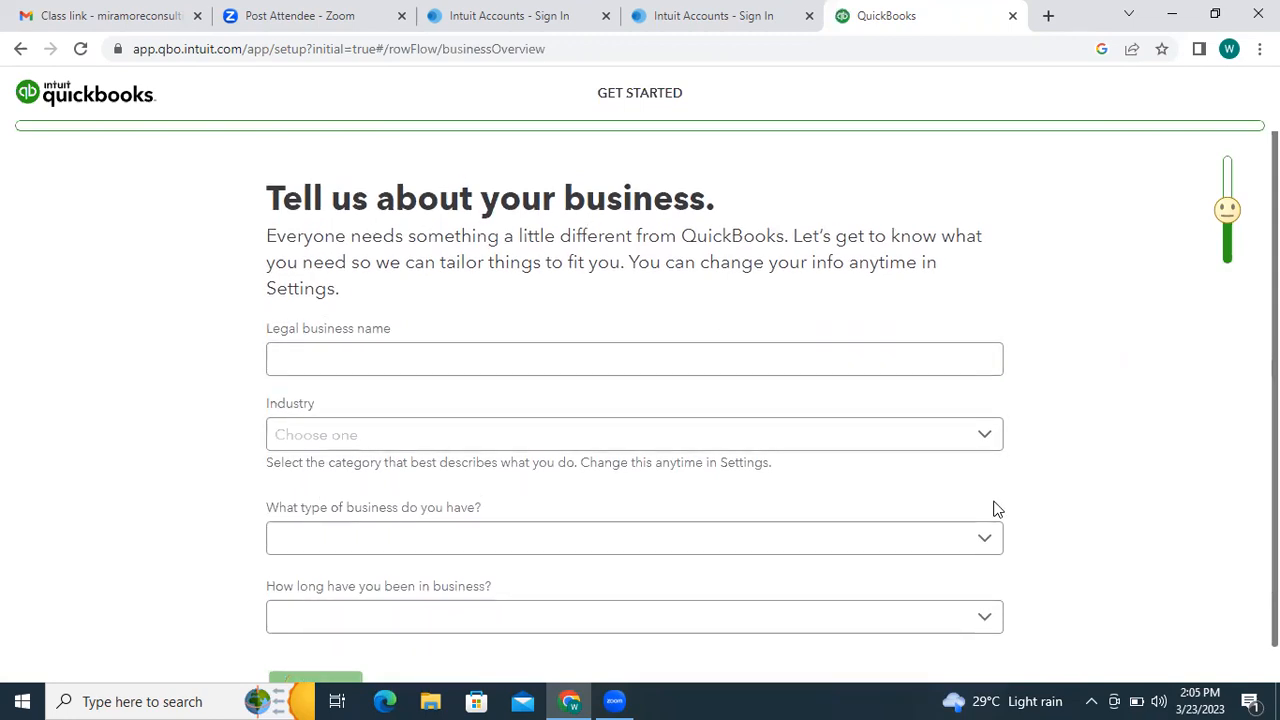
{"action": "scroll", "coordinate": [640, 408], "scroll_direction": "down", "scroll_amount": 1}
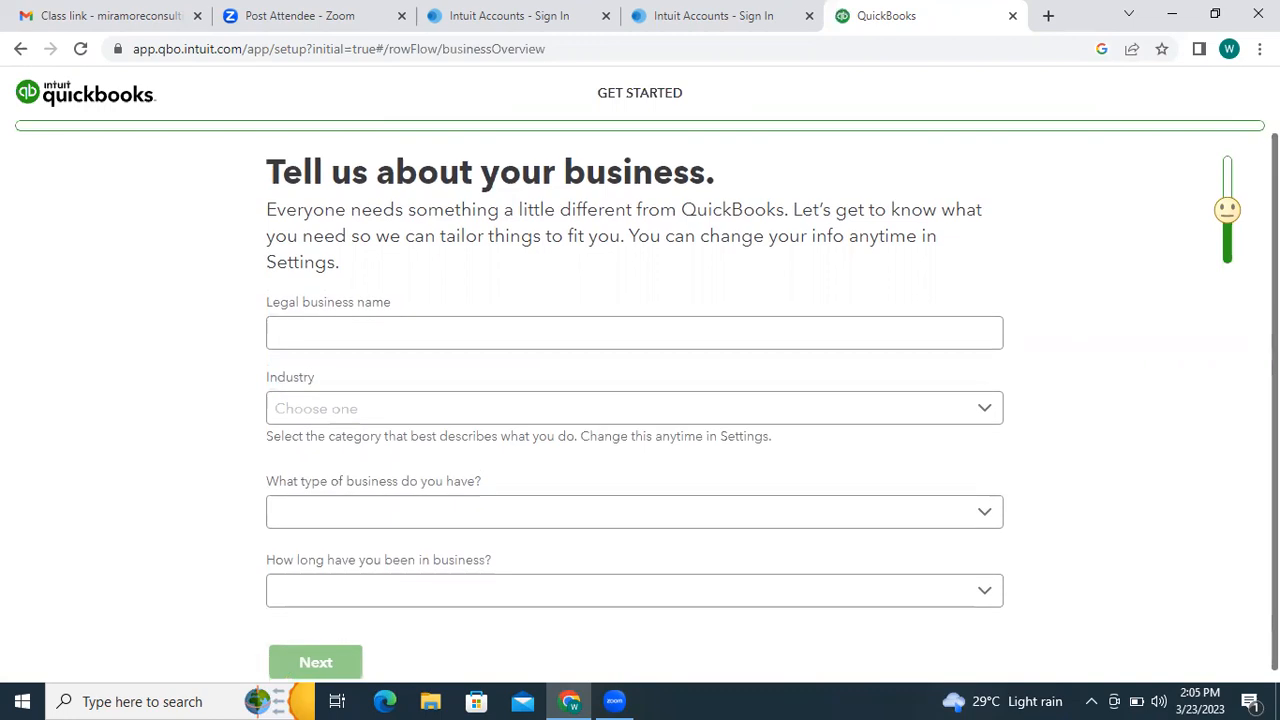
{"action": "scroll", "coordinate": [640, 408], "scroll_direction": "down", "scroll_amount": 1}
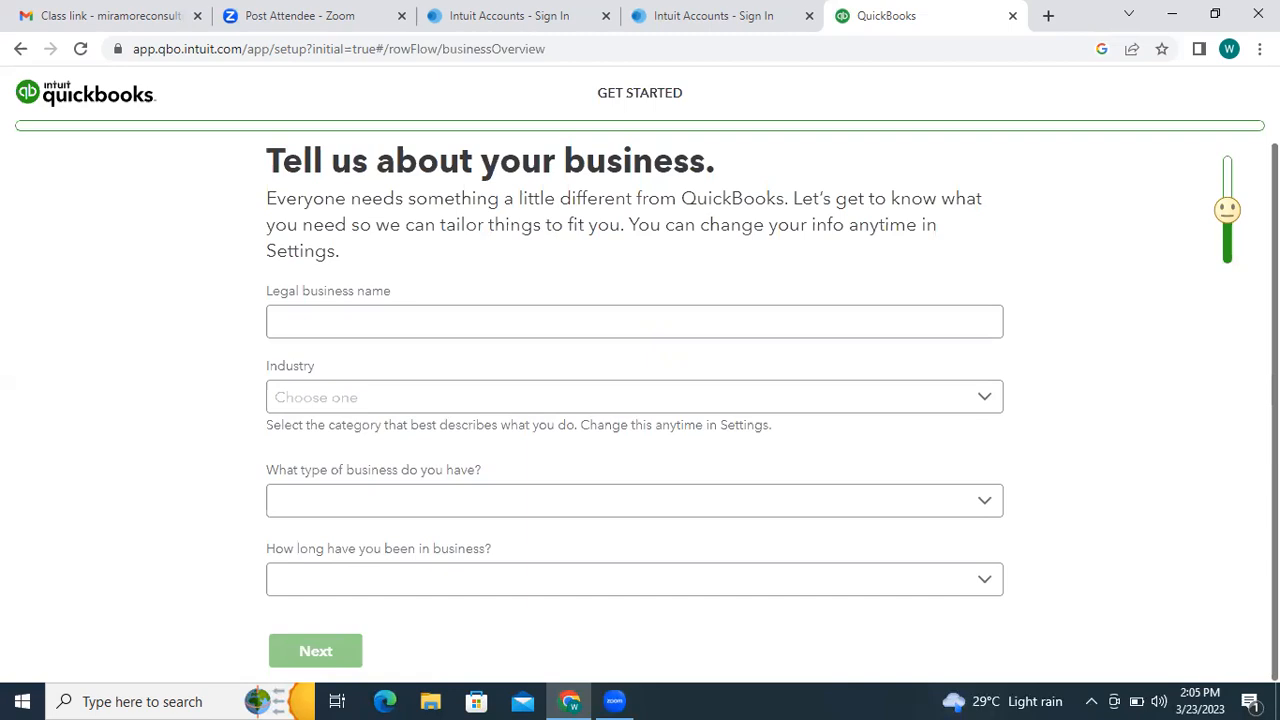
{"action": "left_click", "coordinate": [670, 317]}
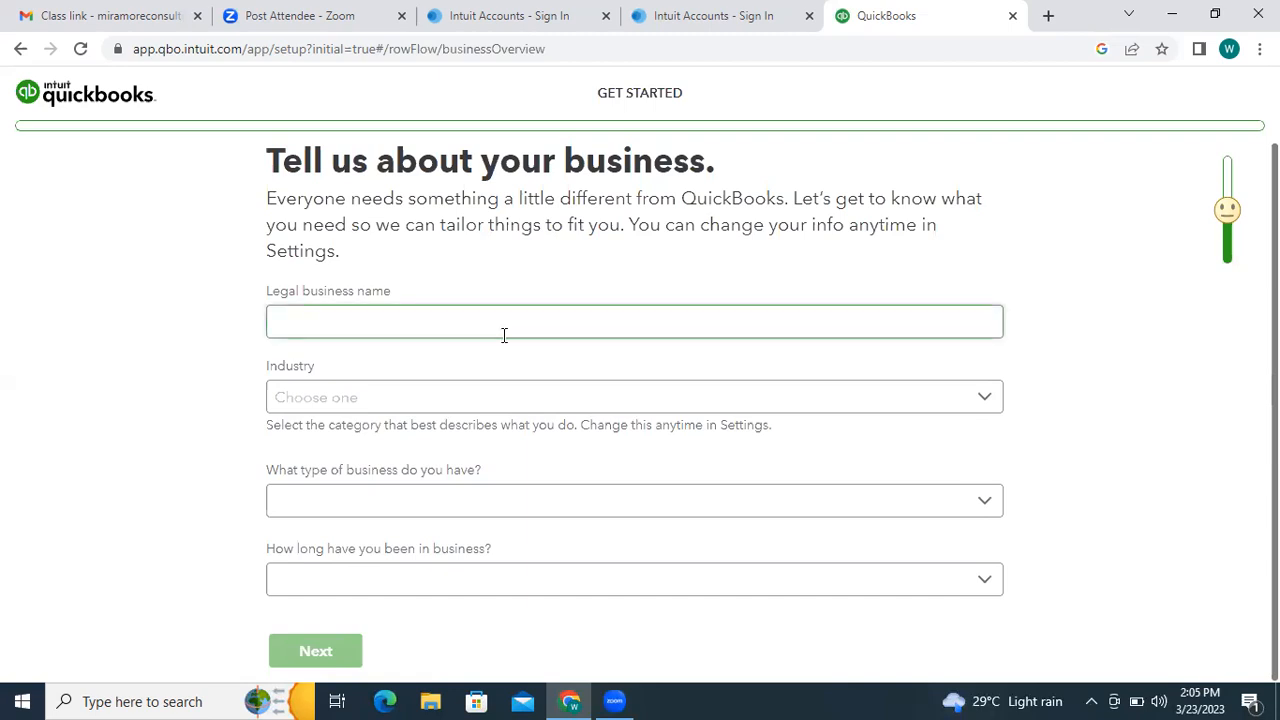
{"action": "type", "text": "YALM"}
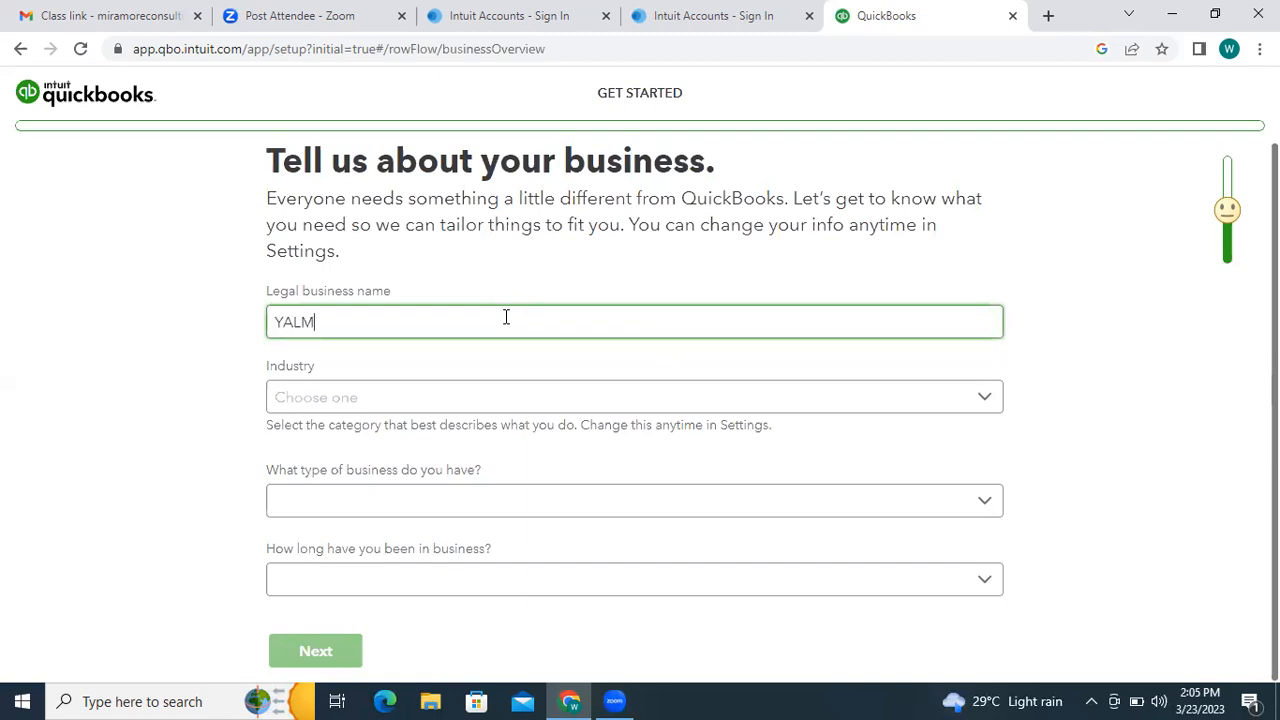
{"action": "type", "text": "AR VE"}
{"action": "key", "text": "BackSpace"}
{"action": "key", "text": "BackSpace"}
{"action": "key", "text": "BackSpace"}
{"action": "key", "text": "BackSpace"}
{"action": "key", "text": "BackSpace"}
{"action": "key", "text": "BackSpace"}
{"action": "key", "text": "BackSpace"}
{"action": "key", "text": "BackSpace"}
{"action": "key", "text": "BackSpace"}
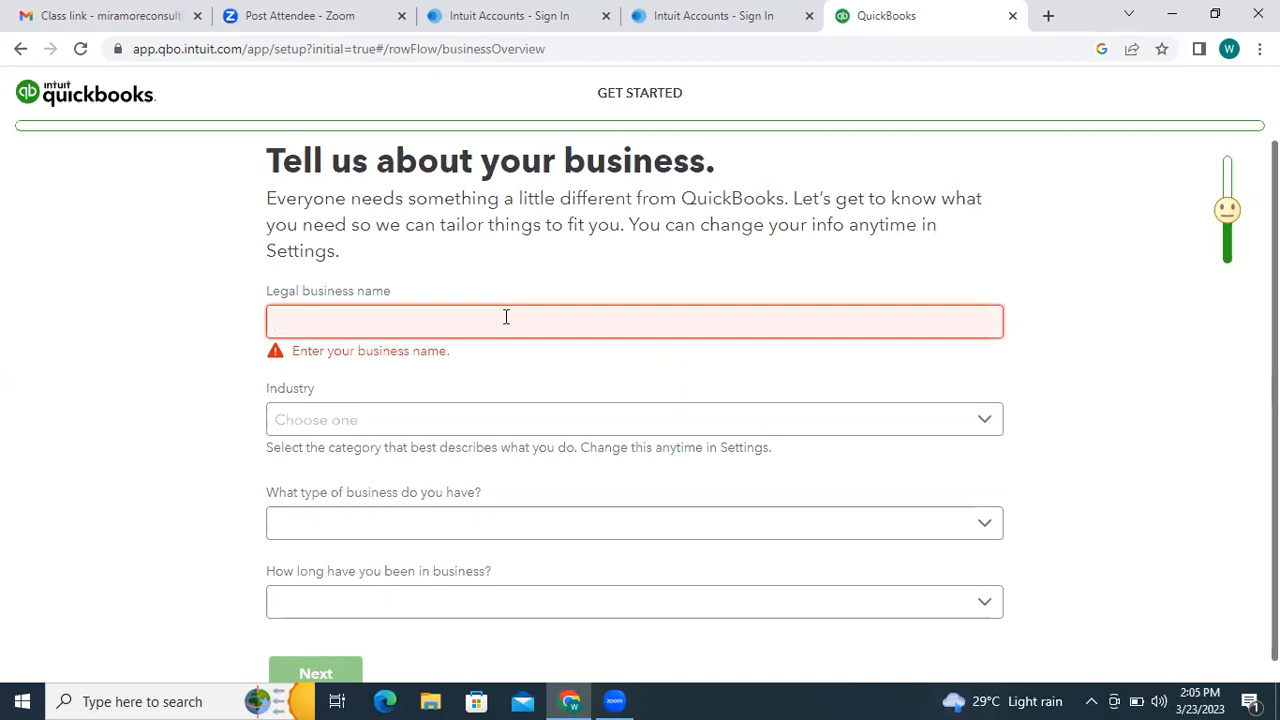
{"action": "type", "text": "ABC"}
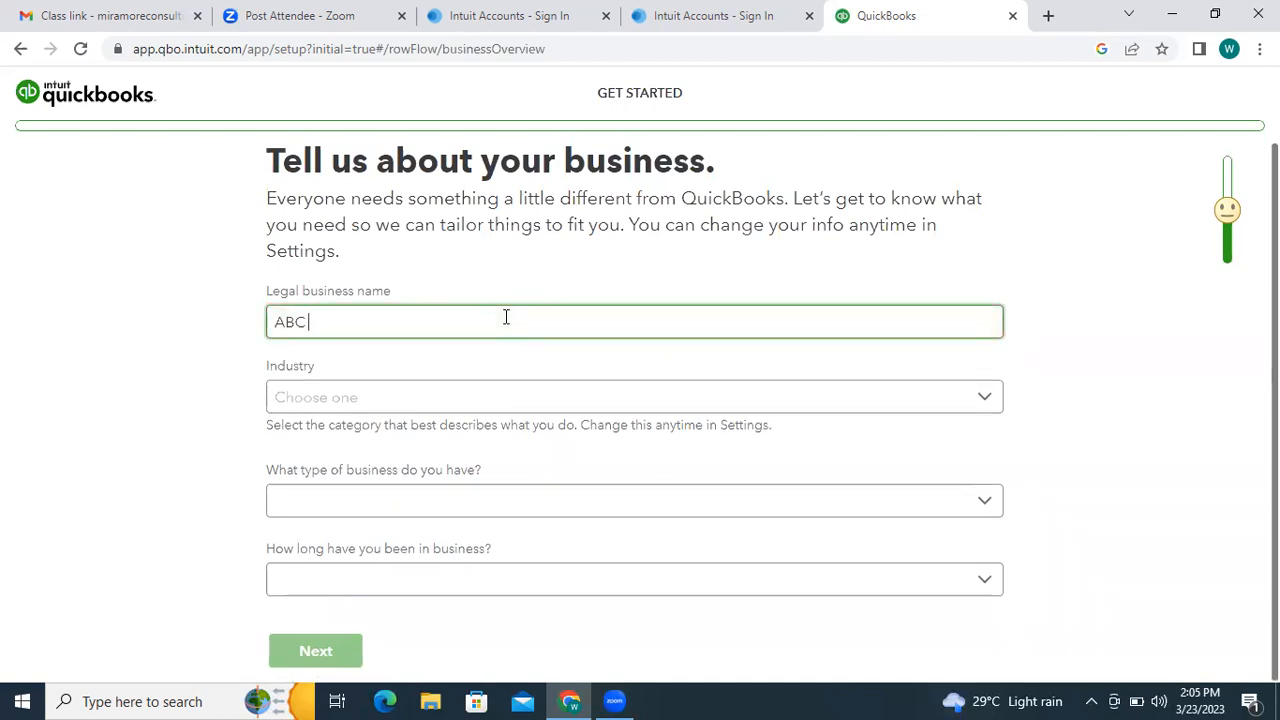
{"action": "type", "text": " NIG"}
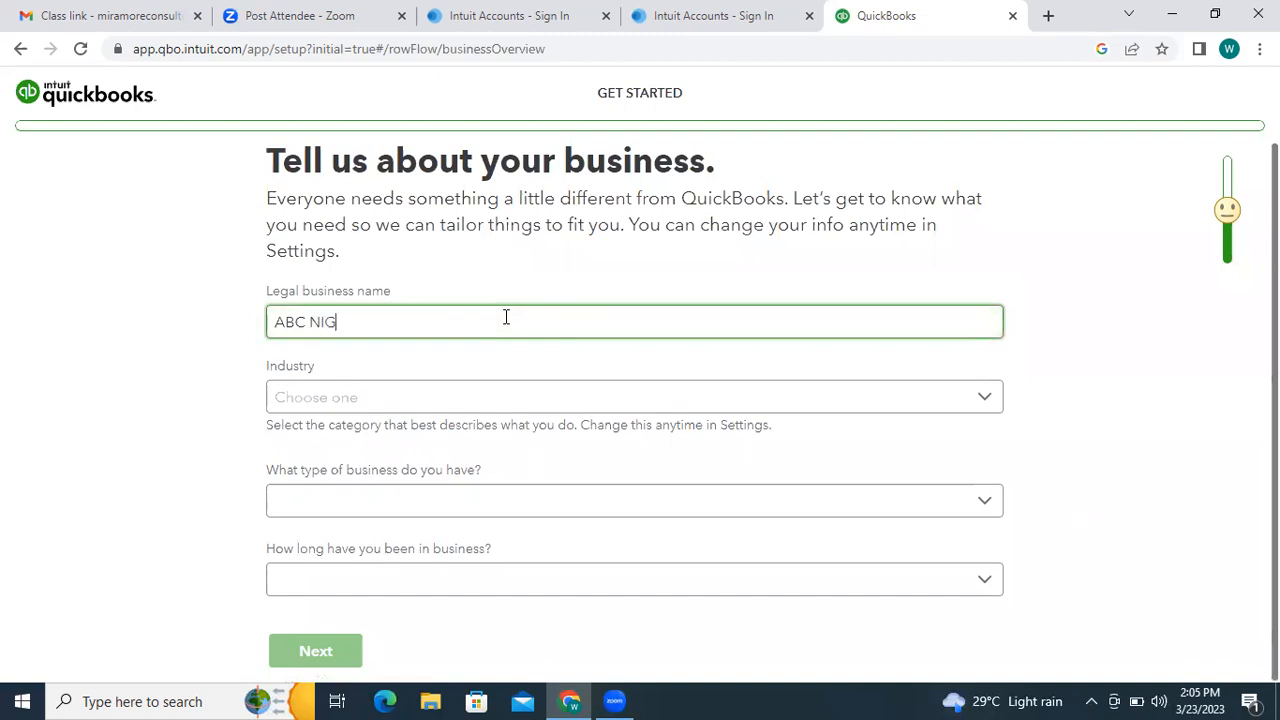
{"action": "type", "text": " LTD"}
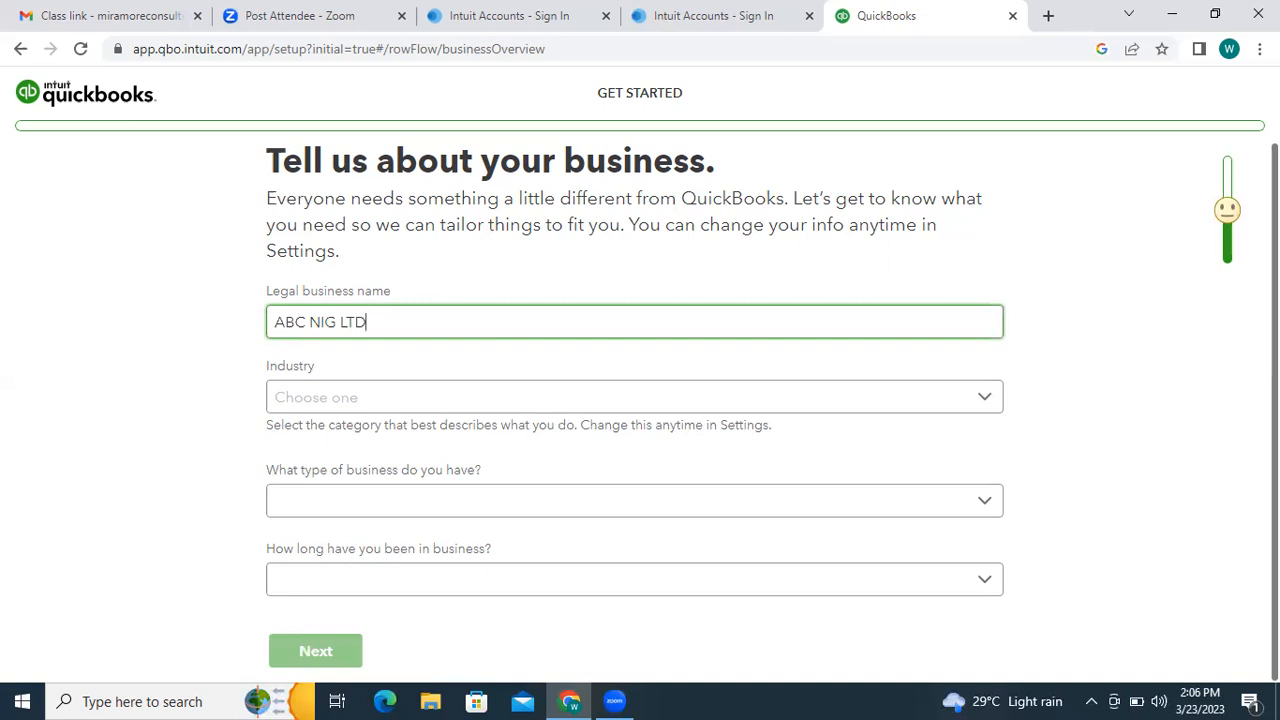
{"action": "left_click", "coordinate": [984, 397]}
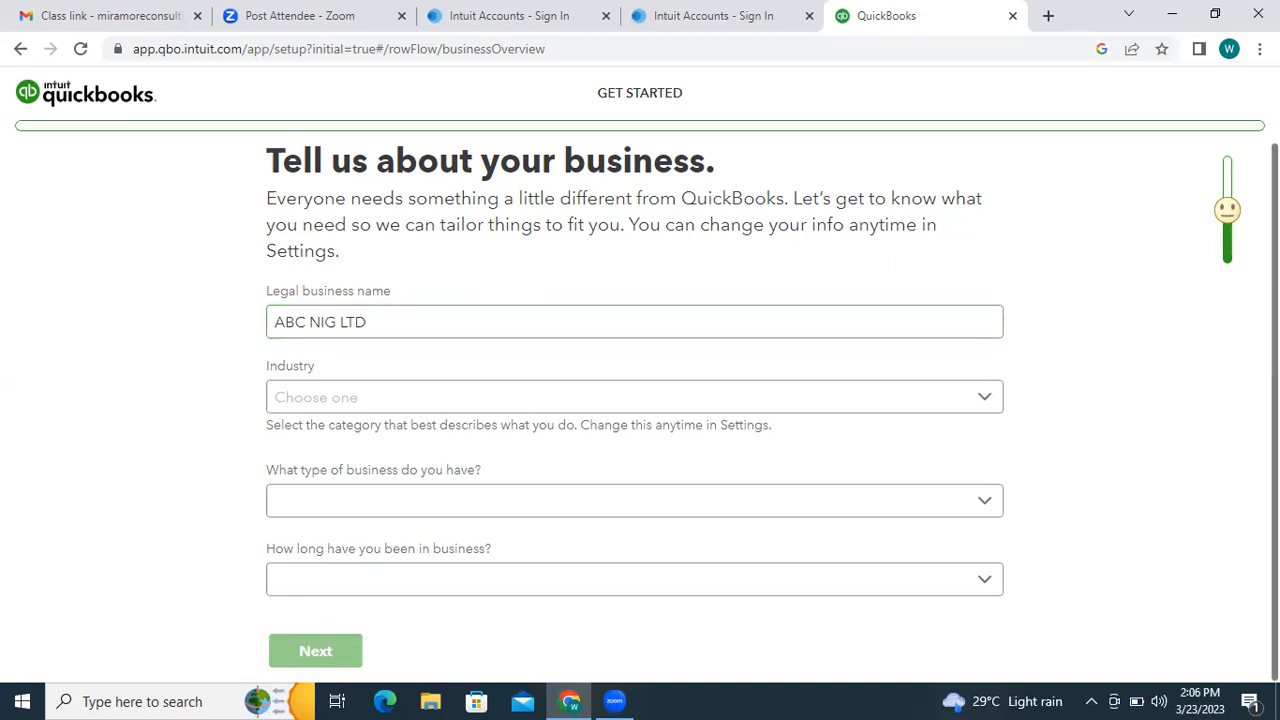
- Choose Administrative and Support Services from the Industry dropdown list
{"action": "left_click", "coordinate": [979, 405]}
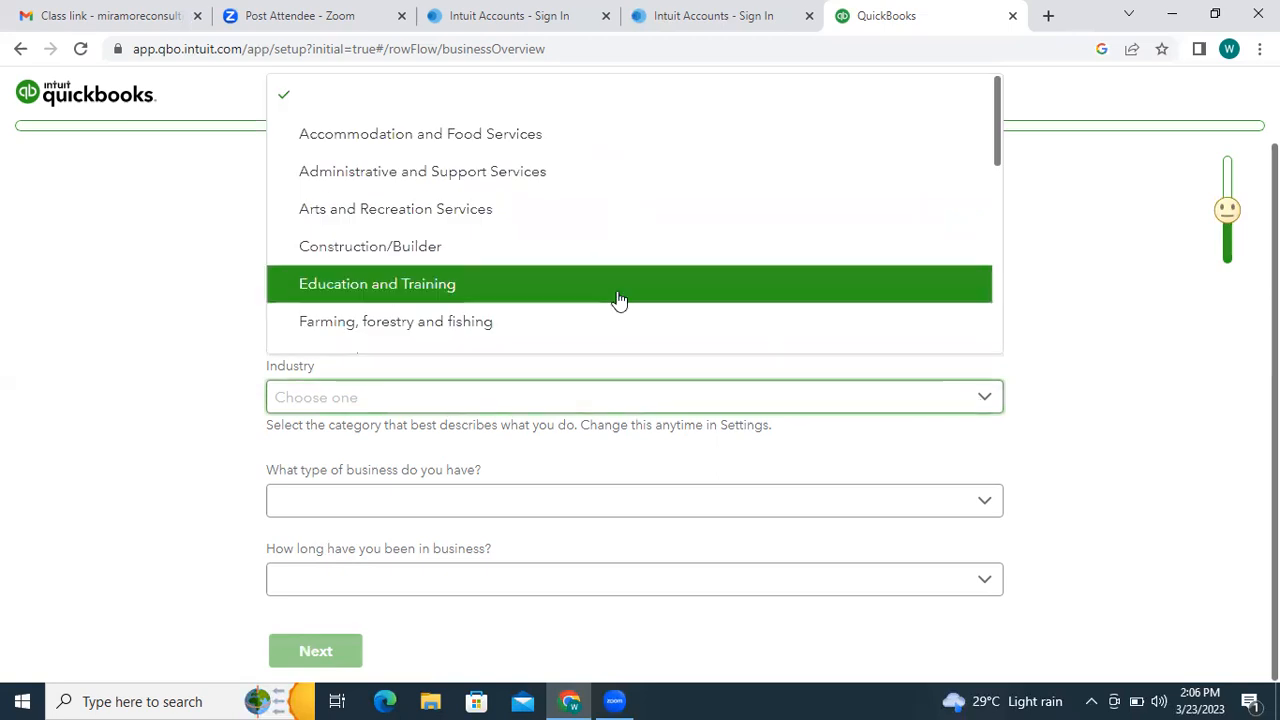
{"action": "left_click", "coordinate": [1037, 291]}
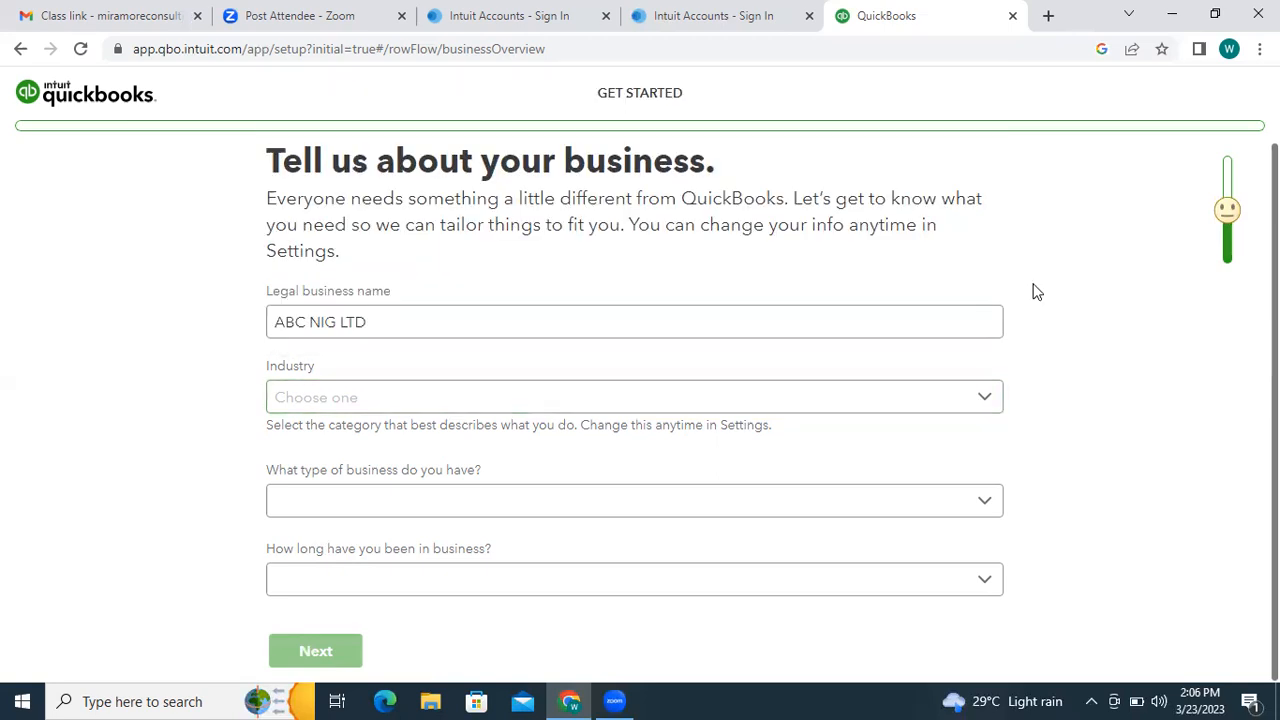
{"action": "left_click", "coordinate": [980, 399]}
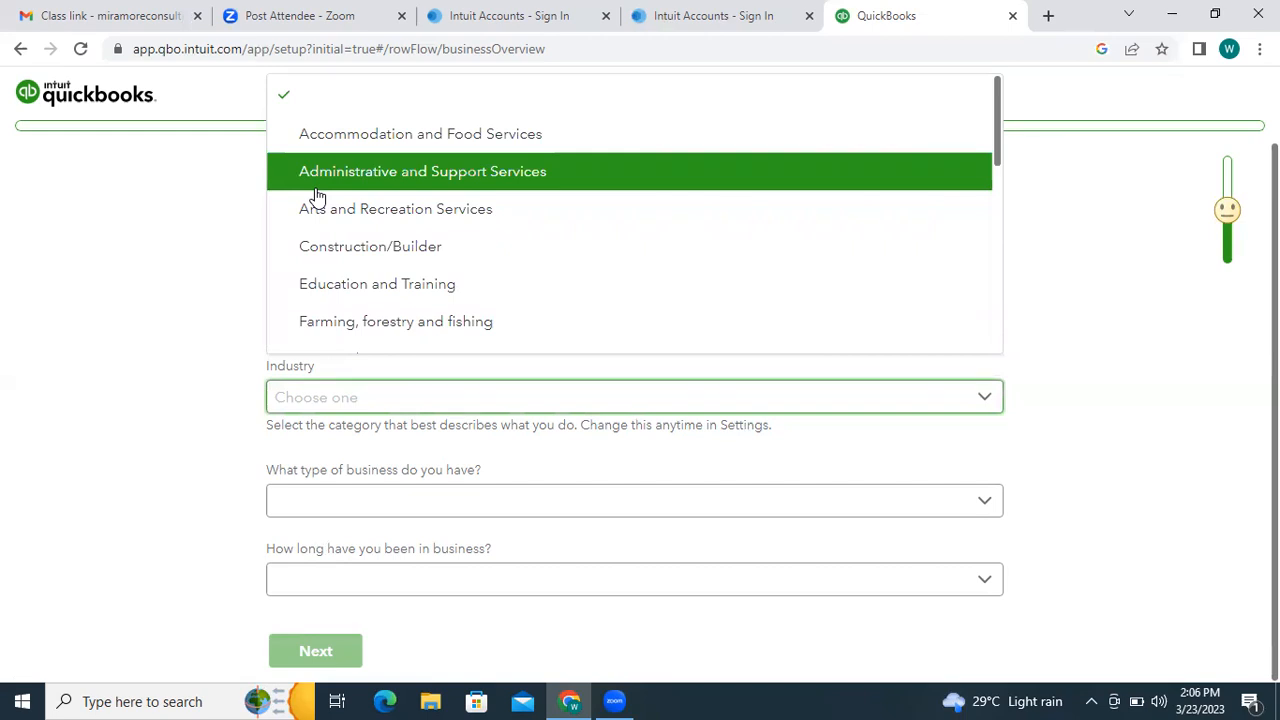
{"action": "left_click", "coordinate": [1141, 271]}
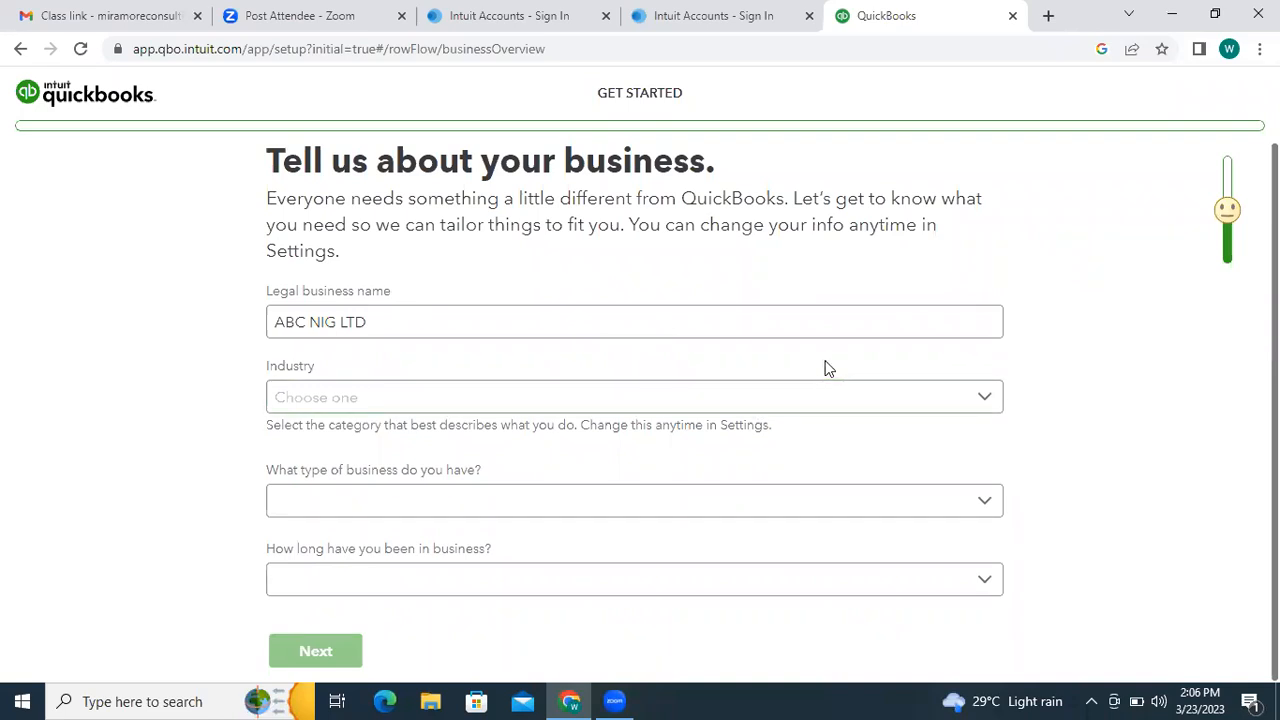
{"action": "left_click", "coordinate": [987, 399]}
{"action": "left_click_drag", "start_coordinate": [999, 148], "coordinate": [1014, 263]}
{"action": "left_click_drag", "start_coordinate": [1011, 346], "coordinate": [1003, 141]}
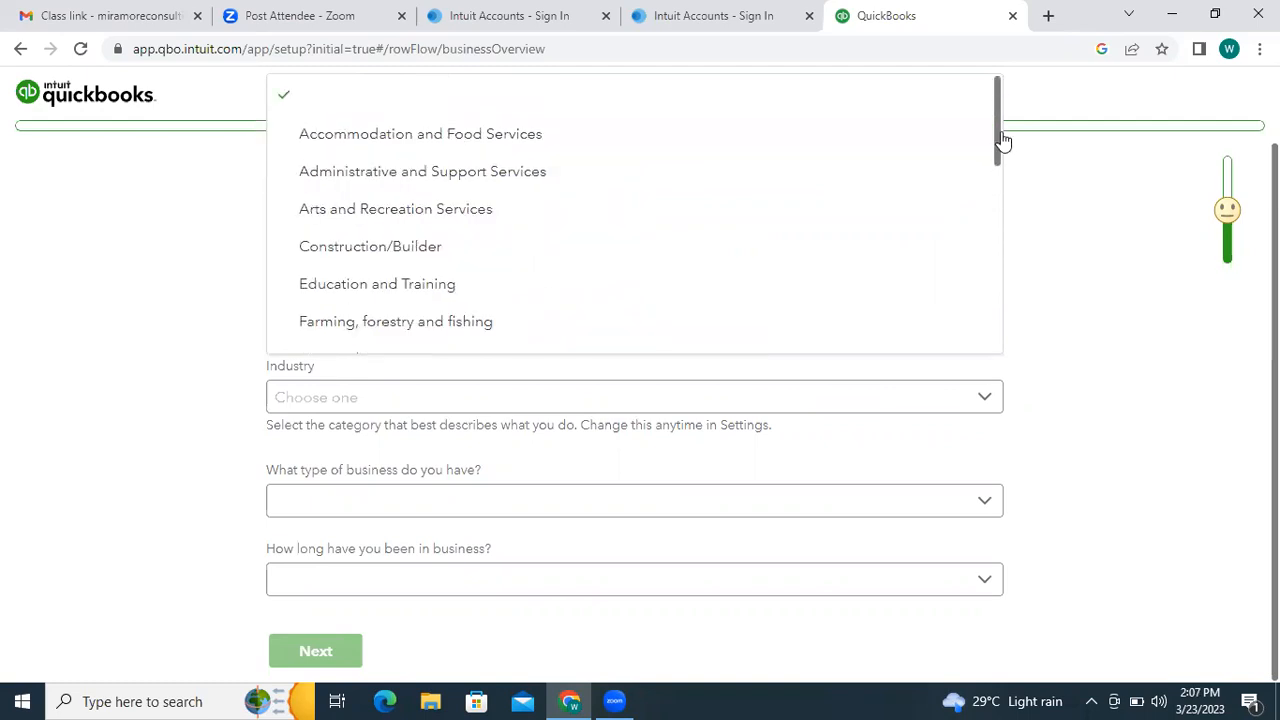
{"action": "left_click", "coordinate": [432, 174]}
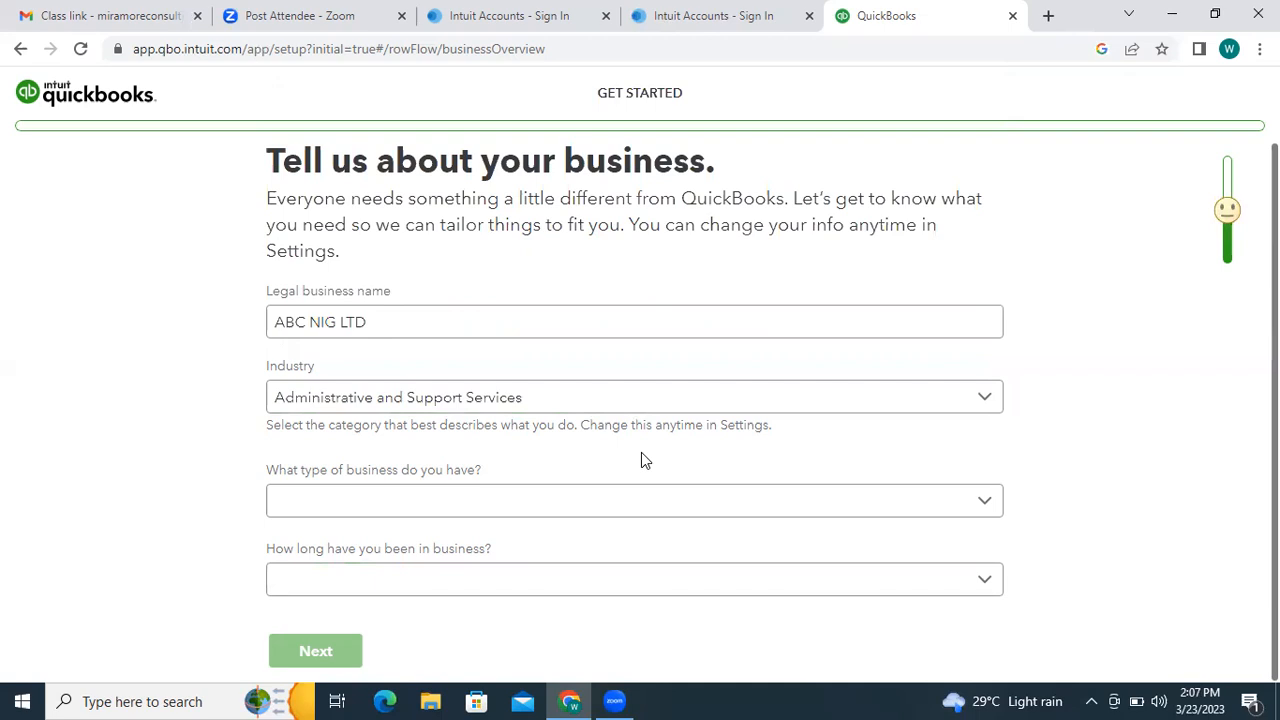
- Set business type to Company and time in business to Less than 1 year, then continue
{"action": "left_click", "coordinate": [990, 505]}
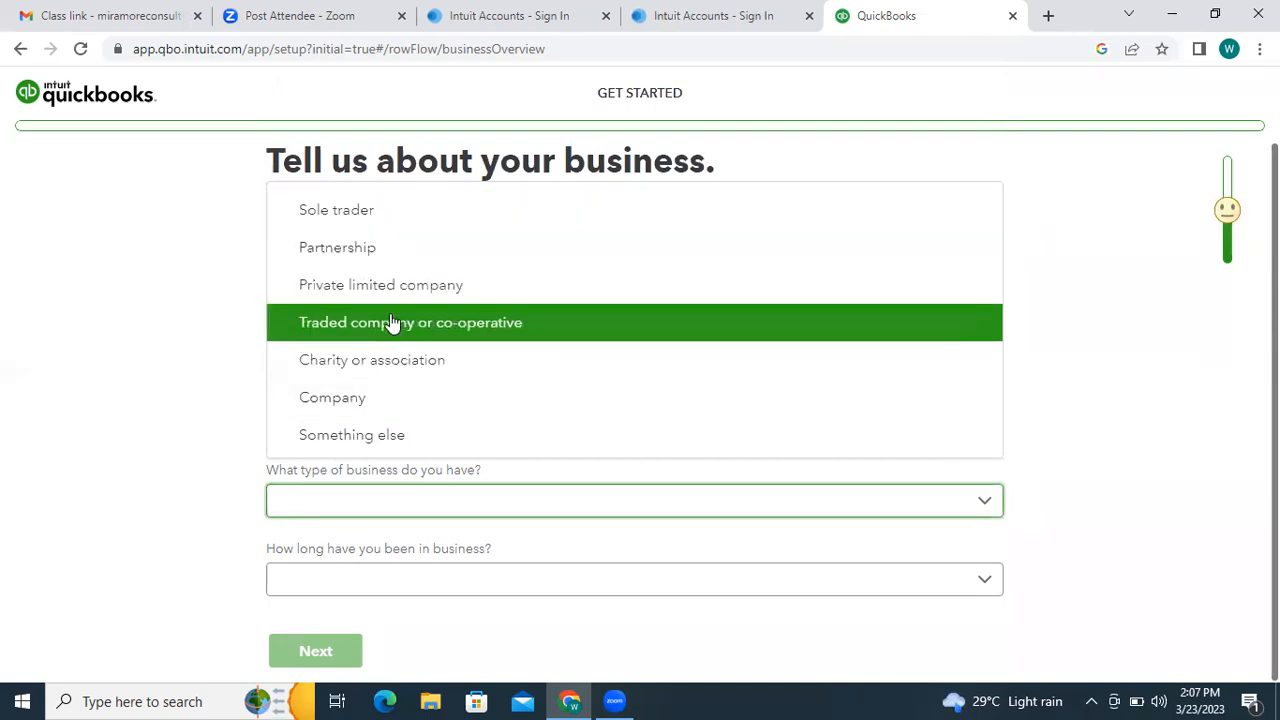
{"action": "left_click", "coordinate": [437, 401]}
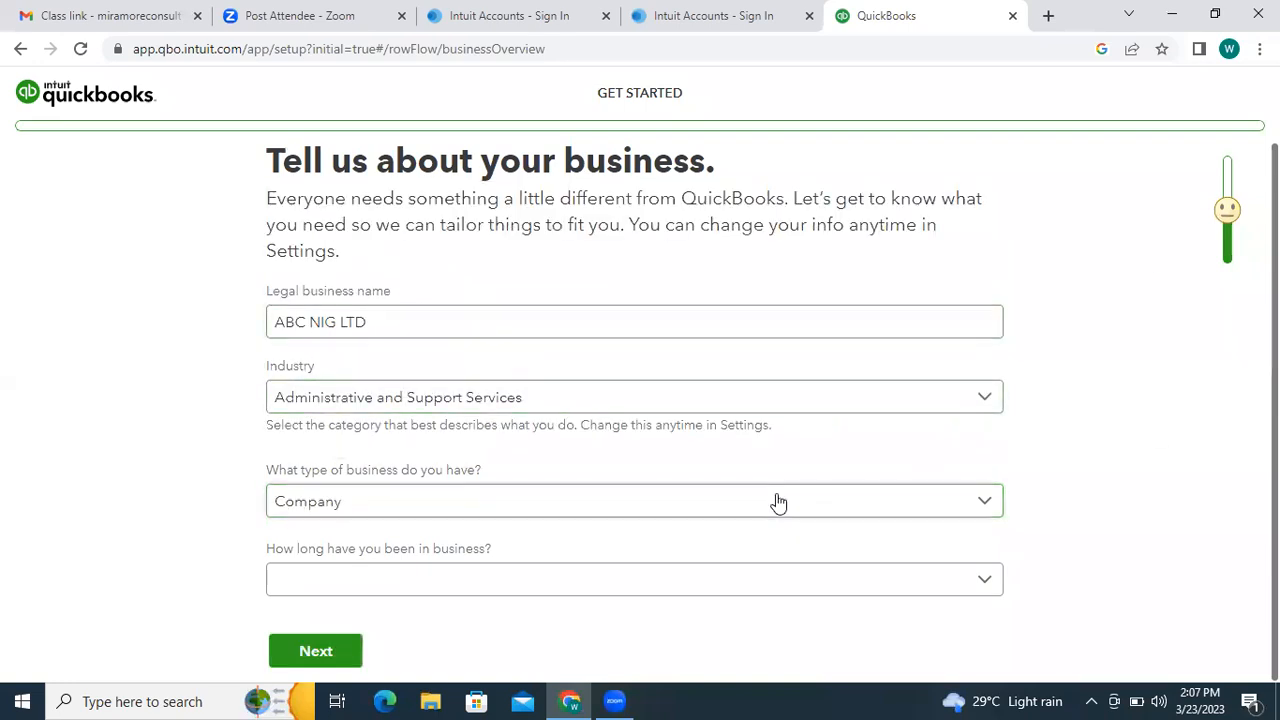
{"action": "left_click", "coordinate": [970, 592]}
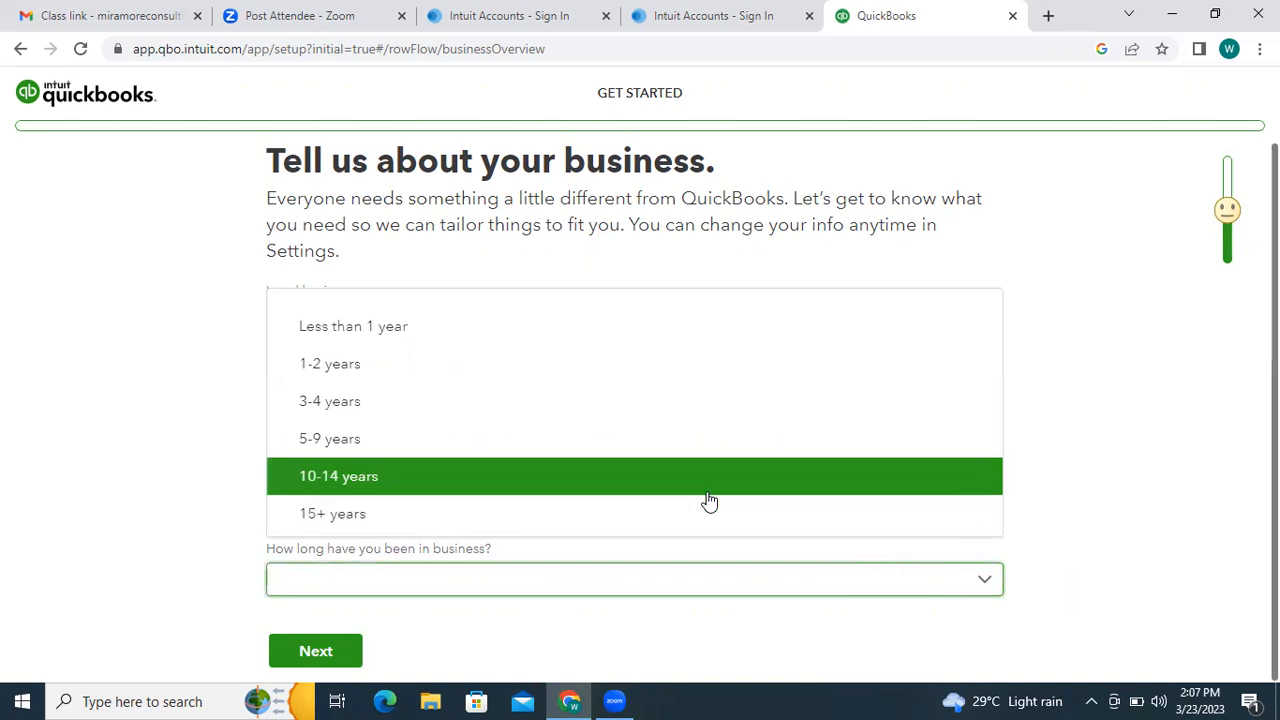
{"action": "left_click", "coordinate": [352, 332]}
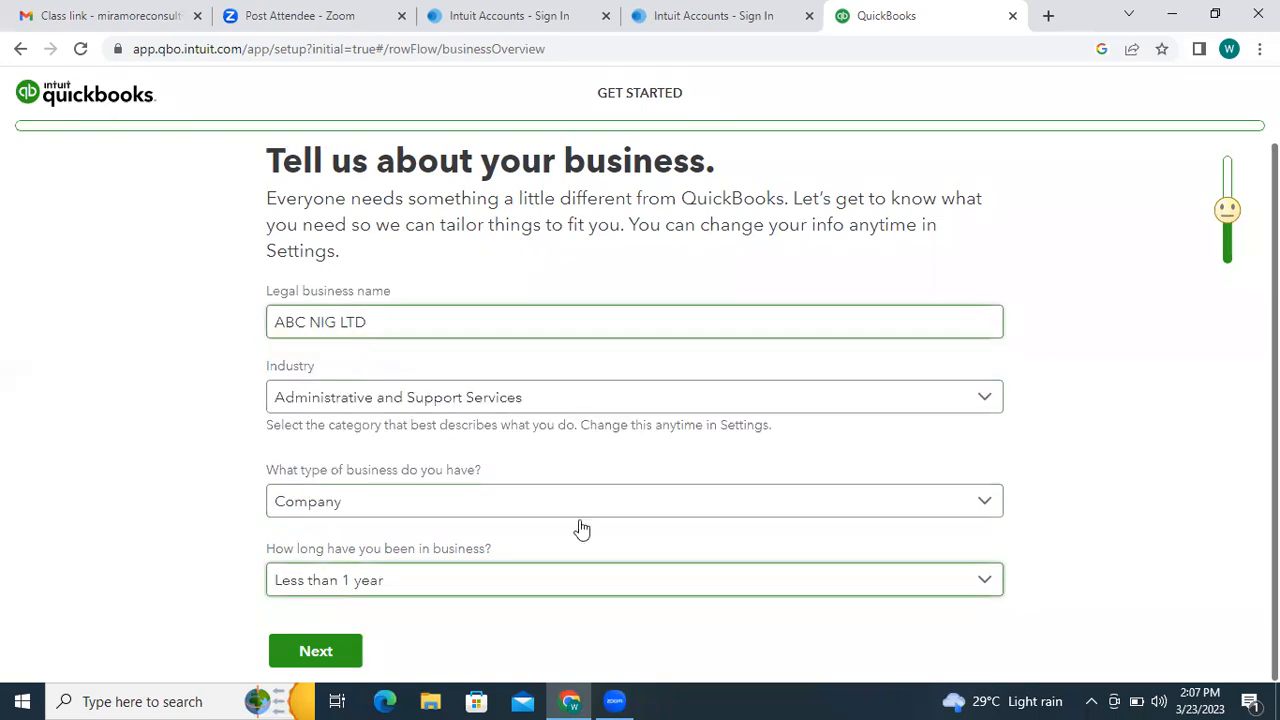
{"action": "left_click", "coordinate": [326, 648]}
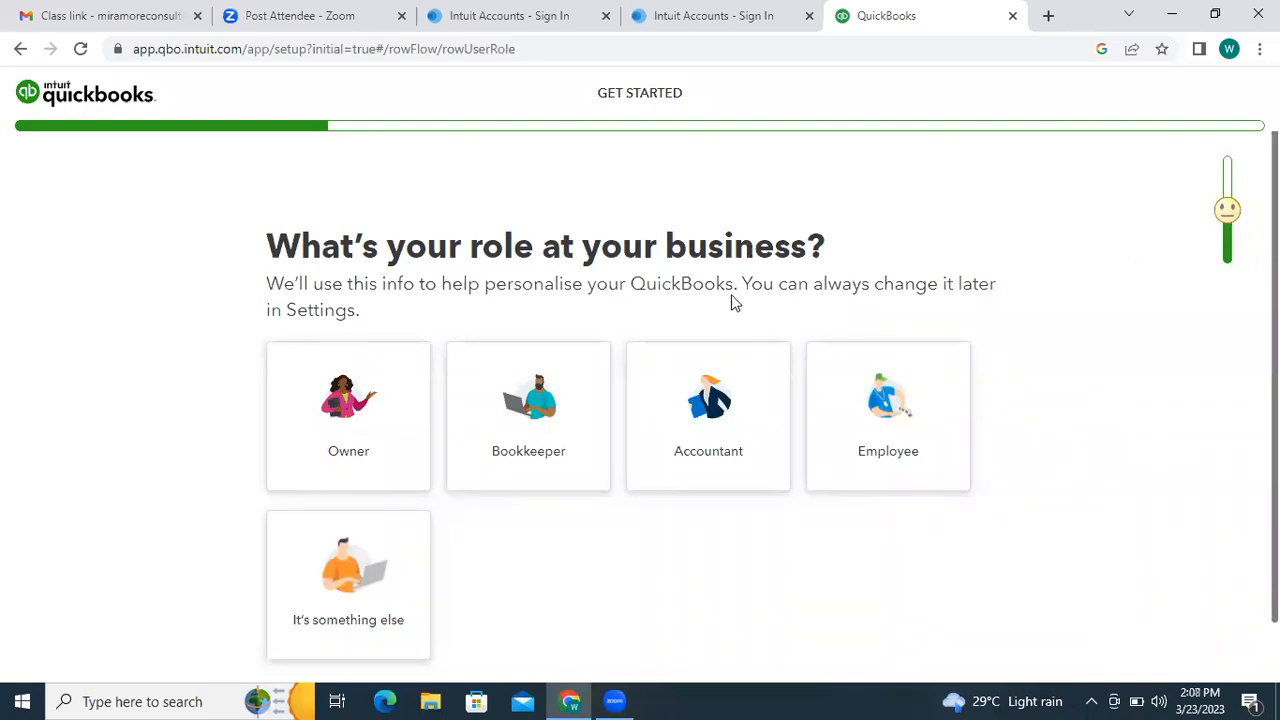
- Pick the Accountant role card and continue to the next question
{"action": "left_click", "coordinate": [700, 393]}
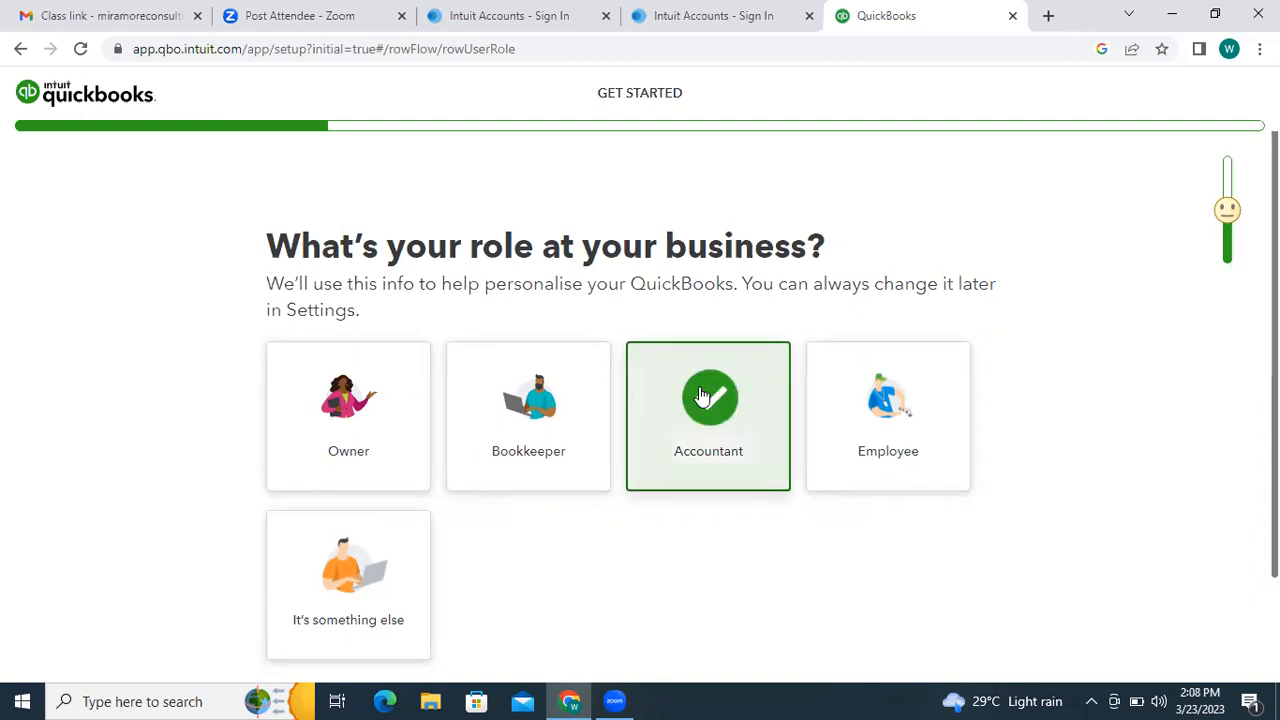
{"action": "scroll", "coordinate": [708, 400], "scroll_direction": "down", "scroll_amount": 2}
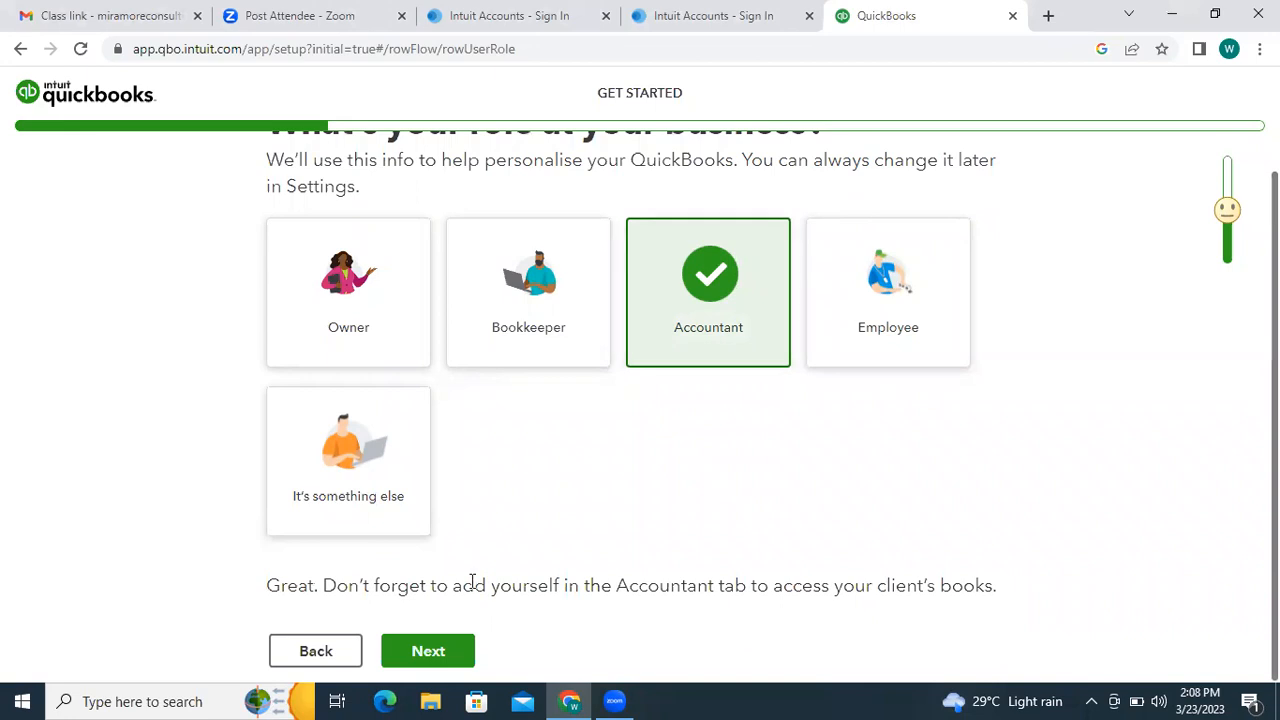
{"action": "left_click", "coordinate": [421, 653]}
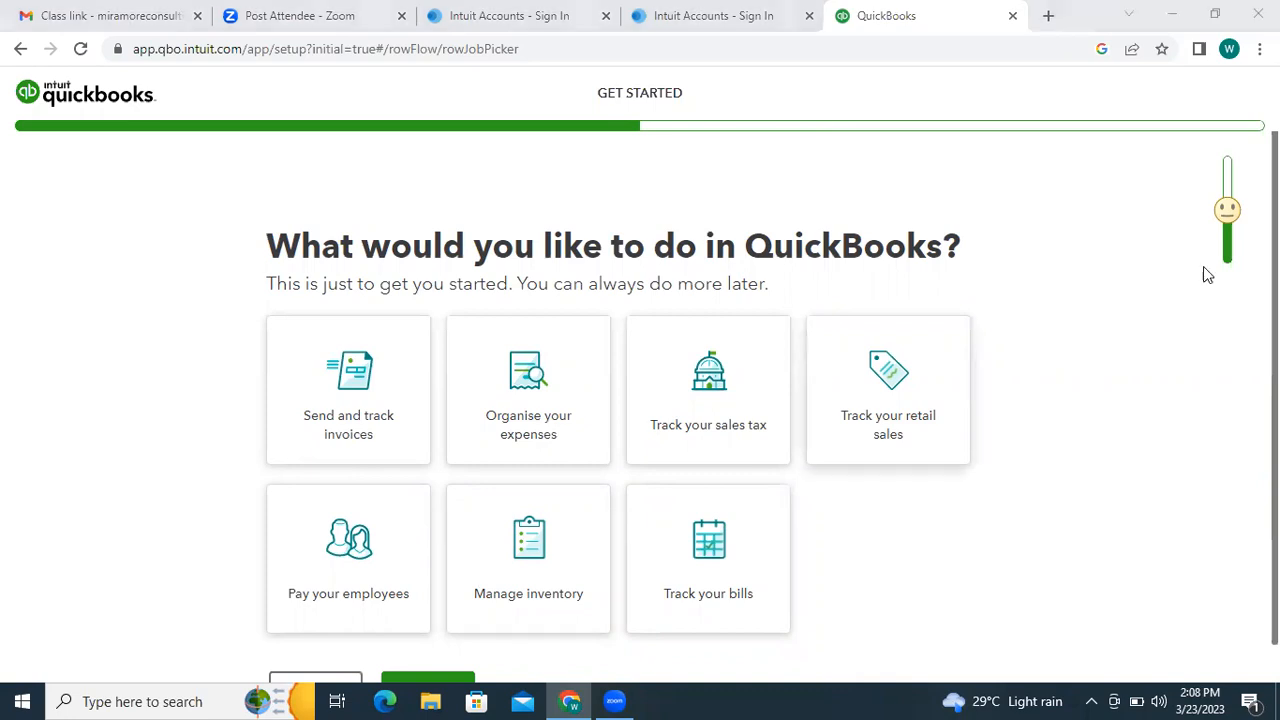
- Select all seven goals: inventory, invoices, expenses, sales tax, retail sales, employees, bills; continue
{"action": "scroll", "coordinate": [1143, 362], "scroll_direction": "down", "scroll_amount": 1}
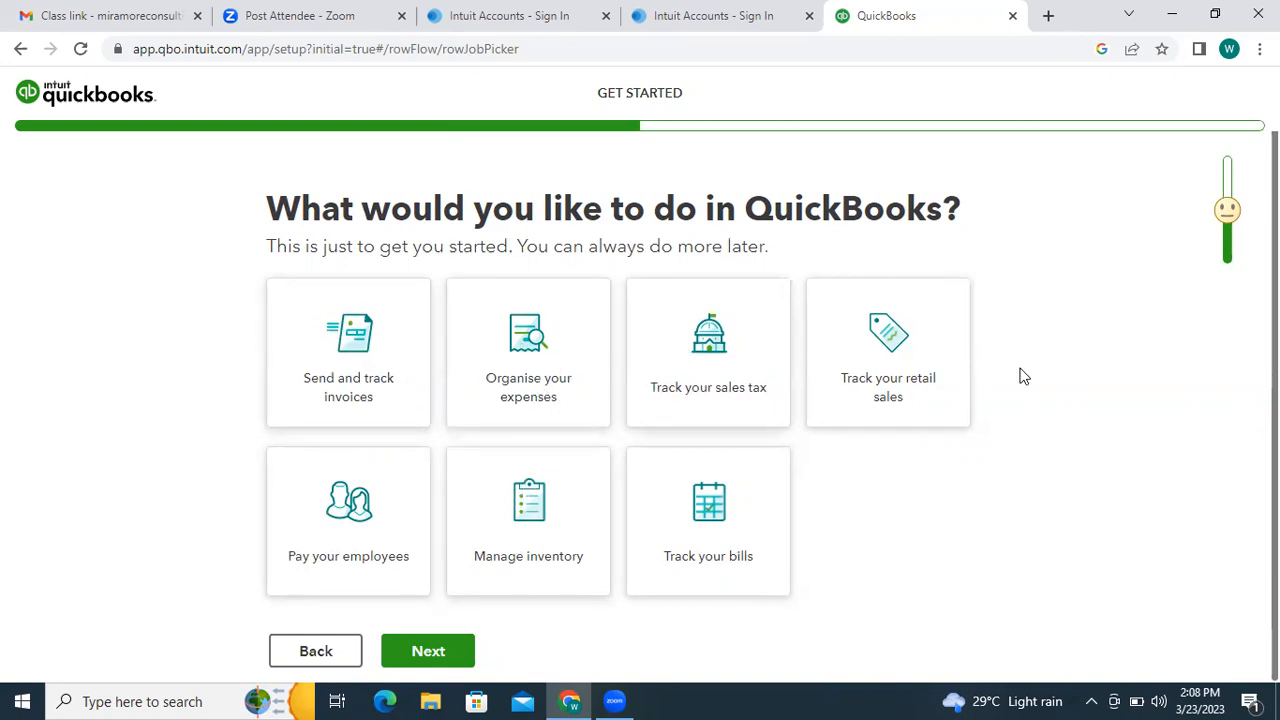
{"action": "left_click", "coordinate": [574, 503]}
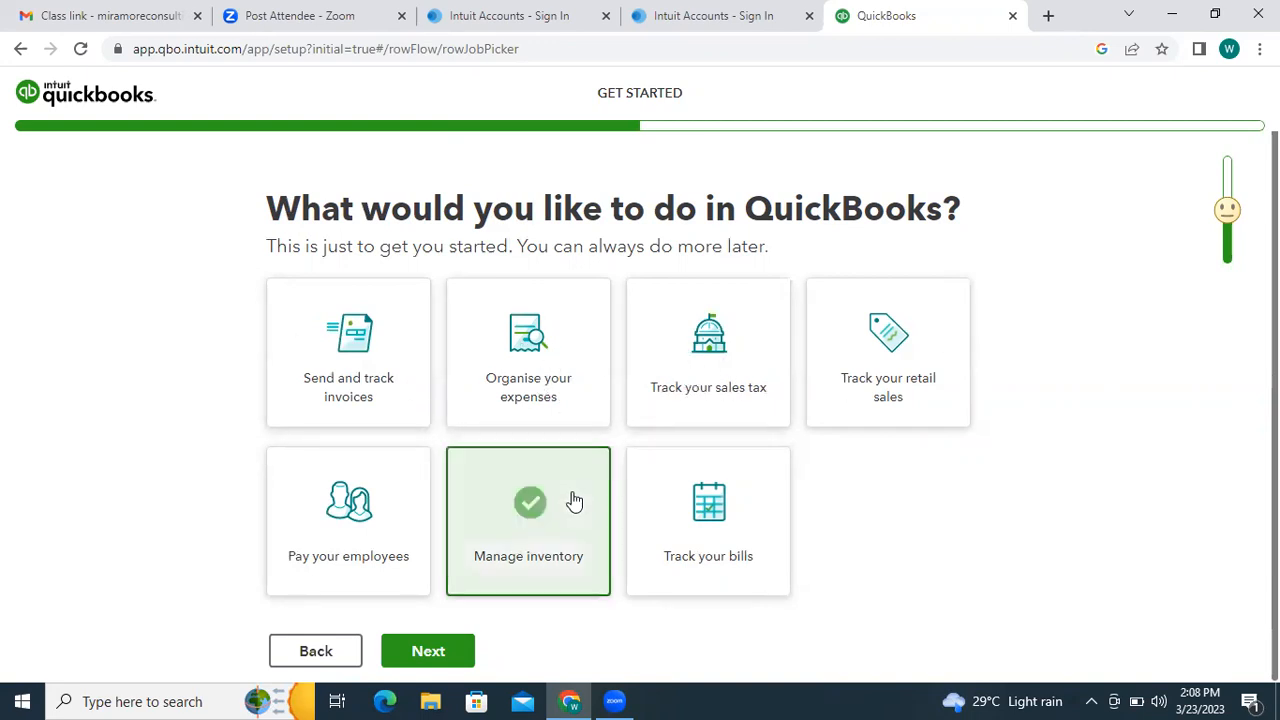
{"action": "left_click", "coordinate": [390, 395]}
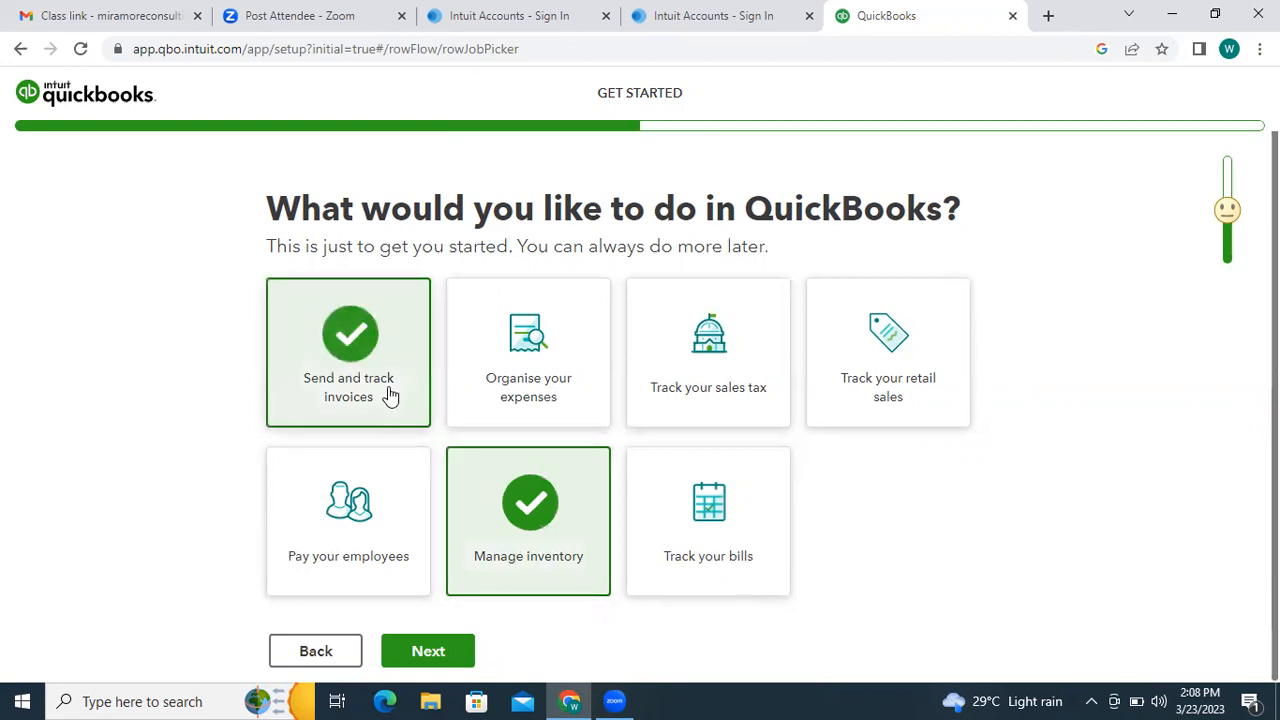
{"action": "left_click", "coordinate": [512, 350]}
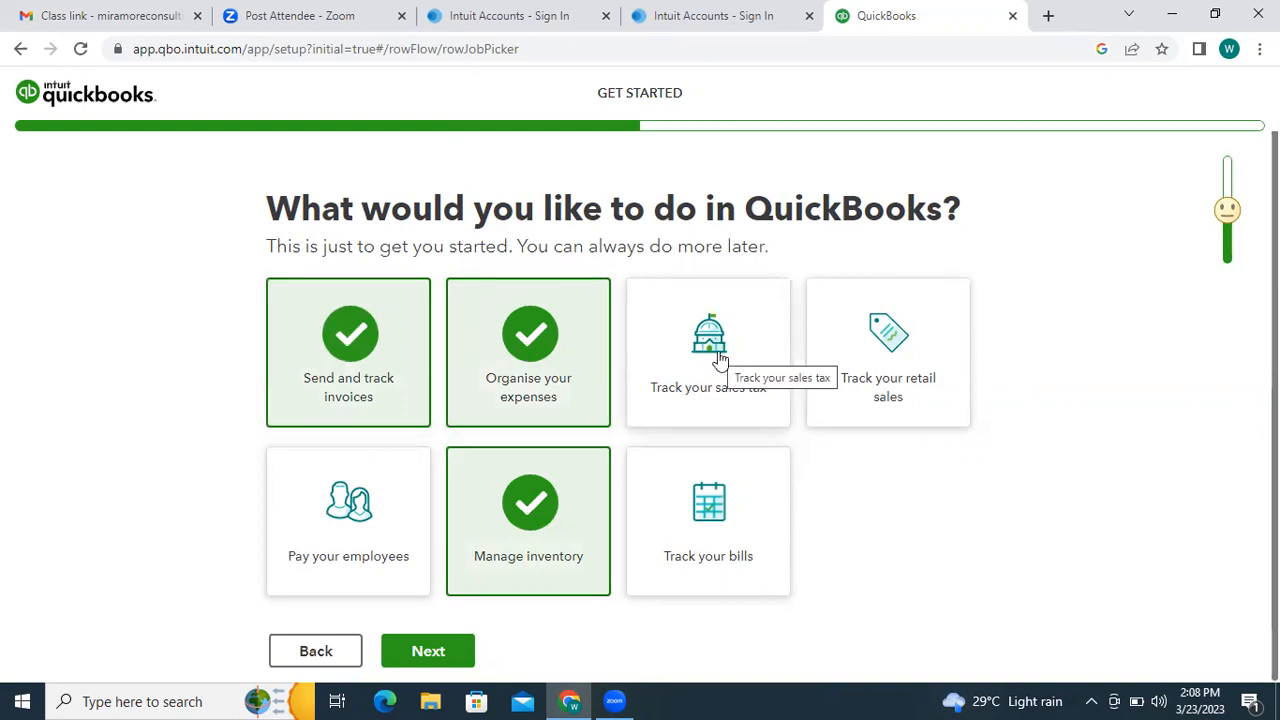
{"action": "left_click", "coordinate": [762, 340]}
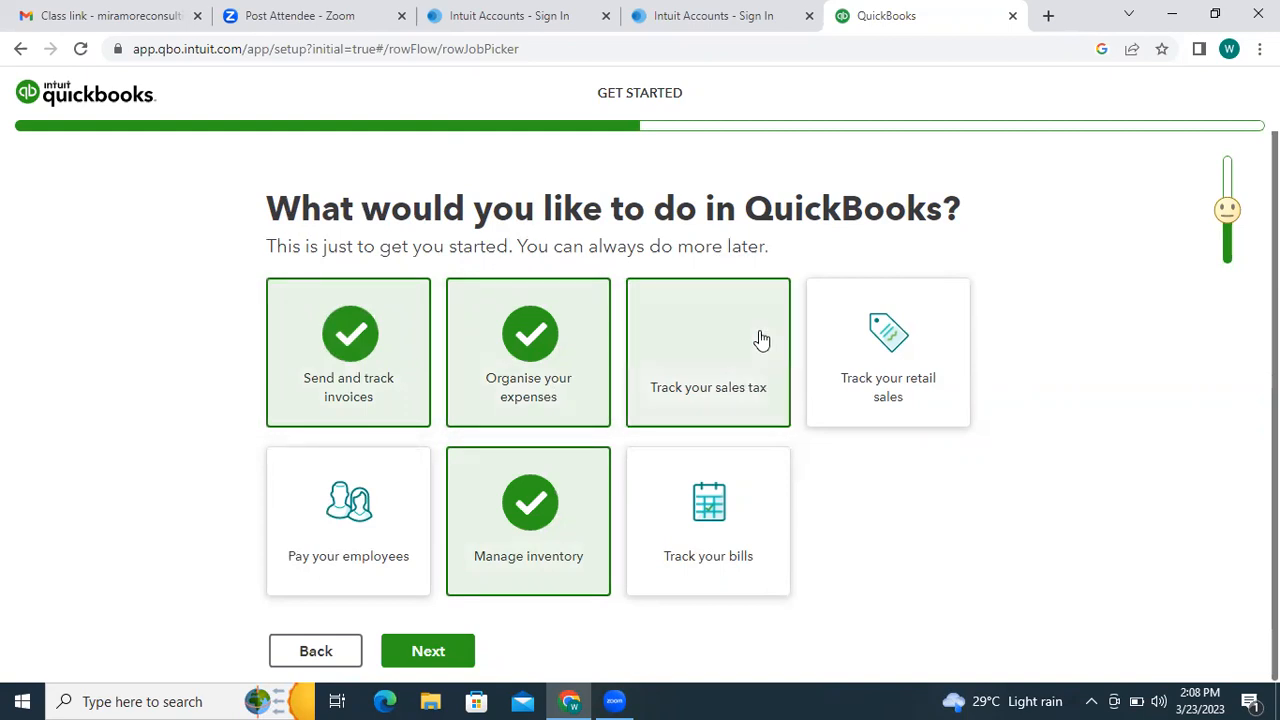
{"action": "left_click", "coordinate": [866, 360]}
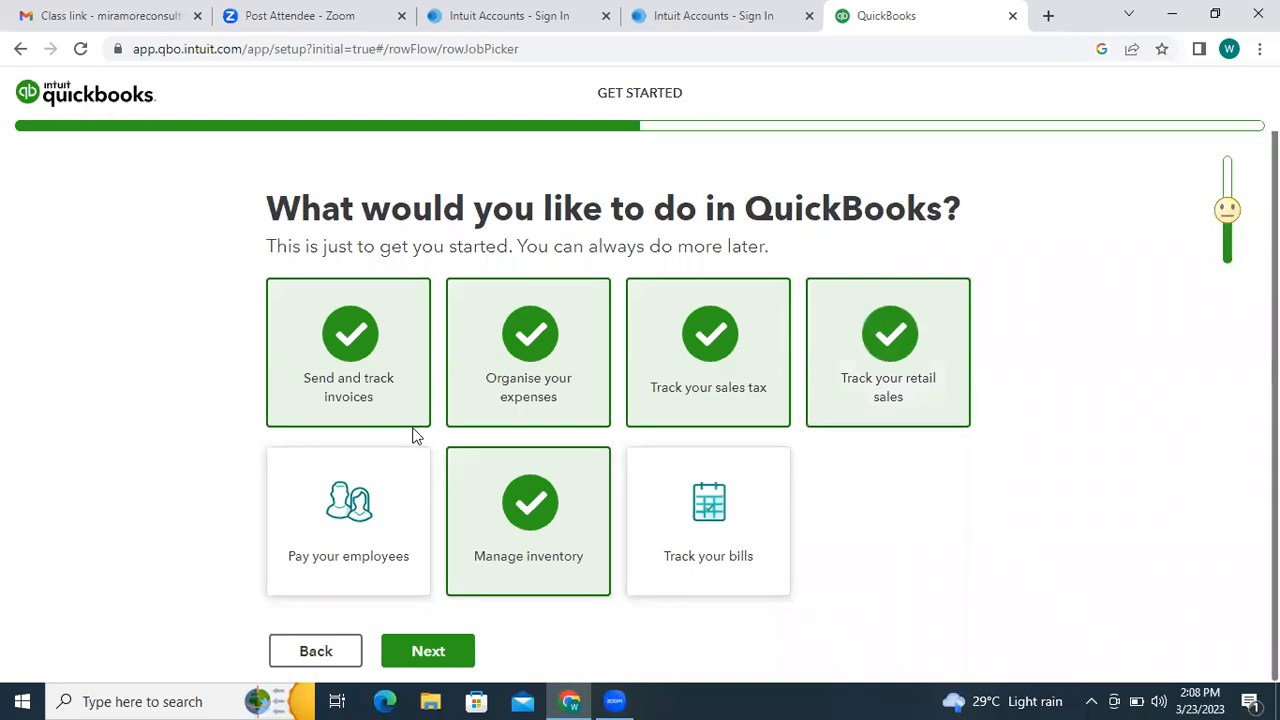
{"action": "left_click", "coordinate": [370, 490]}
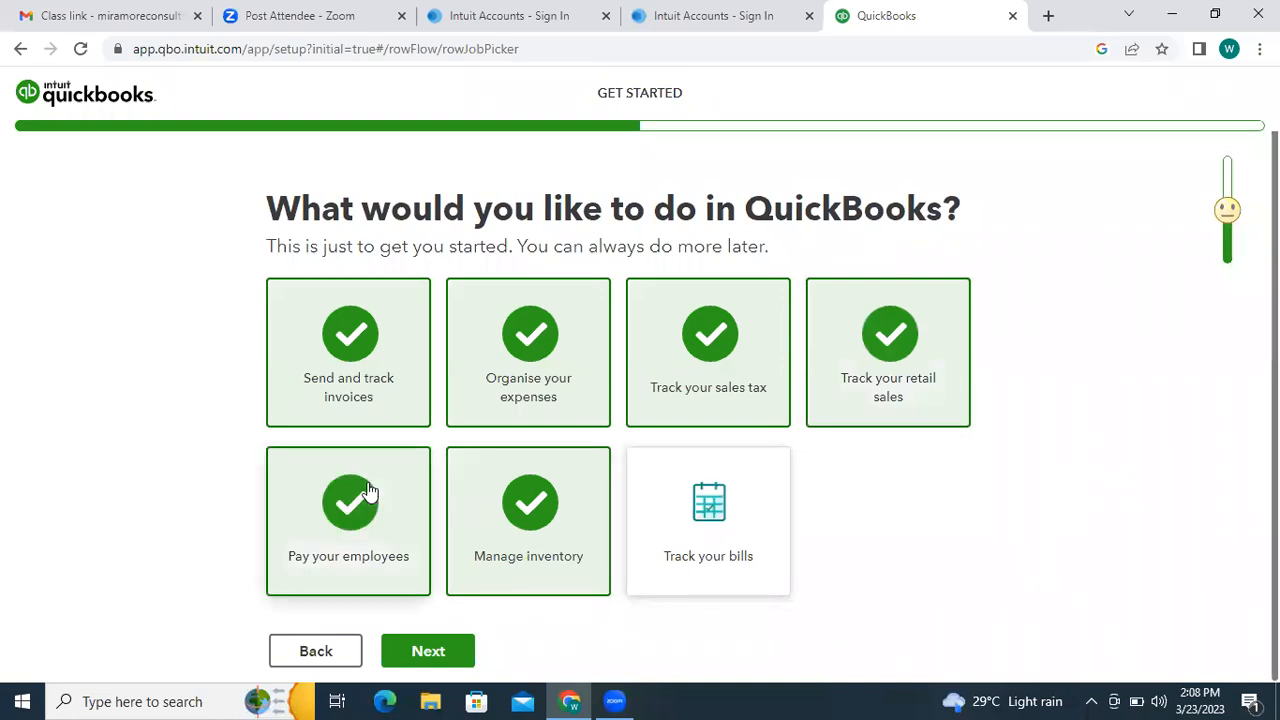
{"action": "left_click", "coordinate": [728, 508]}
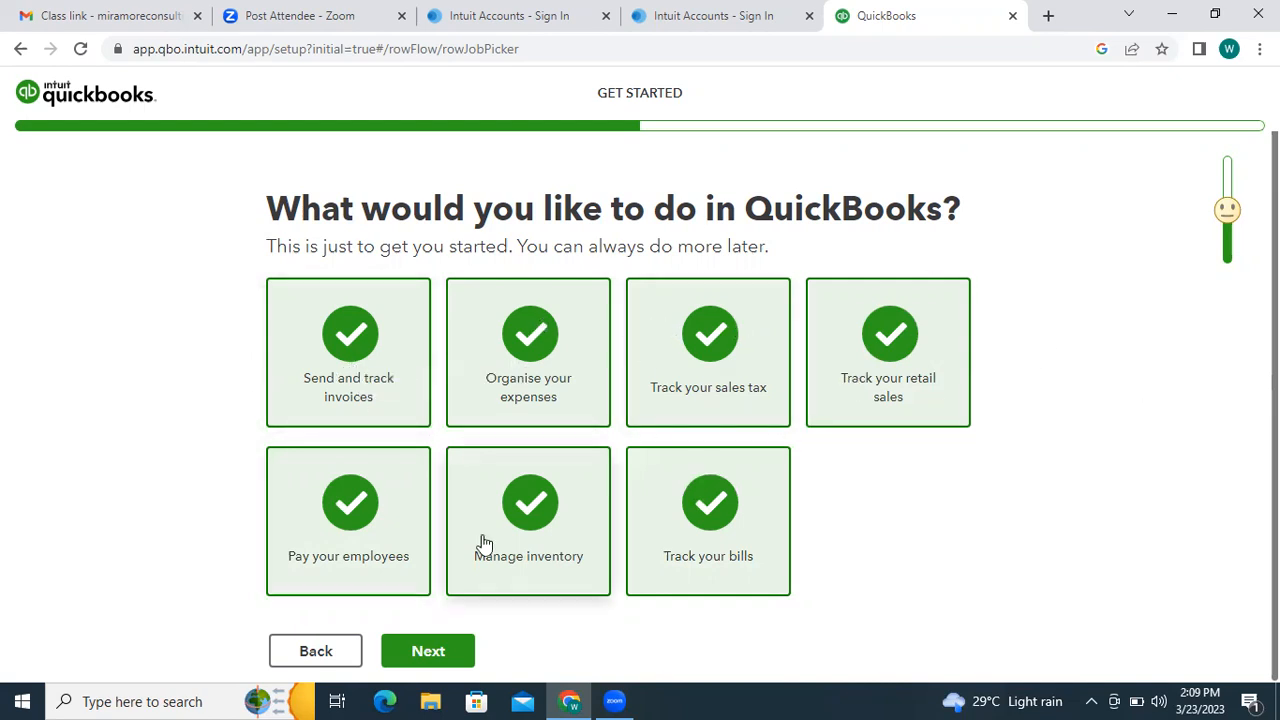
{"action": "left_click", "coordinate": [405, 651]}
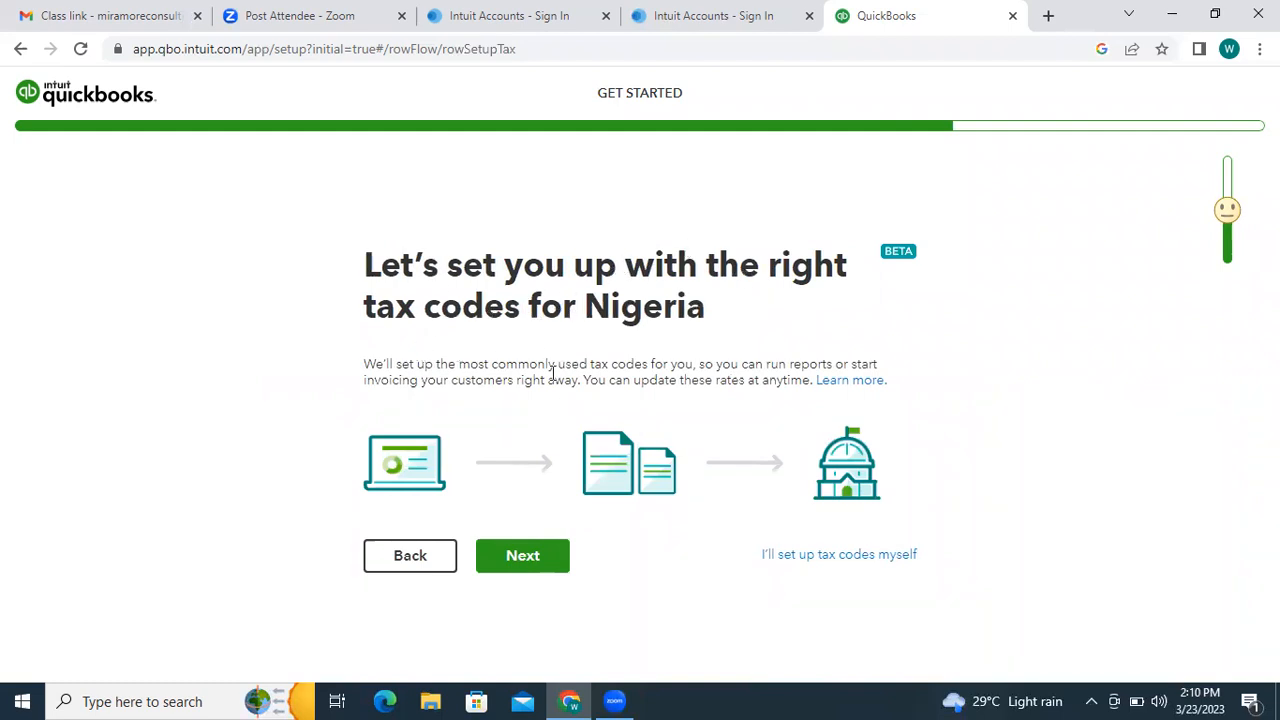
- Accept the commonly used Nigerian tax codes to finish setup
{"action": "left_click", "coordinate": [532, 556]}
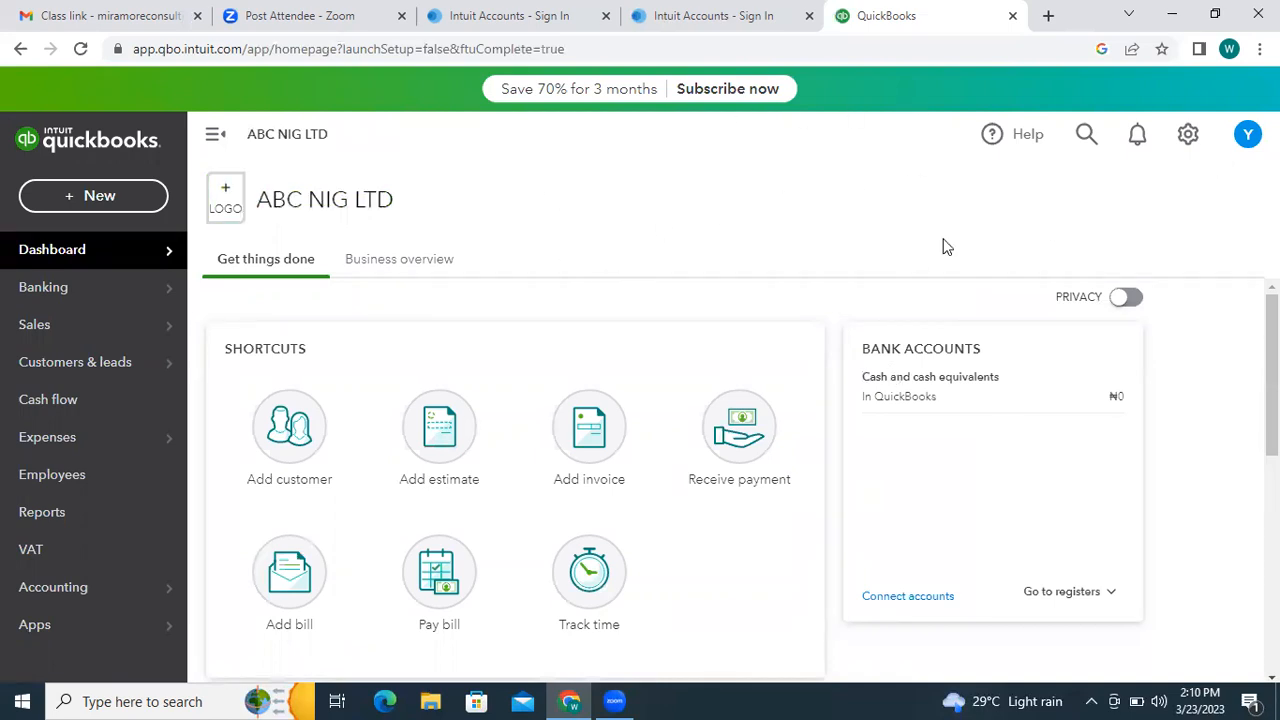
{"action": "left_click_drag", "start_coordinate": [1272, 350], "coordinate": [1272, 349]}
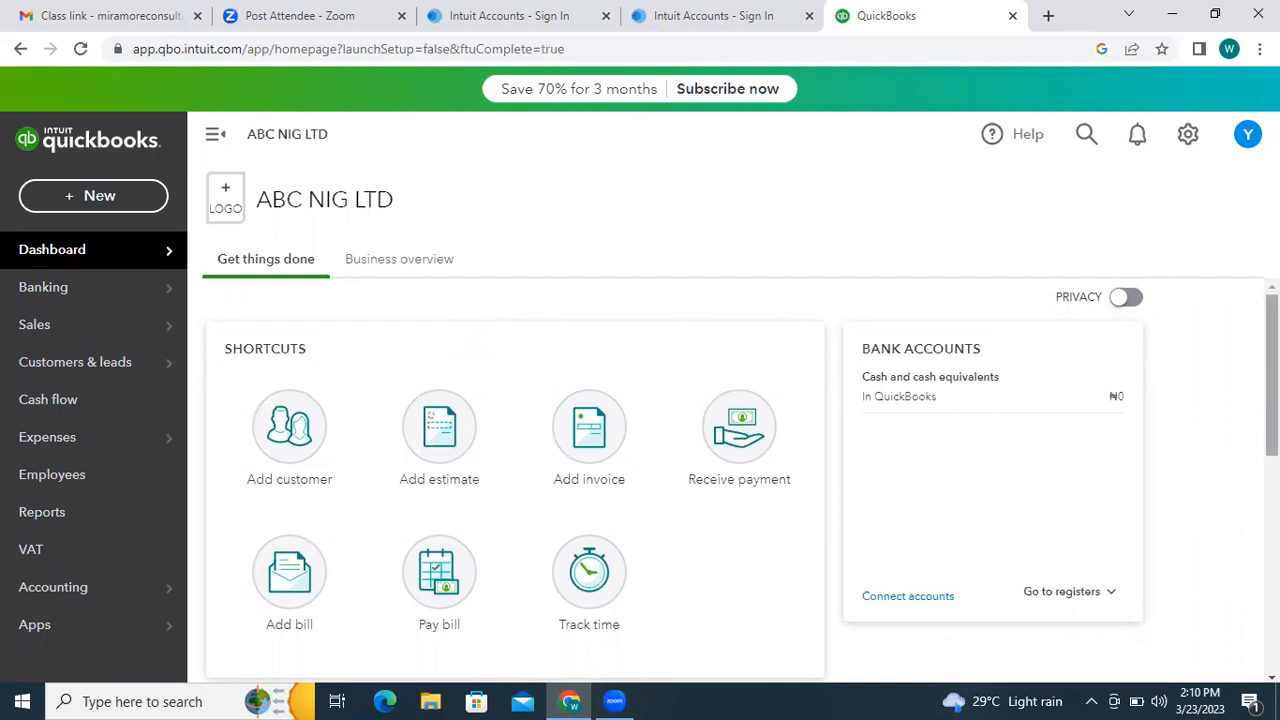
{"action": "scroll", "coordinate": [1270, 370], "scroll_direction": "down", "scroll_amount": 1}
{"action": "scroll", "coordinate": [1270, 370], "scroll_direction": "up", "scroll_amount": 1}
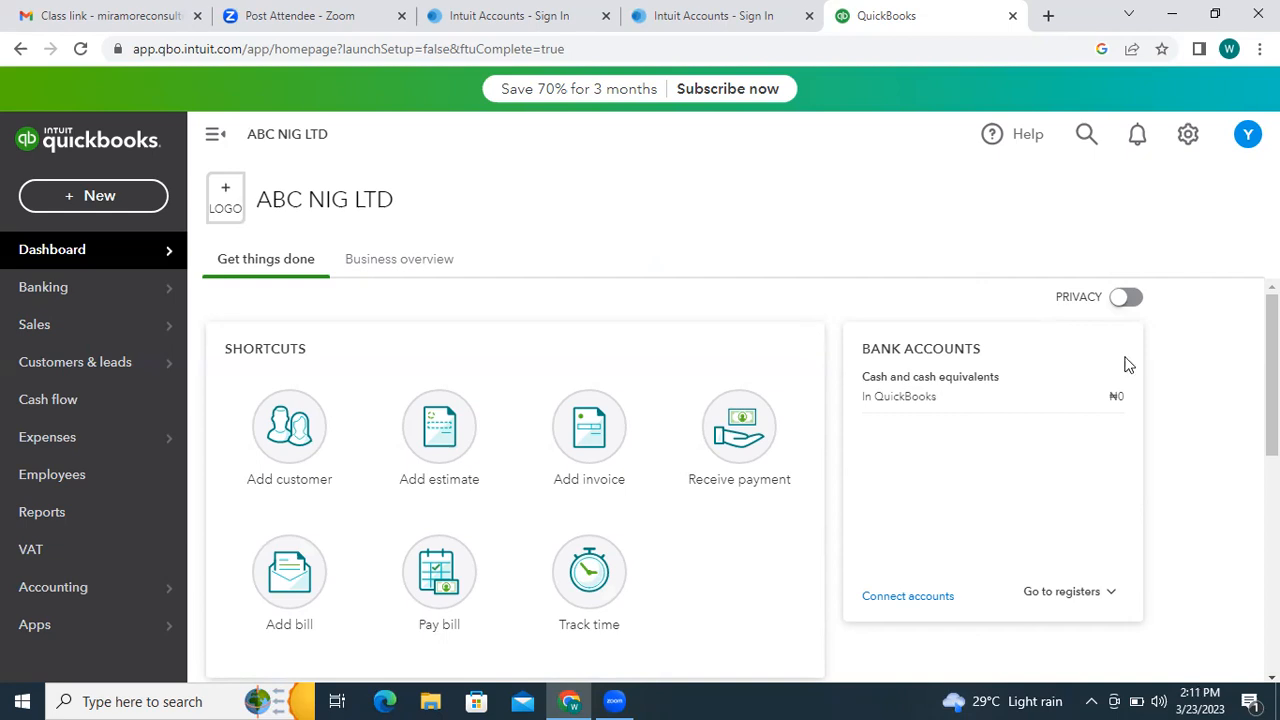
{"action": "mouse_move", "coordinate": [1271, 346]}
{"action": "left_mouse_down"}
{"action": "mouse_move", "coordinate": [1271, 360]}
{"action": "mouse_move", "coordinate": [1271, 346]}
{"action": "left_mouse_up"}
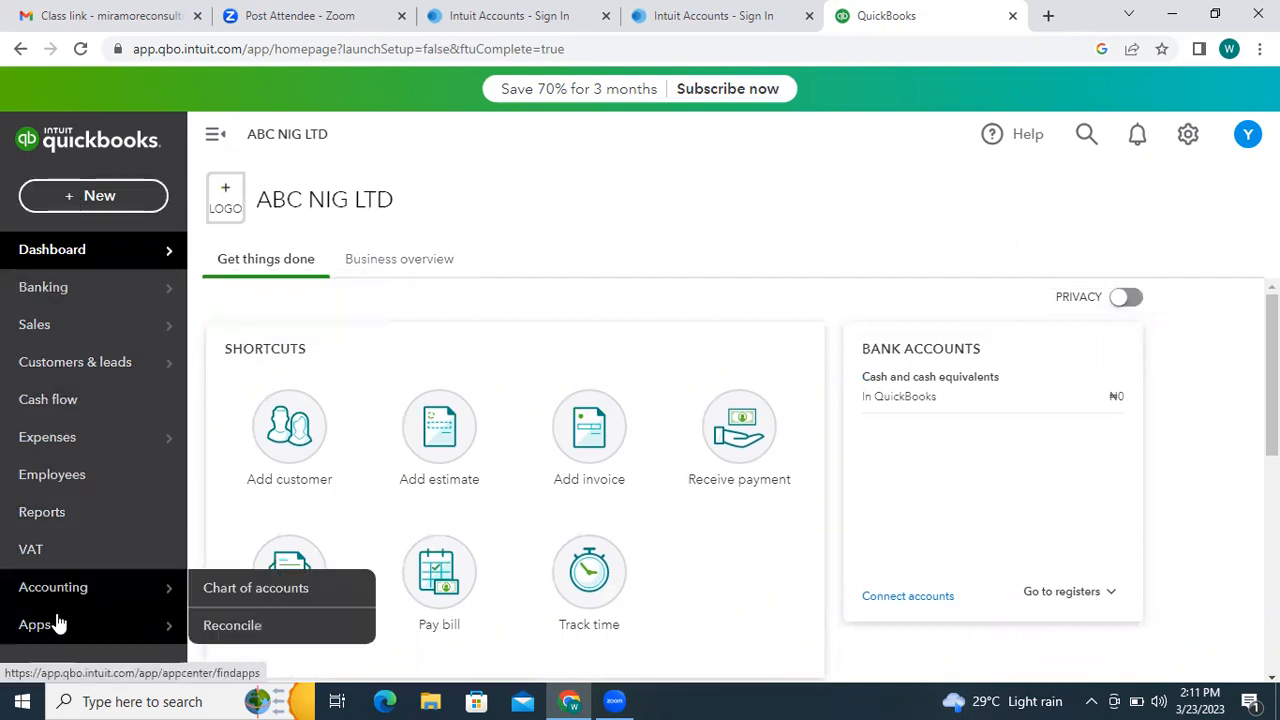
{"action": "mouse_move", "coordinate": [95, 287]}
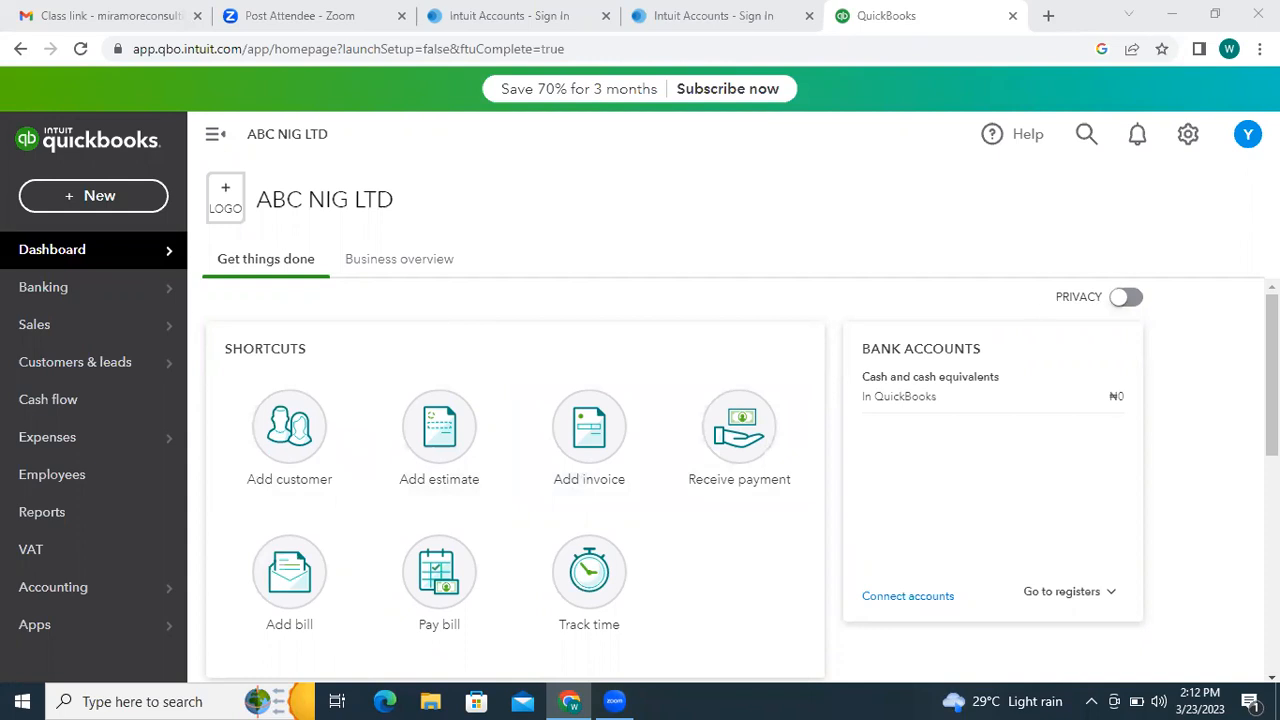
{"action": "scroll", "coordinate": [740, 420], "scroll_direction": "down", "scroll_amount": 1}
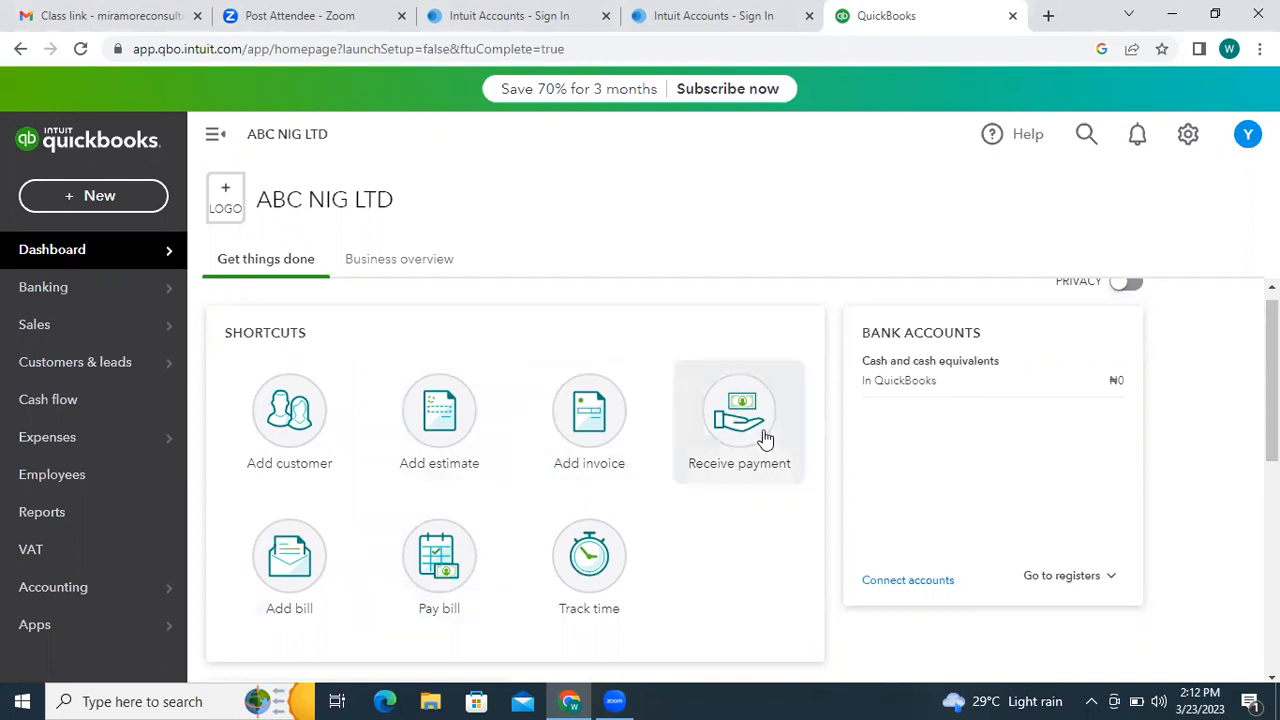
{"action": "scroll", "coordinate": [1272, 400], "scroll_direction": "down", "scroll_amount": 2}
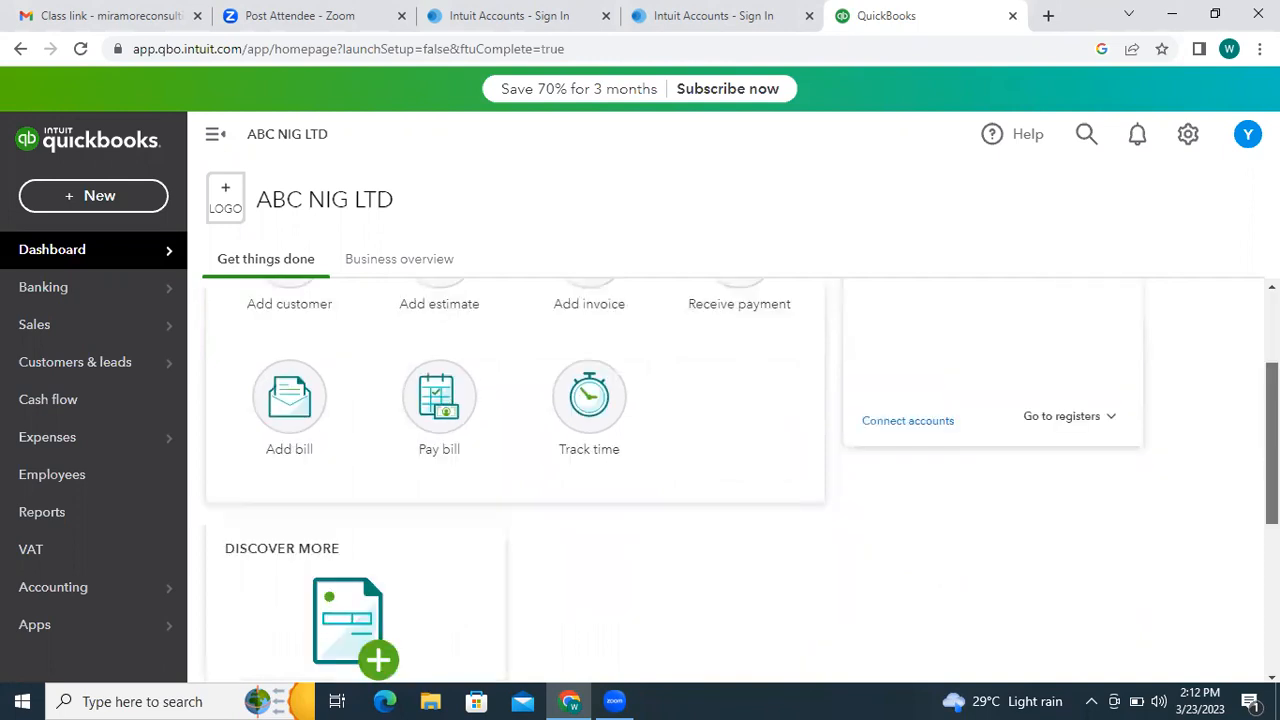
{"action": "scroll", "coordinate": [1272, 450], "scroll_direction": "down", "scroll_amount": 2}
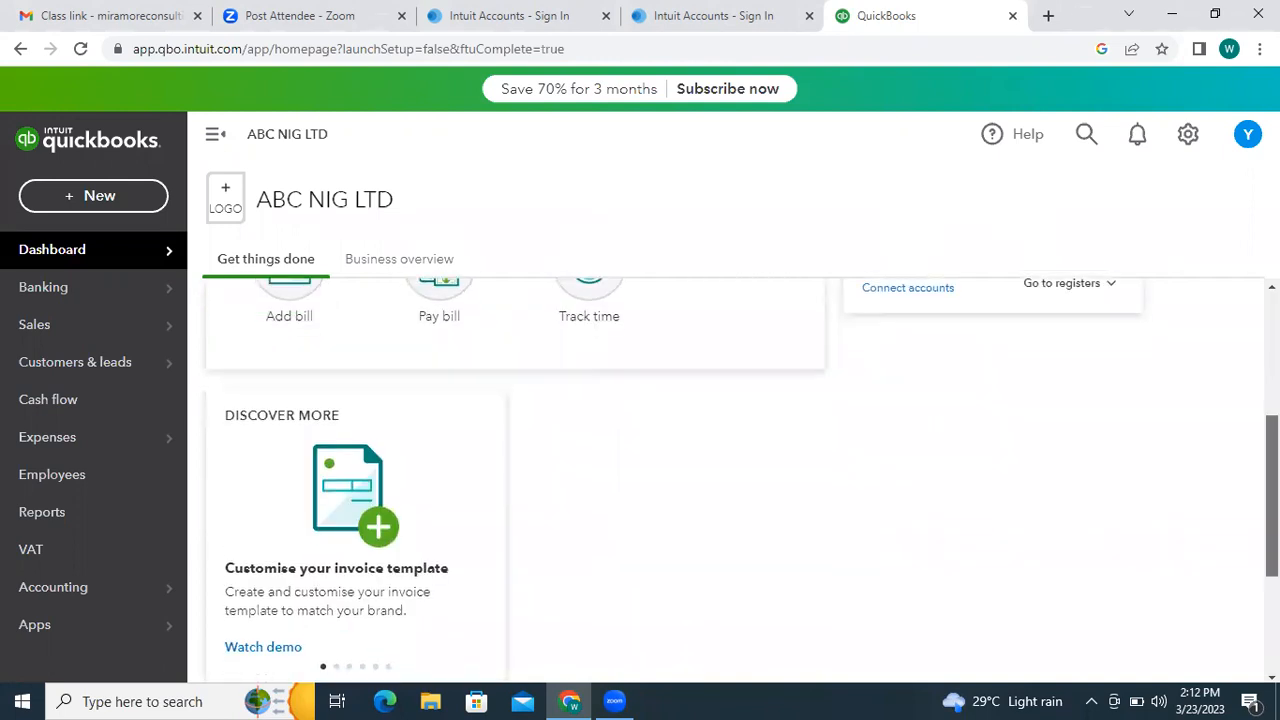
{"action": "left_click_drag", "start_coordinate": [1272, 496], "coordinate": [1272, 372]}
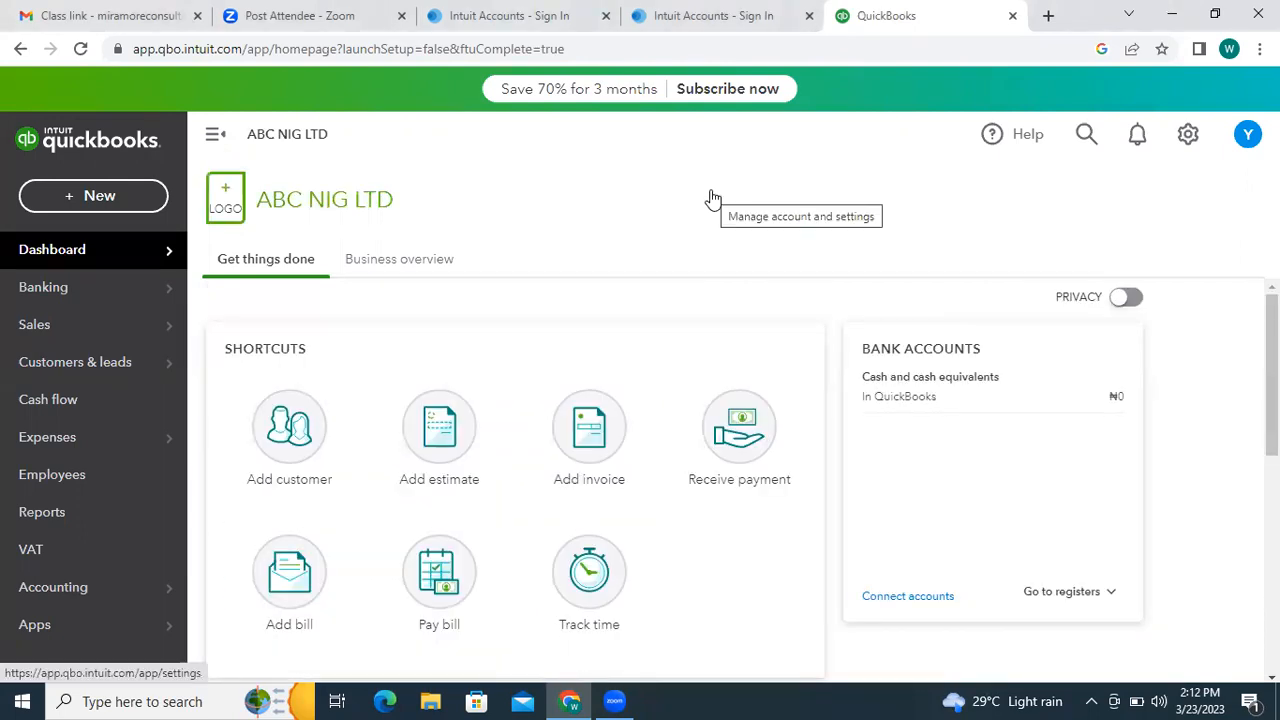
- Review the Business overview's ₦0 profit, loss and expense cards, then bring up the settings gear menu
{"action": "left_click", "coordinate": [430, 264]}
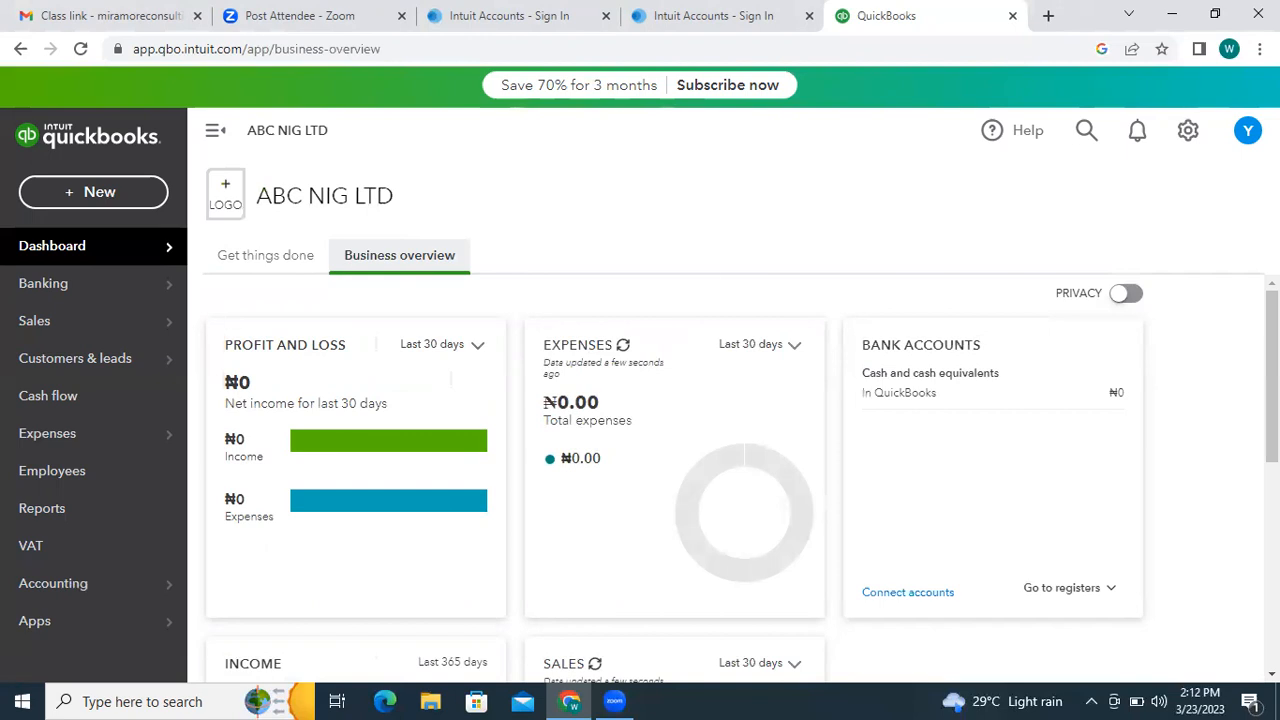
{"action": "scroll", "coordinate": [1272, 400], "scroll_direction": "down", "scroll_amount": 1}
{"action": "scroll", "coordinate": [733, 475], "scroll_direction": "down", "scroll_amount": 1}
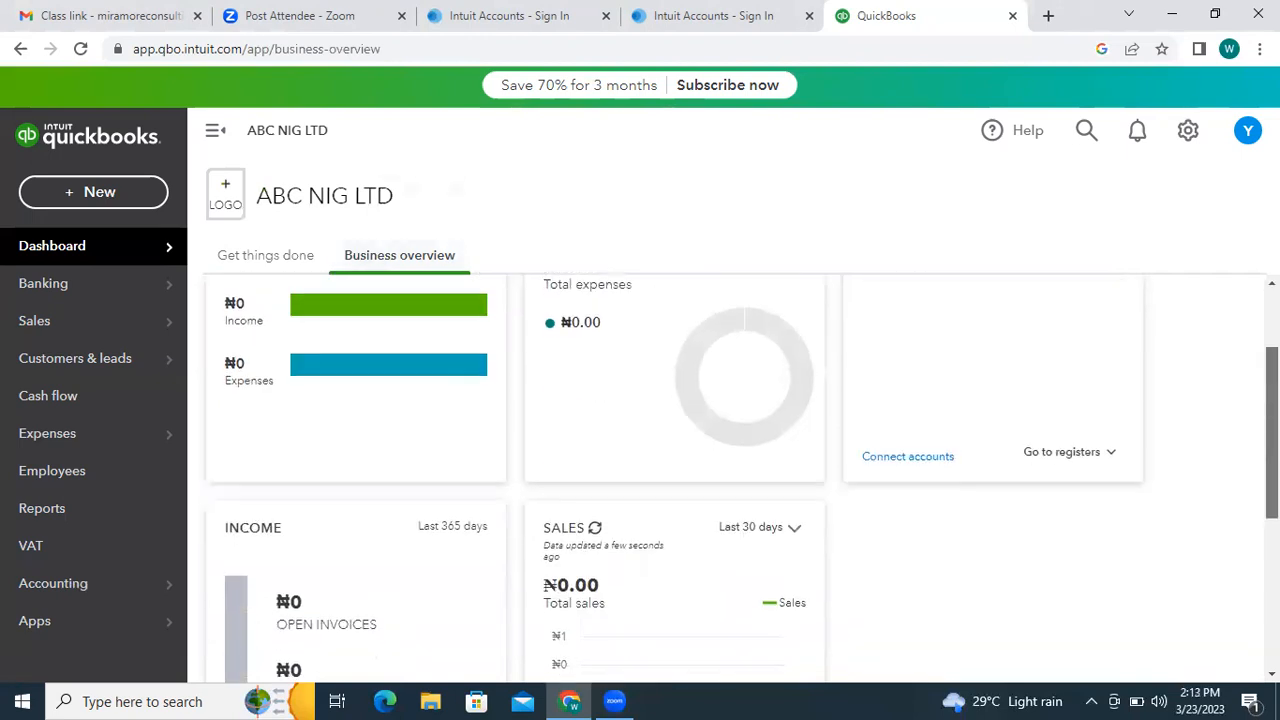
{"action": "scroll", "coordinate": [733, 475], "scroll_direction": "up", "scroll_amount": 2}
{"action": "scroll", "coordinate": [733, 475], "scroll_direction": "down", "scroll_amount": 5}
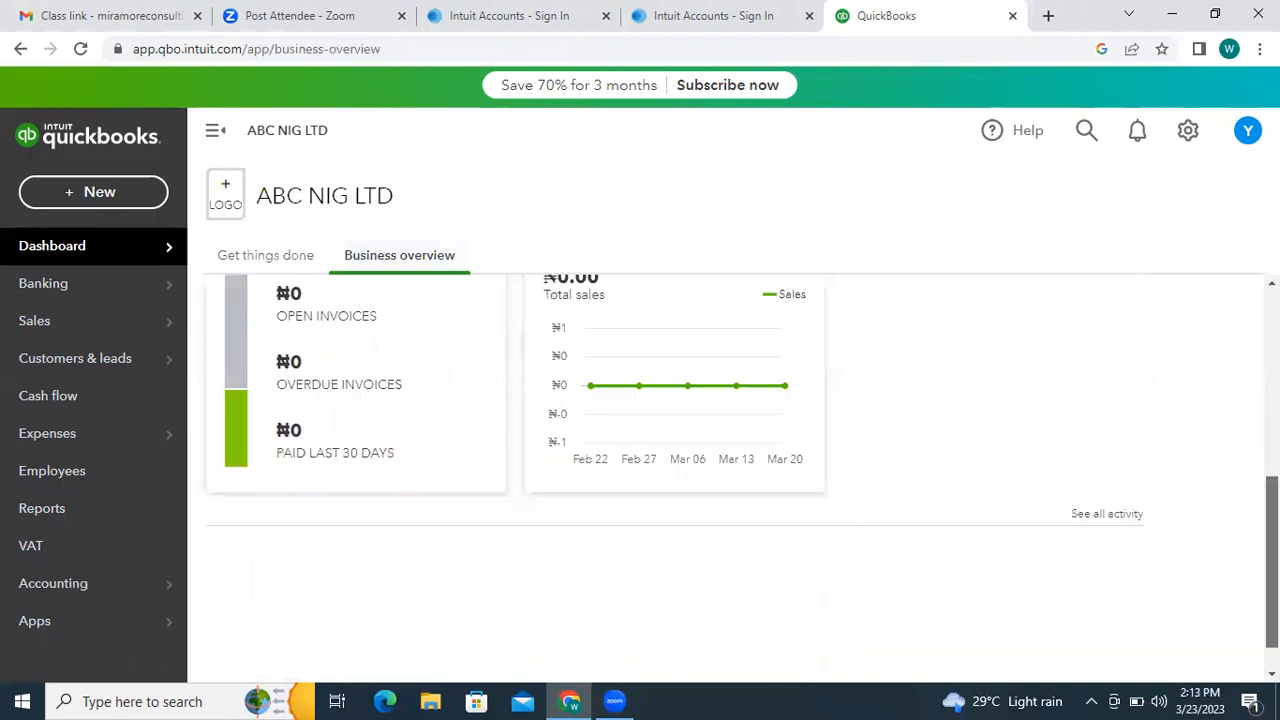
{"action": "scroll", "coordinate": [733, 475], "scroll_direction": "down", "scroll_amount": 1}
{"action": "scroll", "coordinate": [733, 475], "scroll_direction": "up", "scroll_amount": 3}
{"action": "scroll", "coordinate": [733, 475], "scroll_direction": "up", "scroll_amount": 2}
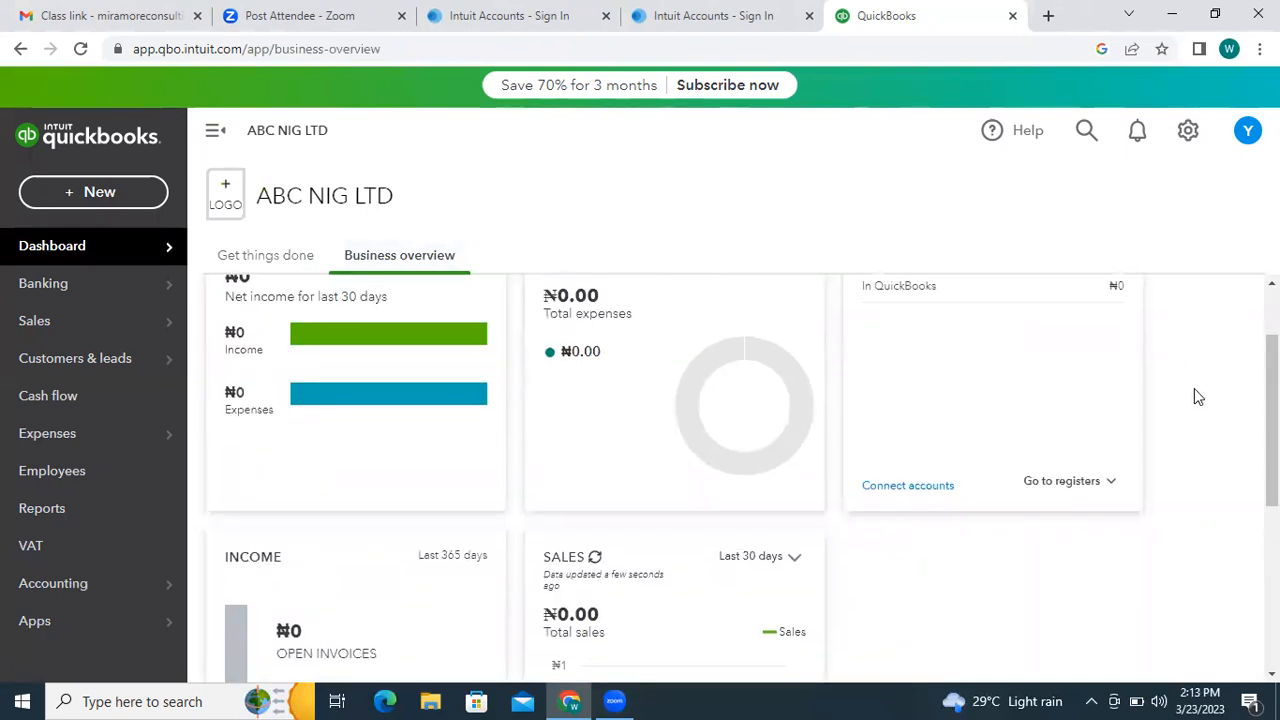
{"action": "left_click_drag", "start_coordinate": [1272, 372], "coordinate": [1272, 457]}
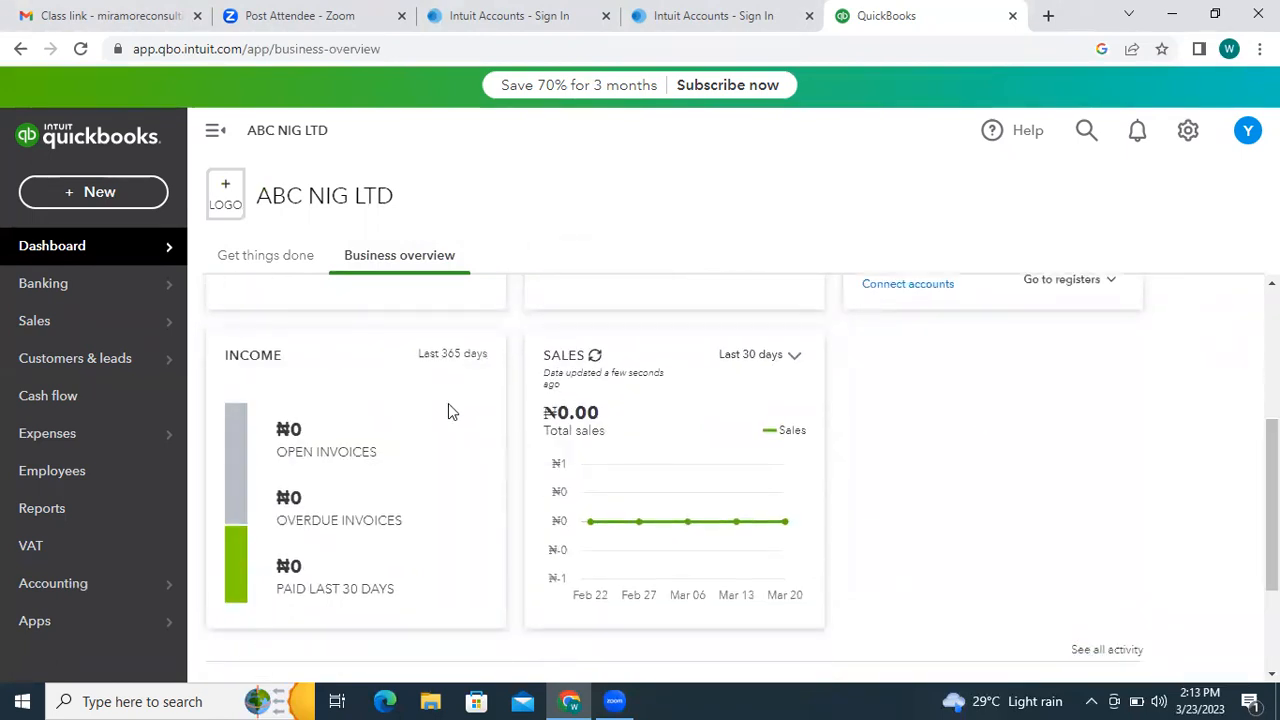
{"action": "left_click_drag", "start_coordinate": [1272, 480], "coordinate": [1272, 353]}
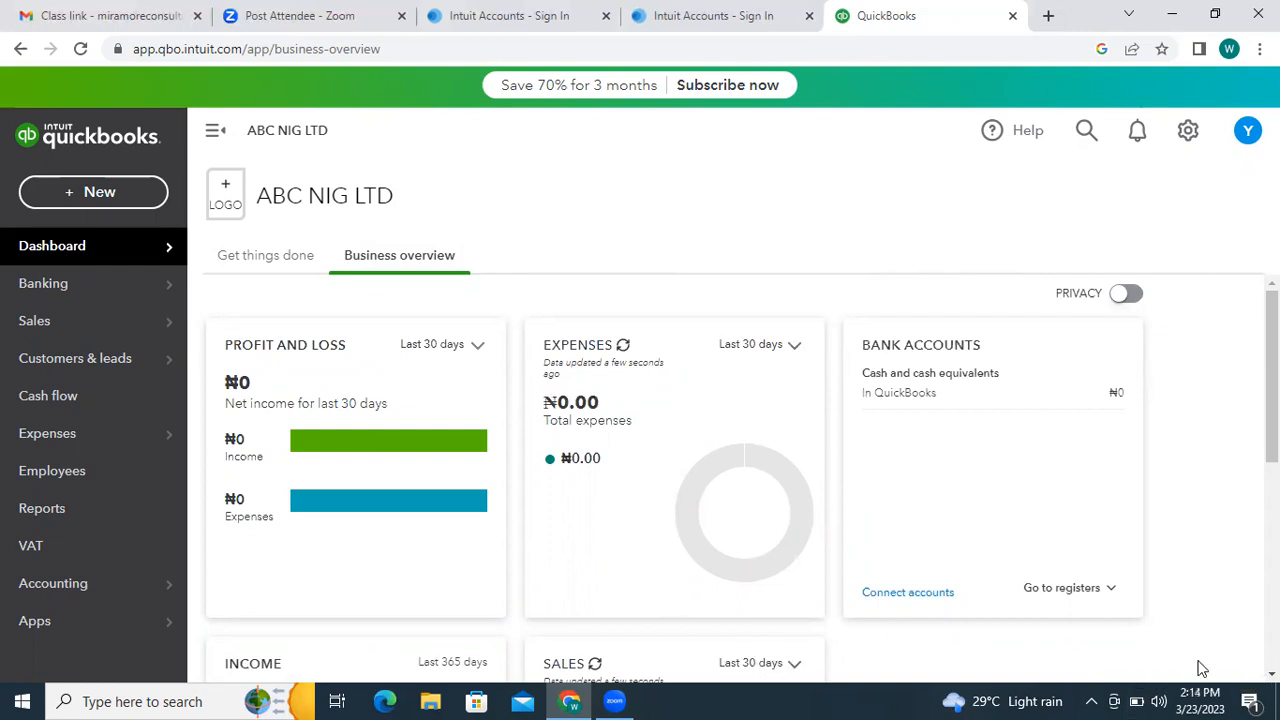
{"action": "scroll", "coordinate": [740, 477], "scroll_direction": "down", "scroll_amount": 3}
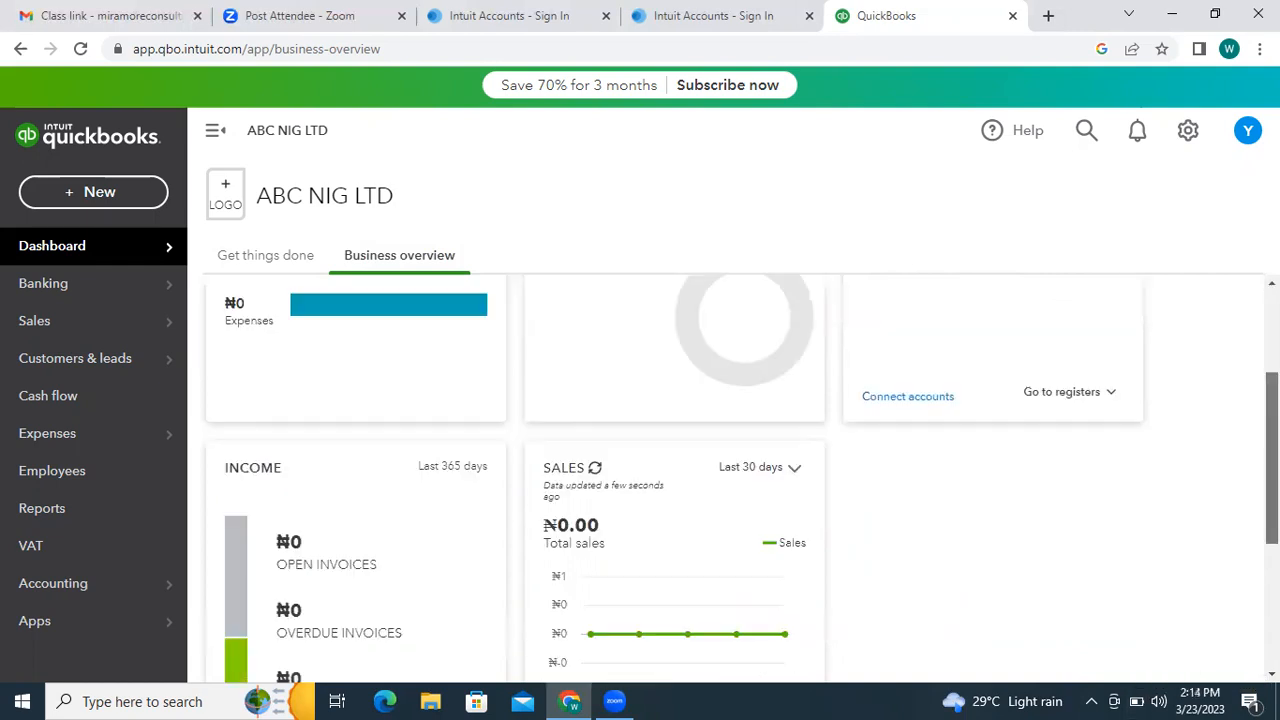
{"action": "scroll", "coordinate": [740, 477], "scroll_direction": "up", "scroll_amount": 2}
{"action": "scroll", "coordinate": [740, 477], "scroll_direction": "up", "scroll_amount": 1}
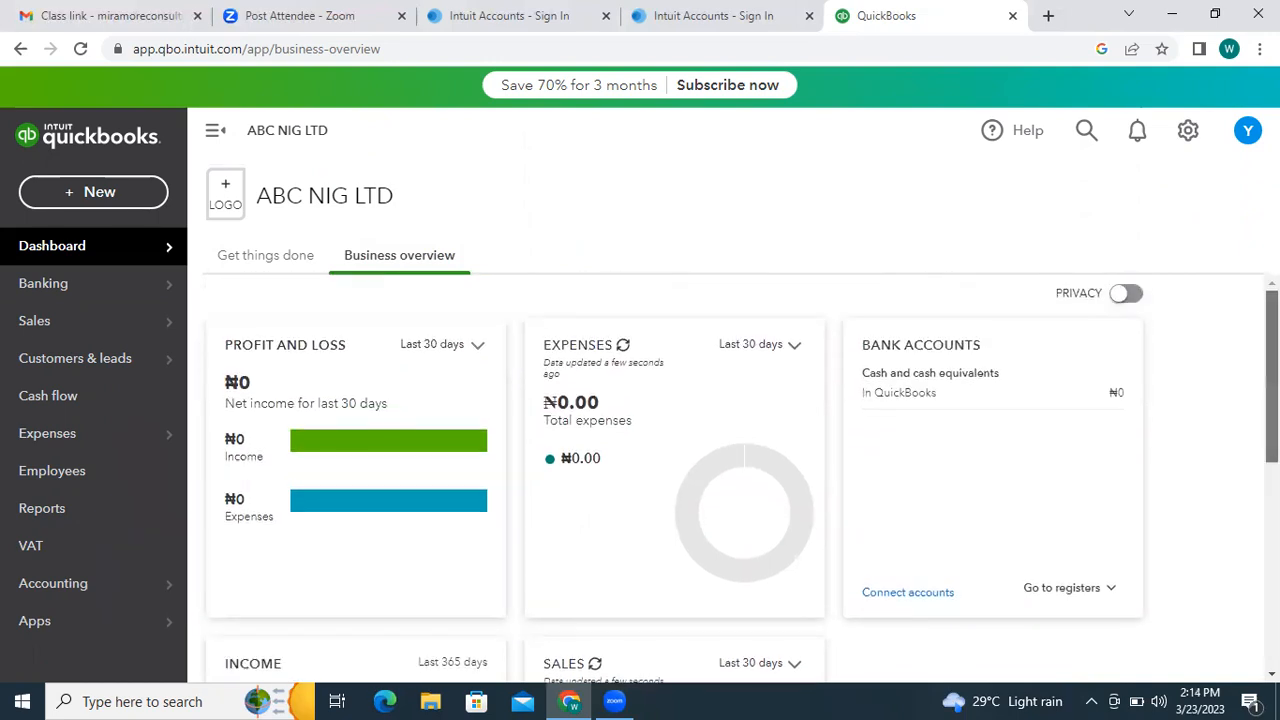
{"action": "left_click", "coordinate": [1183, 131]}
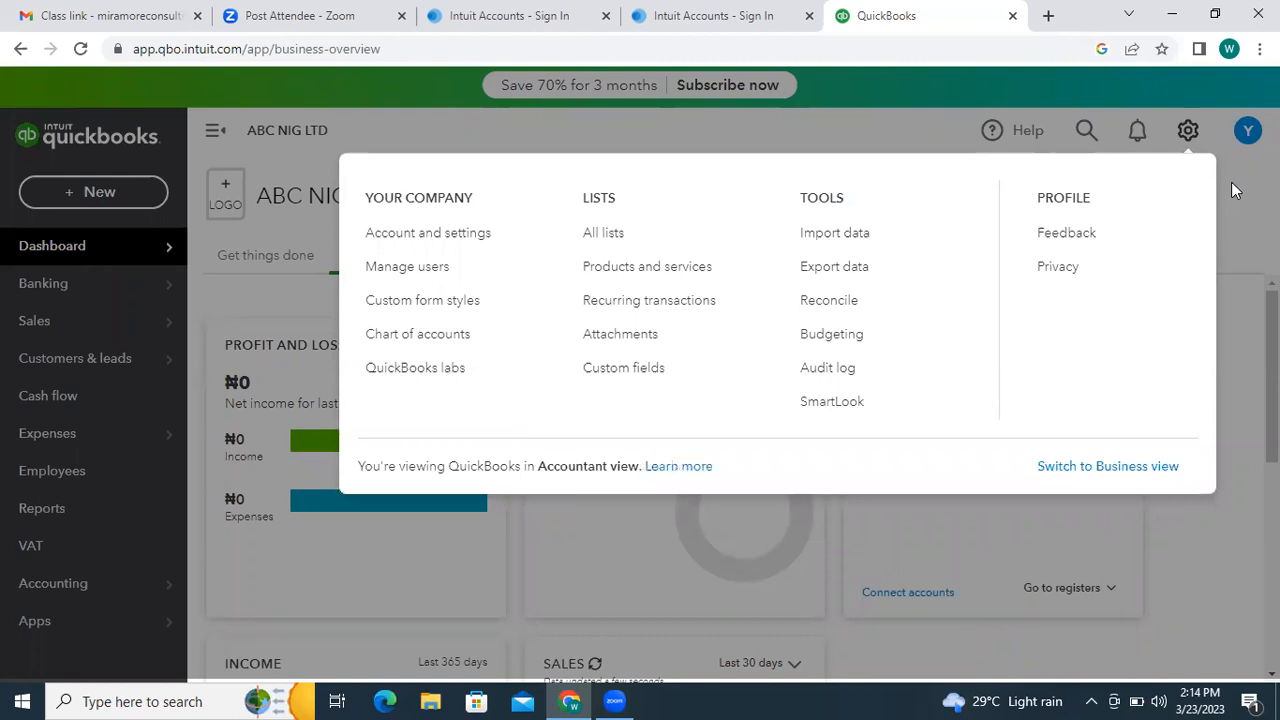
- Dismiss the gear settings menu, reopen it, and dismiss it again
{"action": "left_click", "coordinate": [1231, 182]}
{"action": "left_click", "coordinate": [1186, 134]}
{"action": "left_click", "coordinate": [1225, 193]}
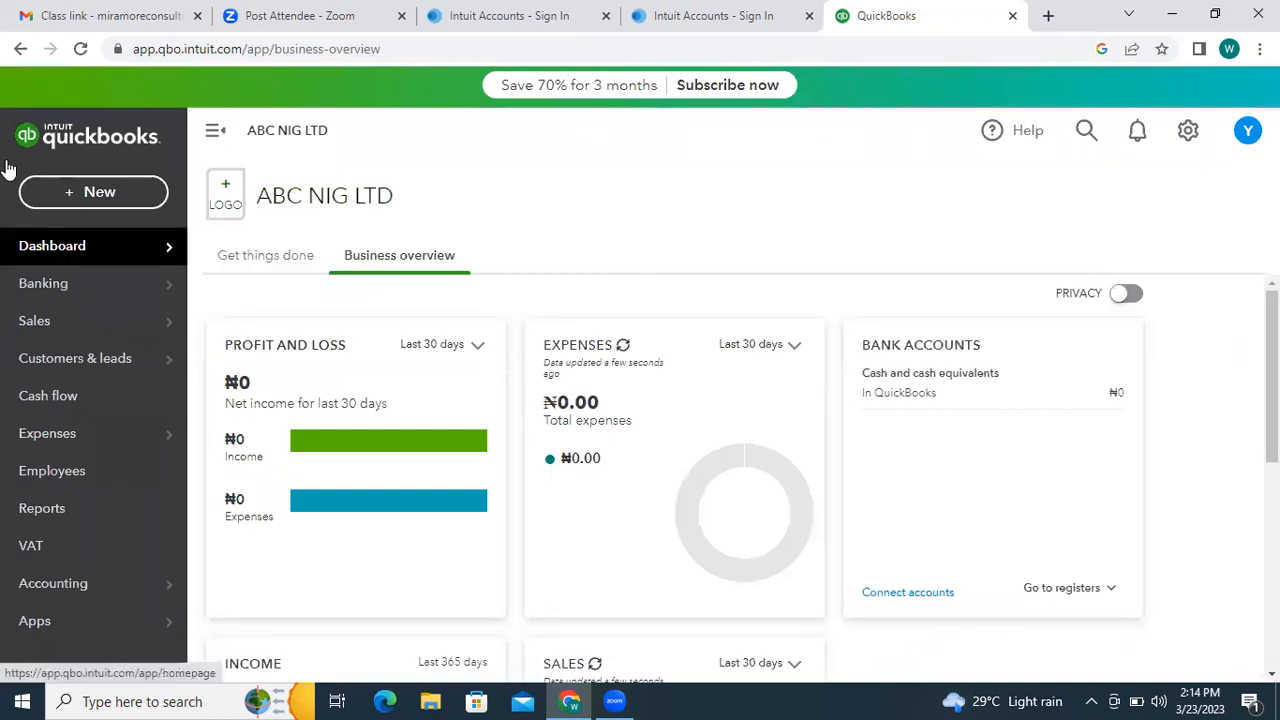
- Go to the VAT page and start setting up VAT with Nigeria's tax codes
{"action": "left_click", "coordinate": [63, 546]}
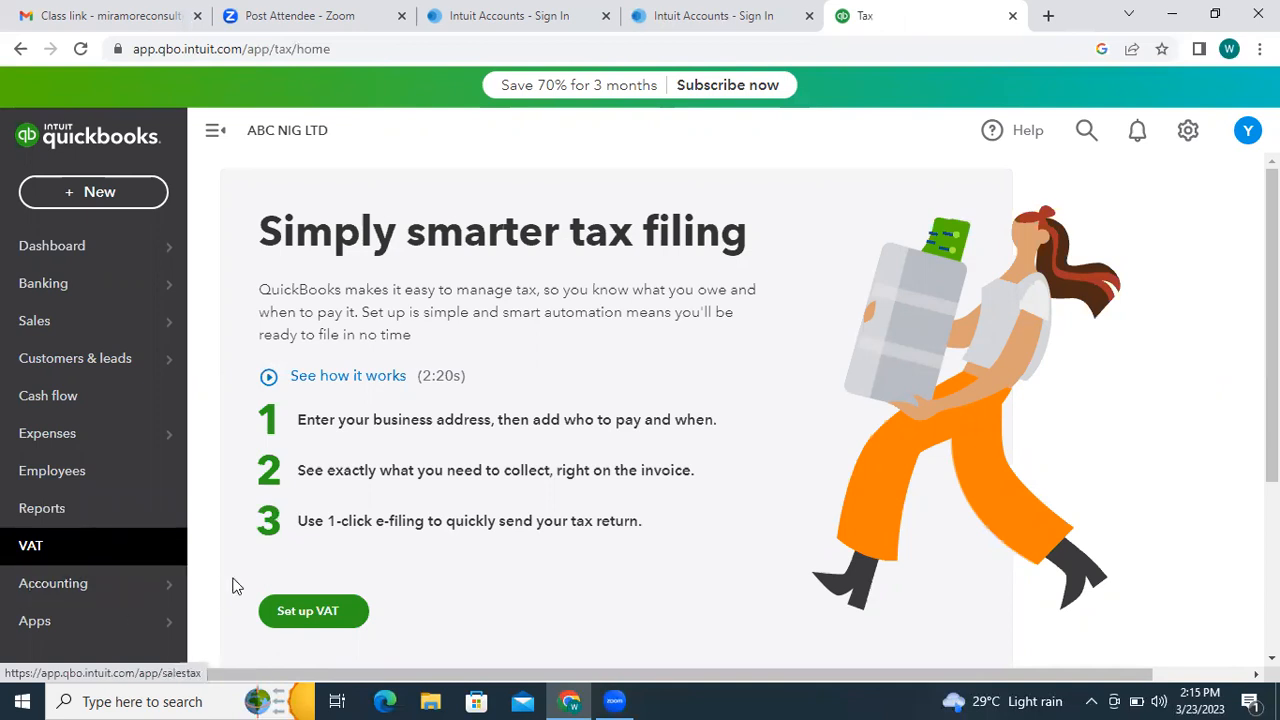
{"action": "left_click", "coordinate": [312, 611]}
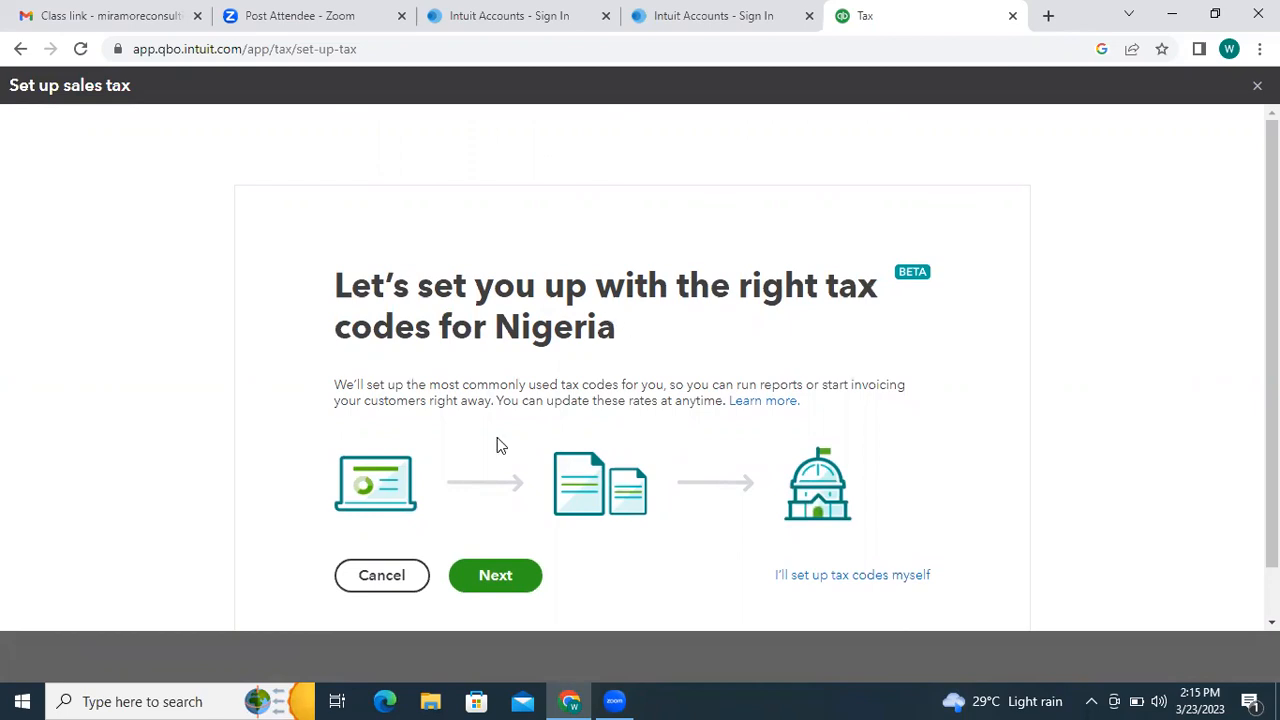
- Set the tax period to start in January with Monthly filing frequency on an accrual basis
{"action": "left_click", "coordinate": [494, 577]}
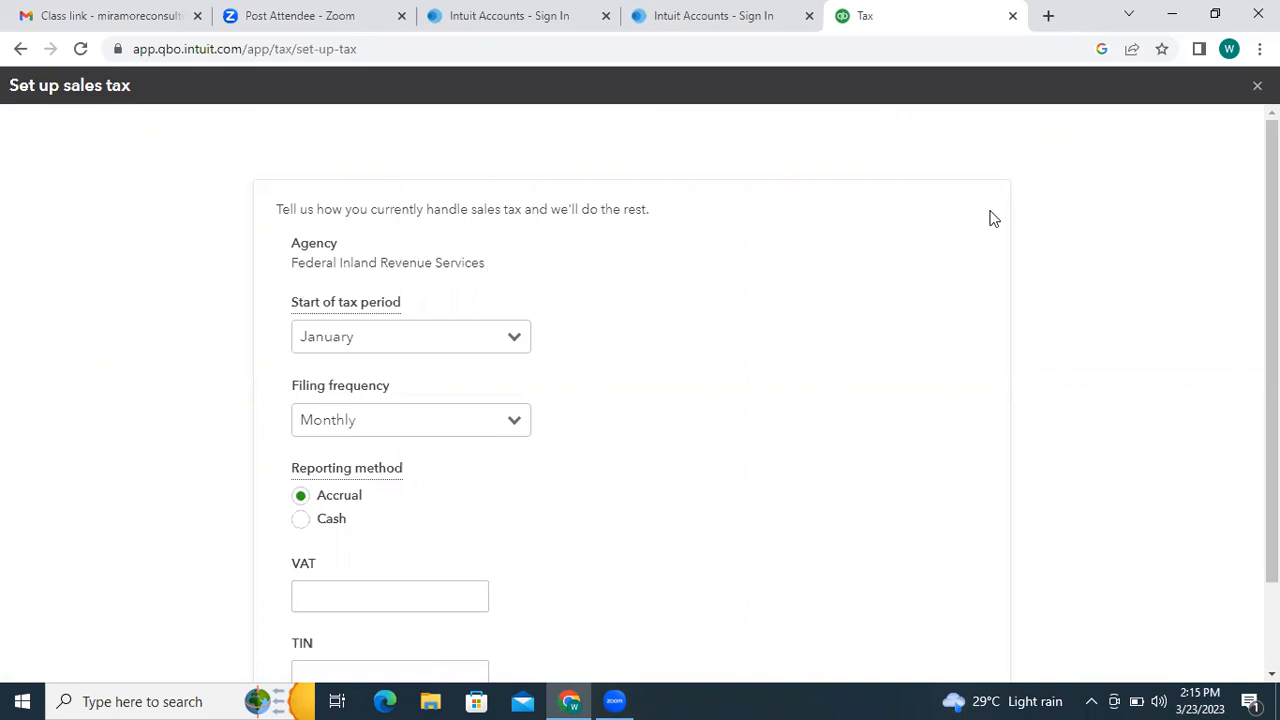
{"action": "mouse_move", "coordinate": [1271, 202]}
{"action": "left_mouse_down"}
{"action": "mouse_move", "coordinate": [1271, 231]}
{"action": "mouse_move", "coordinate": [1271, 202]}
{"action": "left_mouse_up"}
{"action": "left_click", "coordinate": [512, 338]}
{"action": "left_click", "coordinate": [590, 330]}
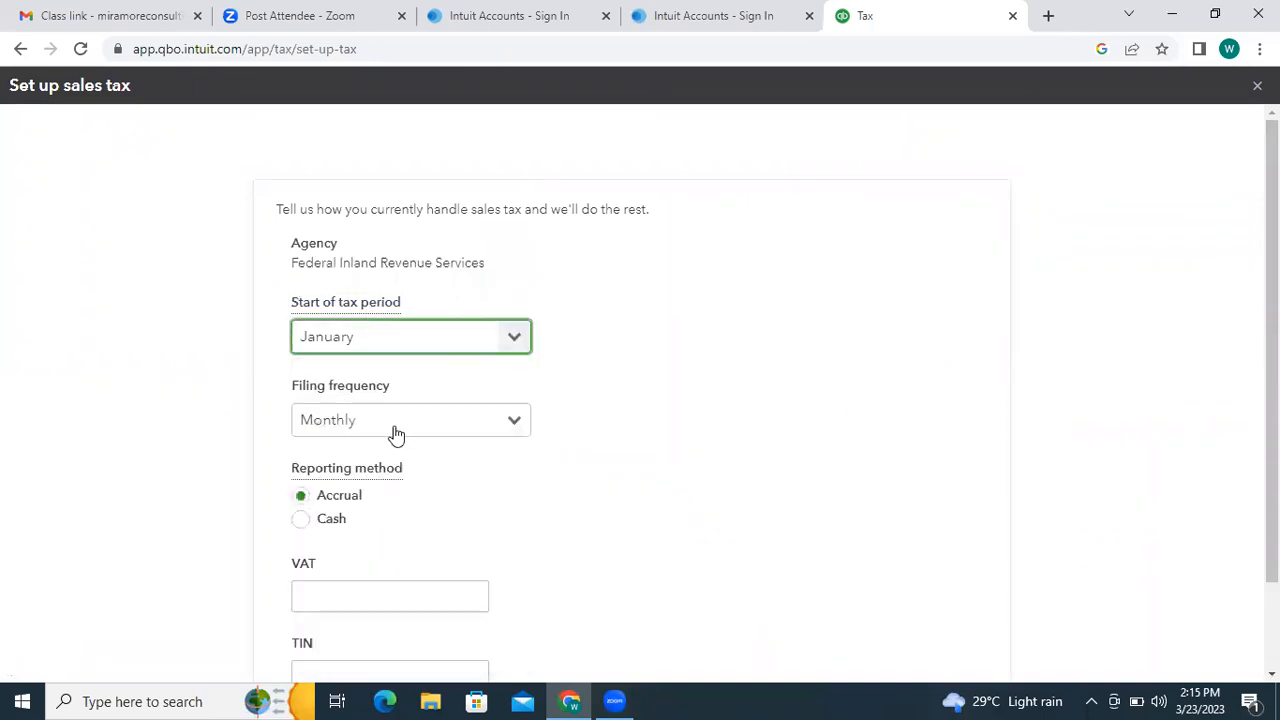
{"action": "left_click", "coordinate": [507, 423]}
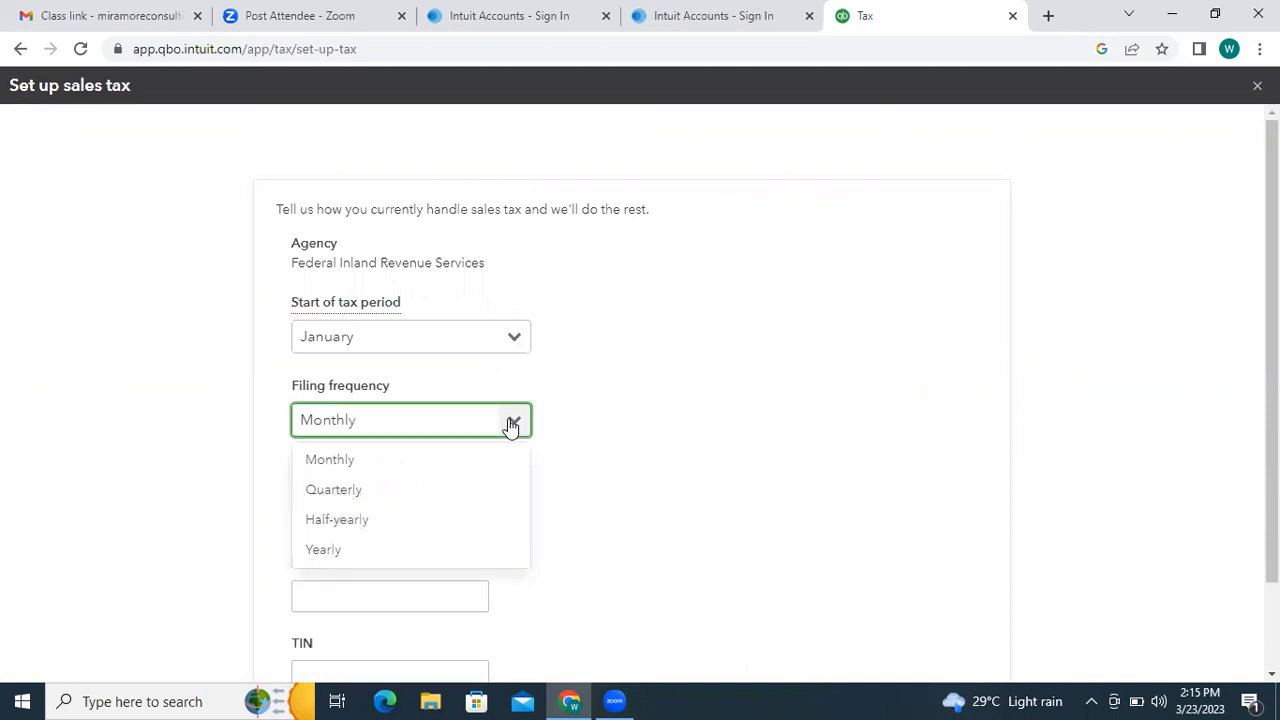
{"action": "left_click", "coordinate": [392, 456]}
{"action": "left_click", "coordinate": [1197, 312]}
{"action": "left_click_drag", "start_coordinate": [1271, 320], "coordinate": [1271, 420]}
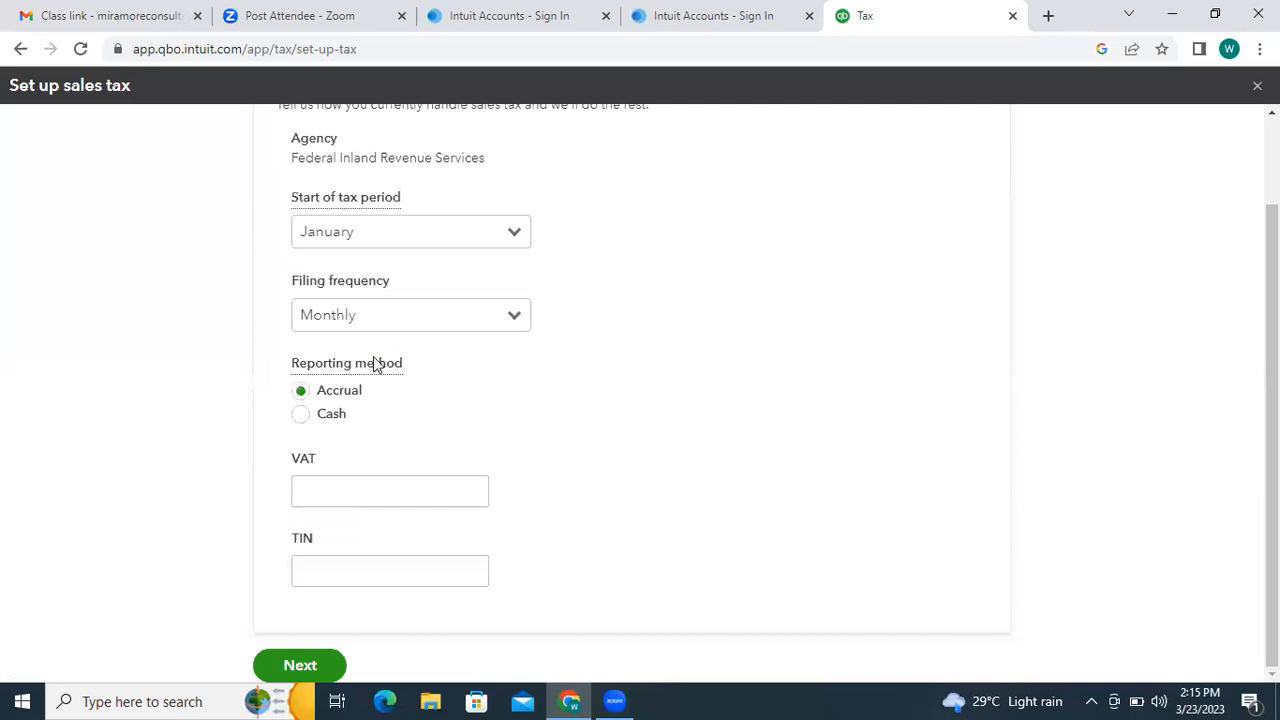
- Enter the company's VAT number and TIN, then save the sales tax settings
{"action": "left_click", "coordinate": [377, 486]}
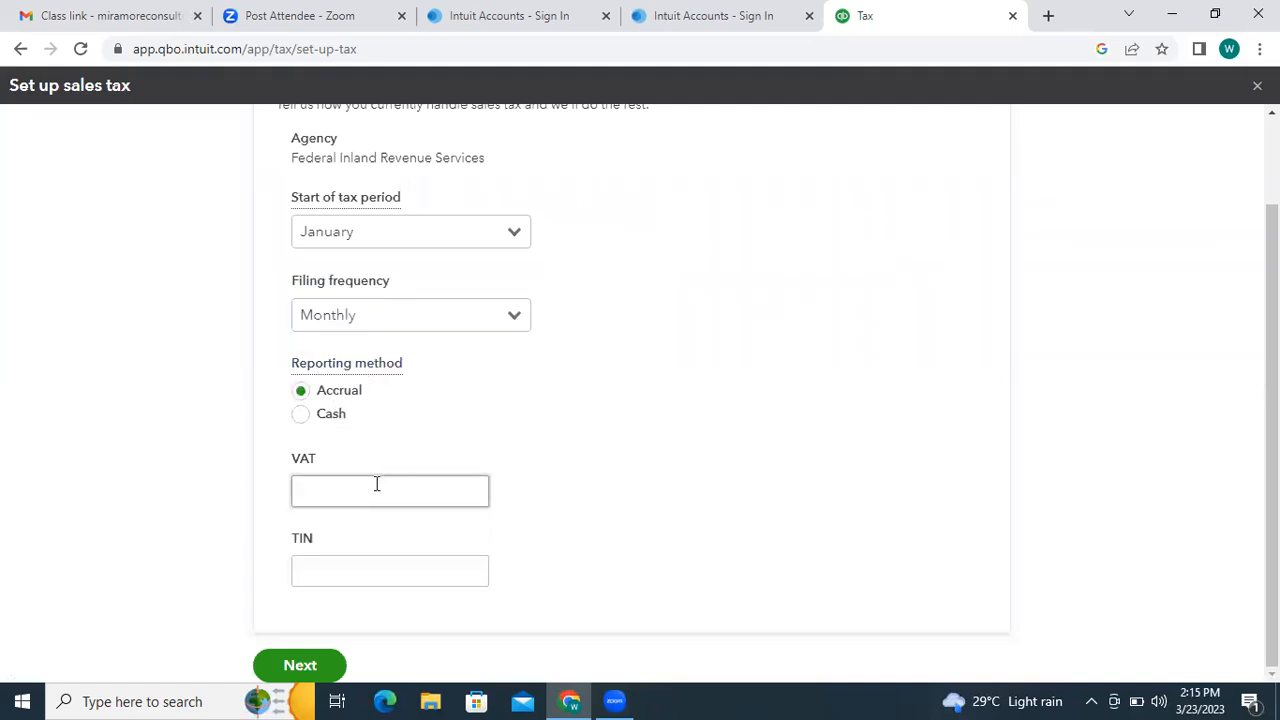
{"action": "left_click", "coordinate": [331, 568]}
{"action": "type", "text": "555"}
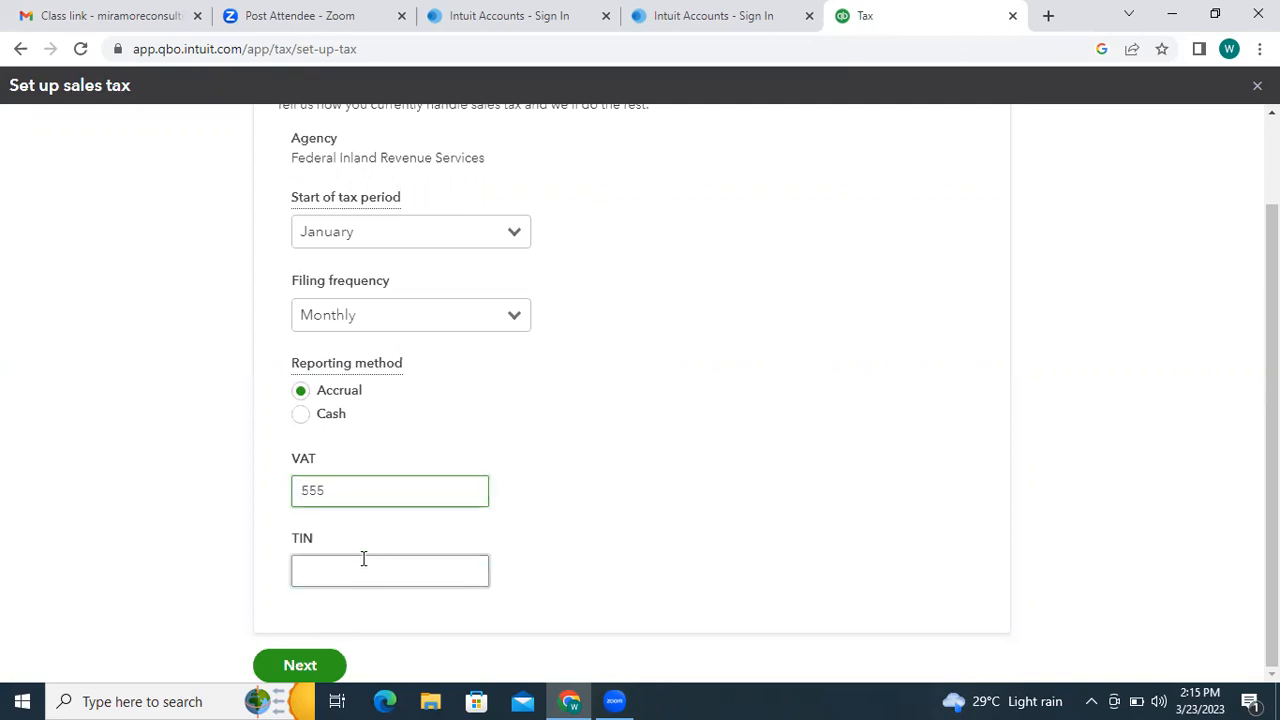
{"action": "left_click", "coordinate": [365, 571]}
{"action": "type", "text": "555"}
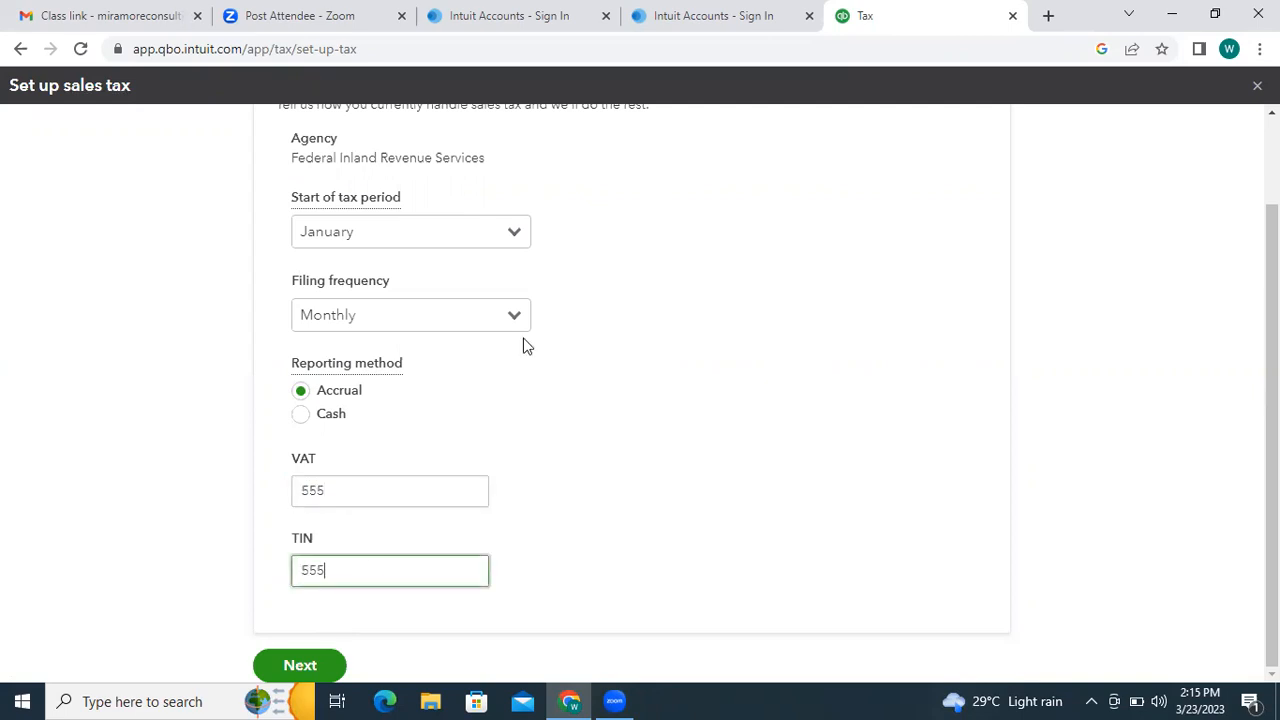
{"action": "left_click", "coordinate": [300, 665]}
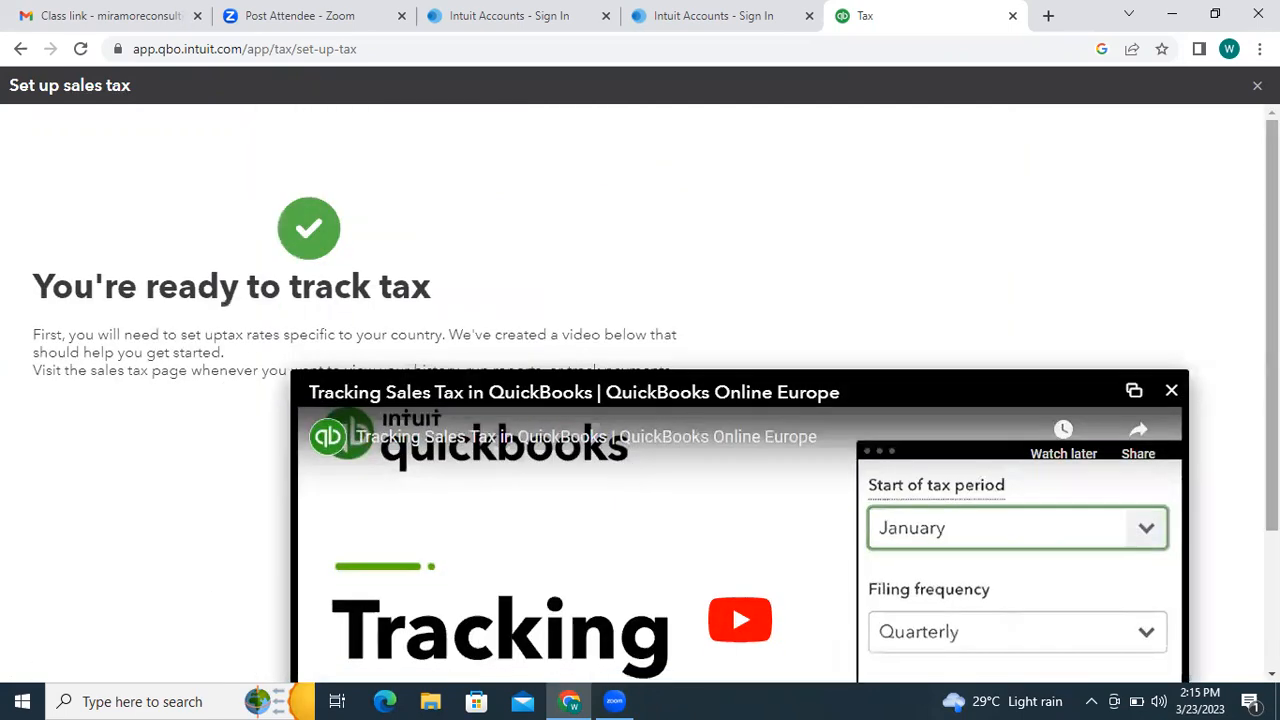
- Dismiss the tutorial video popup and close the Set up sales tax page, returning to the VAT home
{"action": "scroll", "coordinate": [1008, 298], "scroll_direction": "down", "scroll_amount": 1}
{"action": "scroll", "coordinate": [656, 400], "scroll_direction": "down", "scroll_amount": 3}
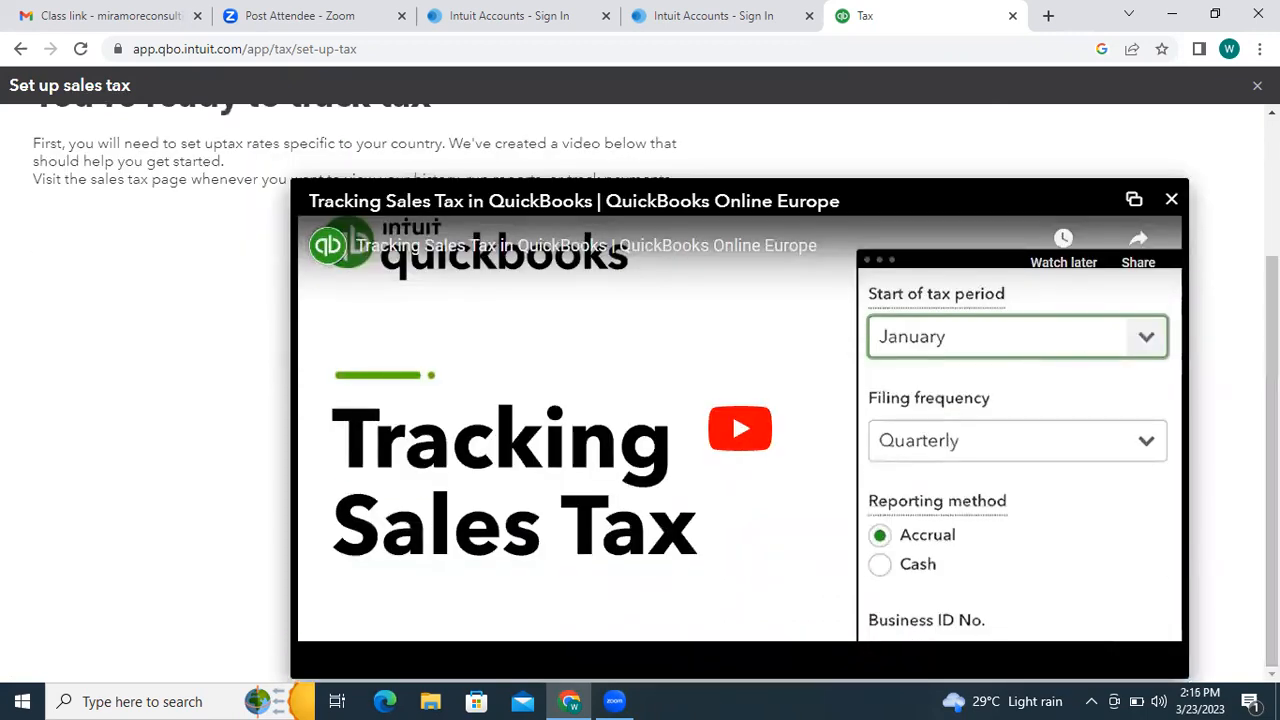
{"action": "scroll", "coordinate": [1133, 305], "scroll_direction": "up", "scroll_amount": 2}
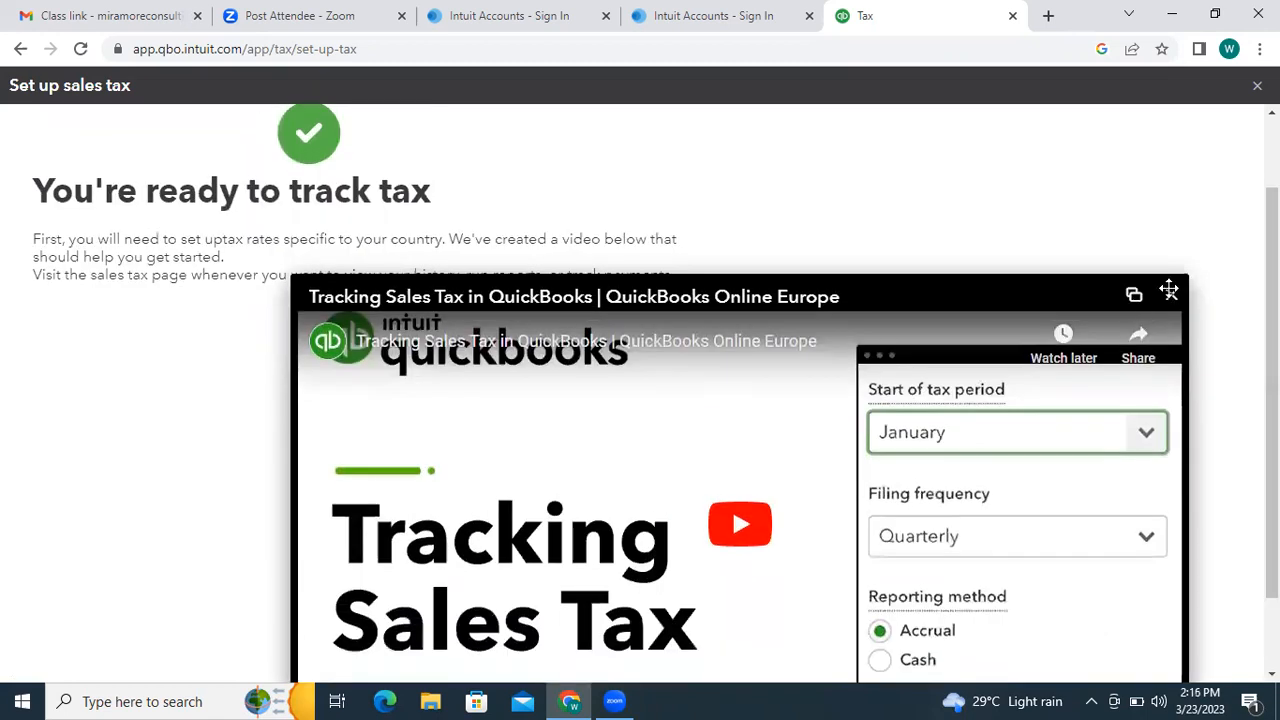
{"action": "left_click", "coordinate": [1172, 297]}
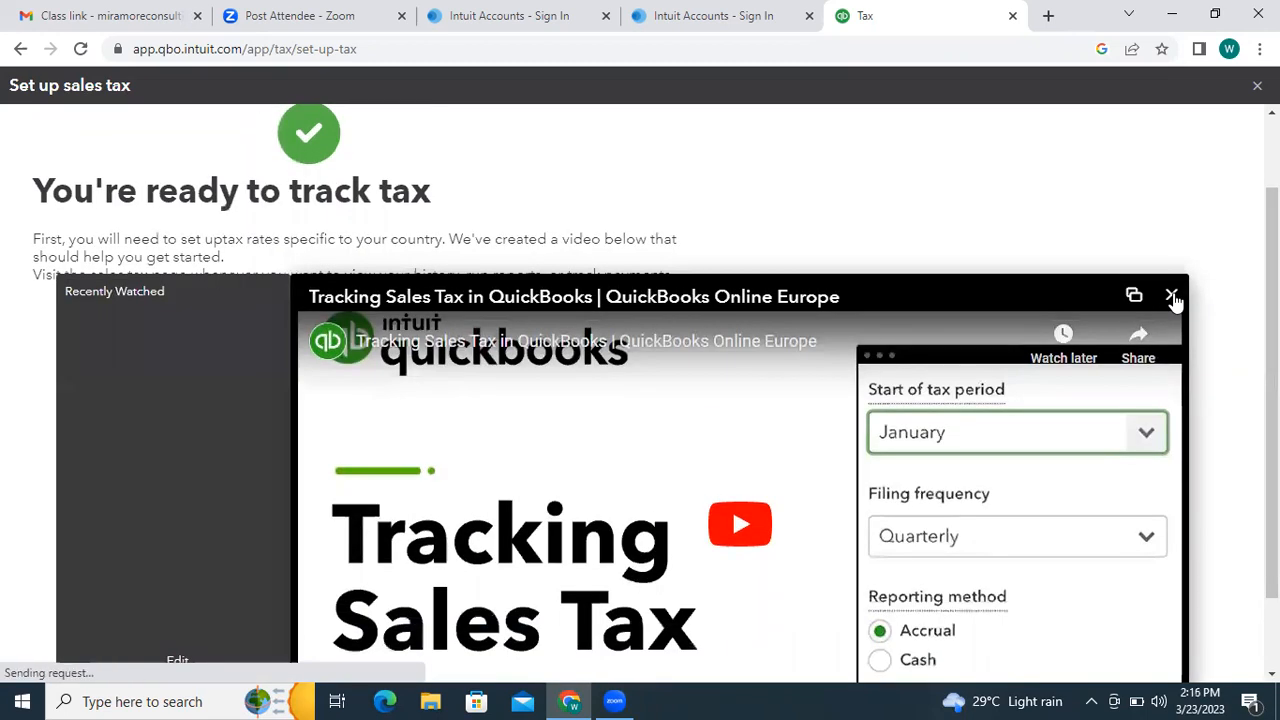
{"action": "scroll", "coordinate": [1175, 300], "scroll_direction": "down", "scroll_amount": 1}
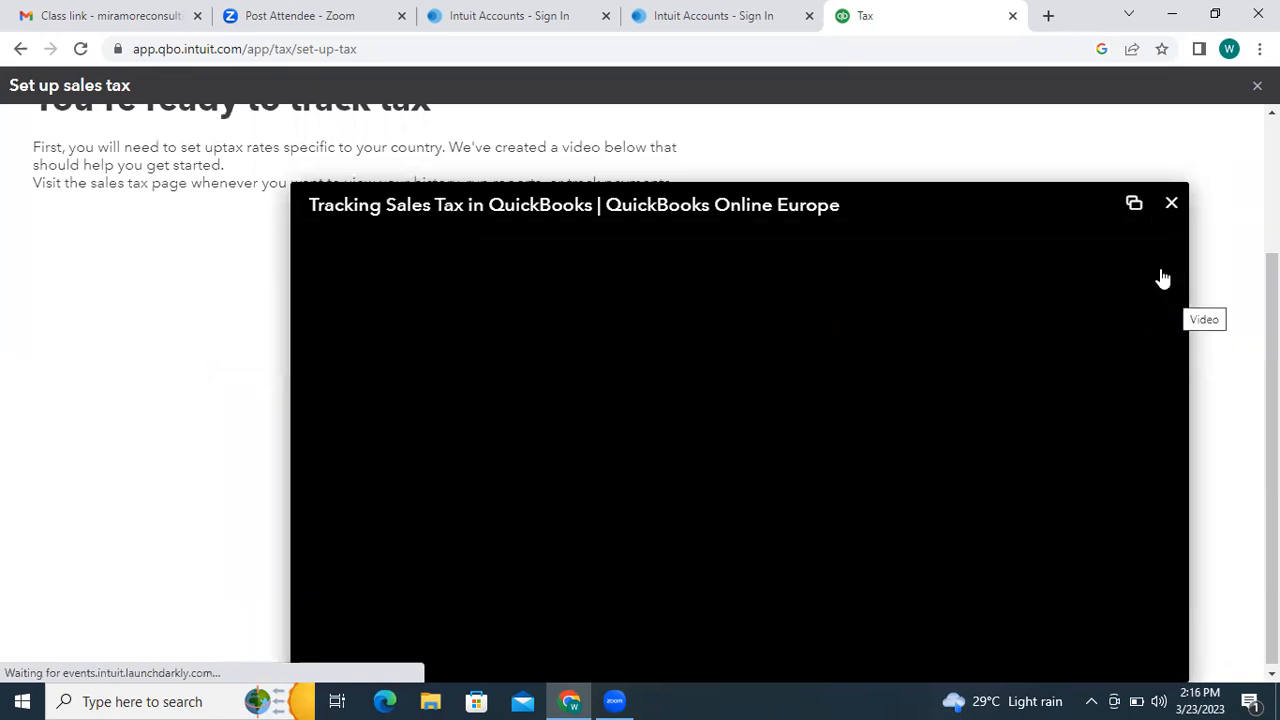
{"action": "left_click", "coordinate": [1172, 206]}
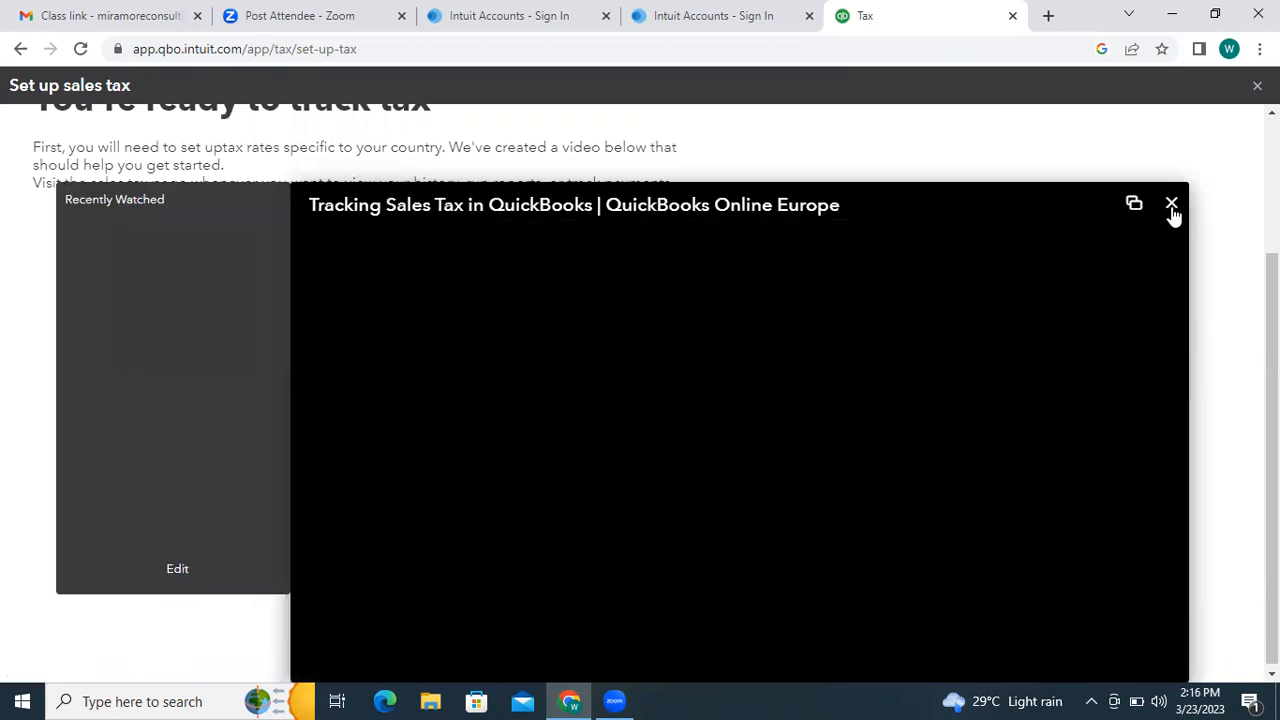
{"action": "left_click", "coordinate": [1172, 207]}
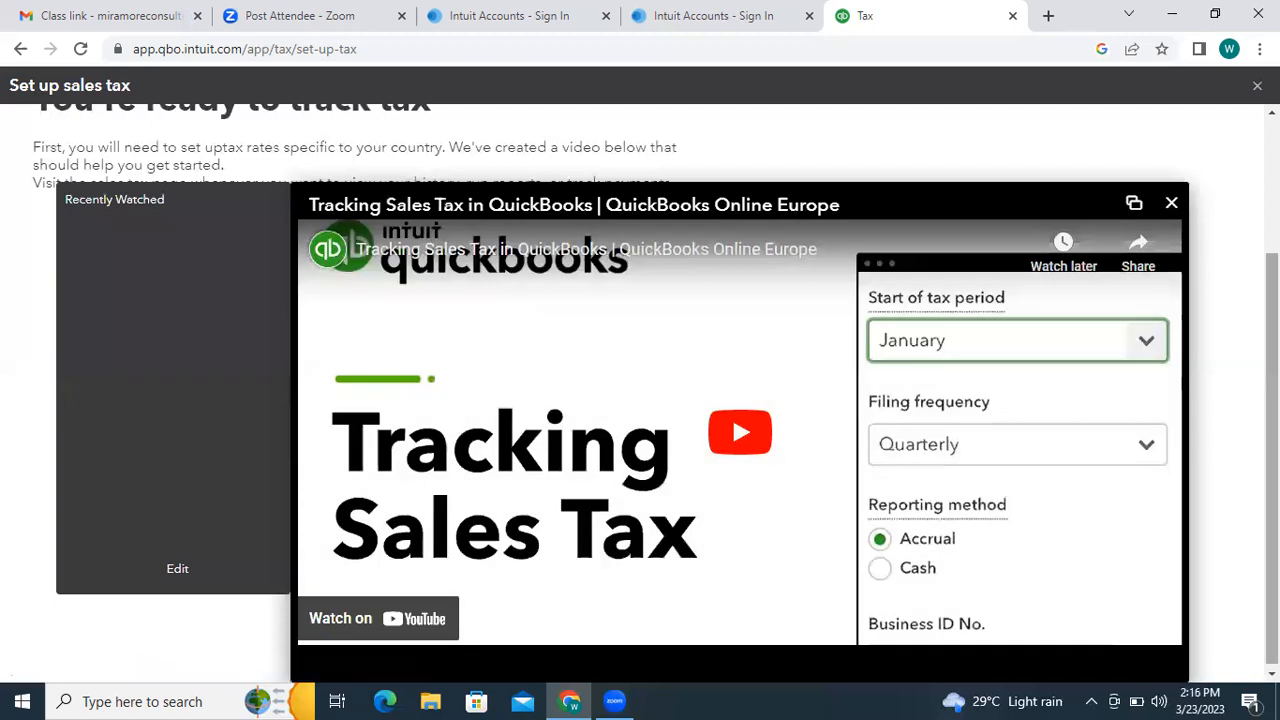
{"action": "left_click_drag", "start_coordinate": [1272, 420], "coordinate": [1272, 432]}
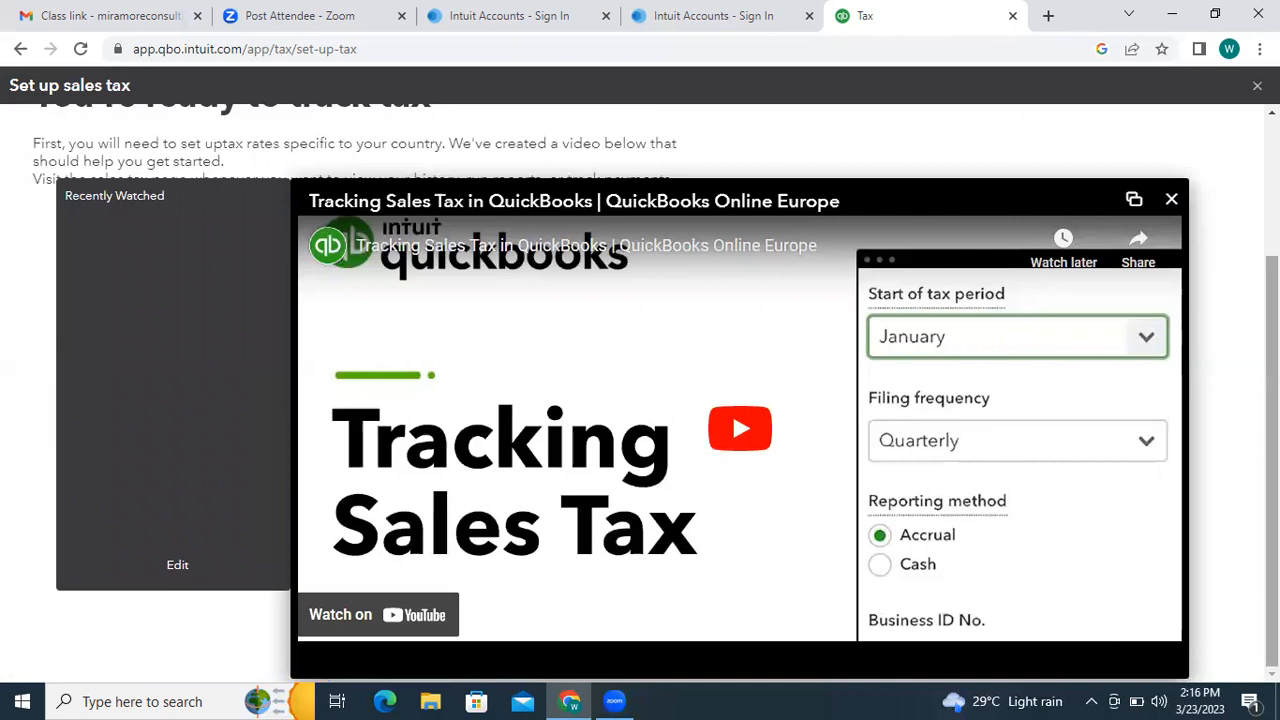
{"action": "scroll", "coordinate": [655, 395], "scroll_direction": "up", "scroll_amount": 2}
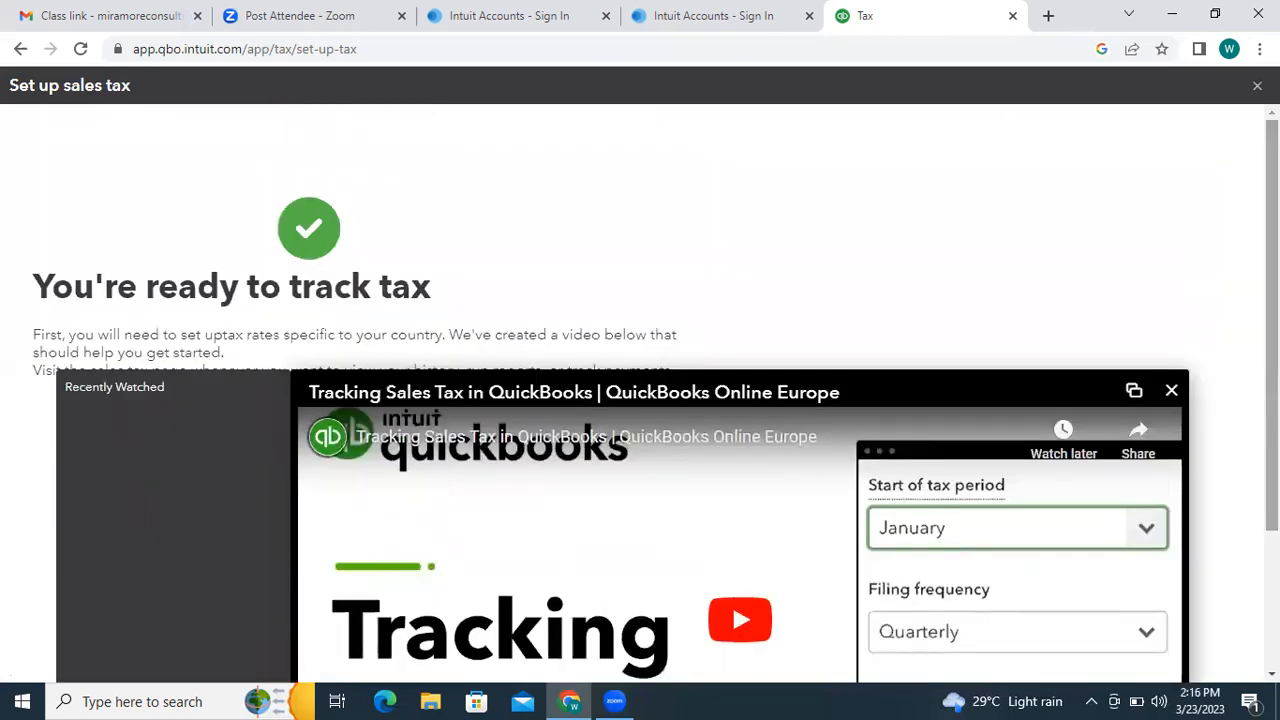
{"action": "left_click", "coordinate": [1257, 86]}
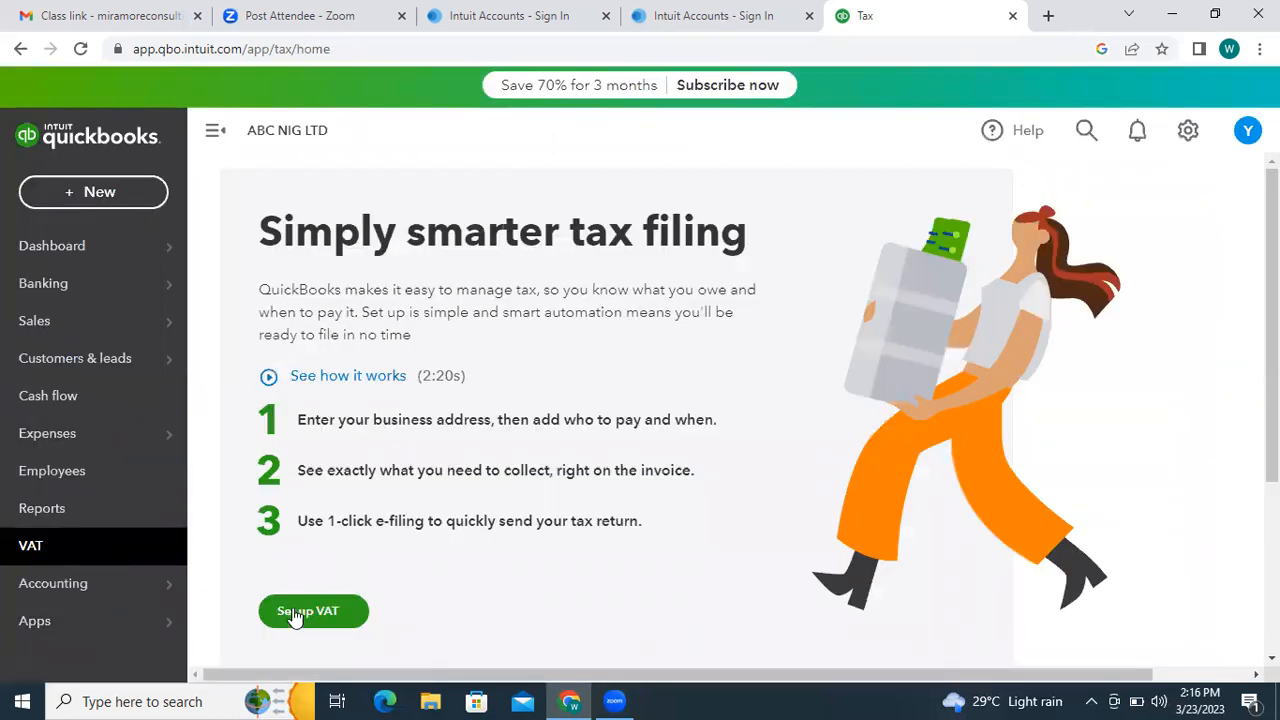
- Restart VAT setup choosing 'I'll set up tax codes myself', enter the VAT number and TIN, and submit
{"action": "left_click", "coordinate": [295, 613]}
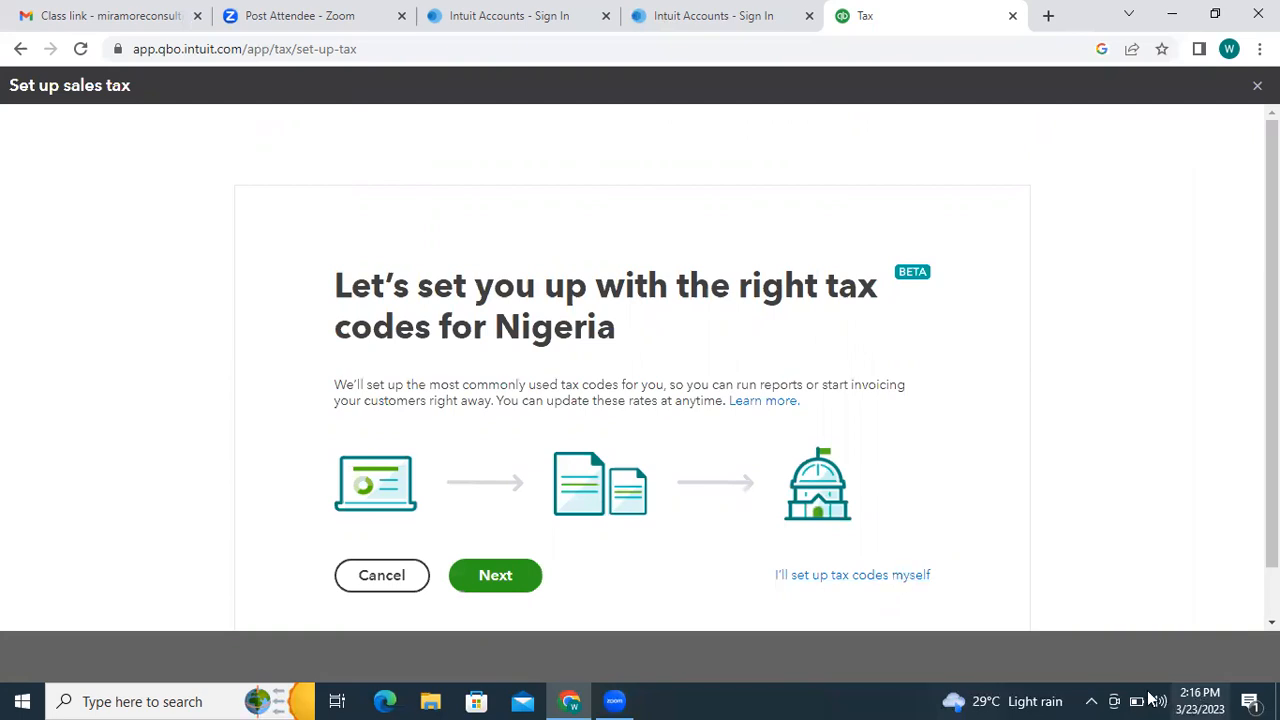
{"action": "left_click", "coordinate": [858, 574]}
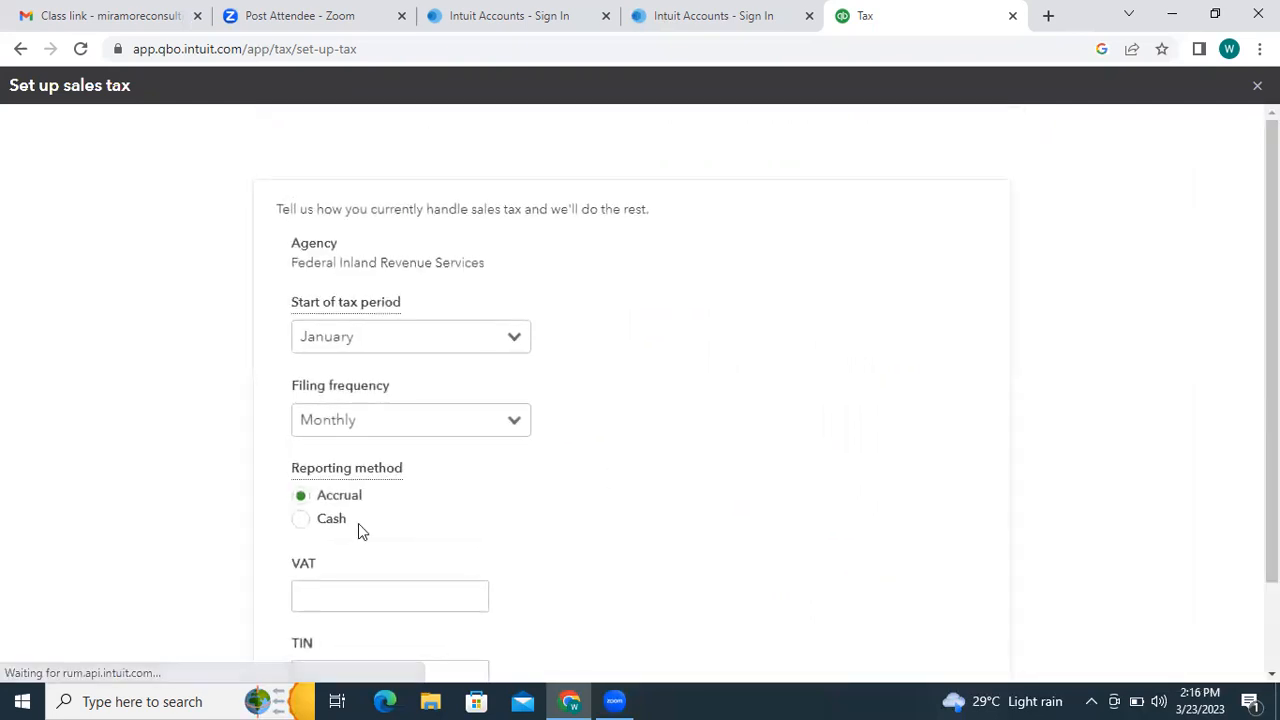
{"action": "left_click", "coordinate": [352, 594]}
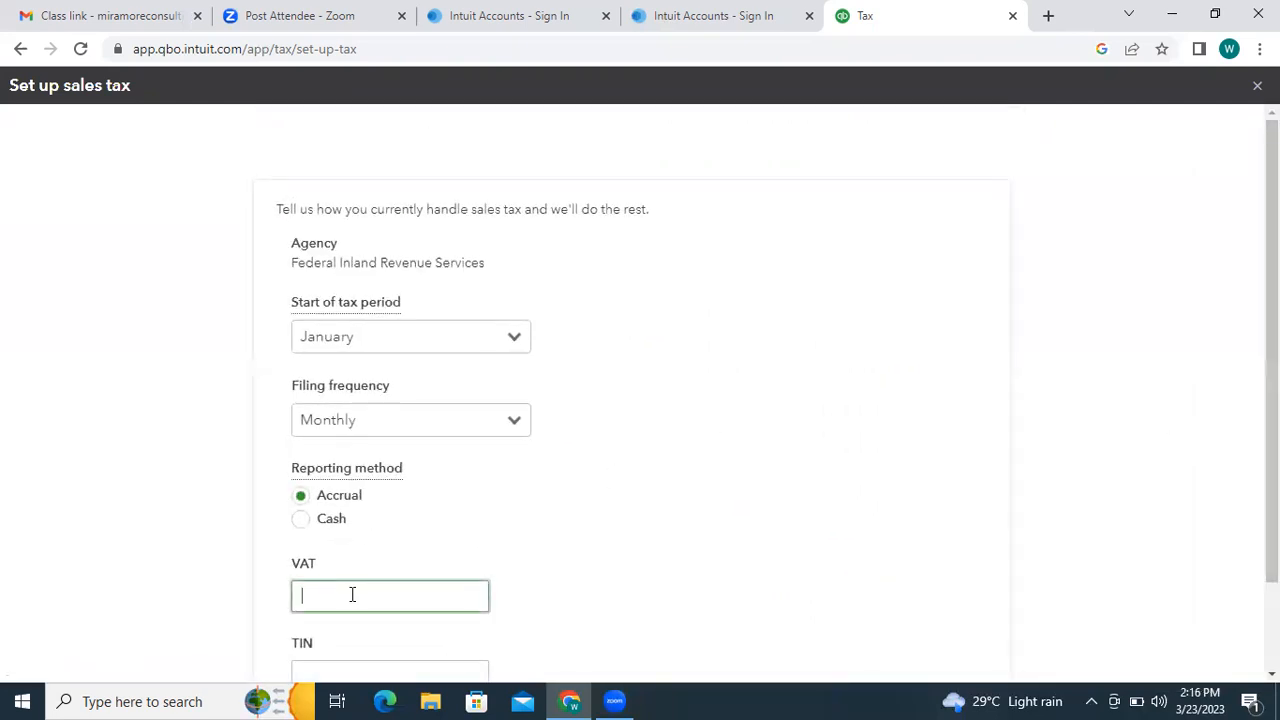
{"action": "type", "text": "444"}
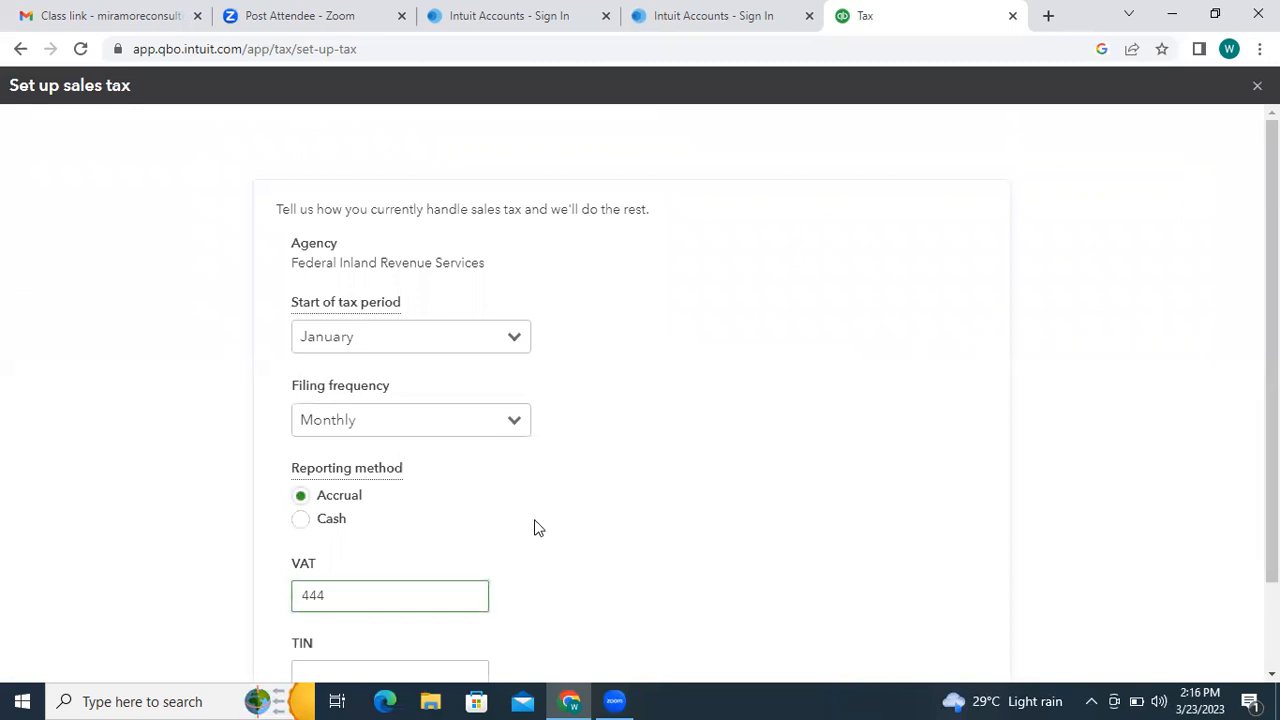
{"action": "left_click_drag", "start_coordinate": [1272, 340], "coordinate": [1272, 424]}
{"action": "left_click", "coordinate": [329, 585]}
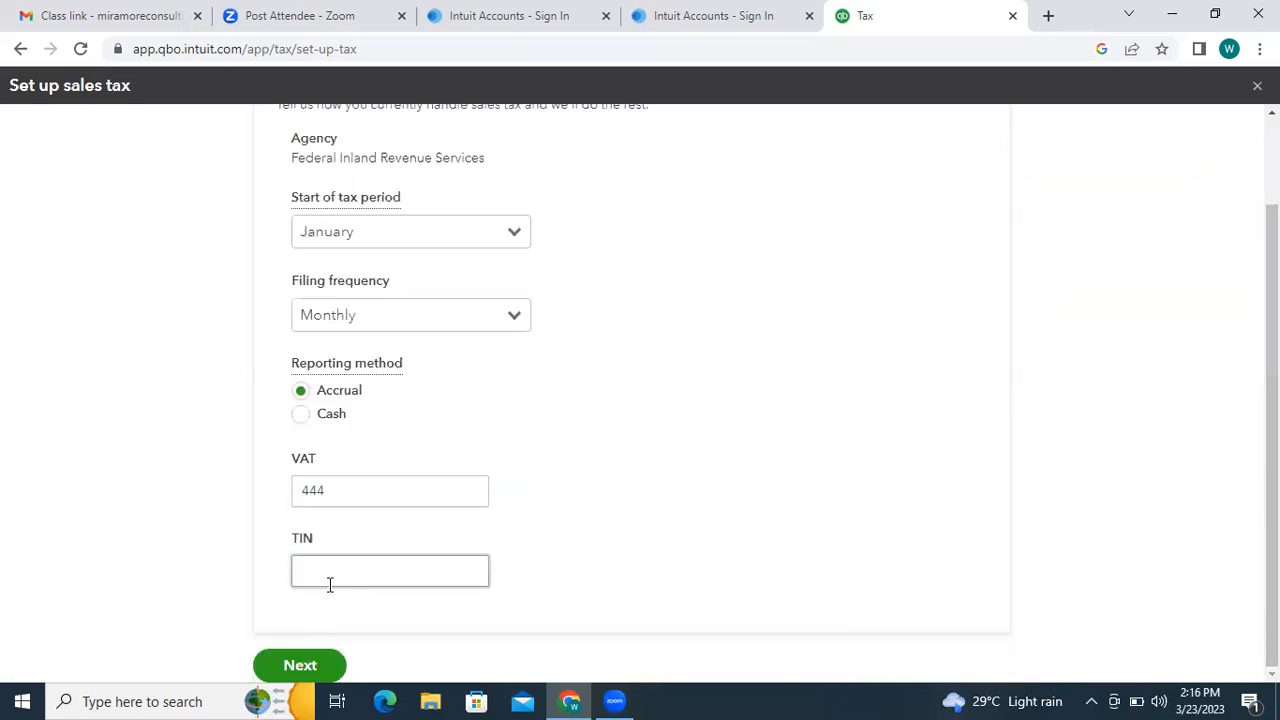
{"action": "type", "text": "44"}
{"action": "left_click", "coordinate": [272, 660]}
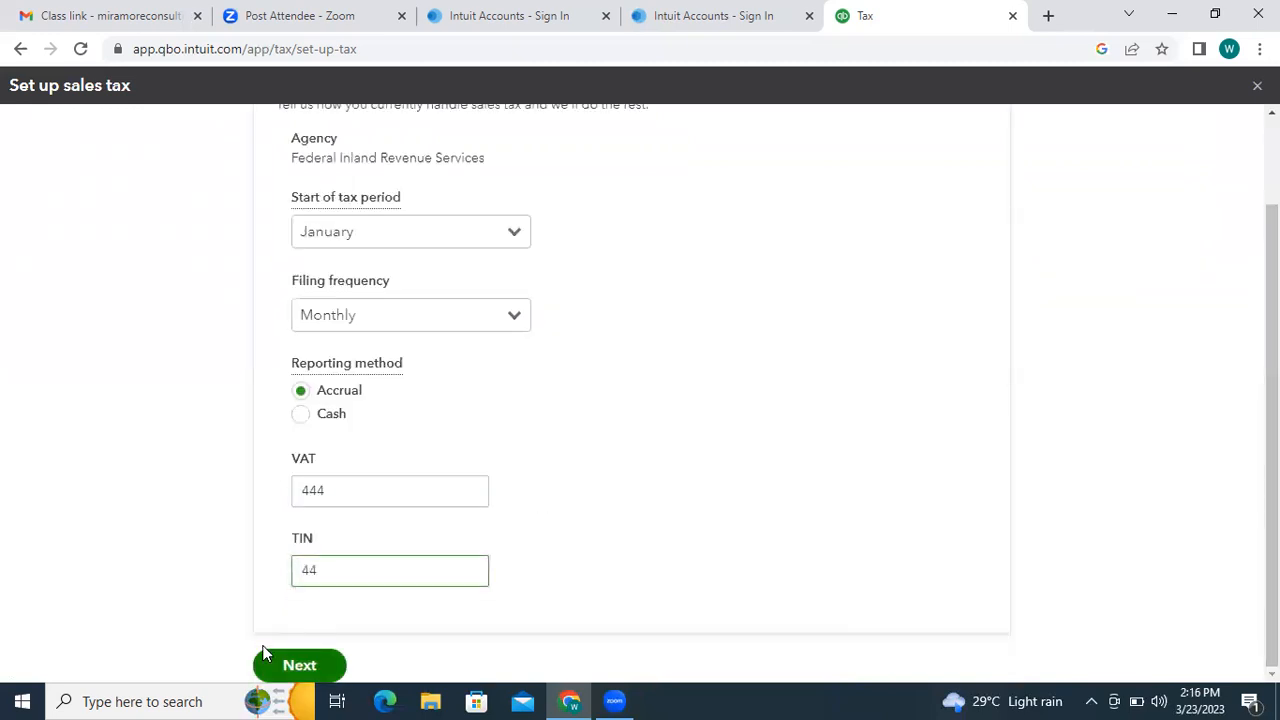
{"action": "scroll", "coordinate": [620, 515], "scroll_direction": "down", "scroll_amount": 1}
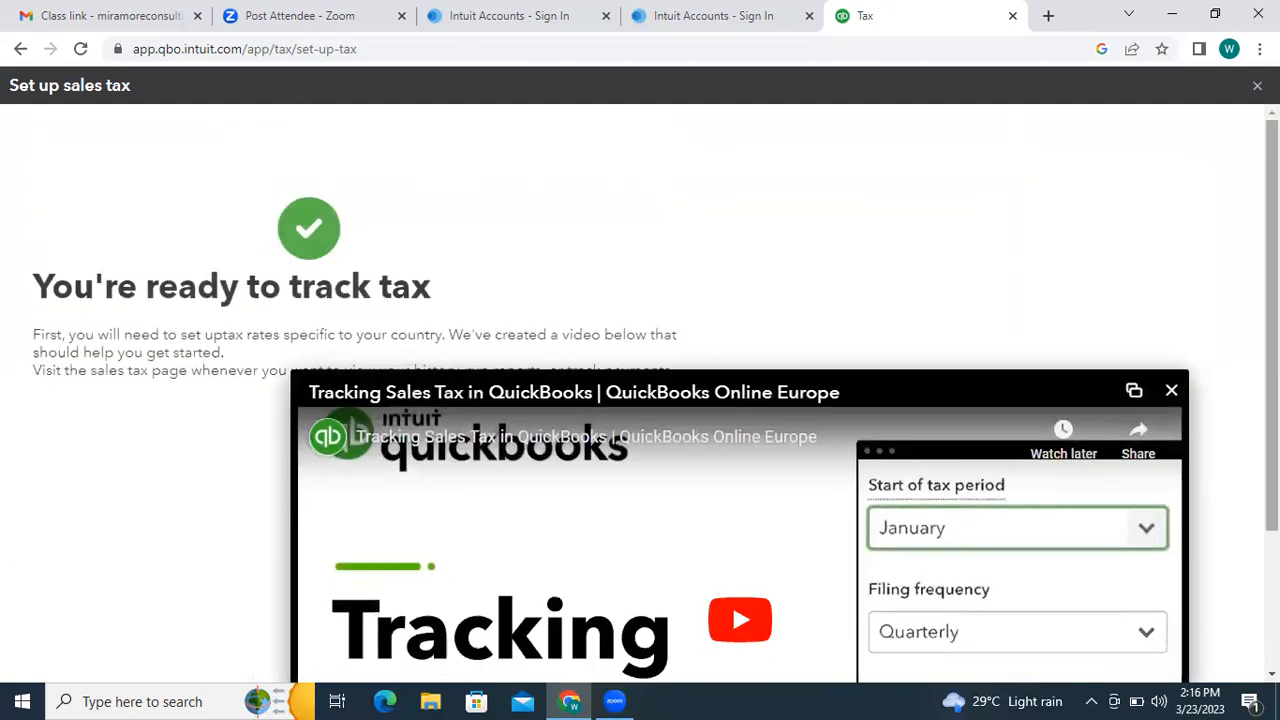
- Confirm the finished setup to reach the Tax page showing the 01/01/2023–01/31/2023 open return
{"action": "left_click_drag", "start_coordinate": [503, 385], "coordinate": [543, 457]}
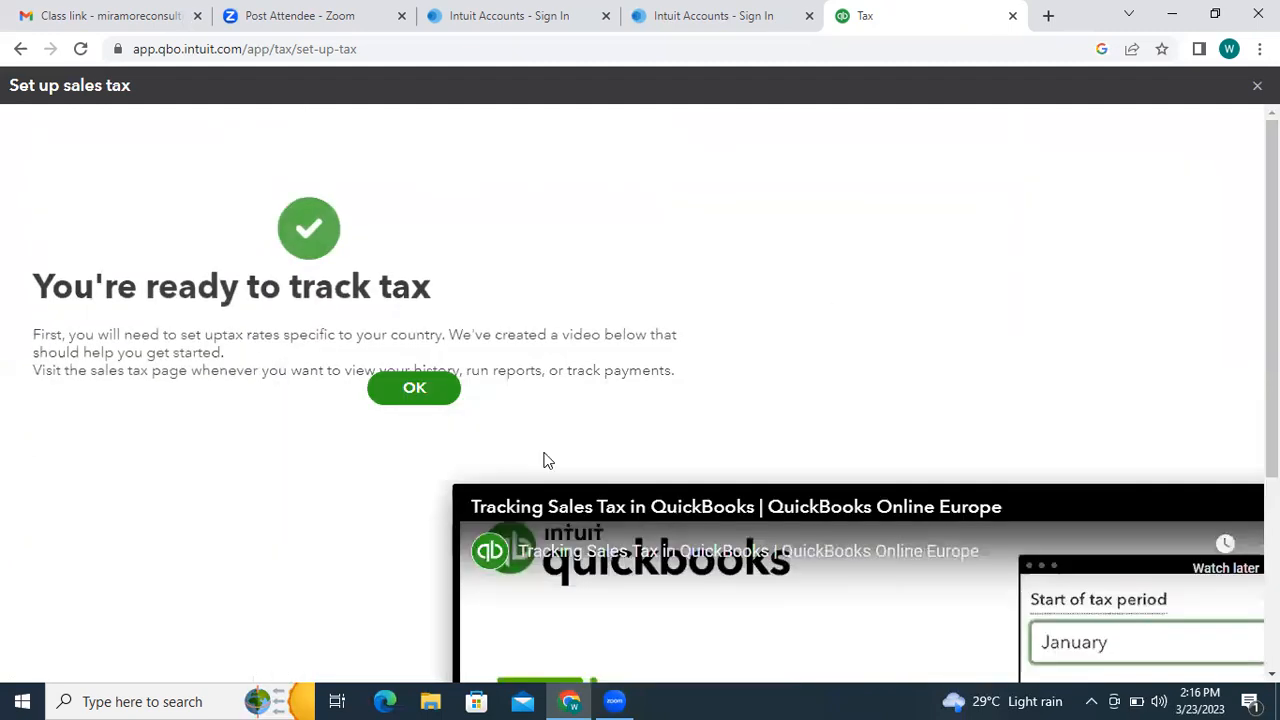
{"action": "left_click", "coordinate": [411, 390]}
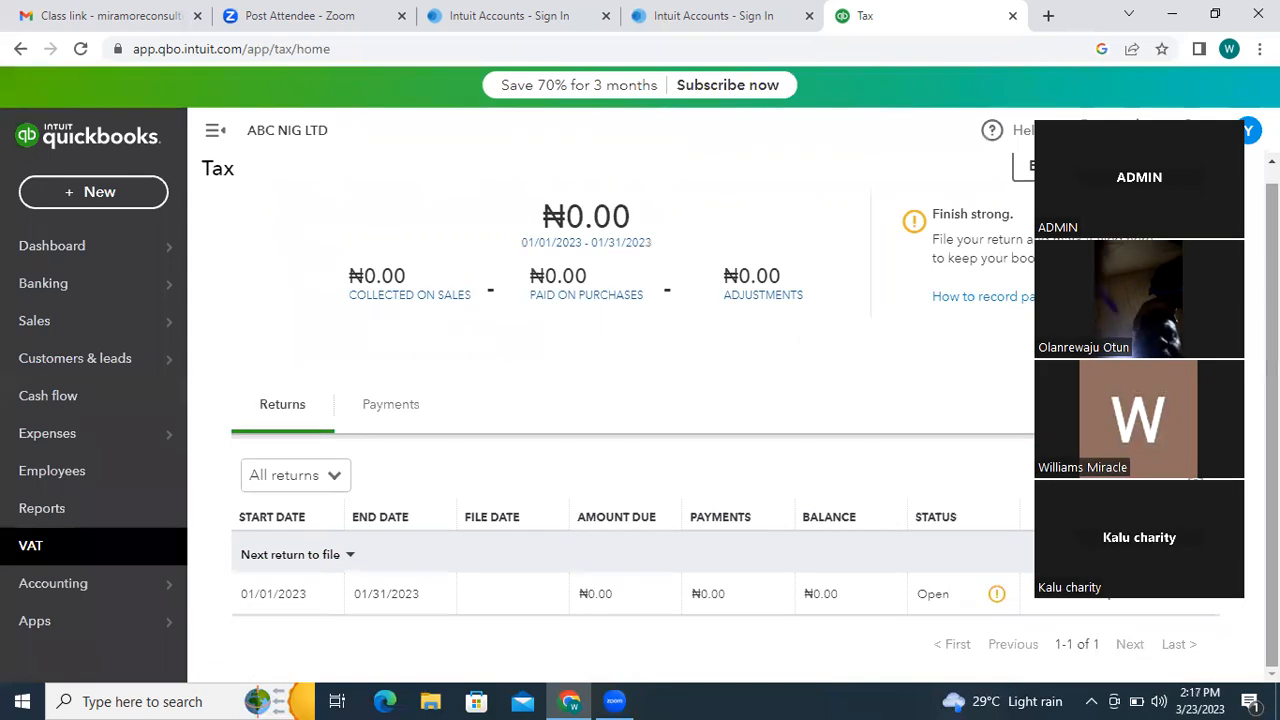
{"action": "scroll", "coordinate": [613, 258], "scroll_direction": "down", "scroll_amount": 1}
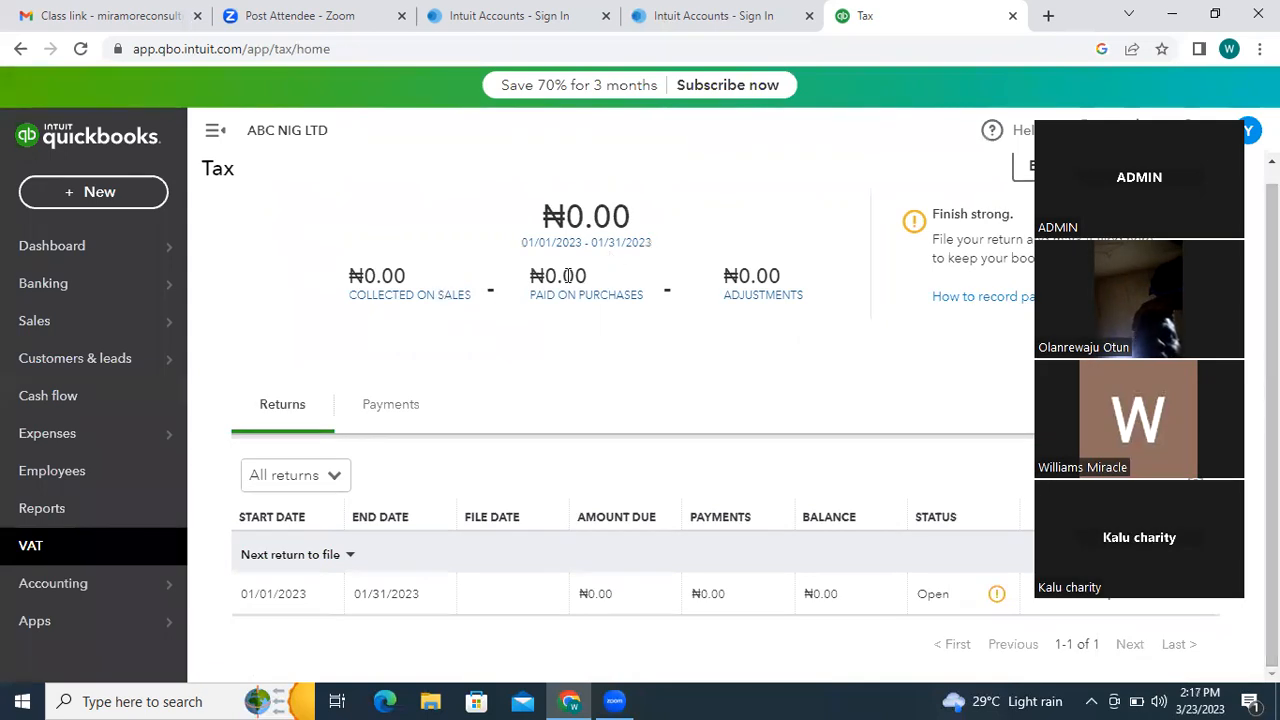
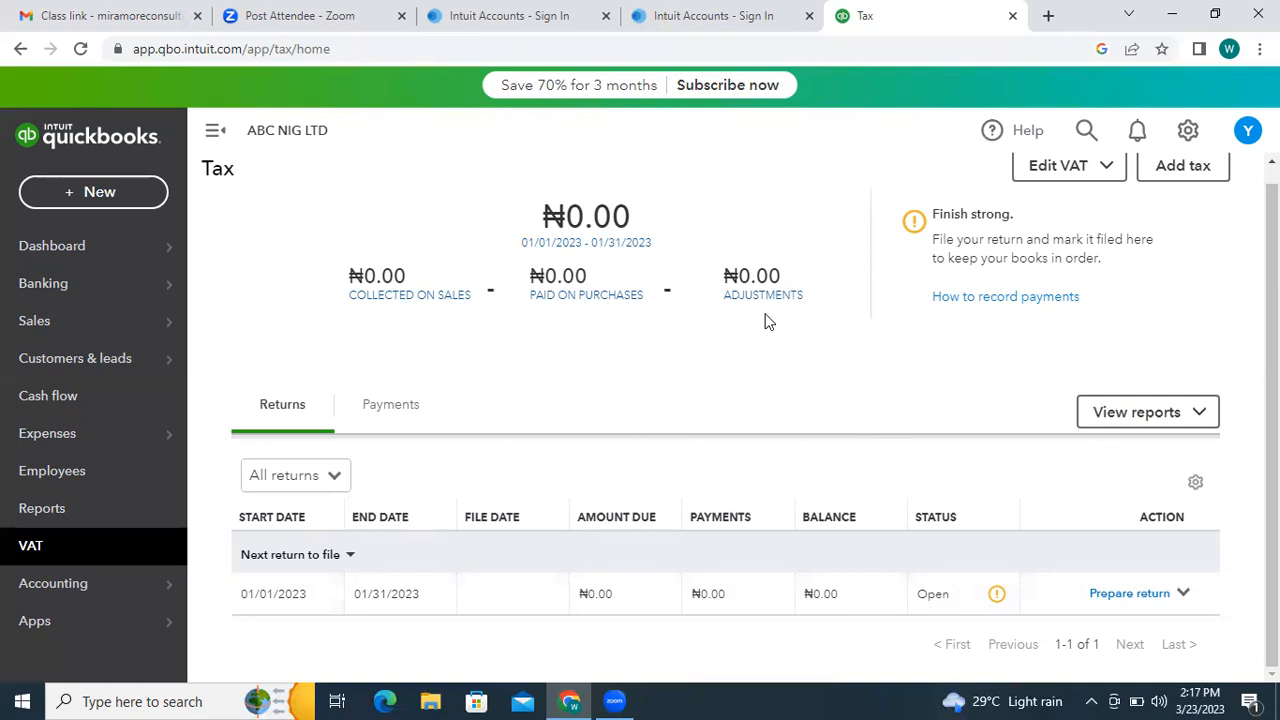
- Open the Add tax panel offering Tax rate, Group rate and Custom tax options
{"action": "left_click", "coordinate": [1182, 168]}
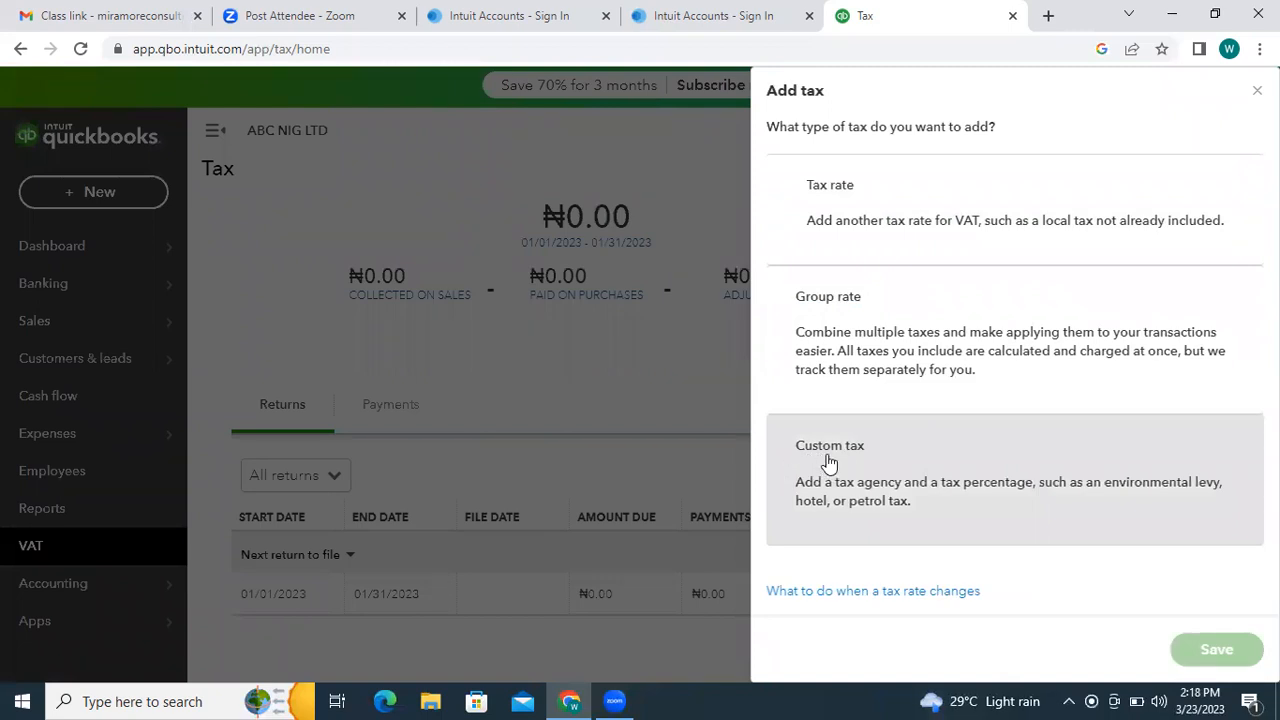
- Review the Custom tax form fields, then close the panel without saving
{"action": "left_click", "coordinate": [892, 454]}
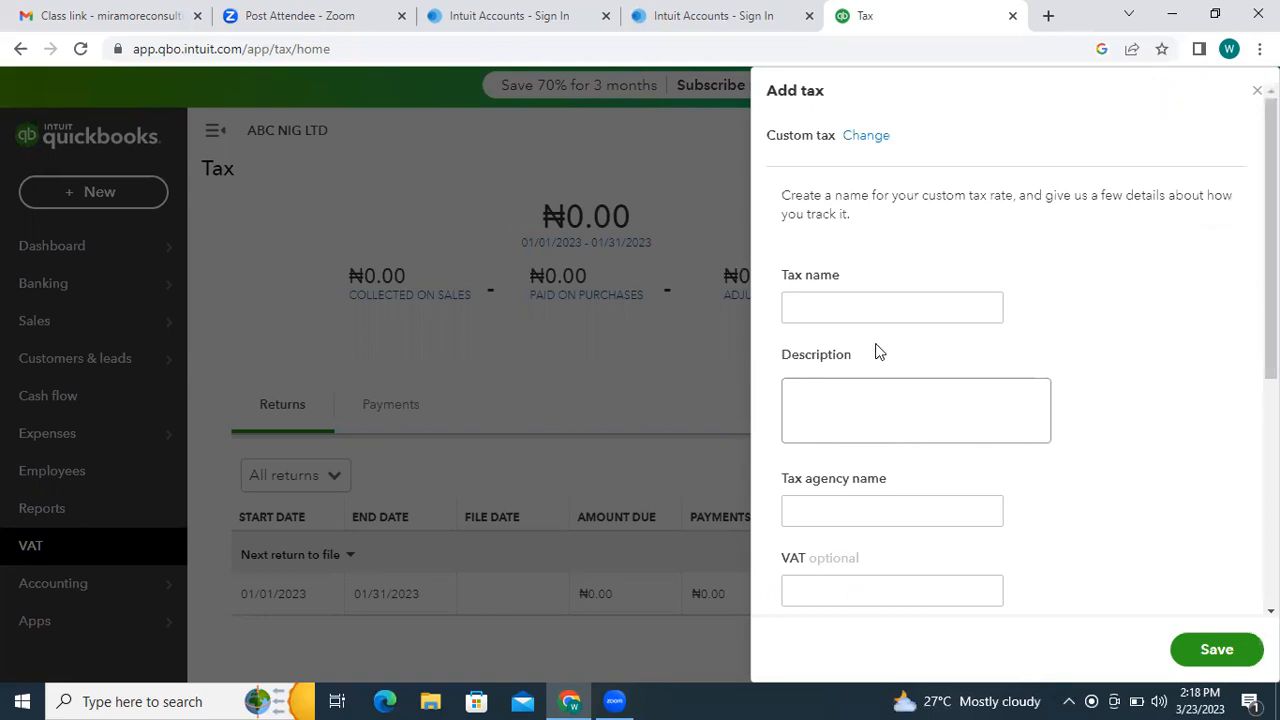
{"action": "left_click", "coordinate": [862, 311]}
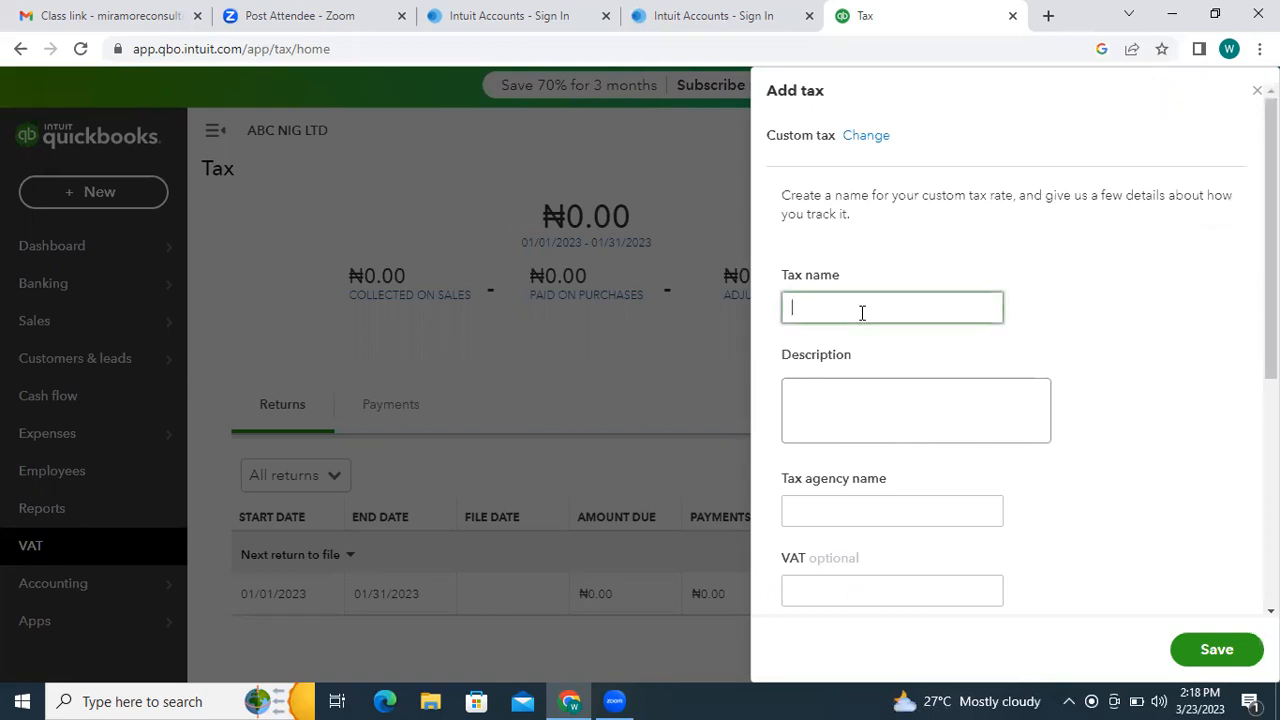
{"action": "left_click_drag", "start_coordinate": [1278, 215], "coordinate": [1271, 335]}
{"action": "left_click", "coordinate": [1205, 277]}
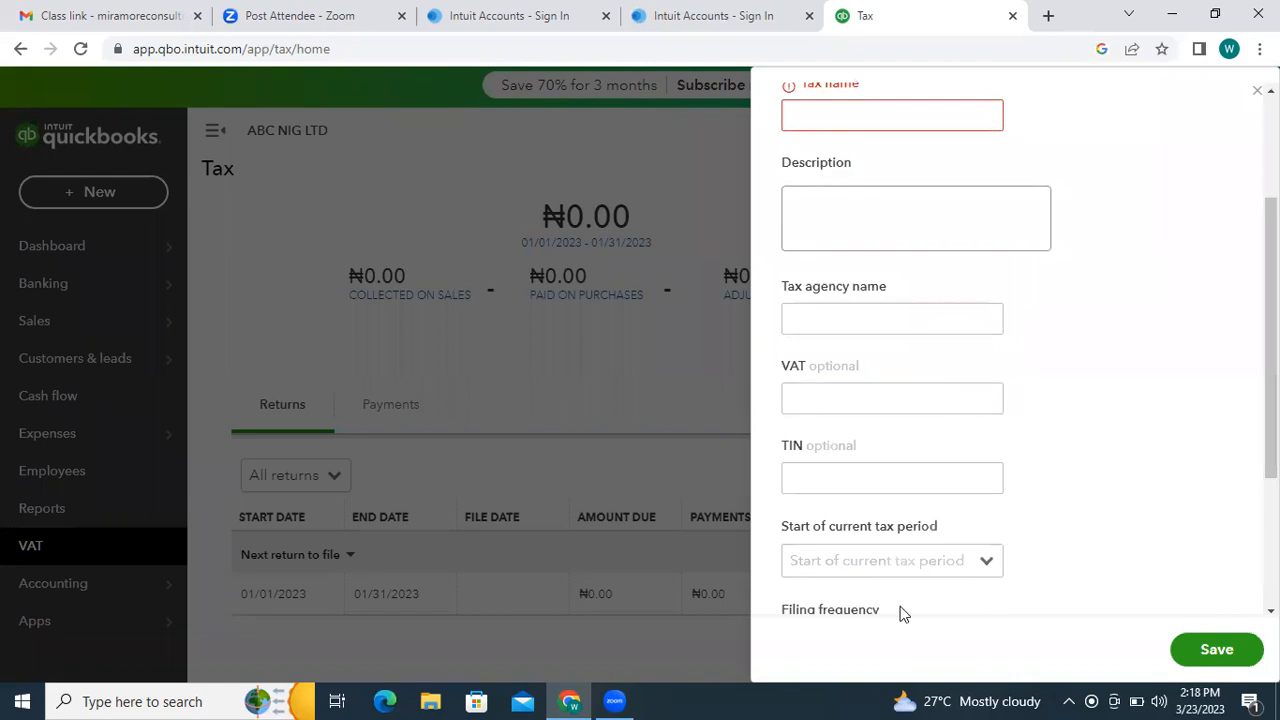
{"action": "left_click_drag", "start_coordinate": [1271, 335], "coordinate": [1271, 463]}
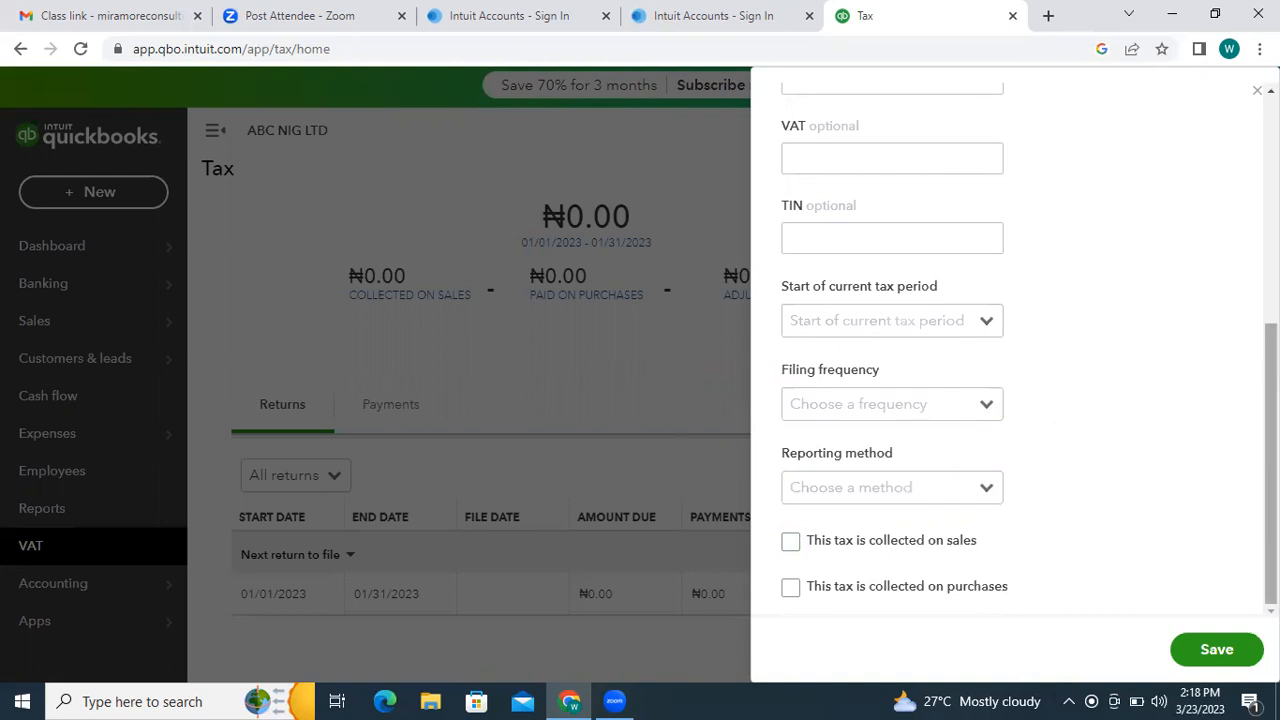
{"action": "scroll", "coordinate": [1010, 380], "scroll_direction": "up", "scroll_amount": 5}
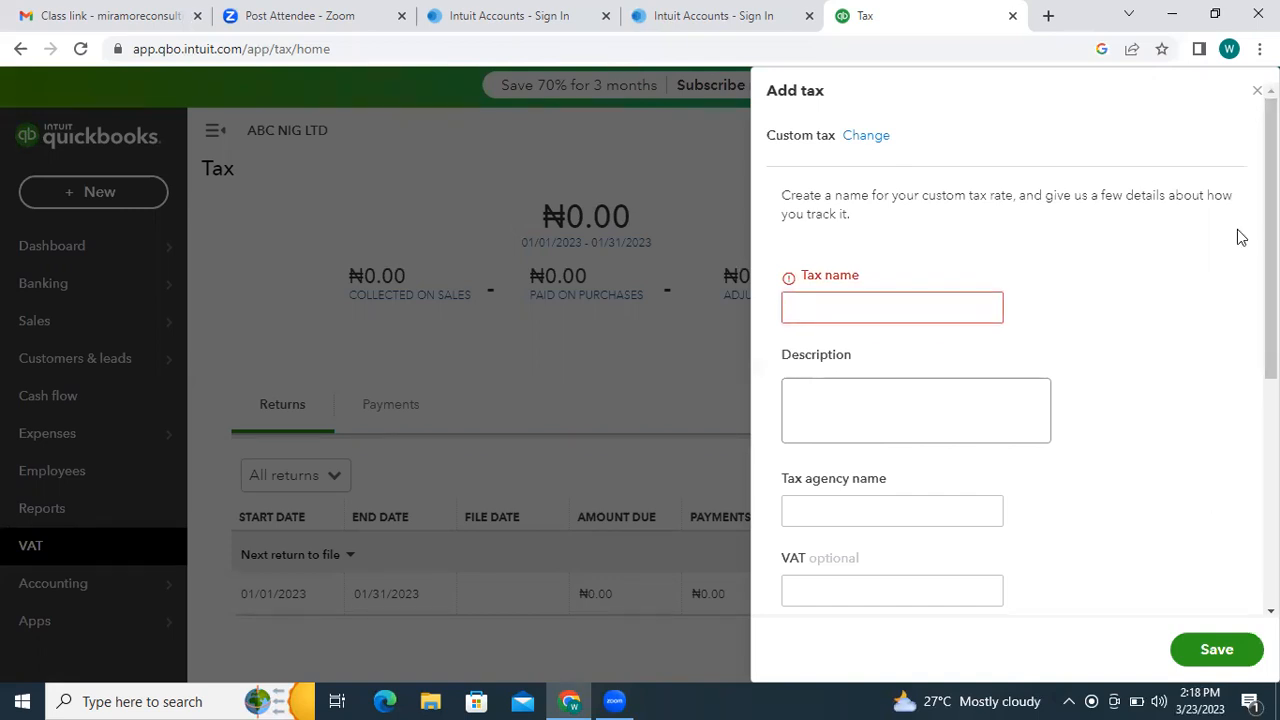
{"action": "left_click", "coordinate": [1257, 90]}
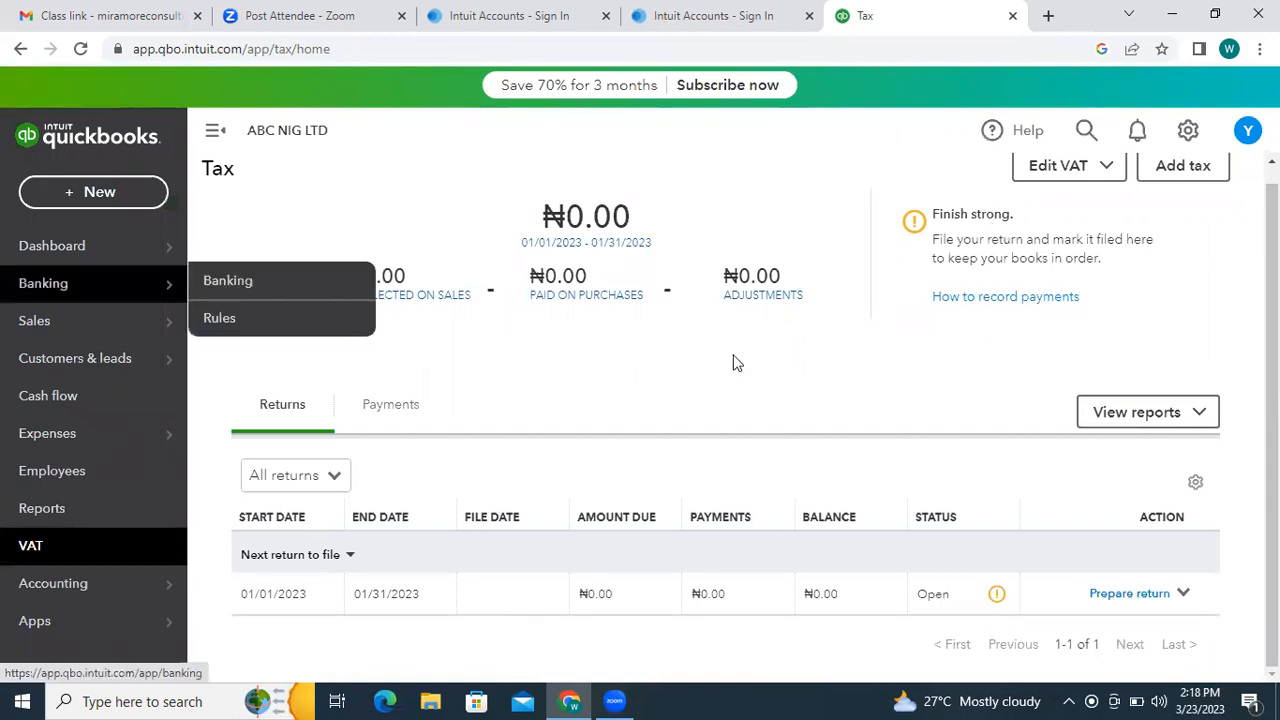
{"action": "scroll", "coordinate": [403, 343], "scroll_direction": "up", "scroll_amount": 1}
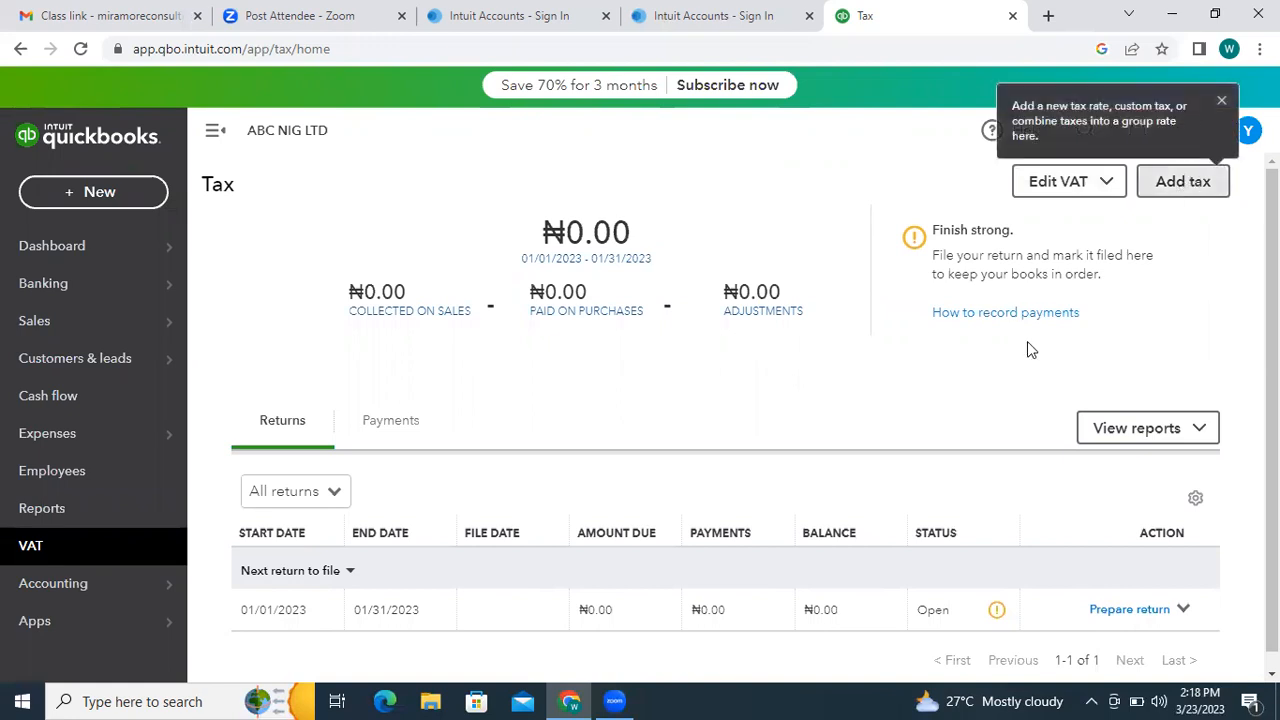
{"action": "left_click", "coordinate": [1200, 430]}
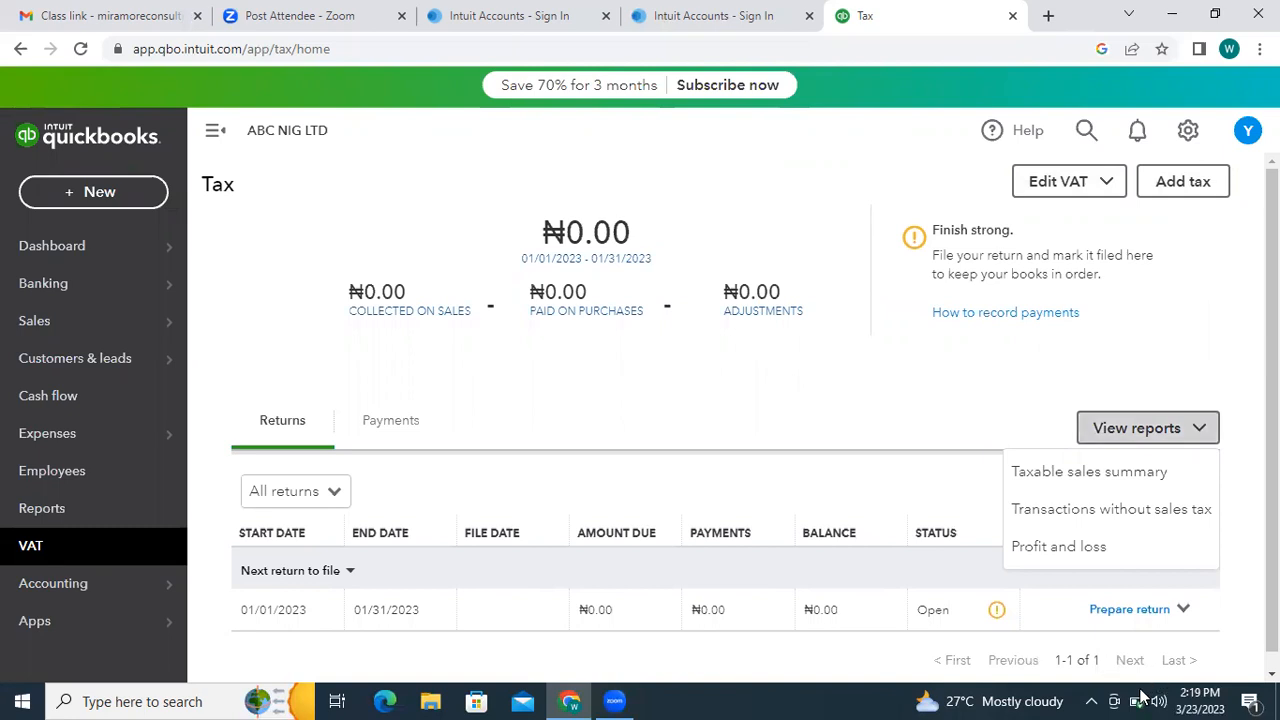
{"action": "mouse_move", "coordinate": [1139, 700]}
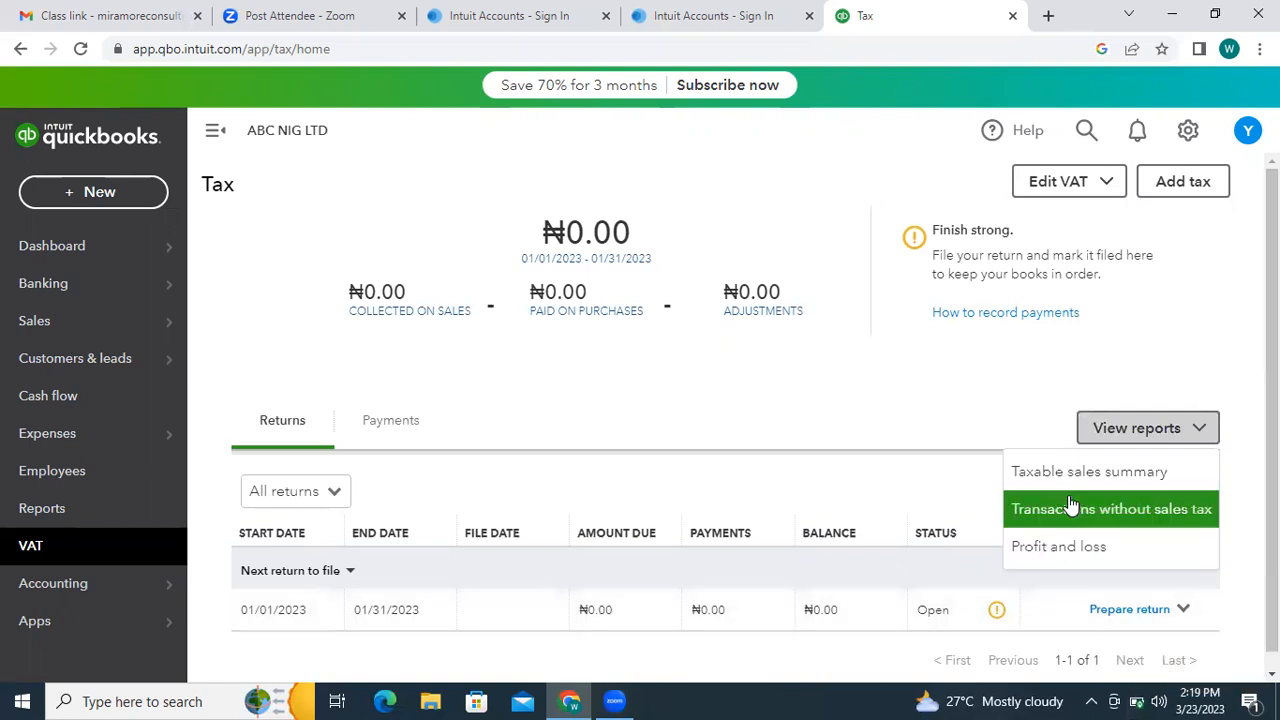
{"action": "left_click", "coordinate": [448, 374]}
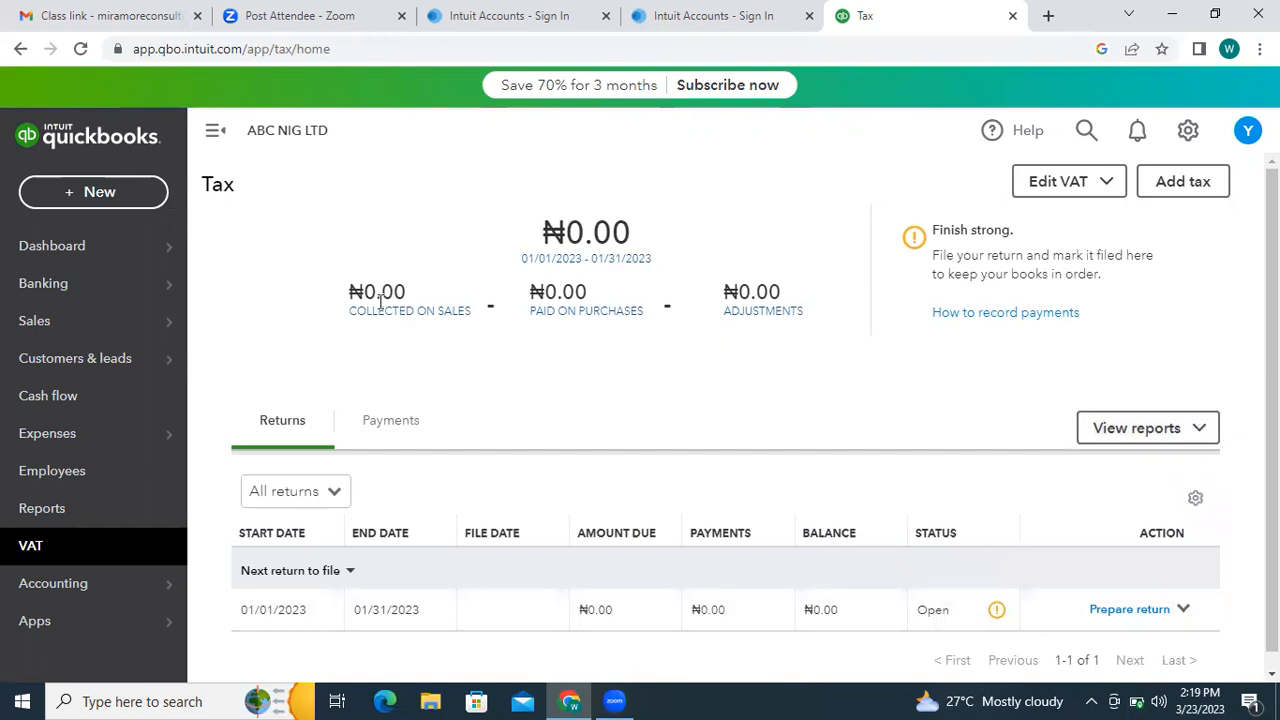
{"action": "left_click", "coordinate": [1202, 429]}
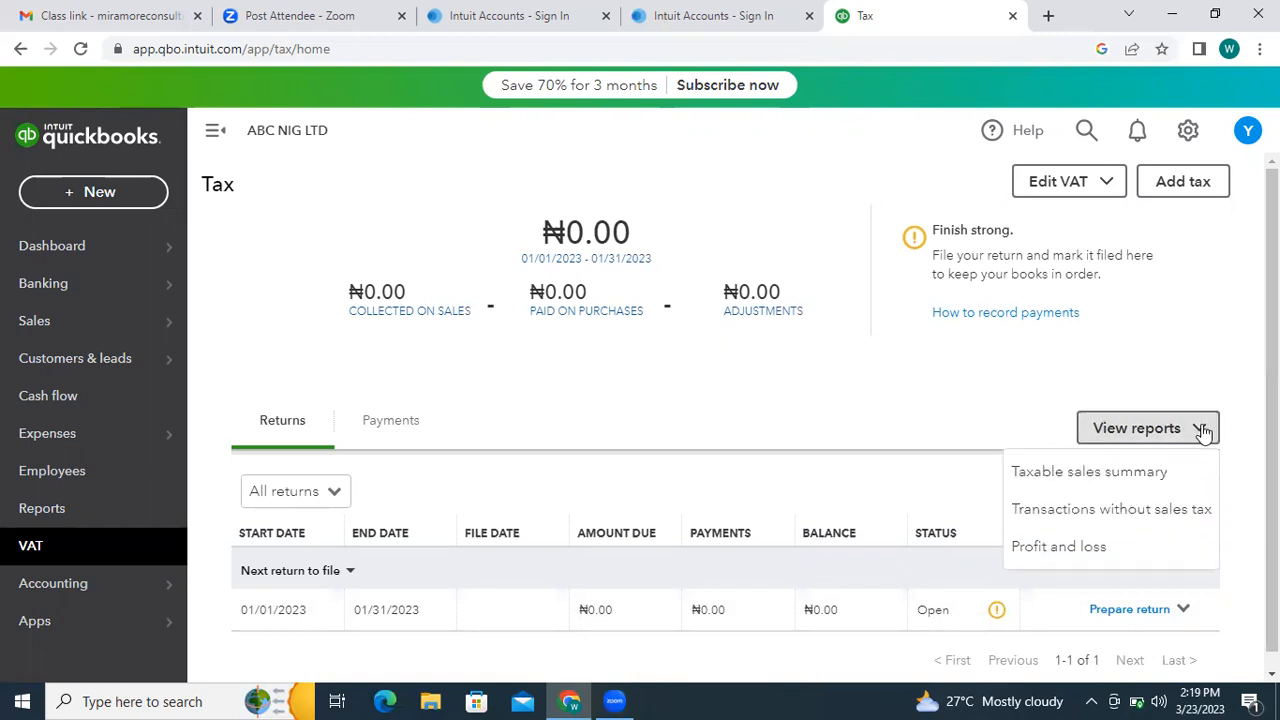
{"action": "left_click", "coordinate": [866, 390]}
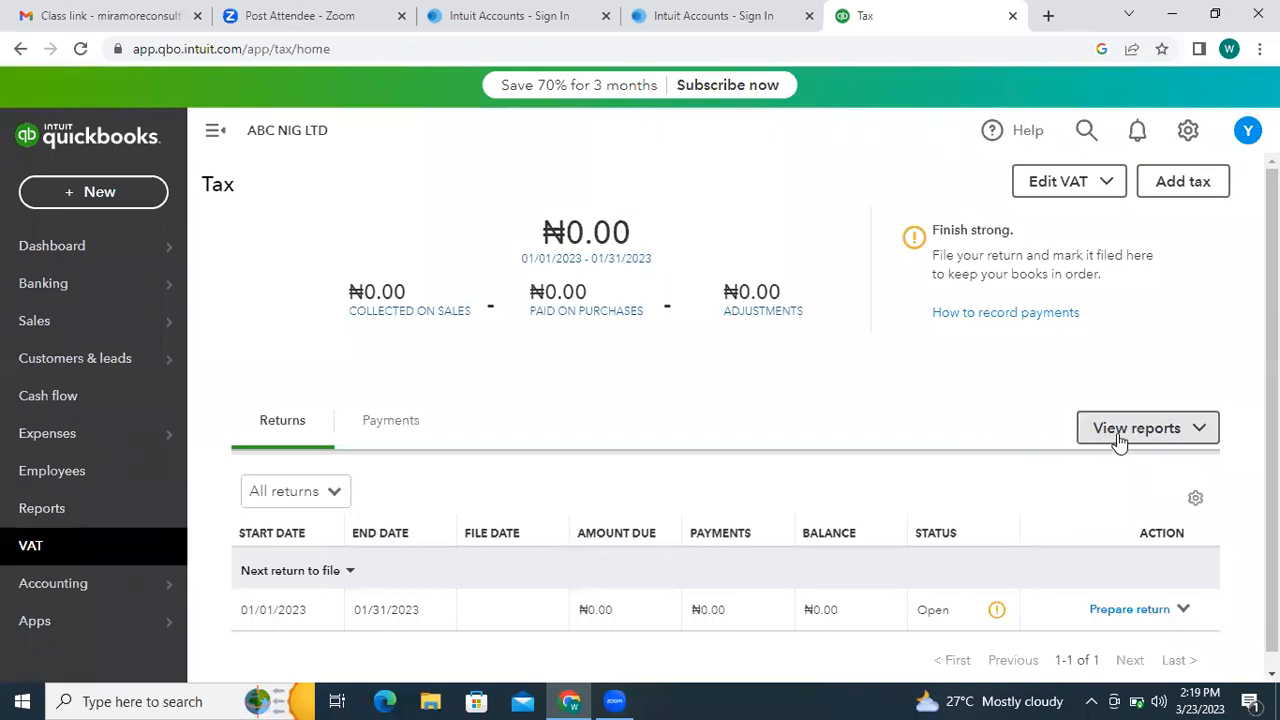
{"action": "left_click", "coordinate": [1197, 437]}
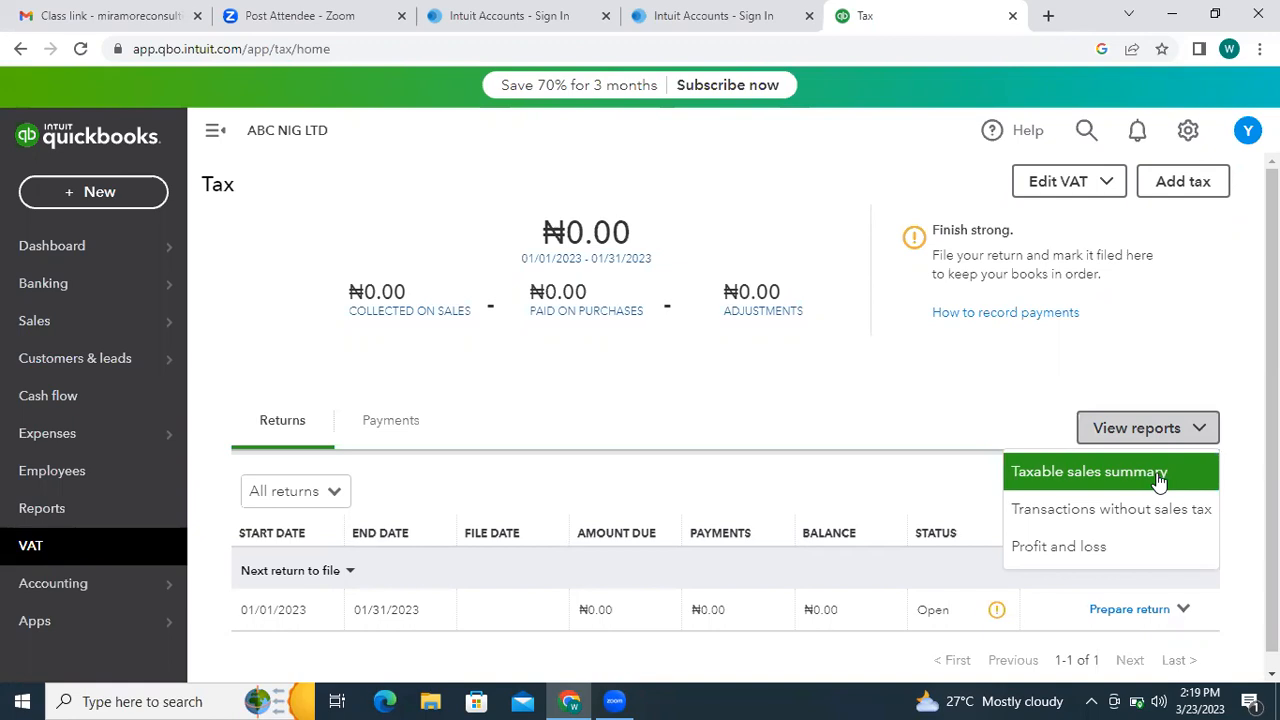
{"action": "left_click", "coordinate": [924, 508]}
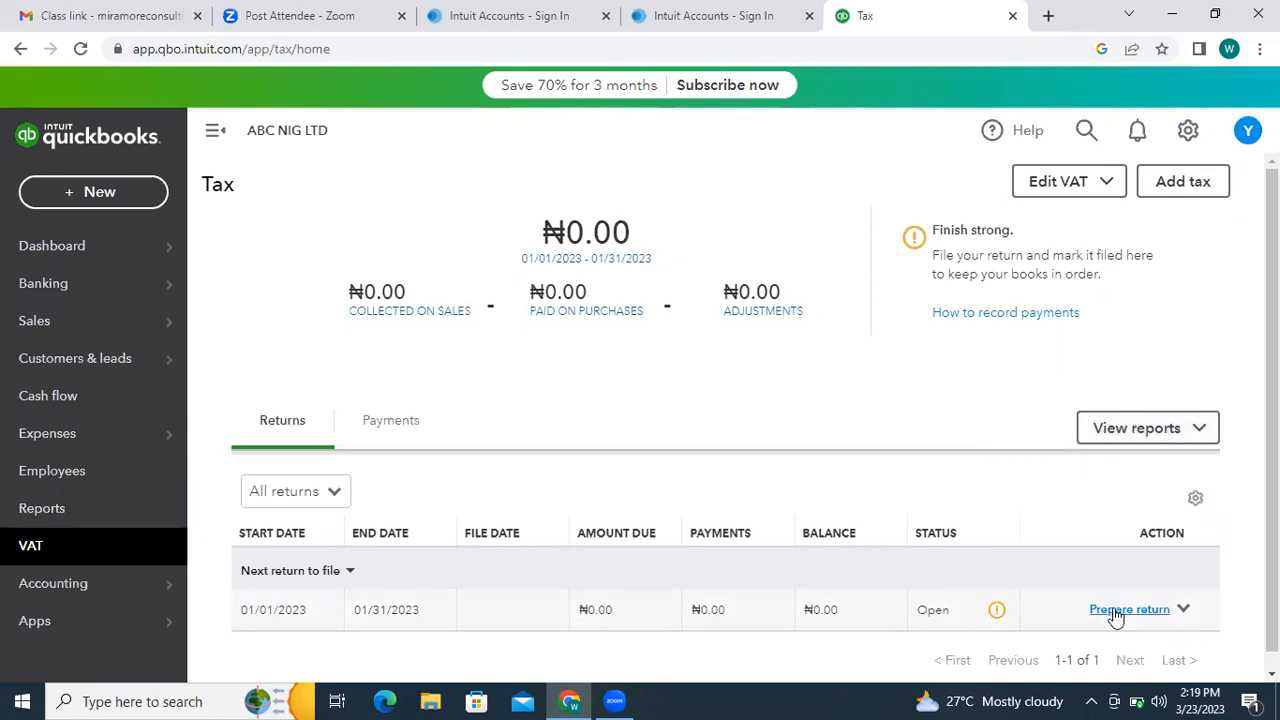
- View VAT details for the 01/01/2023–01/31/2023 return and scroll through the form
{"action": "left_click", "coordinate": [1183, 612]}
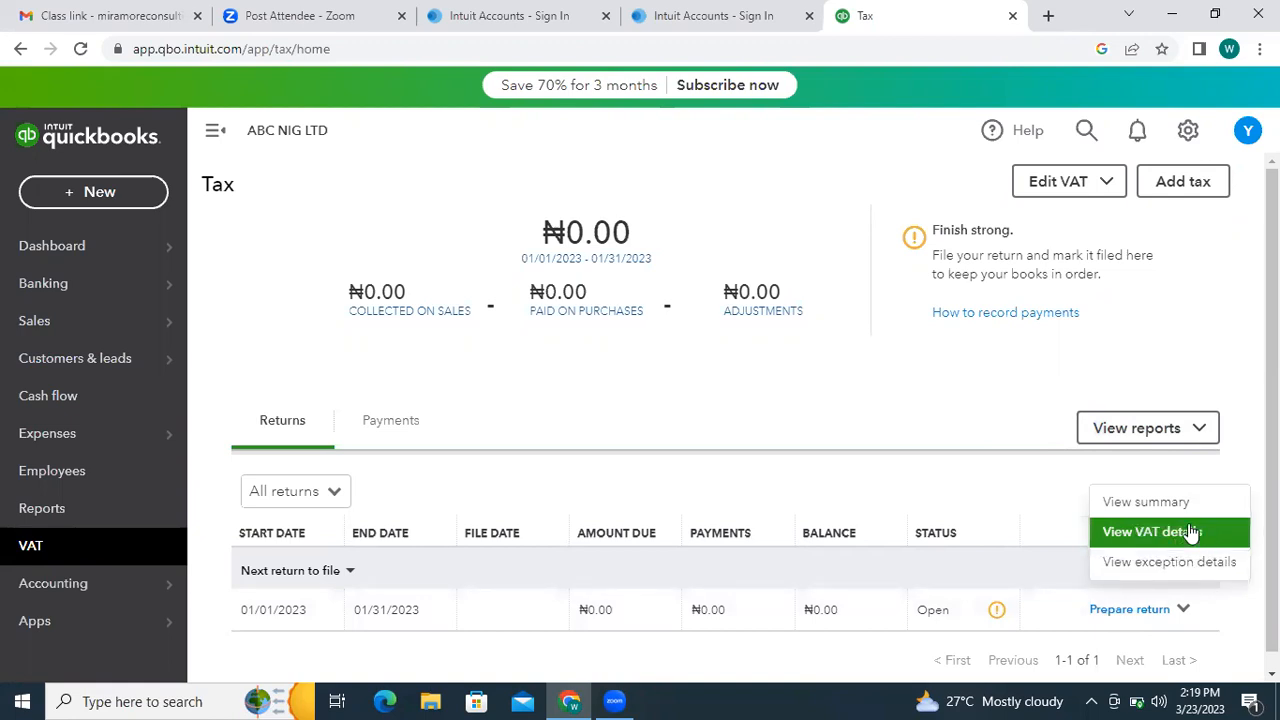
{"action": "left_click", "coordinate": [1113, 620]}
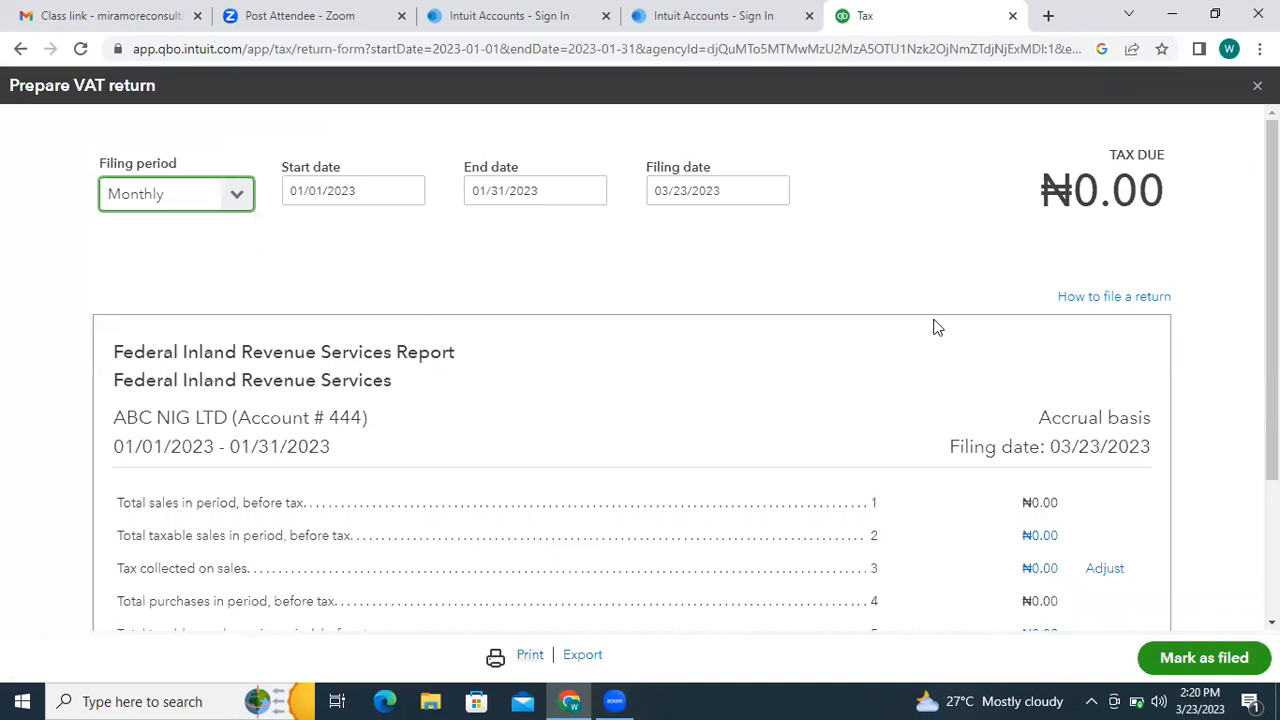
{"action": "left_click_drag", "start_coordinate": [1271, 378], "coordinate": [1271, 378]}
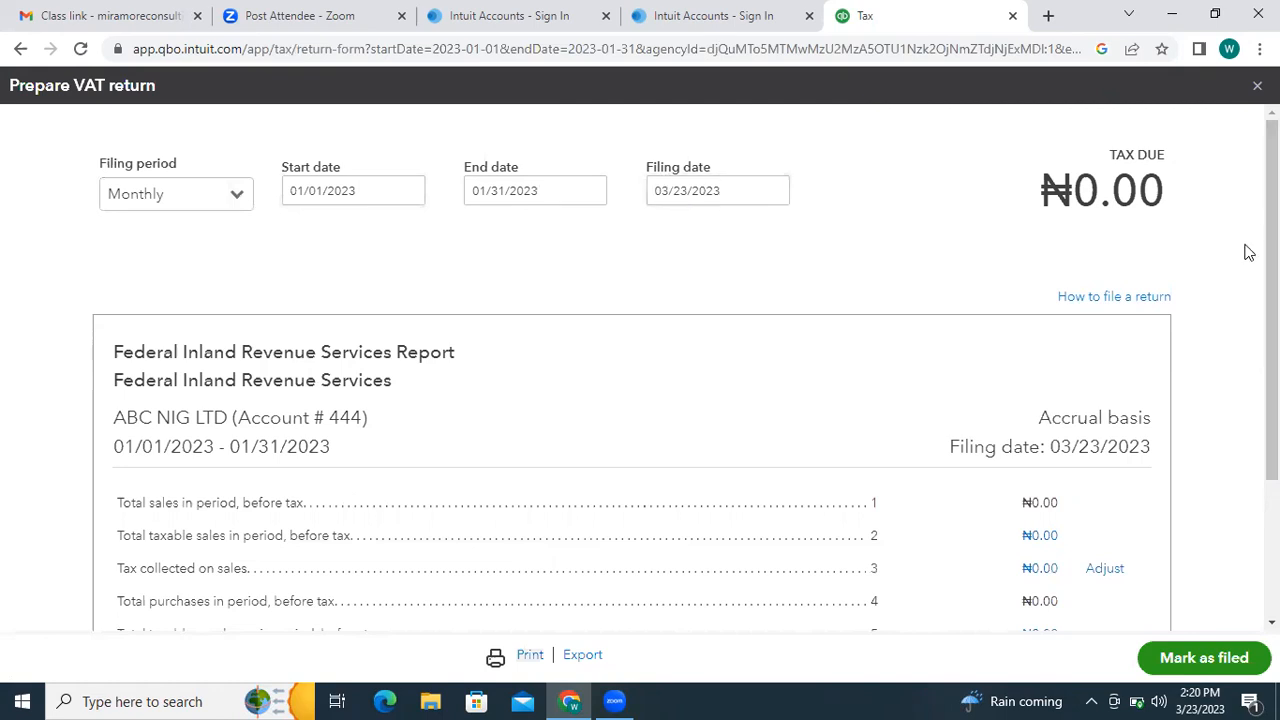
{"action": "scroll", "coordinate": [640, 400], "scroll_direction": "down", "scroll_amount": 3}
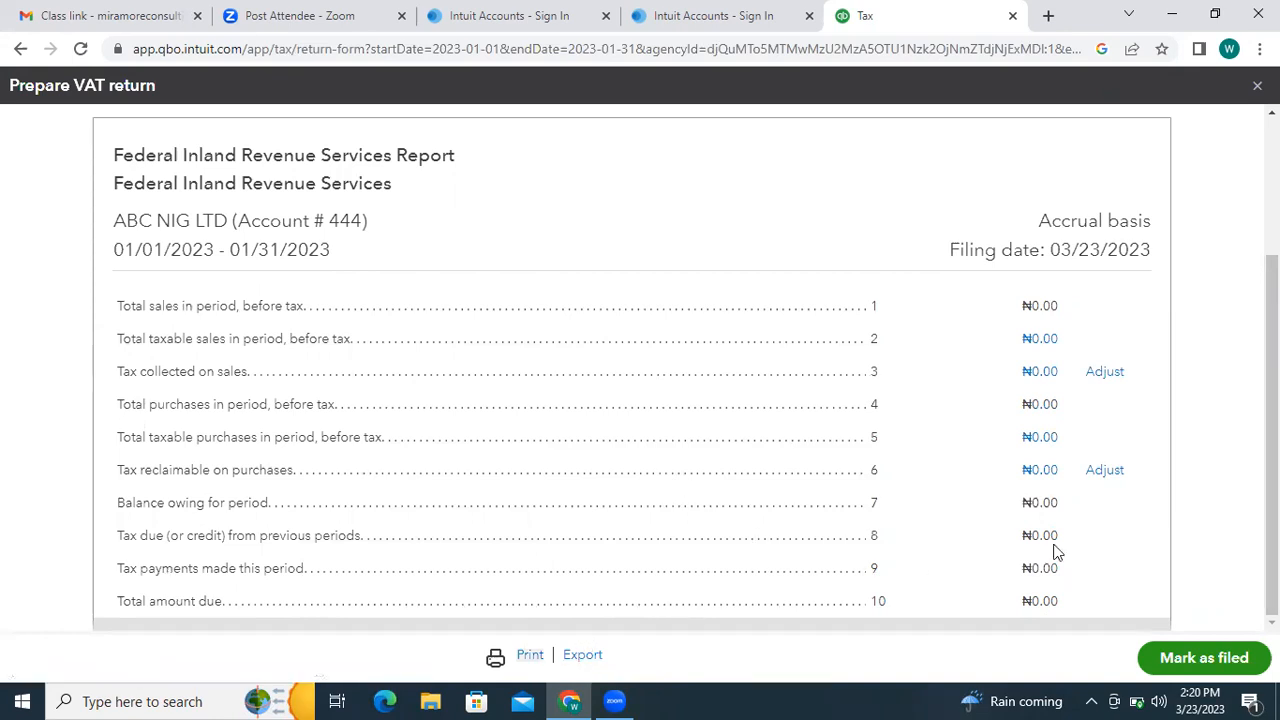
{"action": "scroll", "coordinate": [1272, 435], "scroll_direction": "up", "scroll_amount": 2}
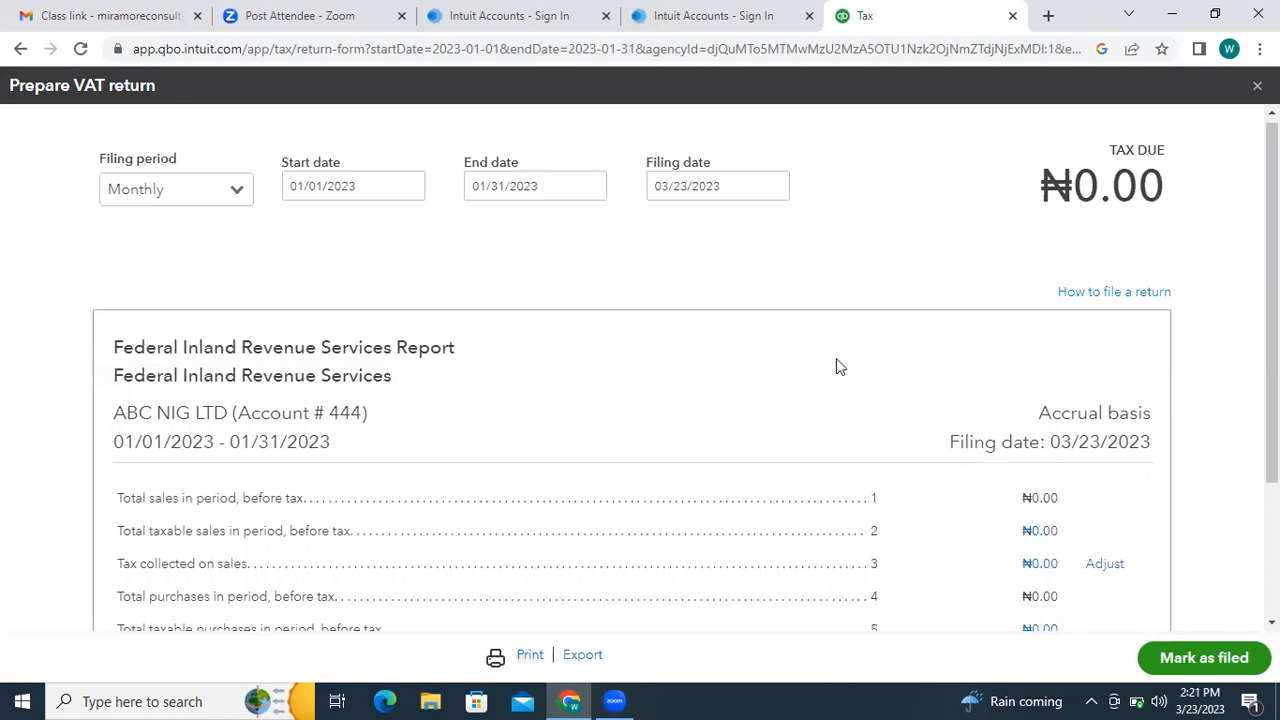
- Scroll through the January 2023 VAT return showing ₦0.00 on every line
{"action": "scroll", "coordinate": [640, 400], "scroll_direction": "down", "scroll_amount": 1}
{"action": "scroll", "coordinate": [640, 400], "scroll_direction": "up", "scroll_amount": 1}
{"action": "scroll", "coordinate": [640, 400], "scroll_direction": "down", "scroll_amount": 1}
{"action": "scroll", "coordinate": [640, 400], "scroll_direction": "down", "scroll_amount": 1}
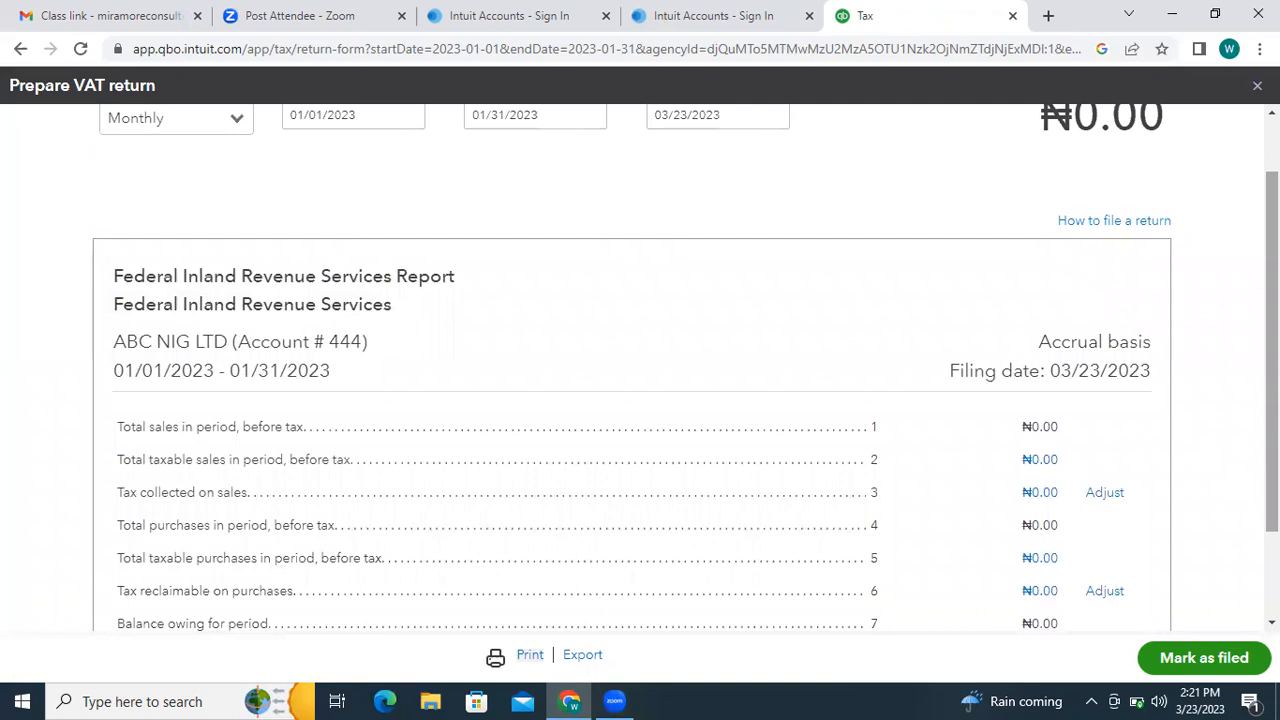
{"action": "scroll", "coordinate": [640, 400], "scroll_direction": "up", "scroll_amount": 1}
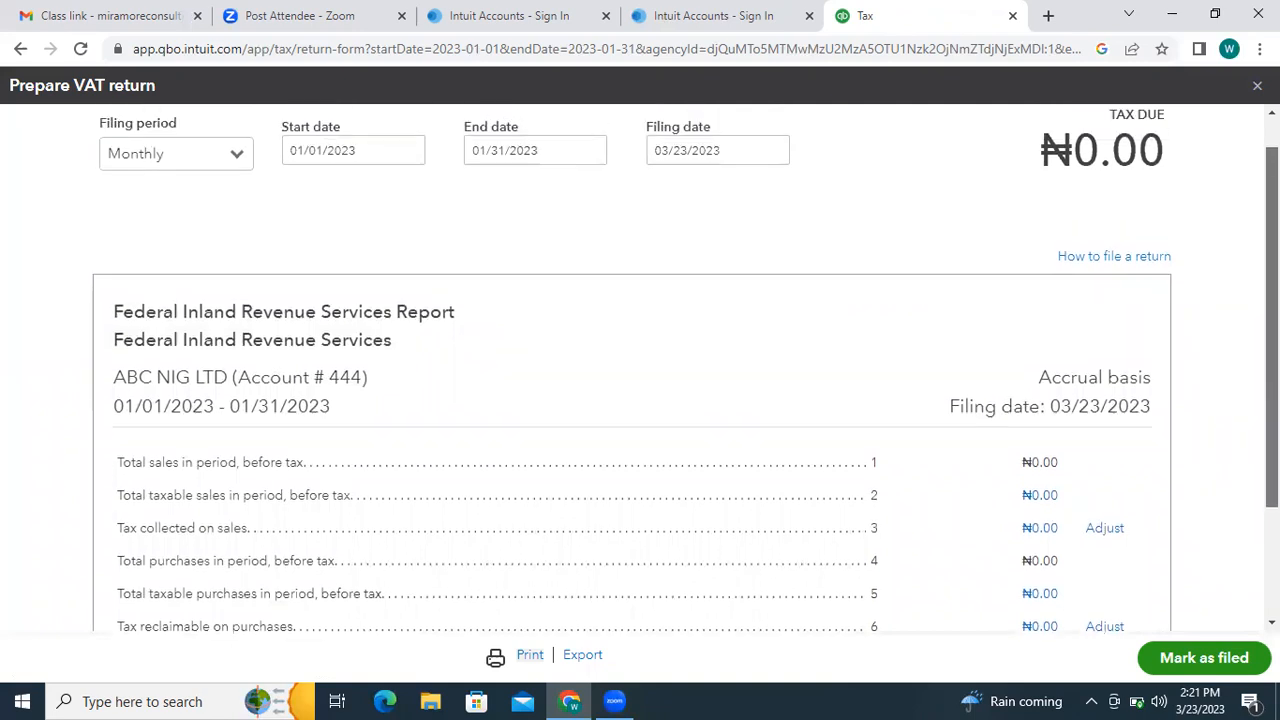
{"action": "scroll", "coordinate": [640, 400], "scroll_direction": "down", "scroll_amount": 1}
{"action": "scroll", "coordinate": [640, 400], "scroll_direction": "up", "scroll_amount": 1}
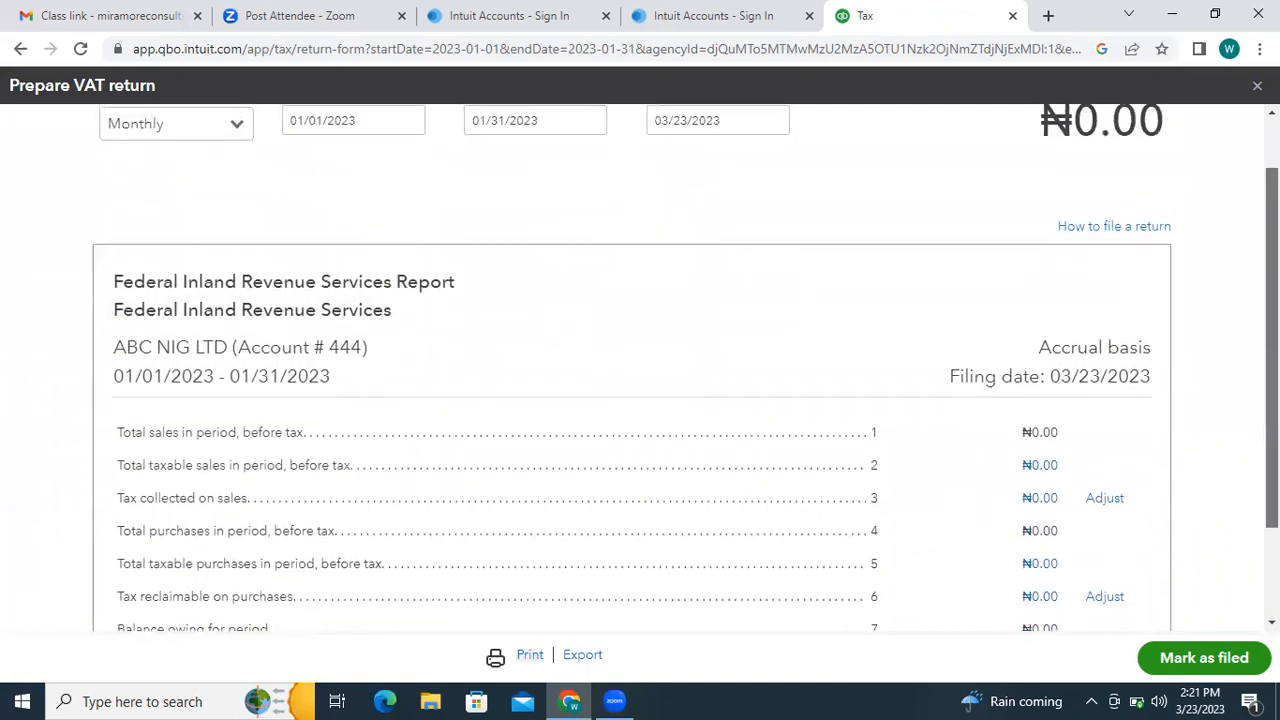
{"action": "scroll", "coordinate": [640, 400], "scroll_direction": "up", "scroll_amount": 1}
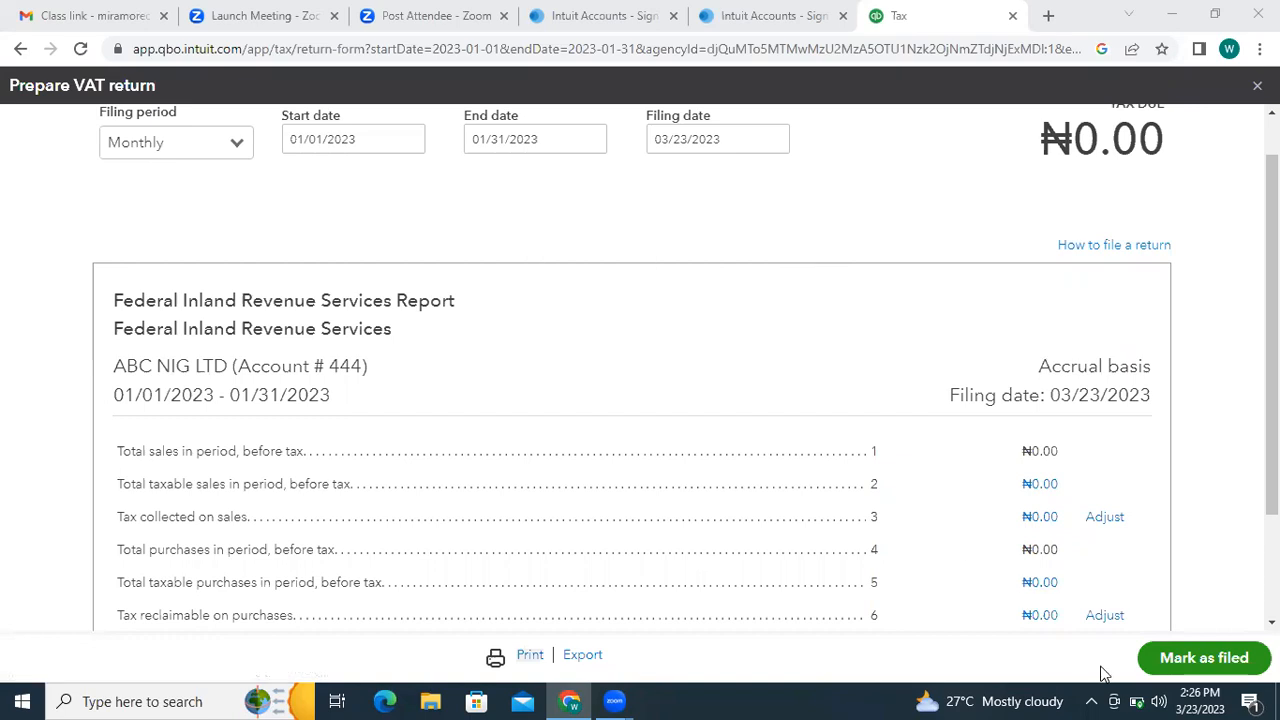
- Mute the computer's speakers
{"action": "left_click", "coordinate": [1160, 701]}
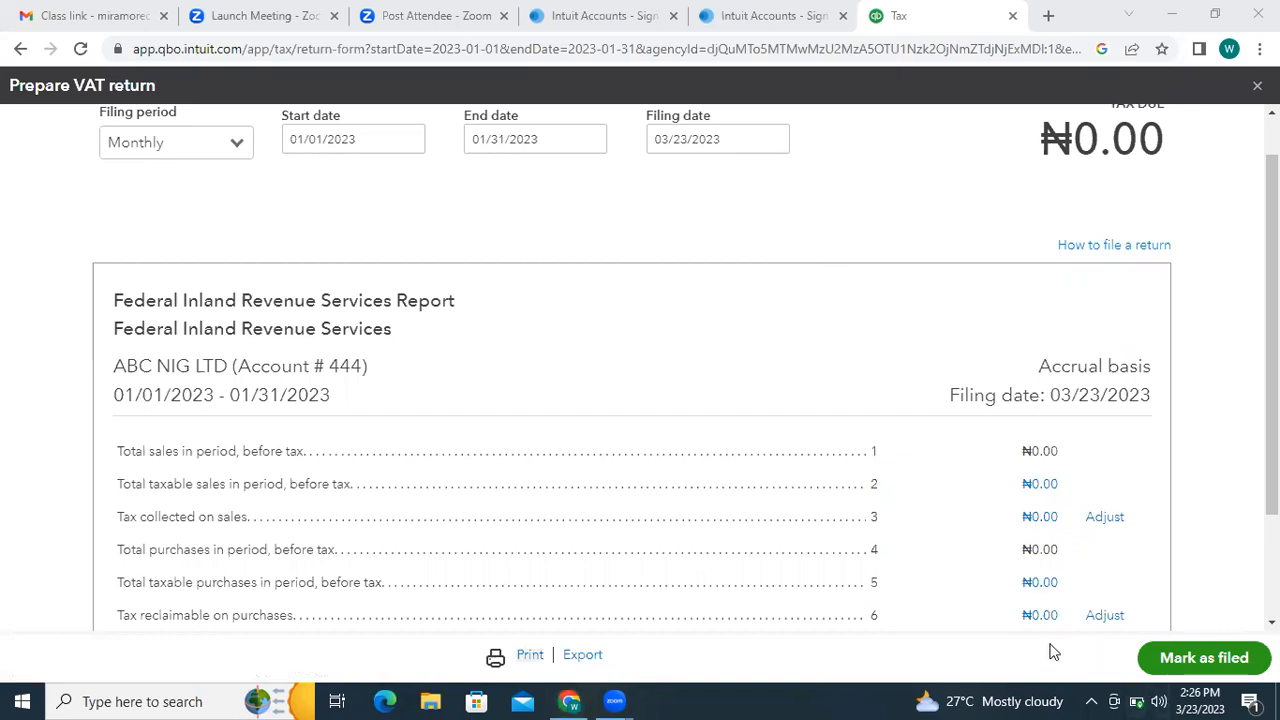
{"action": "left_click", "coordinate": [974, 657]}
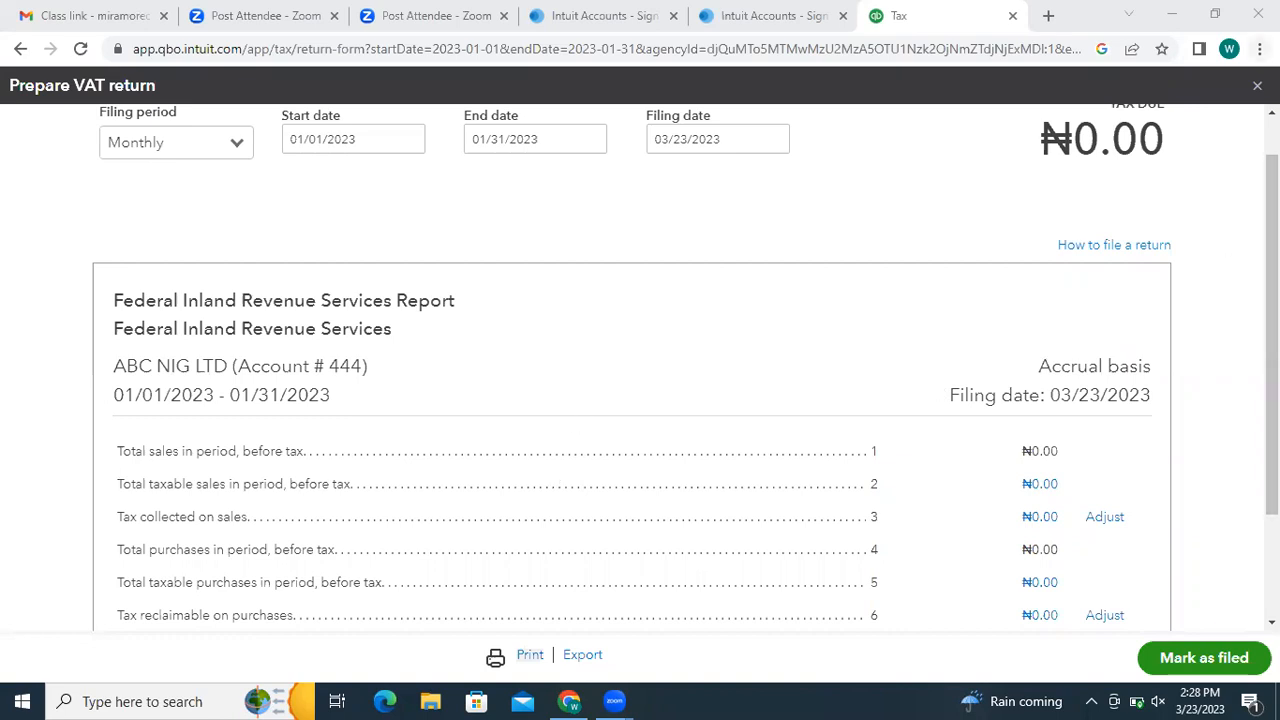
{"action": "left_click_drag", "start_coordinate": [1272, 300], "coordinate": [1272, 240]}
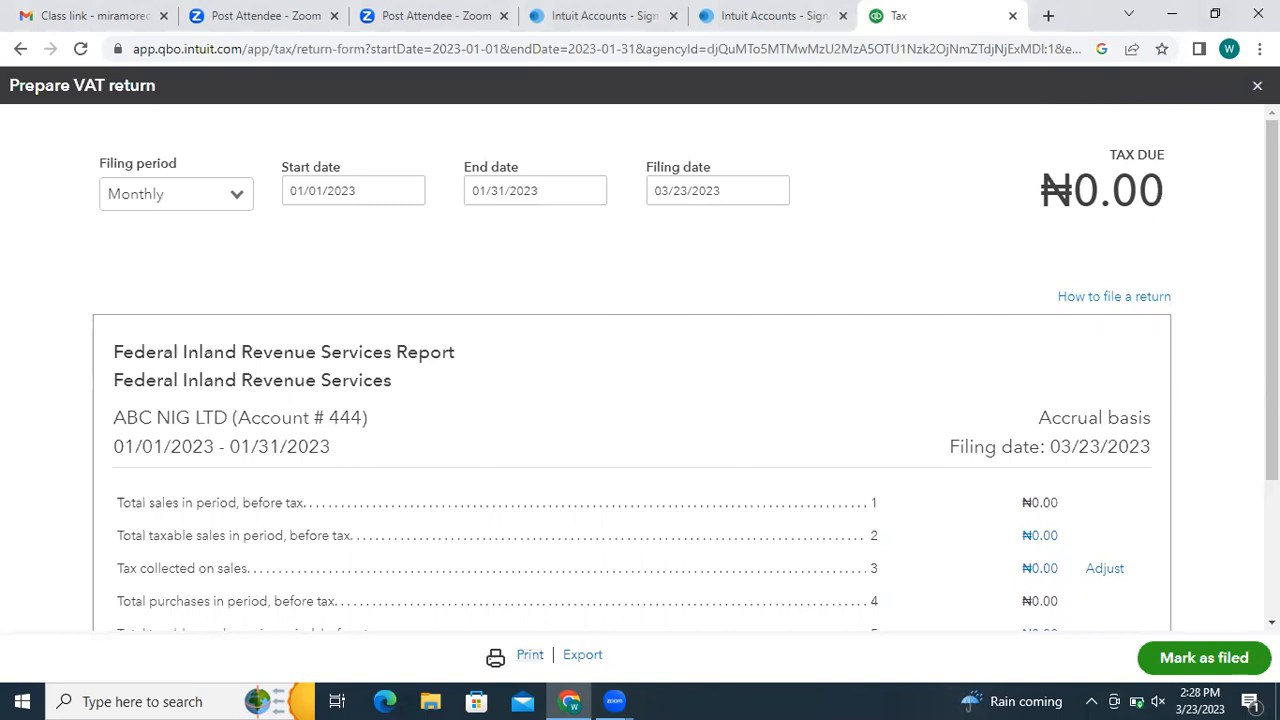
- Close Prepare VAT return and open the gear settings menu
{"action": "left_click", "coordinate": [1257, 85]}
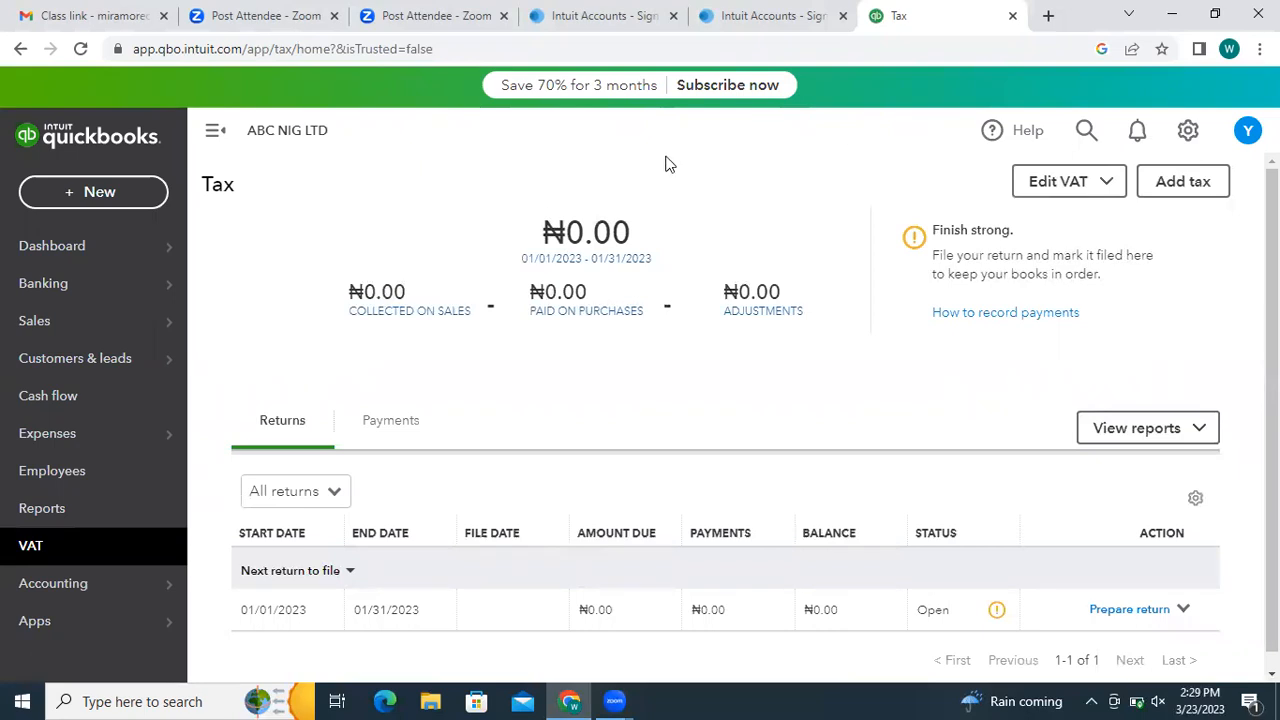
{"action": "left_click", "coordinate": [1189, 138]}
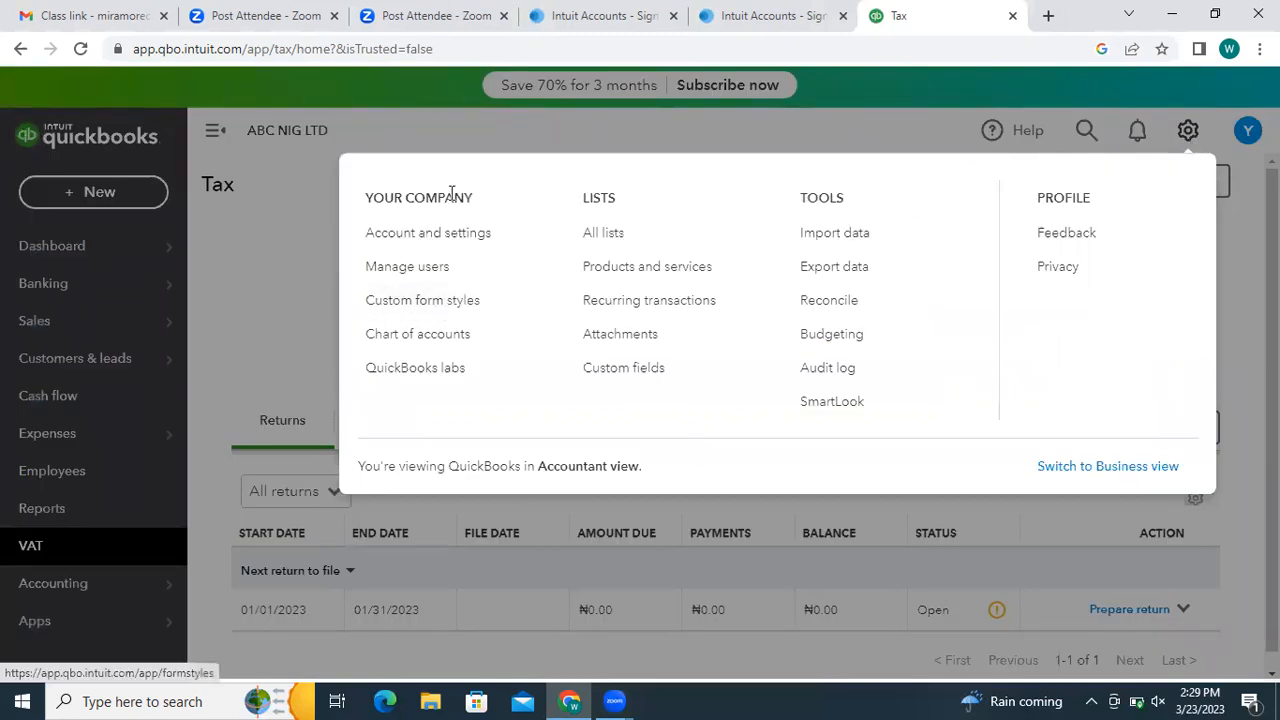
- Open the Audit Log from Tools, then dismiss the reopened gear menu
{"action": "left_click", "coordinate": [817, 370]}
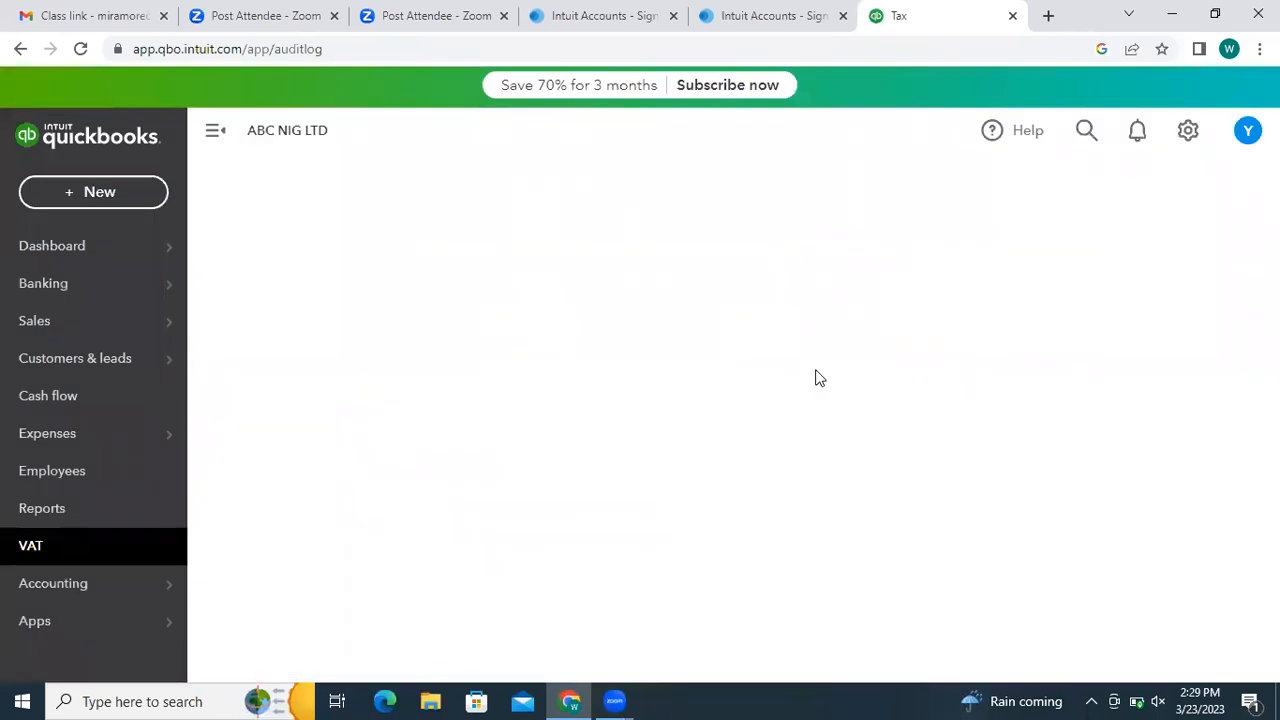
{"action": "left_click", "coordinate": [1190, 131]}
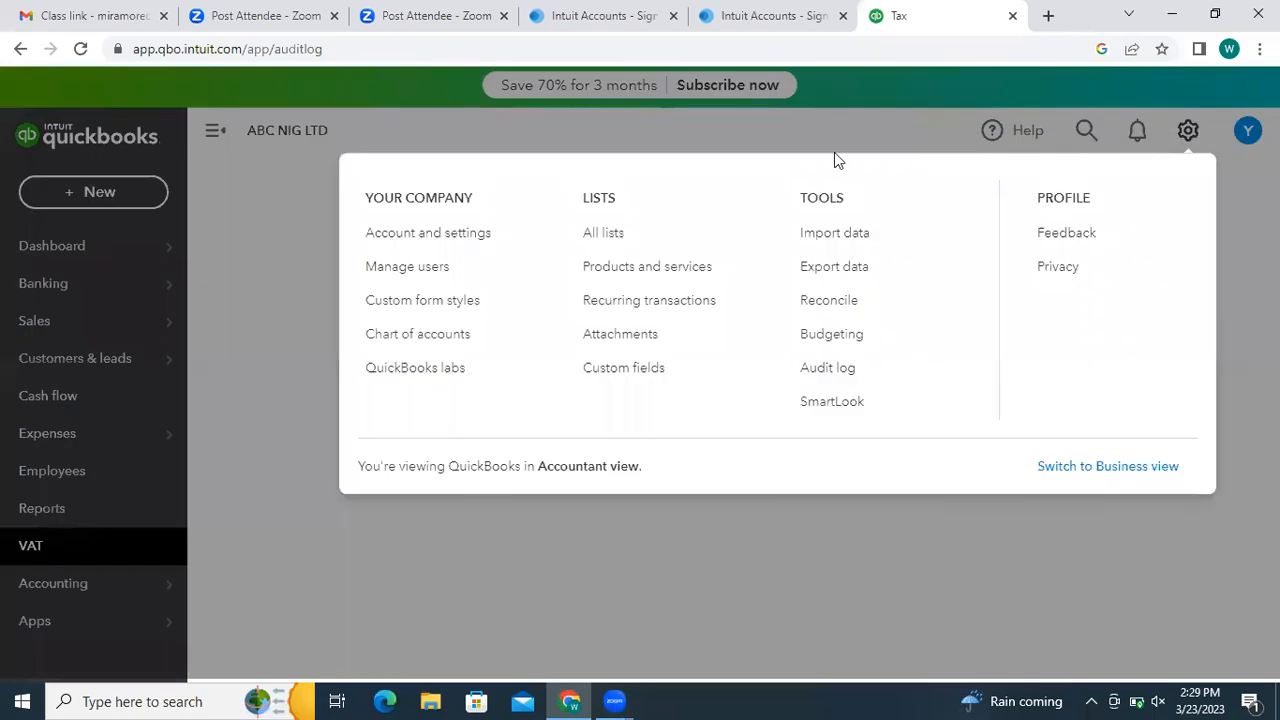
{"action": "left_click", "coordinate": [491, 126]}
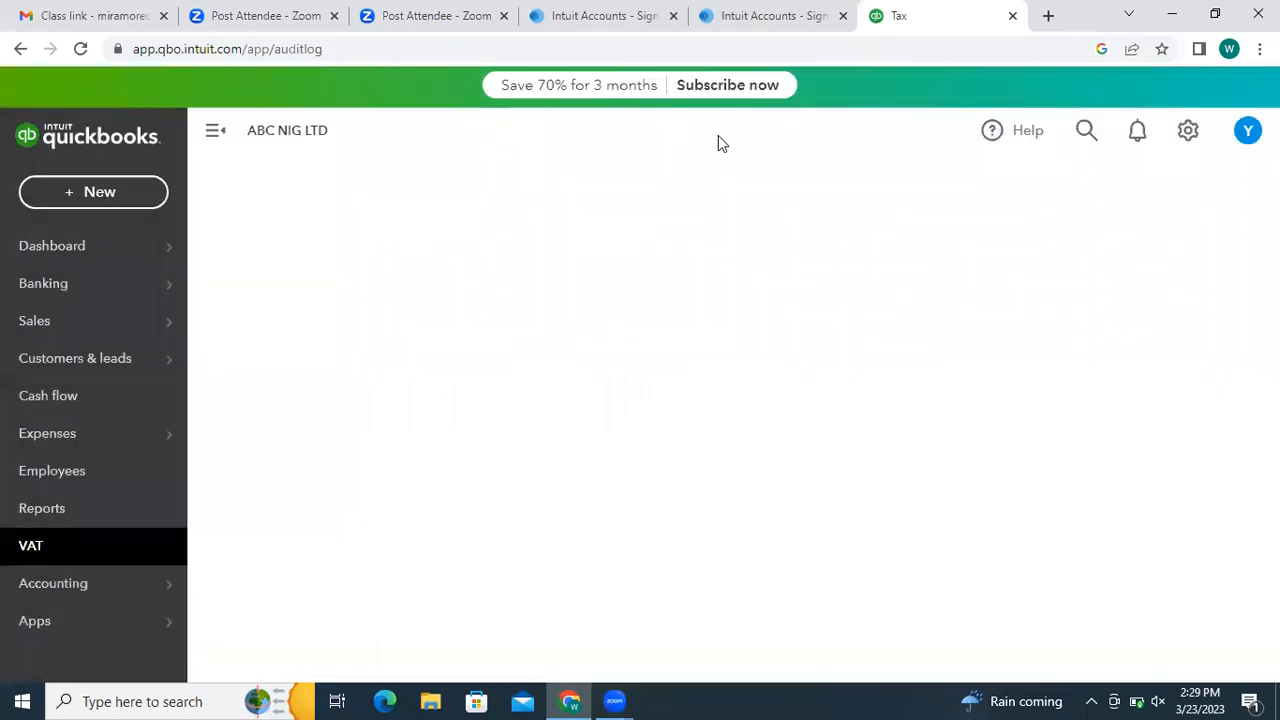
{"action": "left_click", "coordinate": [1186, 133]}
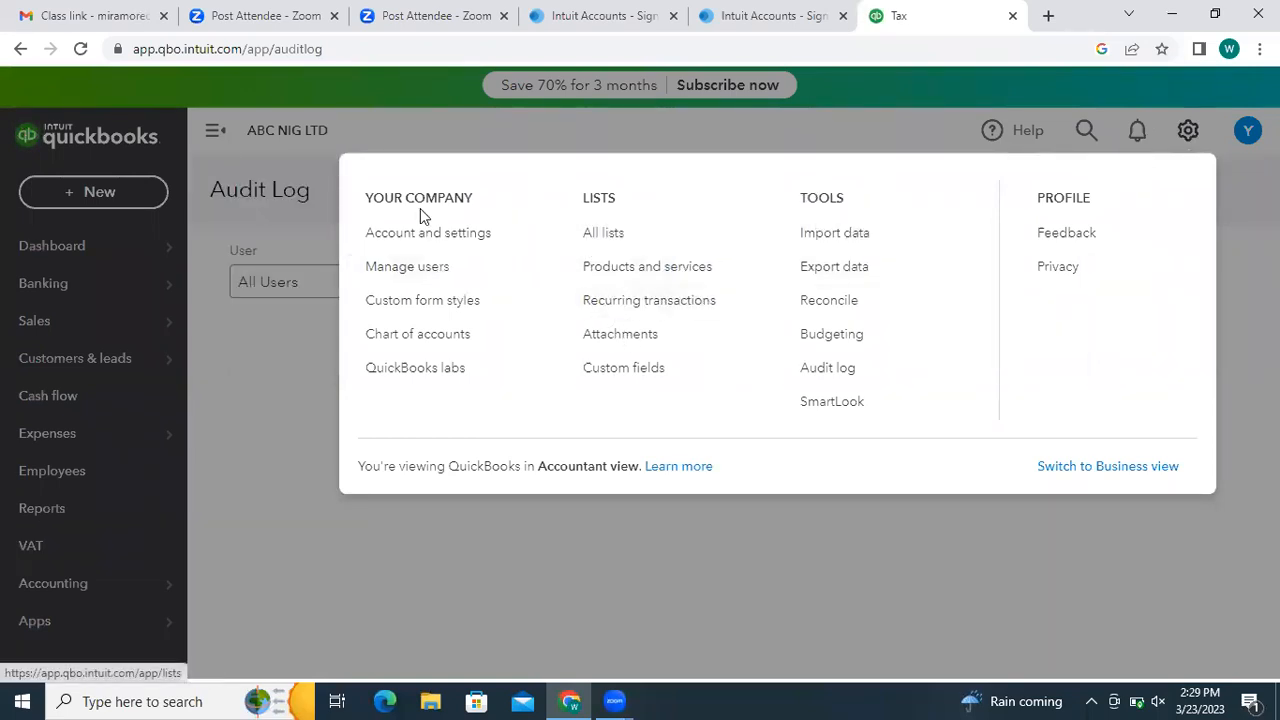
{"action": "left_click", "coordinate": [292, 390]}
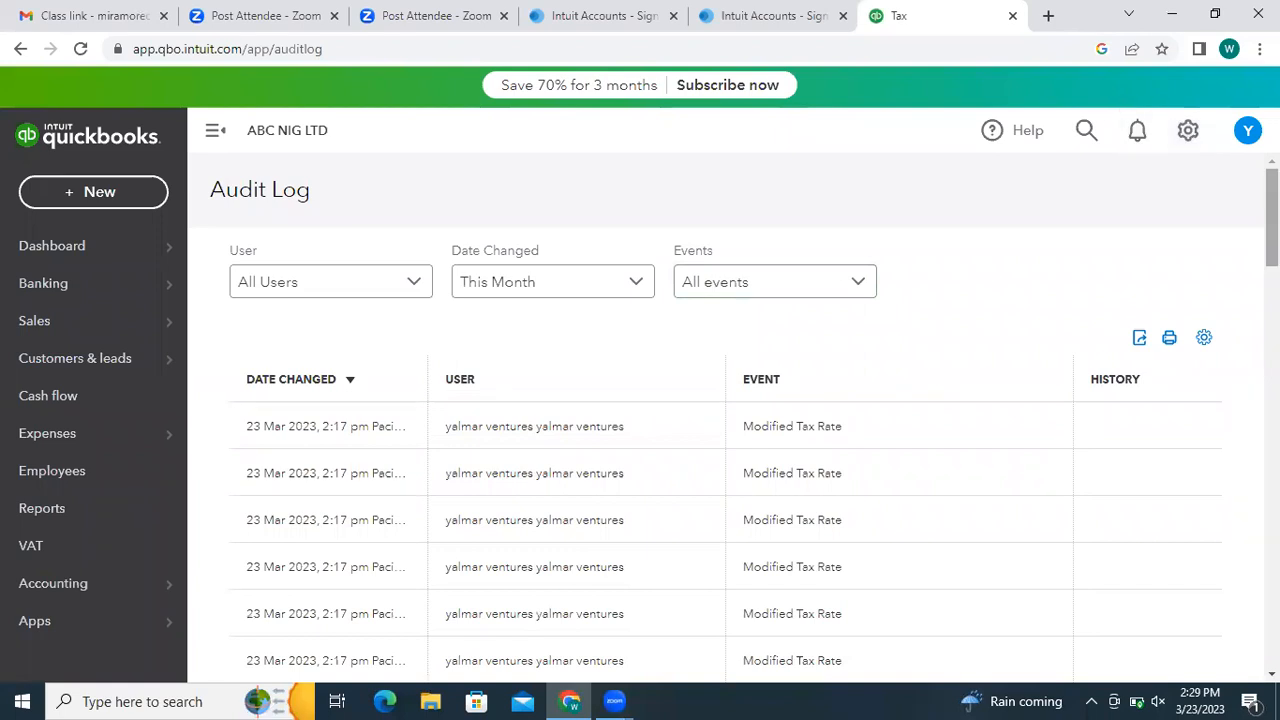
{"action": "scroll", "coordinate": [725, 420], "scroll_direction": "down", "scroll_amount": 1}
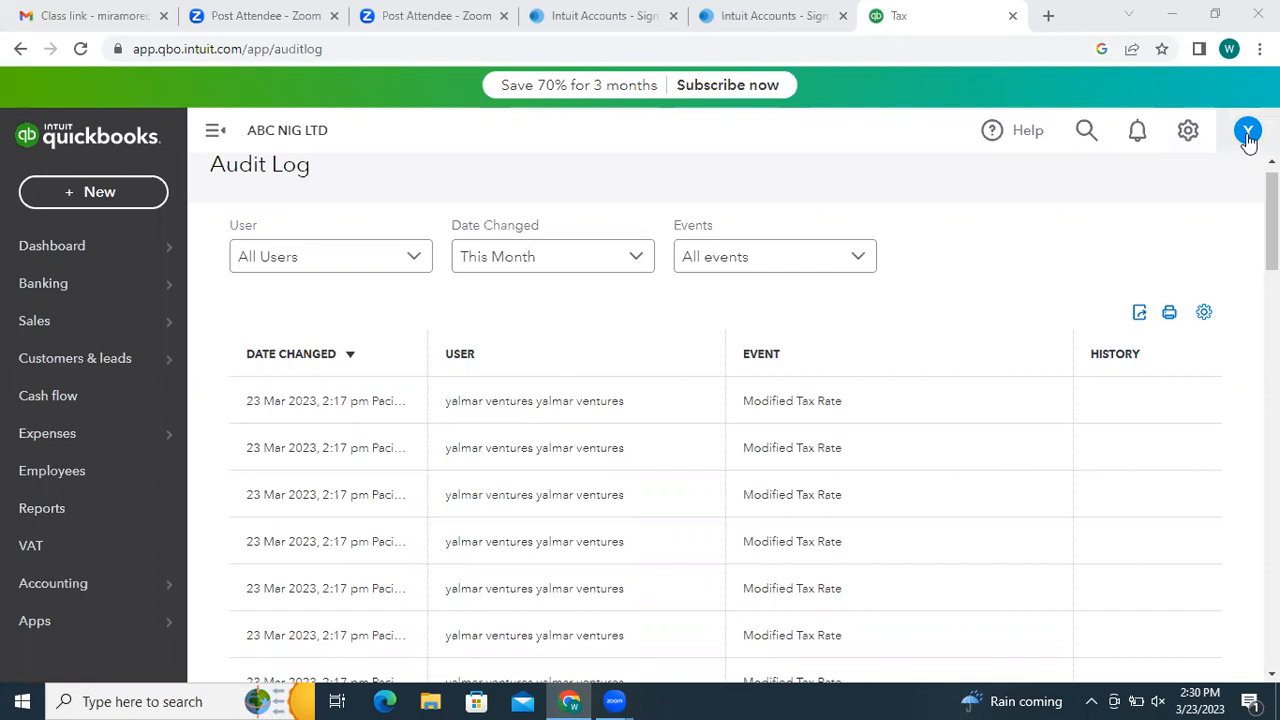
{"action": "left_click", "coordinate": [1188, 136]}
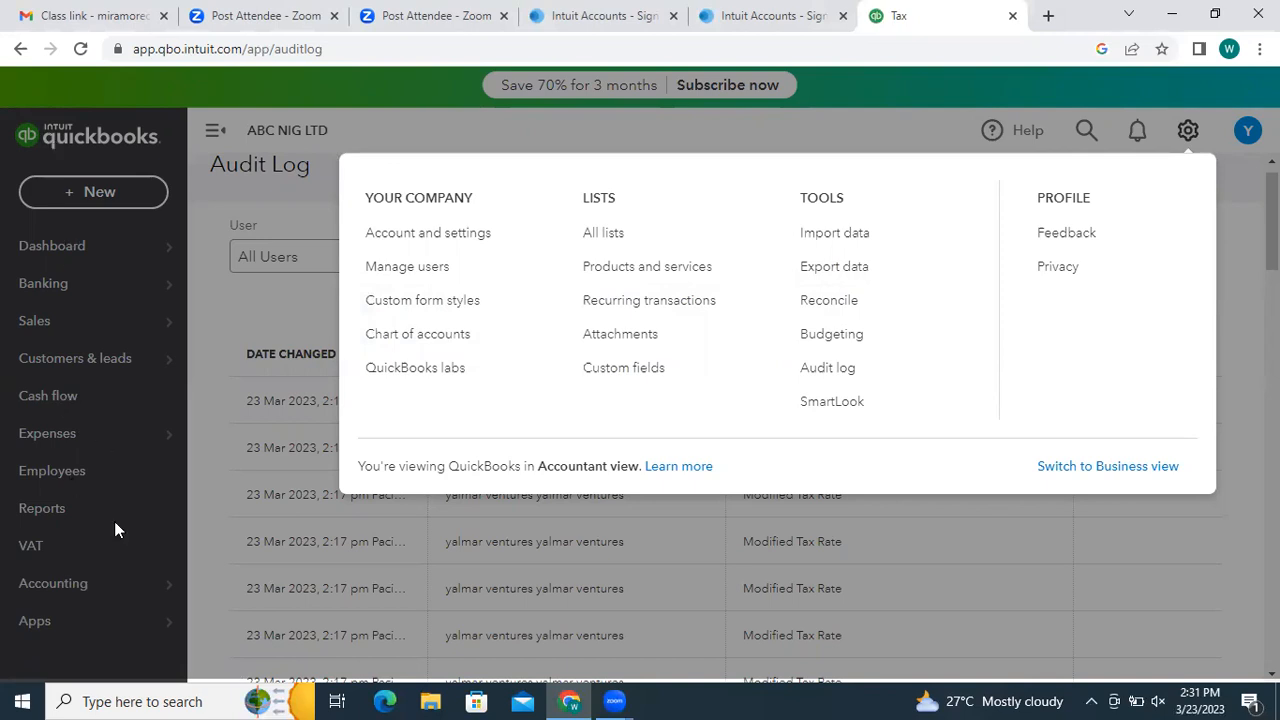
{"action": "left_click", "coordinate": [851, 368]}
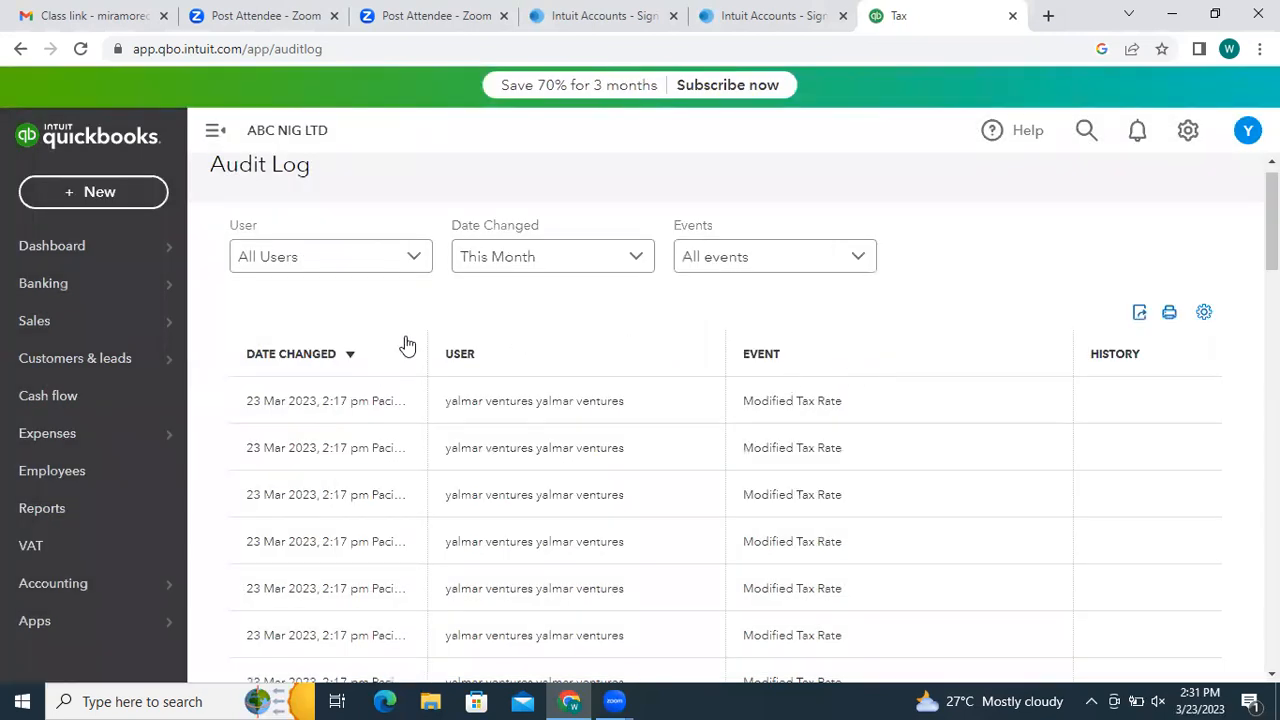
{"action": "left_click_drag", "start_coordinate": [1272, 244], "coordinate": [1272, 240]}
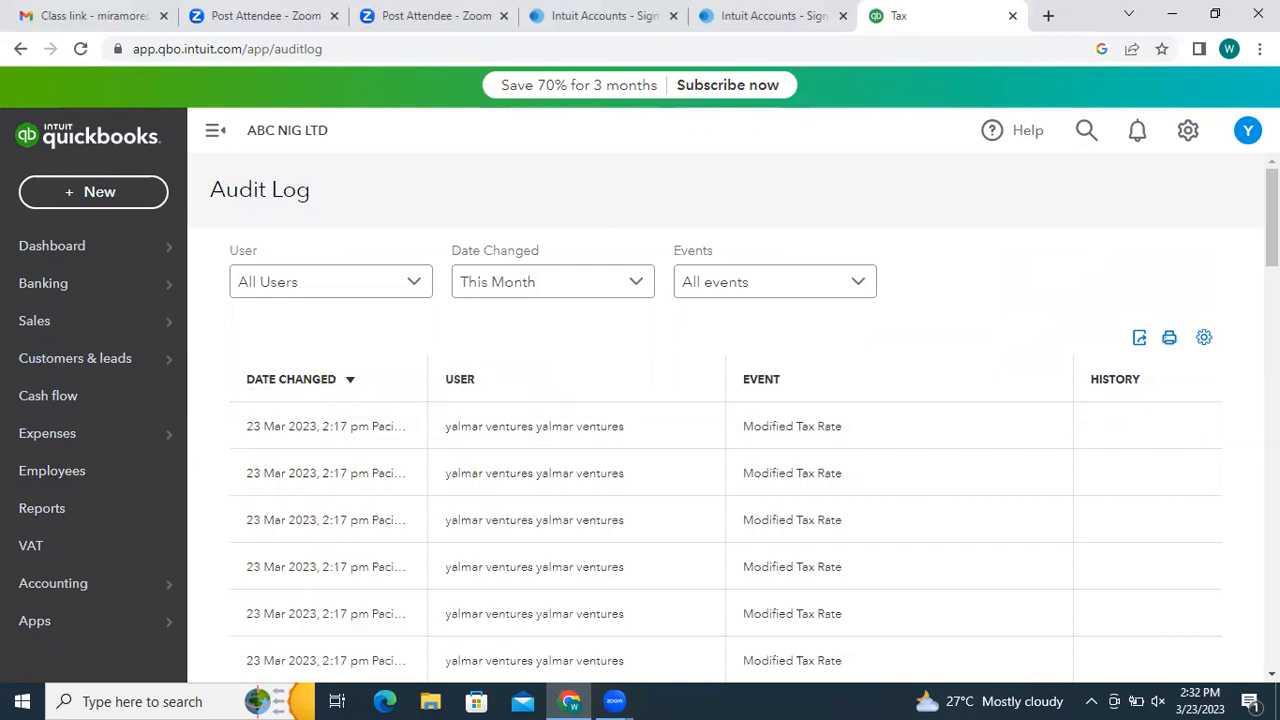
{"action": "scroll", "coordinate": [740, 414], "scroll_direction": "down", "scroll_amount": 2}
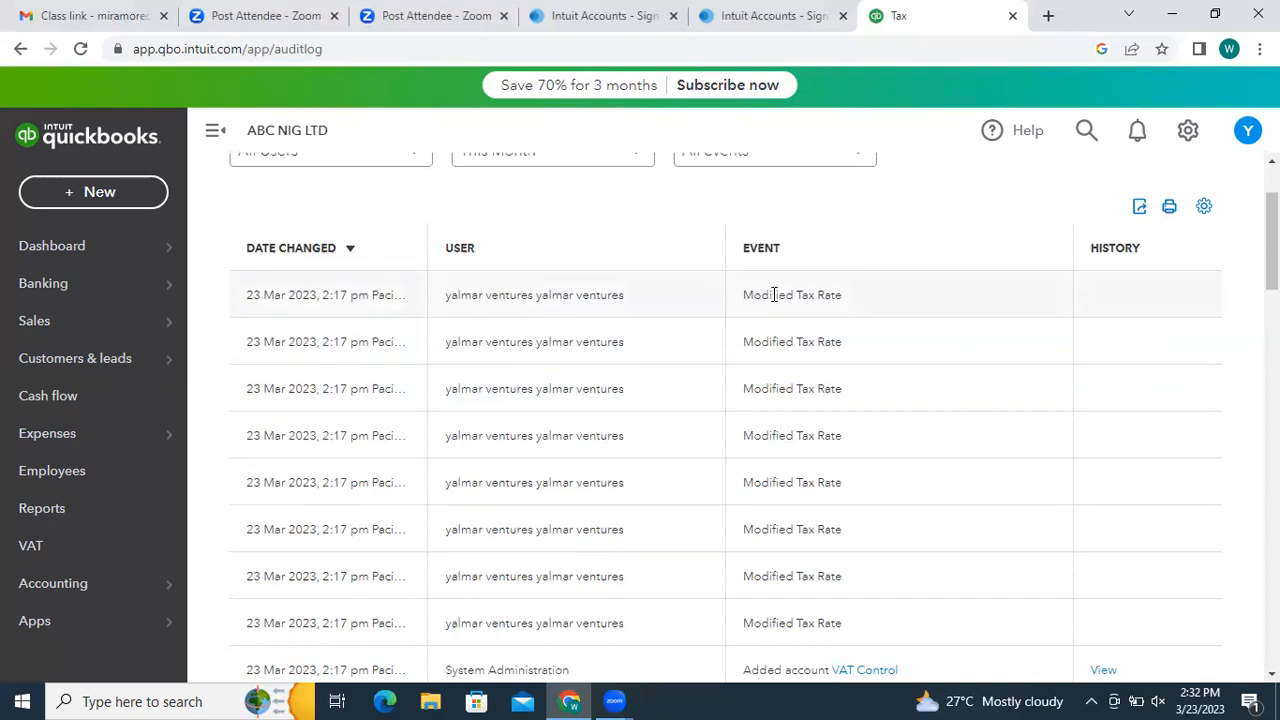
{"action": "scroll", "coordinate": [1115, 314], "scroll_direction": "down", "scroll_amount": 3}
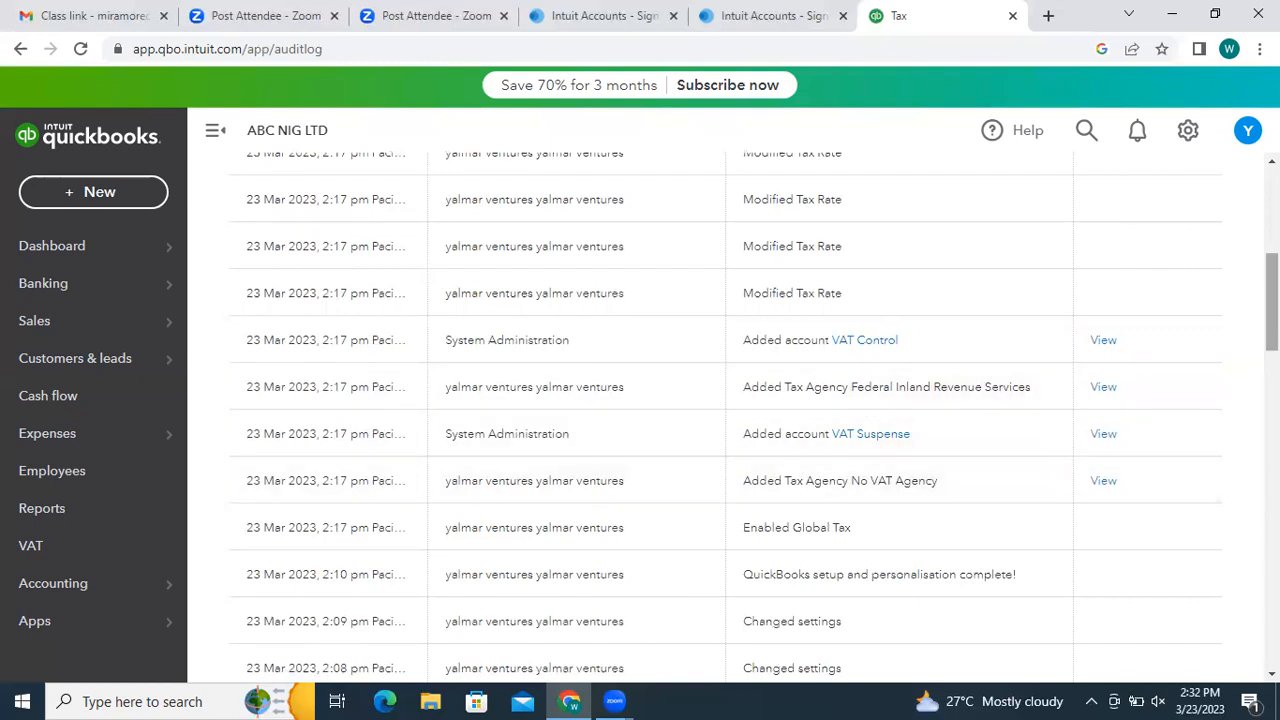
{"action": "scroll", "coordinate": [700, 400], "scroll_direction": "up", "scroll_amount": 5}
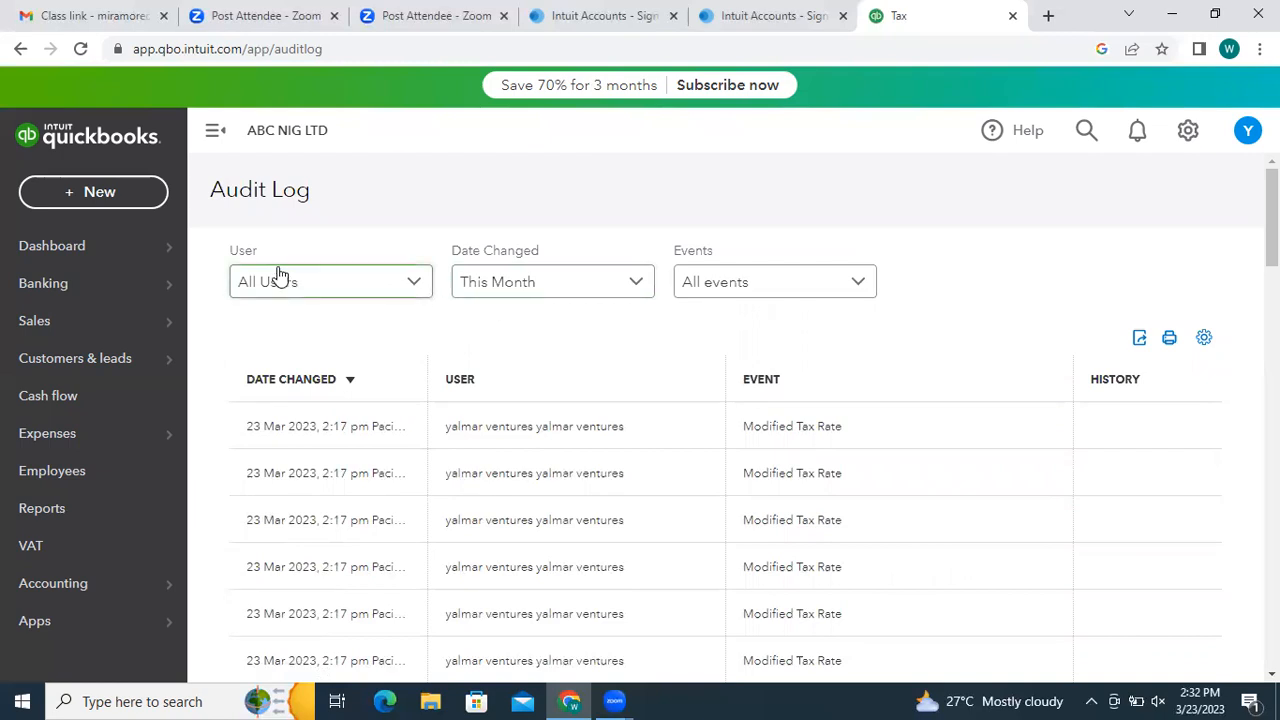
{"action": "left_click", "coordinate": [418, 288]}
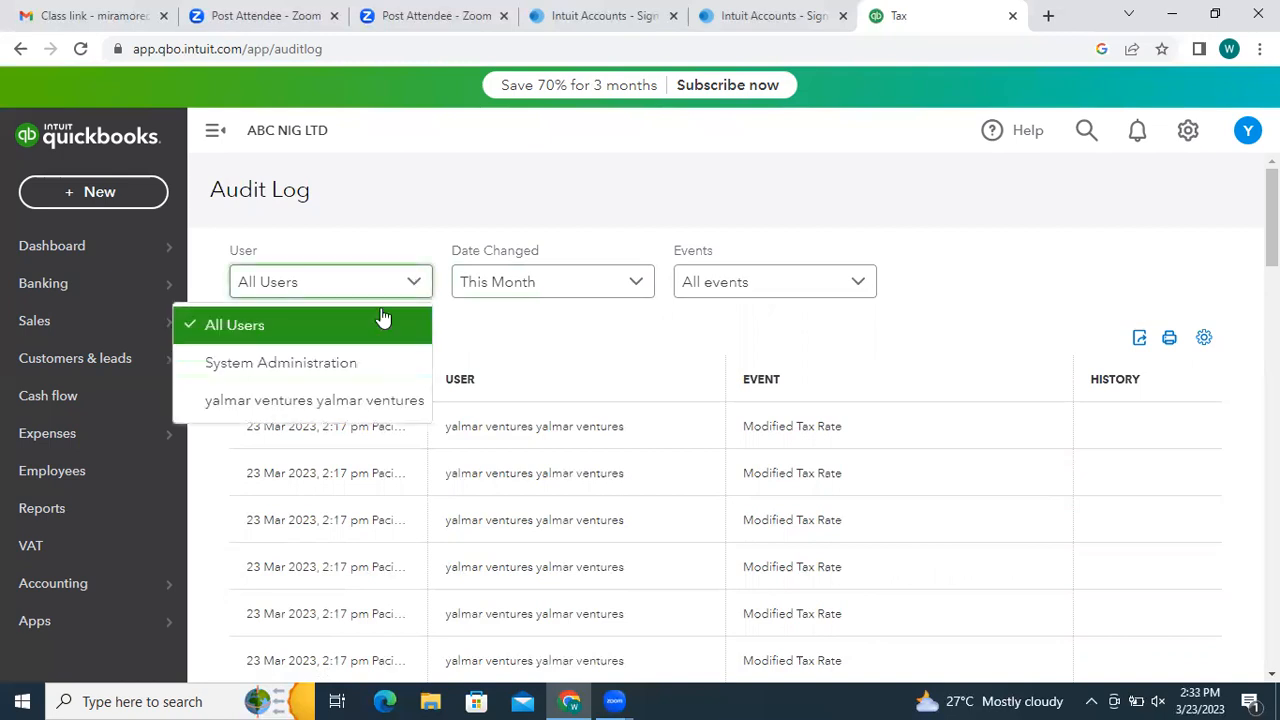
{"action": "left_click", "coordinate": [577, 336]}
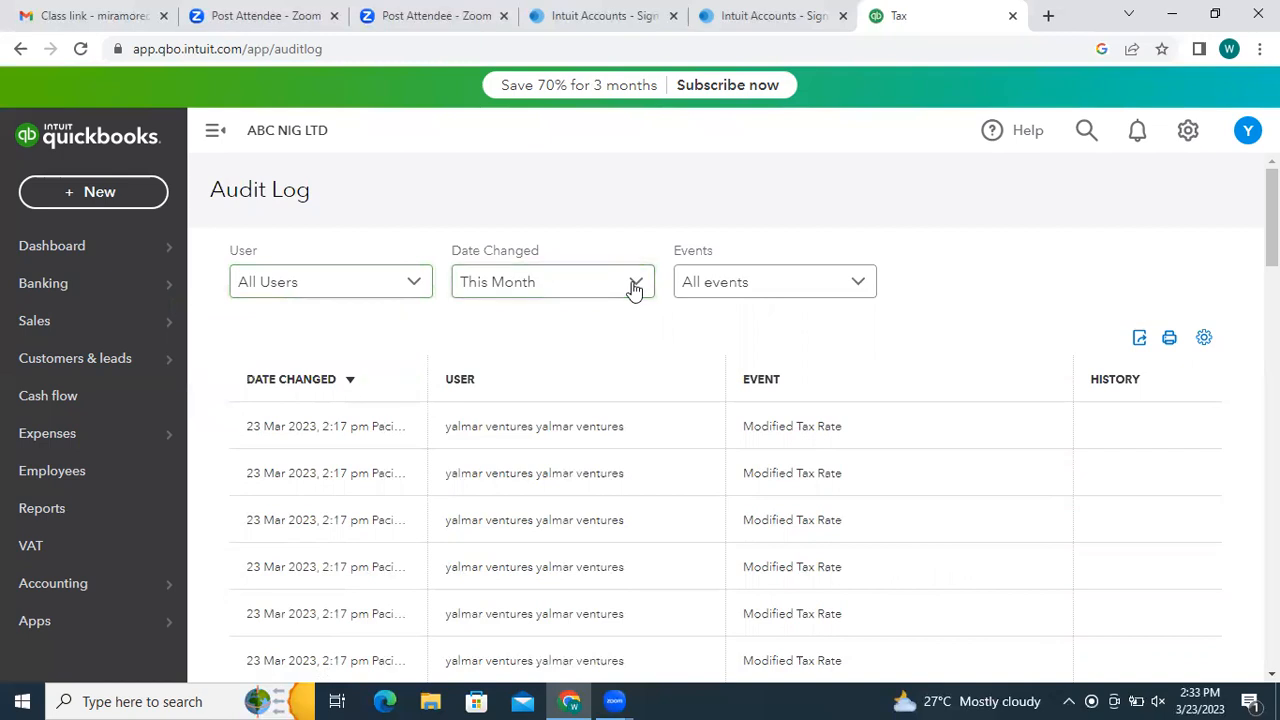
{"action": "left_click", "coordinate": [780, 287]}
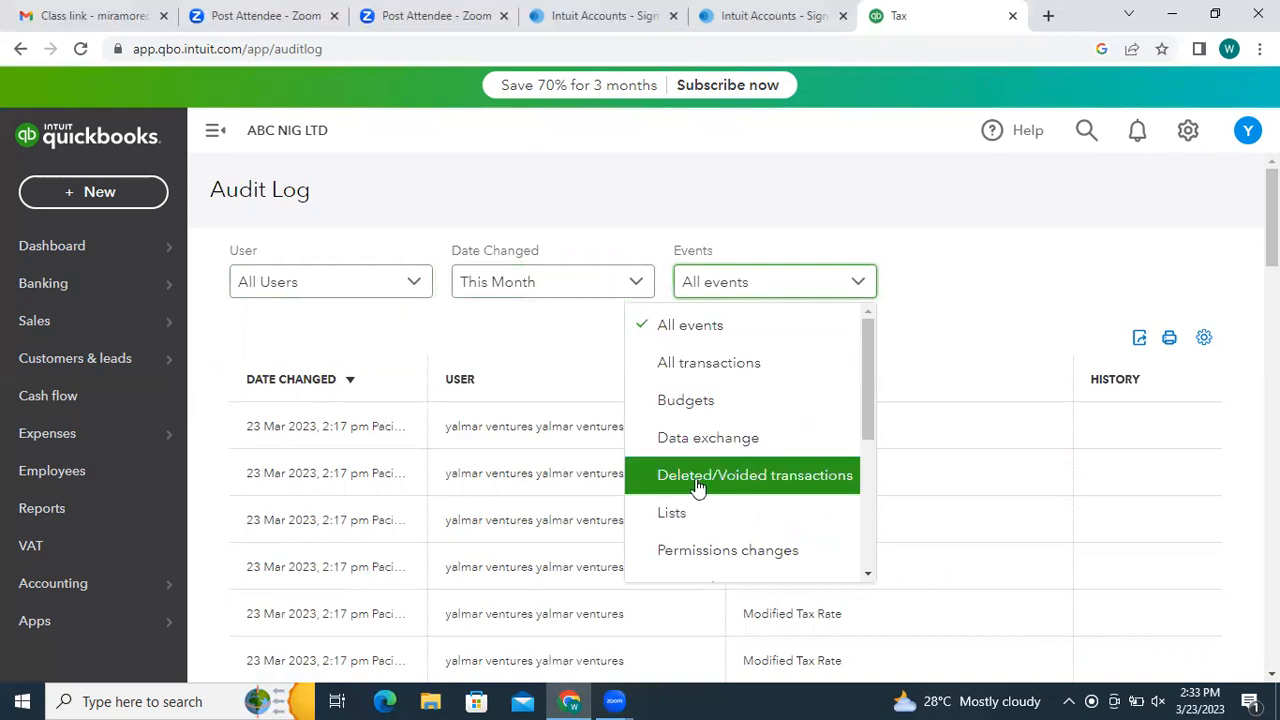
{"action": "left_click", "coordinate": [920, 337]}
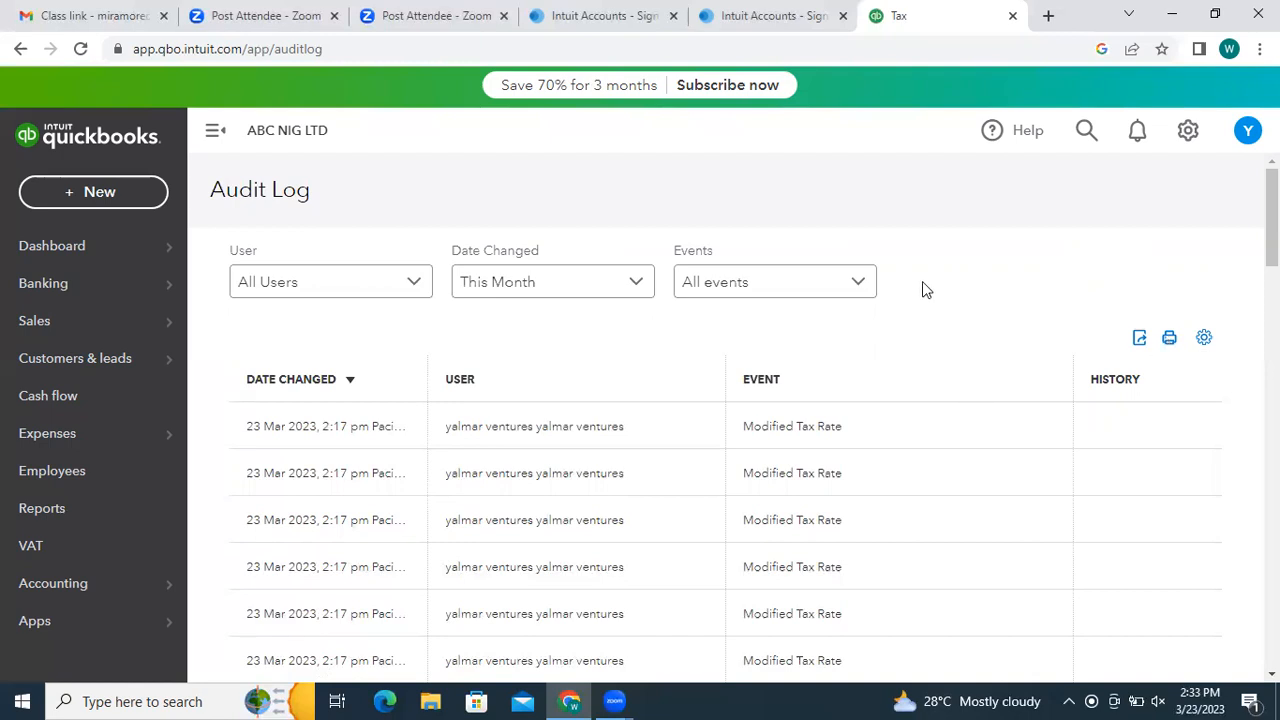
- Open the gear menu listing company, lists, tools and profile options
{"action": "left_click", "coordinate": [1188, 131]}
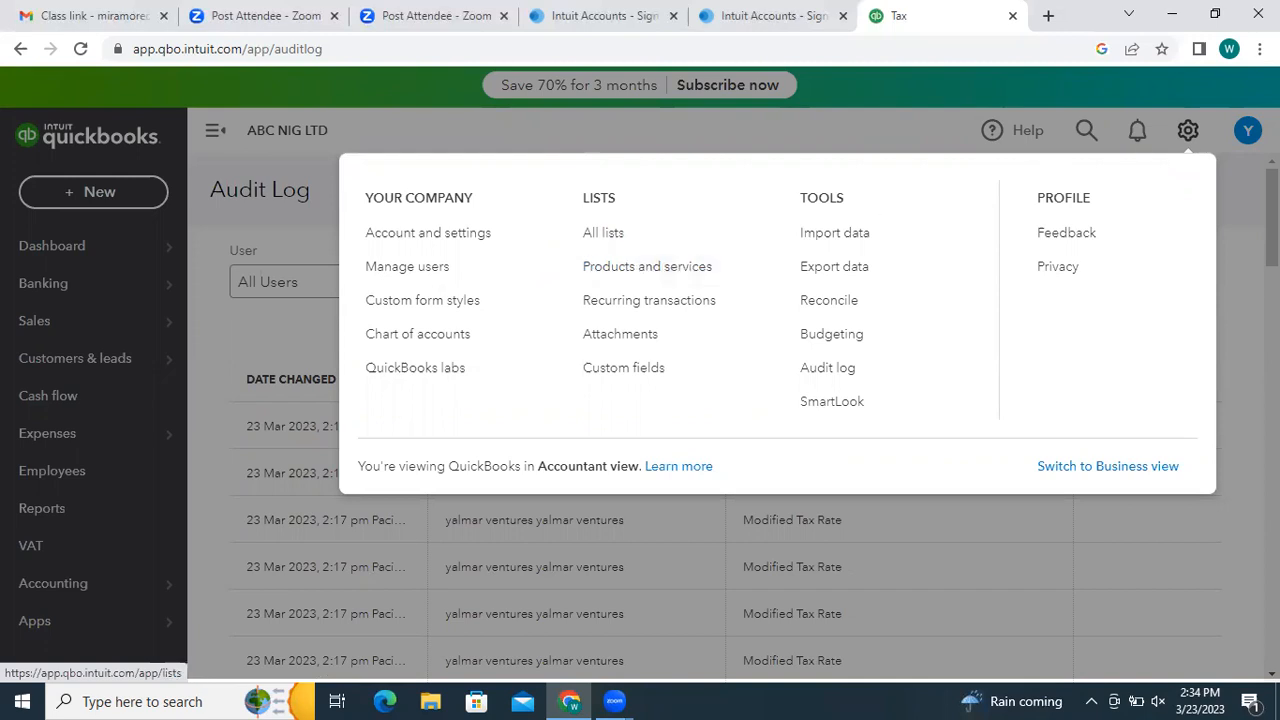
- Go to the empty Sales Products and services list
{"action": "left_click", "coordinate": [612, 270]}
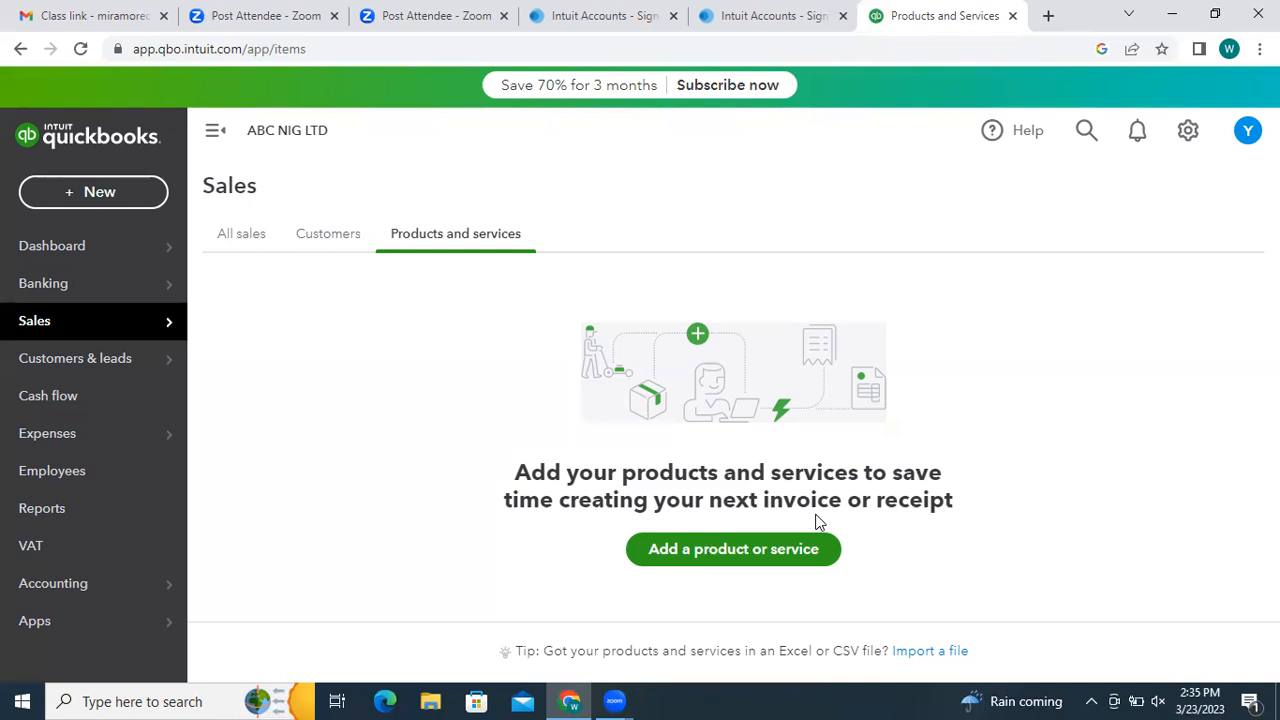
- Open the Product/Service information panel showing Inventory, Non-inventory, Service and Bundle types
{"action": "left_click", "coordinate": [712, 551]}
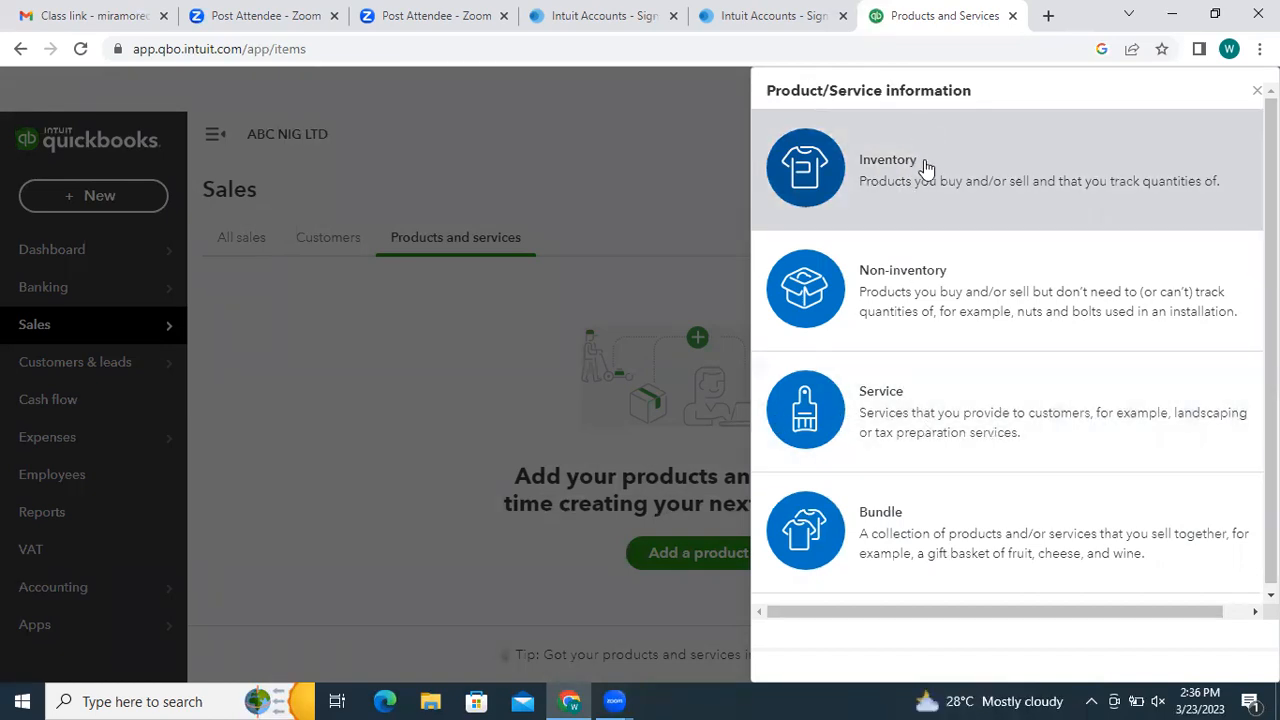
- Start an Inventory item named DOORS with SKU F01
{"action": "left_click", "coordinate": [925, 167]}
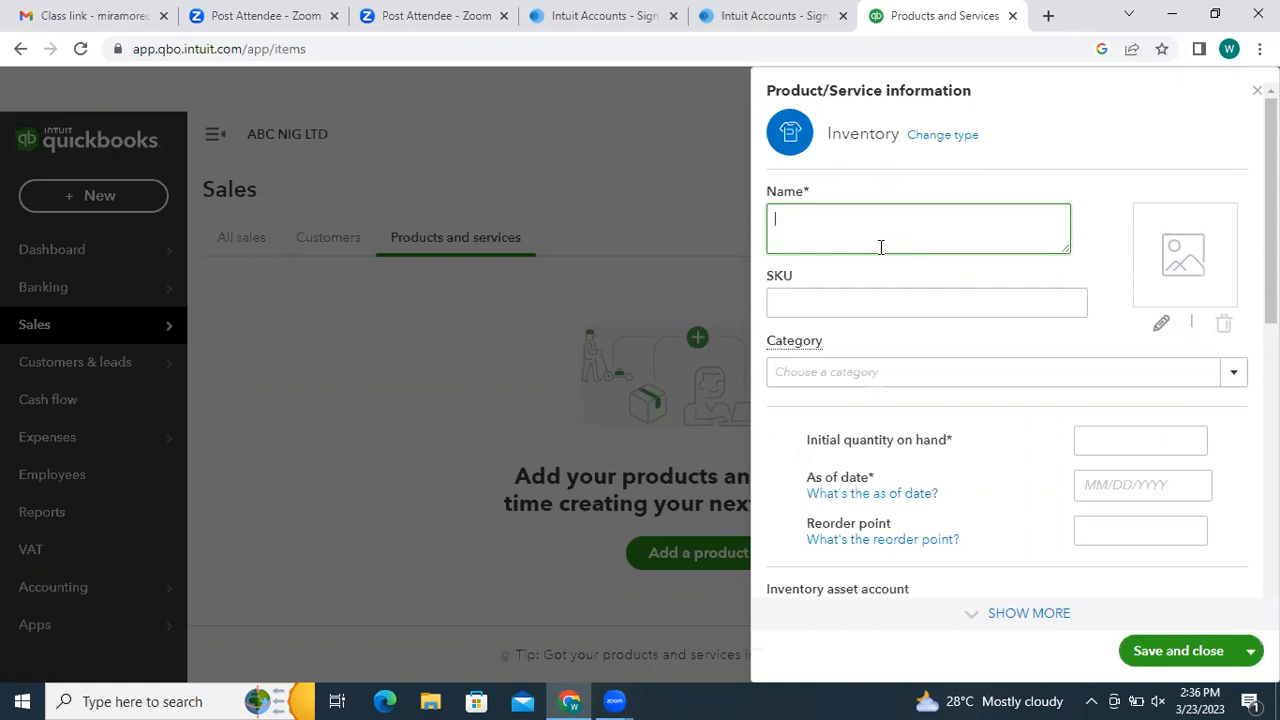
{"action": "type", "text": "fRAMES"}
{"action": "key", "text": "BackSpace"}
{"action": "key", "text": "BackSpace"}
{"action": "key", "text": "BackSpace"}
{"action": "key", "text": "BackSpace"}
{"action": "key", "text": "BackSpace"}
{"action": "key", "text": "BackSpace"}
{"action": "type", "text": "Frames"}
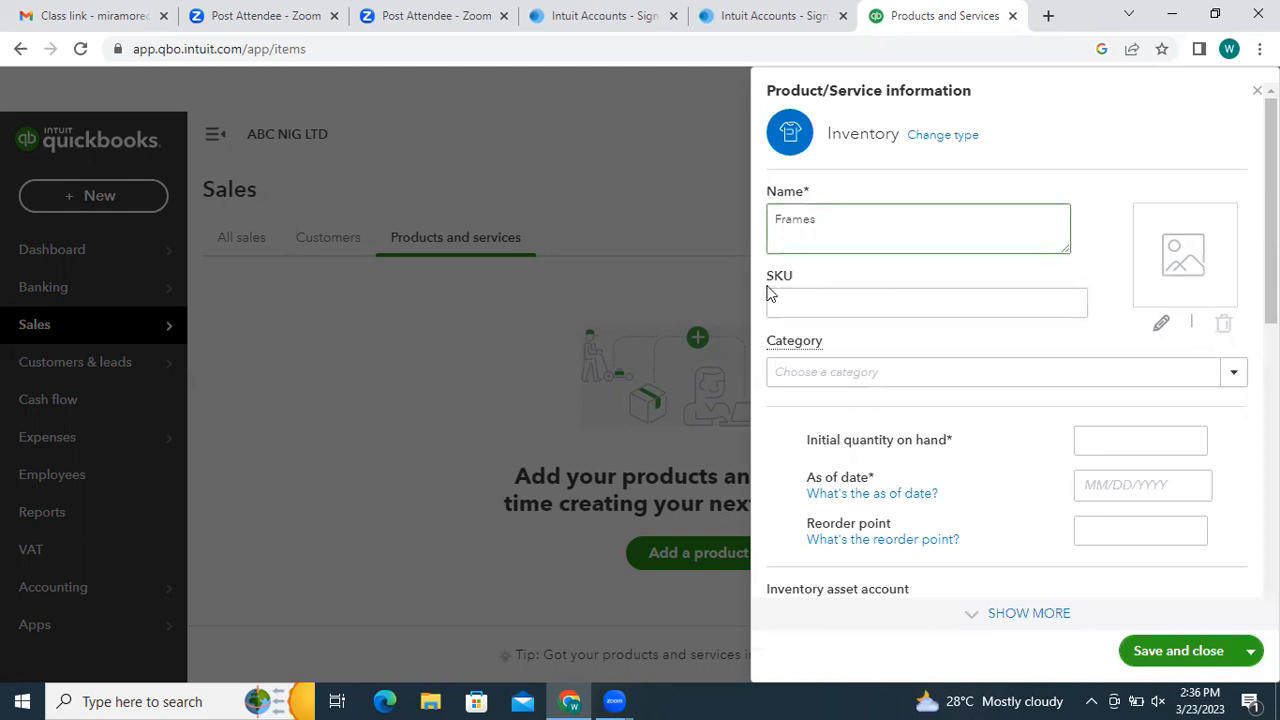
{"action": "left_click", "coordinate": [811, 300]}
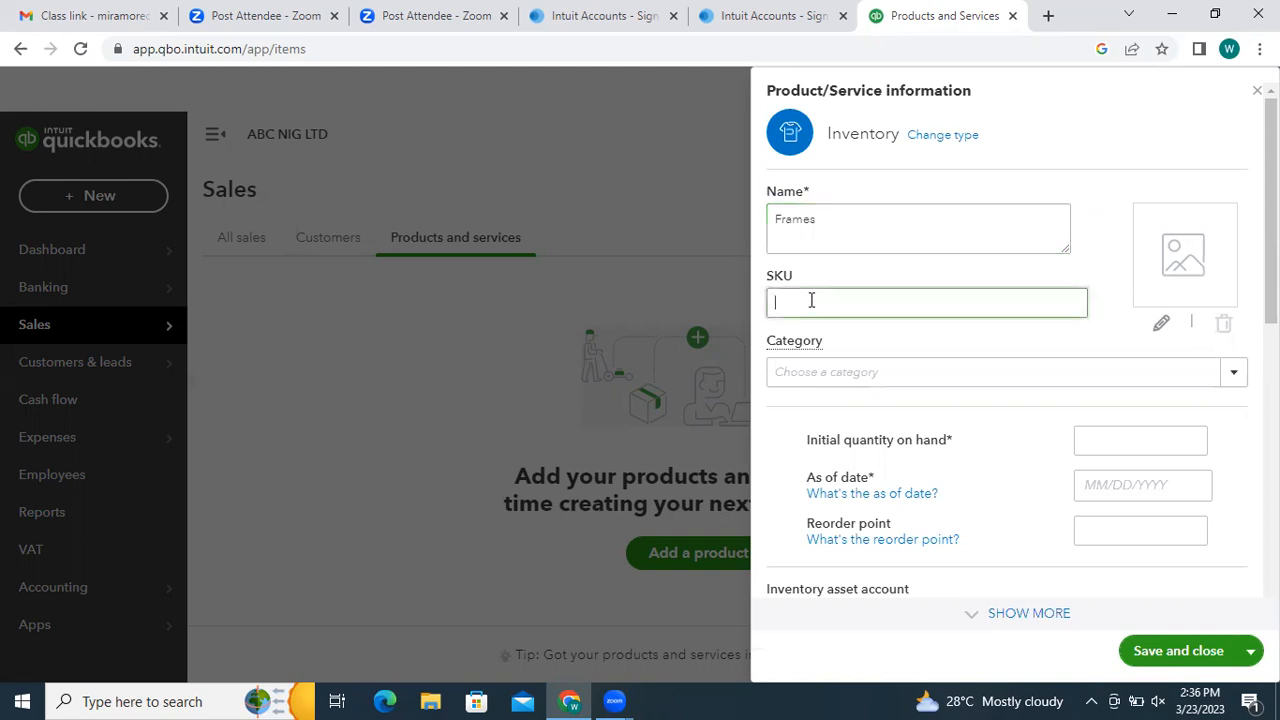
{"action": "type", "text": "F01"}
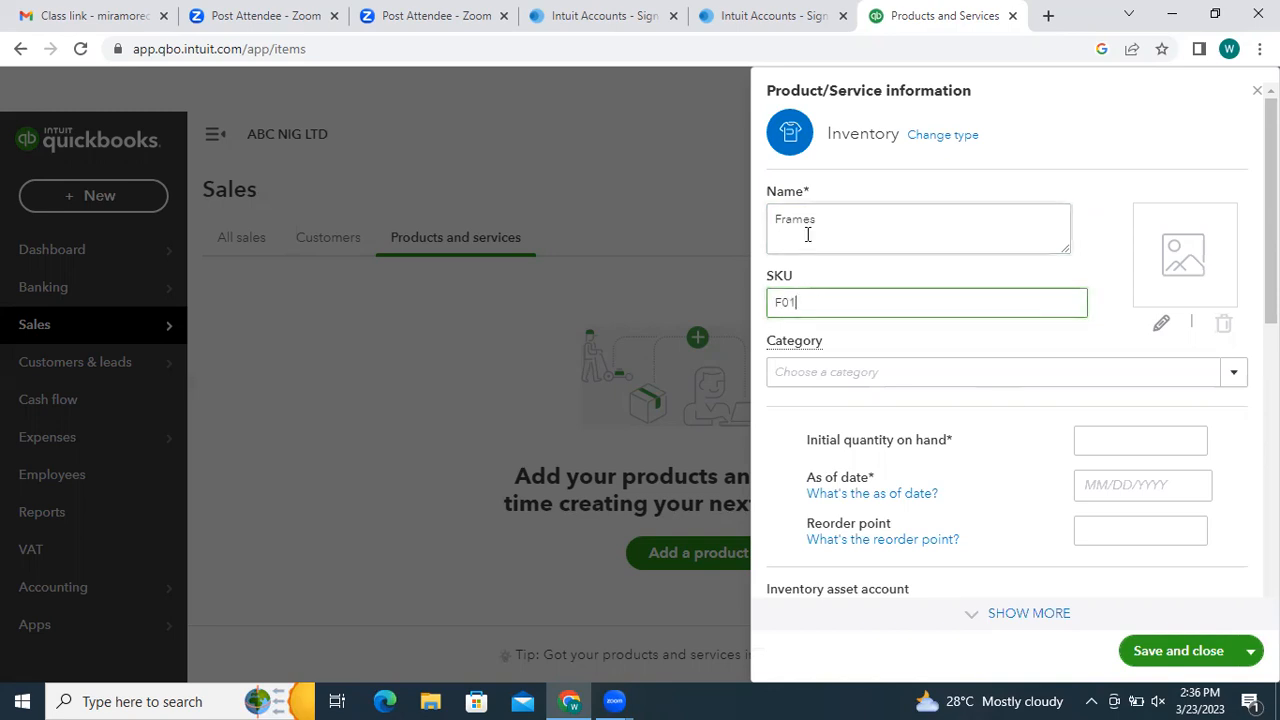
{"action": "left_click_drag", "start_coordinate": [829, 217], "coordinate": [755, 228]}
{"action": "type", "text": "D"}
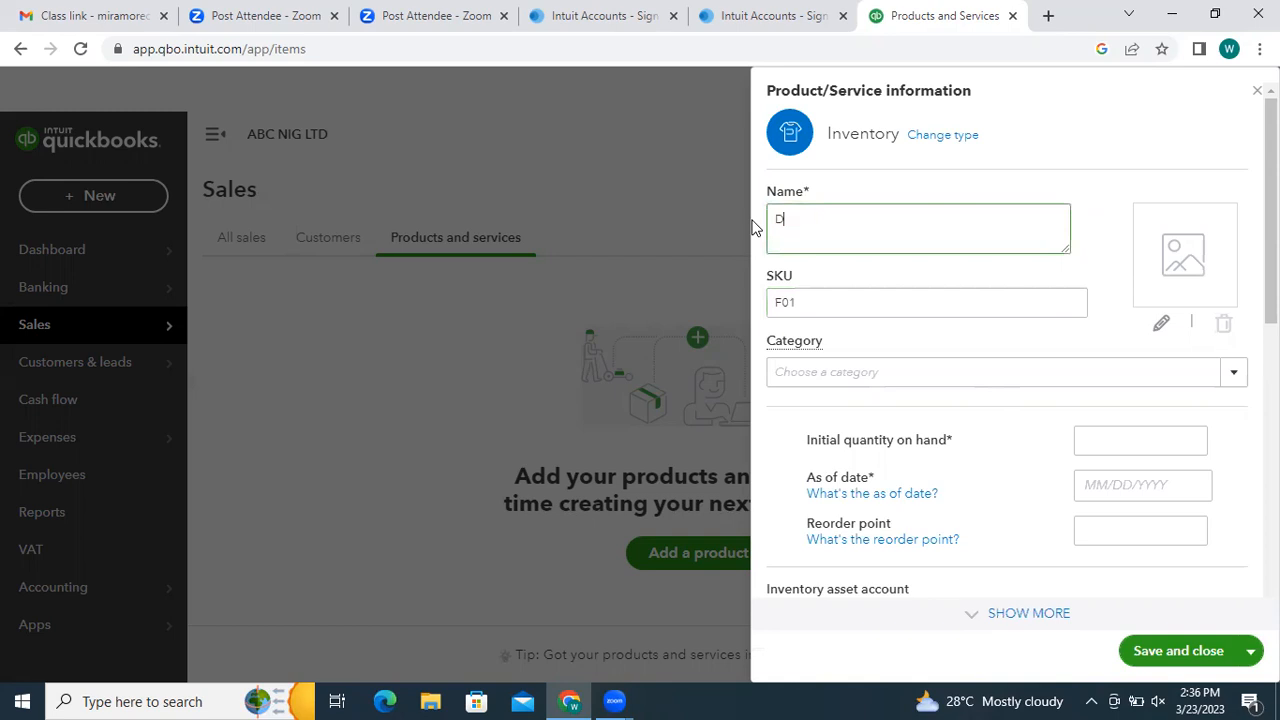
{"action": "type", "text": "OORS"}
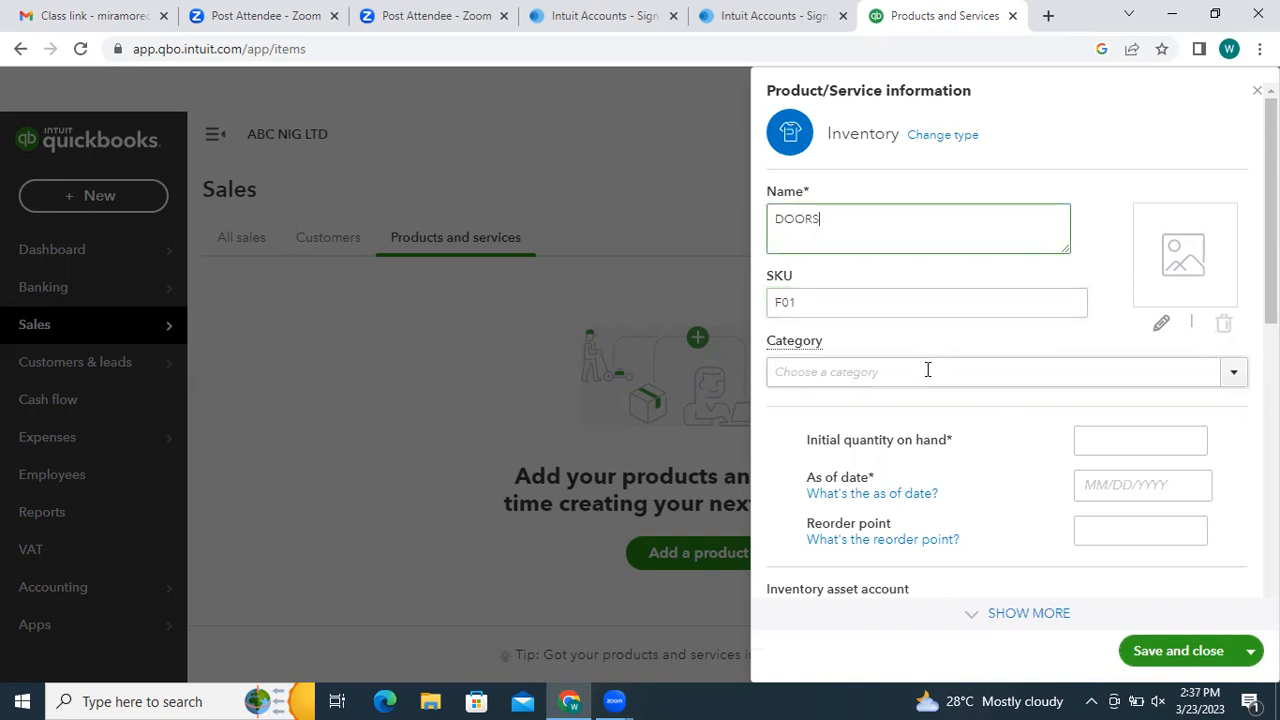
- Open the item's Category dropdown to show the Add new option
{"action": "left_click", "coordinate": [1054, 374]}
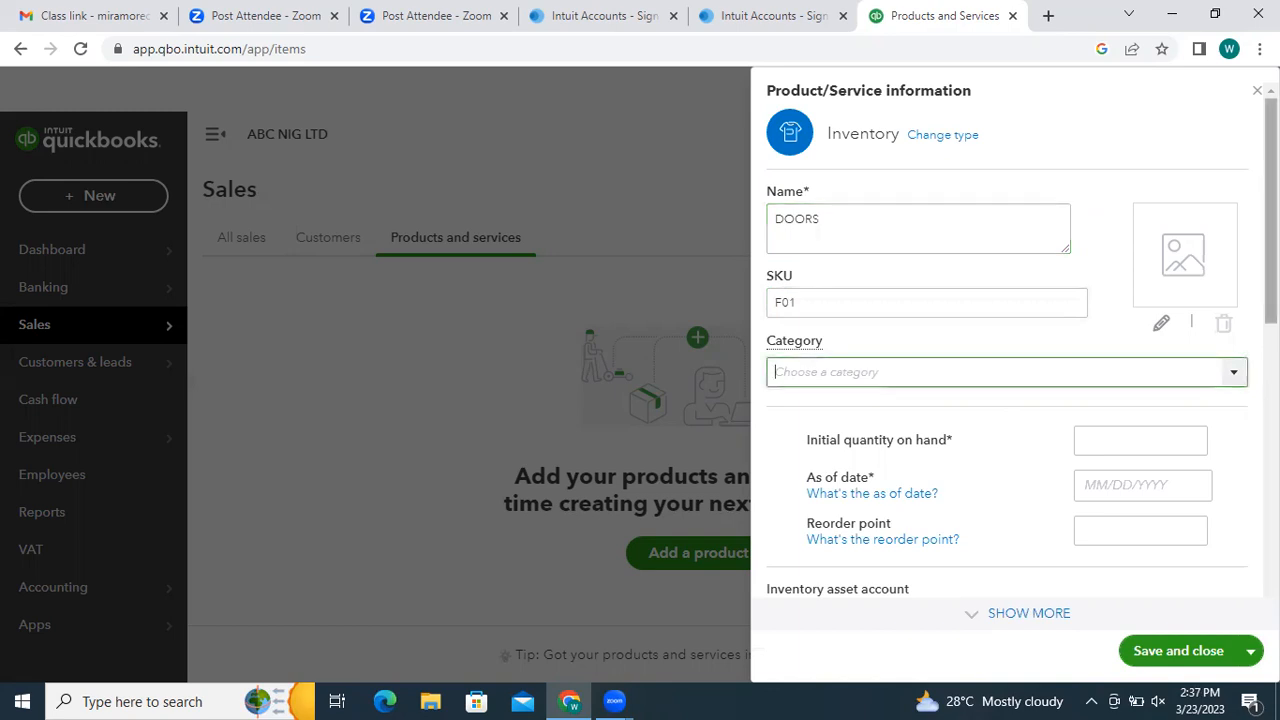
{"action": "scroll", "coordinate": [1222, 308], "scroll_direction": "down", "scroll_amount": 1}
{"action": "left_click", "coordinate": [1222, 306]}
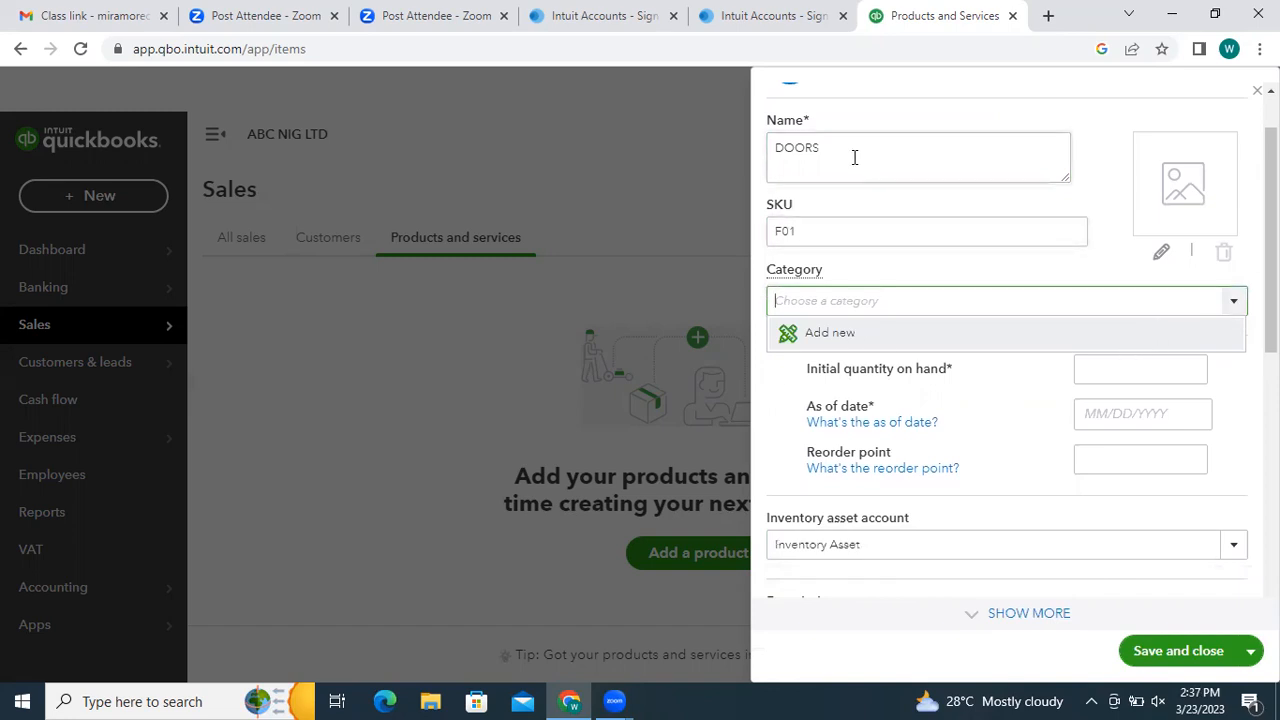
- Create a new category named DOORS from the Category dropdown's Add new option
{"action": "left_click", "coordinate": [826, 334]}
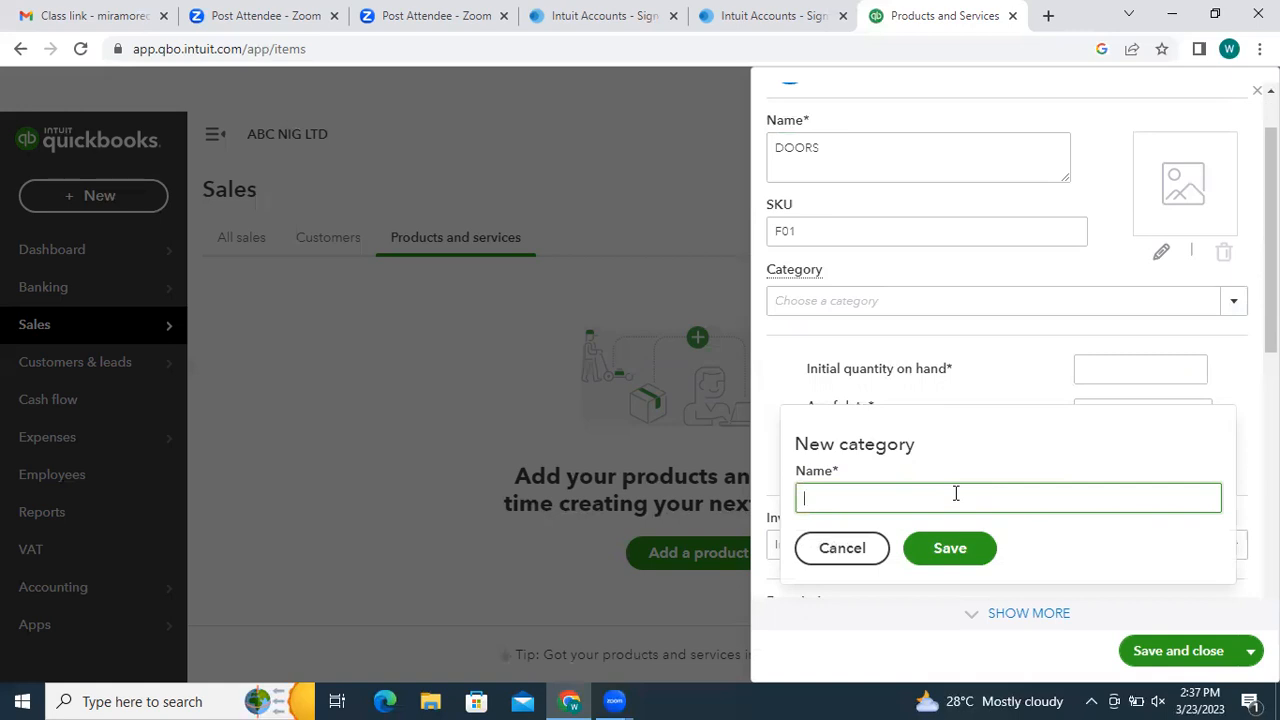
{"action": "type", "text": "DOORS"}
- Save the DOORS category and rename the item from DOORS to GERMAN DOORS
{"action": "left_click", "coordinate": [955, 550]}
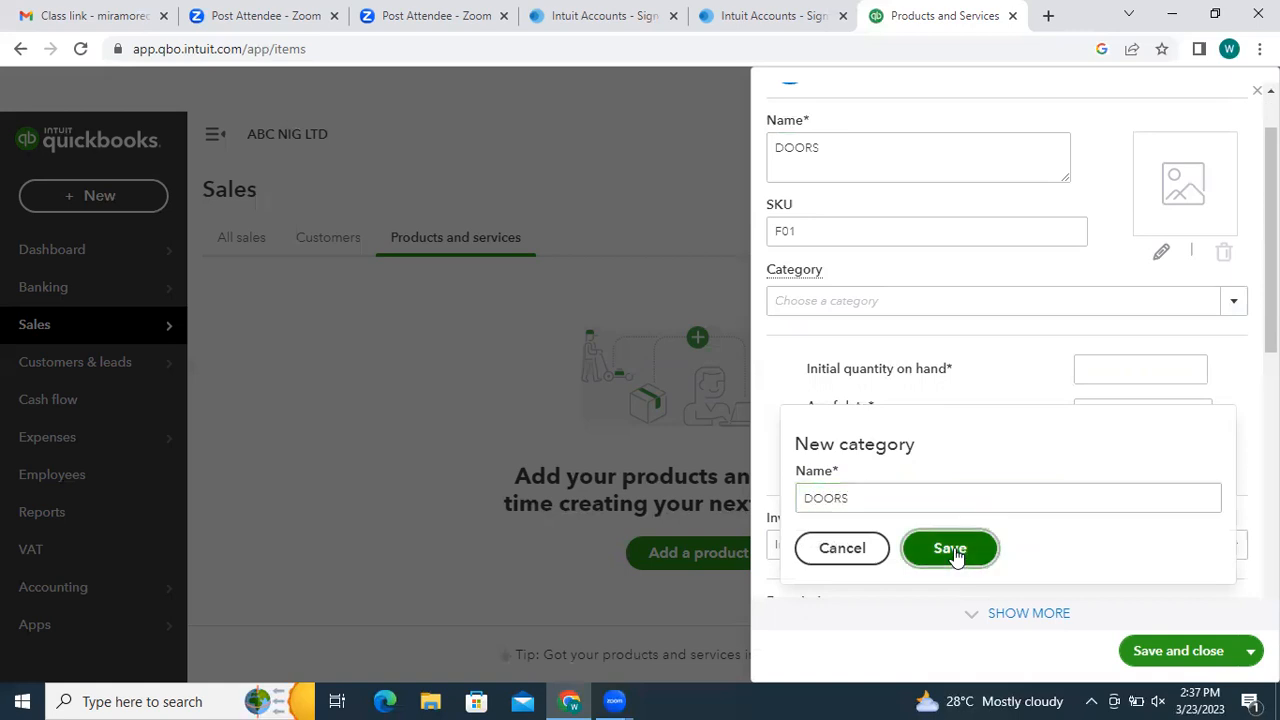
{"action": "double_click", "coordinate": [771, 148]}
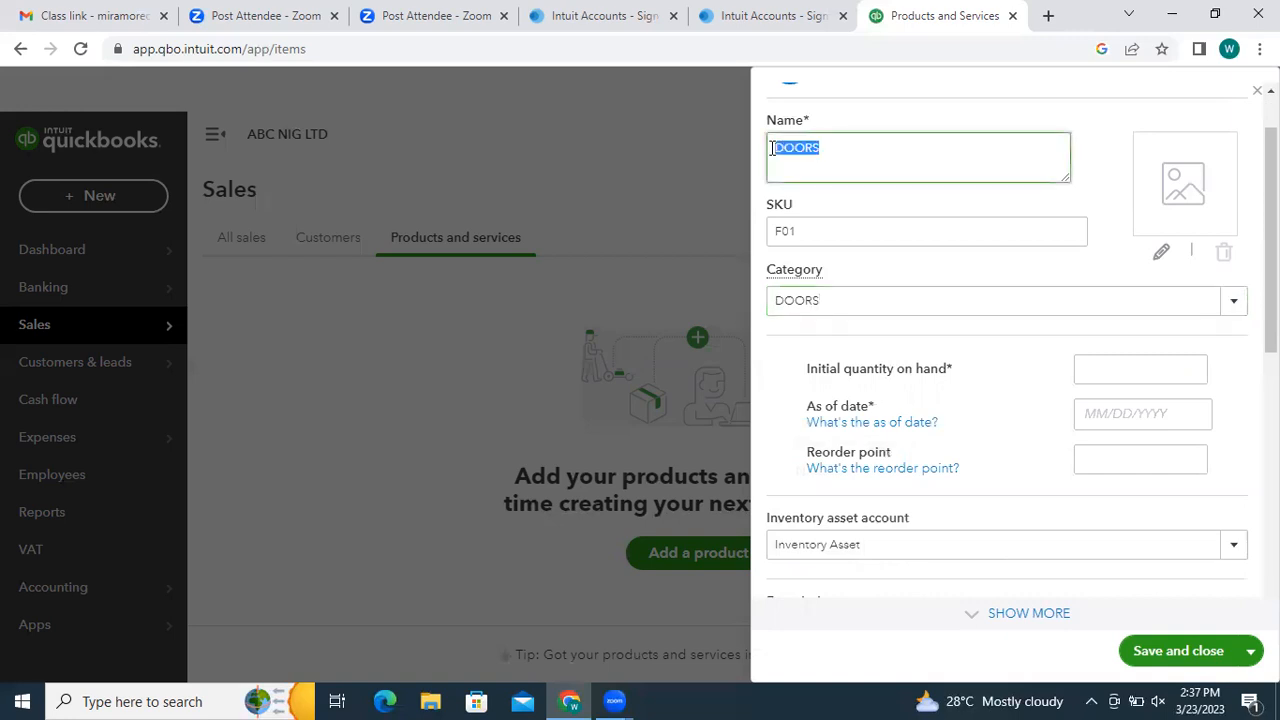
{"action": "left_click", "coordinate": [771, 148]}
{"action": "type", "text": "GERMAN"}
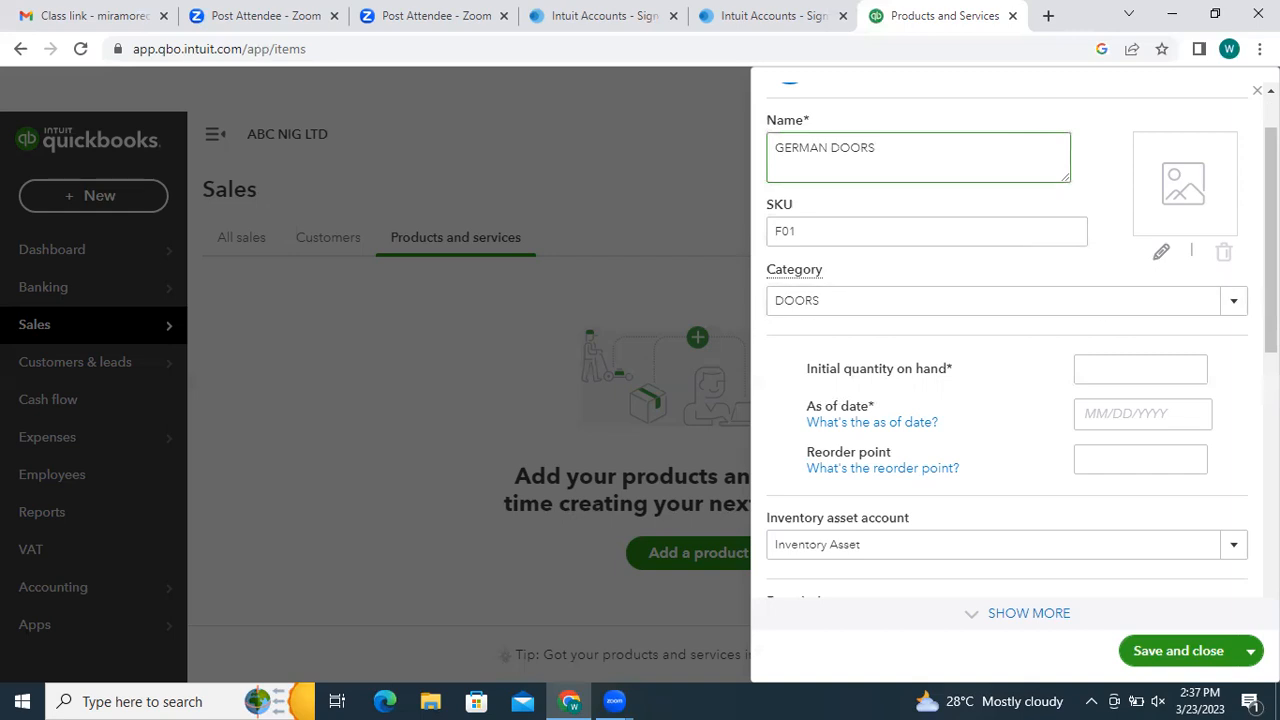
{"action": "left_click_drag", "start_coordinate": [1257, 320], "coordinate": [1271, 274]}
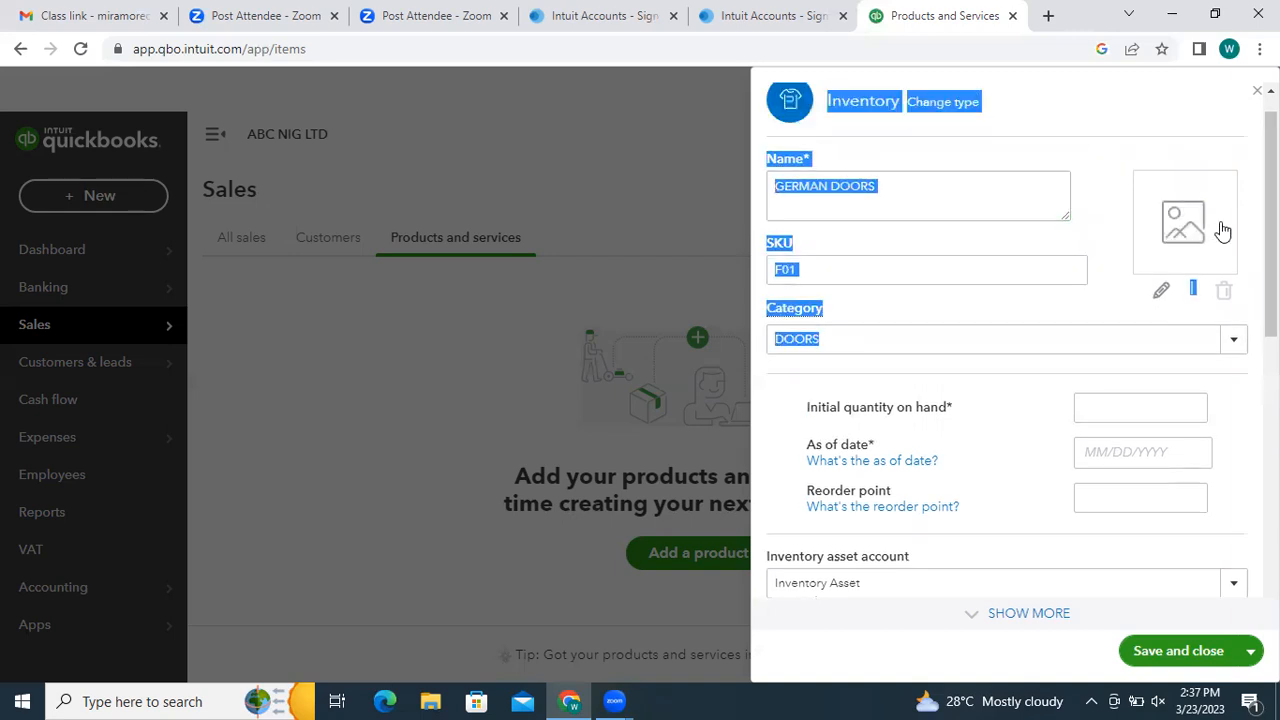
{"action": "left_click_drag", "start_coordinate": [1271, 218], "coordinate": [1271, 198]}
{"action": "left_click", "coordinate": [1130, 168]}
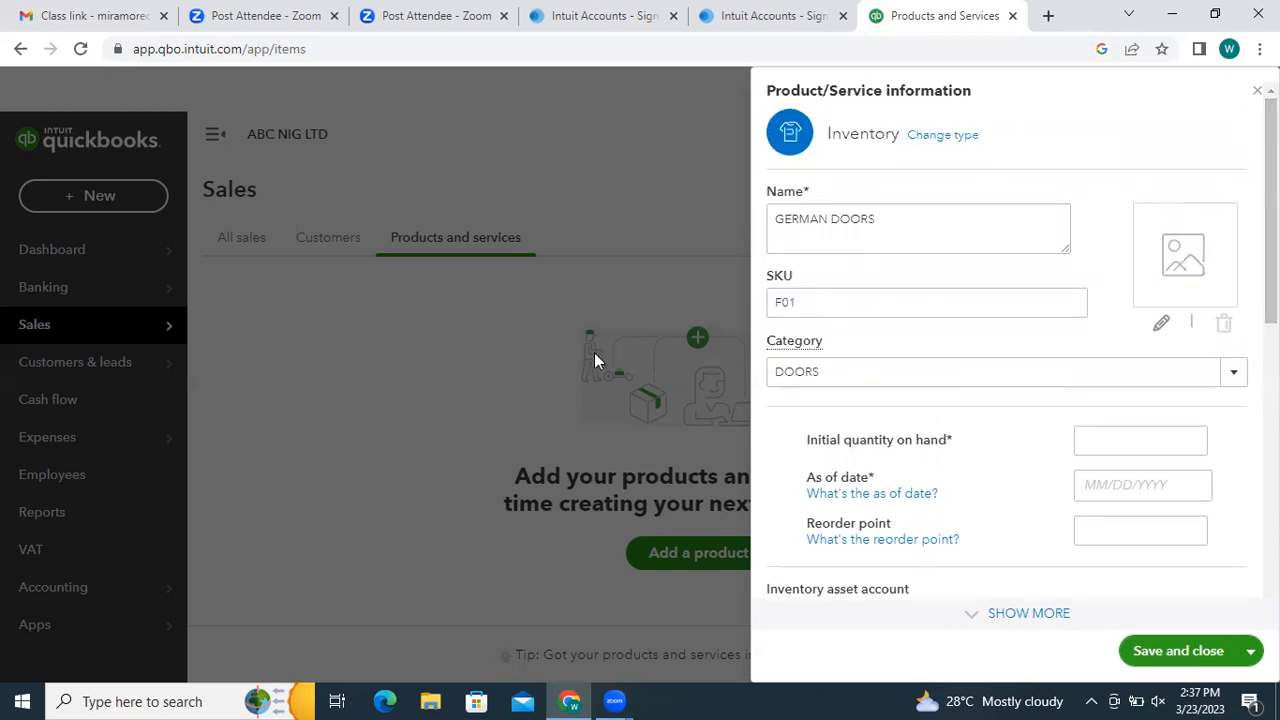
- Enter initial quantity 500 as of 03/23/2023 and a reorder point of 50
{"action": "scroll", "coordinate": [1006, 340], "scroll_direction": "down", "scroll_amount": 1}
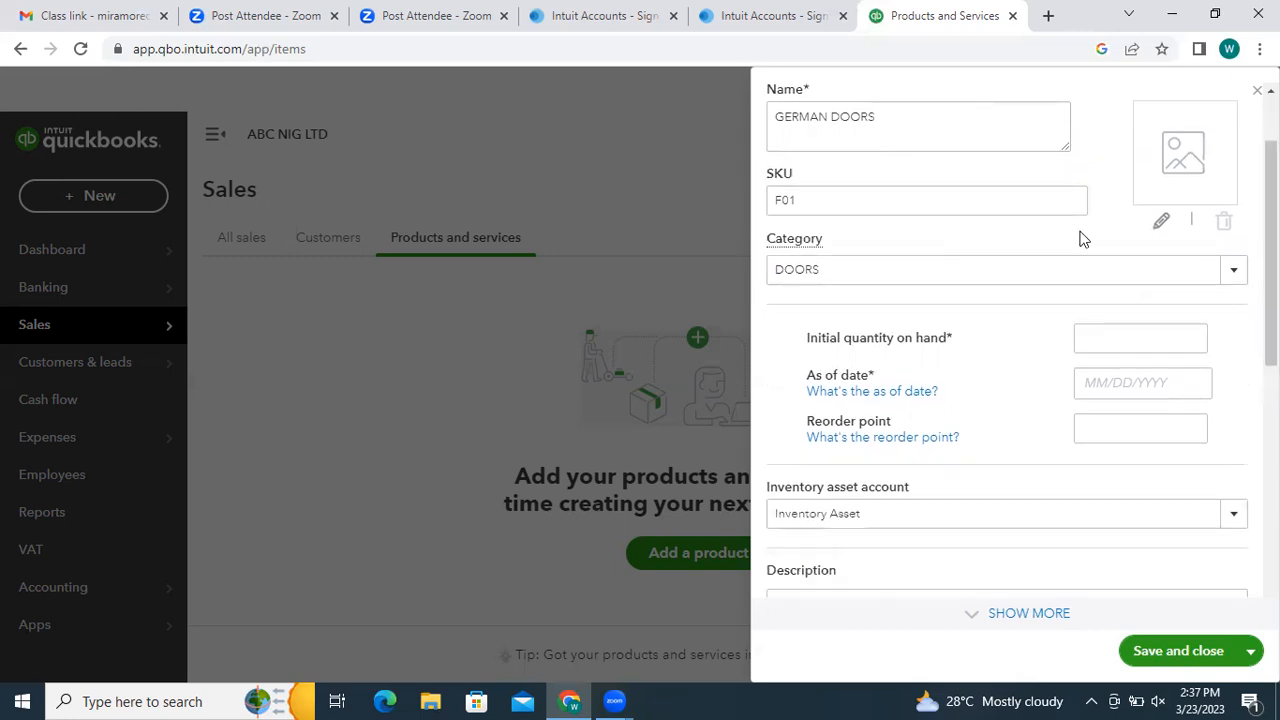
{"action": "left_click", "coordinate": [1087, 345]}
{"action": "type", "text": "500"}
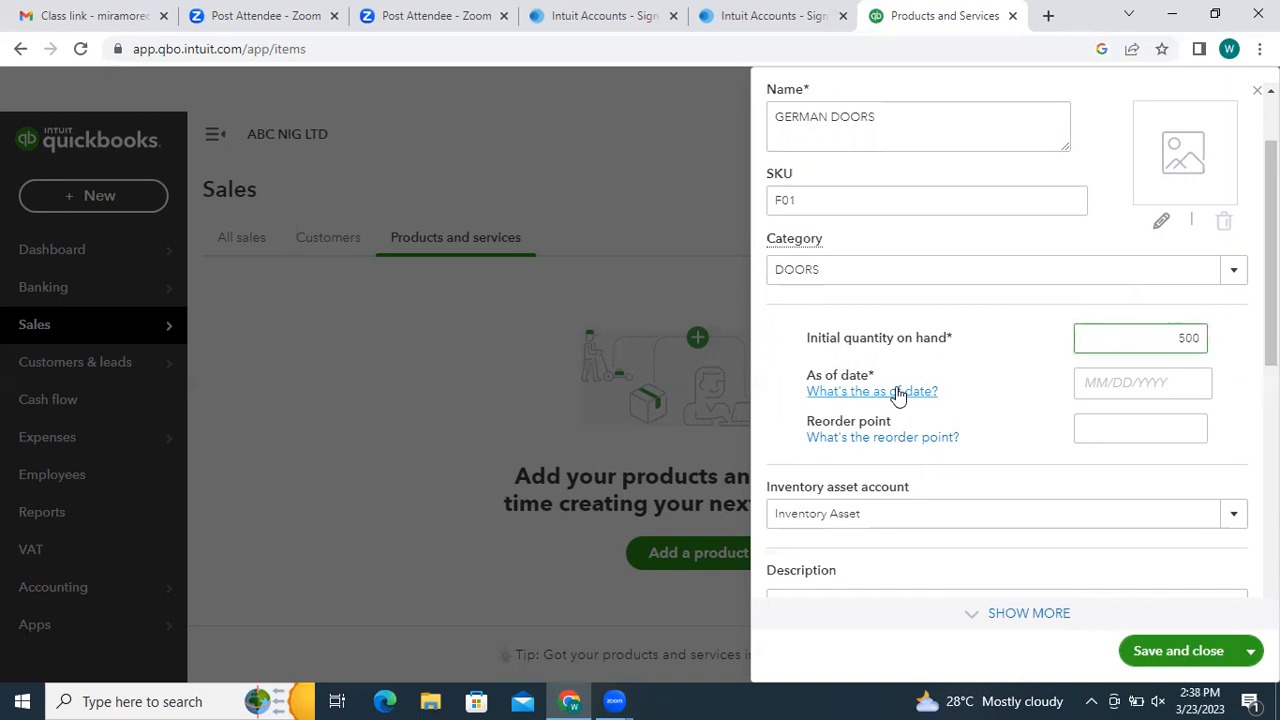
{"action": "left_click", "coordinate": [1184, 391]}
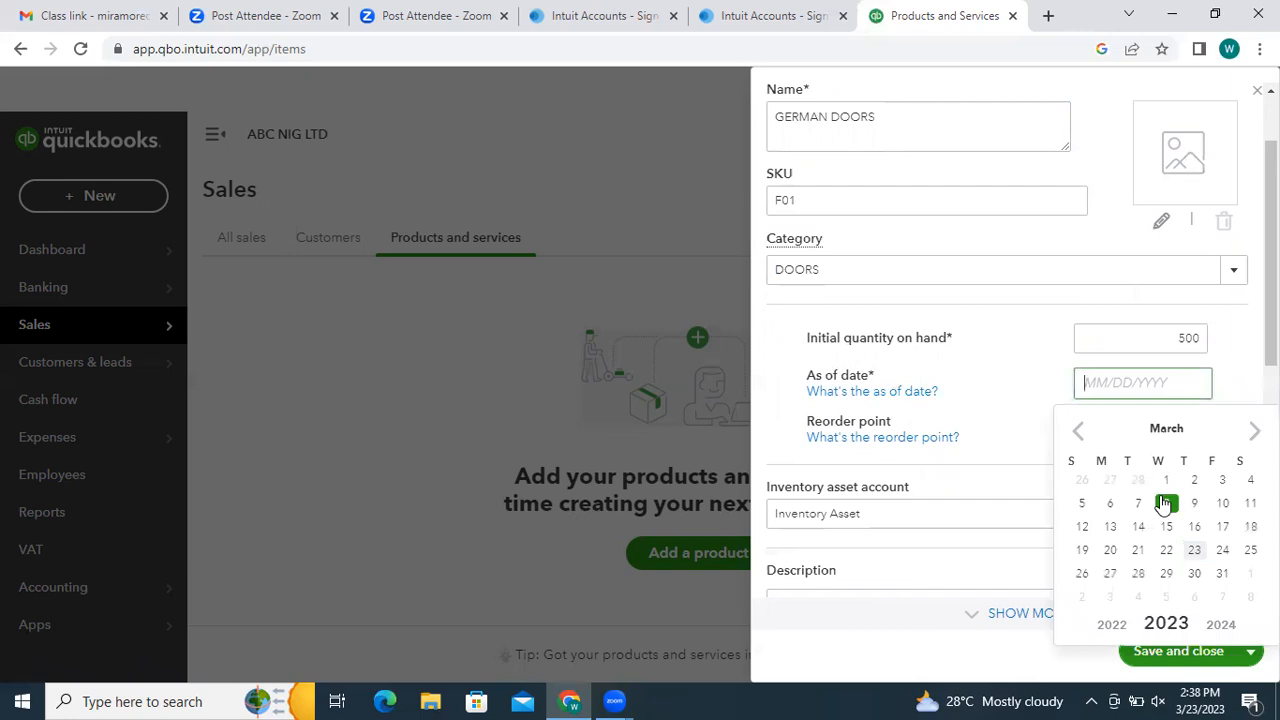
{"action": "left_click", "coordinate": [1194, 550]}
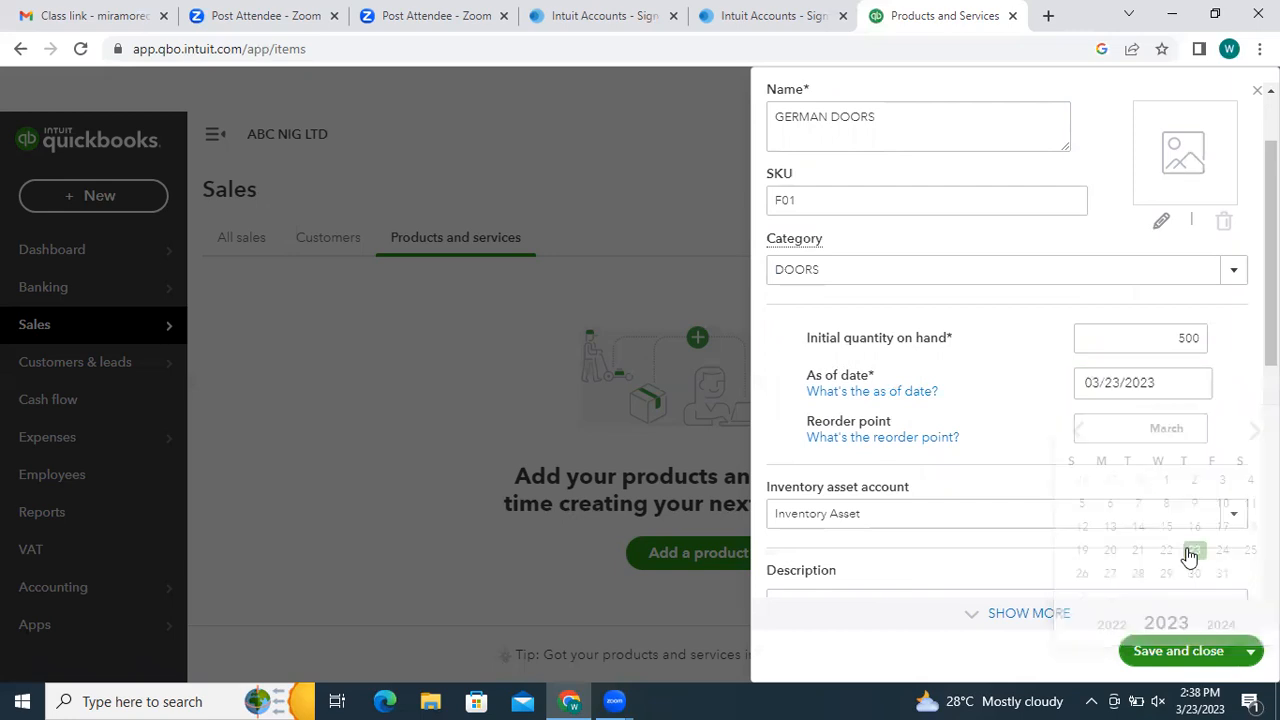
{"action": "left_click", "coordinate": [1145, 431]}
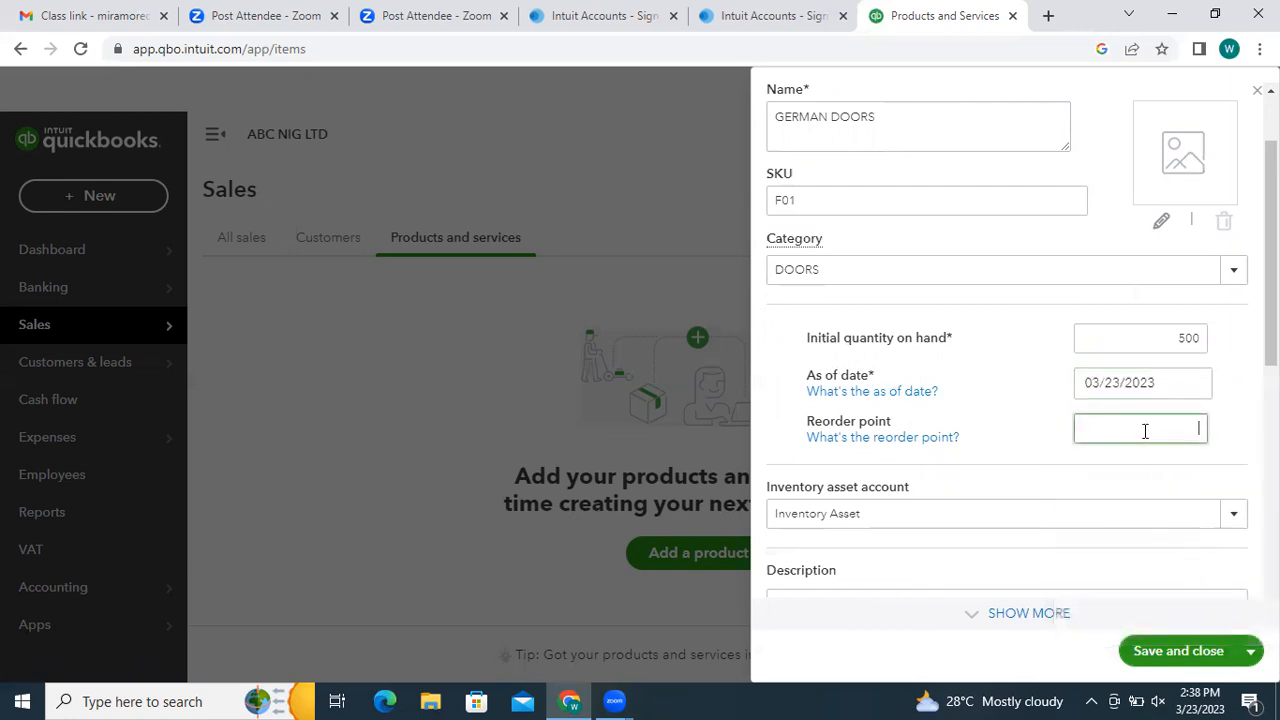
{"action": "type", "text": "200"}
{"action": "key", "text": "BackSpace"}
{"action": "key", "text": "BackSpace"}
{"action": "key", "text": "BackSpace"}
{"action": "type", "text": "50"}
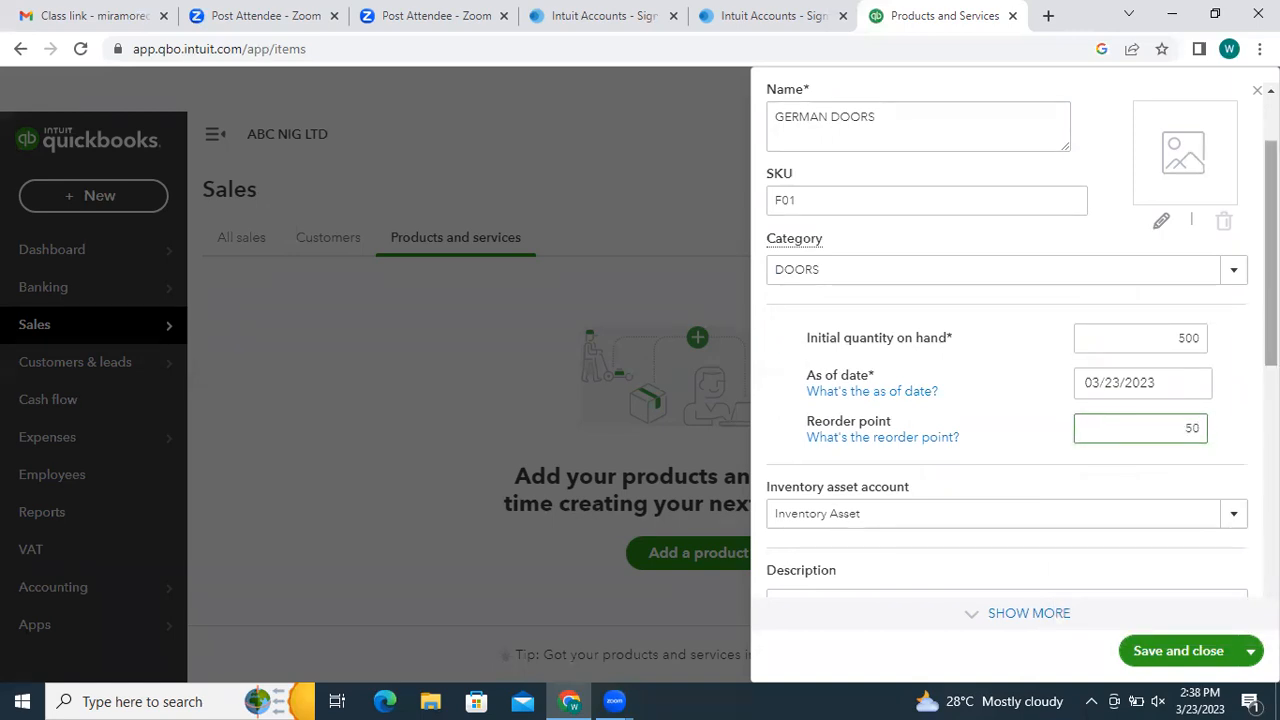
- Enter a sales price of 150,000 and confirm Sales of Product Income as income account
{"action": "scroll", "coordinate": [1015, 350], "scroll_direction": "down", "scroll_amount": 3}
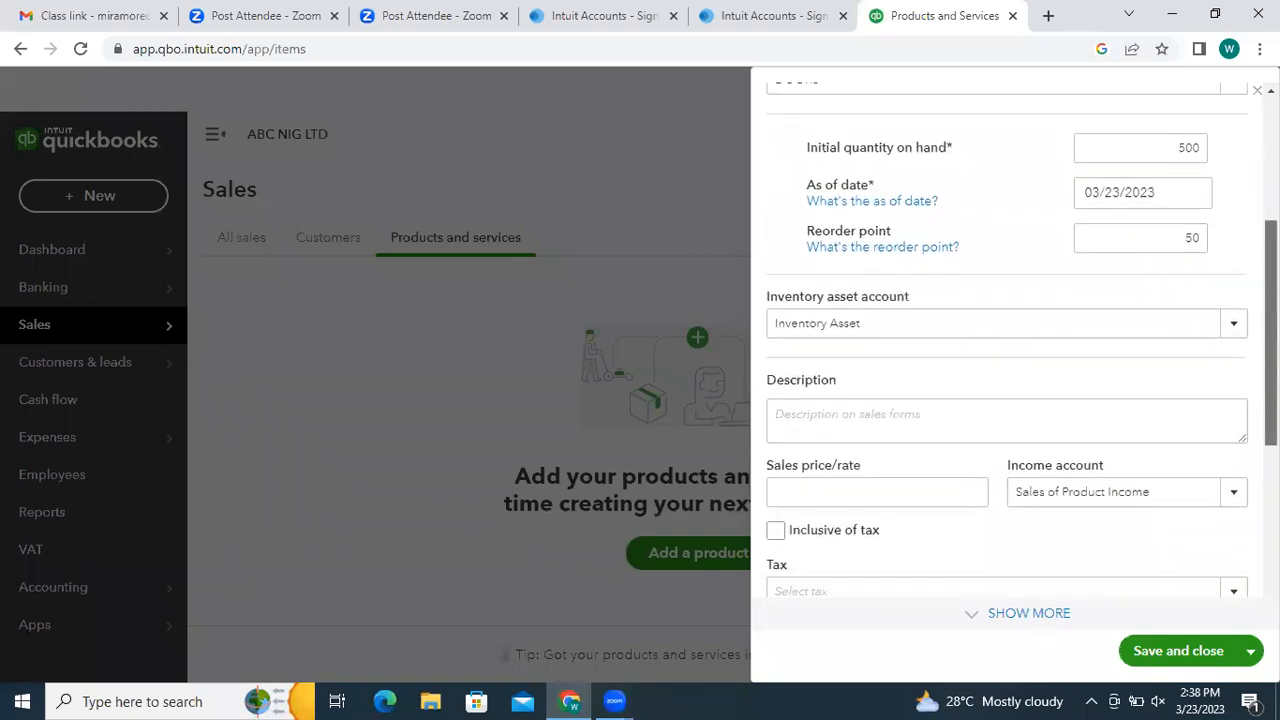
{"action": "left_click_drag", "start_coordinate": [1271, 334], "coordinate": [1271, 340]}
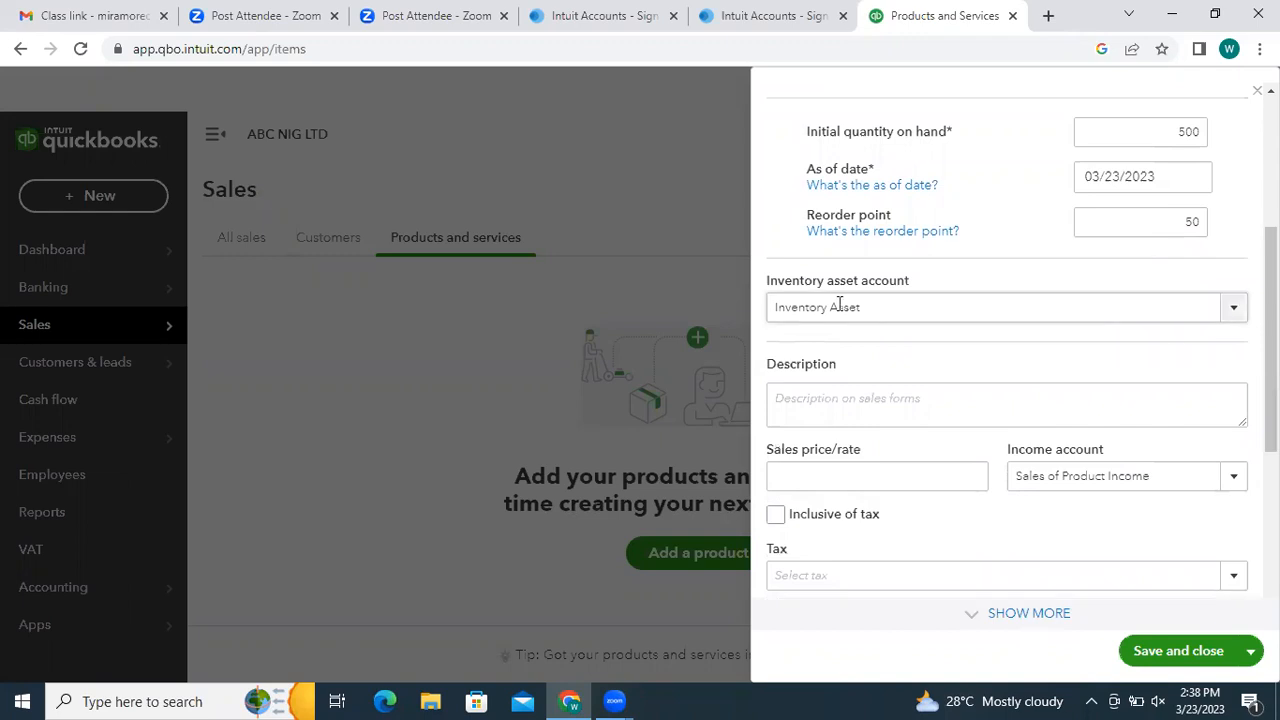
{"action": "left_click_drag", "start_coordinate": [1257, 335], "coordinate": [1271, 344]}
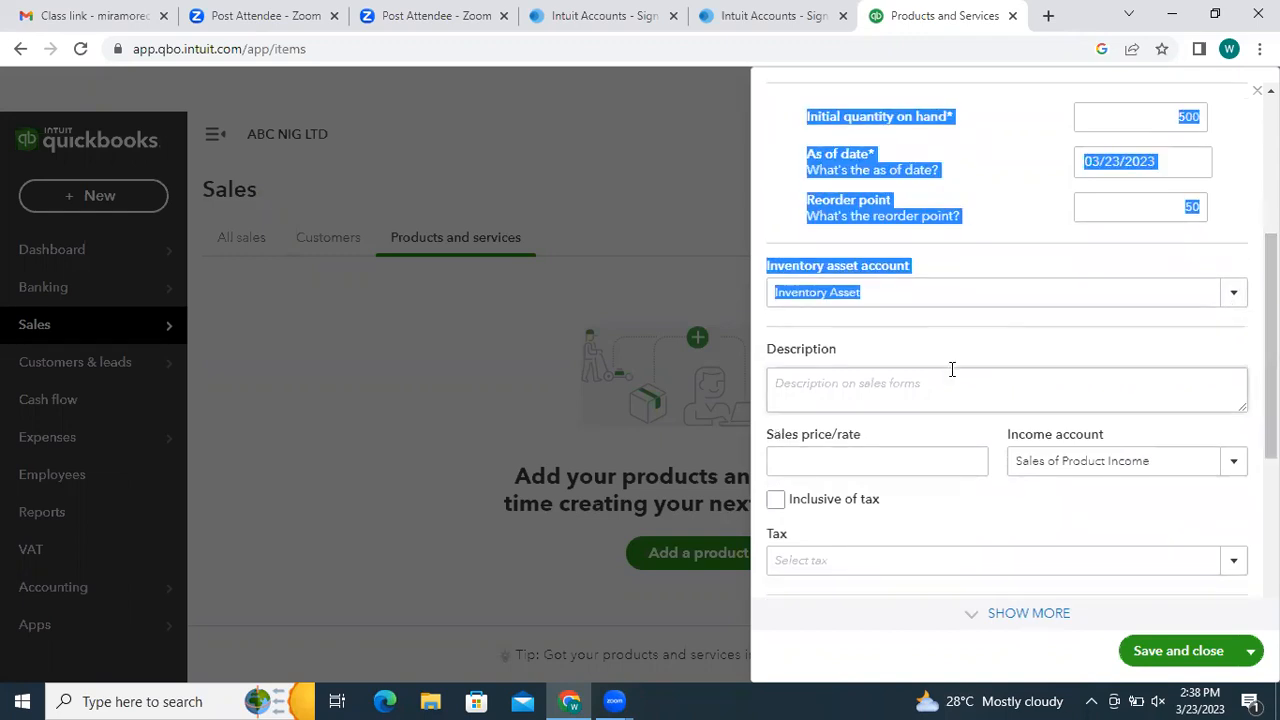
{"action": "left_click", "coordinate": [952, 369]}
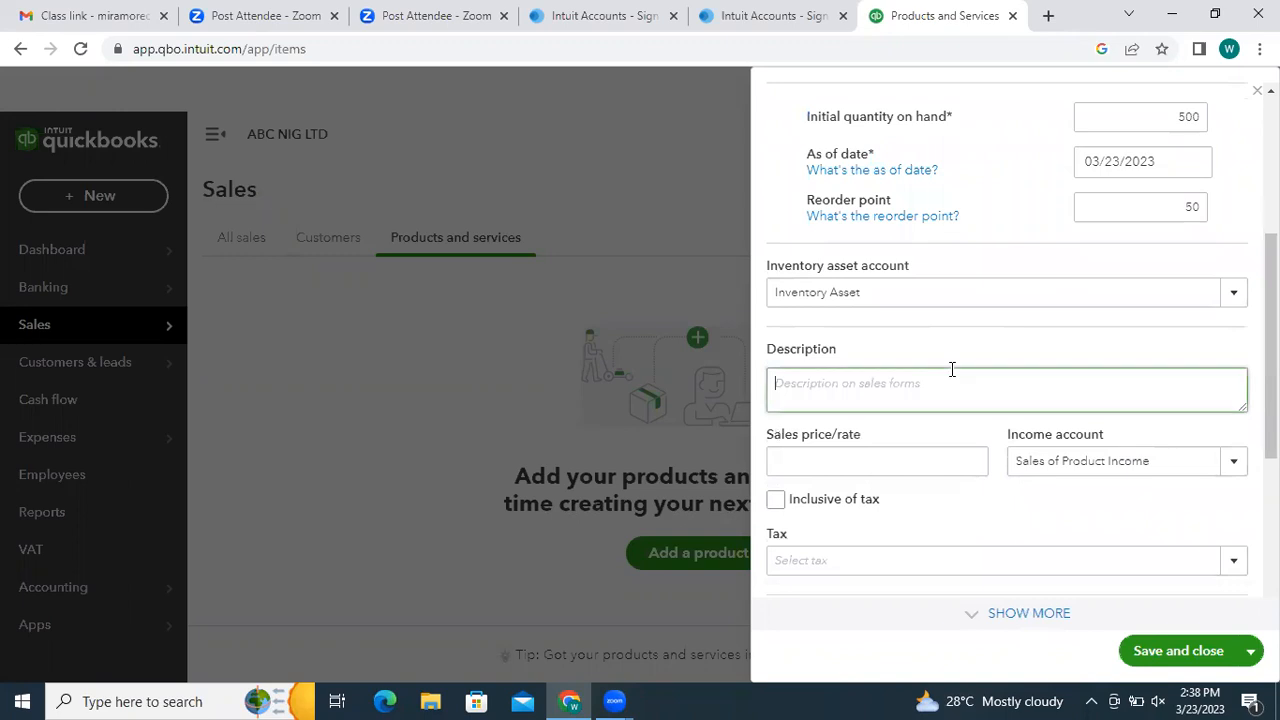
{"action": "left_click", "coordinate": [899, 467]}
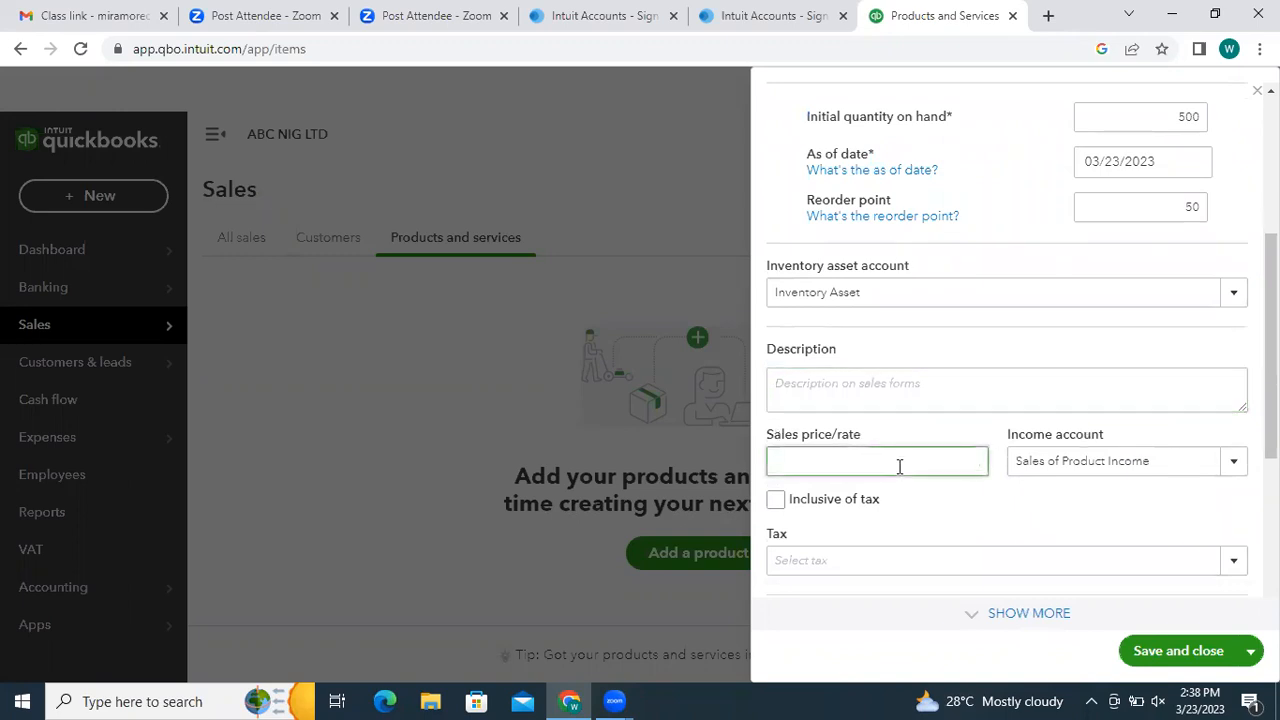
{"action": "type", "text": "1500"}
{"action": "type", "text": "00"}
{"action": "key", "text": "BackSpace"}
{"action": "type", "text": "0"}
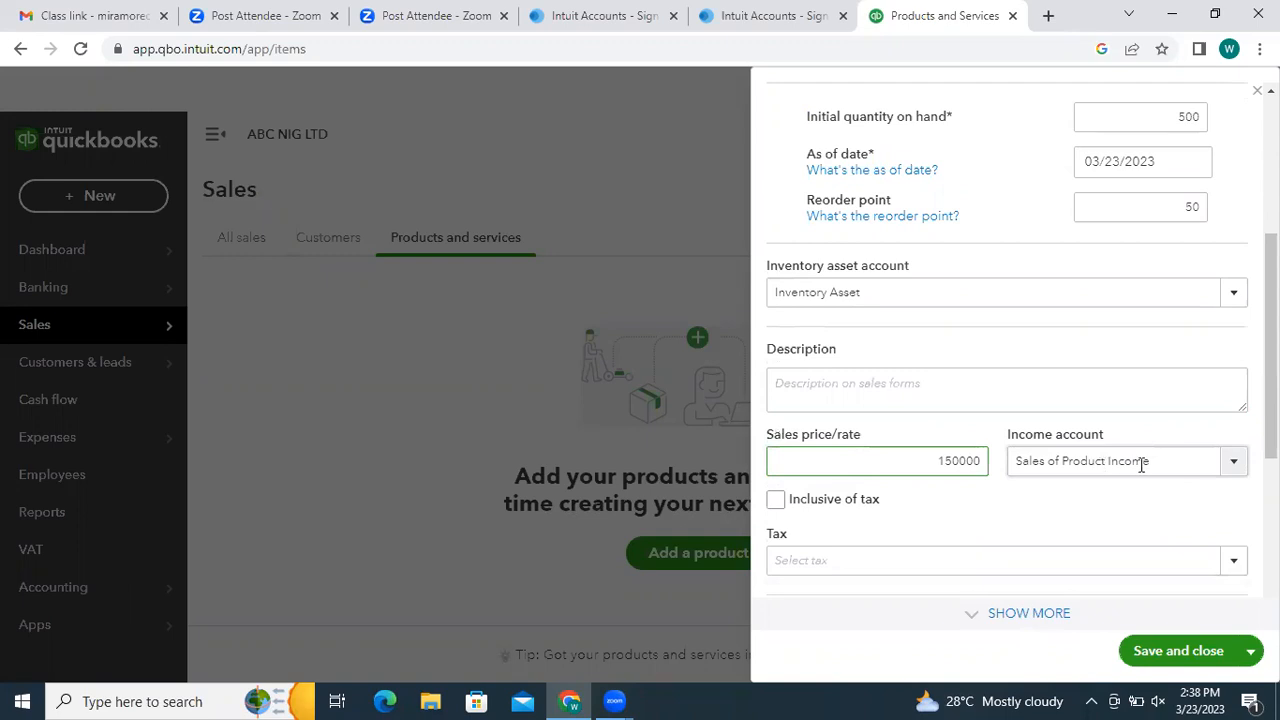
{"action": "left_click", "coordinate": [1236, 468]}
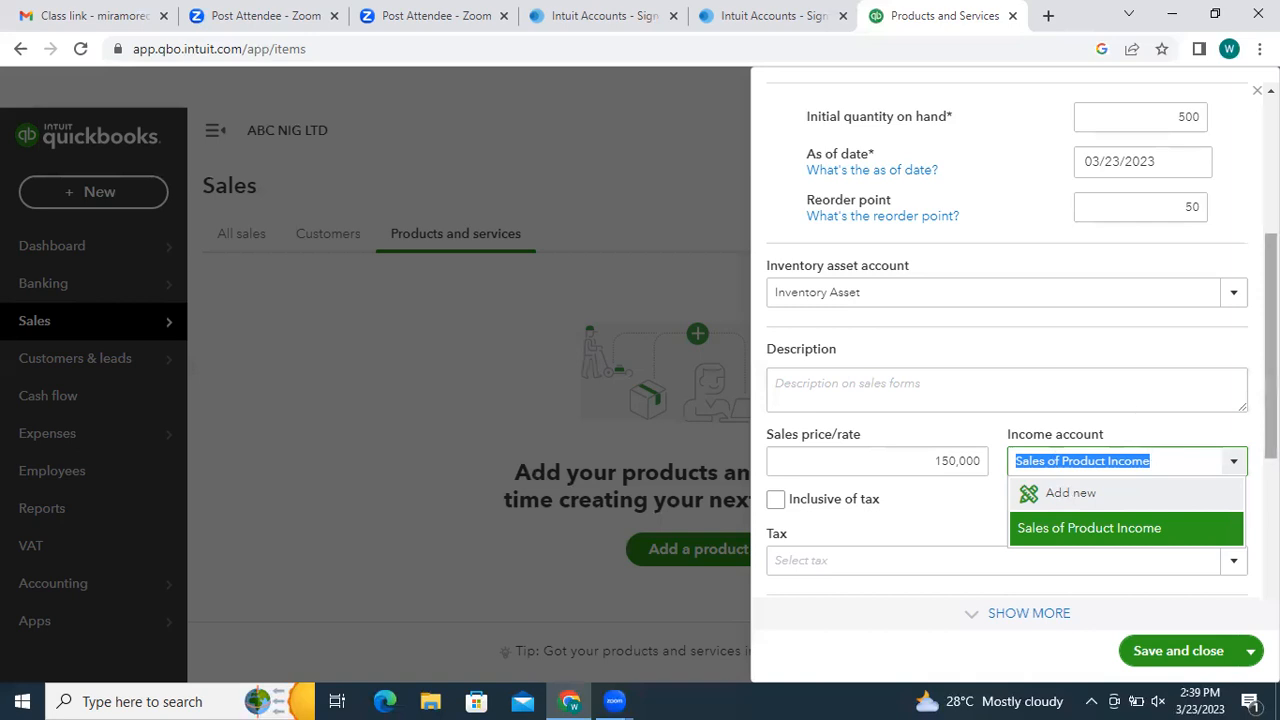
{"action": "scroll", "coordinate": [1006, 340], "scroll_direction": "down", "scroll_amount": 3}
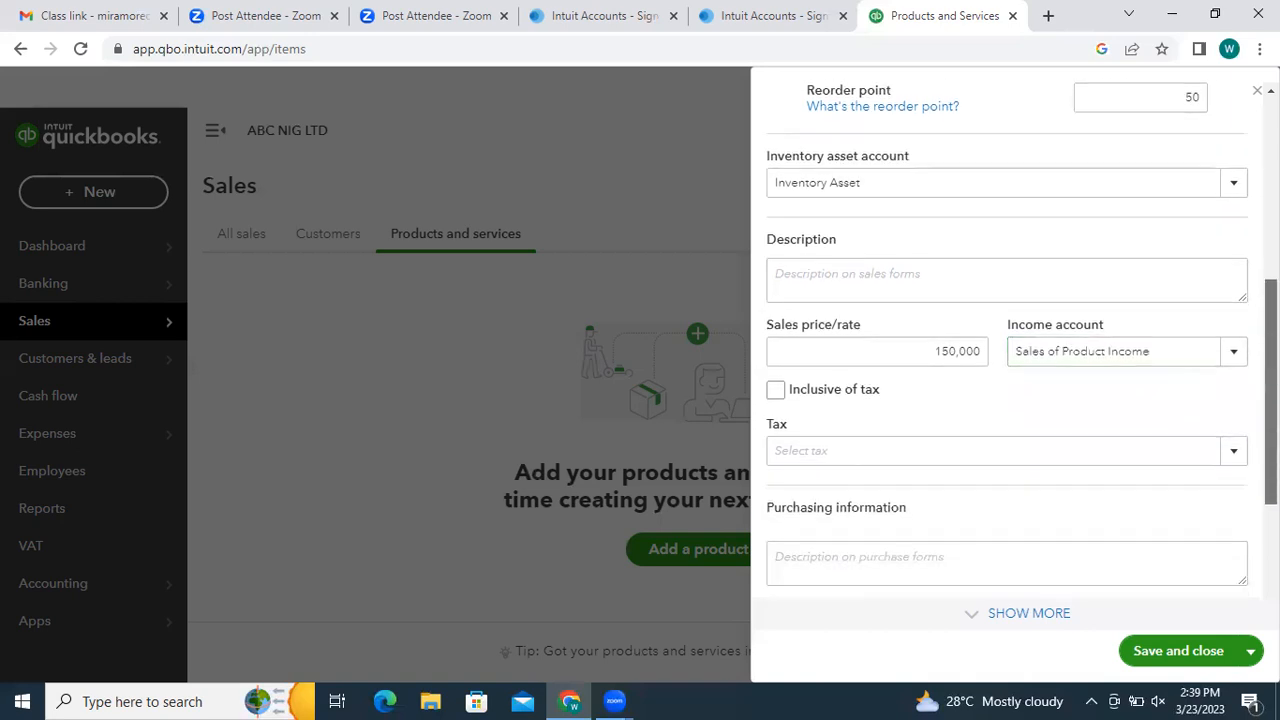
{"action": "scroll", "coordinate": [949, 500], "scroll_direction": "up", "scroll_amount": 1}
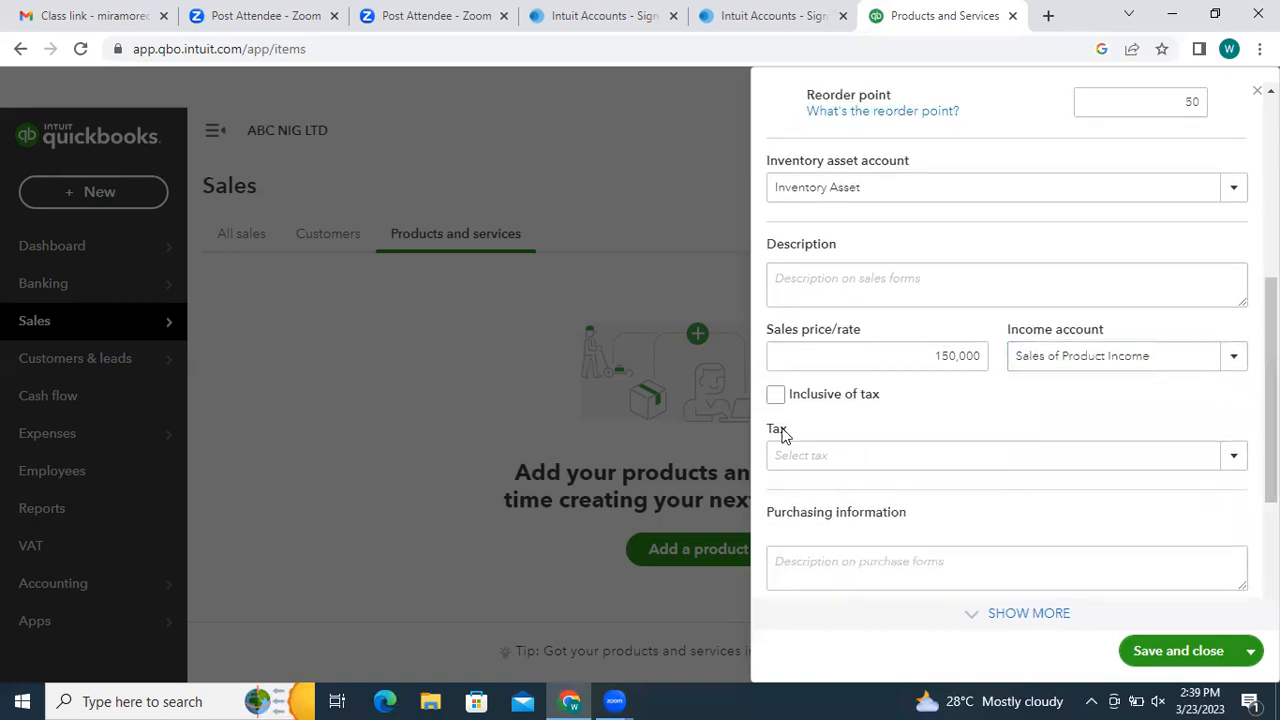
{"action": "left_click", "coordinate": [1237, 457]}
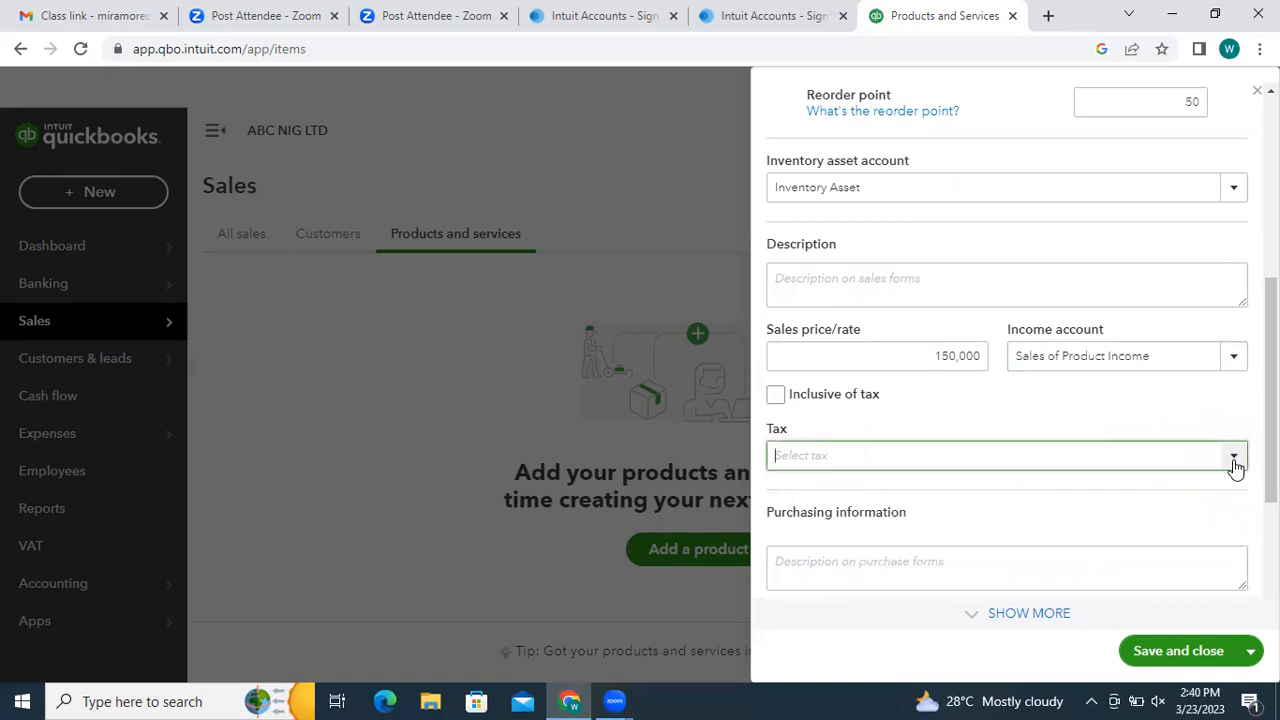
{"action": "left_click", "coordinate": [778, 397]}
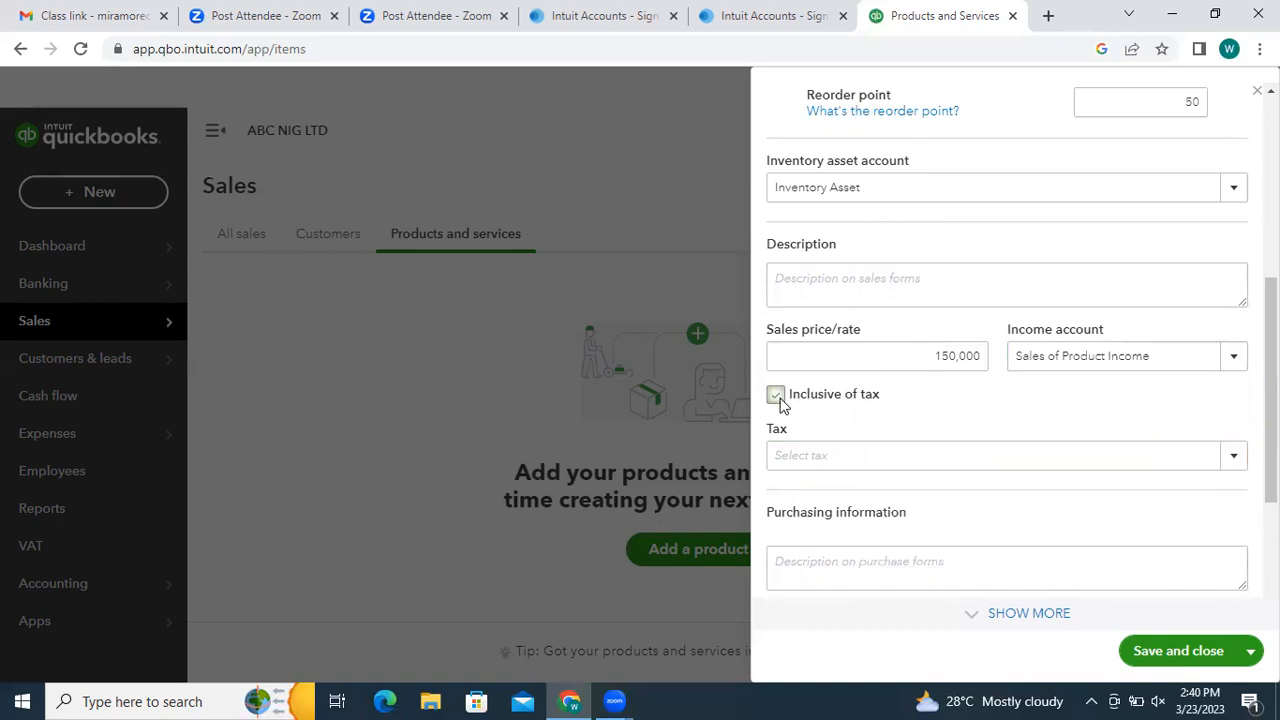
{"action": "left_click", "coordinate": [1234, 466]}
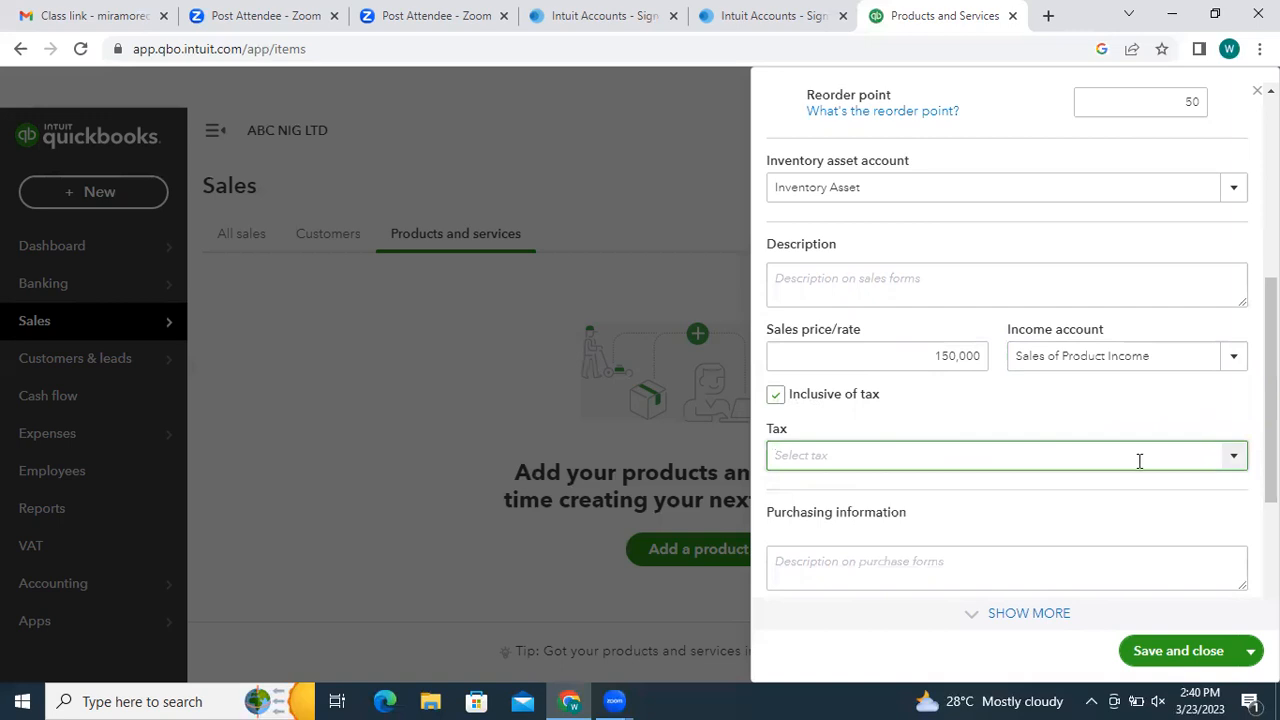
{"action": "type", "text": "VAT"}
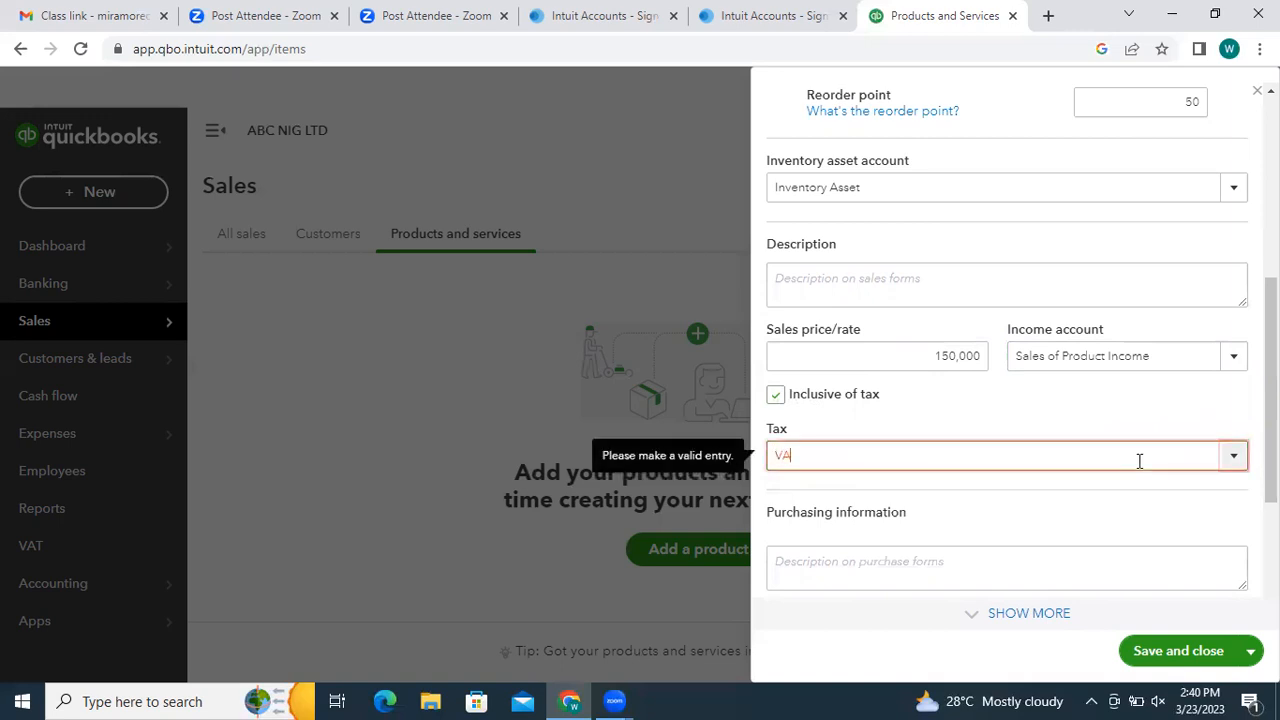
{"action": "key", "text": "BackSpace"}
{"action": "key", "text": "BackSpace"}
{"action": "key", "text": "BackSpace"}
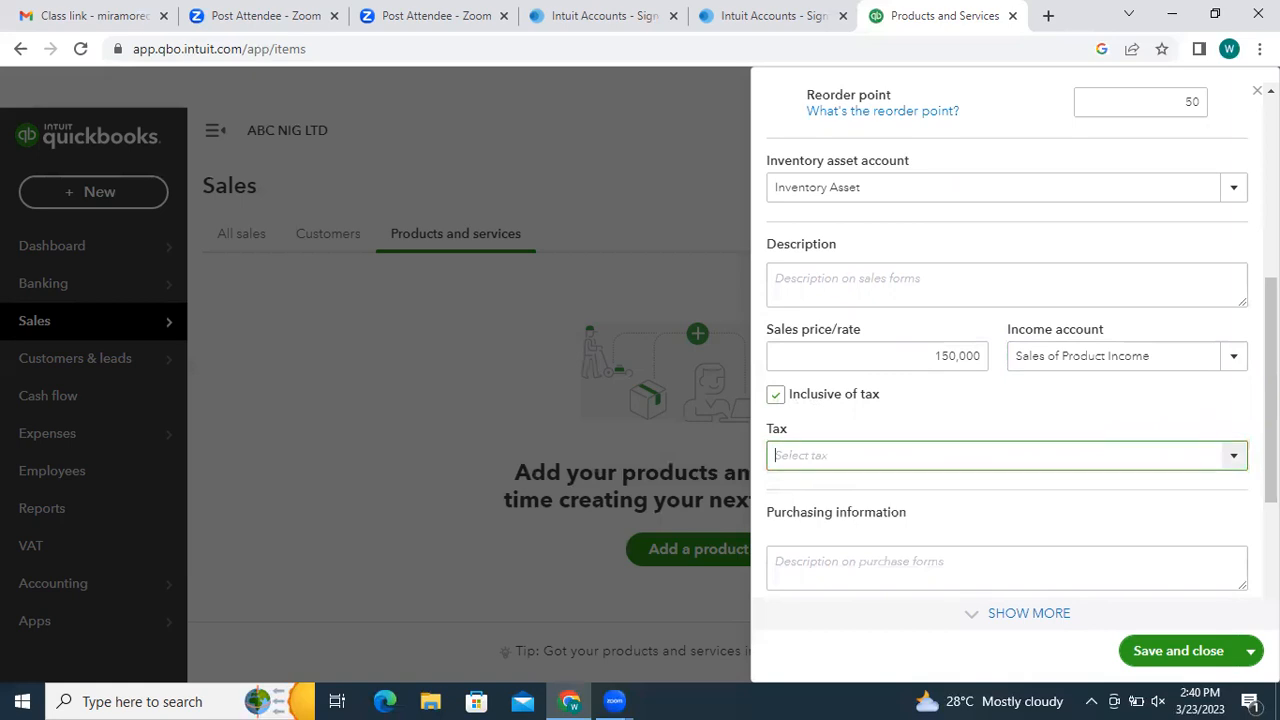
{"action": "scroll", "coordinate": [1271, 400], "scroll_direction": "down", "scroll_amount": 2}
- Enter a purchase cost of 70,000 for the item
{"action": "left_click_drag", "start_coordinate": [1271, 455], "coordinate": [1271, 452]}
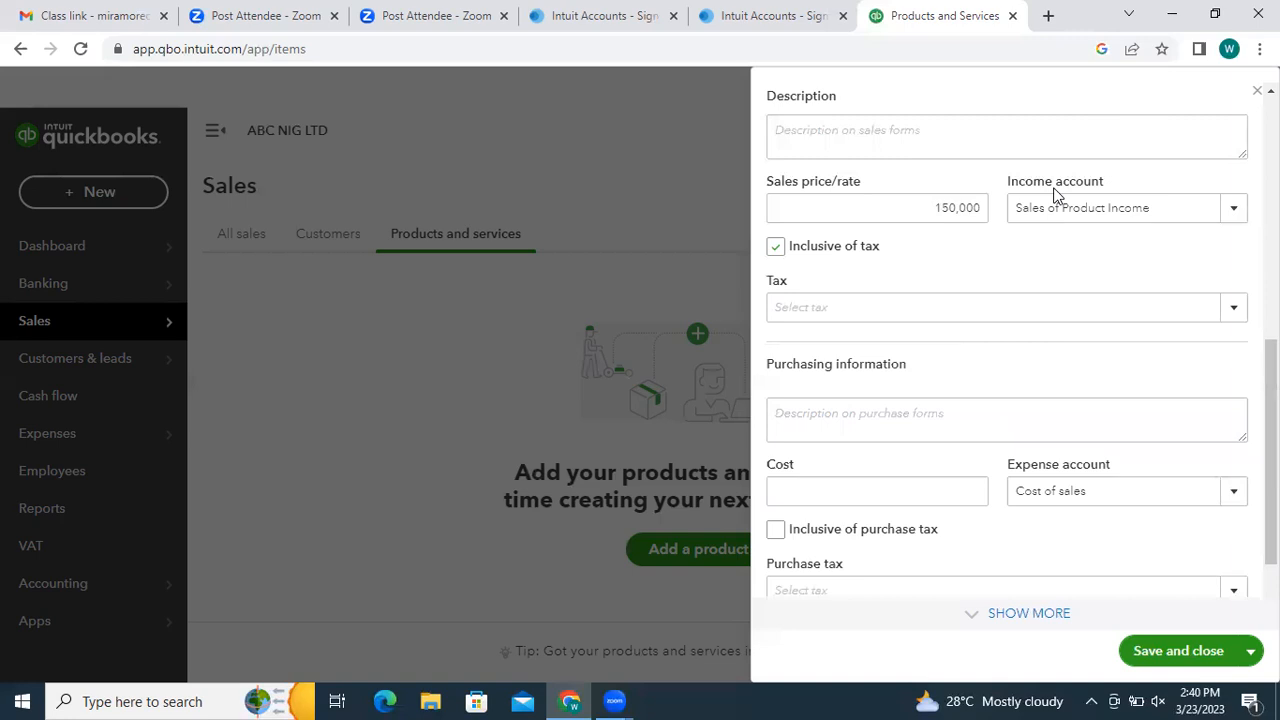
{"action": "left_click", "coordinate": [974, 427]}
{"action": "left_click", "coordinate": [965, 492]}
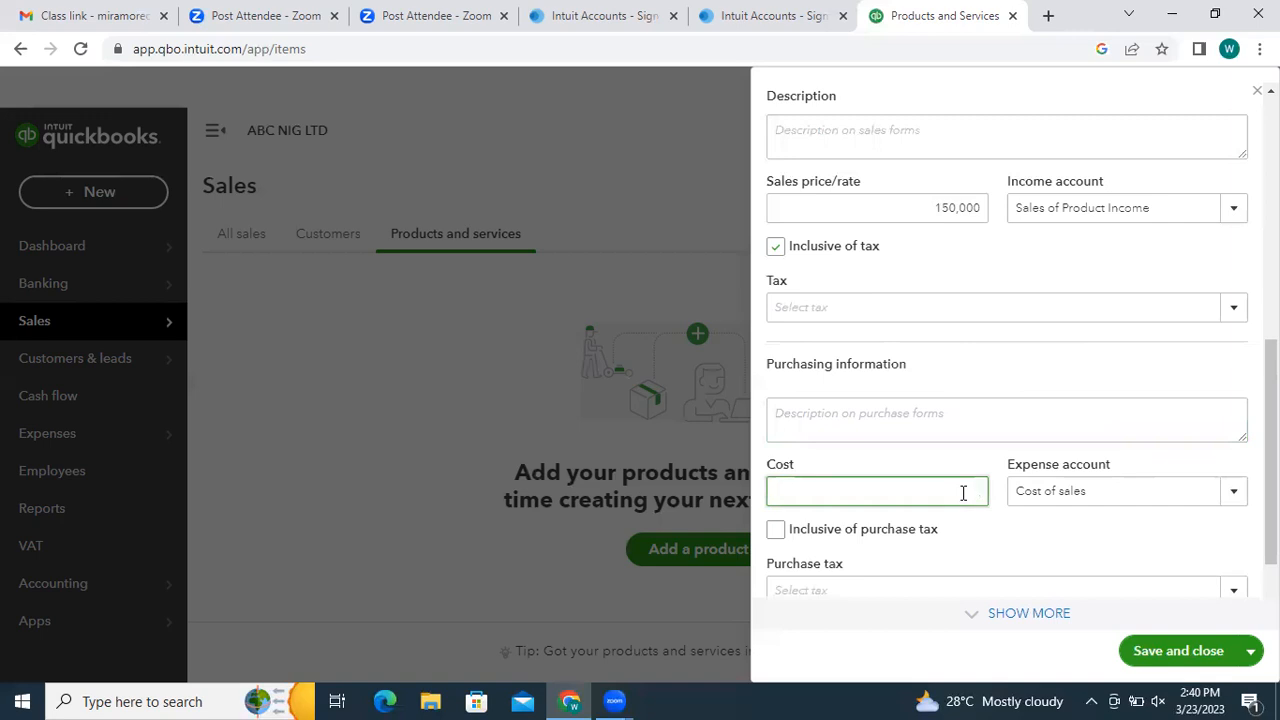
{"action": "type", "text": "70000"}
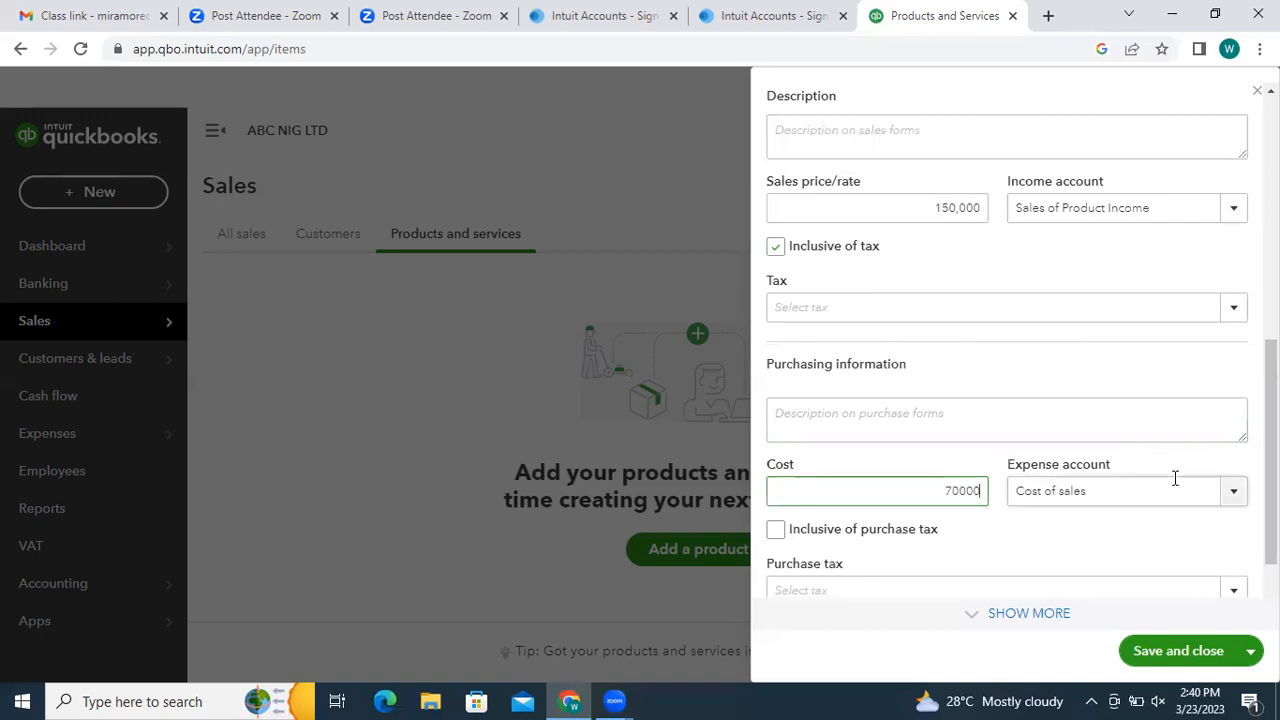
- Leave Preferred Supplier blank and expand the remaining item fields with SHOW MORE
{"action": "left_click_drag", "start_coordinate": [1271, 415], "coordinate": [1271, 460]}
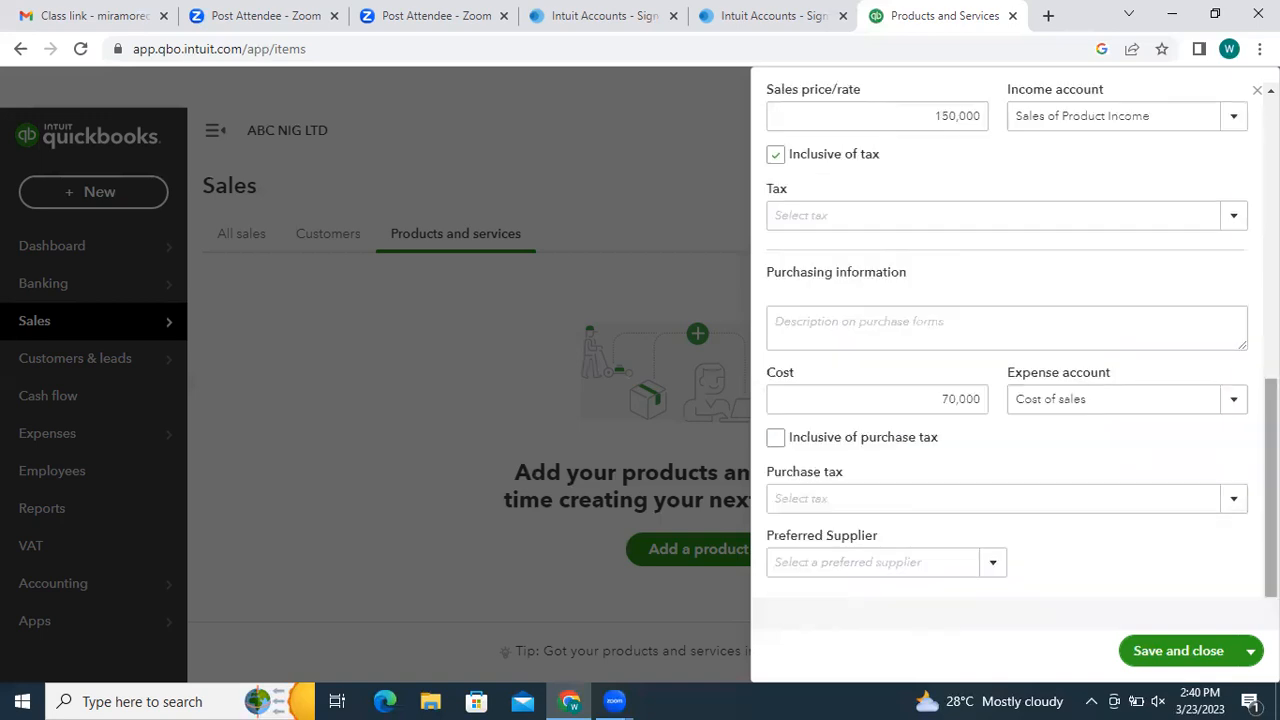
{"action": "scroll", "coordinate": [1232, 470], "scroll_direction": "up", "scroll_amount": 1}
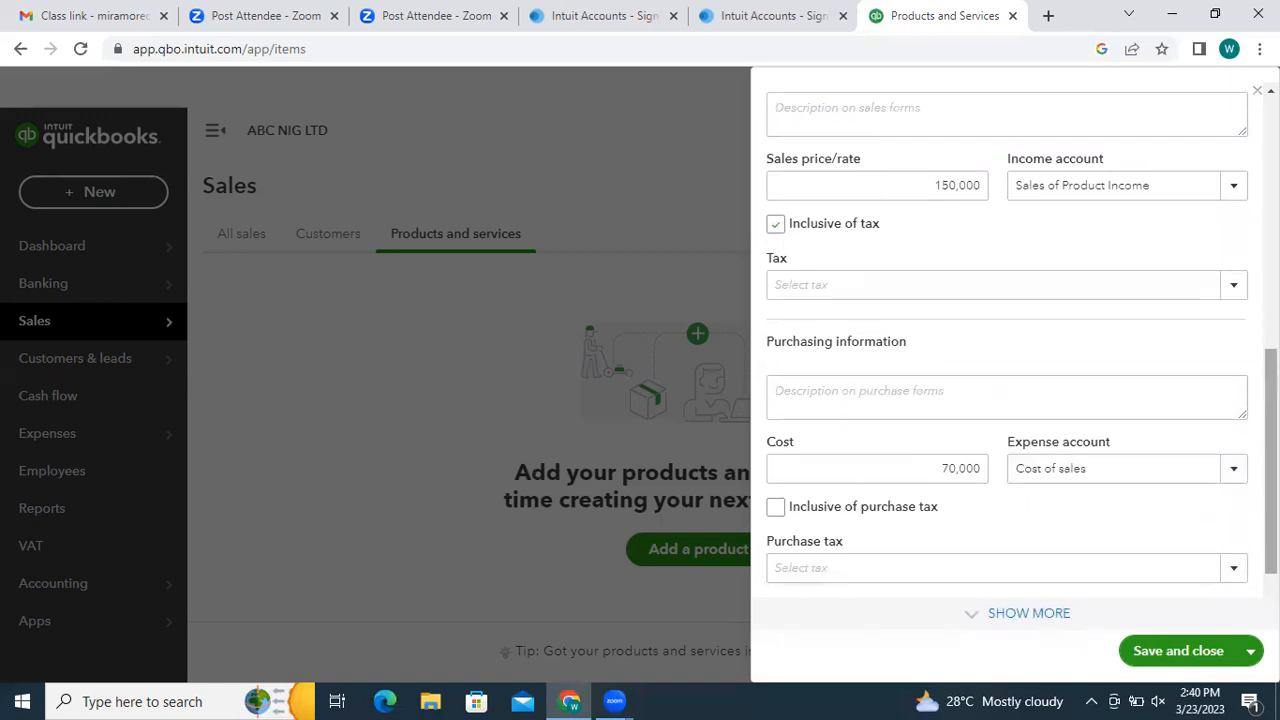
{"action": "scroll", "coordinate": [941, 441], "scroll_direction": "down", "scroll_amount": 1}
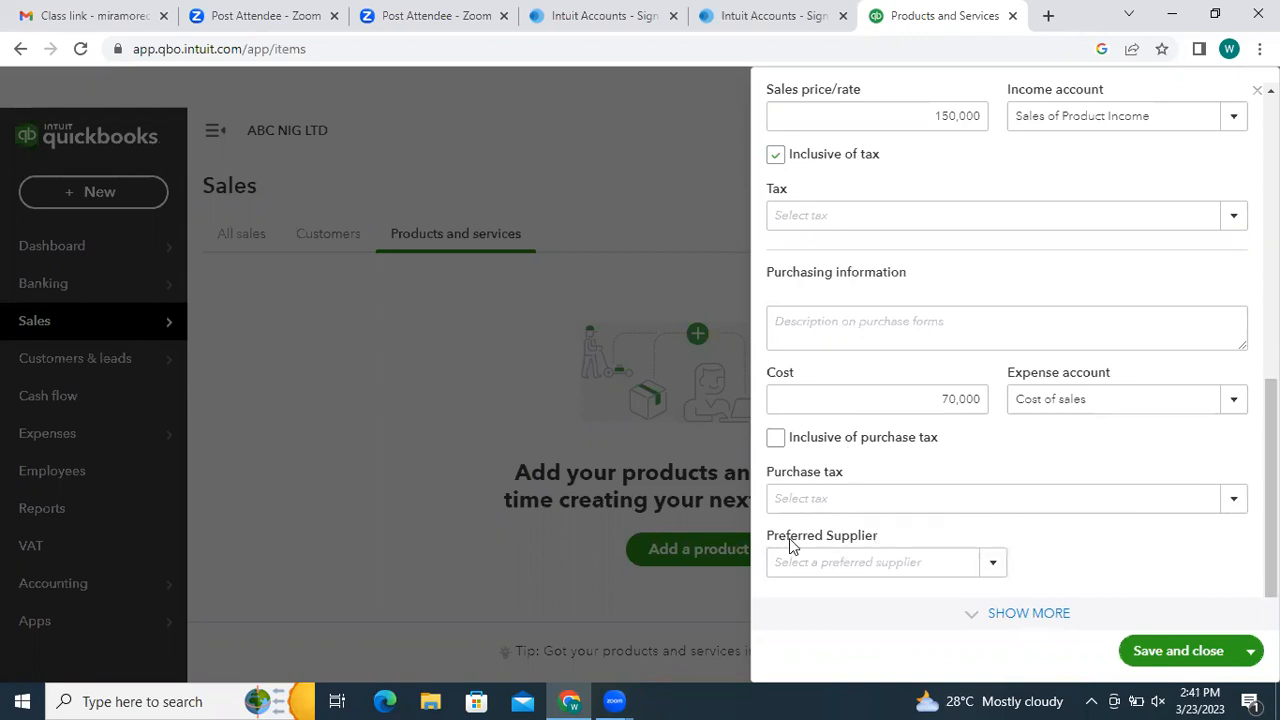
{"action": "left_click", "coordinate": [993, 566]}
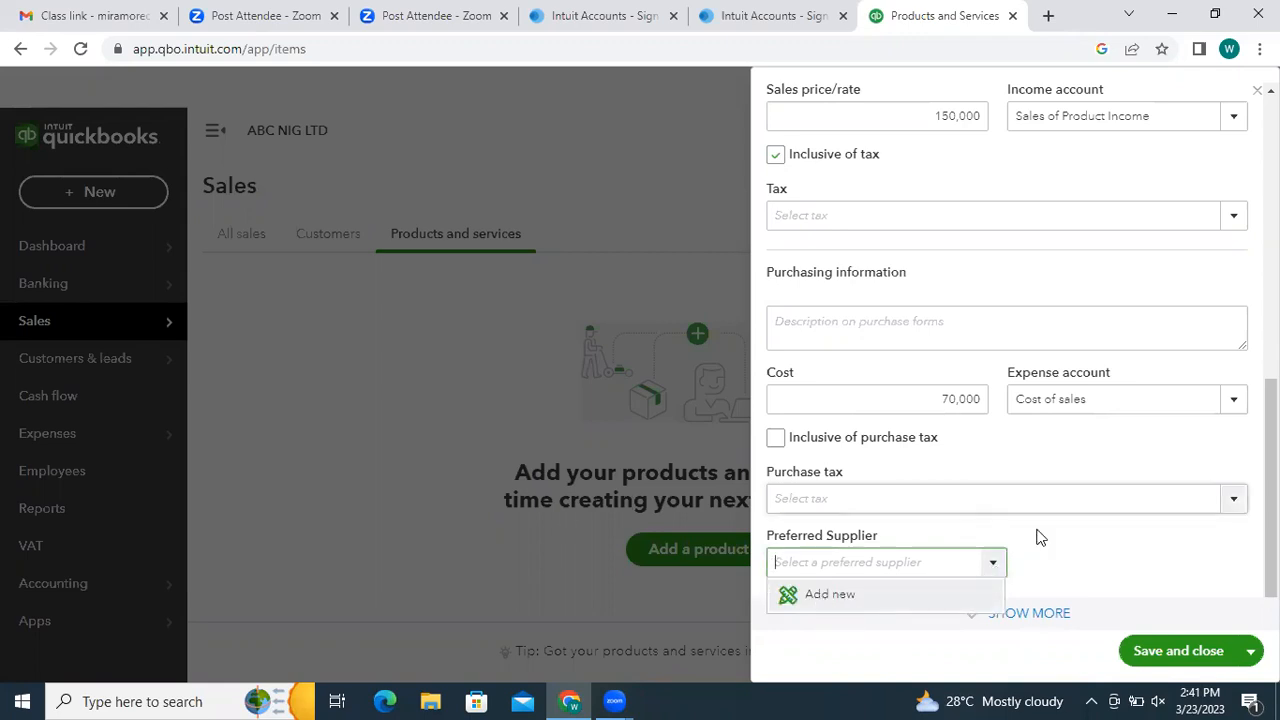
{"action": "left_click", "coordinate": [1090, 566]}
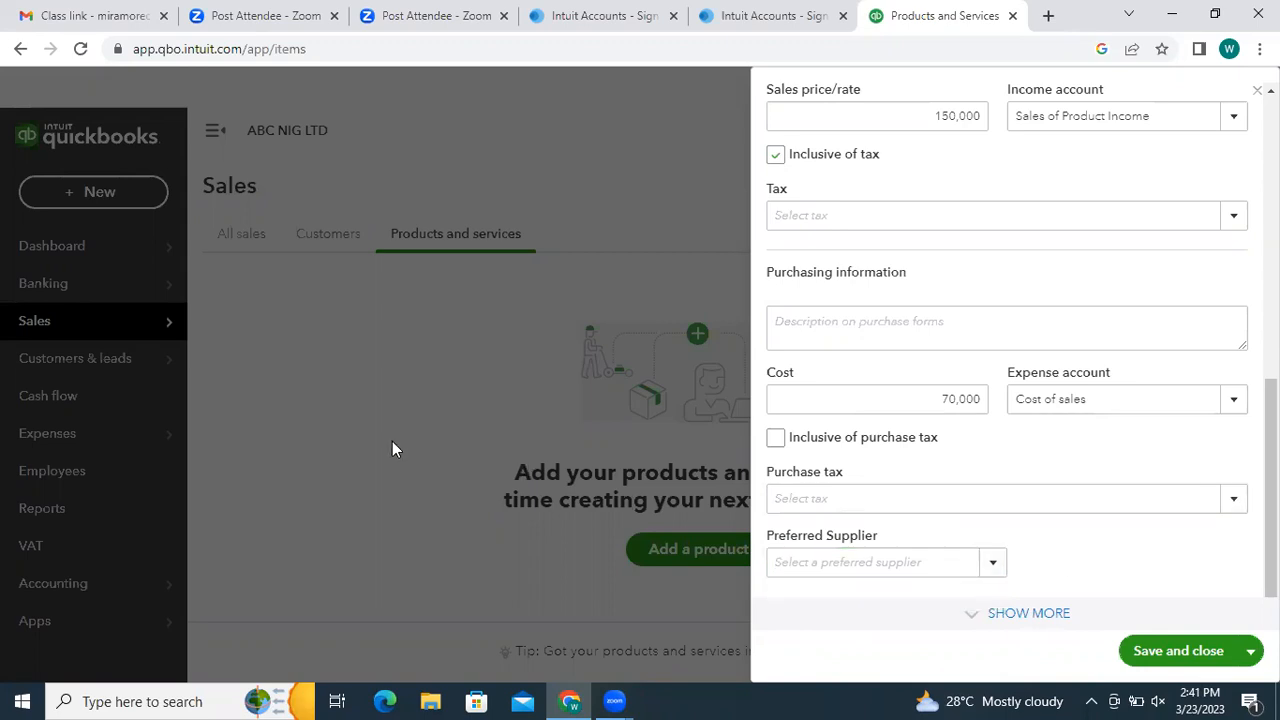
{"action": "left_click", "coordinate": [1031, 616]}
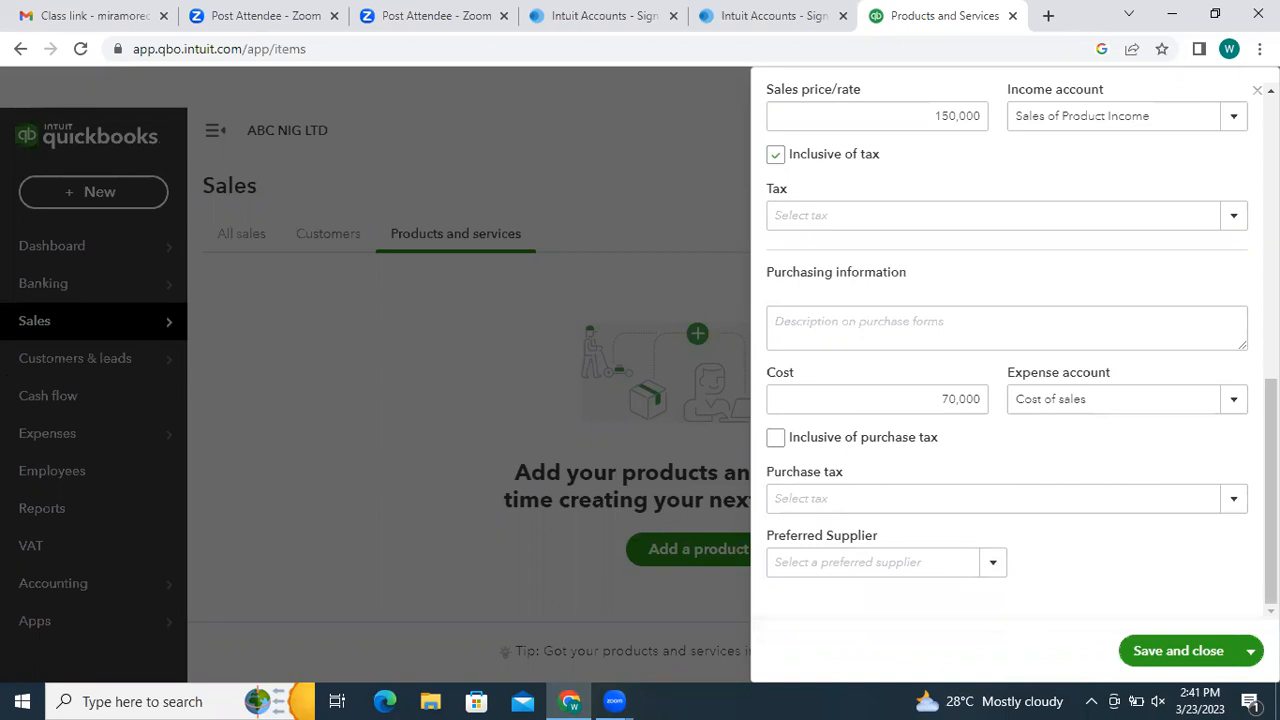
{"action": "mouse_move", "coordinate": [1271, 490]}
{"action": "left_mouse_down"}
{"action": "mouse_move", "coordinate": [1271, 425]}
{"action": "mouse_move", "coordinate": [1271, 492]}
{"action": "left_mouse_up"}
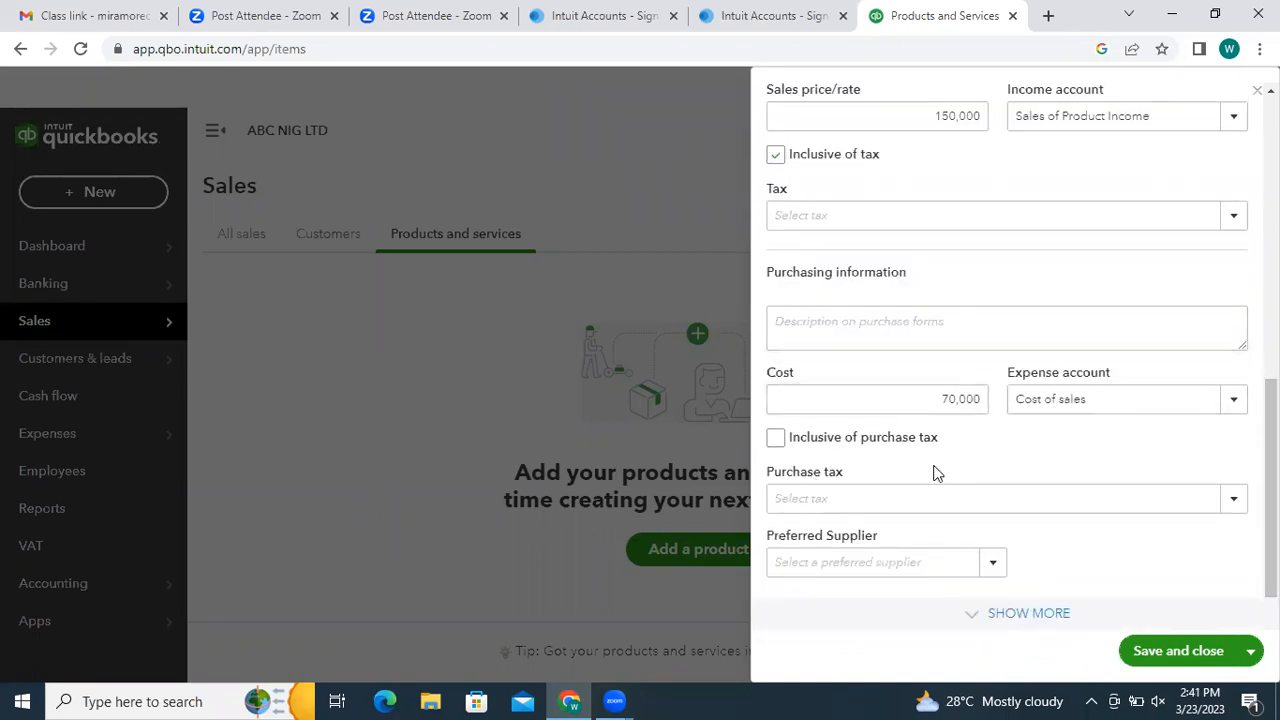
{"action": "left_click", "coordinate": [1020, 614]}
- Save and close the GERMAN DOORS item, leaving the Settings menu unchanged
{"action": "left_click", "coordinate": [1183, 651]}
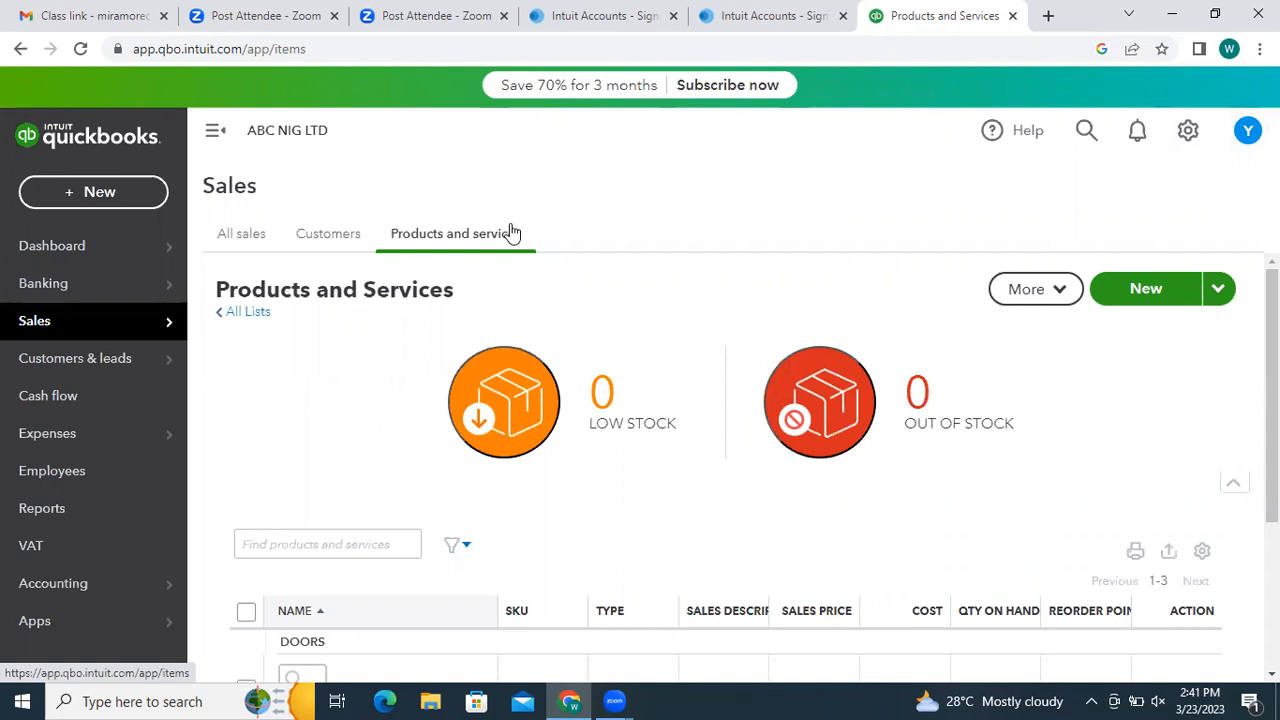
{"action": "left_click", "coordinate": [1185, 137]}
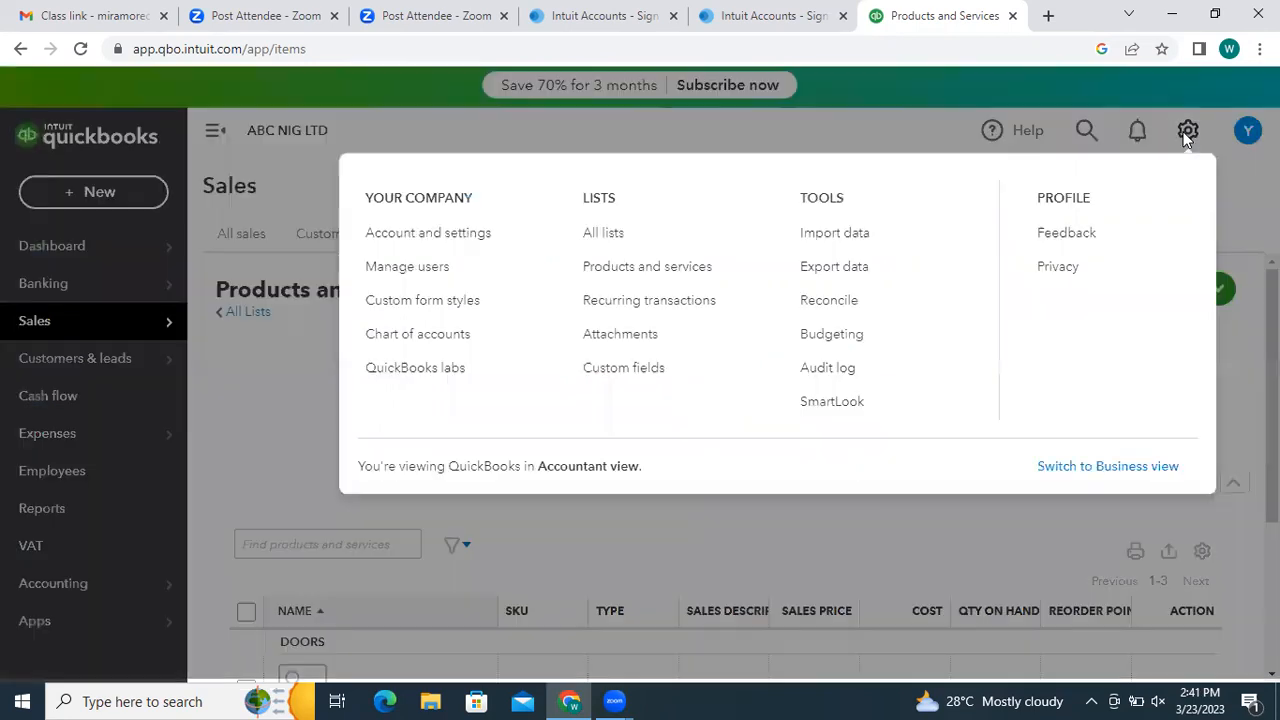
{"action": "left_click", "coordinate": [896, 131]}
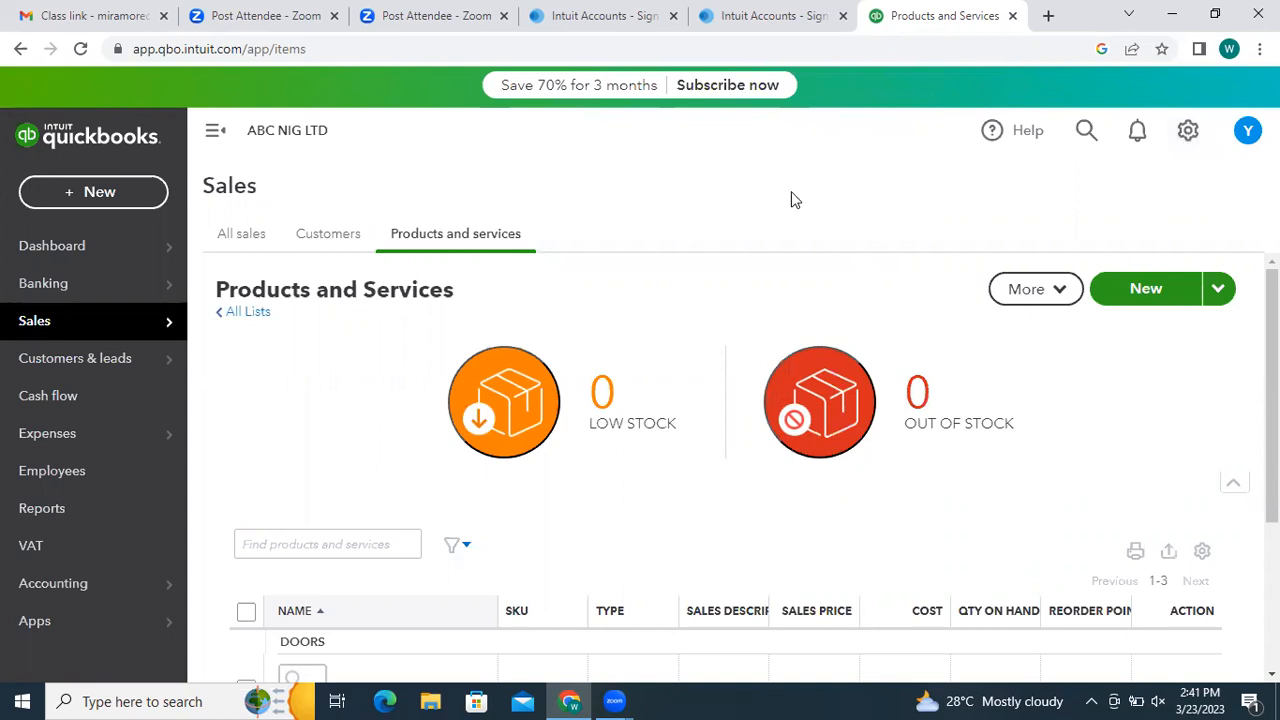
{"action": "mouse_move", "coordinate": [28, 325]}
- Filter the list with the Out of Stock tile, then switch to Low Stock
{"action": "left_click", "coordinate": [866, 396]}
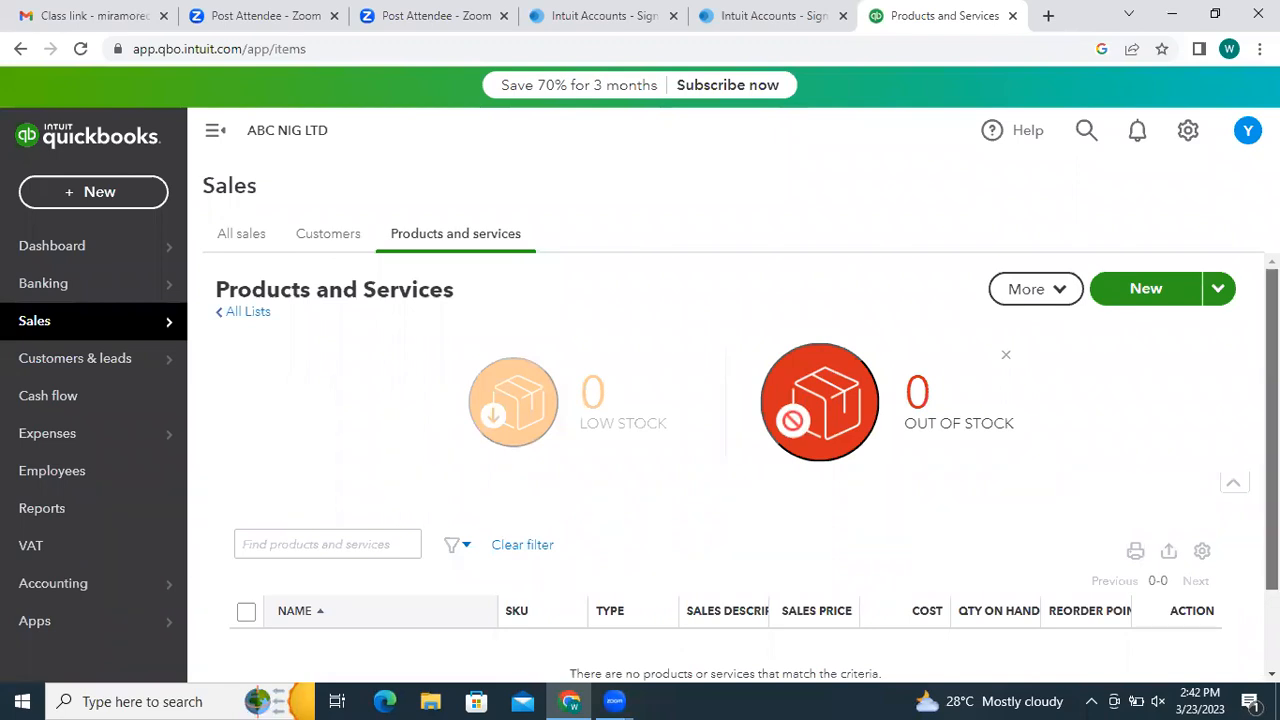
{"action": "scroll", "coordinate": [740, 600], "scroll_direction": "down", "scroll_amount": 1}
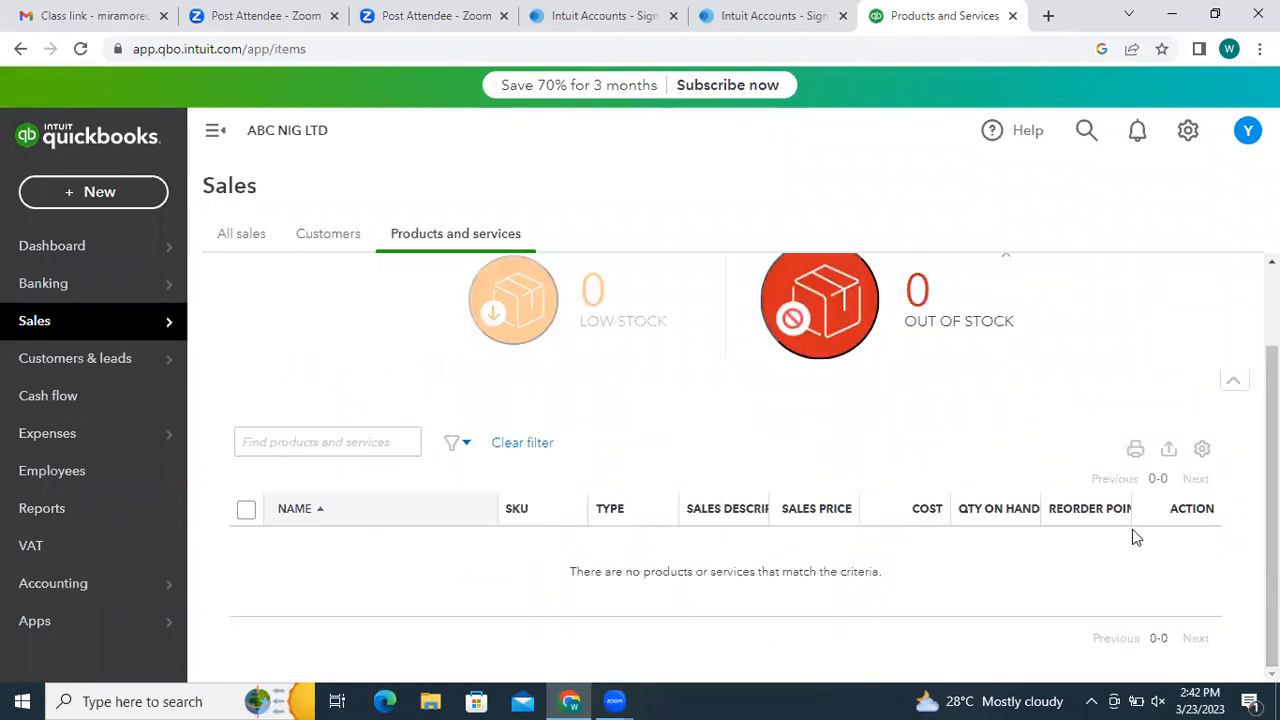
{"action": "left_click", "coordinate": [541, 293]}
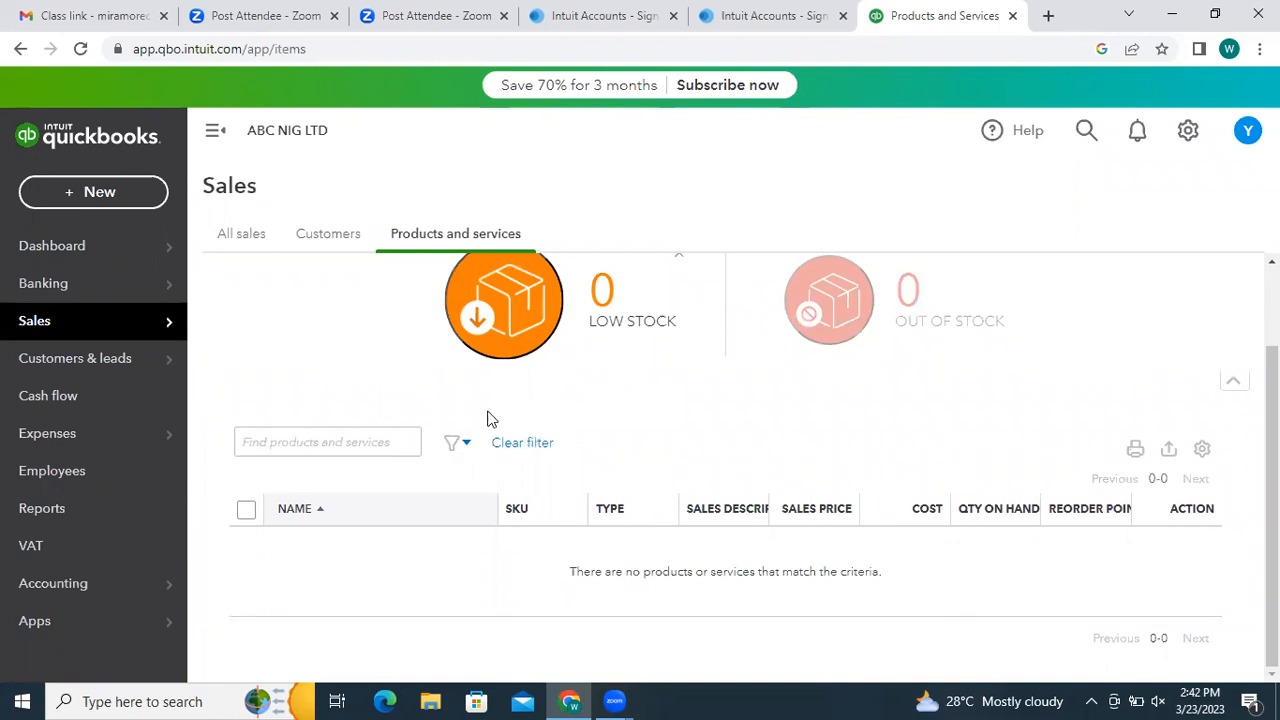
- Pick DOORS as the filter category, keeping status Active, then close the filter popup
{"action": "left_click", "coordinate": [468, 446]}
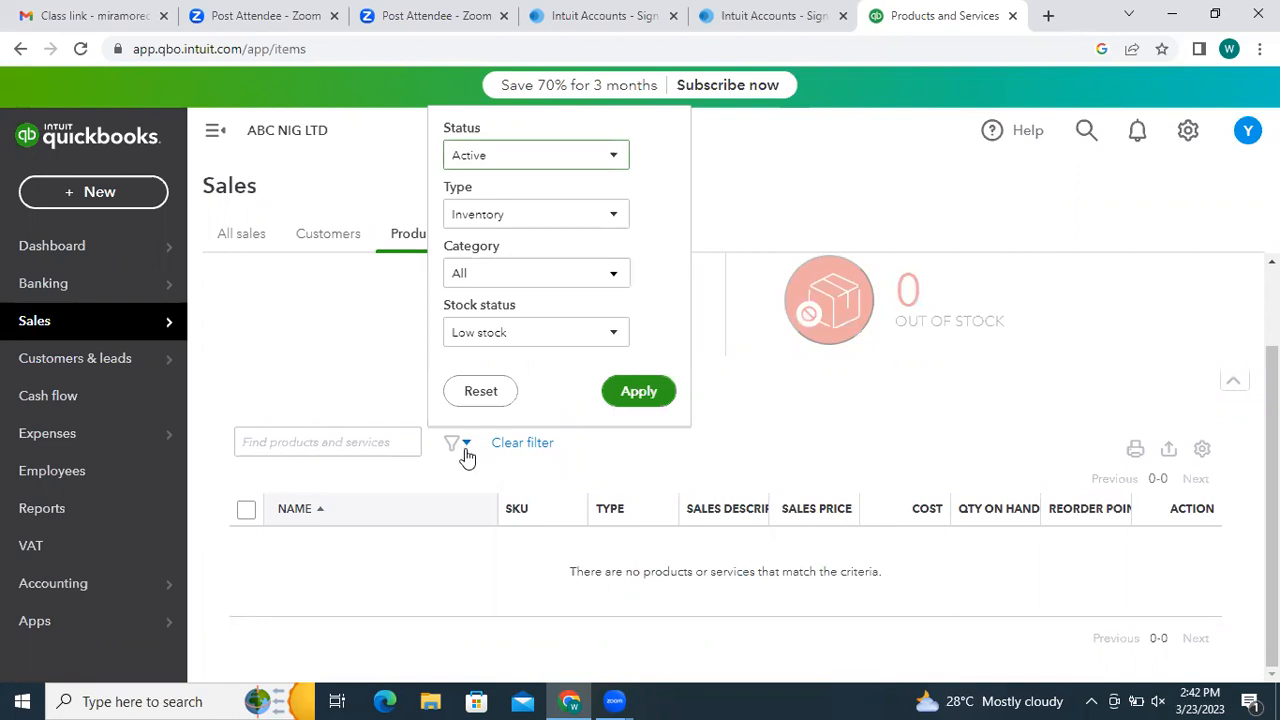
{"action": "left_click", "coordinate": [618, 158]}
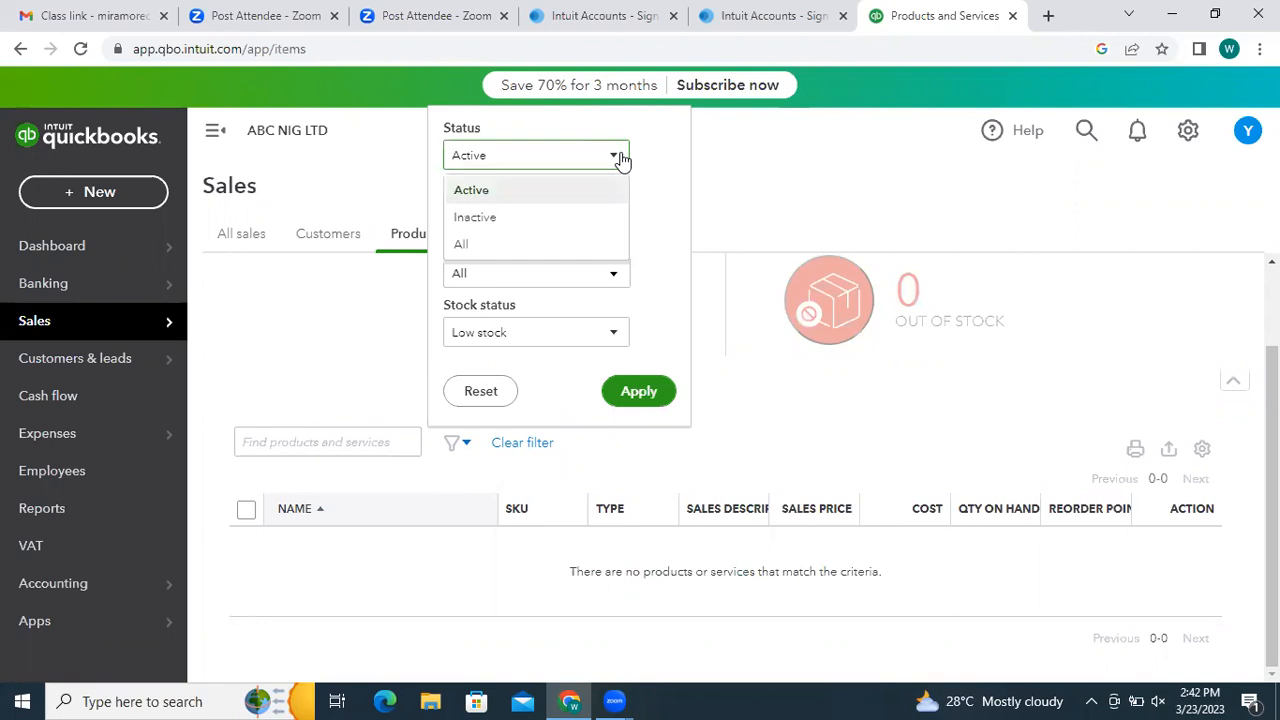
{"action": "left_click", "coordinate": [668, 211]}
{"action": "left_click", "coordinate": [611, 277]}
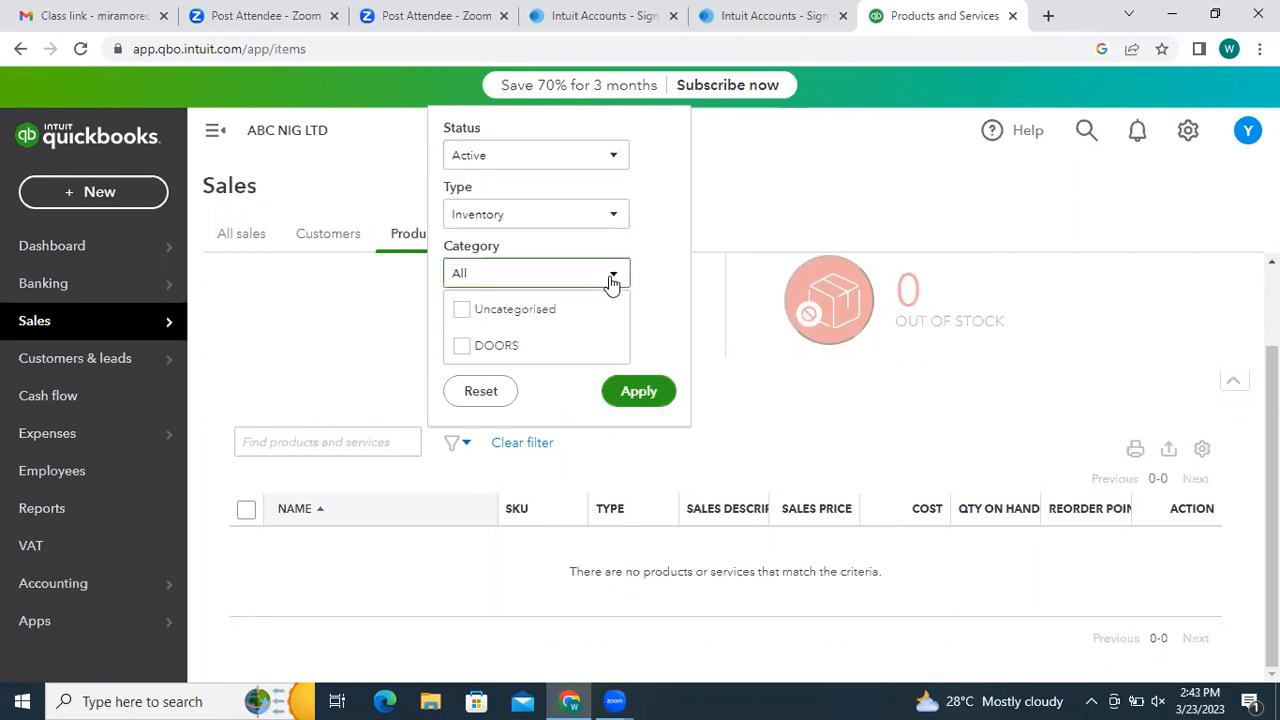
{"action": "left_click", "coordinate": [461, 352]}
{"action": "left_click", "coordinate": [665, 343]}
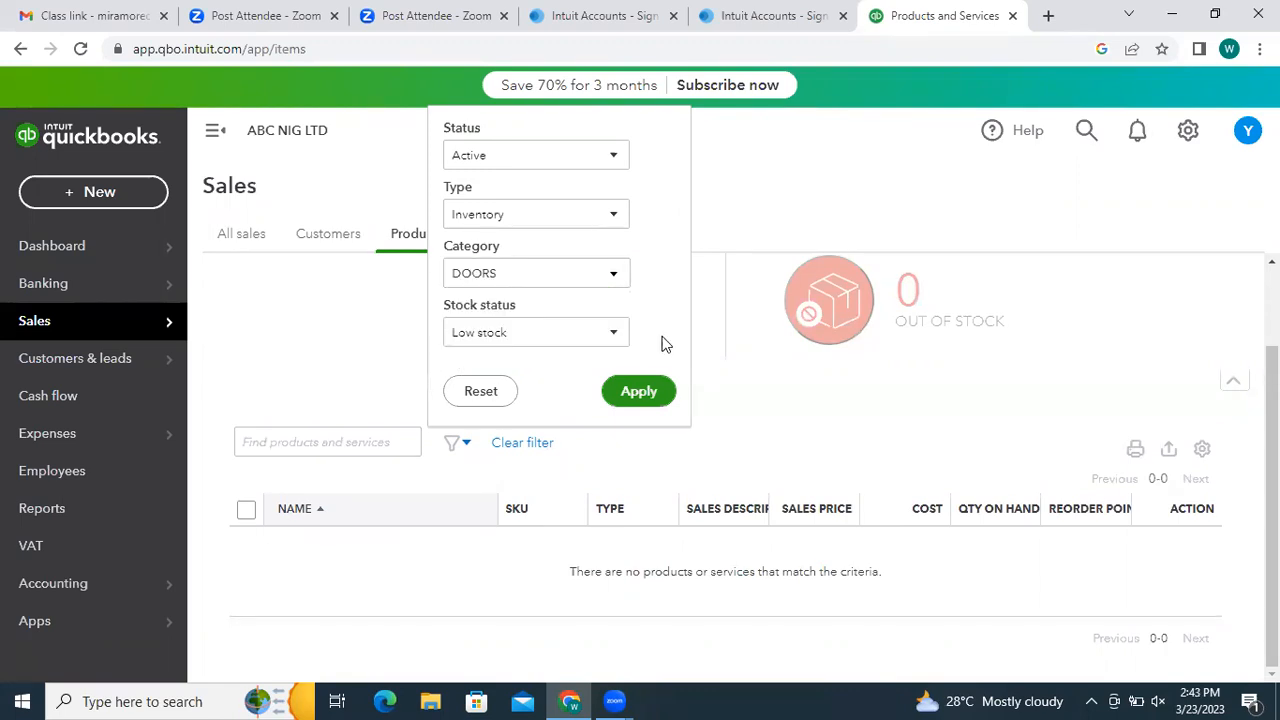
{"action": "left_click", "coordinate": [610, 333]}
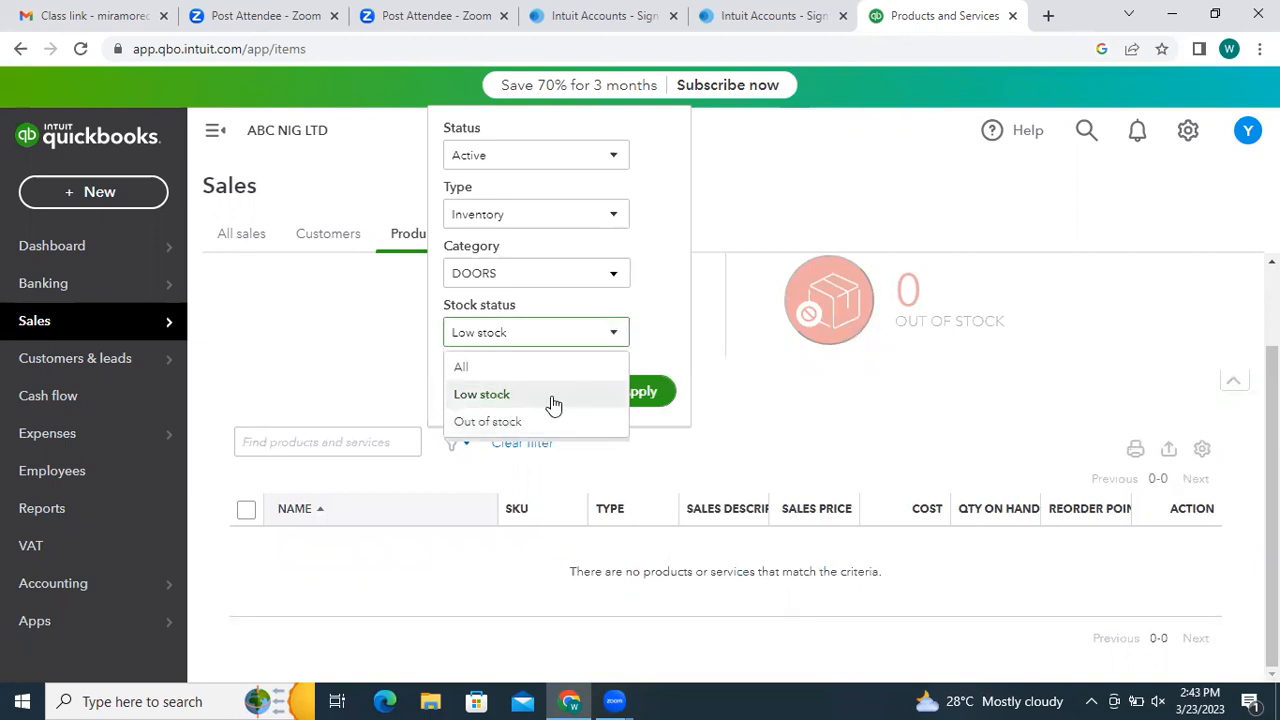
{"action": "left_click", "coordinate": [711, 463]}
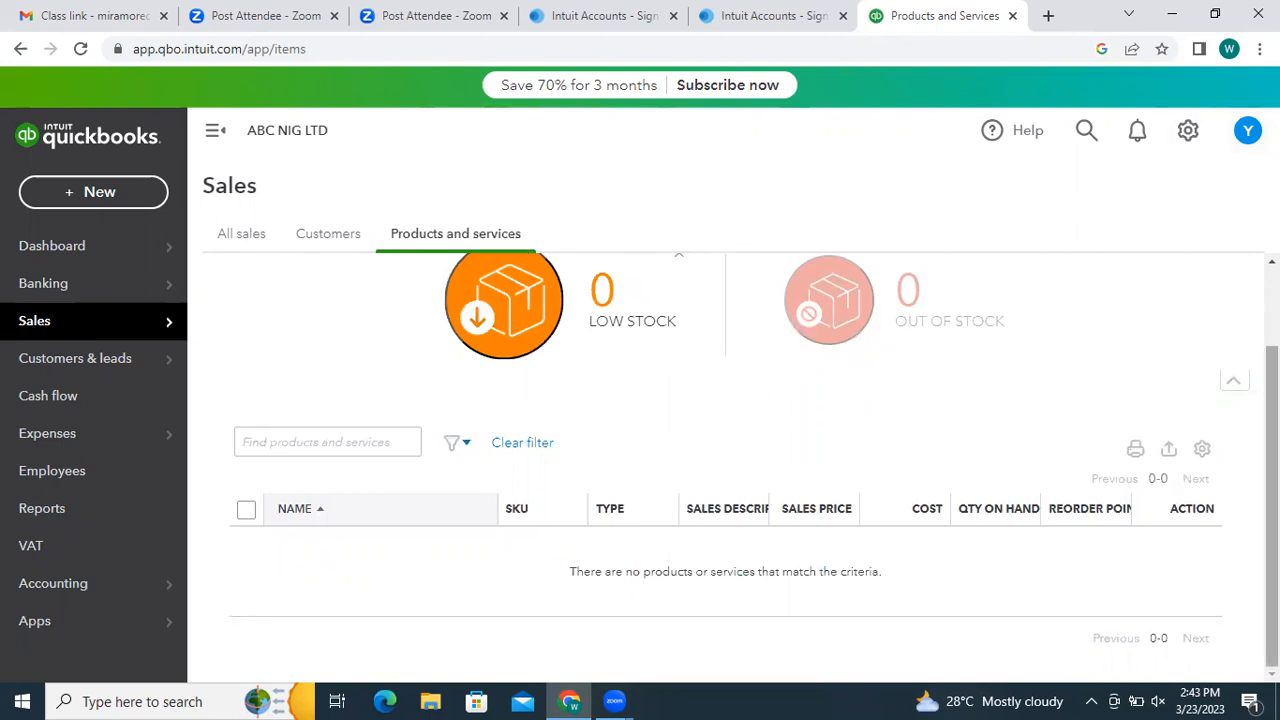
- Start a new Service item, discarding an accidentally opened non-inventory form
{"action": "scroll", "coordinate": [929, 277], "scroll_direction": "up", "scroll_amount": 2}
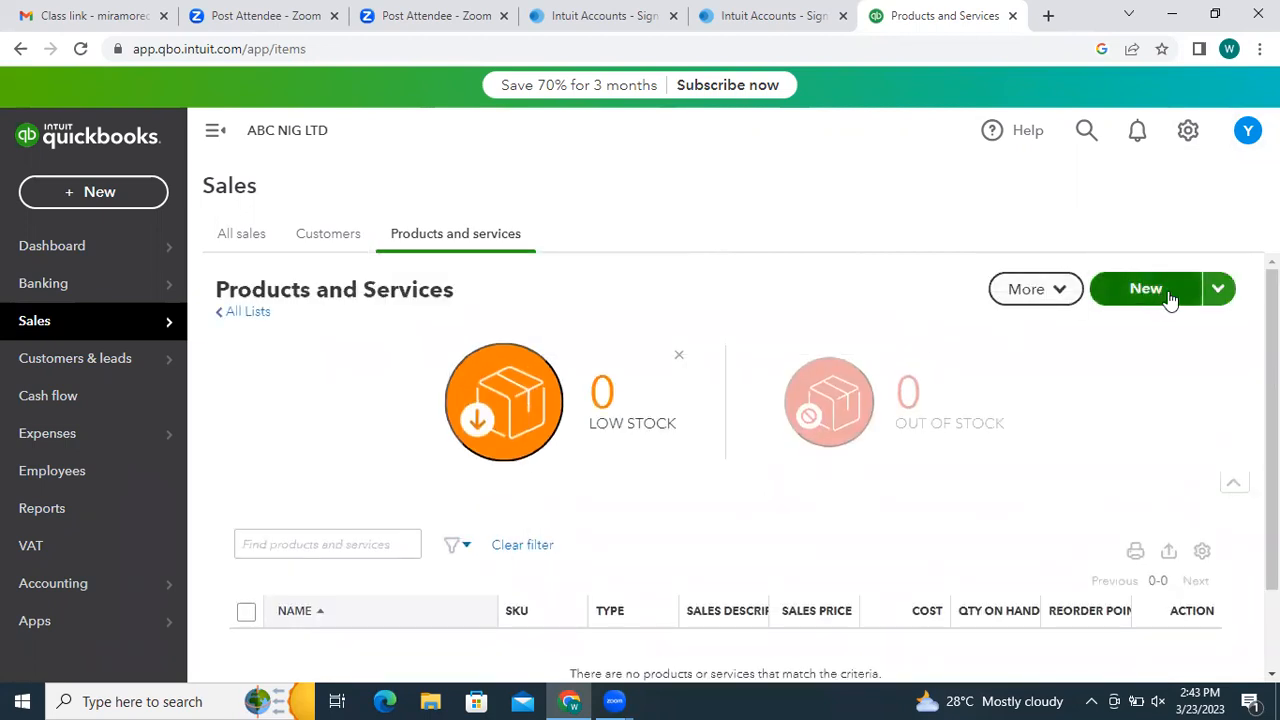
{"action": "left_click", "coordinate": [1212, 297]}
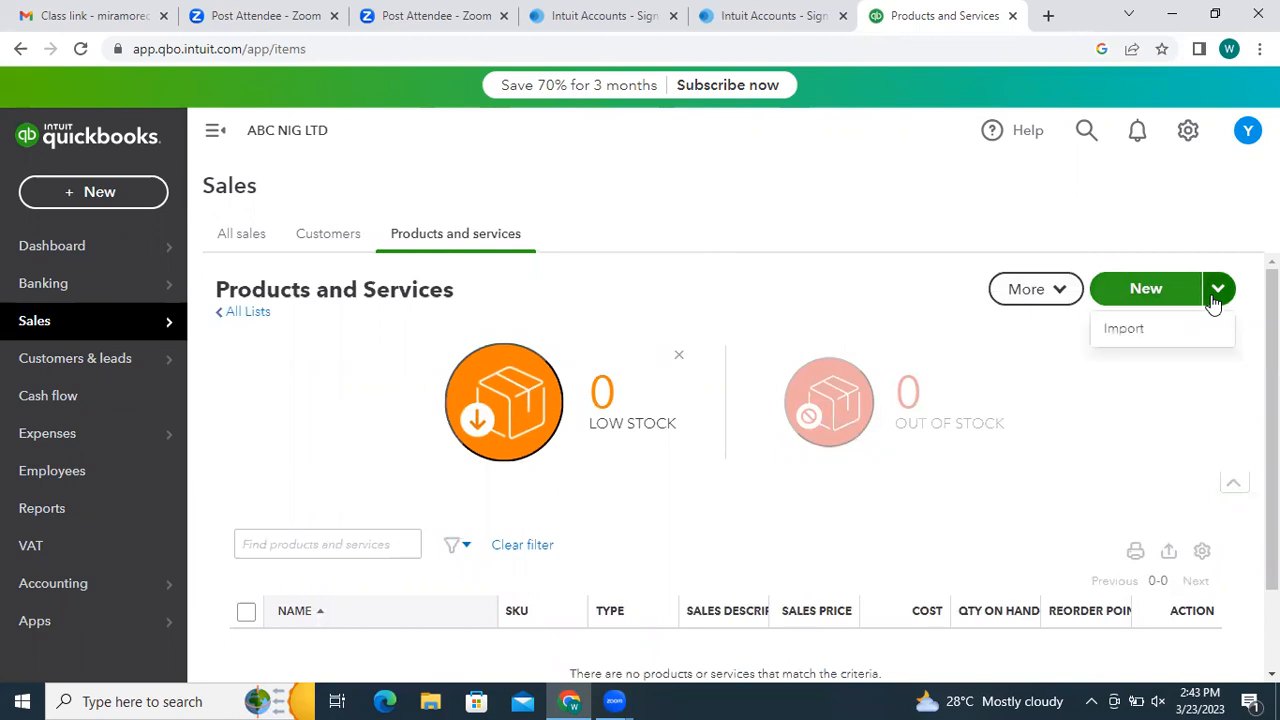
{"action": "left_click", "coordinate": [1153, 290]}
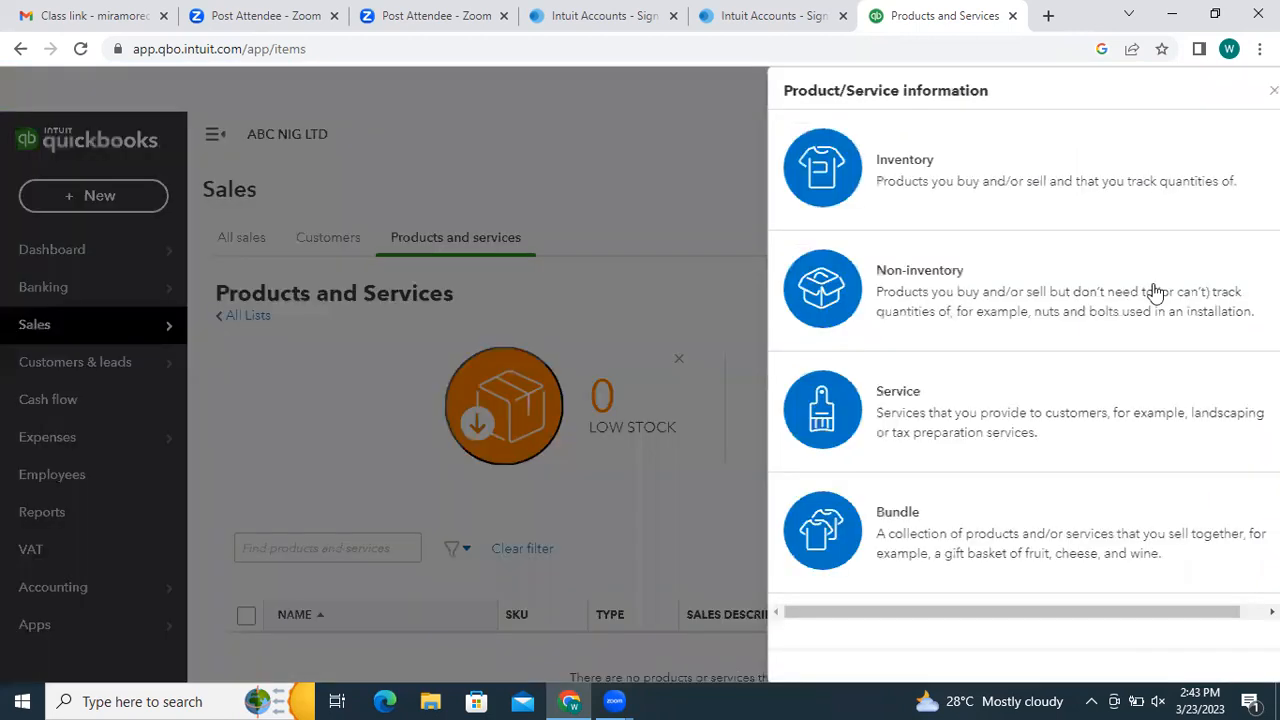
{"action": "left_click", "coordinate": [1155, 291]}
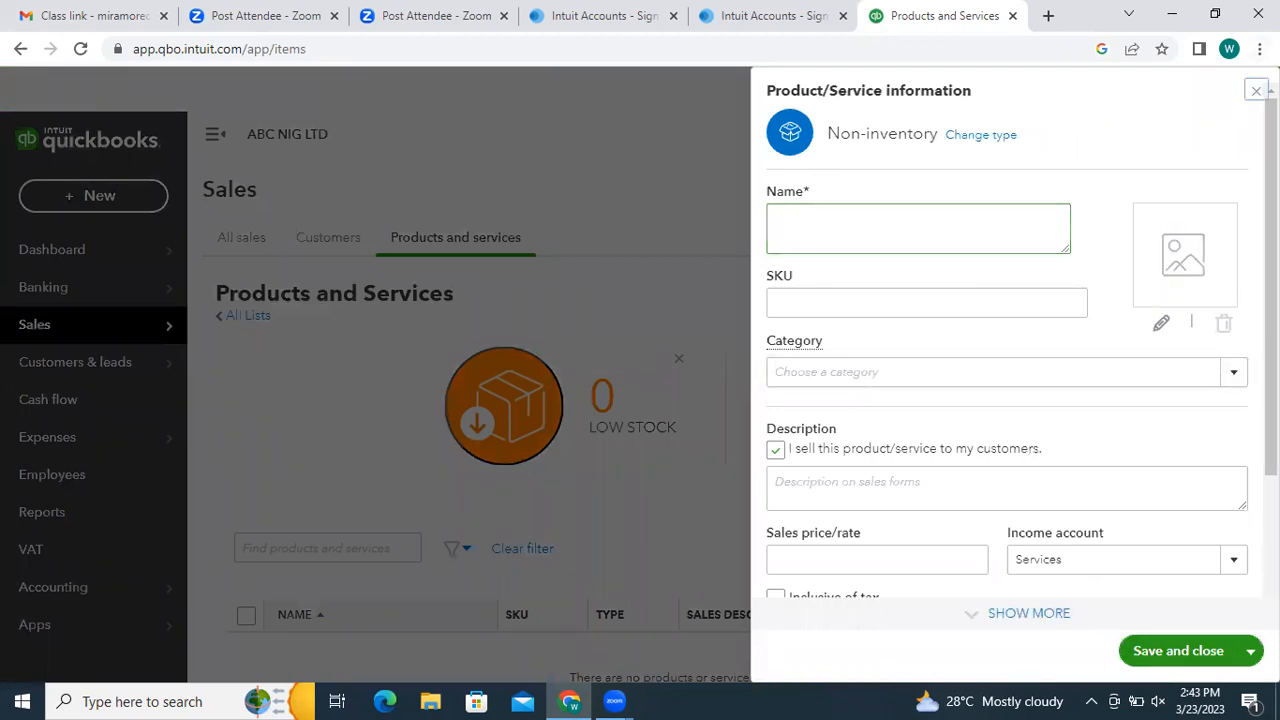
{"action": "left_click", "coordinate": [1257, 91]}
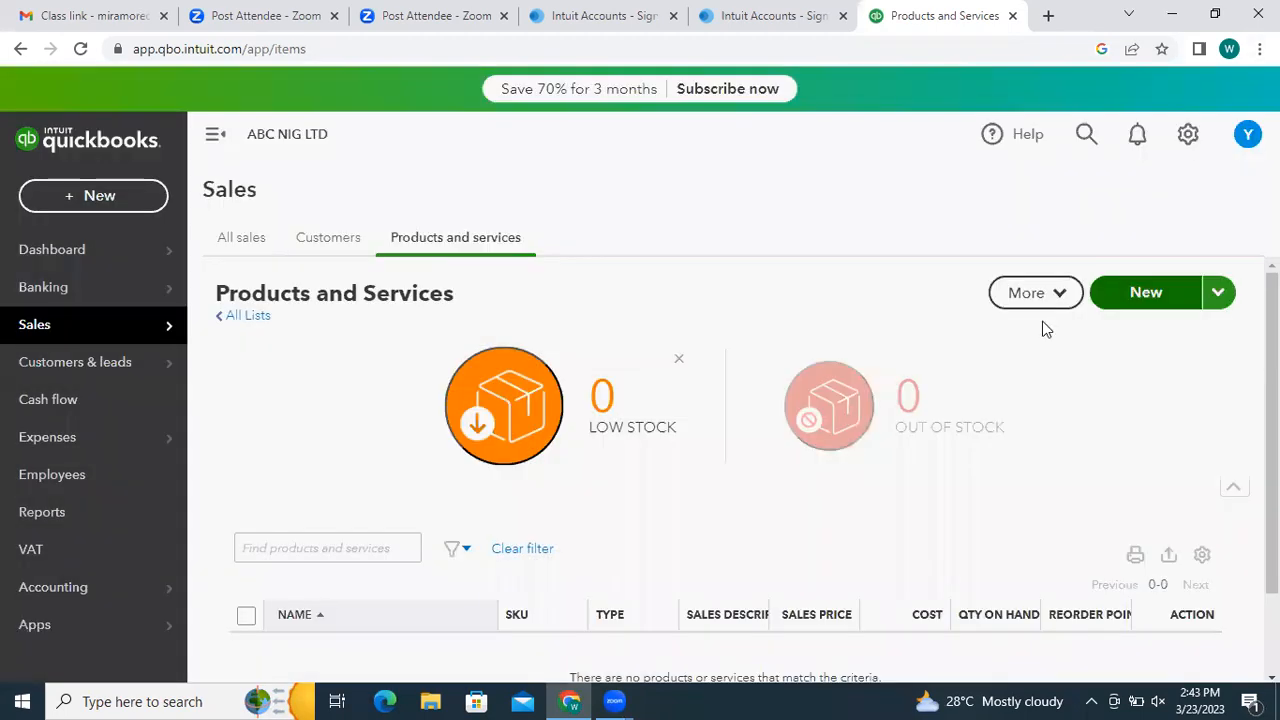
{"action": "left_click", "coordinate": [1120, 296]}
{"action": "left_click", "coordinate": [862, 406]}
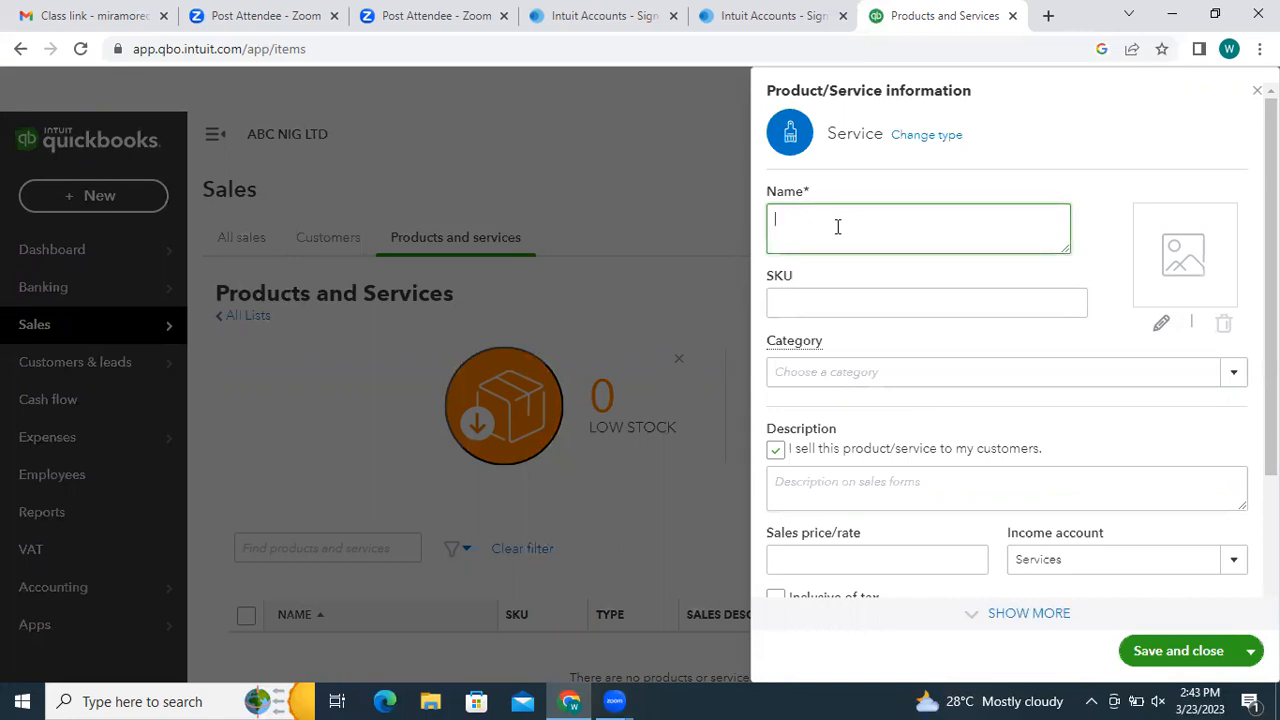
- Enter name DOOR INSTALLATION, SKU F01 and category DOORS for the service
{"action": "type", "text": "DOOR INSTALLATION"}
{"action": "left_click", "coordinate": [843, 305]}
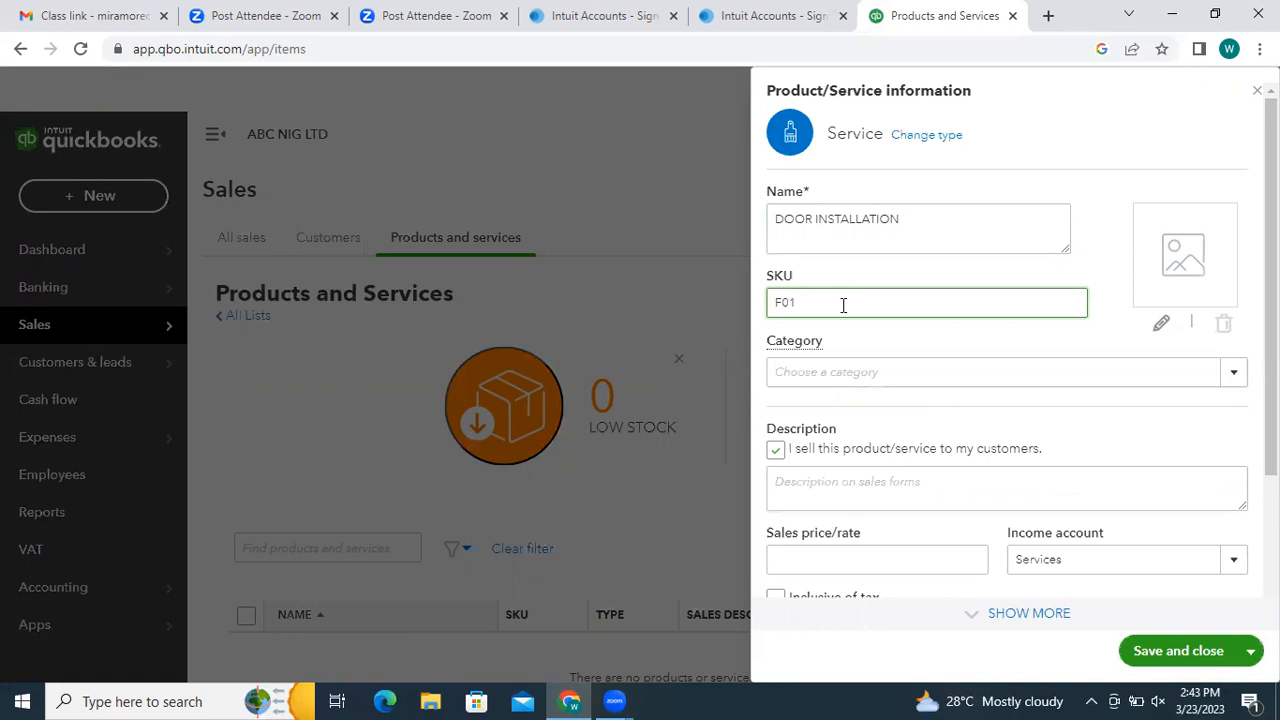
{"action": "left_click", "coordinate": [846, 371]}
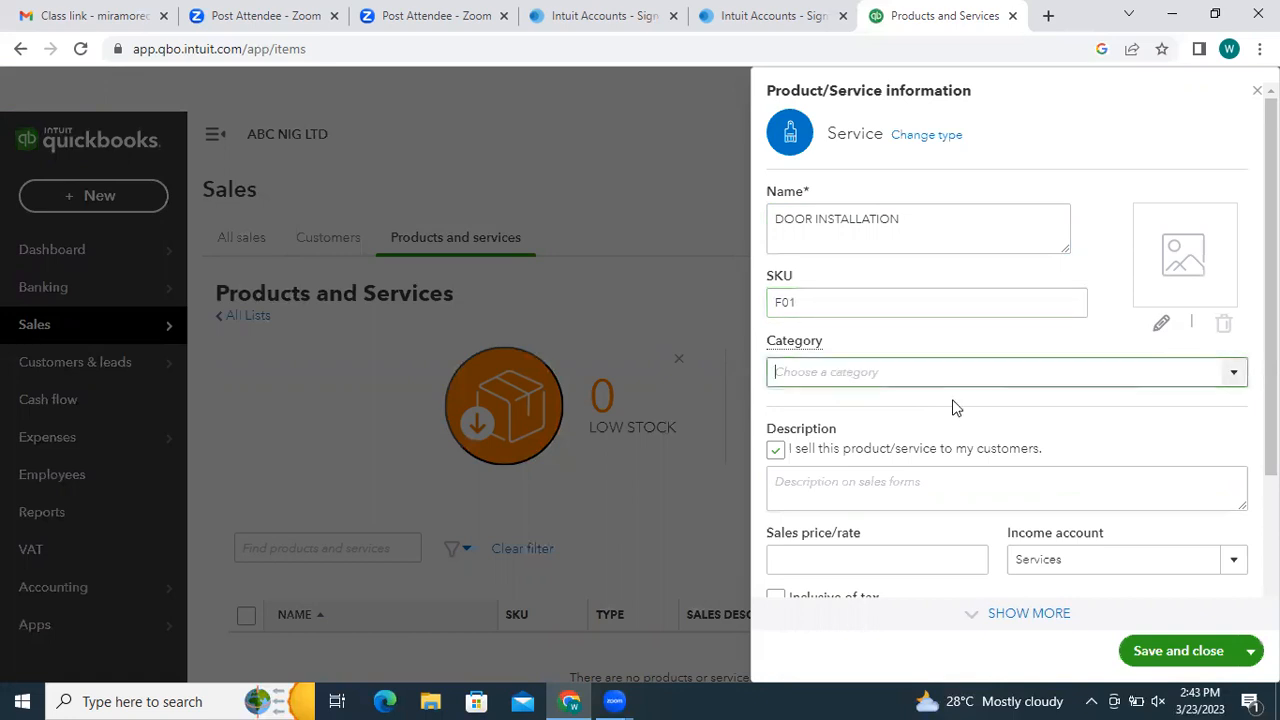
{"action": "type", "text": "DOORS"}
{"action": "left_click", "coordinate": [840, 447]}
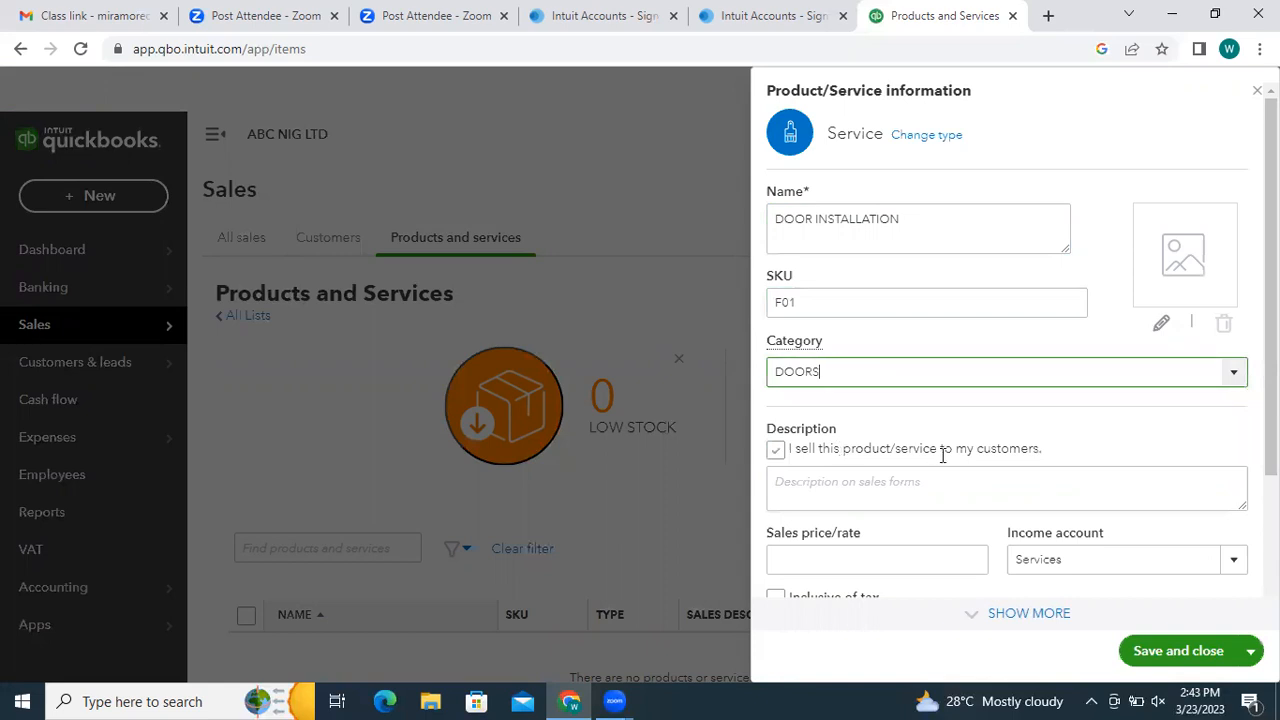
- Set the service's sales price to 15,000 and save it
{"action": "scroll", "coordinate": [820, 414], "scroll_direction": "down", "scroll_amount": 1}
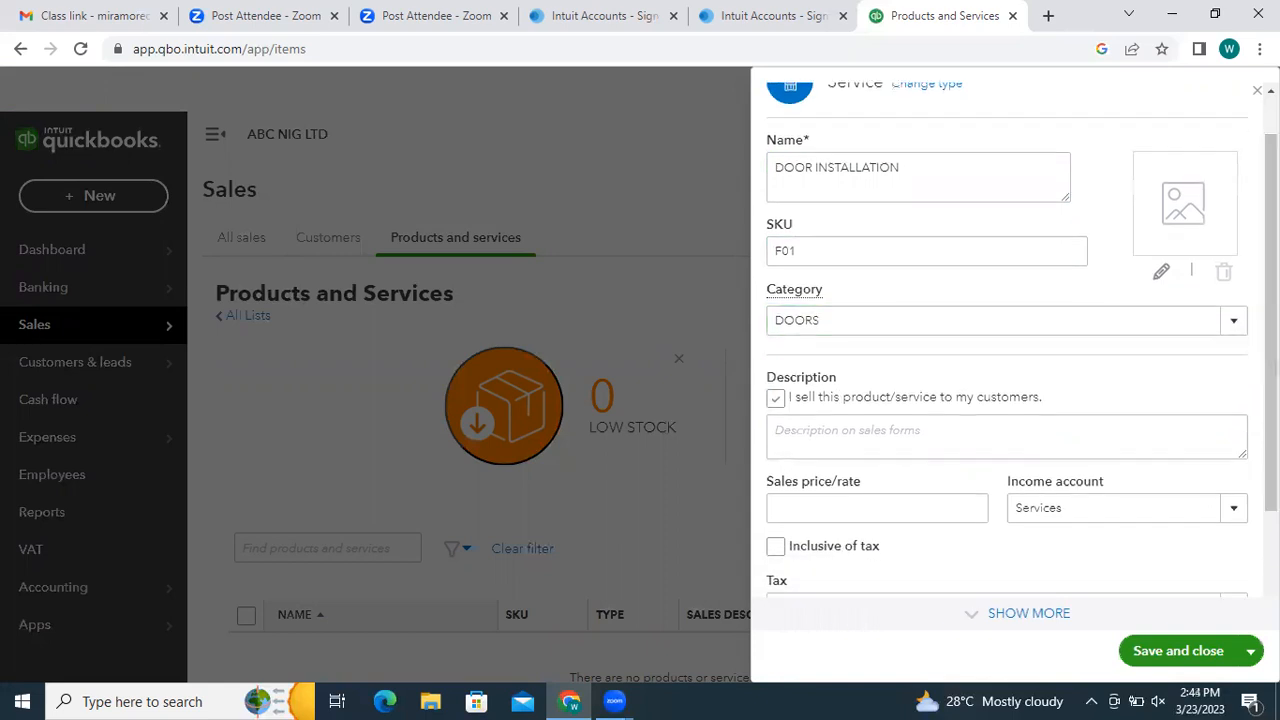
{"action": "left_click", "coordinate": [775, 400]}
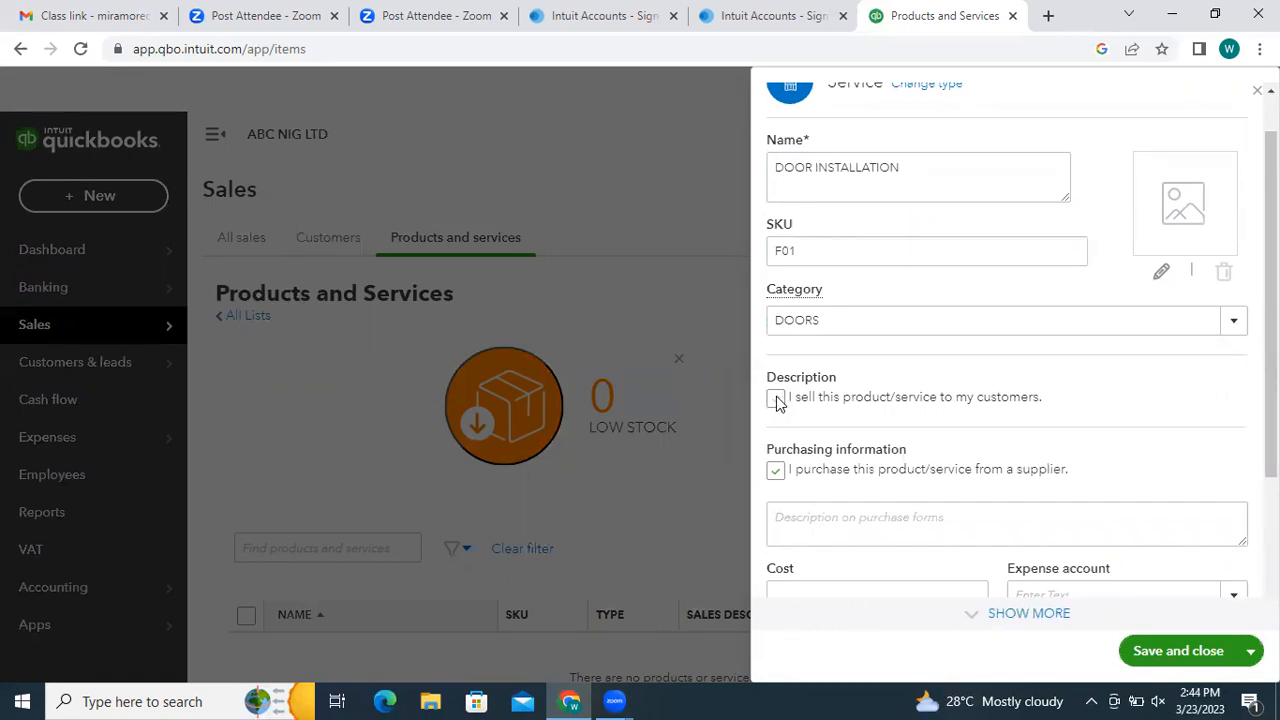
{"action": "left_click", "coordinate": [777, 400]}
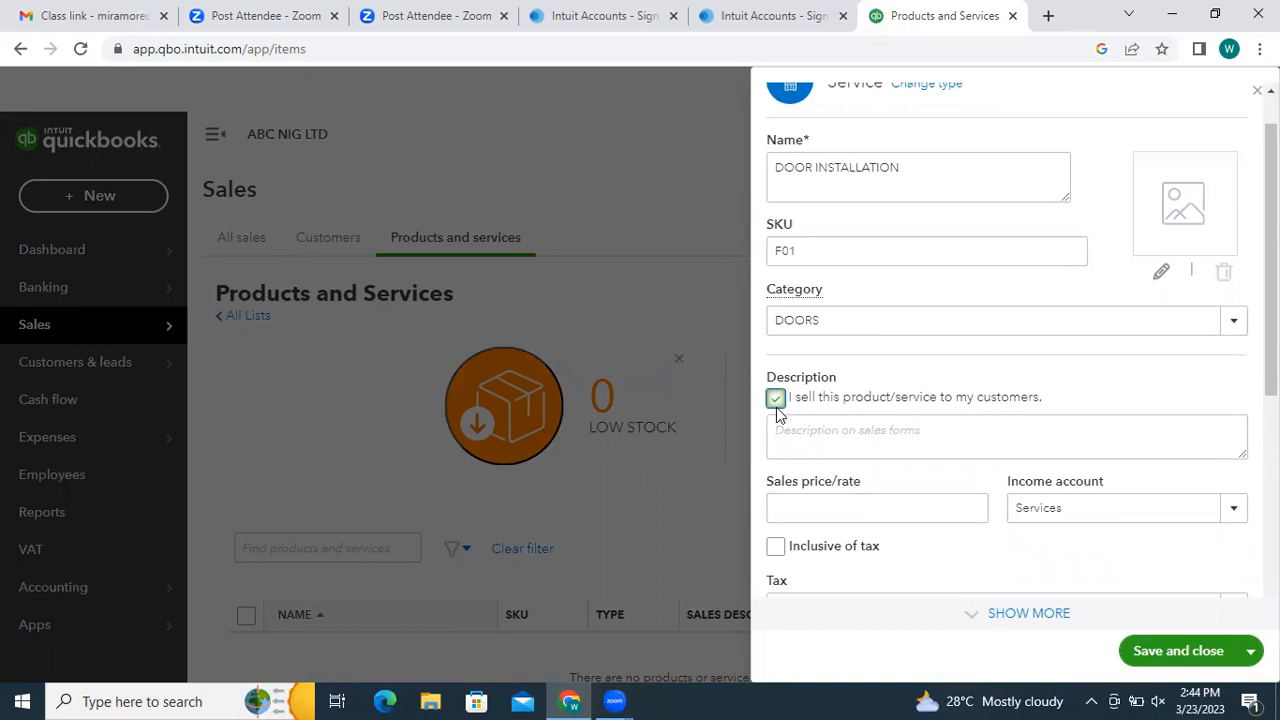
{"action": "left_click", "coordinate": [965, 510]}
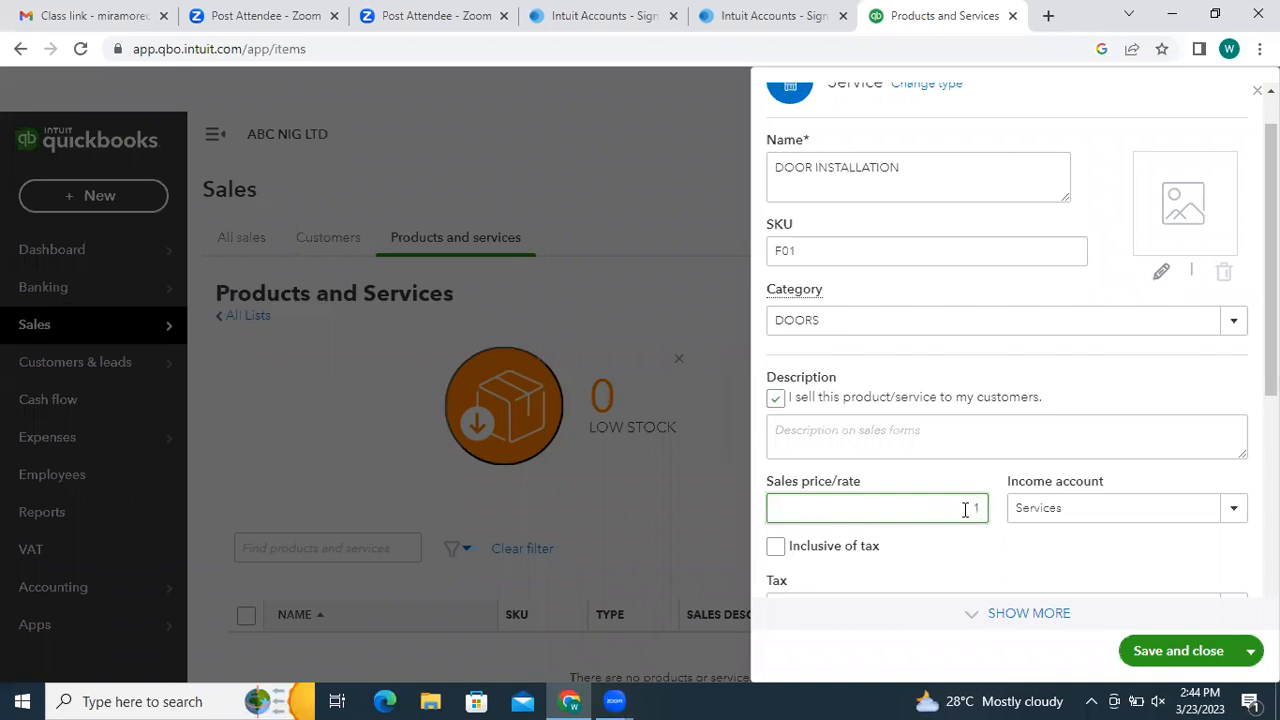
{"action": "type", "text": "150000"}
{"action": "key", "text": "BackSpace"}
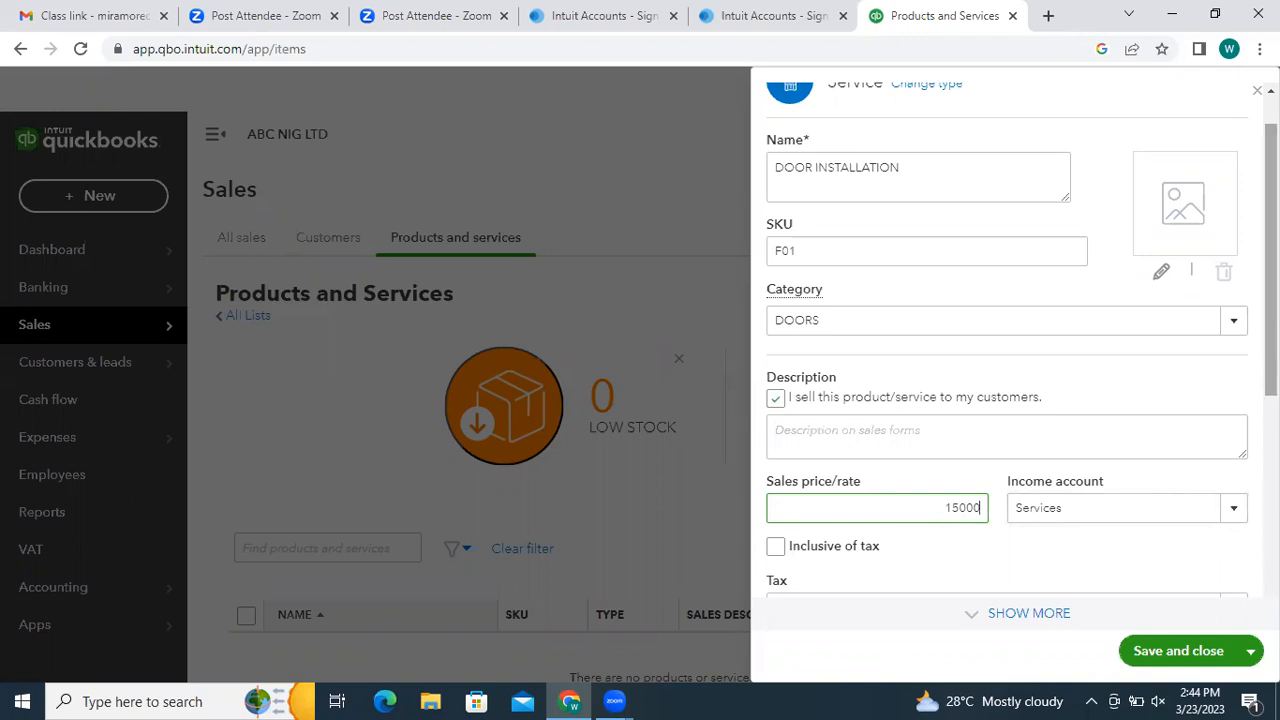
{"action": "left_click_drag", "start_coordinate": [1271, 325], "coordinate": [1271, 471]}
{"action": "left_click", "coordinate": [1232, 435]}
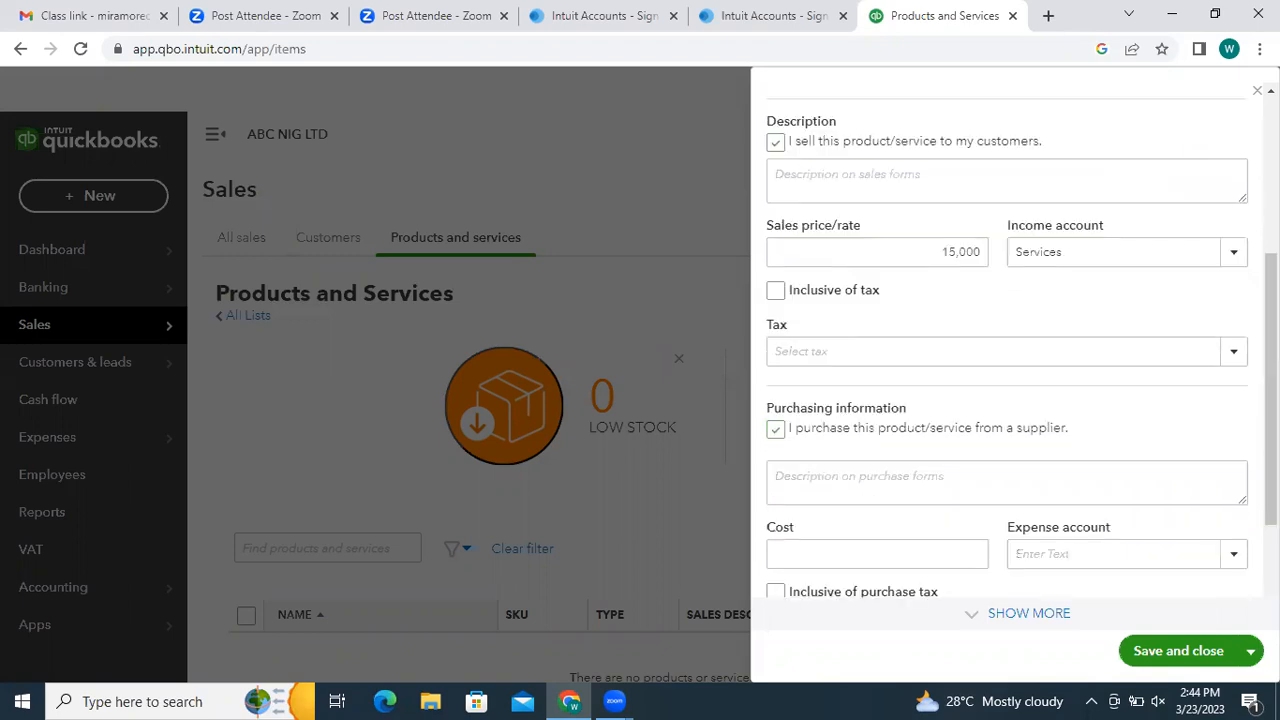
{"action": "left_click", "coordinate": [929, 549]}
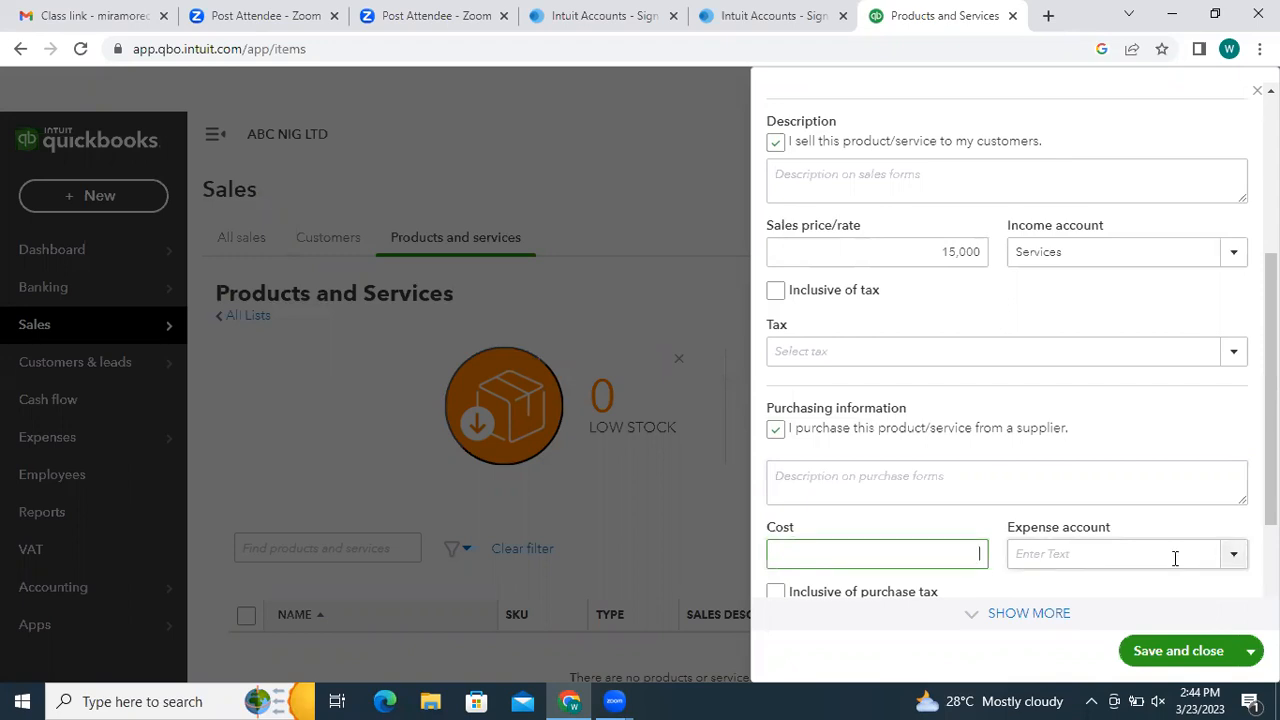
{"action": "left_click", "coordinate": [1190, 651]}
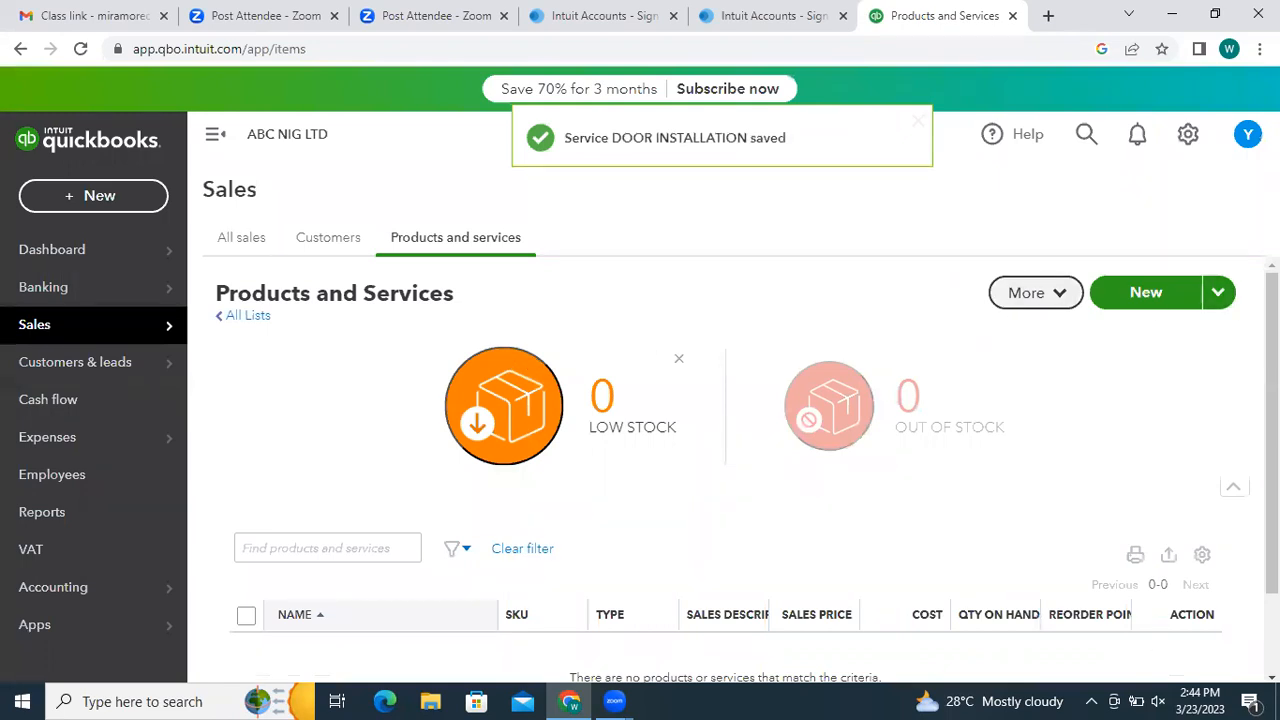
- Change the list filter's Stock status to All and apply it, revealing GERMAN DOORS
{"action": "left_click_drag", "start_coordinate": [1272, 420], "coordinate": [1272, 484]}
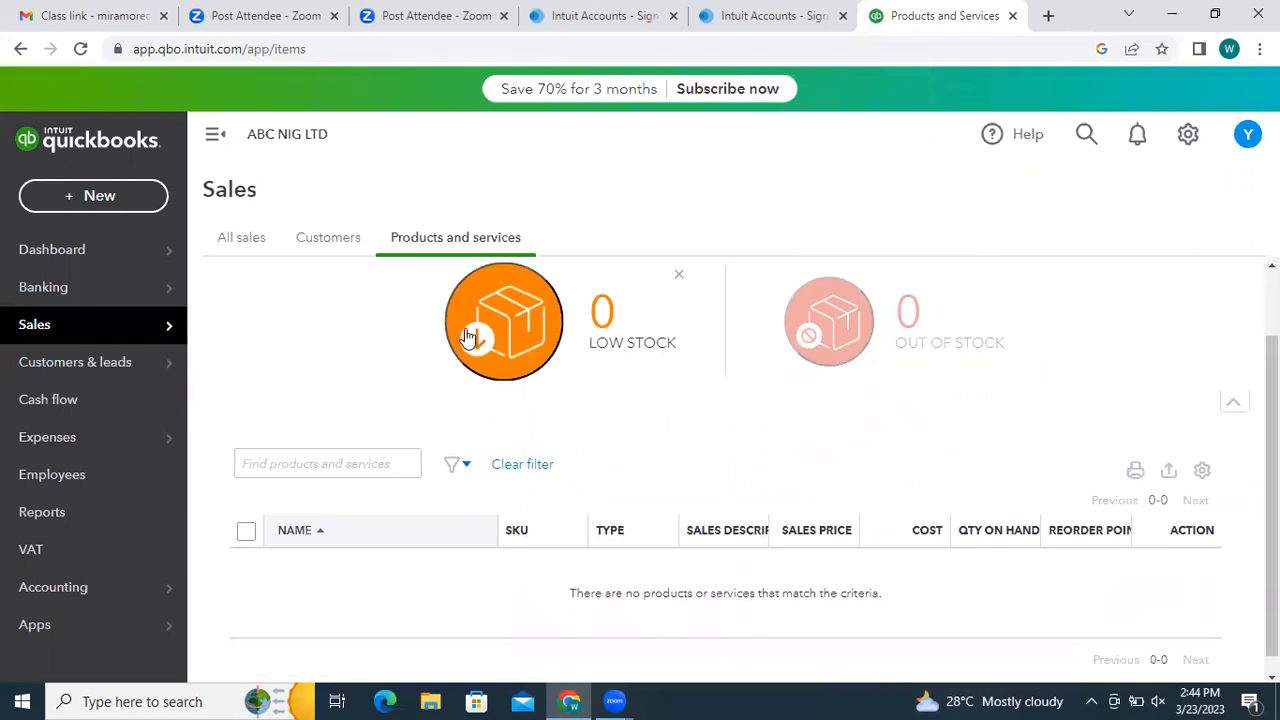
{"action": "left_click", "coordinate": [337, 470]}
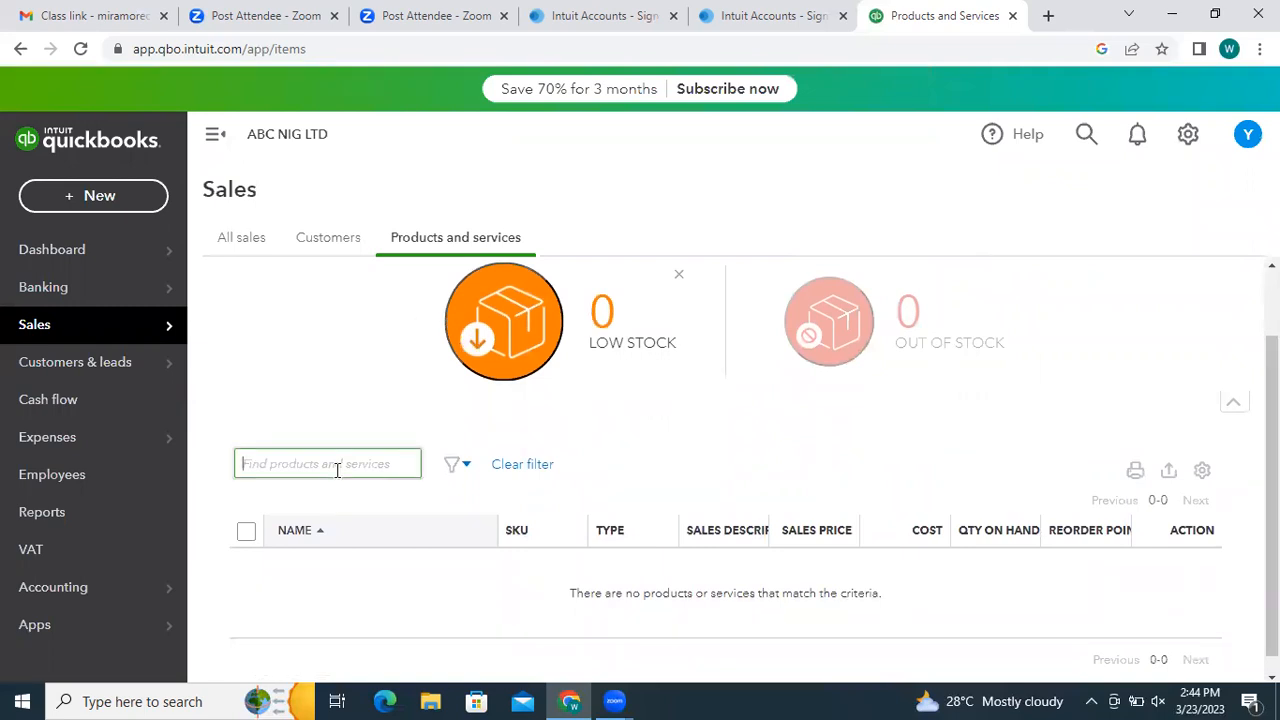
{"action": "left_click", "coordinate": [463, 476]}
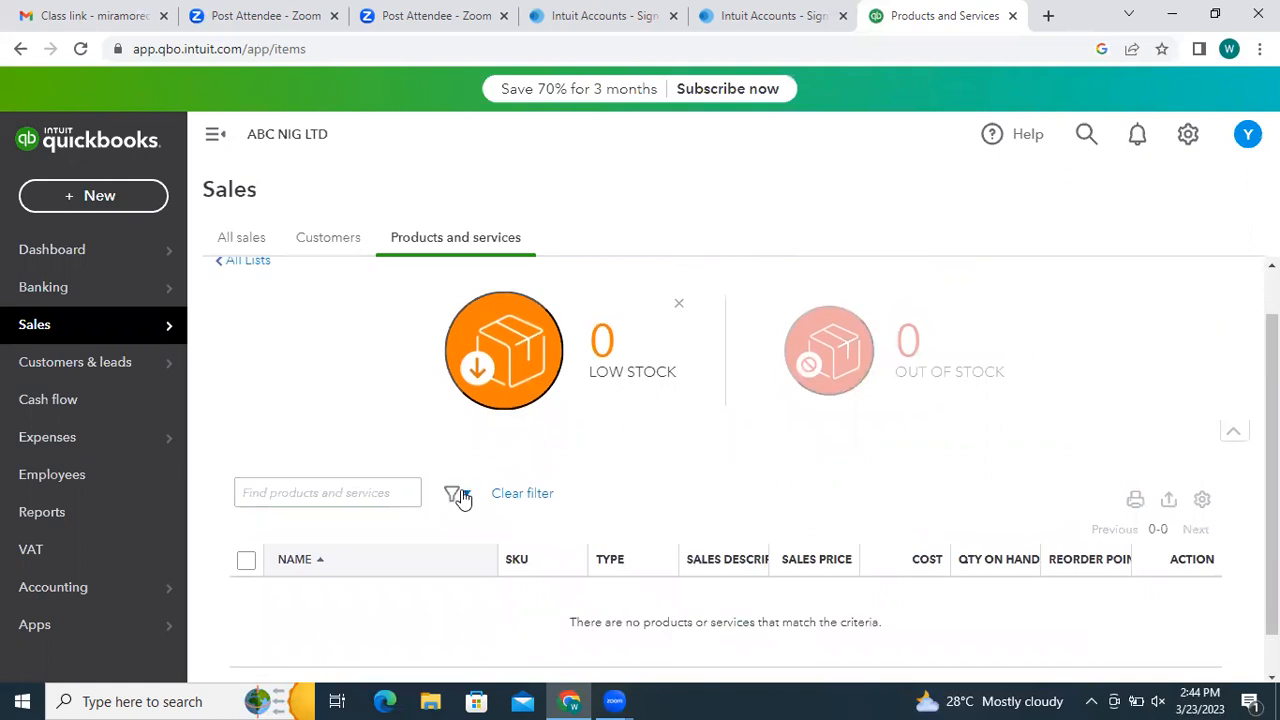
{"action": "left_click", "coordinate": [456, 492]}
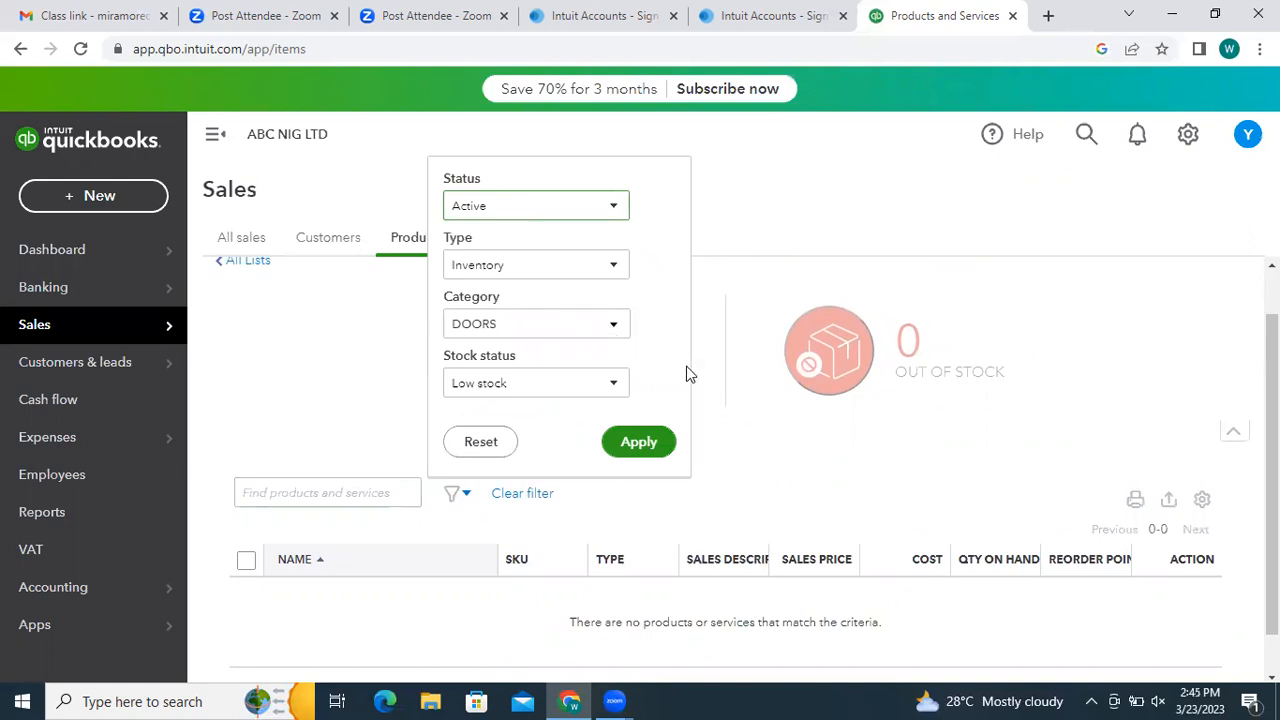
{"action": "left_click", "coordinate": [616, 382]}
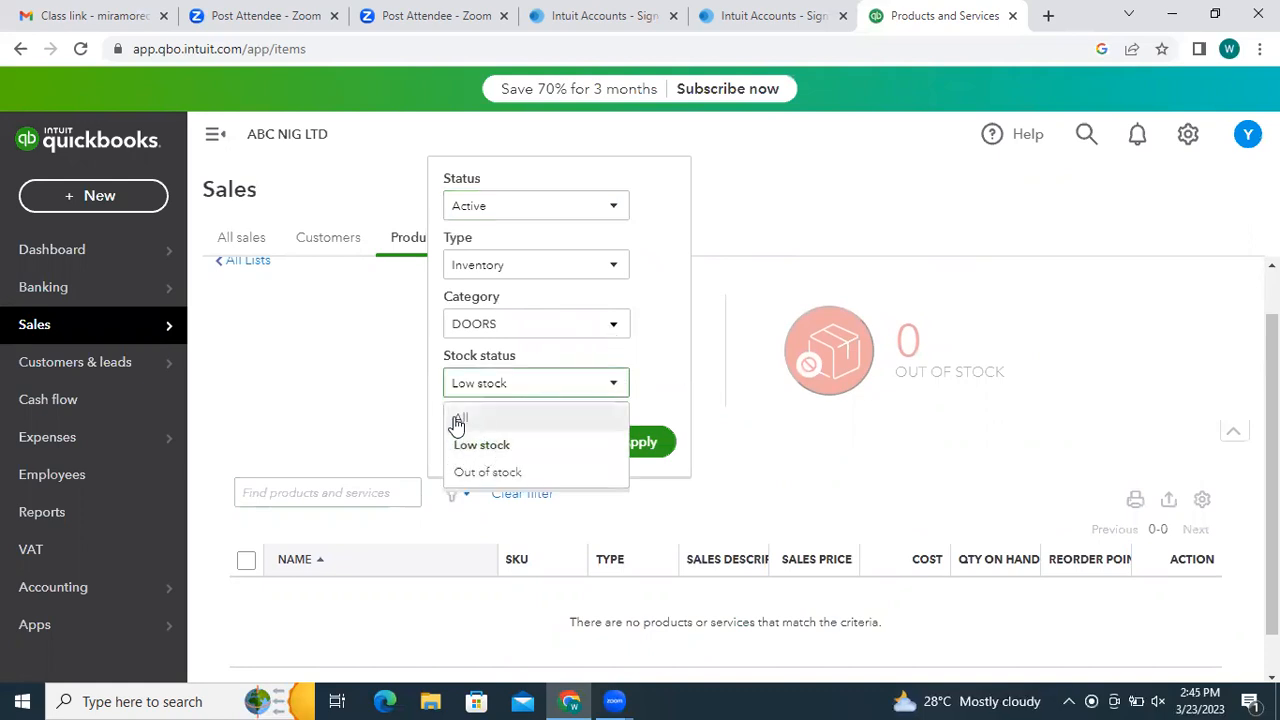
{"action": "left_click", "coordinate": [760, 424]}
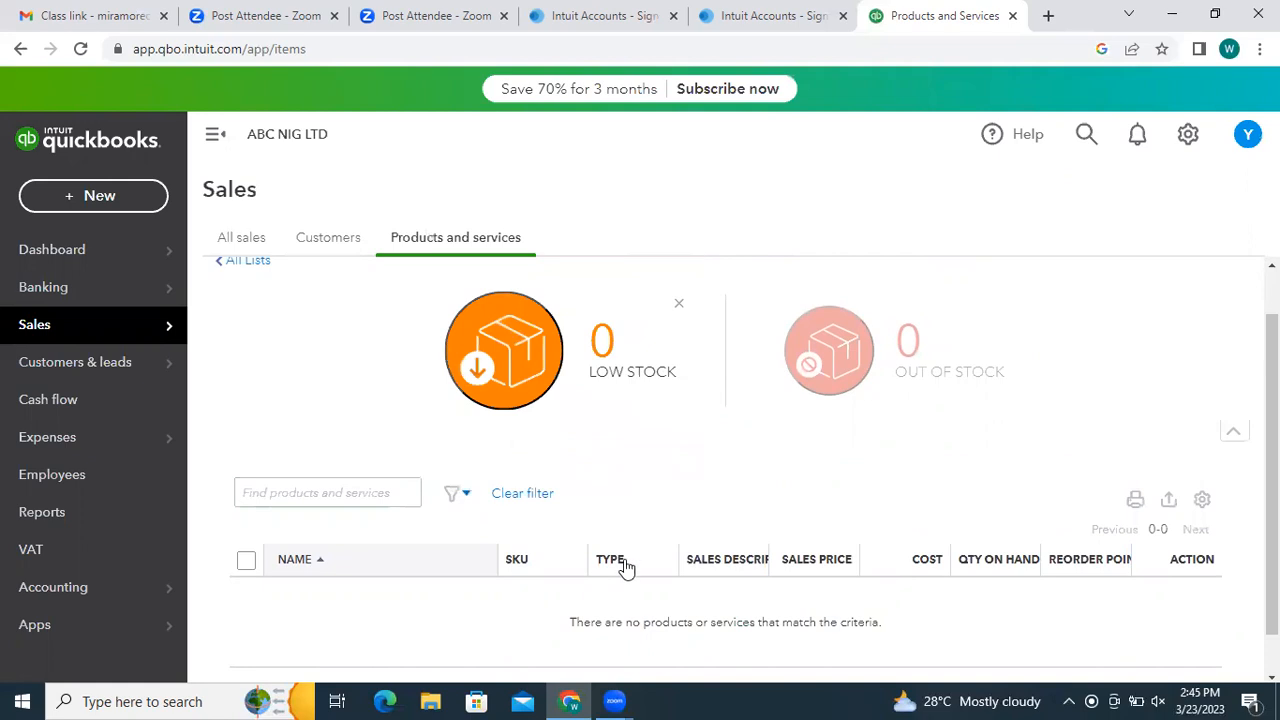
{"action": "left_click", "coordinate": [466, 496]}
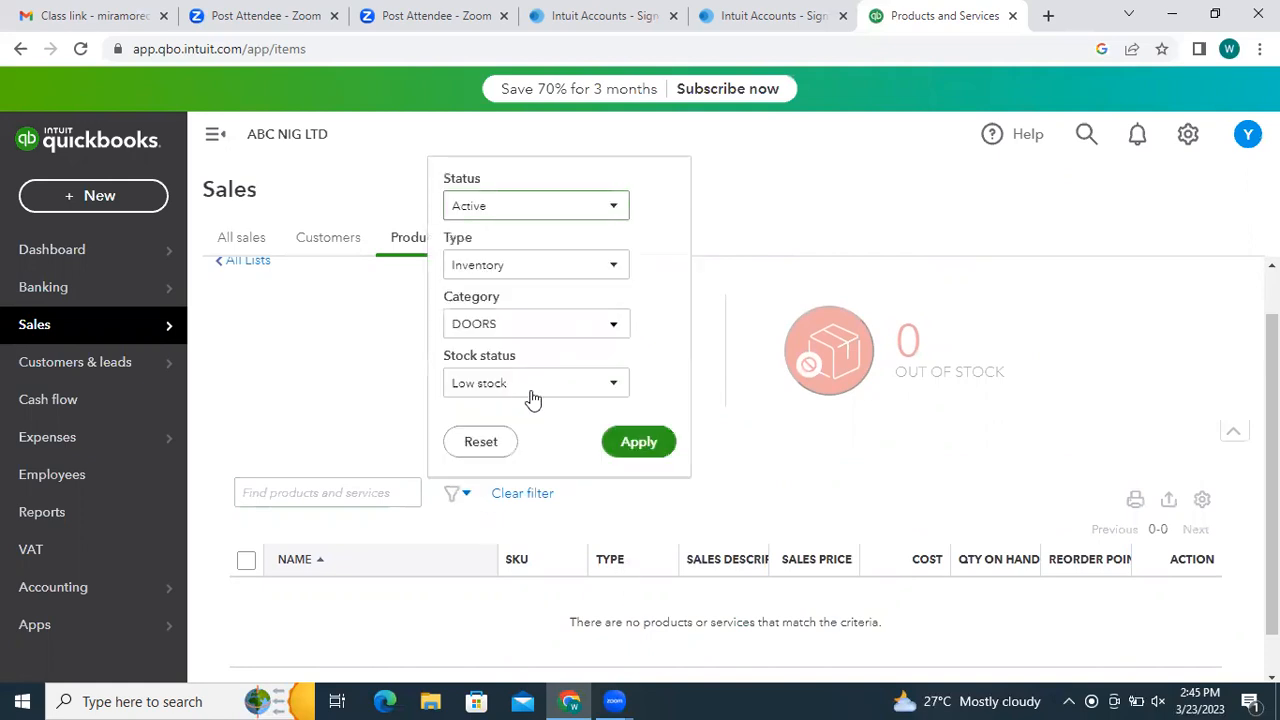
{"action": "left_click", "coordinate": [615, 384]}
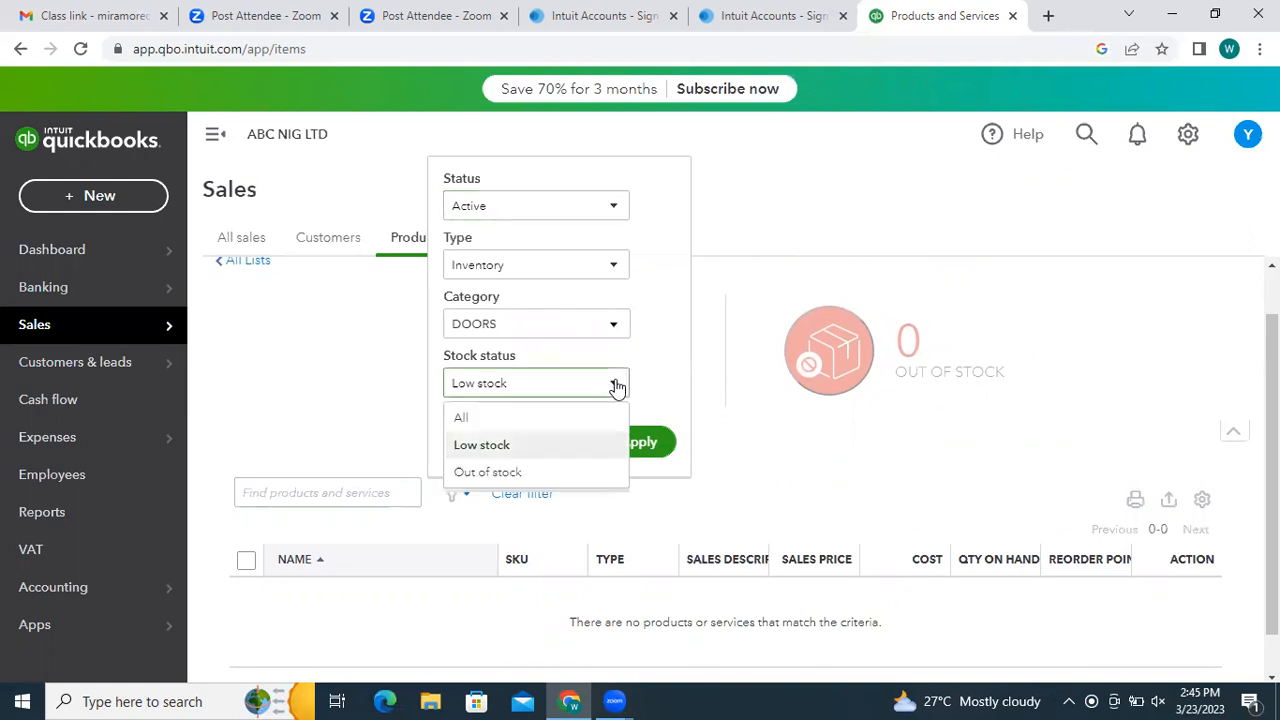
{"action": "left_click", "coordinate": [540, 407]}
{"action": "left_click", "coordinate": [620, 443]}
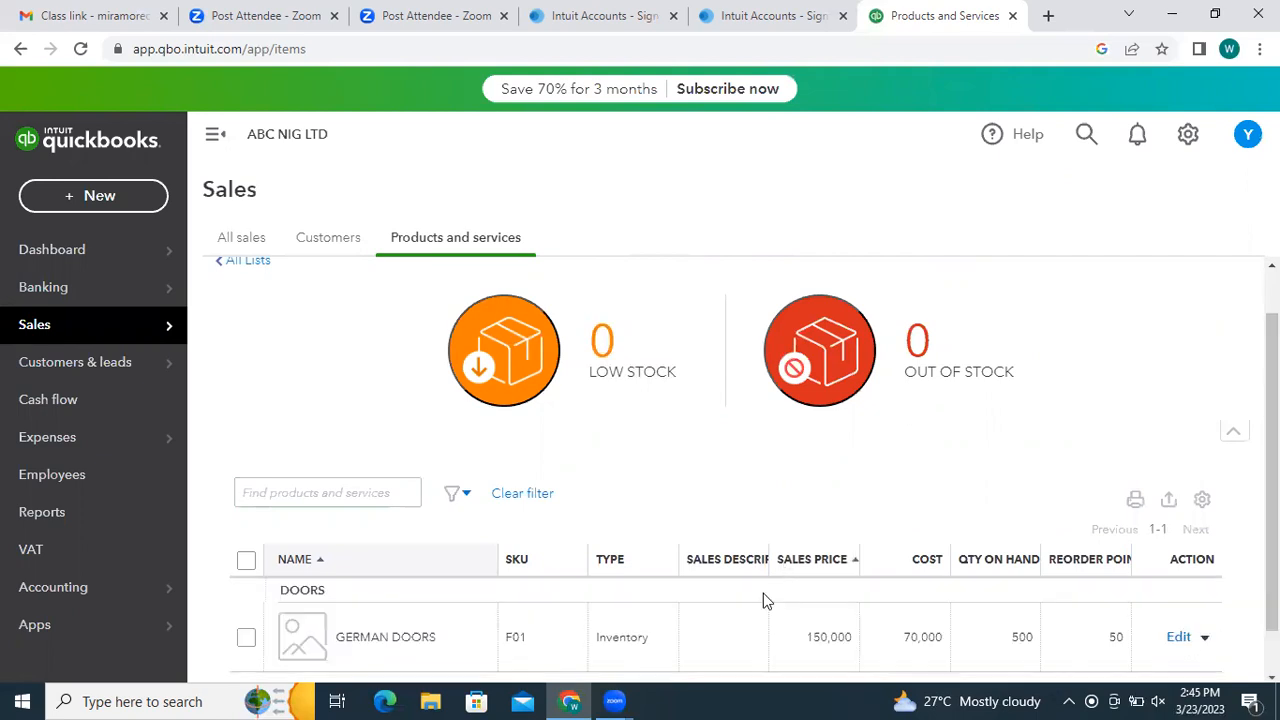
- Look through the list's extra actions and item type choices without changing anything
{"action": "scroll", "coordinate": [1121, 579], "scroll_direction": "down", "scroll_amount": 1}
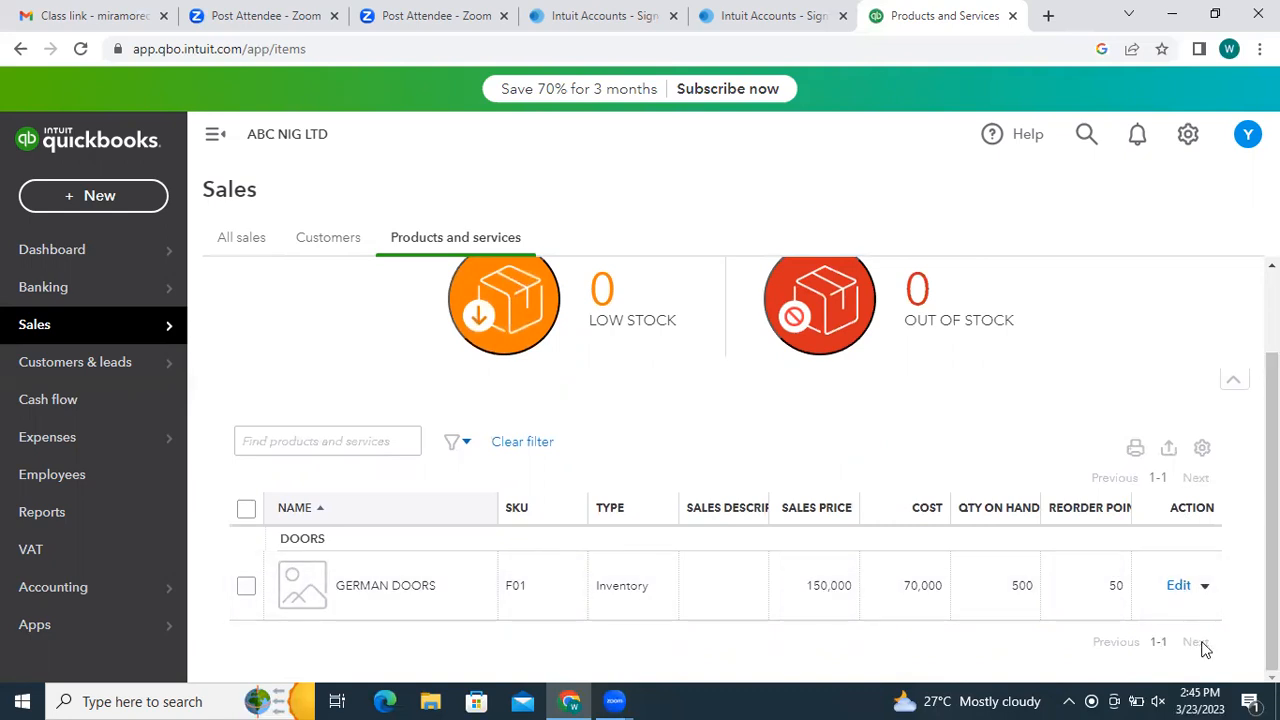
{"action": "scroll", "coordinate": [1060, 526], "scroll_direction": "up", "scroll_amount": 2}
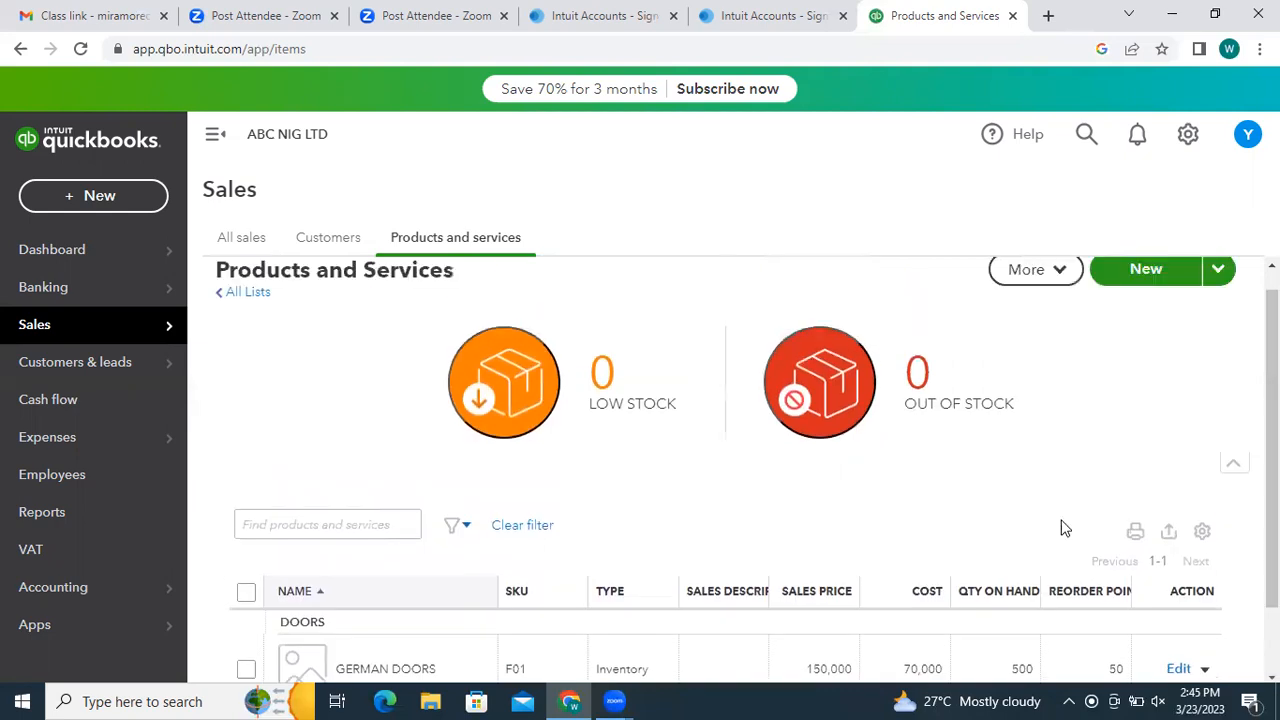
{"action": "left_click", "coordinate": [1062, 279]}
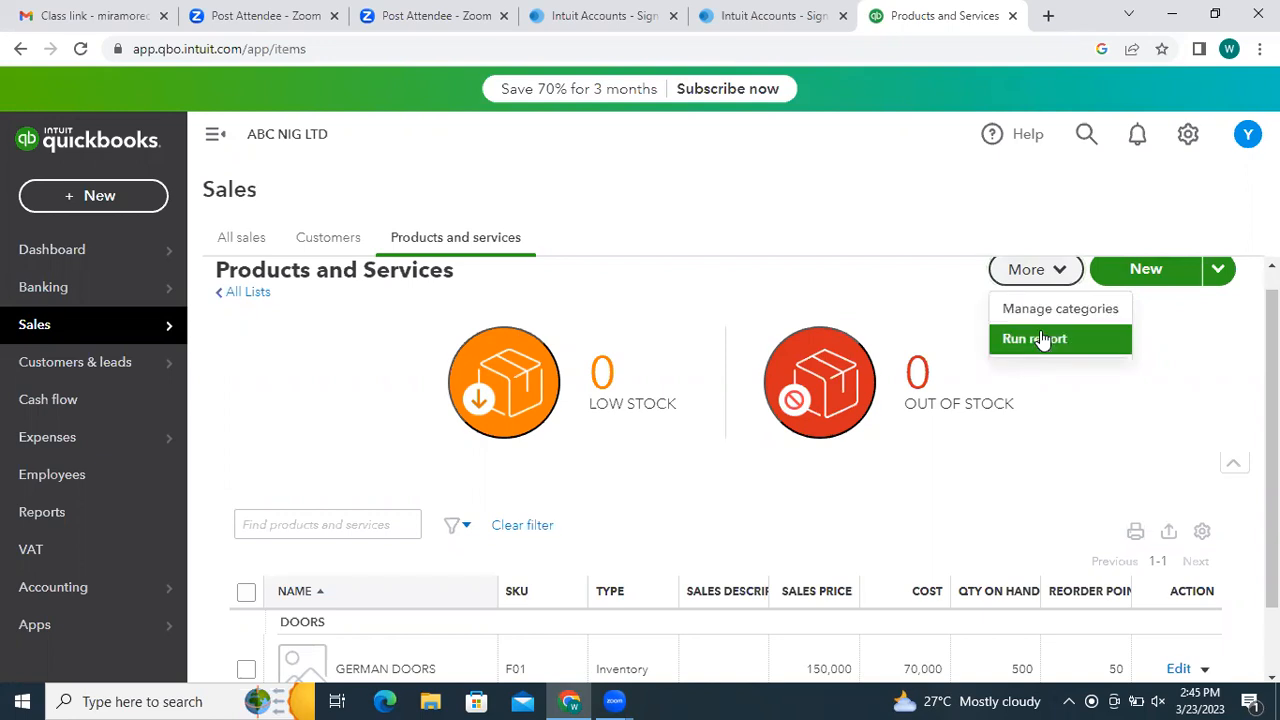
{"action": "left_click", "coordinate": [463, 531]}
{"action": "left_click", "coordinate": [460, 533]}
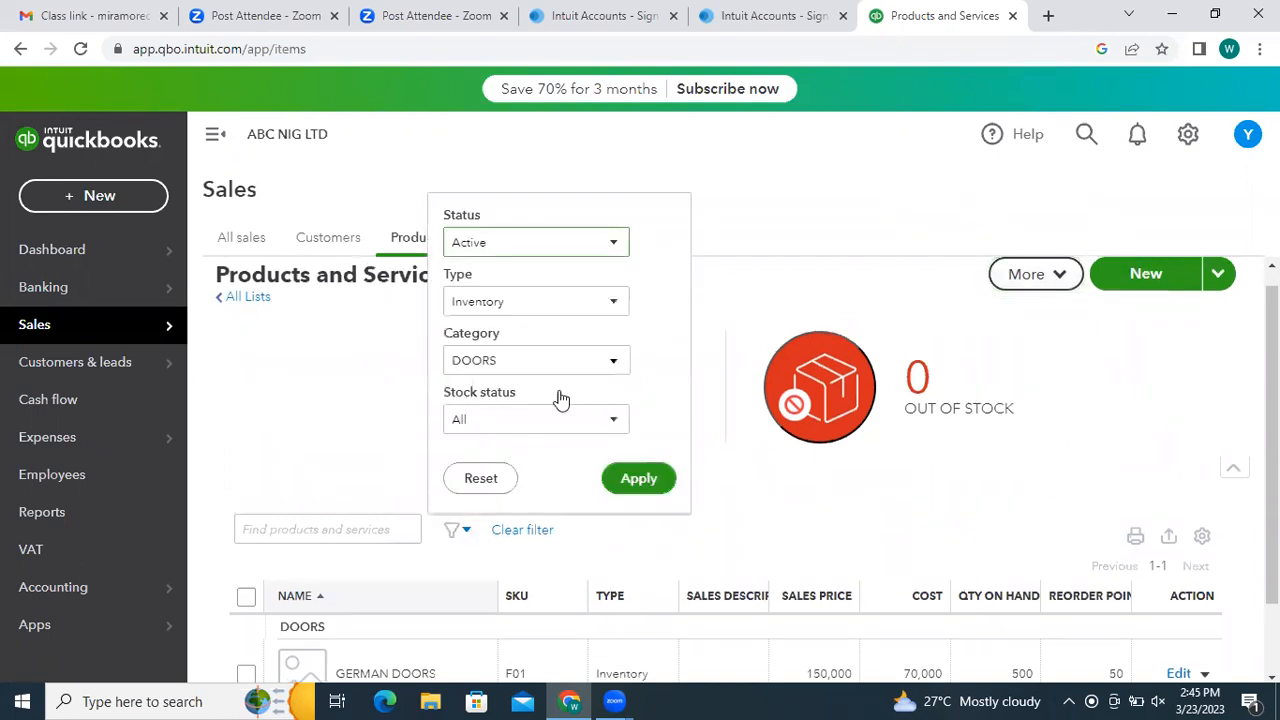
{"action": "left_click", "coordinate": [613, 306]}
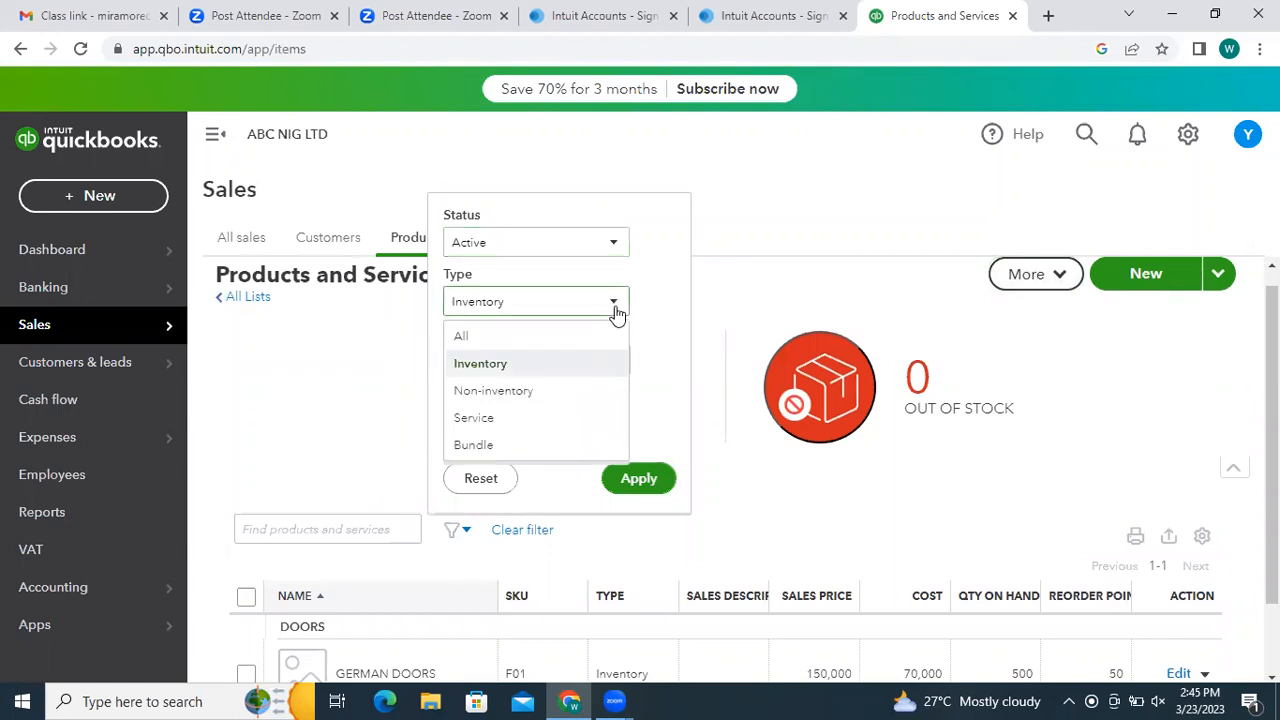
{"action": "left_click", "coordinate": [737, 327]}
{"action": "scroll", "coordinate": [731, 600], "scroll_direction": "down", "scroll_amount": 2}
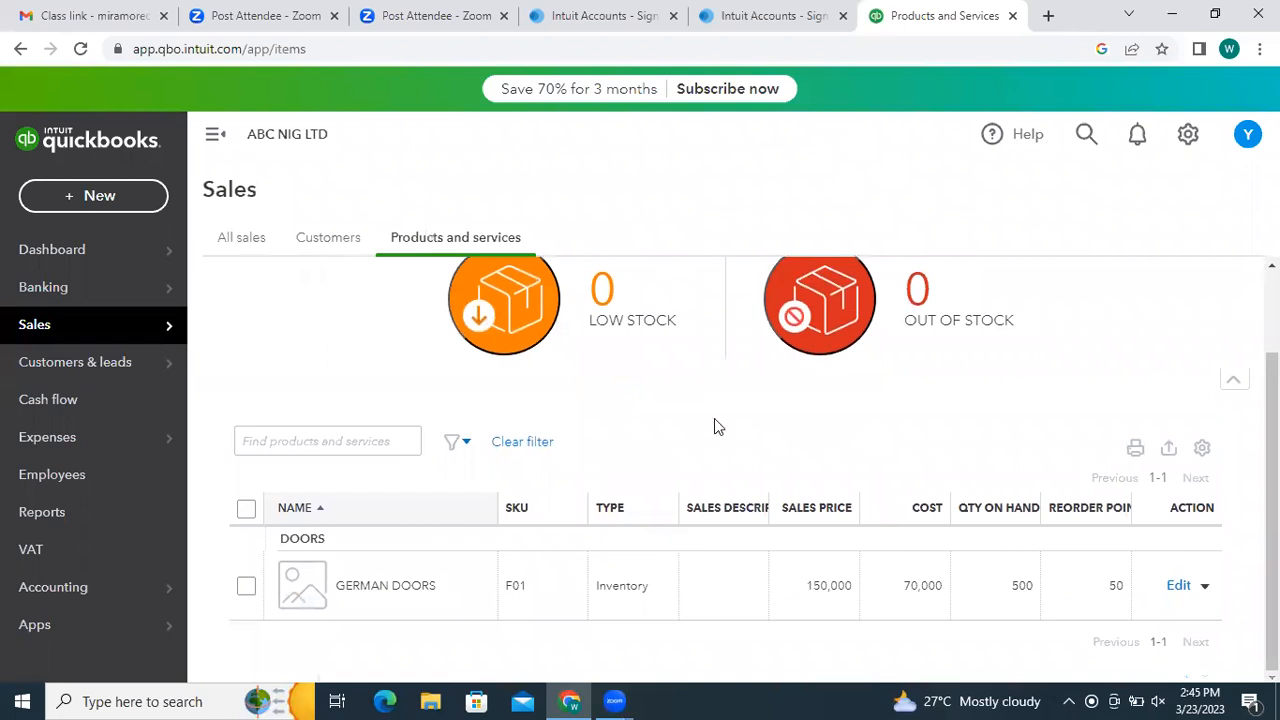
{"action": "left_click_drag", "start_coordinate": [714, 418], "coordinate": [1270, 392]}
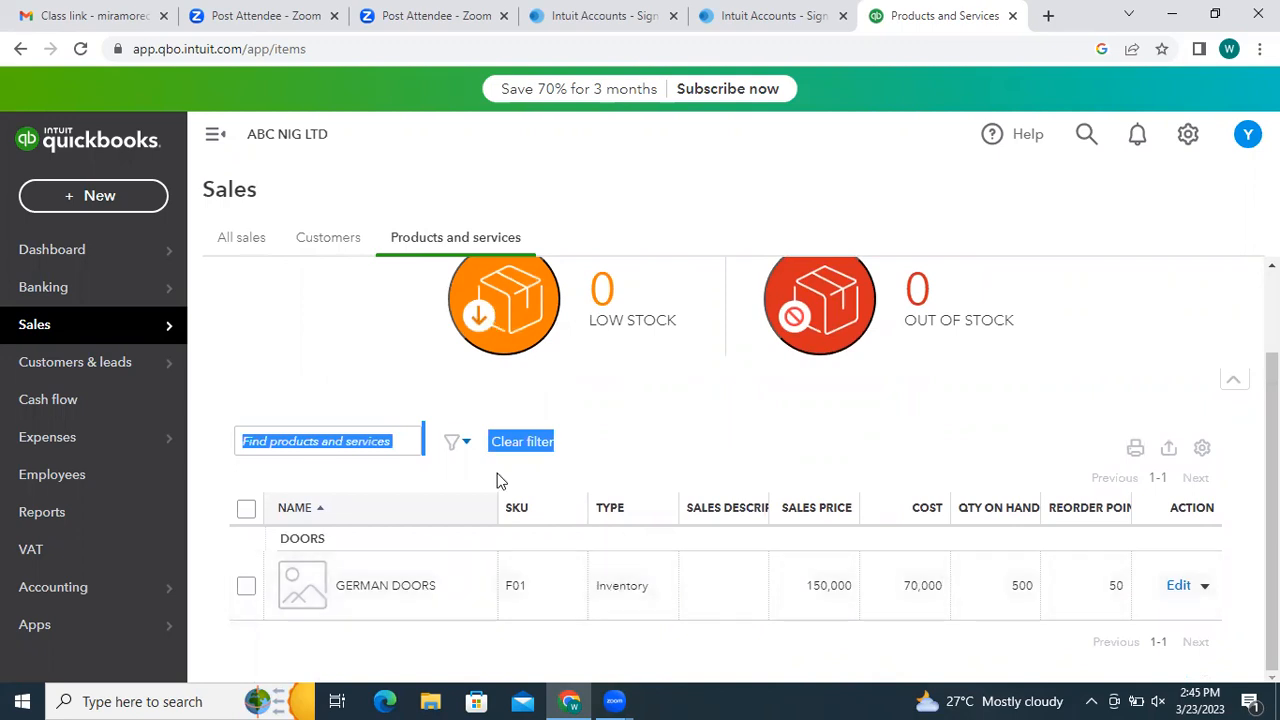
- Set the Type filter to All and apply it, listing DOOR INSTALLATION and GERMAN DOORS
{"action": "left_click", "coordinate": [457, 444]}
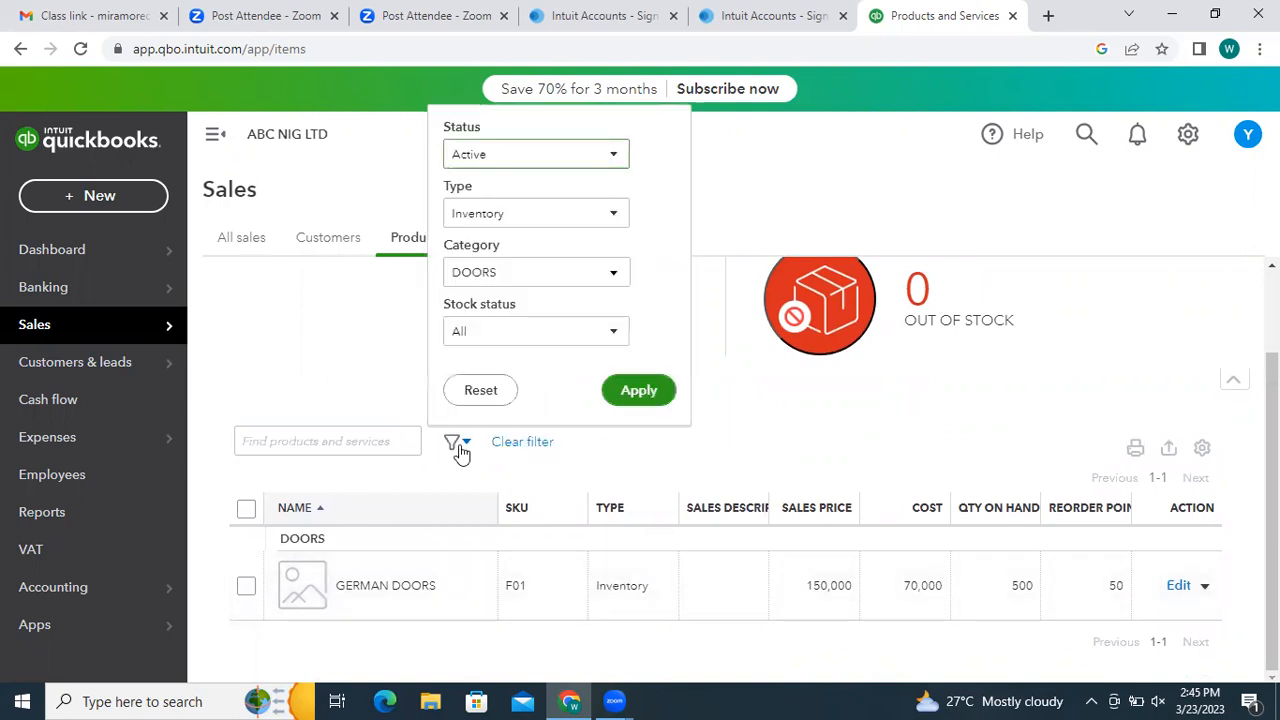
{"action": "left_click", "coordinate": [613, 222]}
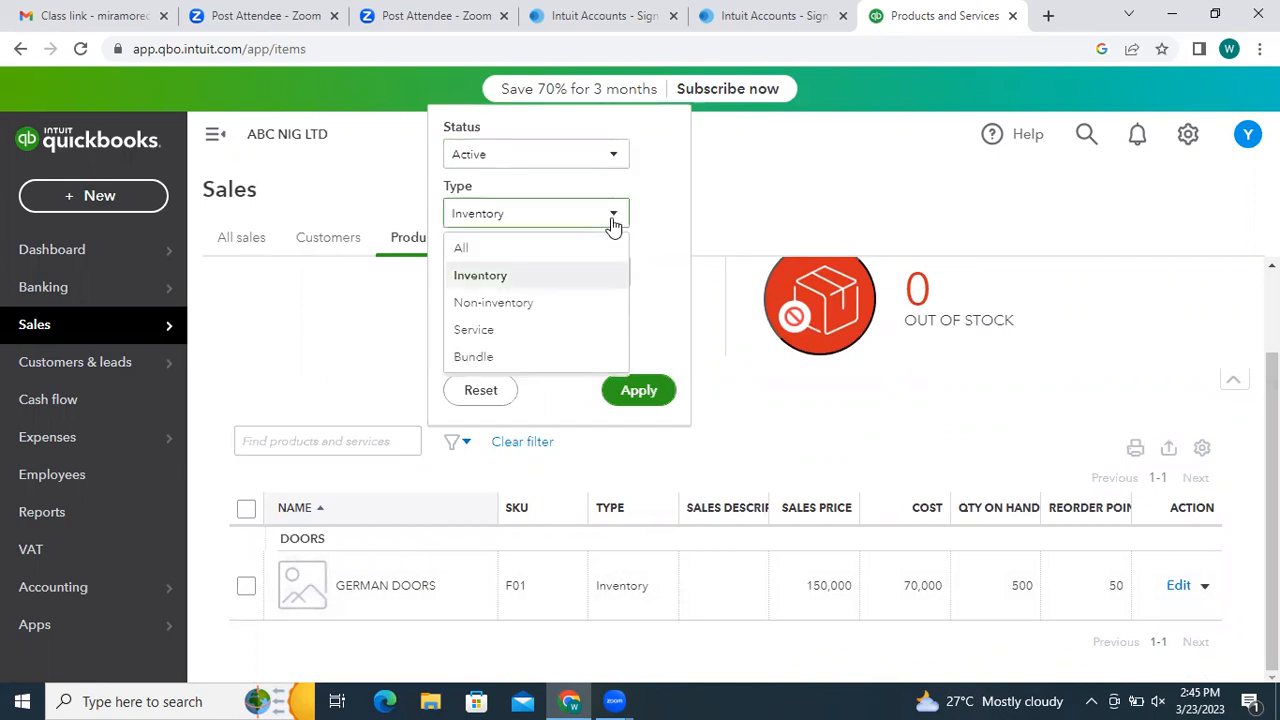
{"action": "left_click", "coordinate": [480, 329]}
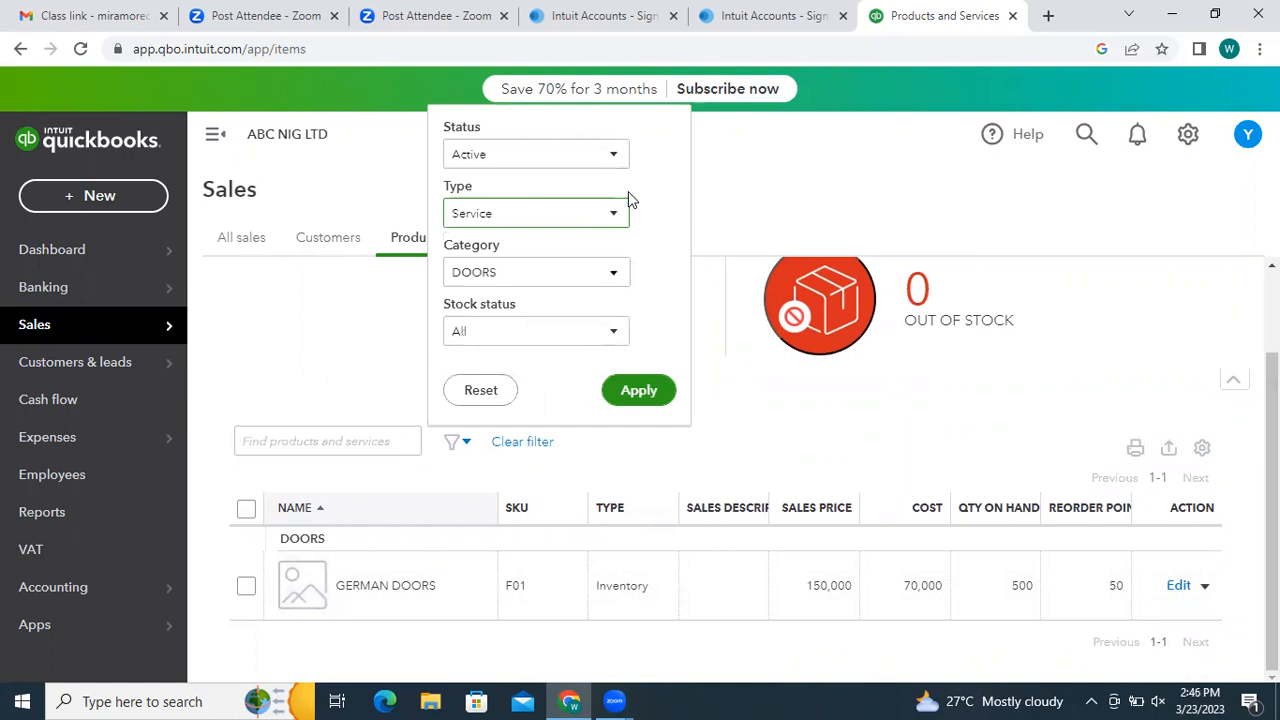
{"action": "left_click", "coordinate": [615, 218]}
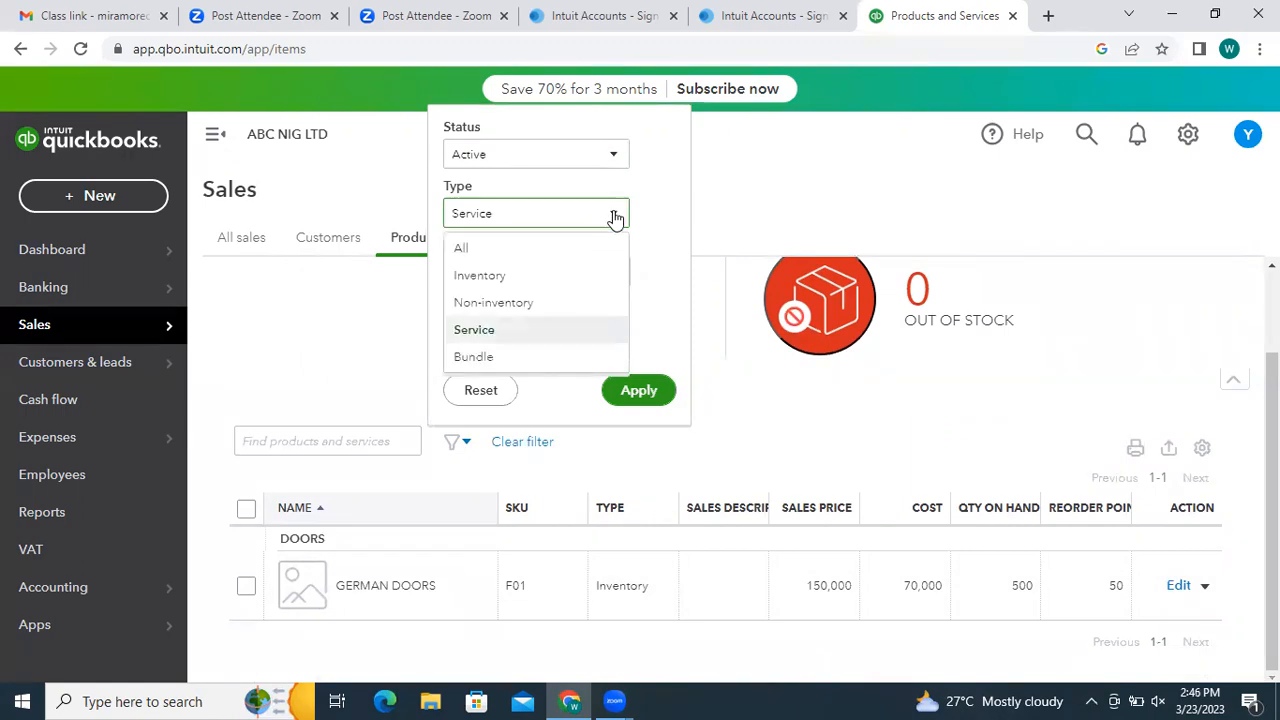
{"action": "left_click", "coordinate": [463, 249]}
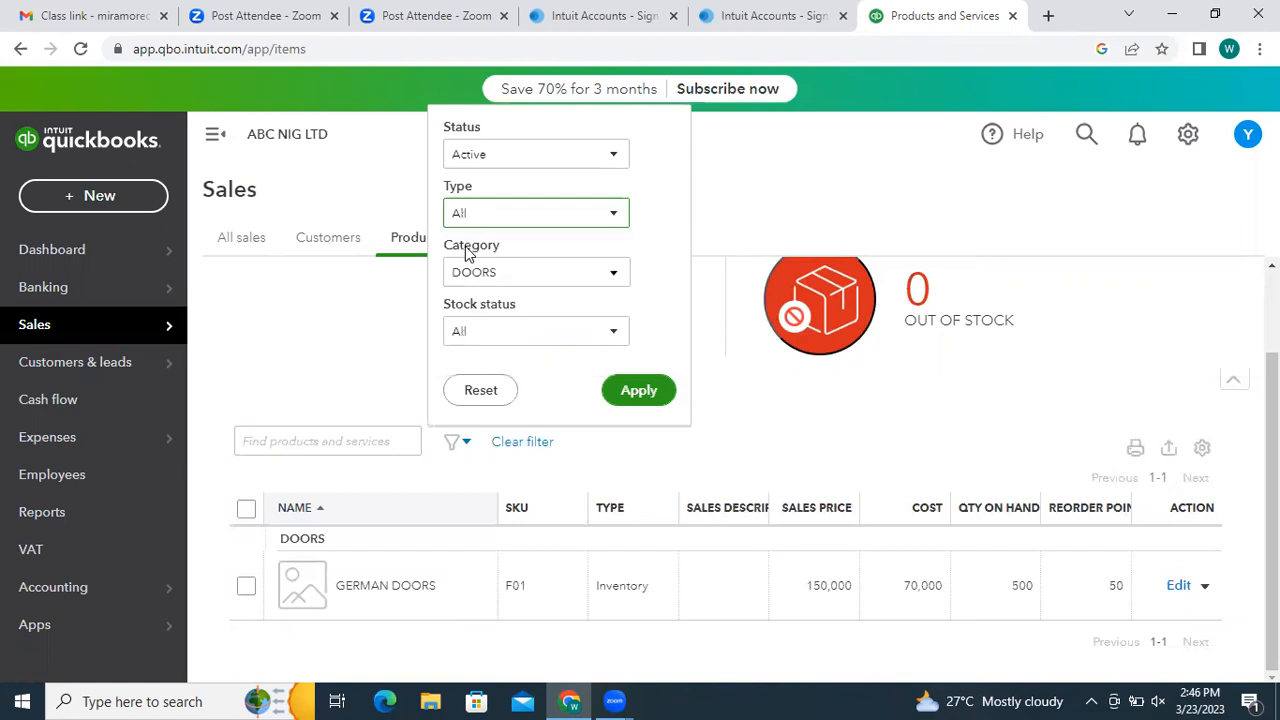
{"action": "left_click", "coordinate": [630, 391]}
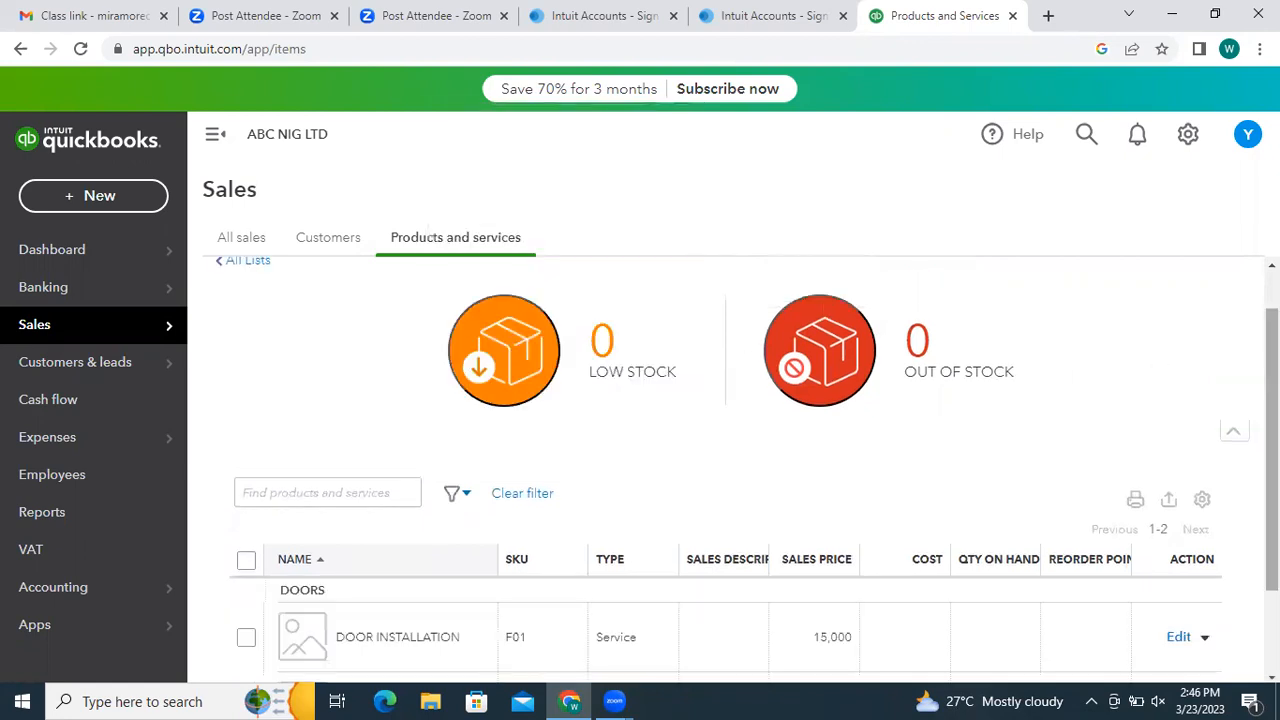
{"action": "scroll", "coordinate": [640, 500], "scroll_direction": "down", "scroll_amount": 2}
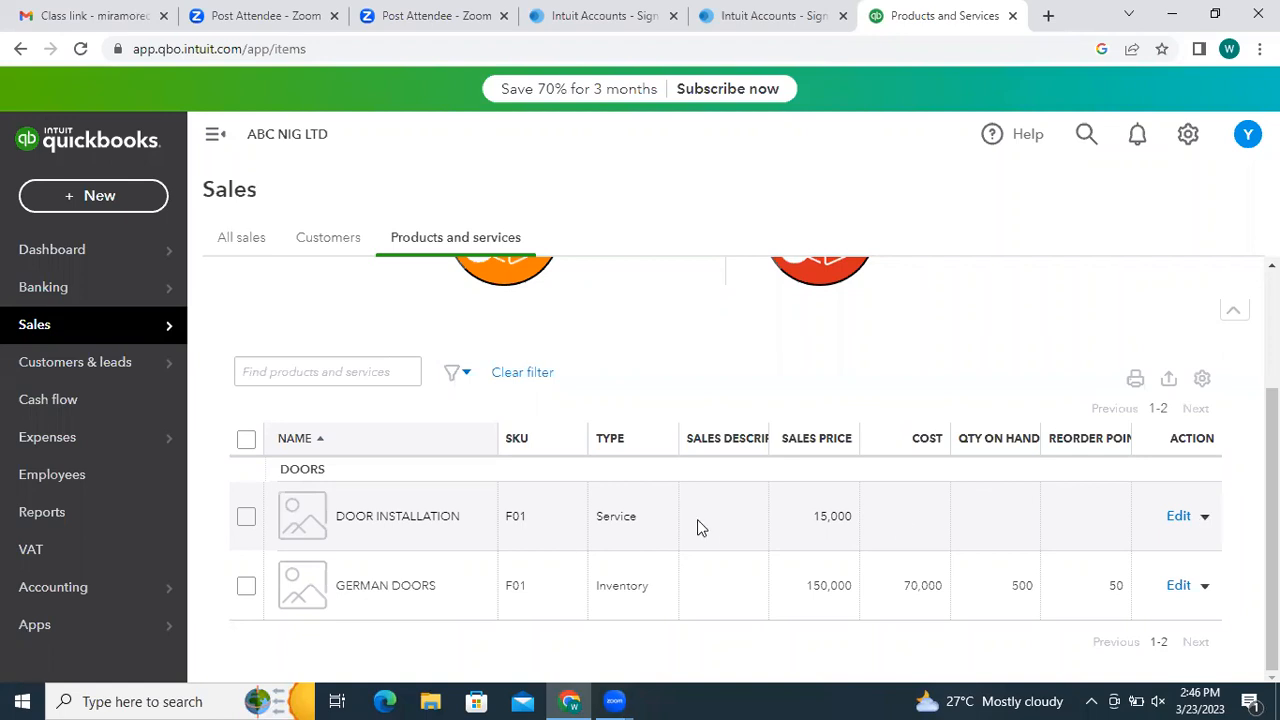
- From the VAT overview, use Edit VAT > Edit rates to view the agency's still-empty VAT rates list
{"action": "left_click", "coordinate": [114, 545]}
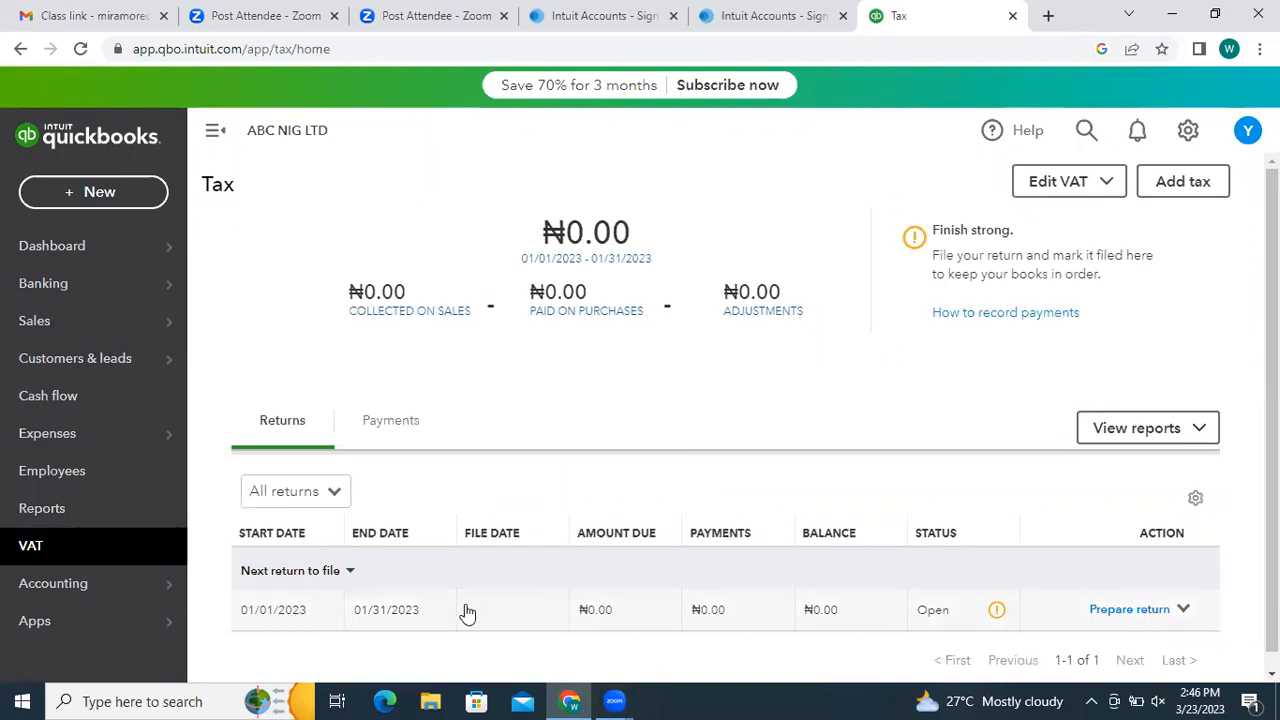
{"action": "left_click", "coordinate": [397, 425]}
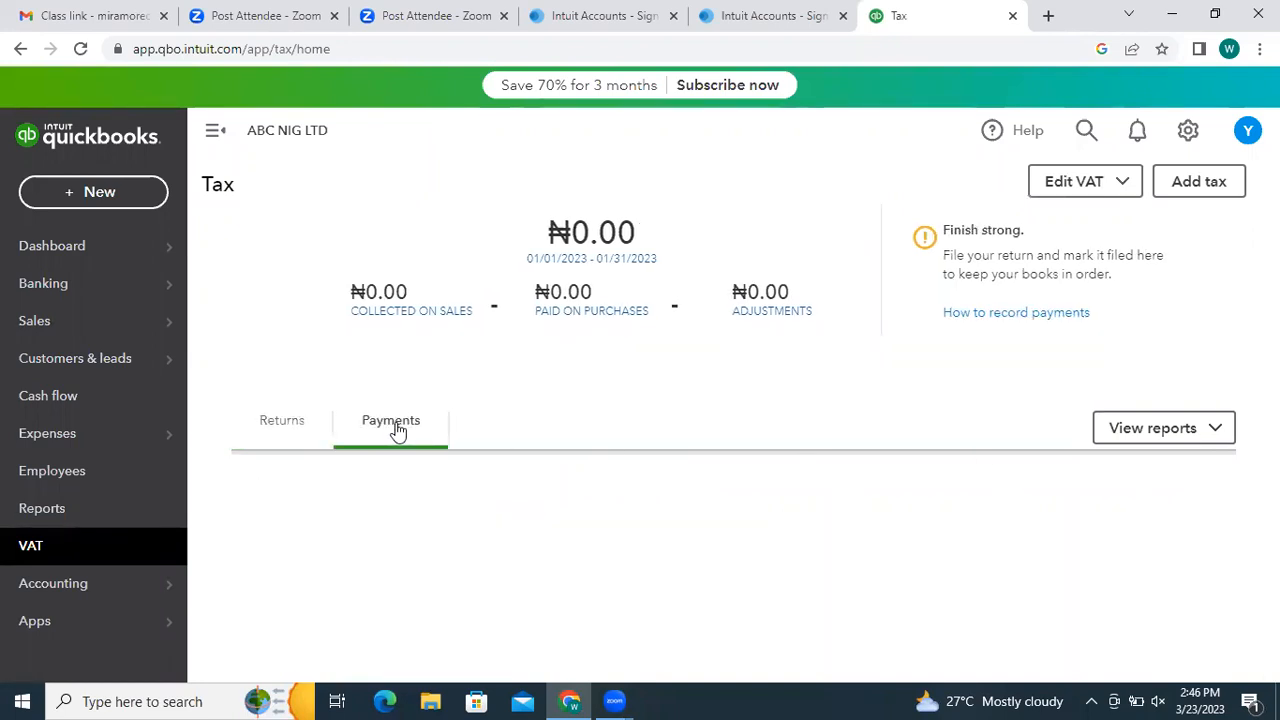
{"action": "left_click", "coordinate": [288, 425]}
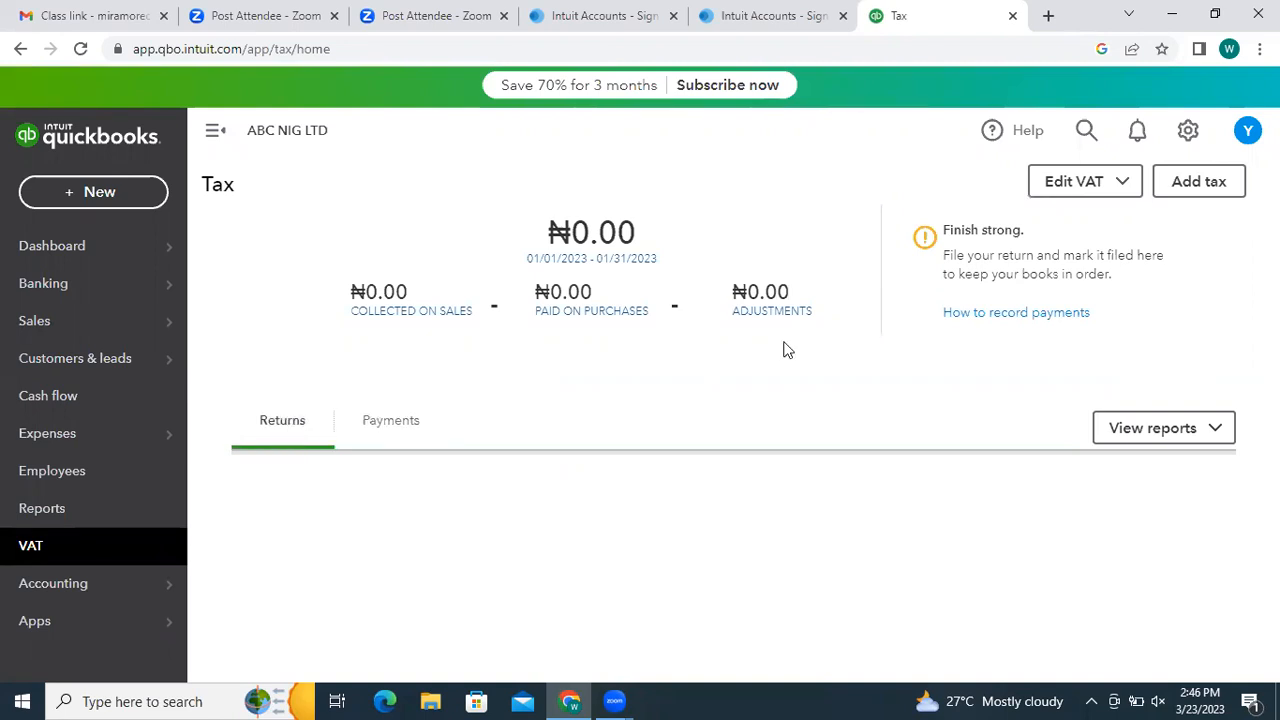
{"action": "left_click", "coordinate": [1101, 186]}
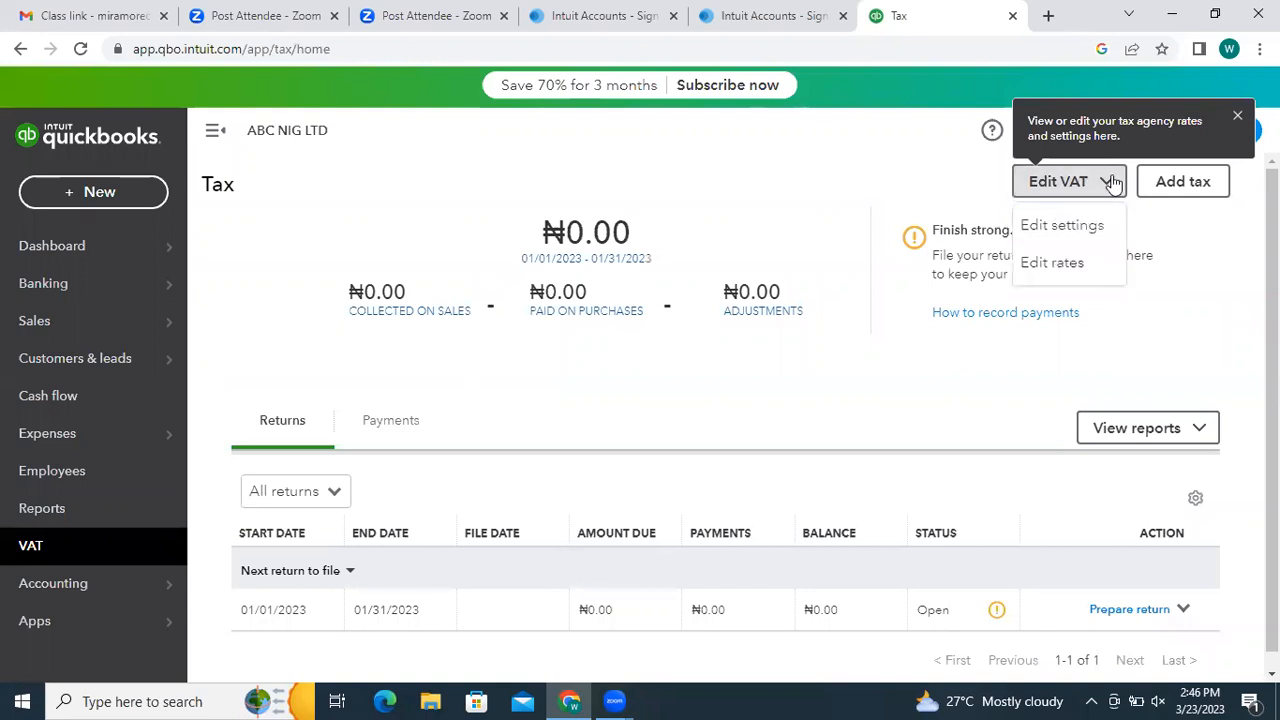
{"action": "left_click", "coordinate": [1070, 265]}
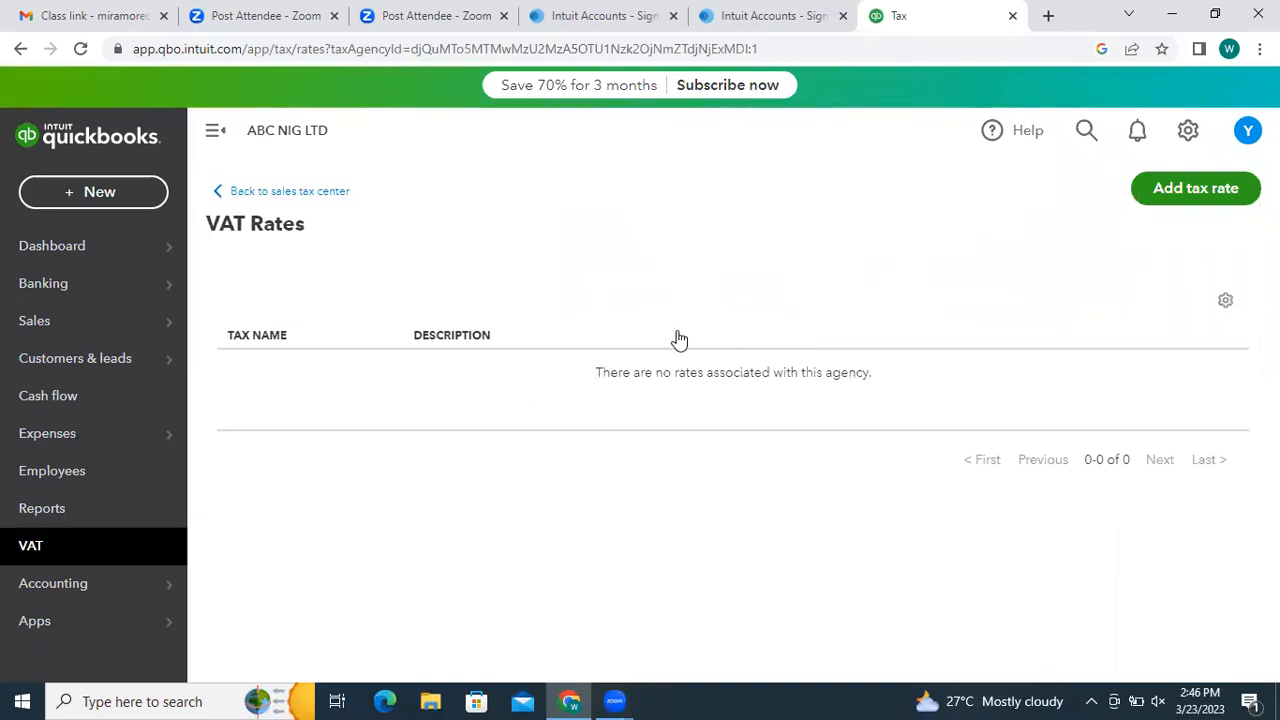
- Add a new VAT tax rate with description VALUE ADDED TAX, applied to sales at 7.50%
{"action": "left_click", "coordinate": [1211, 190]}
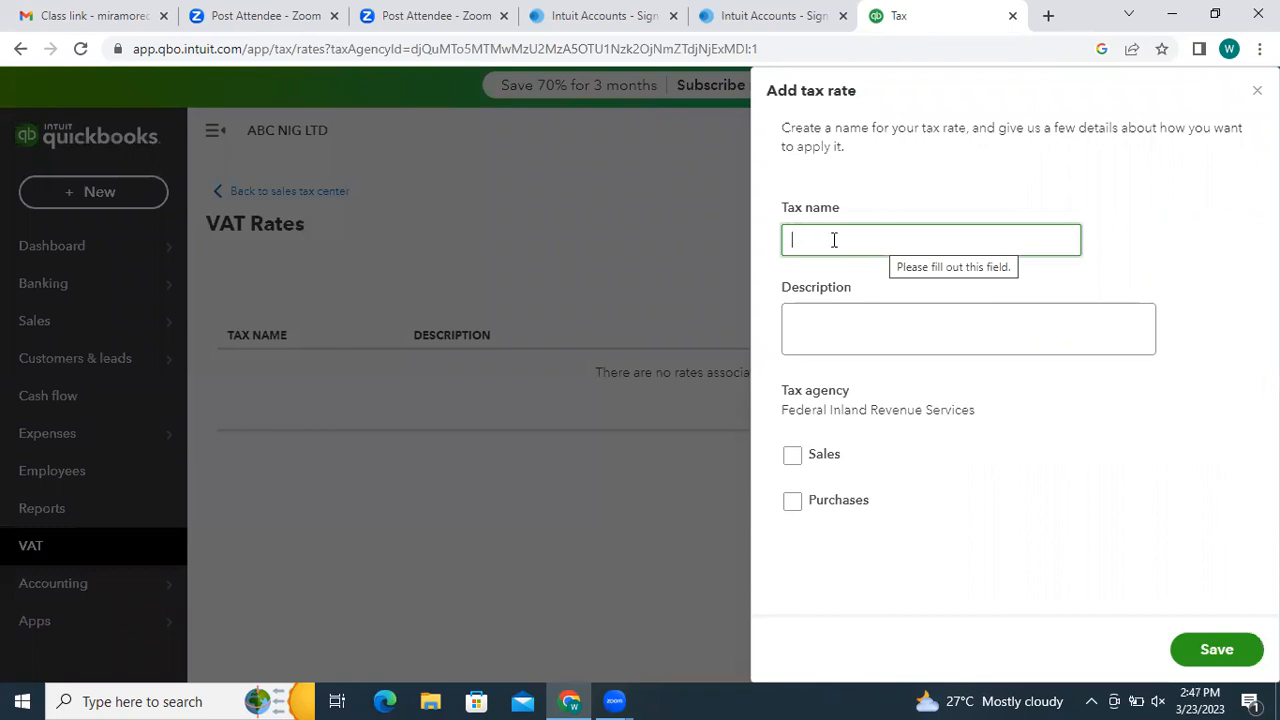
{"action": "type", "text": "VAT"}
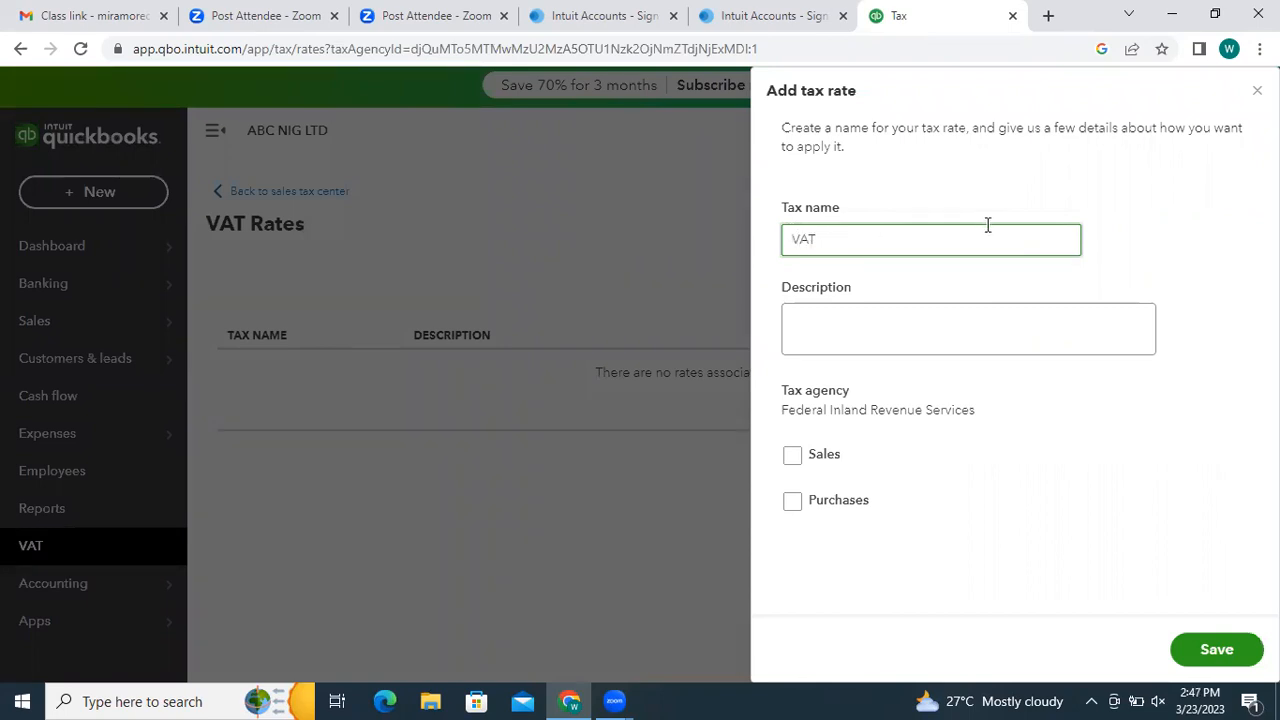
{"action": "left_click", "coordinate": [925, 312]}
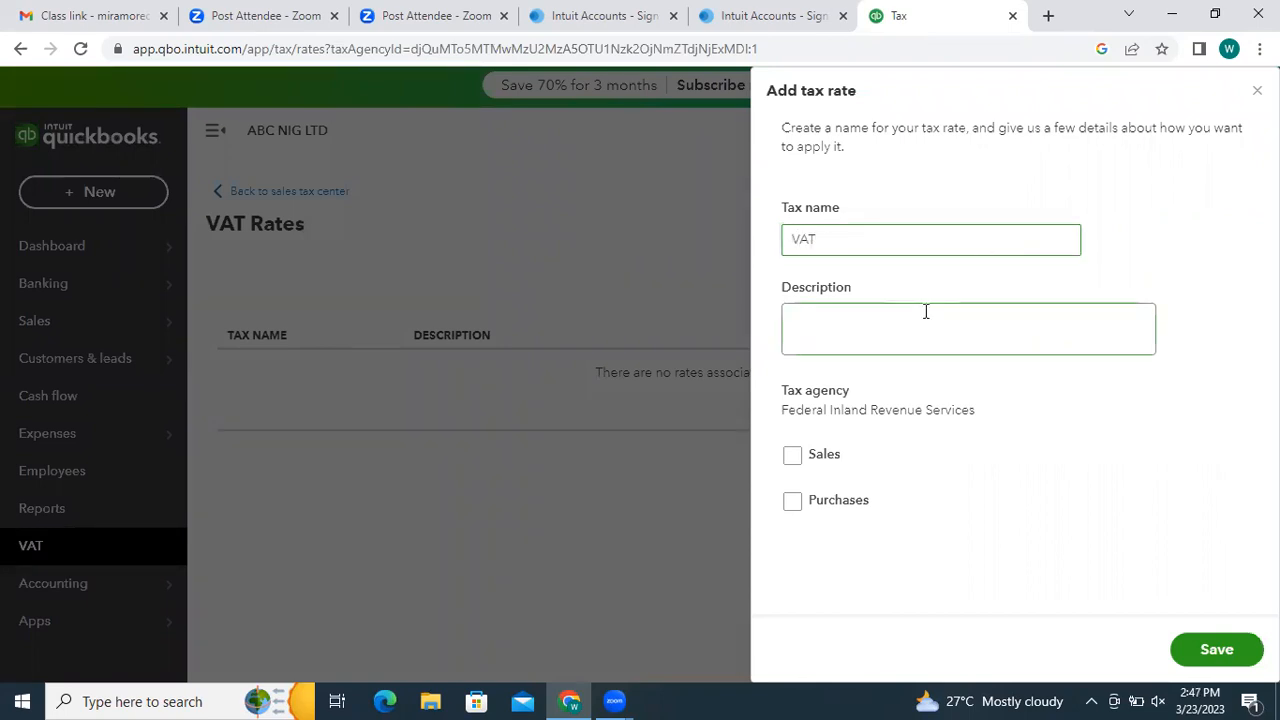
{"action": "left_click", "coordinate": [935, 326]}
{"action": "type", "text": "VAT"}
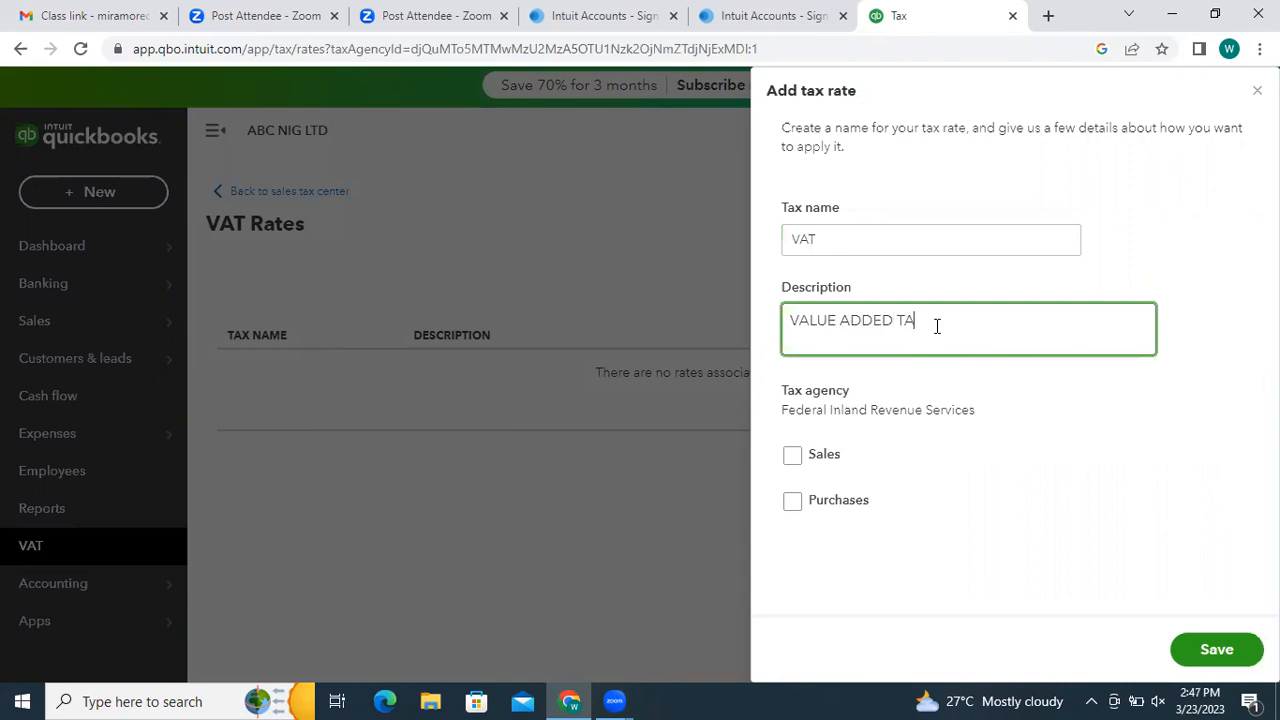
{"action": "left_click", "coordinate": [792, 455]}
{"action": "left_click", "coordinate": [794, 523]}
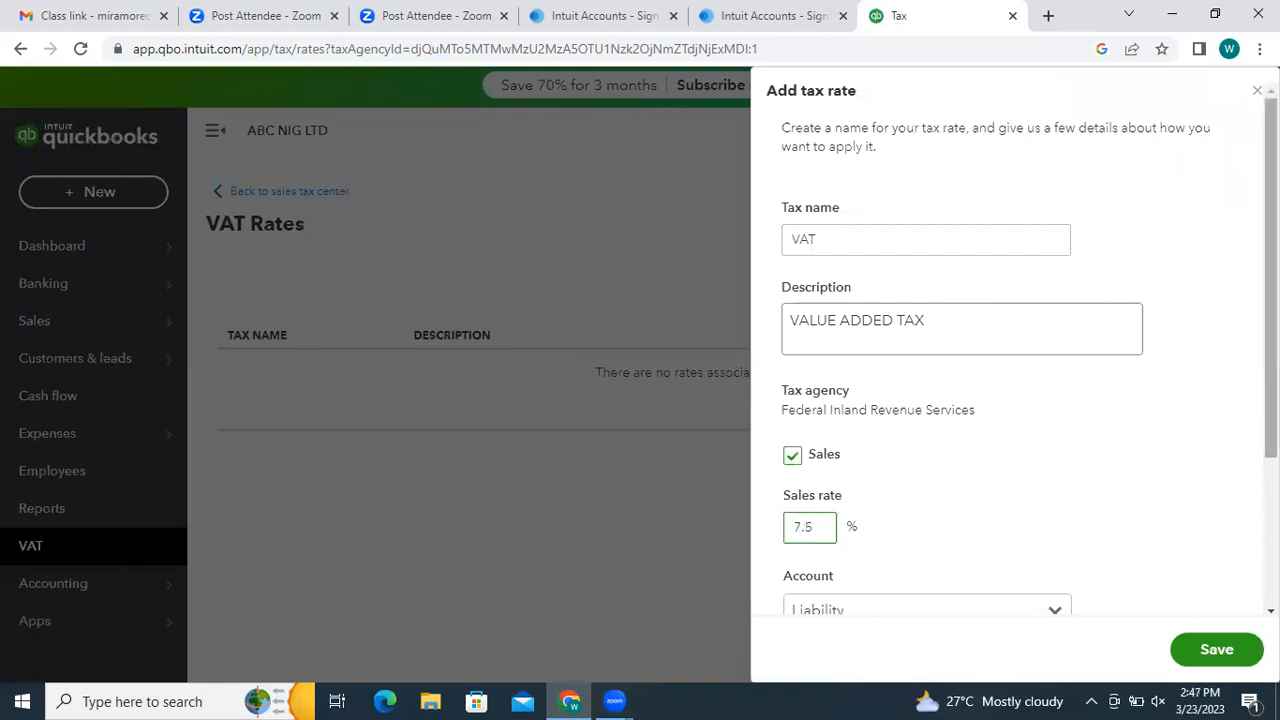
{"action": "left_click", "coordinate": [900, 457]}
- Record the rate to the Liability account, report total taxable sales as net amount, and save
{"action": "scroll", "coordinate": [900, 457], "scroll_direction": "down", "scroll_amount": 1}
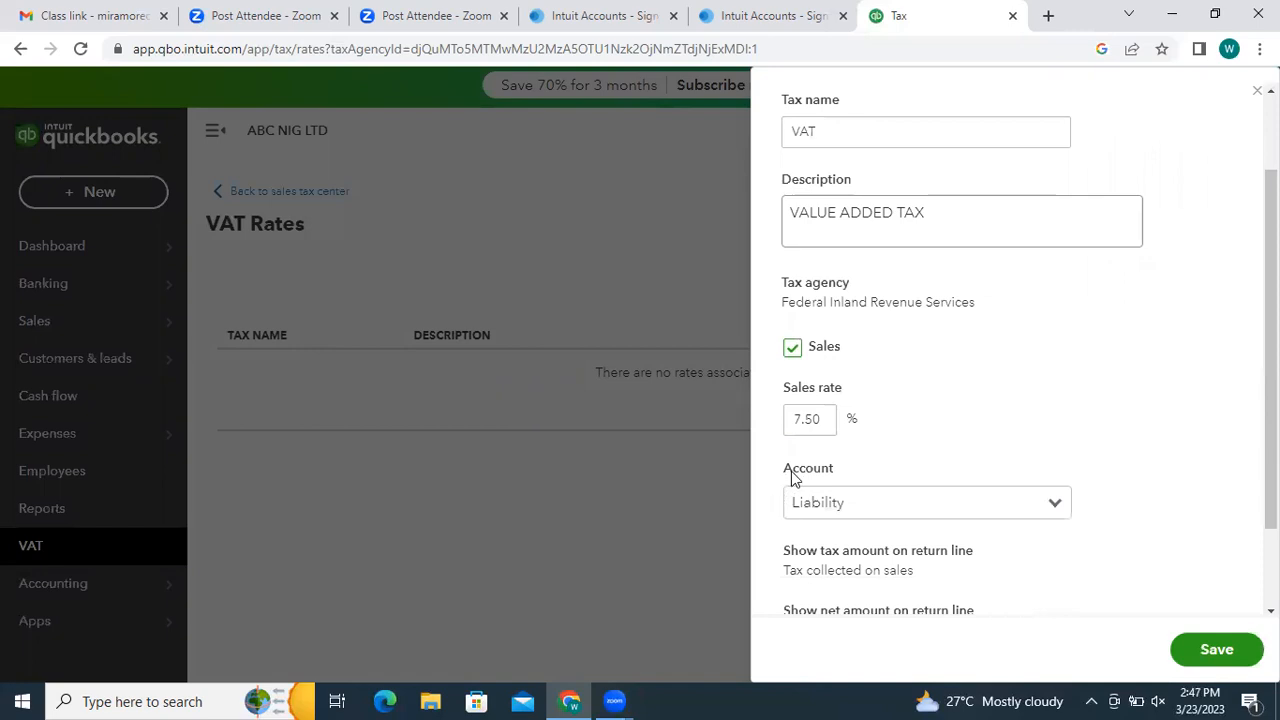
{"action": "left_click", "coordinate": [1054, 506]}
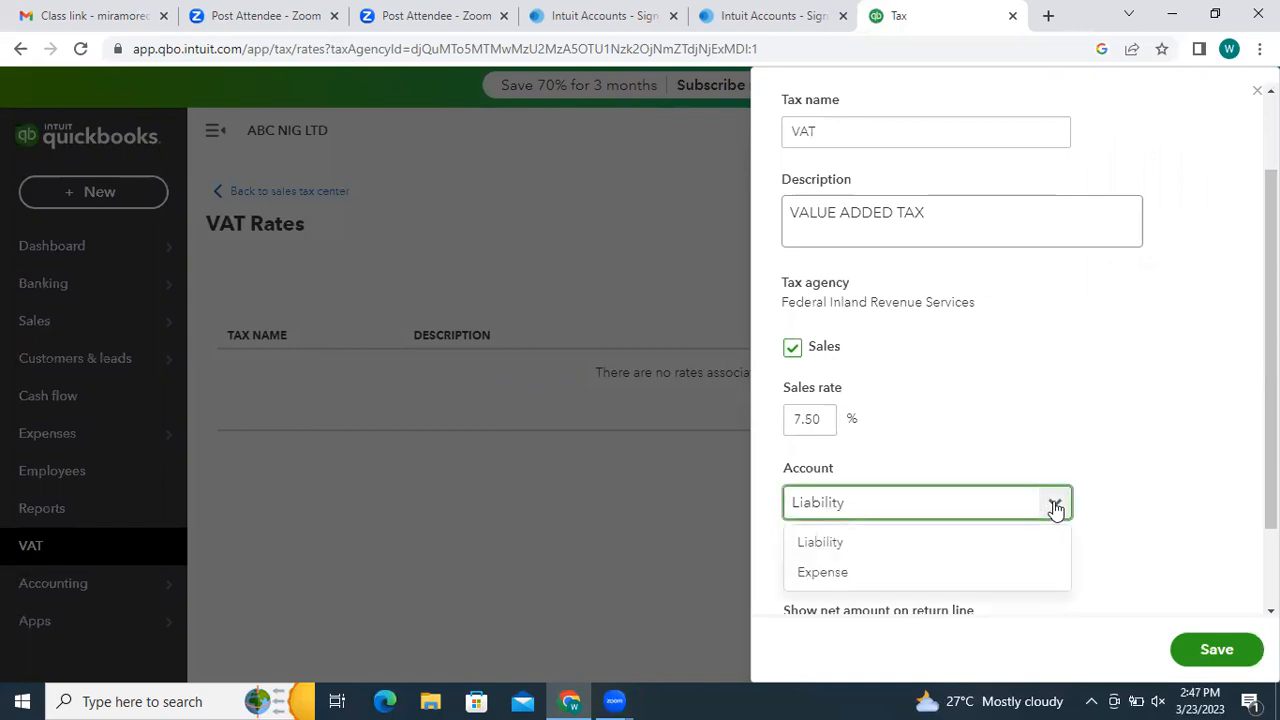
{"action": "left_click", "coordinate": [927, 543]}
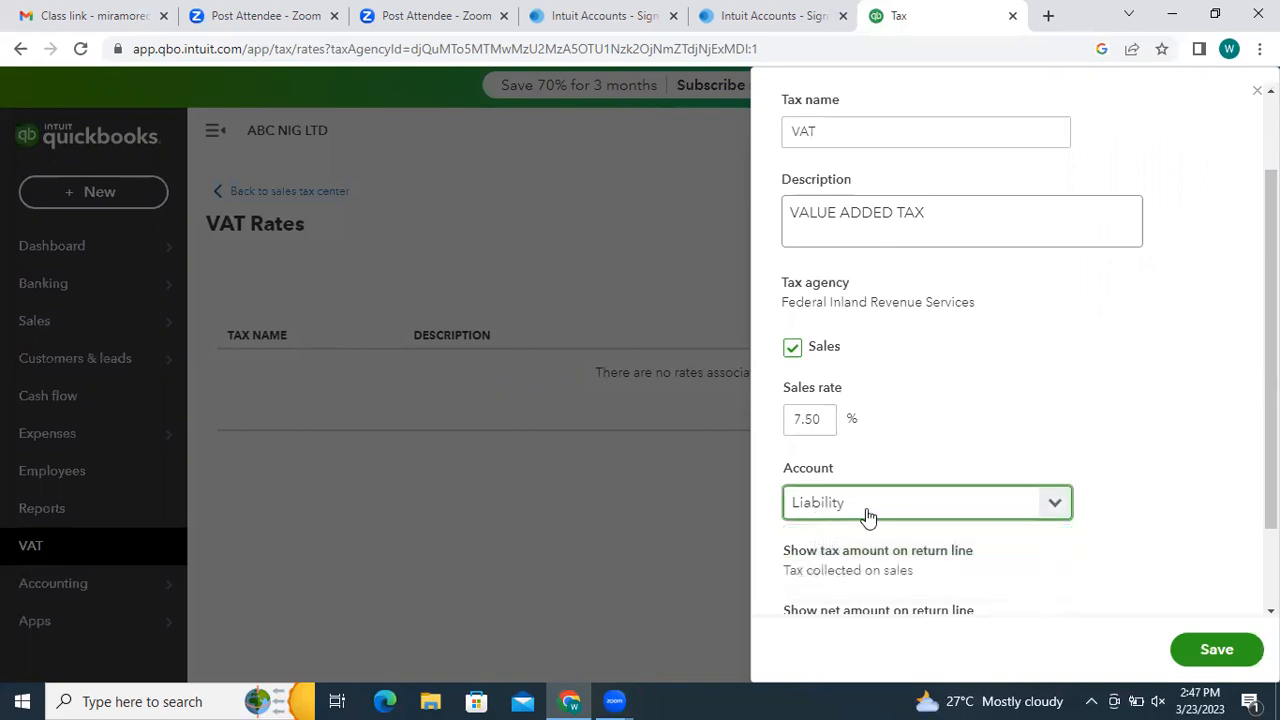
{"action": "left_click_drag", "start_coordinate": [1237, 476], "coordinate": [1278, 476]}
{"action": "left_click", "coordinate": [1277, 476]}
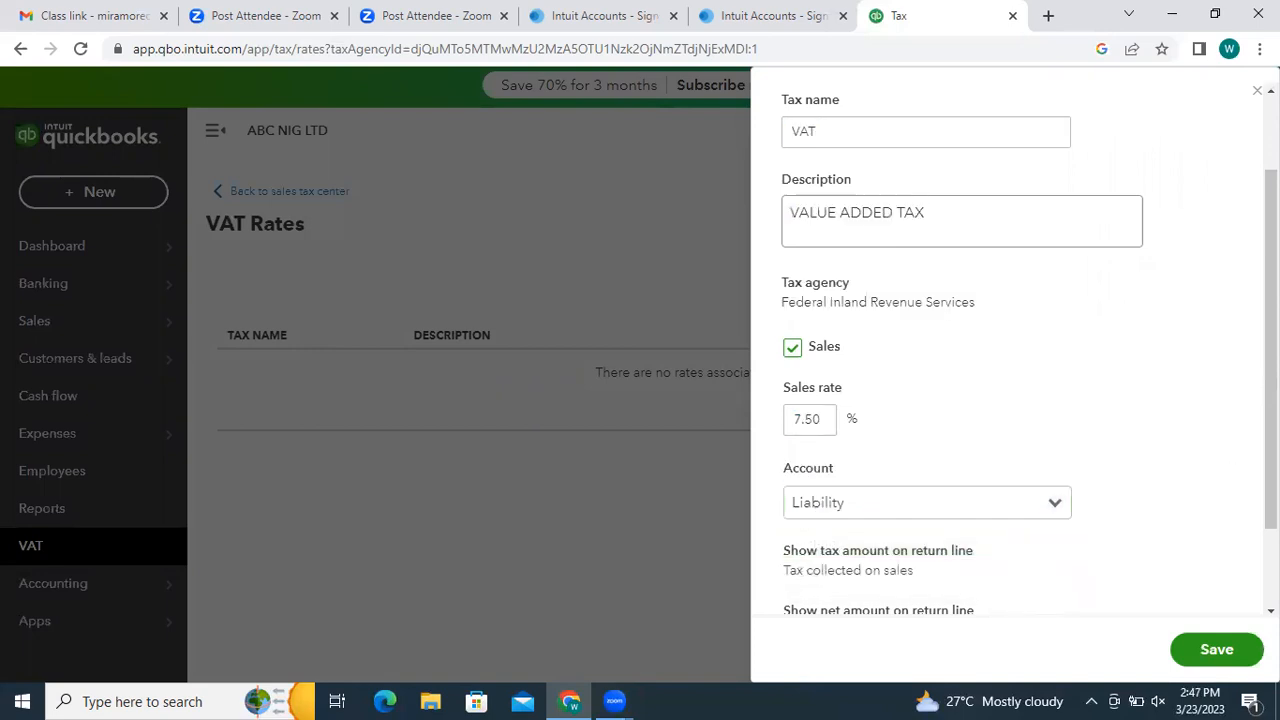
{"action": "scroll", "coordinate": [1131, 416], "scroll_direction": "down", "scroll_amount": 1}
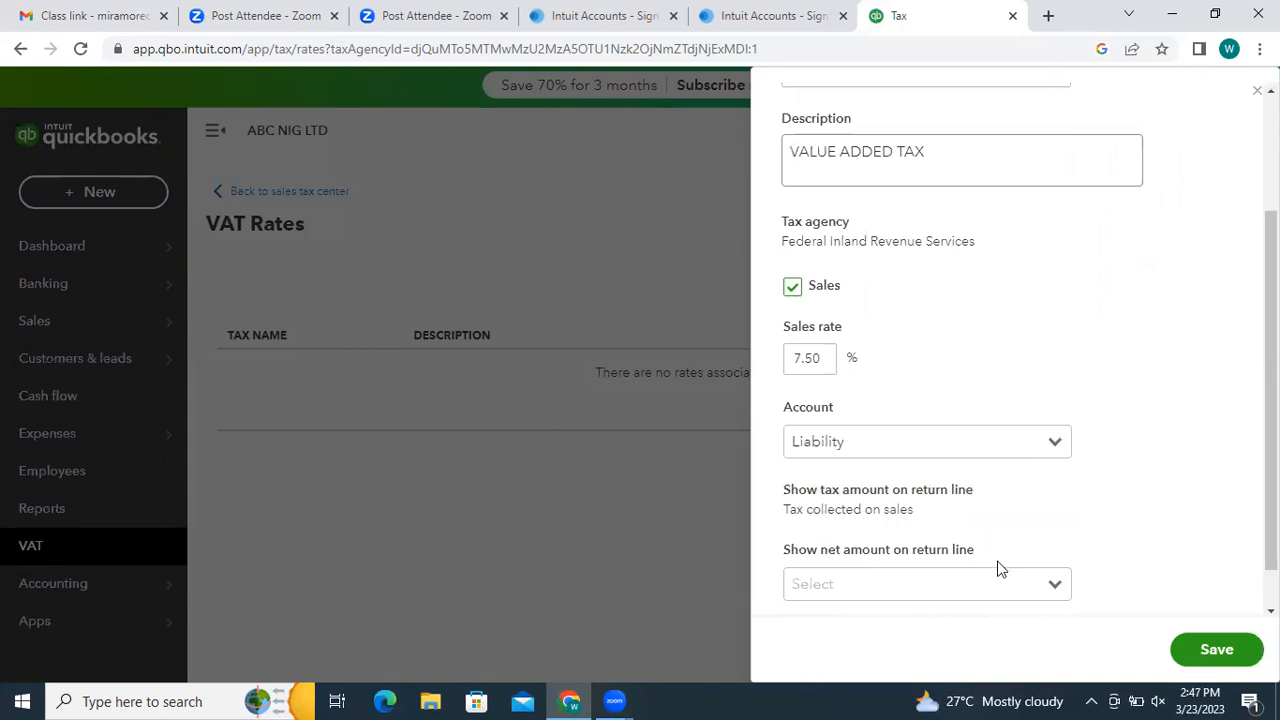
{"action": "left_click", "coordinate": [1055, 591]}
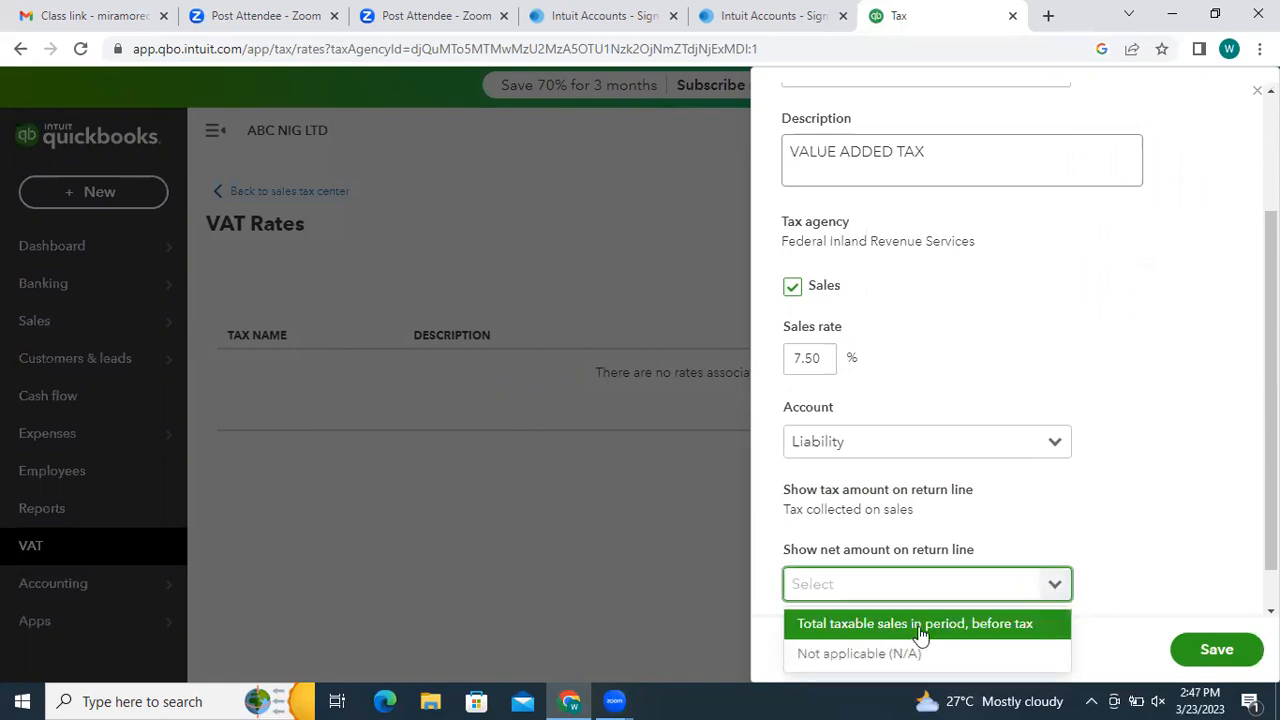
{"action": "left_click", "coordinate": [960, 632]}
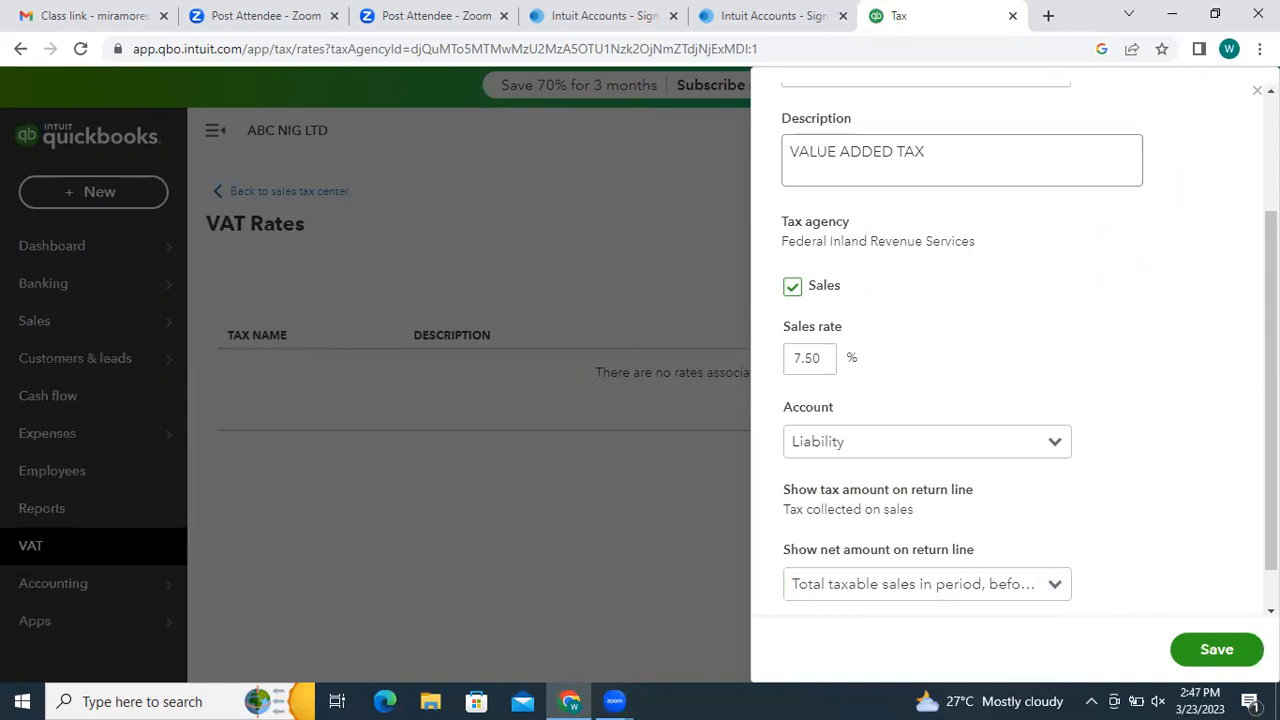
{"action": "scroll", "coordinate": [1000, 400], "scroll_direction": "down", "scroll_amount": 1}
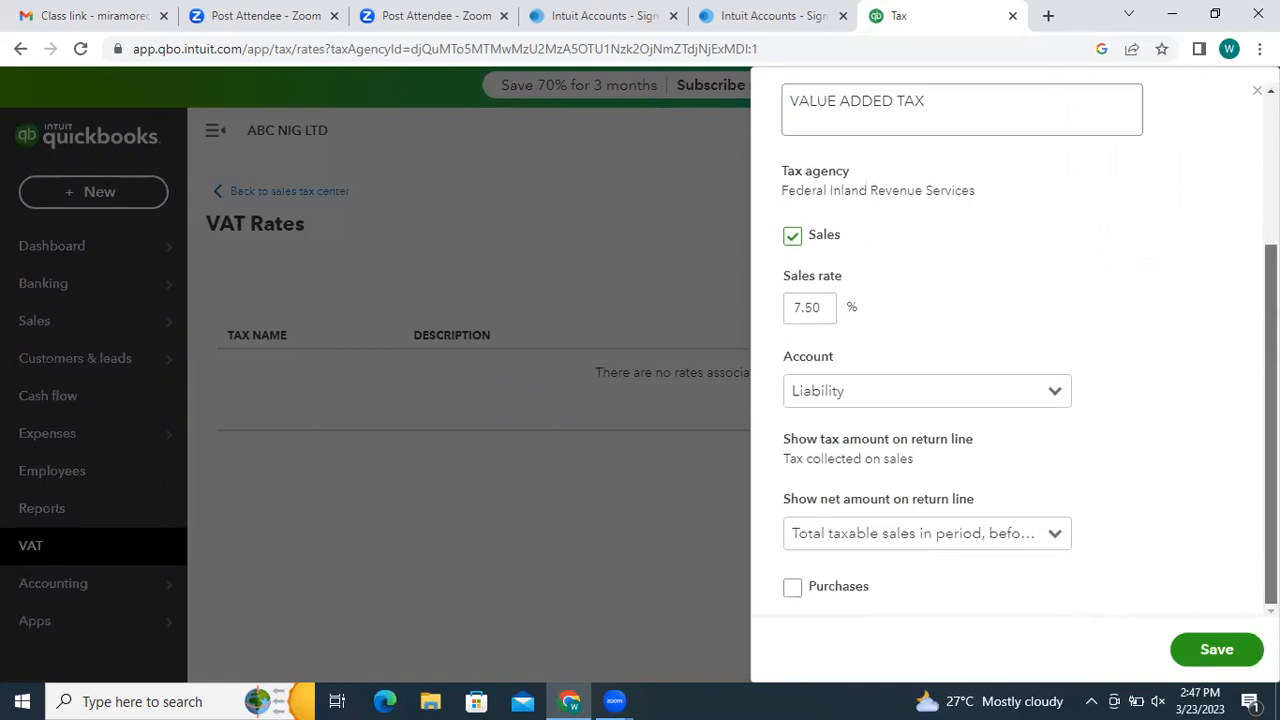
{"action": "left_click", "coordinate": [1217, 650]}
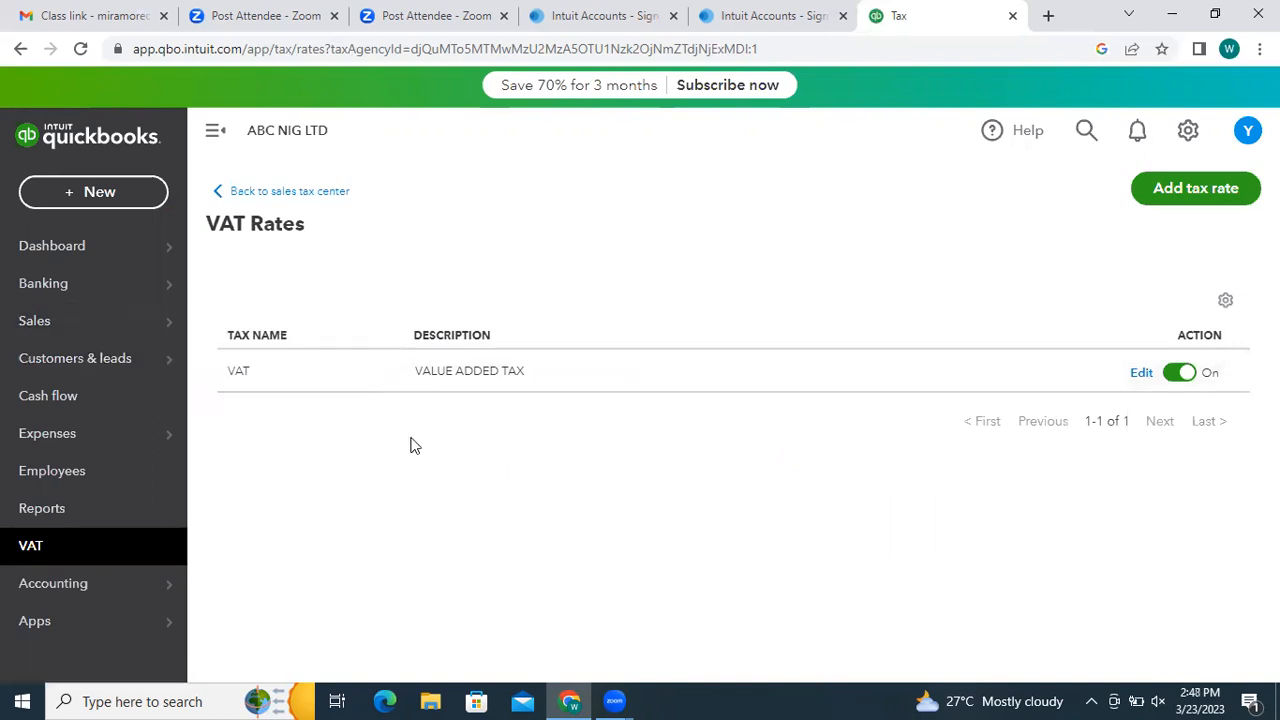
- Go to Sales > Products and services, open GERMAN DOORS for editing, then close it unchanged
{"action": "mouse_move", "coordinate": [92, 328]}
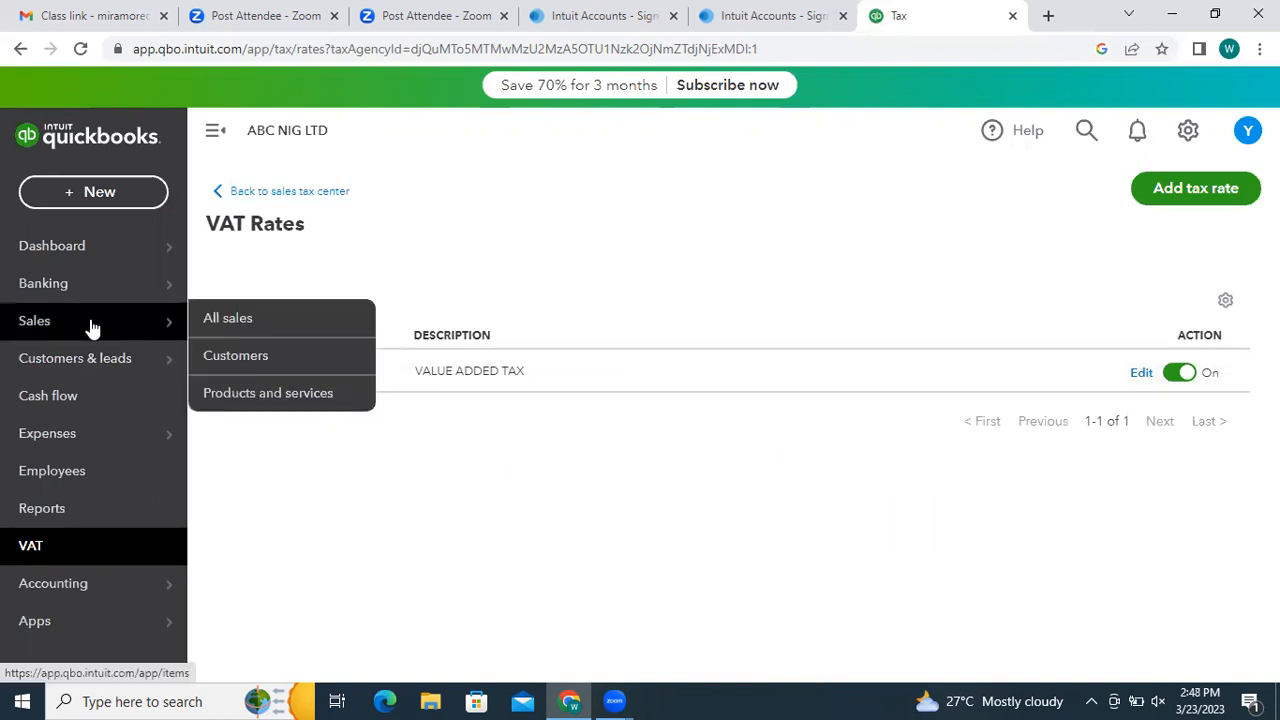
{"action": "left_click", "coordinate": [285, 393]}
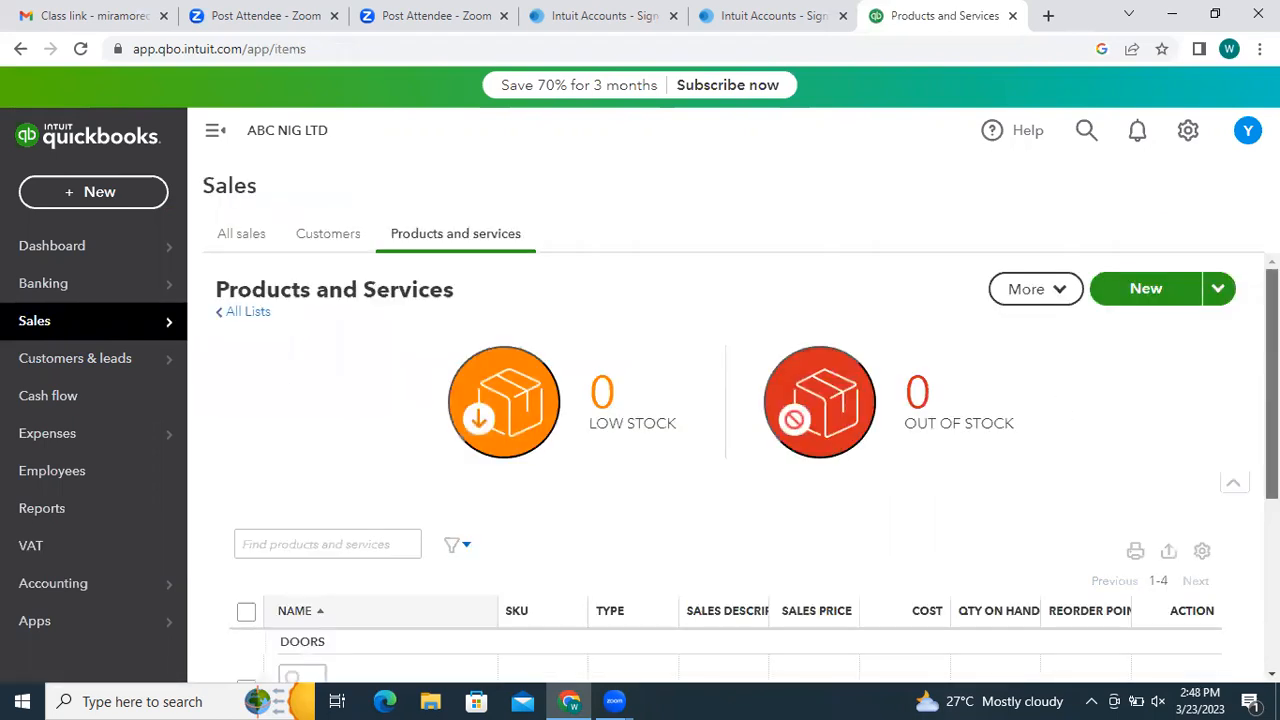
{"action": "scroll", "coordinate": [920, 490], "scroll_direction": "down", "scroll_amount": 3}
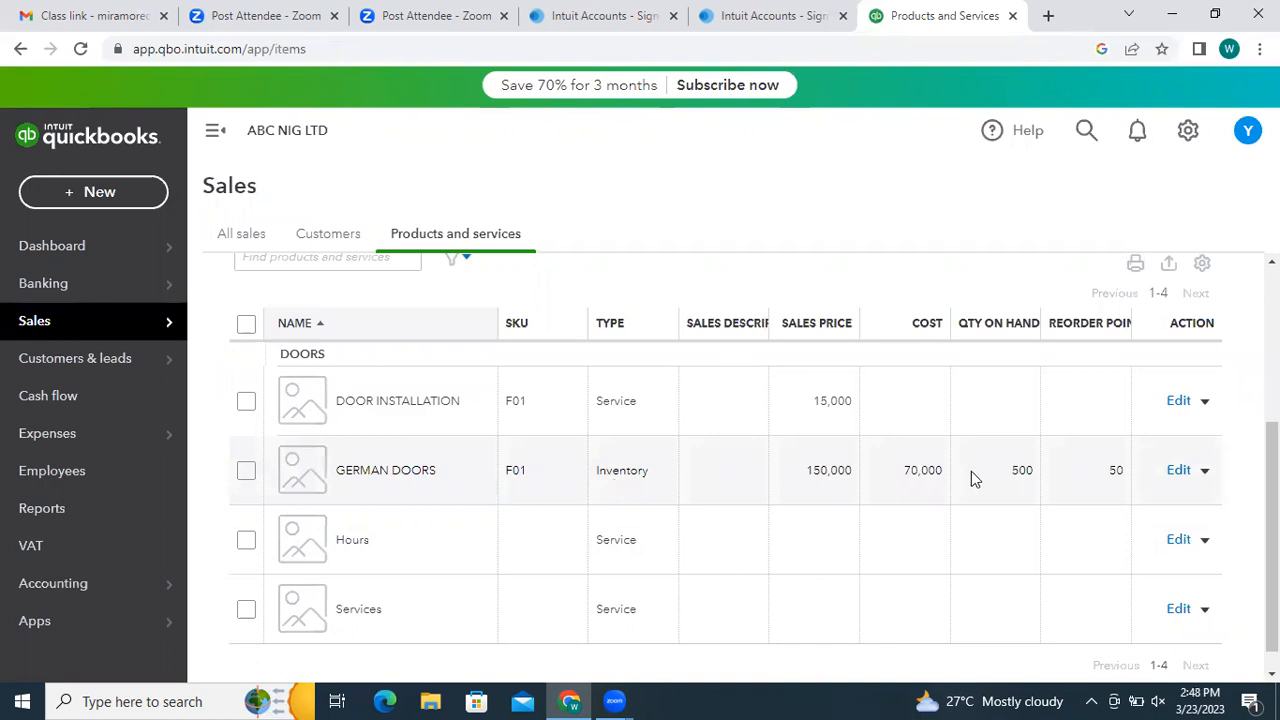
{"action": "left_click", "coordinate": [1189, 472]}
{"action": "left_click", "coordinate": [1205, 472]}
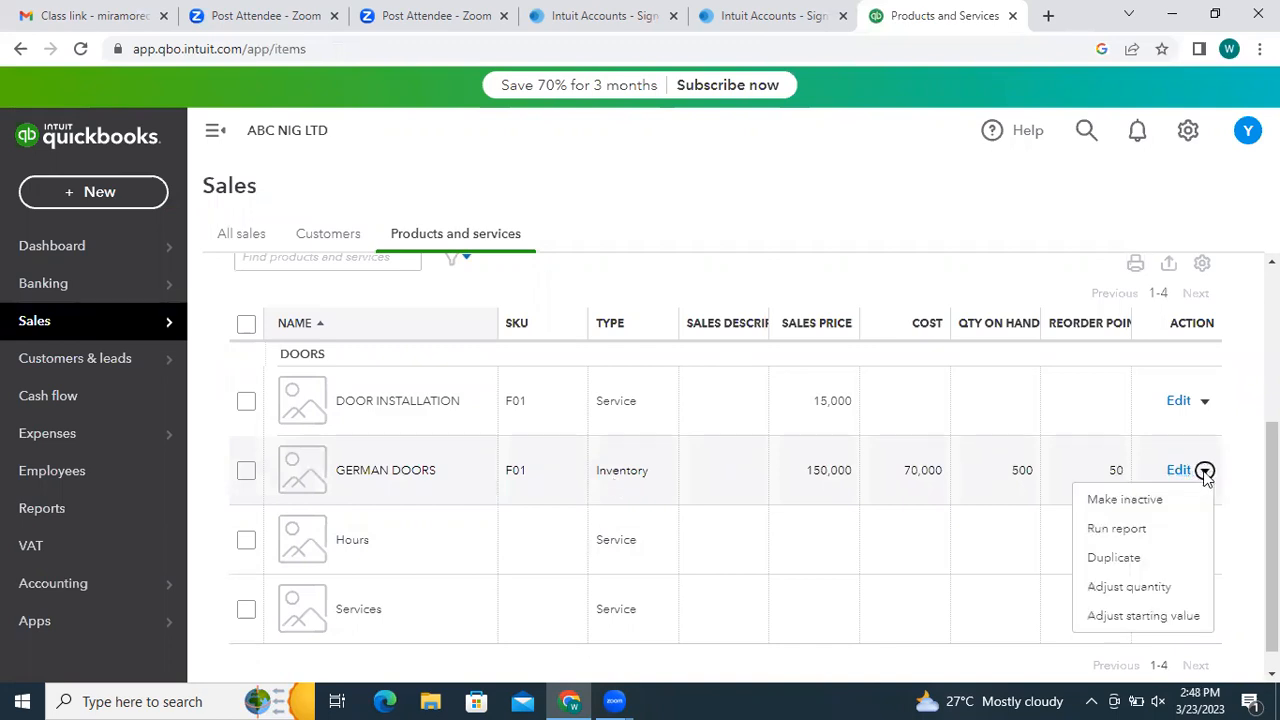
{"action": "left_click", "coordinate": [634, 186]}
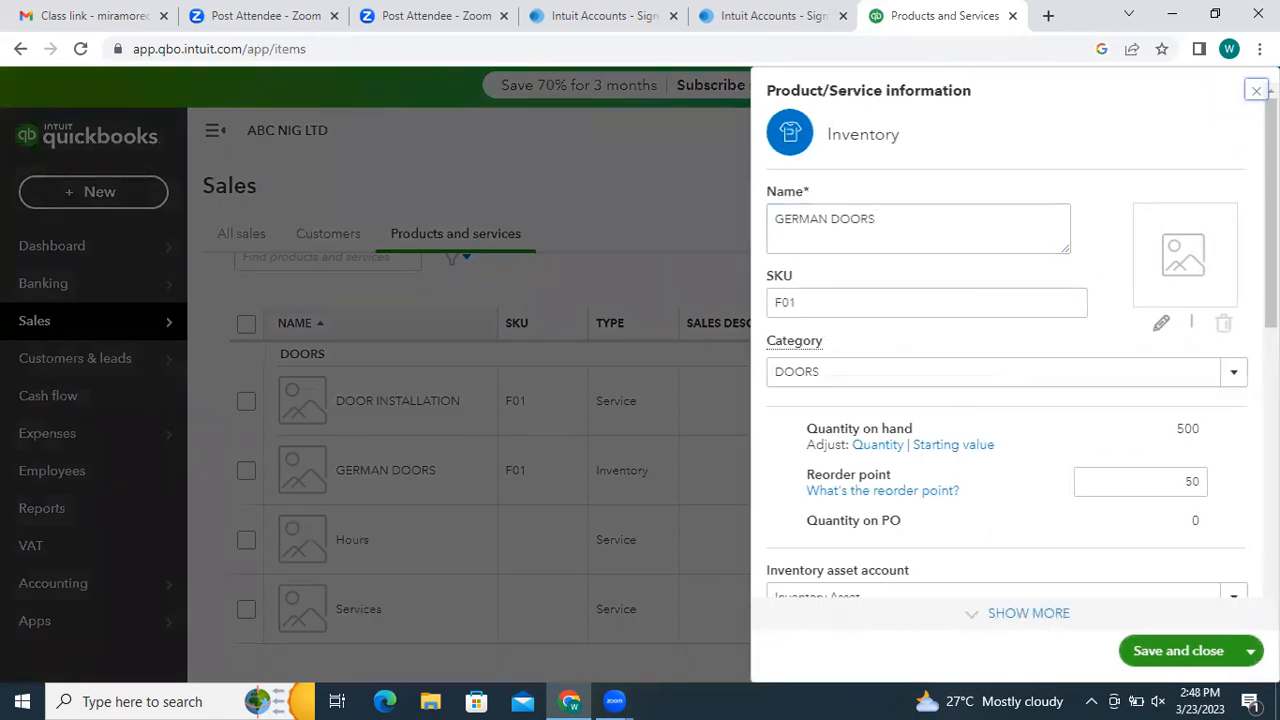
{"action": "left_click", "coordinate": [1257, 90]}
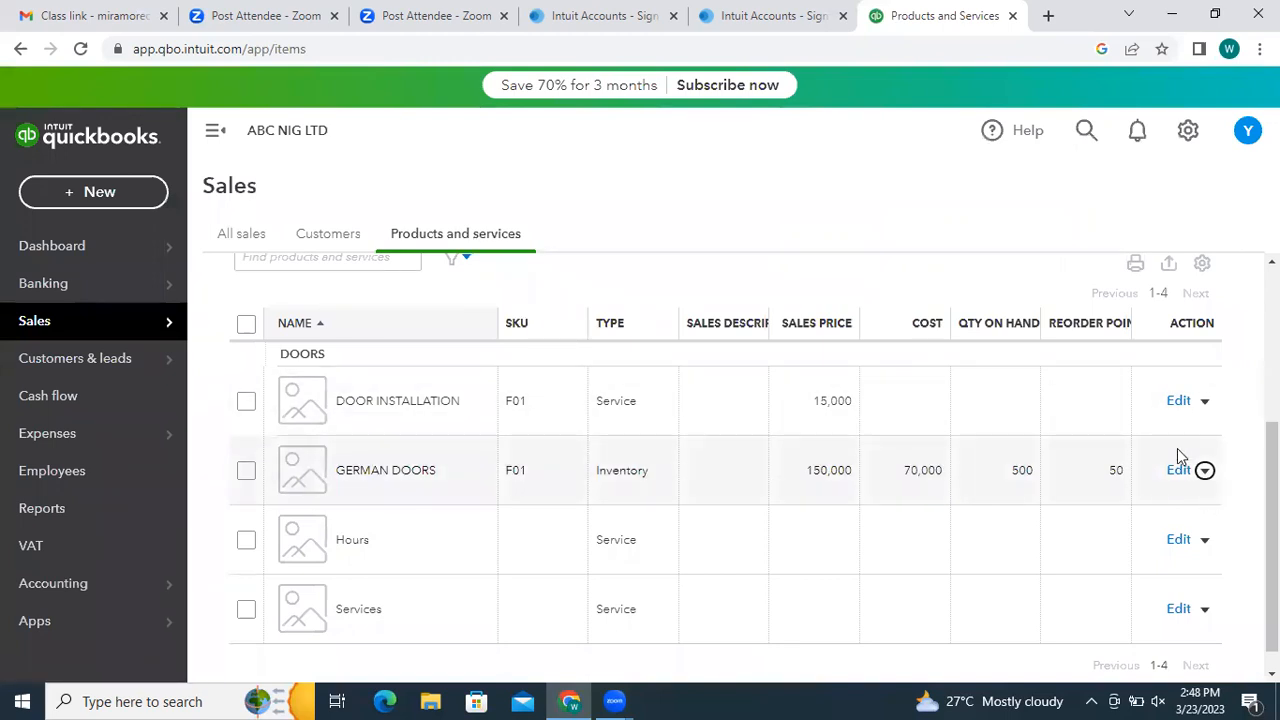
- Check the product list filter options, then bring up GERMAN DOORS' extra actions
{"action": "left_click", "coordinate": [453, 263]}
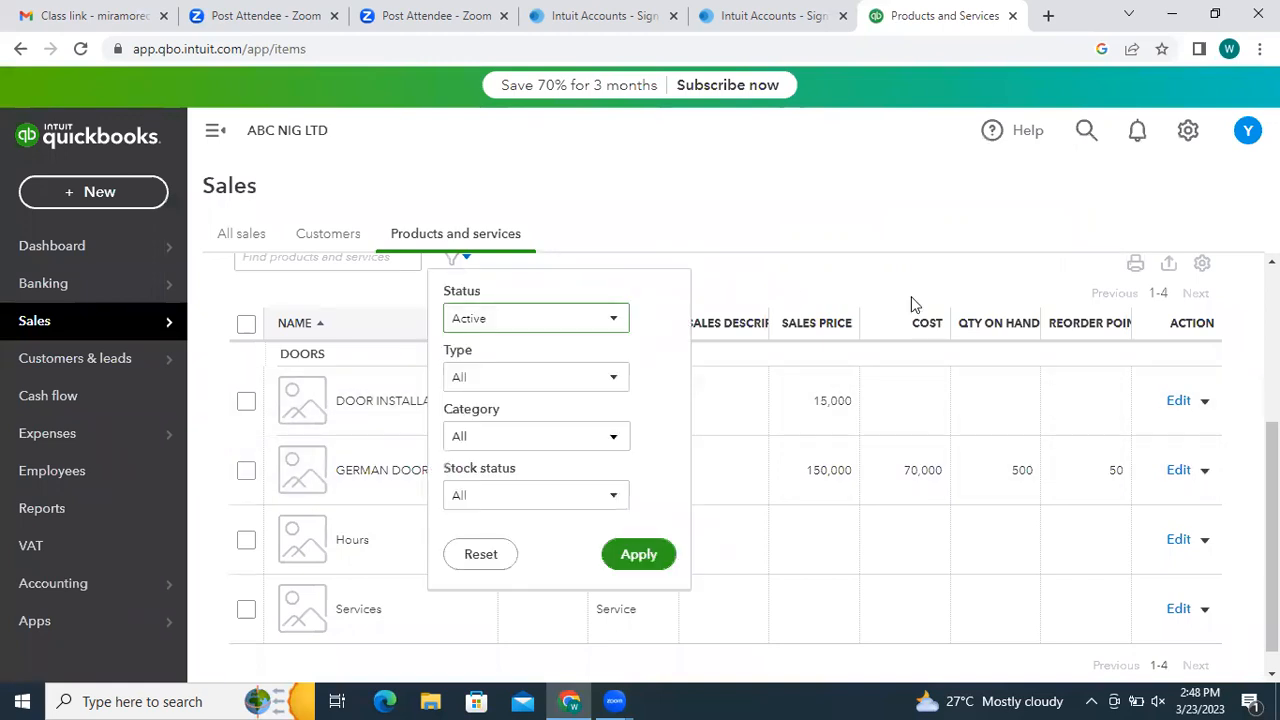
{"action": "left_click_drag", "start_coordinate": [1272, 540], "coordinate": [1272, 514]}
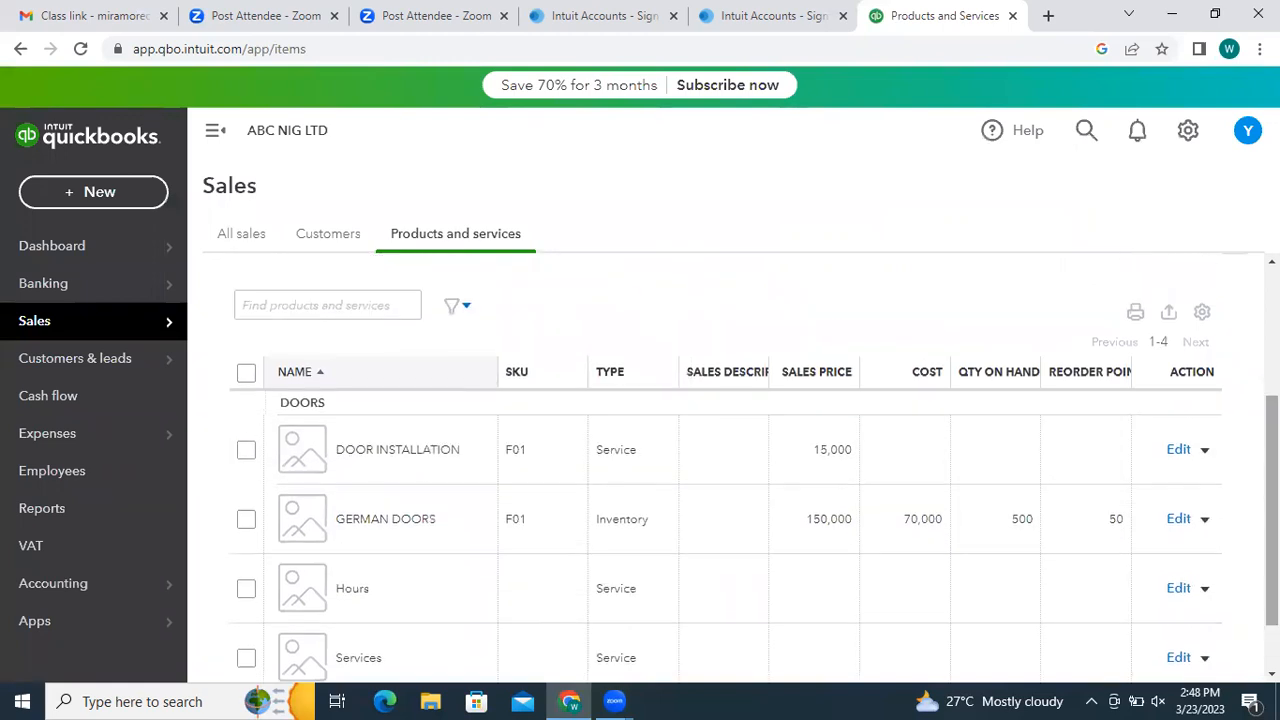
{"action": "left_click", "coordinate": [466, 308]}
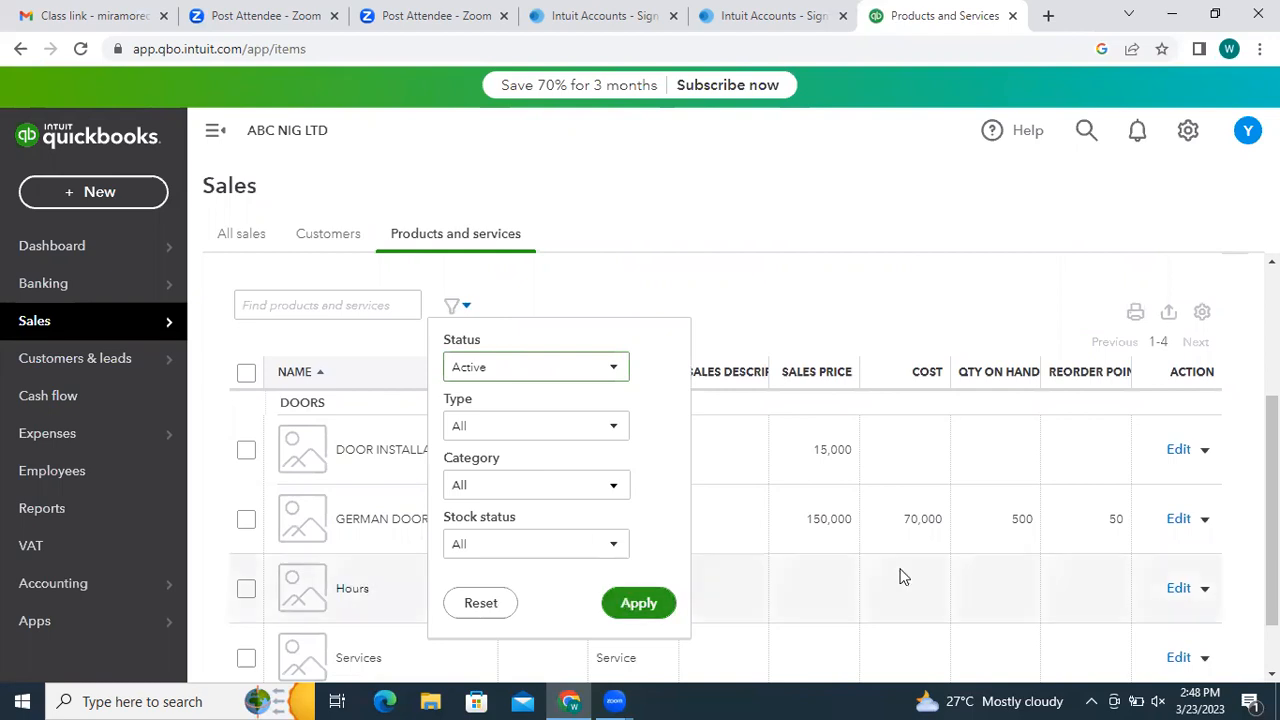
{"action": "left_click", "coordinate": [999, 319]}
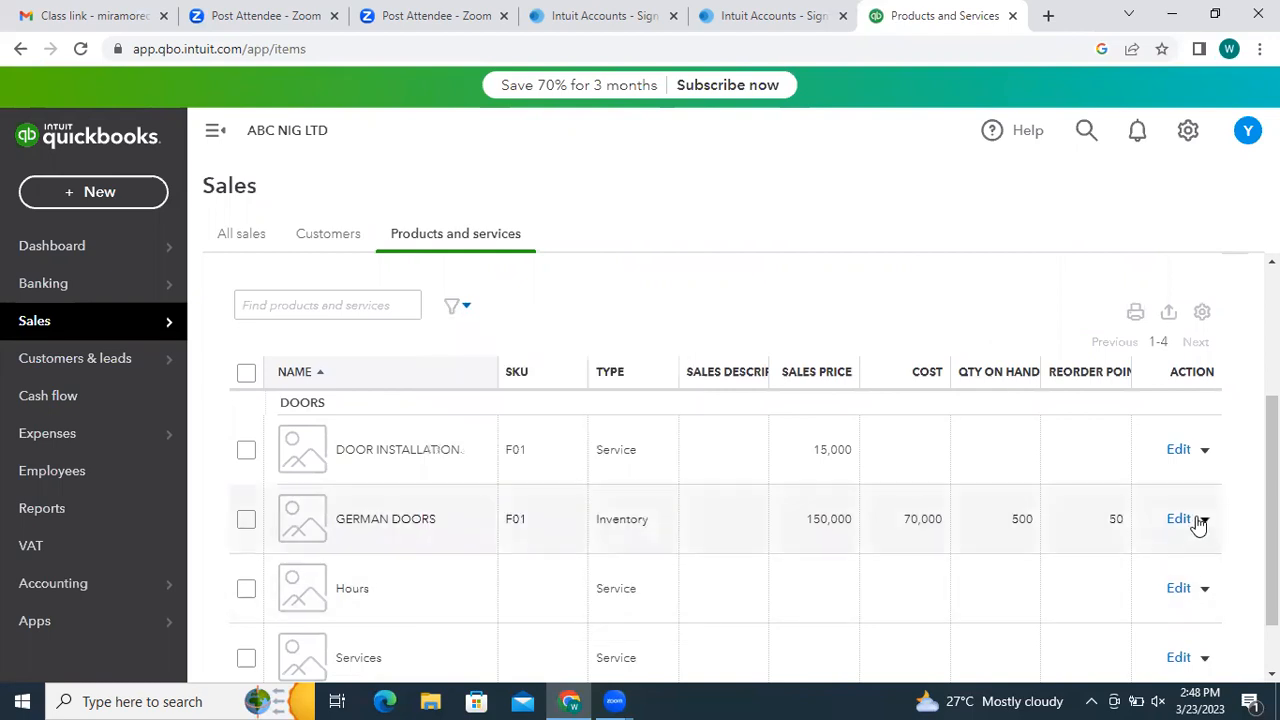
{"action": "left_click", "coordinate": [1204, 524]}
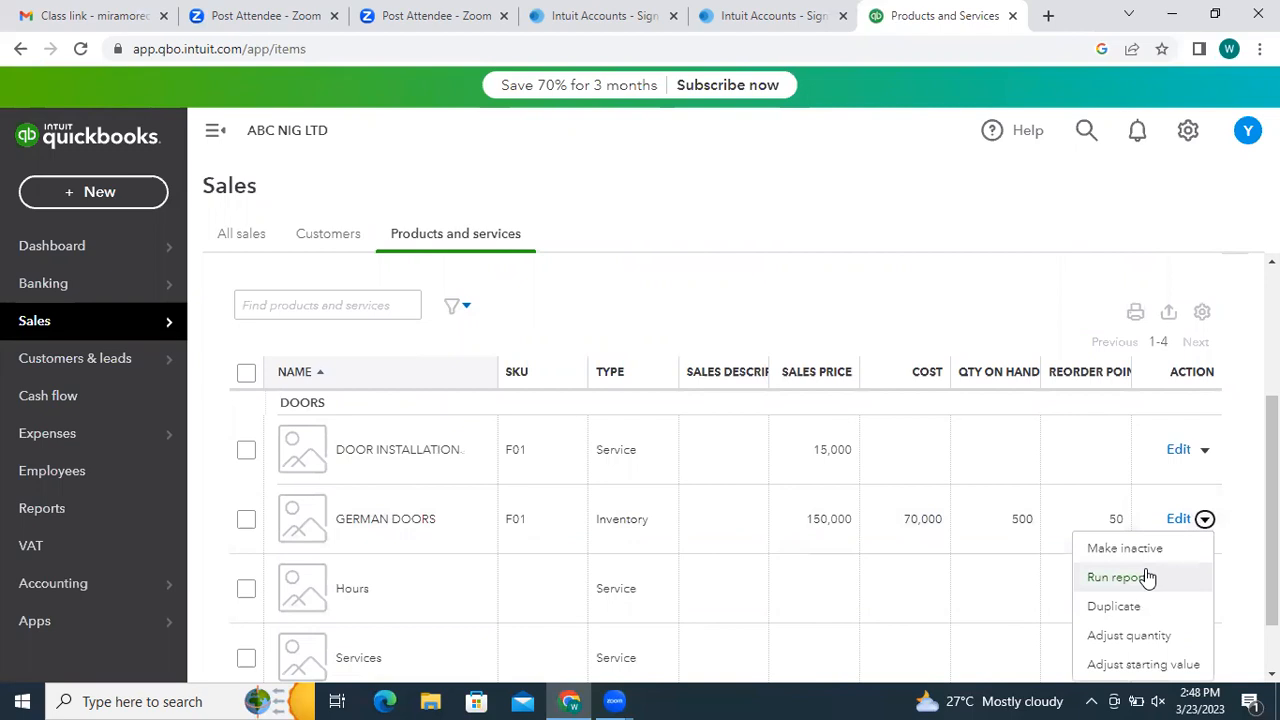
{"action": "scroll", "coordinate": [1180, 477], "scroll_direction": "down", "scroll_amount": 1}
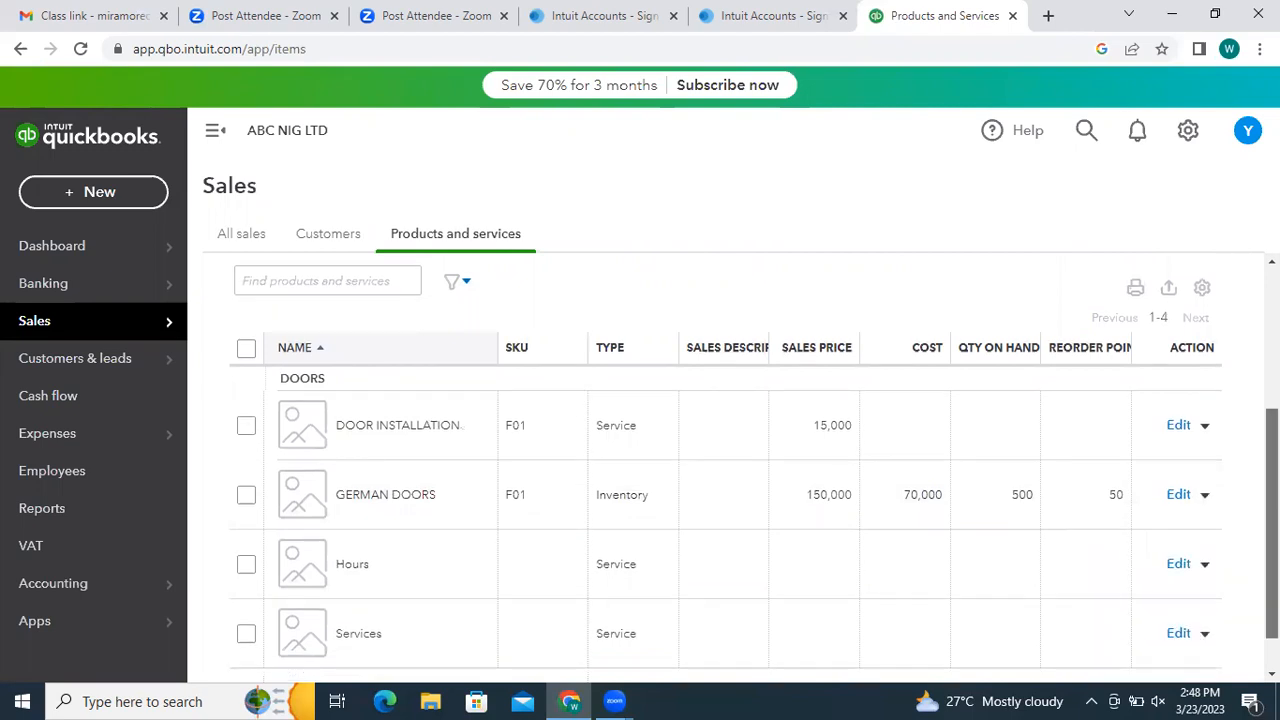
- Set the GERMAN DOORS item's tax to VAT (7.50%) and save the item
{"action": "left_click", "coordinate": [1180, 466]}
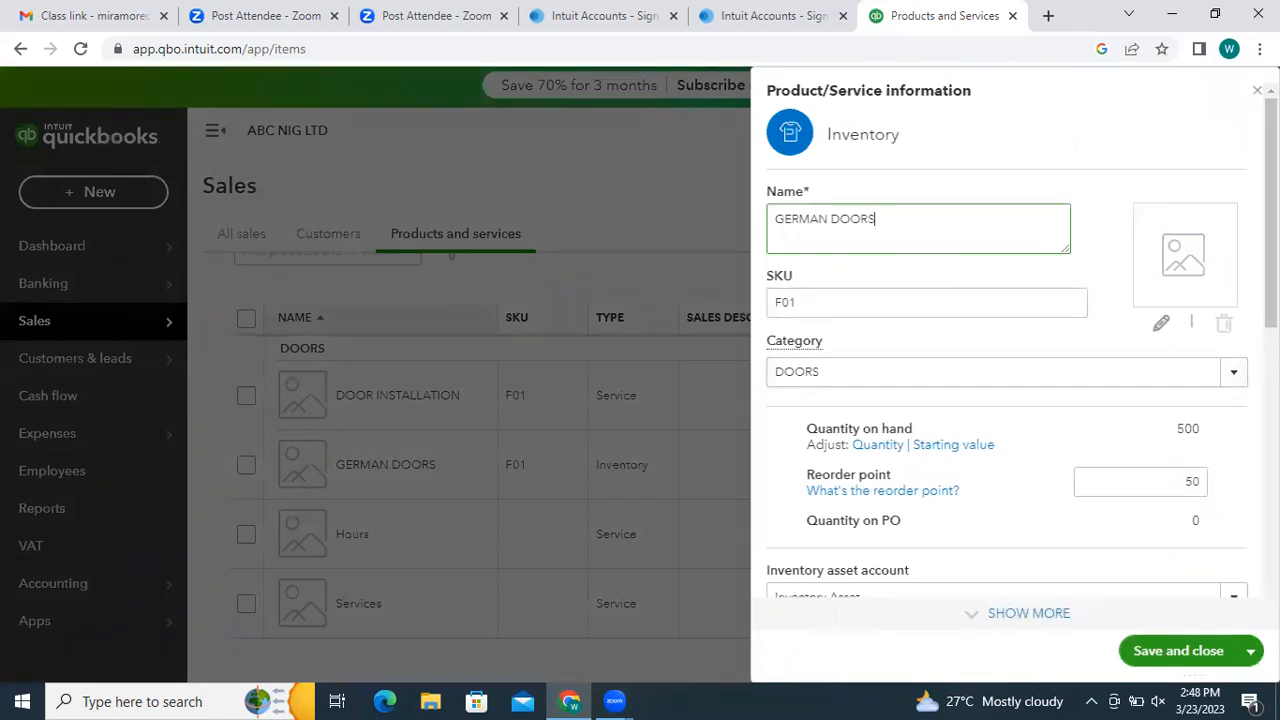
{"action": "left_click_drag", "start_coordinate": [1271, 240], "coordinate": [1271, 293]}
{"action": "scroll", "coordinate": [1007, 350], "scroll_direction": "down", "scroll_amount": 2}
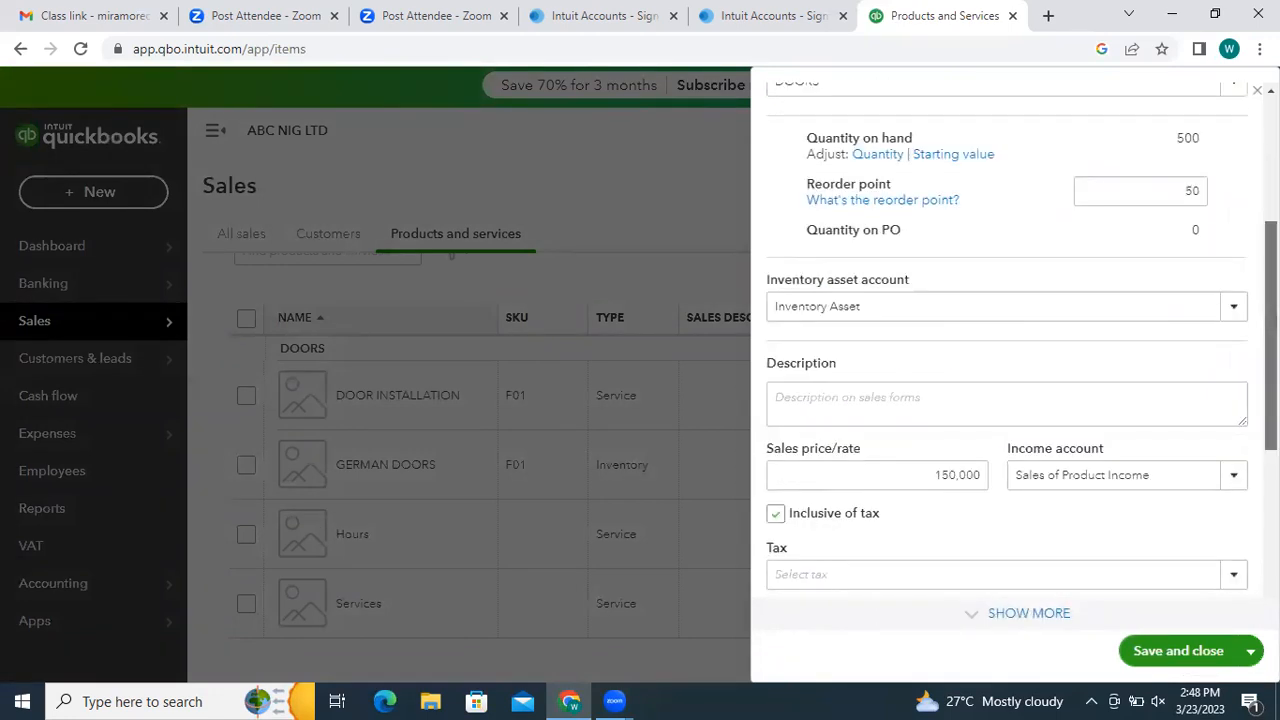
{"action": "scroll", "coordinate": [1007, 350], "scroll_direction": "down", "scroll_amount": 2}
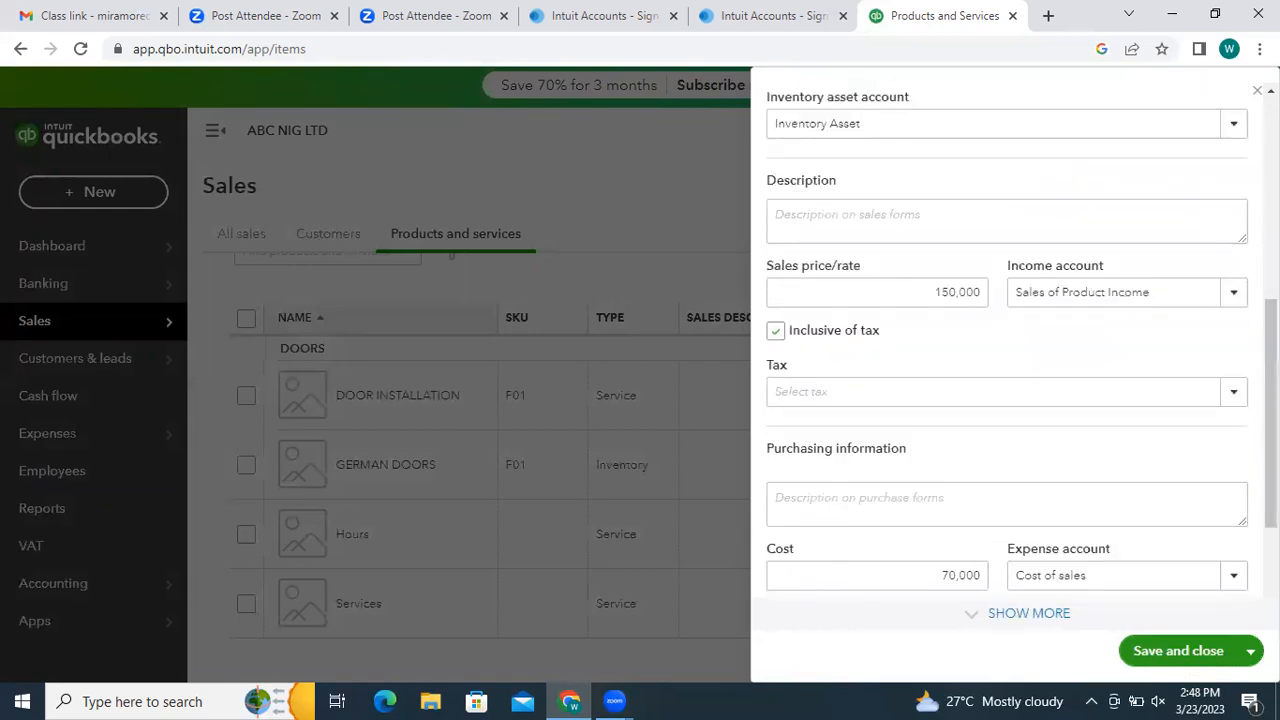
{"action": "left_click_drag", "start_coordinate": [1256, 440], "coordinate": [1271, 420]}
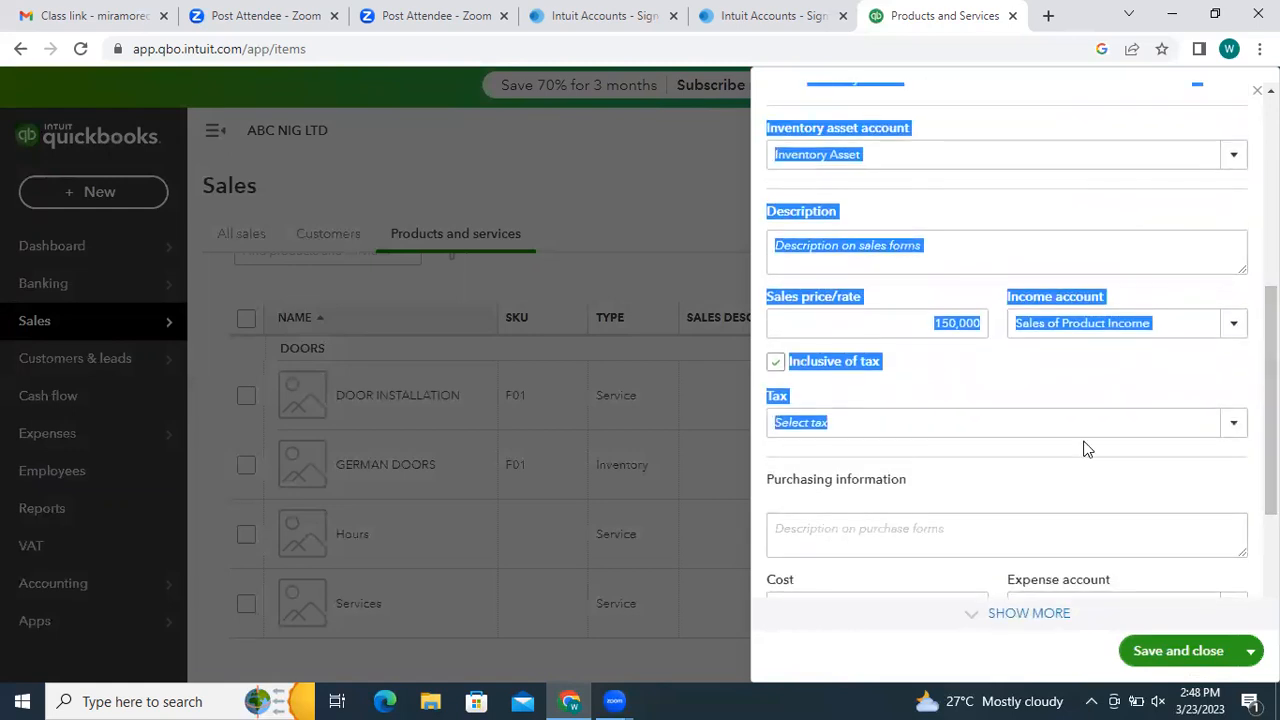
{"action": "left_click", "coordinate": [1096, 463]}
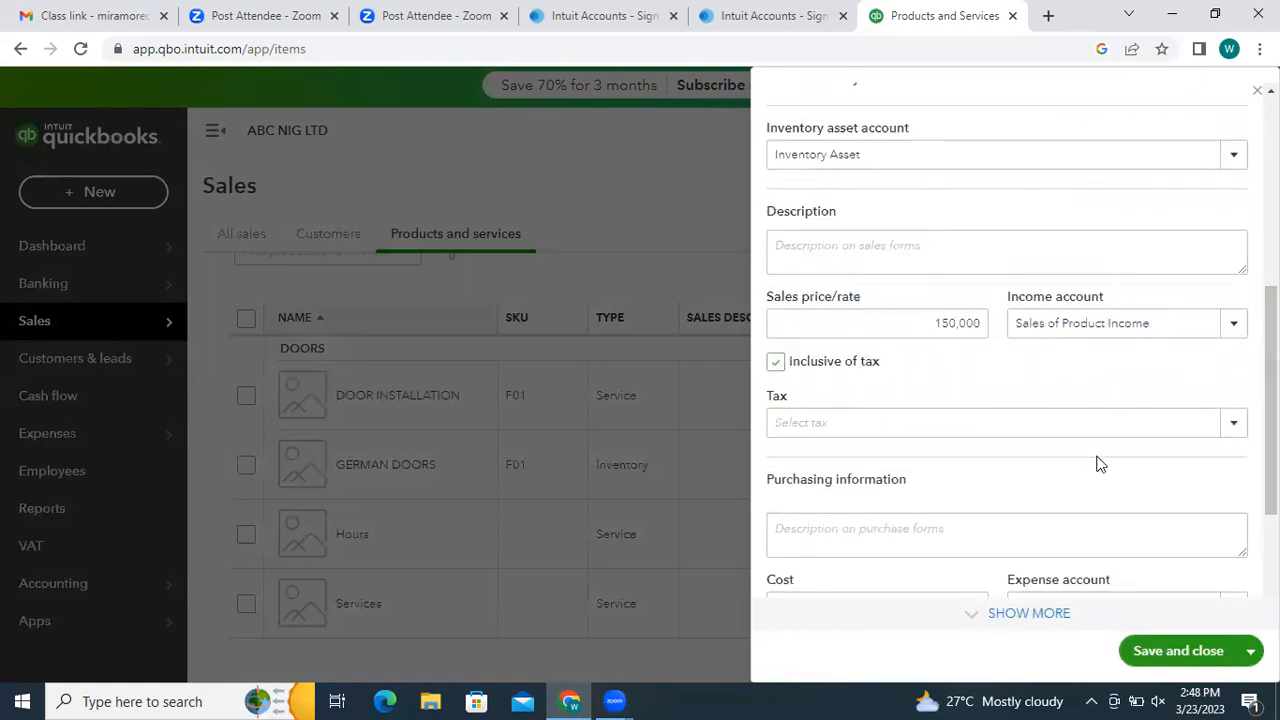
{"action": "left_click", "coordinate": [1235, 428]}
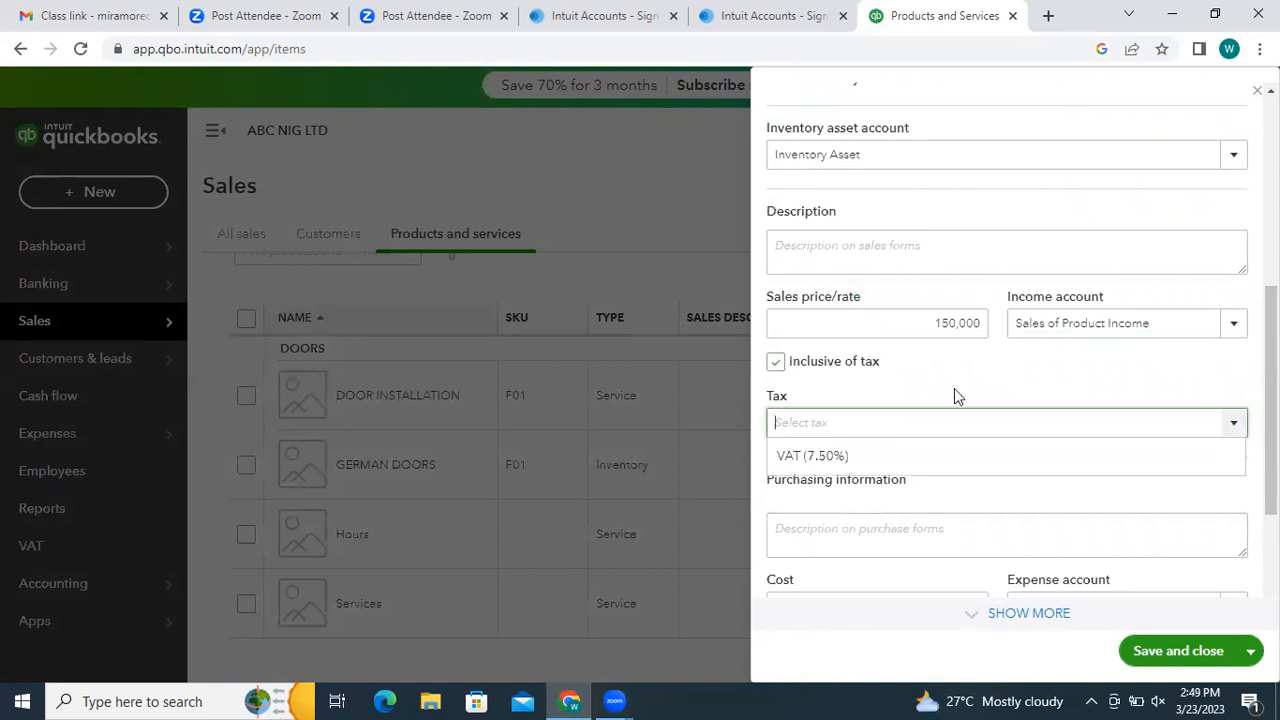
{"action": "left_click", "coordinate": [826, 465]}
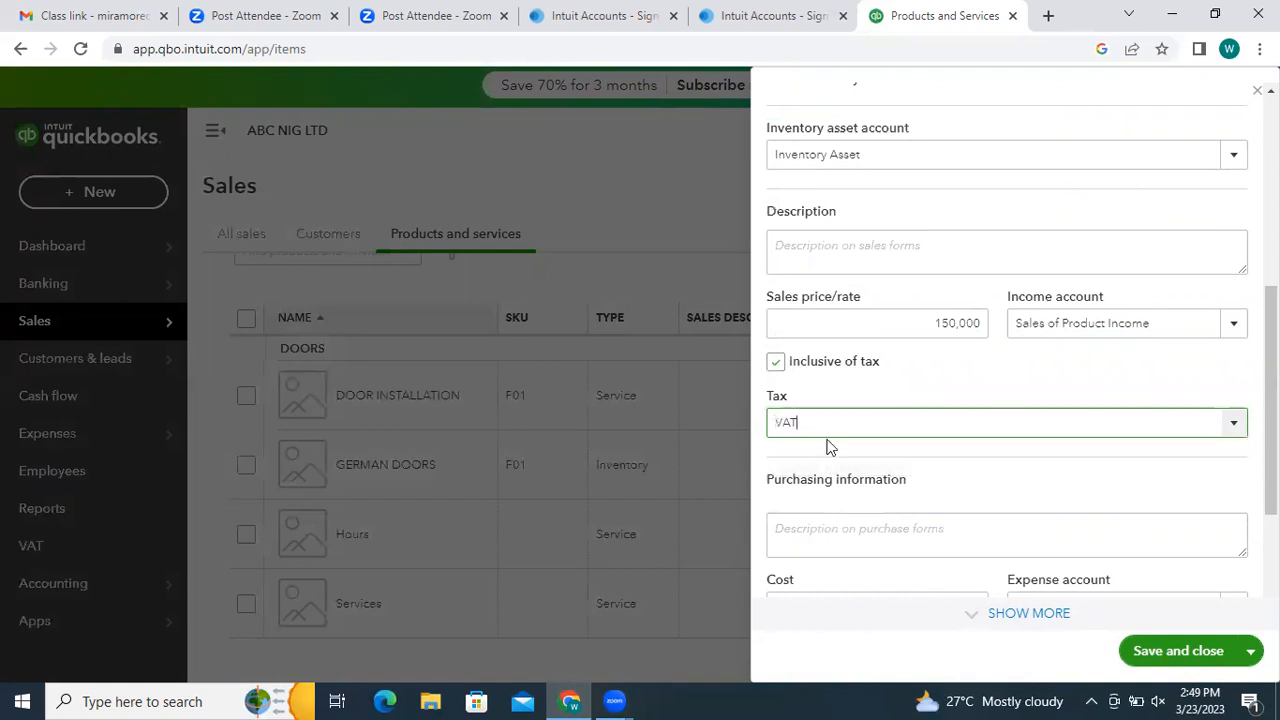
{"action": "left_click", "coordinate": [1196, 652]}
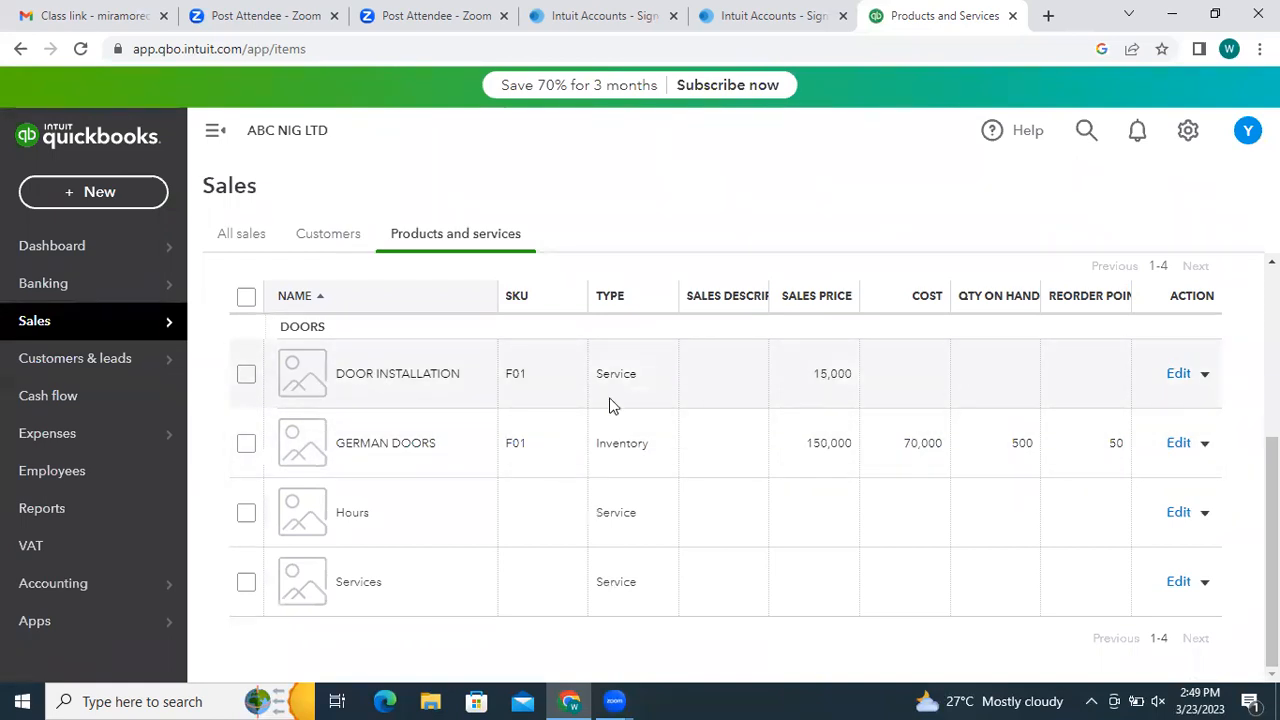
{"action": "left_click", "coordinate": [1205, 445]}
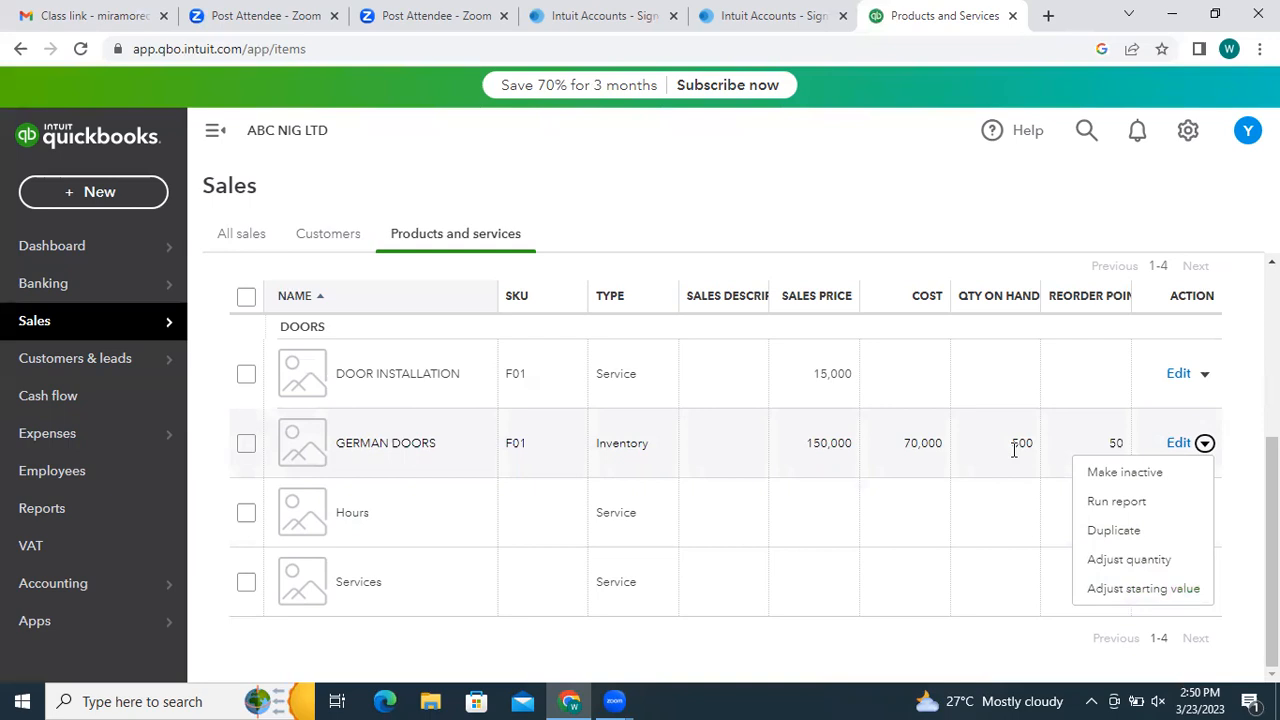
- Choose Adjust quantity for GERMAN DOORS, showing 500 units on hand in adjustment no.2
{"action": "left_click", "coordinate": [1130, 560]}
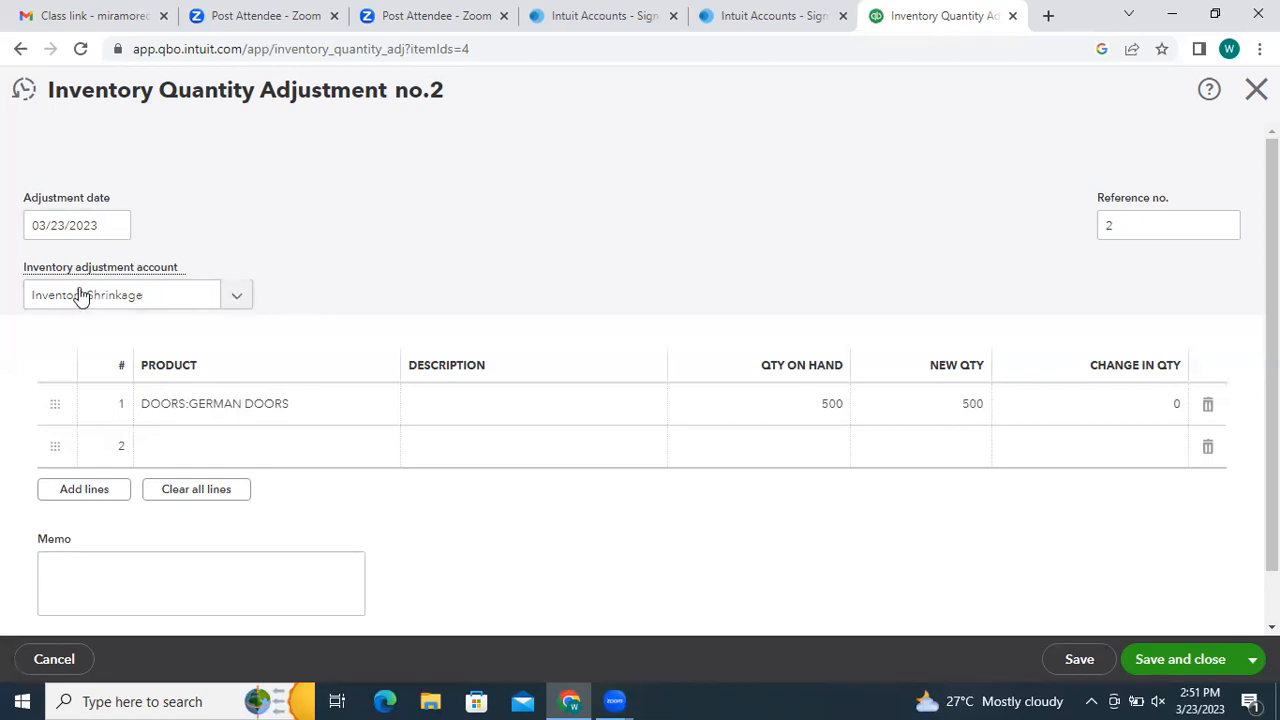
{"action": "left_click", "coordinate": [240, 298]}
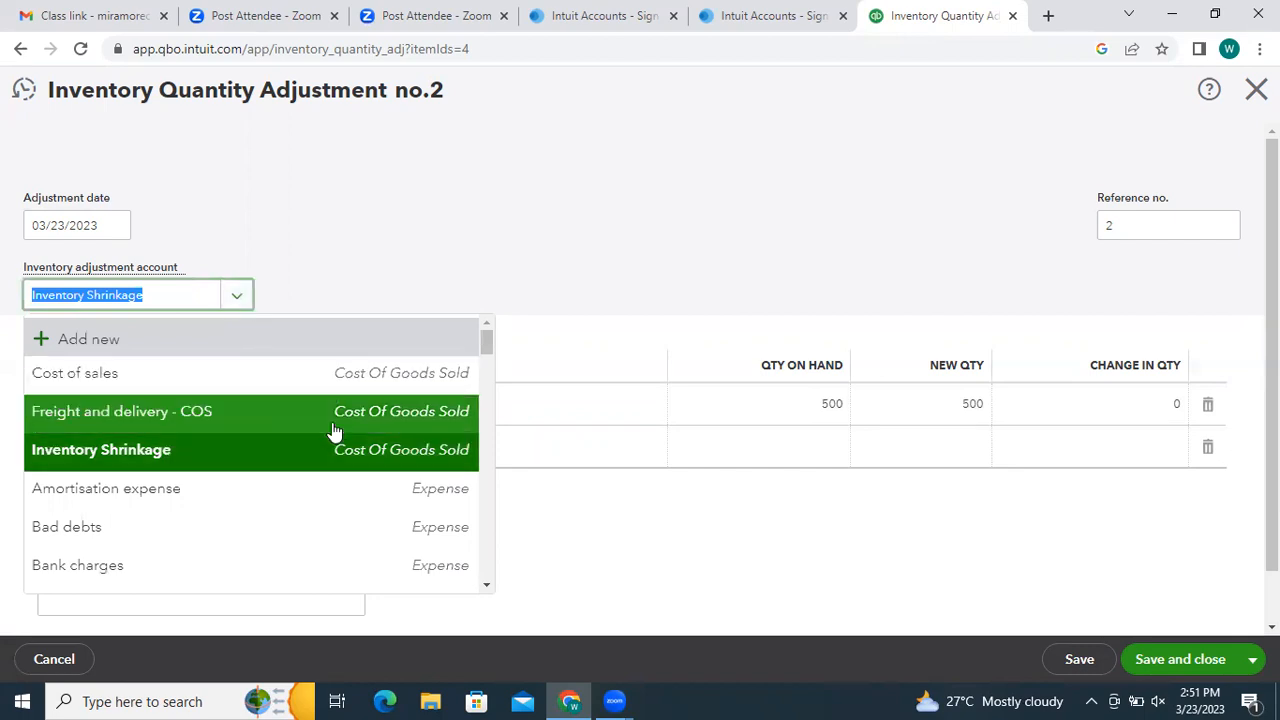
{"action": "left_click", "coordinate": [577, 222]}
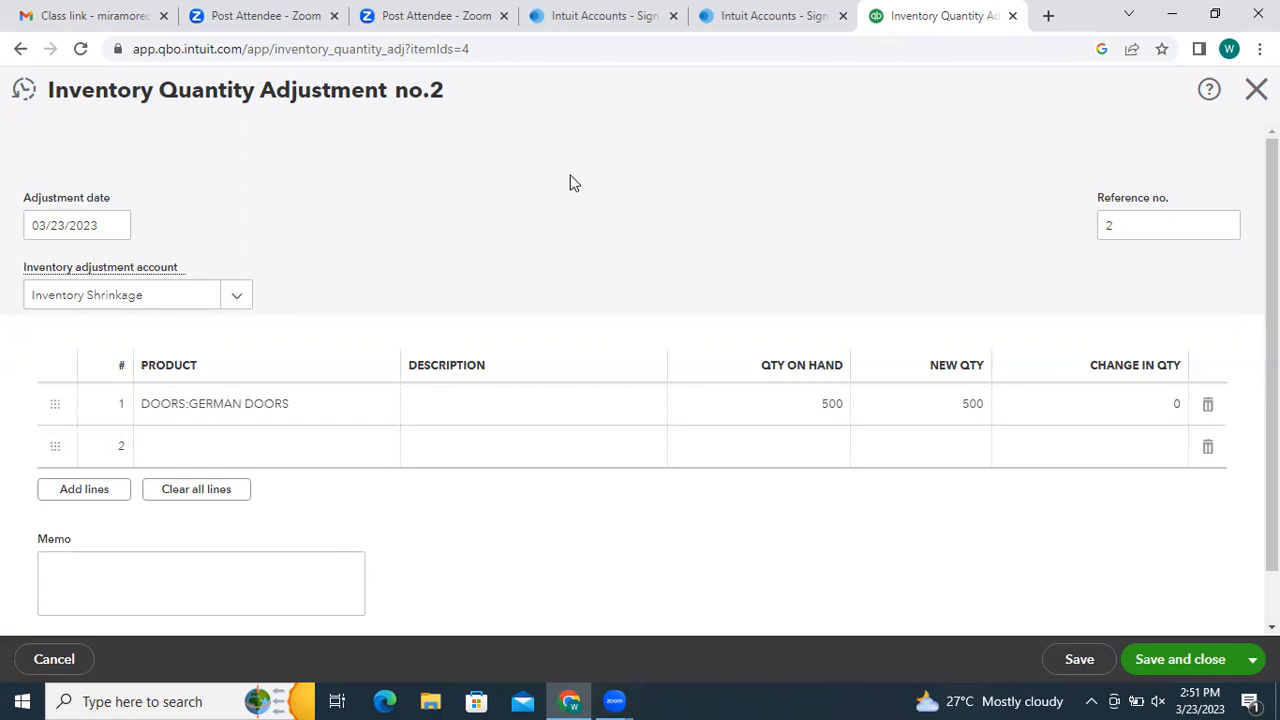
{"action": "left_click", "coordinate": [243, 299]}
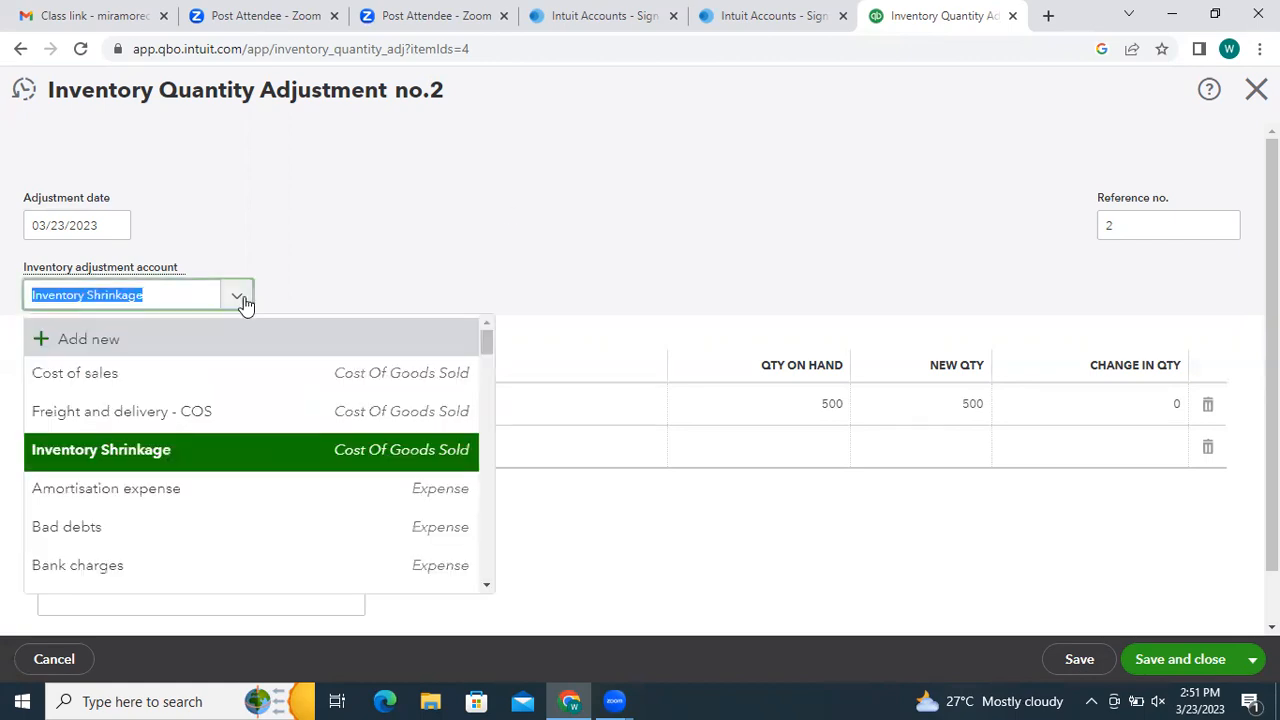
{"action": "left_click", "coordinate": [441, 253]}
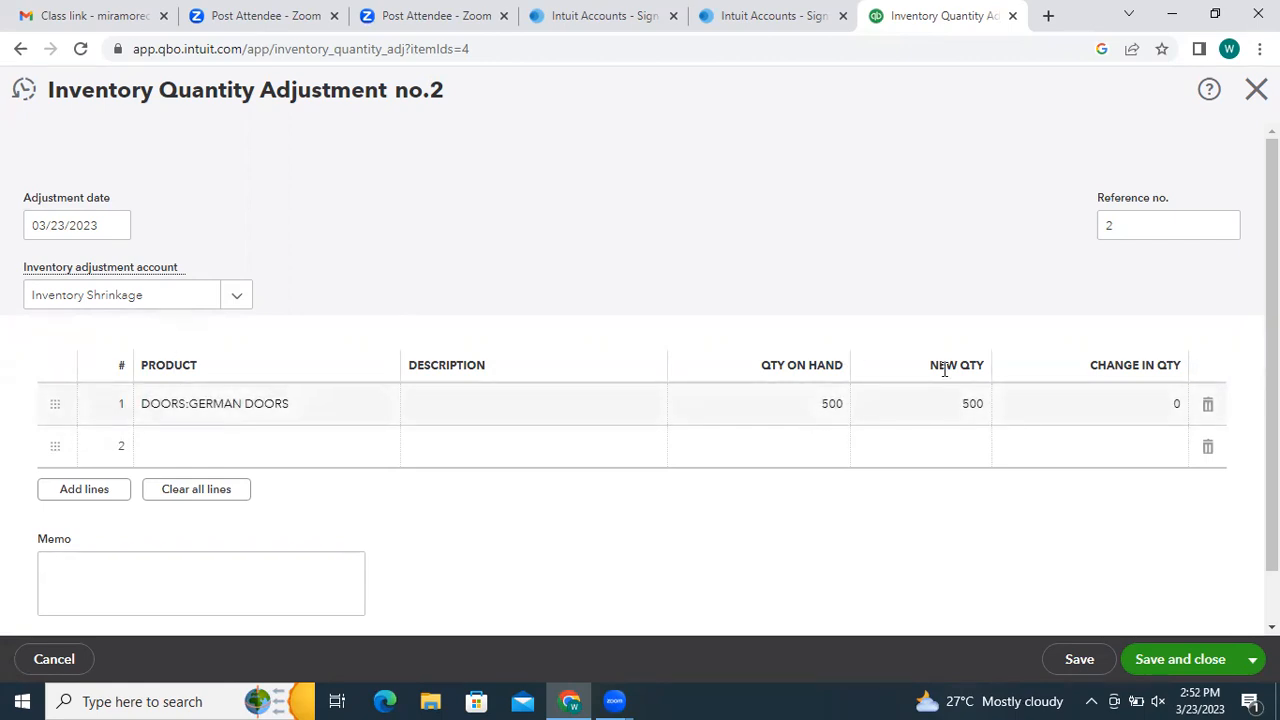
{"action": "left_click", "coordinate": [1149, 404]}
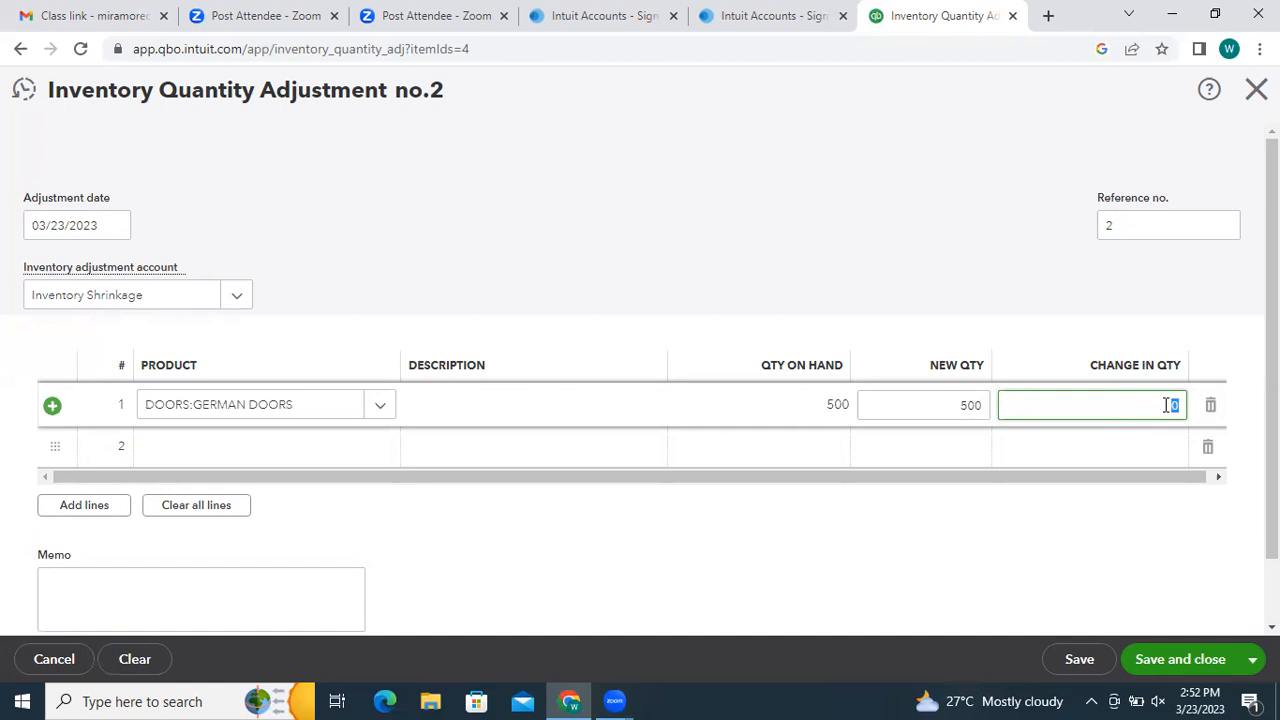
- Enter 100 as the GERMAN DOORS change in quantity on line 1
{"action": "type", "text": "100"}
{"action": "left_click", "coordinate": [1046, 501]}
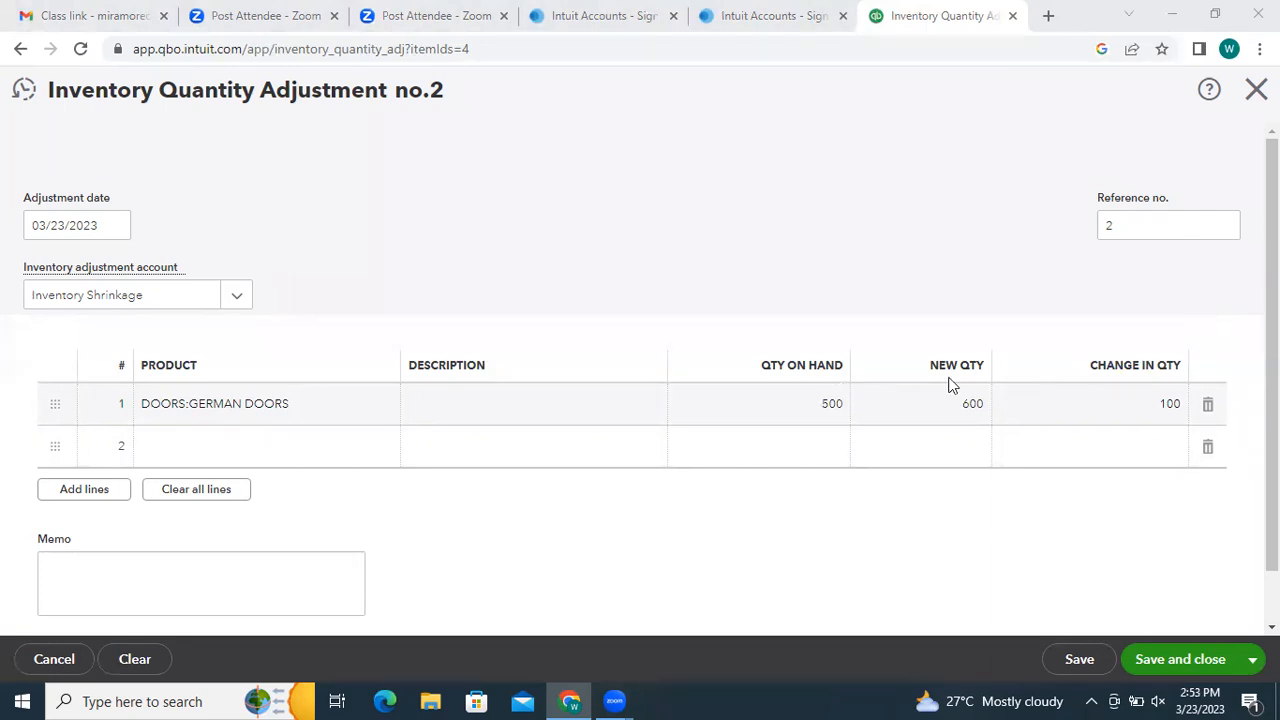
{"action": "left_click", "coordinate": [306, 451]}
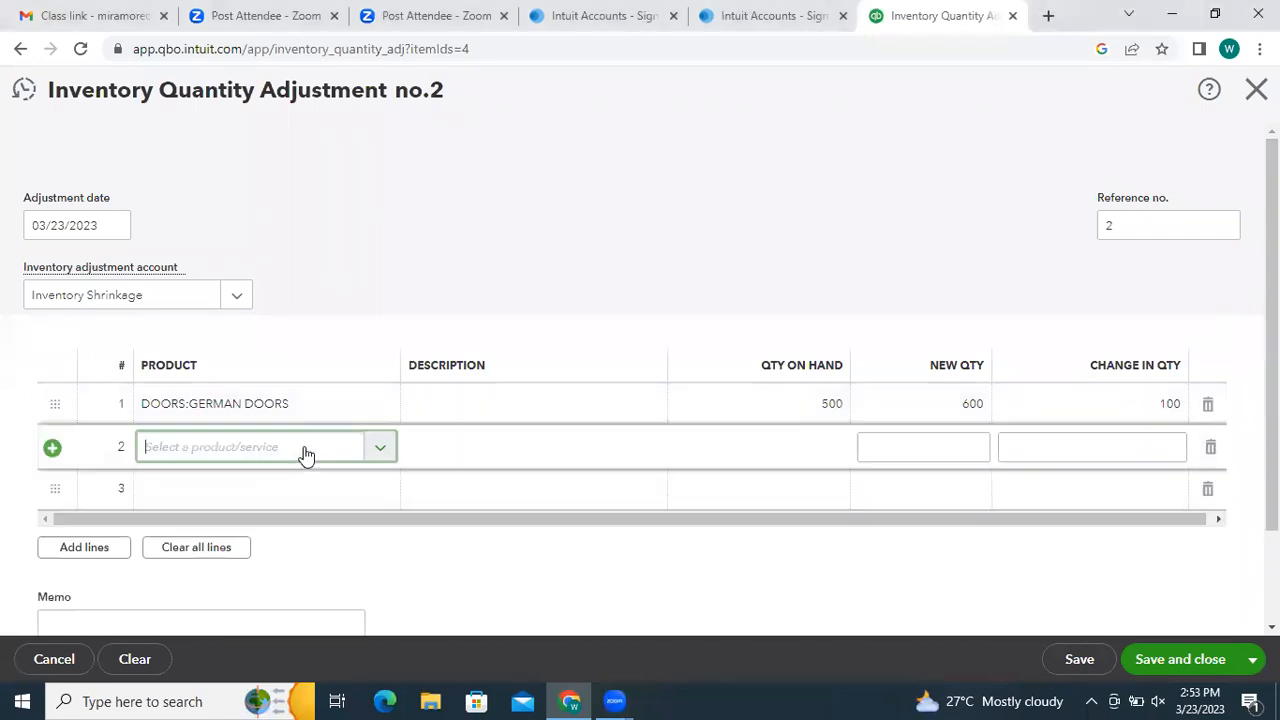
{"action": "left_click", "coordinate": [611, 552]}
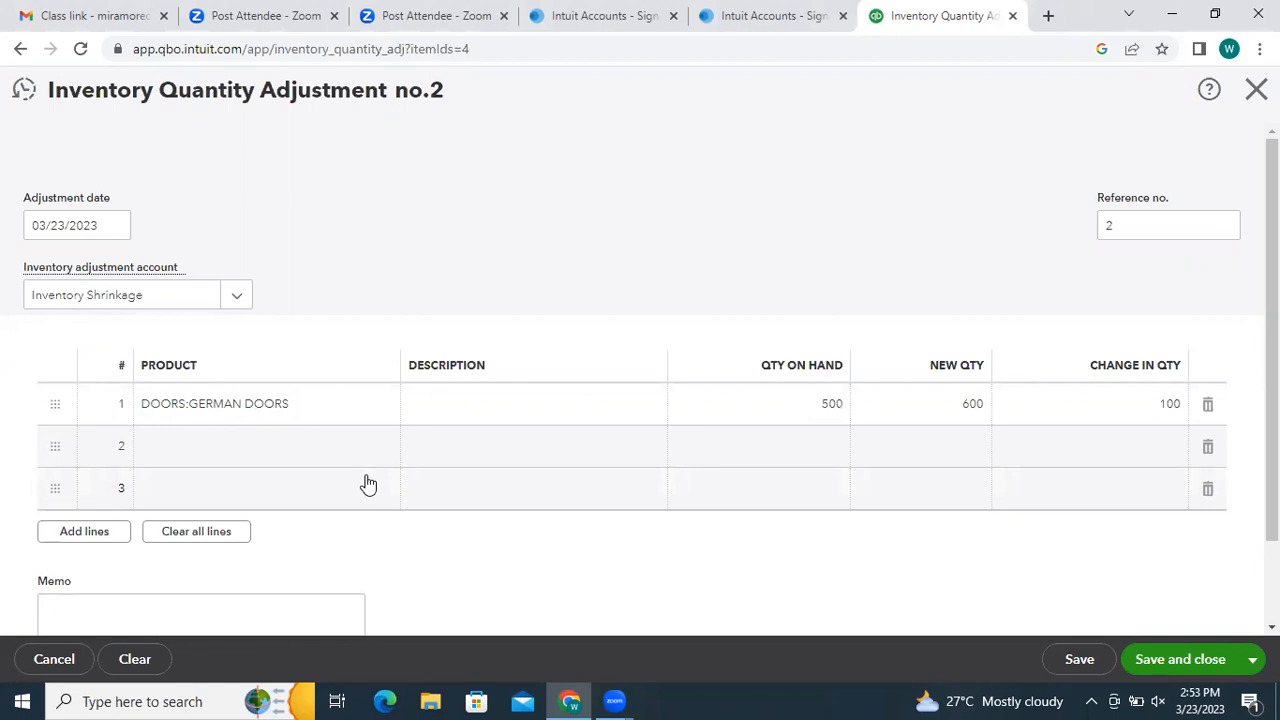
{"action": "left_click", "coordinate": [331, 459]}
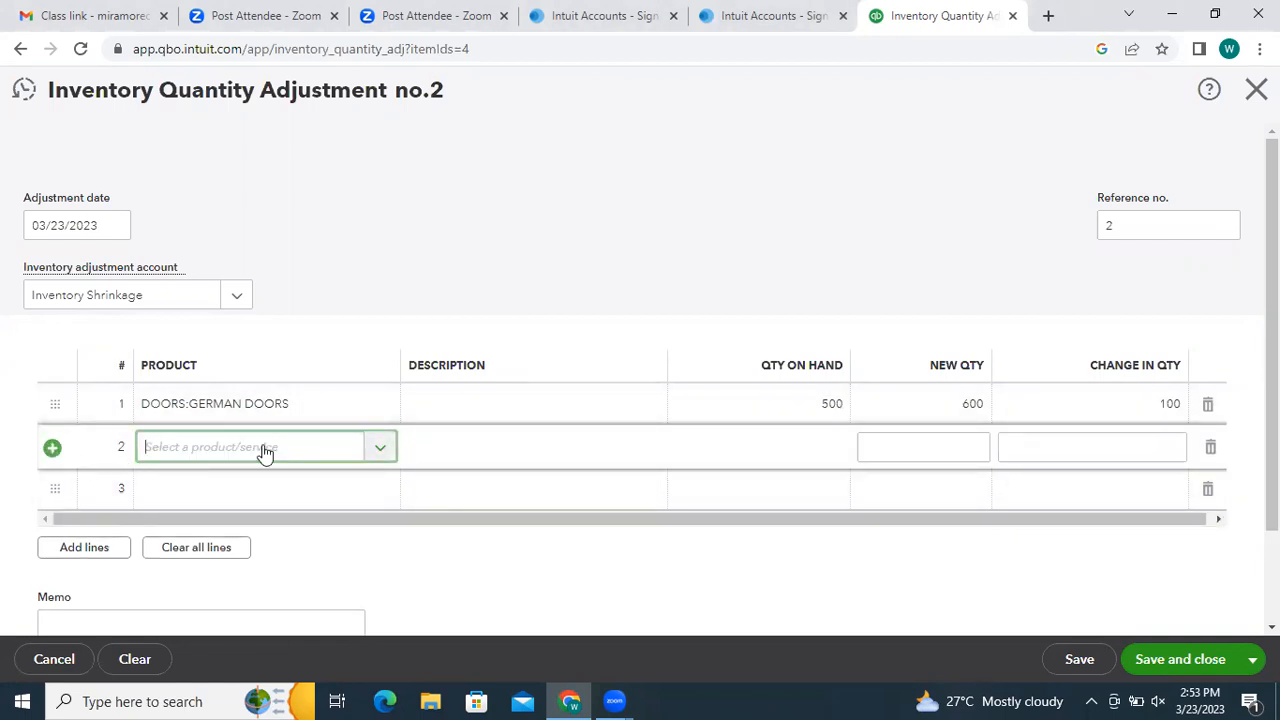
{"action": "left_click", "coordinate": [380, 449]}
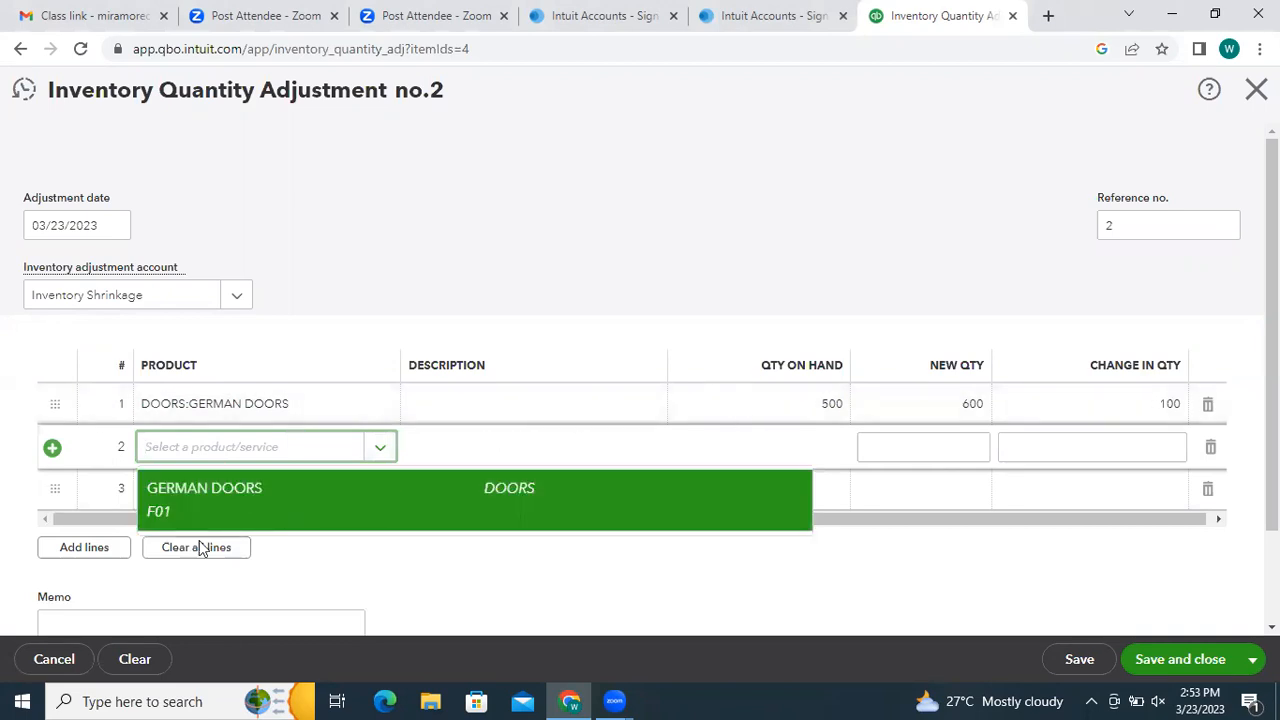
{"action": "left_click", "coordinate": [903, 578]}
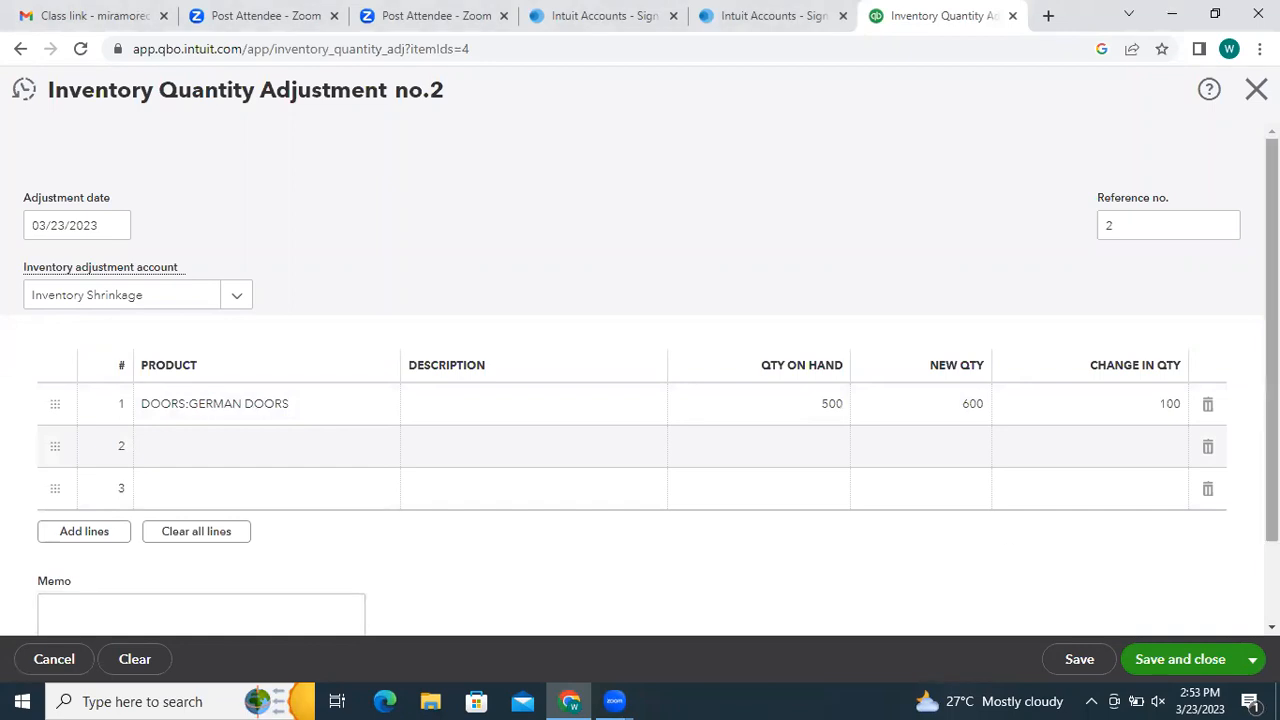
{"action": "scroll", "coordinate": [1270, 400], "scroll_direction": "down", "scroll_amount": 1}
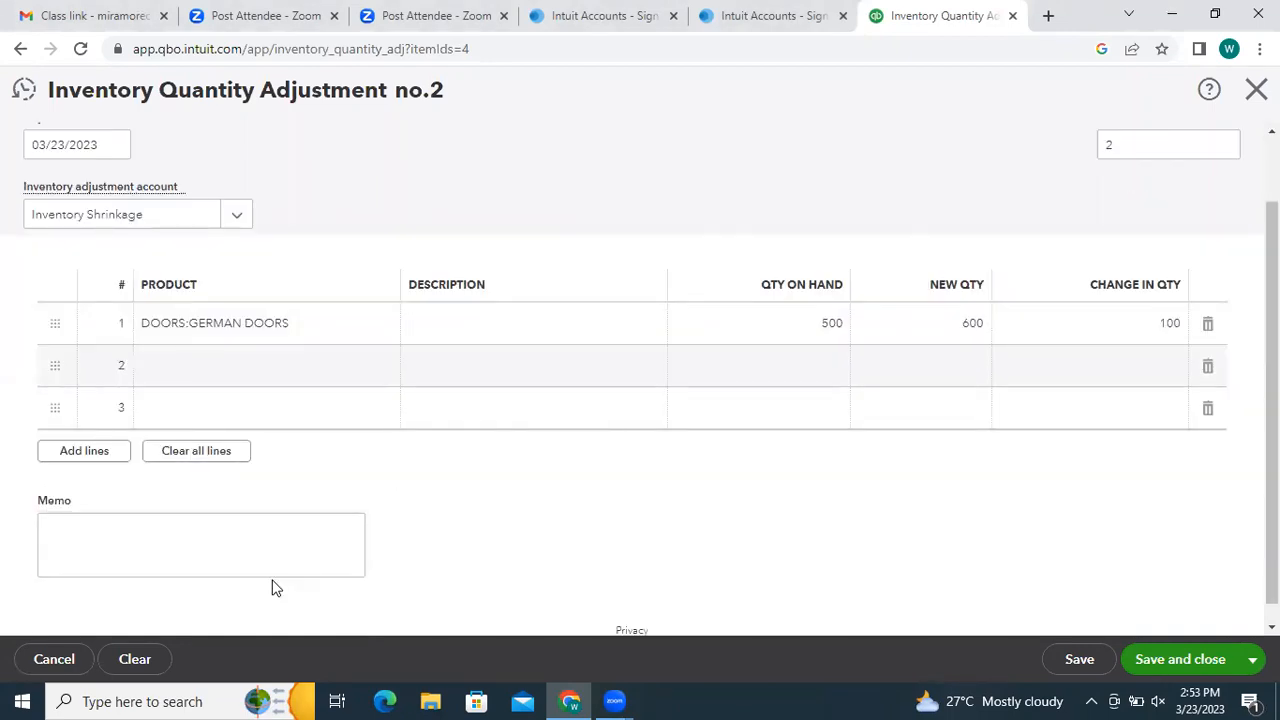
{"action": "left_click", "coordinate": [236, 553]}
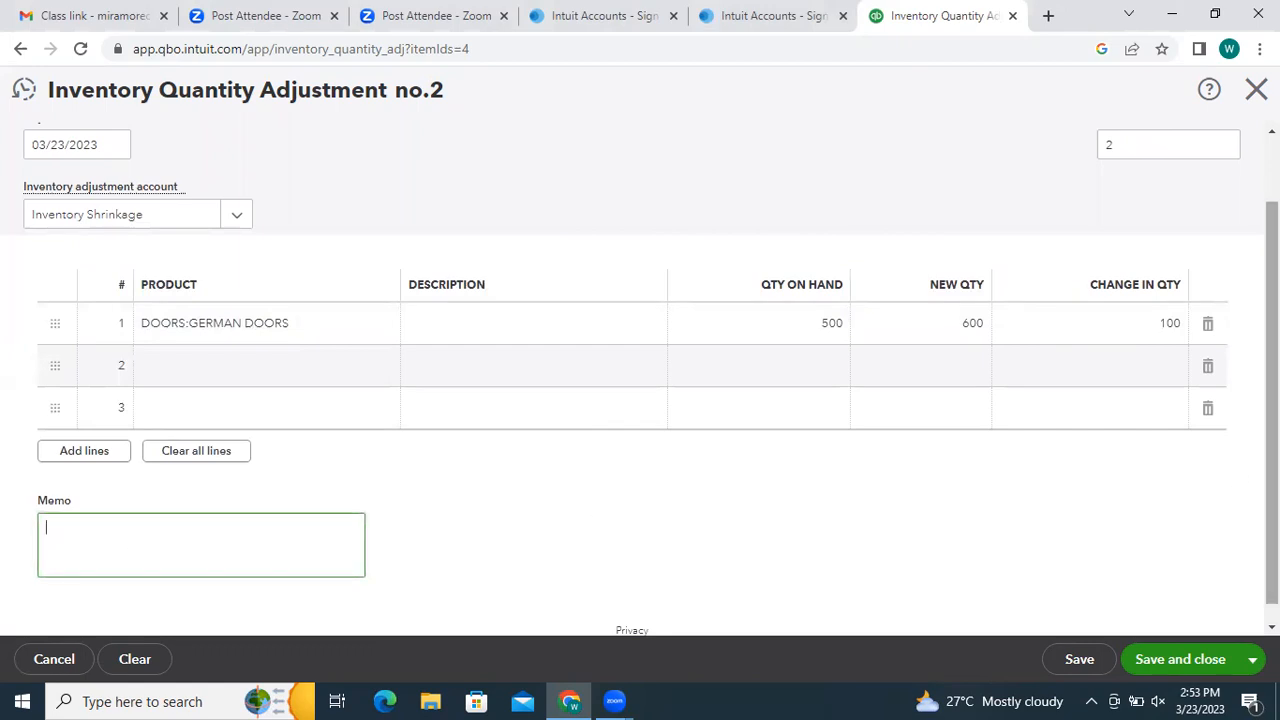
{"action": "scroll", "coordinate": [1270, 400], "scroll_direction": "up", "scroll_amount": 1}
{"action": "scroll", "coordinate": [1270, 400], "scroll_direction": "down", "scroll_amount": 1}
{"action": "scroll", "coordinate": [1270, 400], "scroll_direction": "up", "scroll_amount": 1}
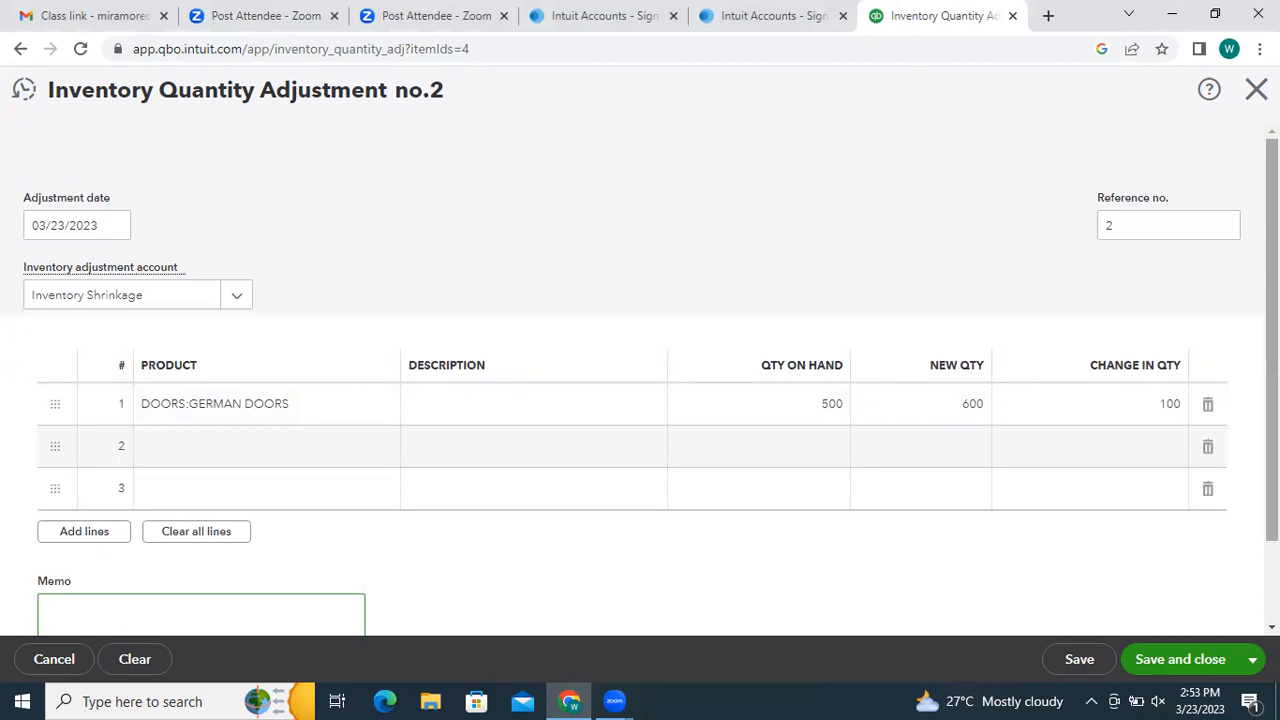
{"action": "right_click", "coordinate": [988, 351]}
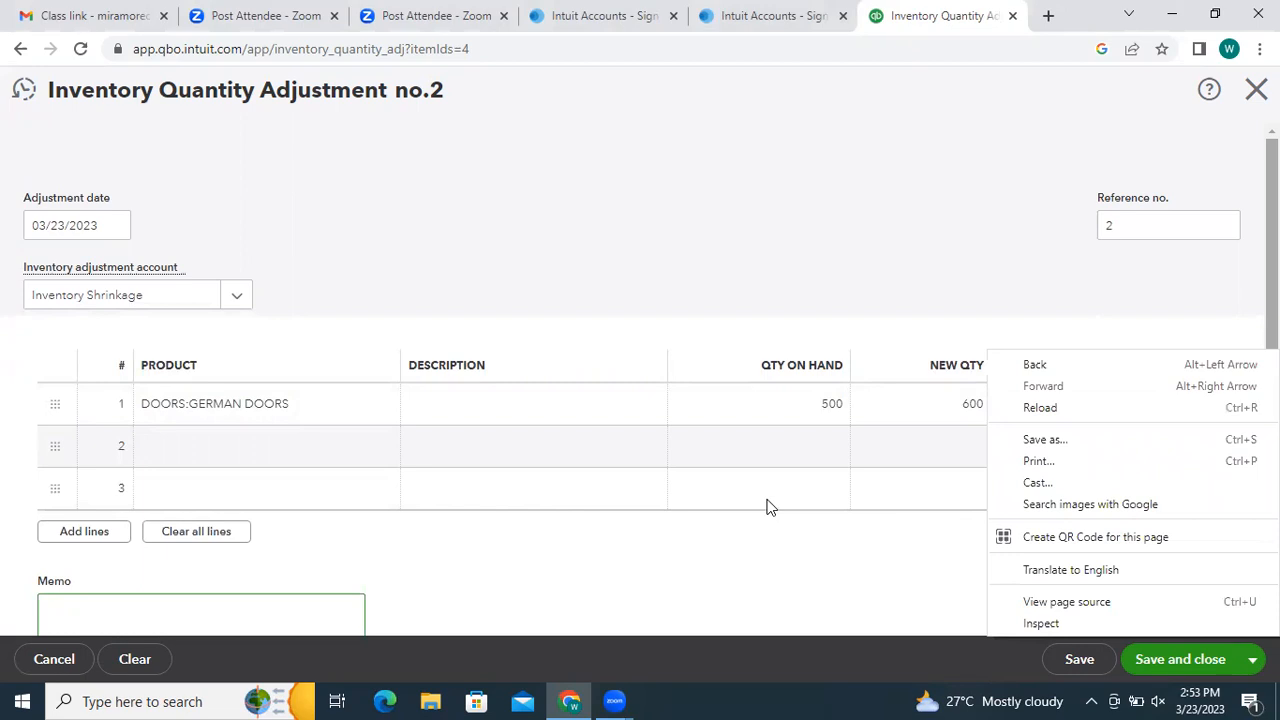
{"action": "left_click", "coordinate": [1133, 630]}
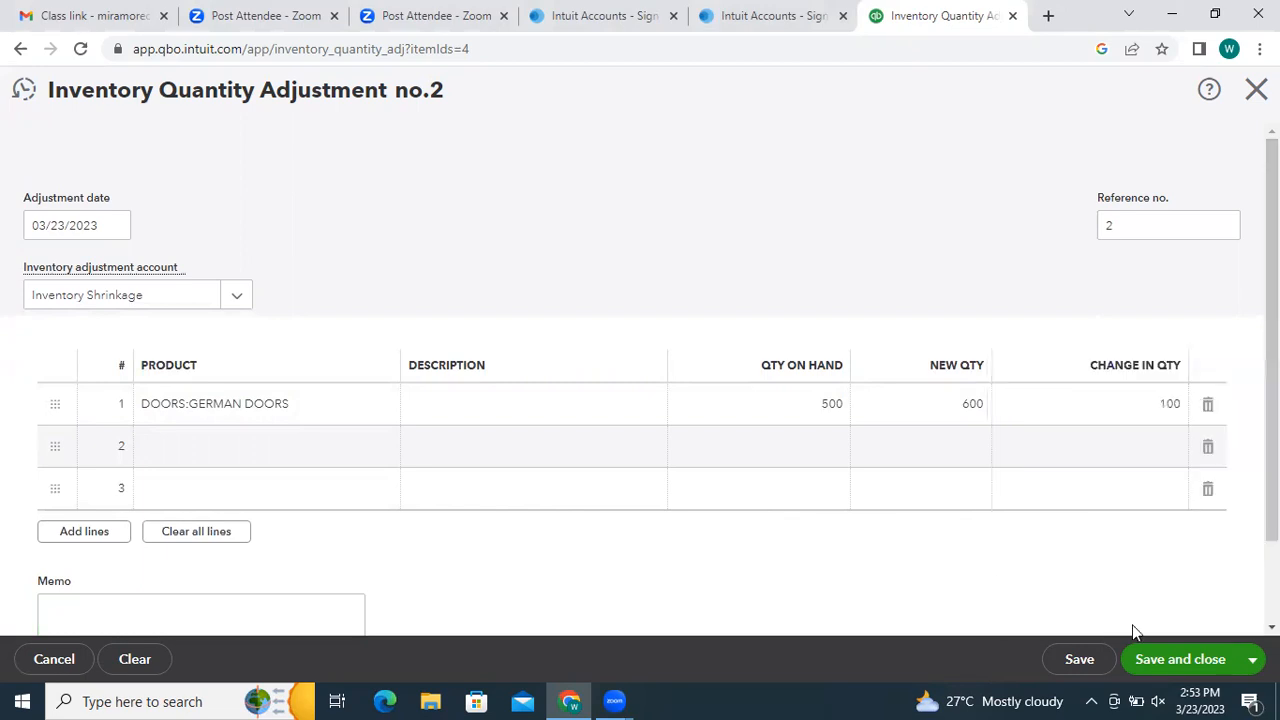
- Save the adjustment, confirm Previous adjustments lists GERMAN DOORS 100, and close the form
{"action": "left_click", "coordinate": [1090, 662]}
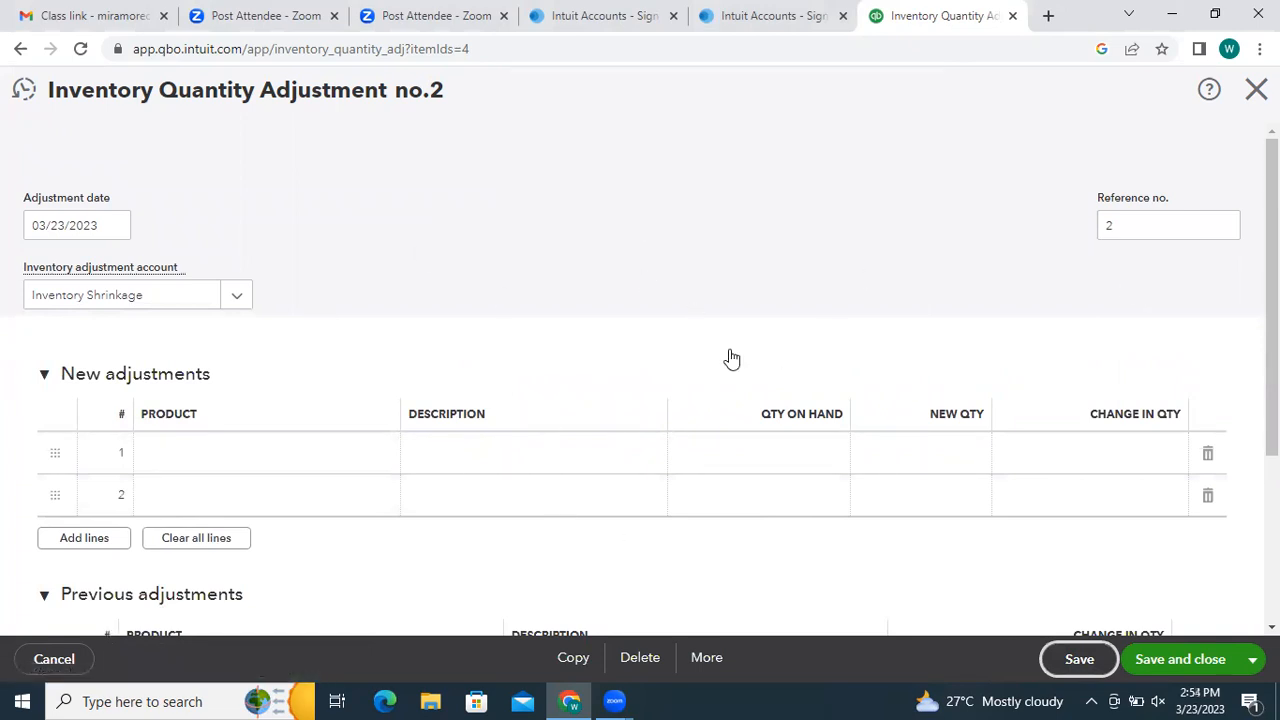
{"action": "scroll", "coordinate": [640, 388], "scroll_direction": "down", "scroll_amount": 1}
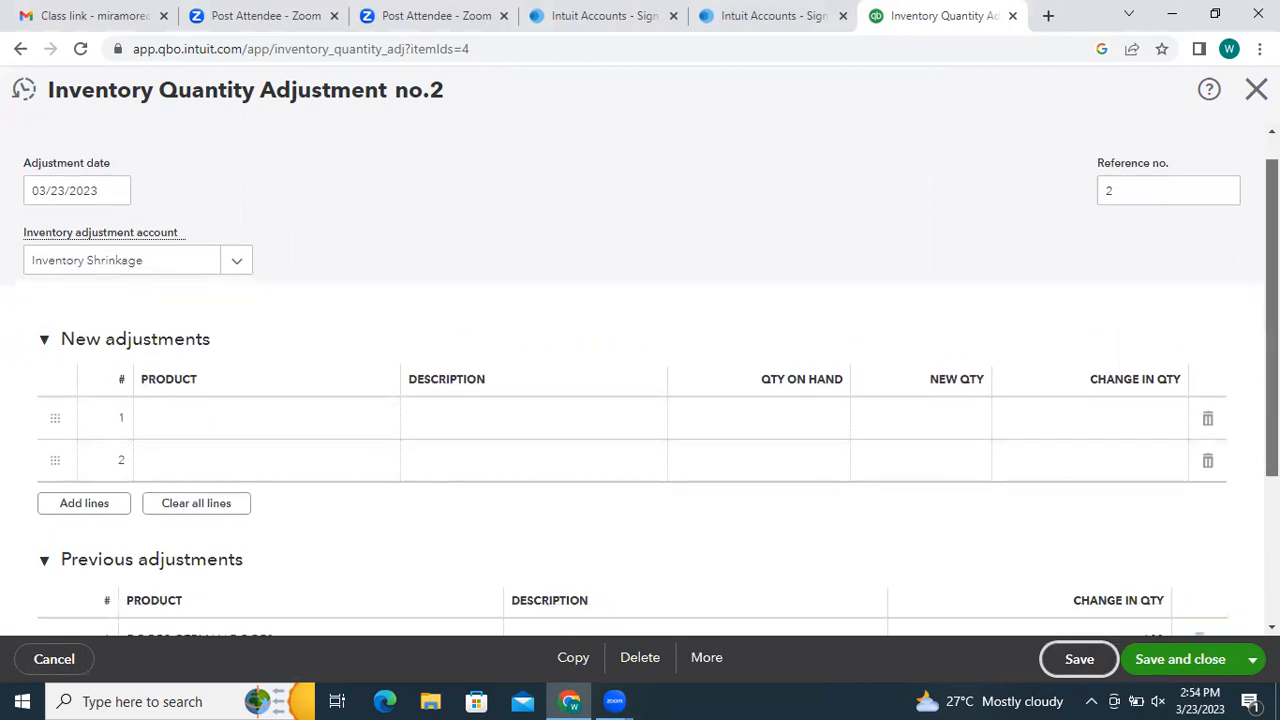
{"action": "scroll", "coordinate": [640, 380], "scroll_direction": "down", "scroll_amount": 3}
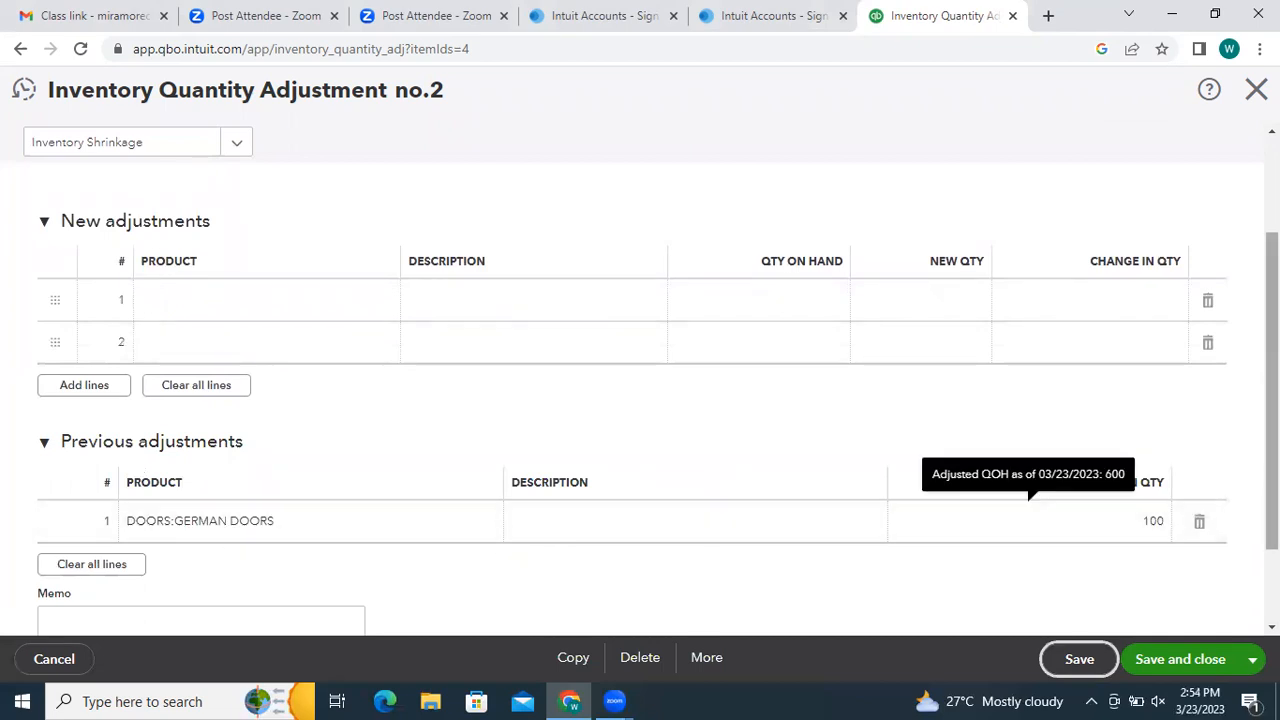
{"action": "left_click_drag", "start_coordinate": [1271, 480], "coordinate": [1271, 378]}
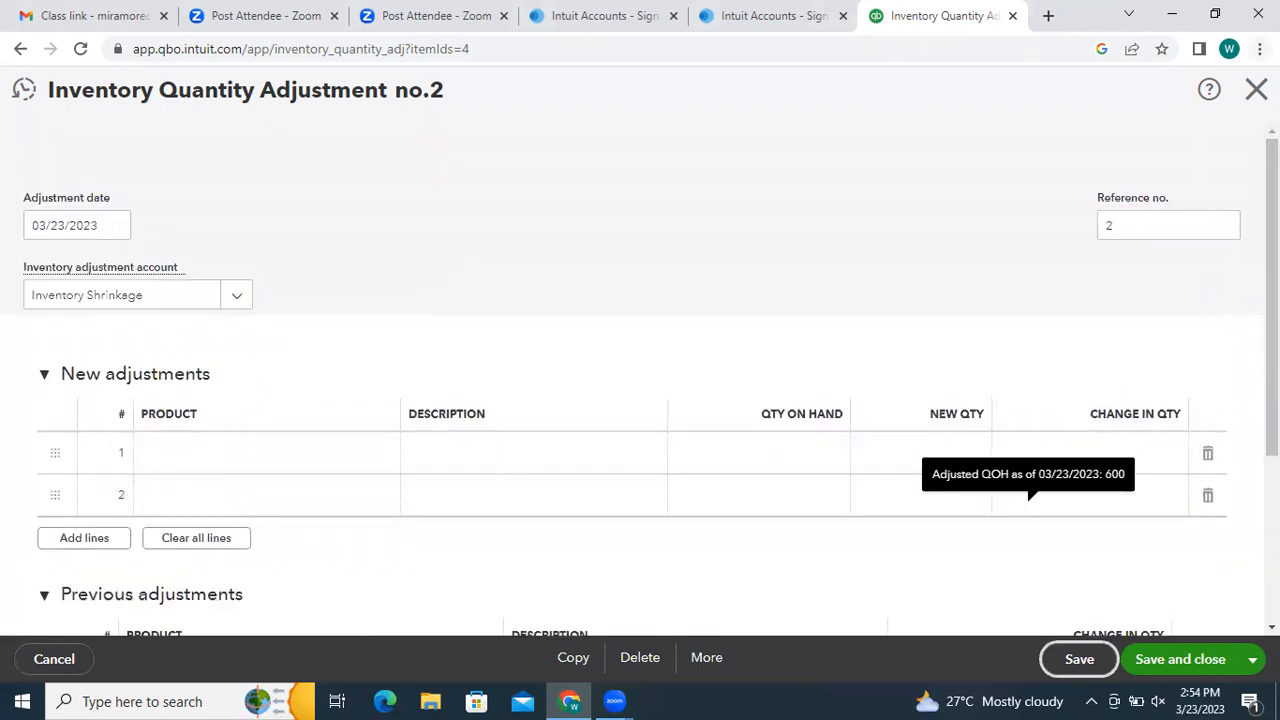
{"action": "left_click", "coordinate": [1256, 89]}
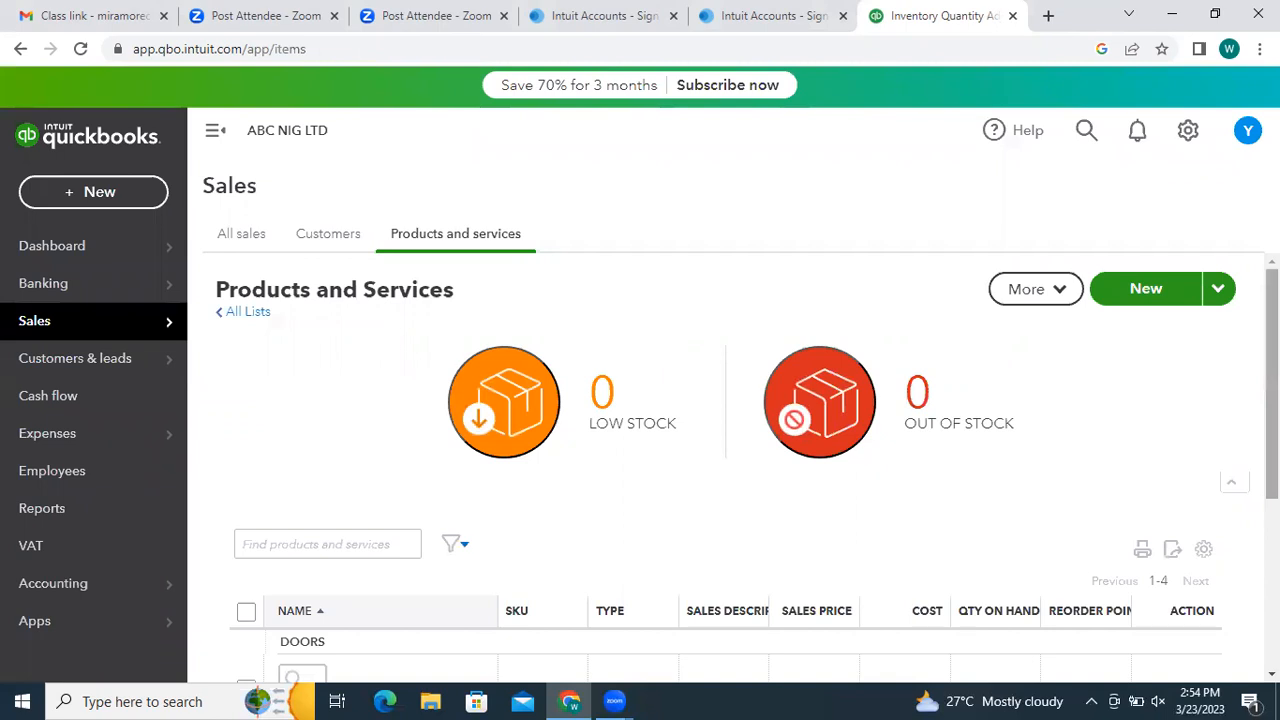
- Open Adjust starting value for GERMAN DOORS and dismiss the warning with Got it!
{"action": "scroll", "coordinate": [728, 470], "scroll_direction": "down", "scroll_amount": 3}
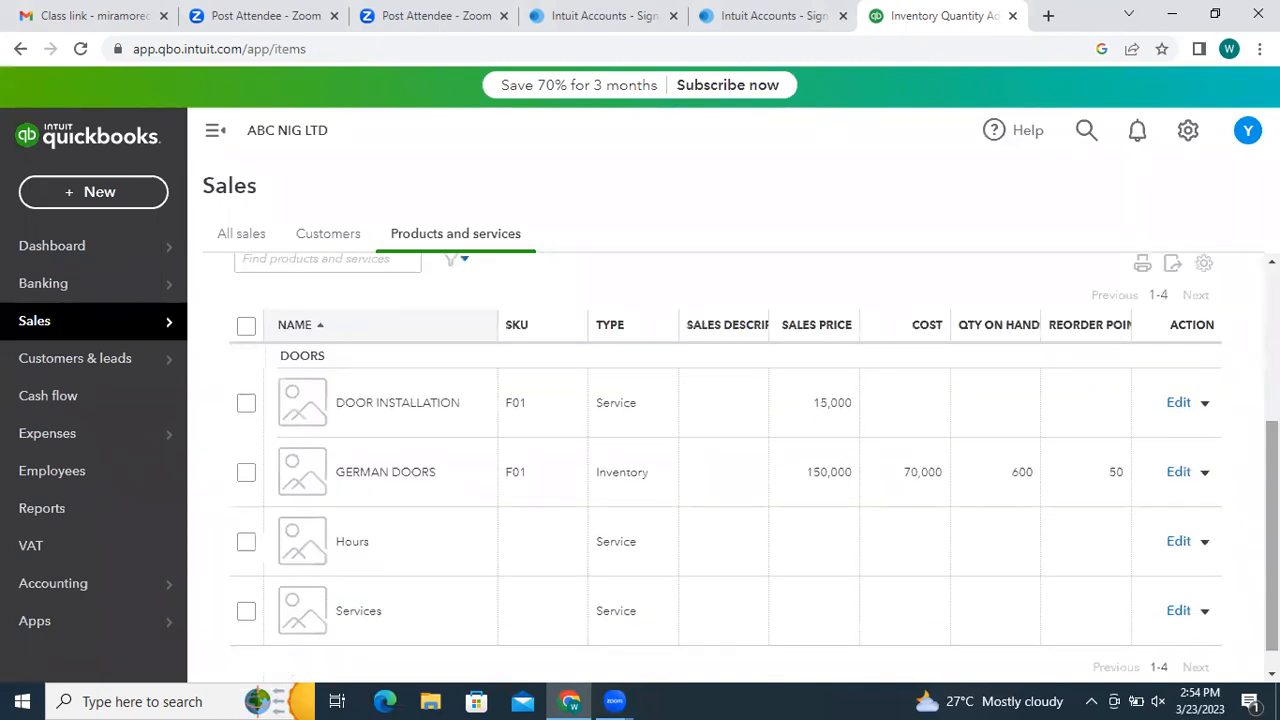
{"action": "left_click", "coordinate": [1205, 473]}
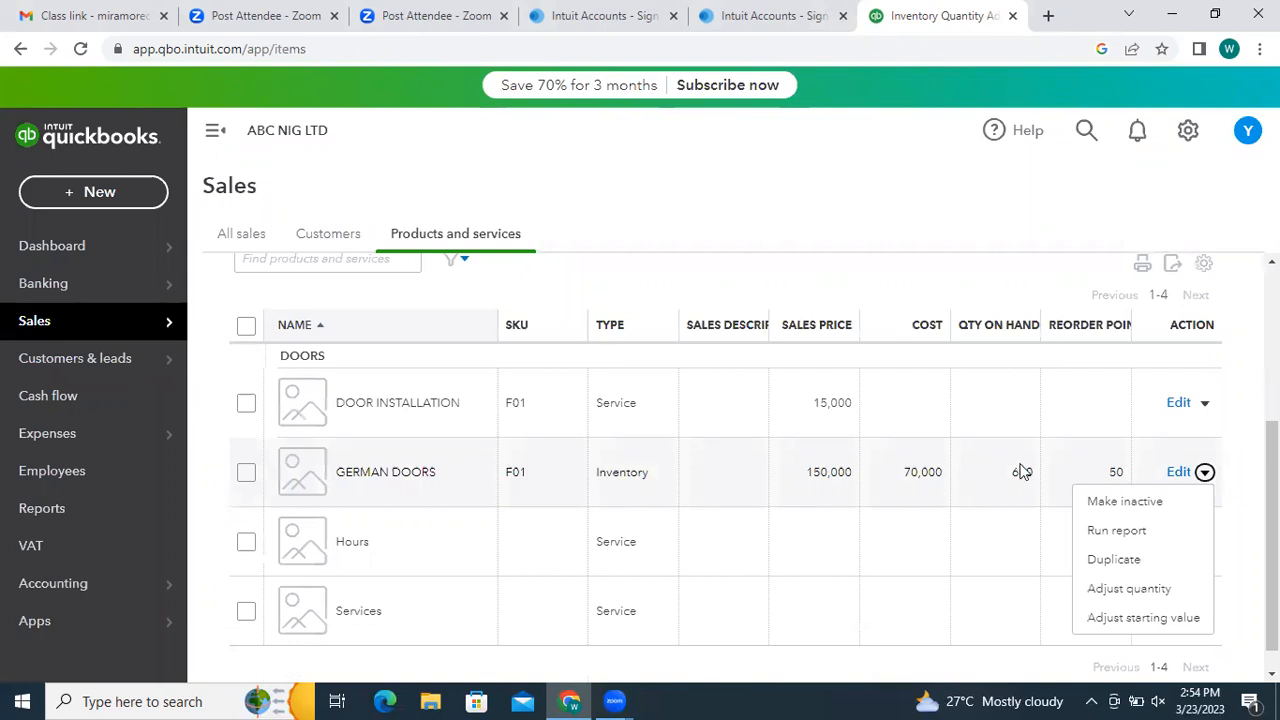
{"action": "left_click", "coordinate": [1138, 618]}
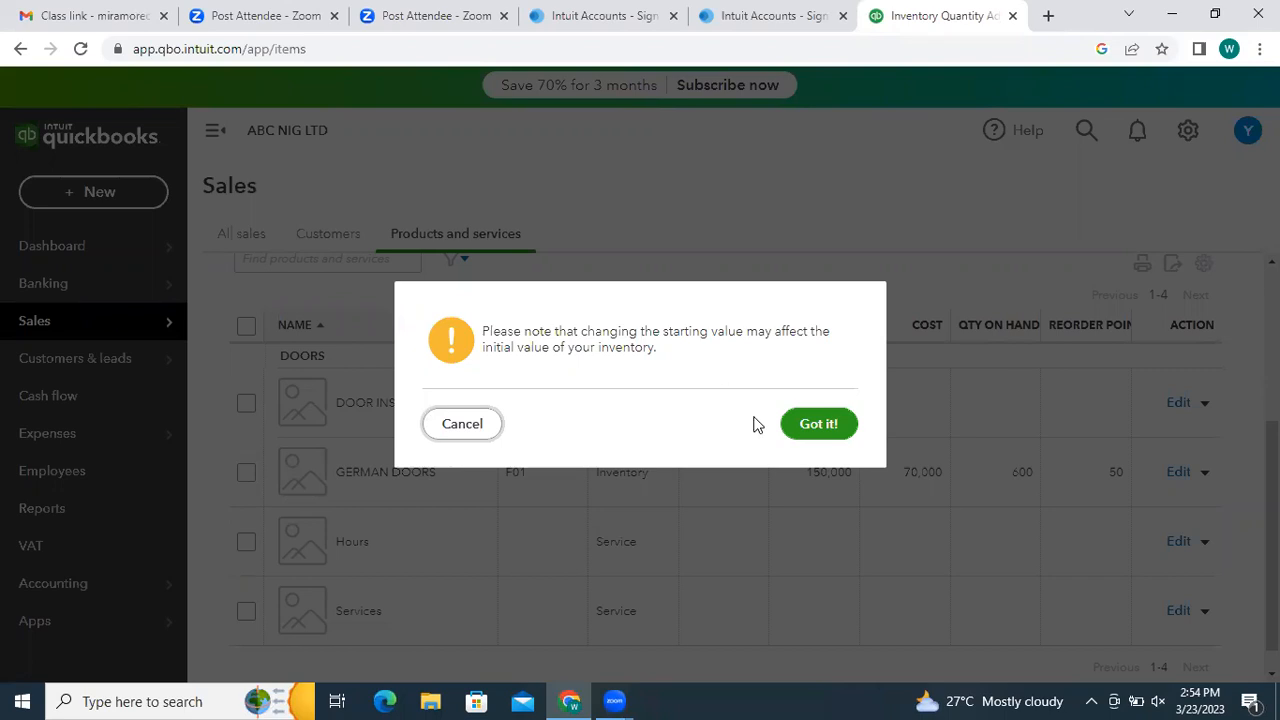
{"action": "left_click", "coordinate": [817, 424]}
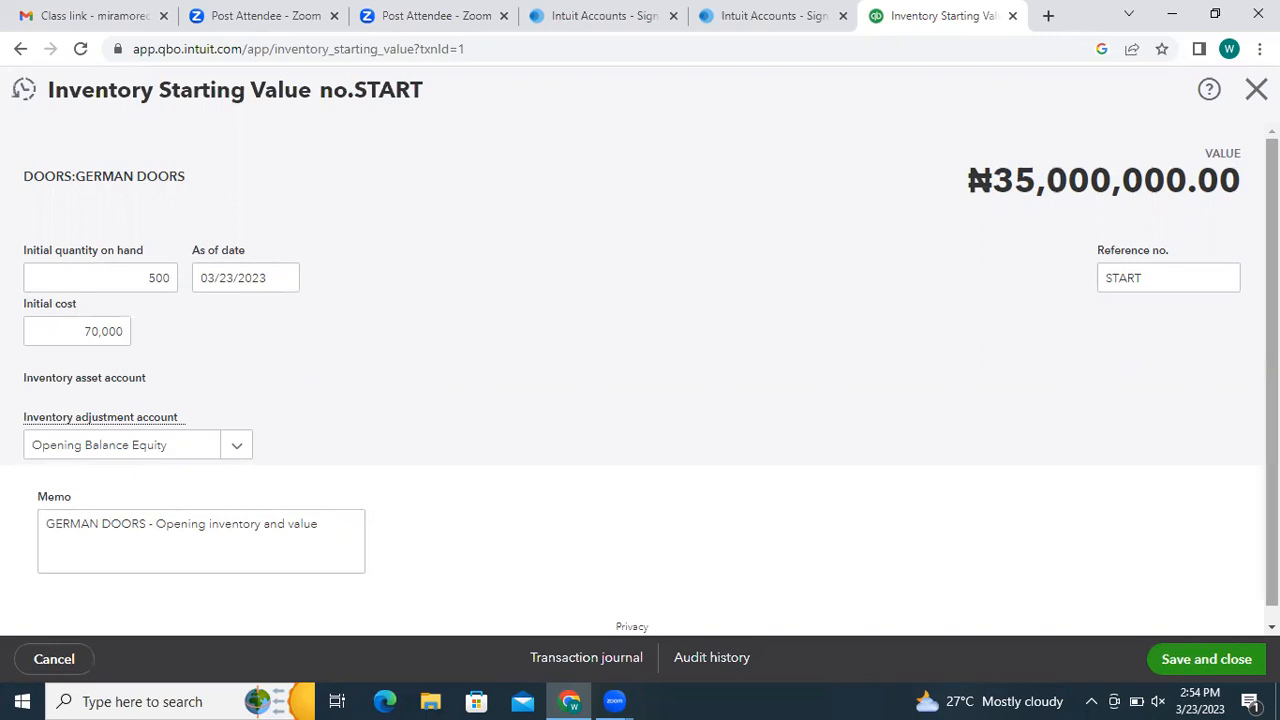
- Keep Opening Balance Equity as the inventory adjustment account and close the starting value form
{"action": "scroll", "coordinate": [1272, 380], "scroll_direction": "down", "scroll_amount": 1}
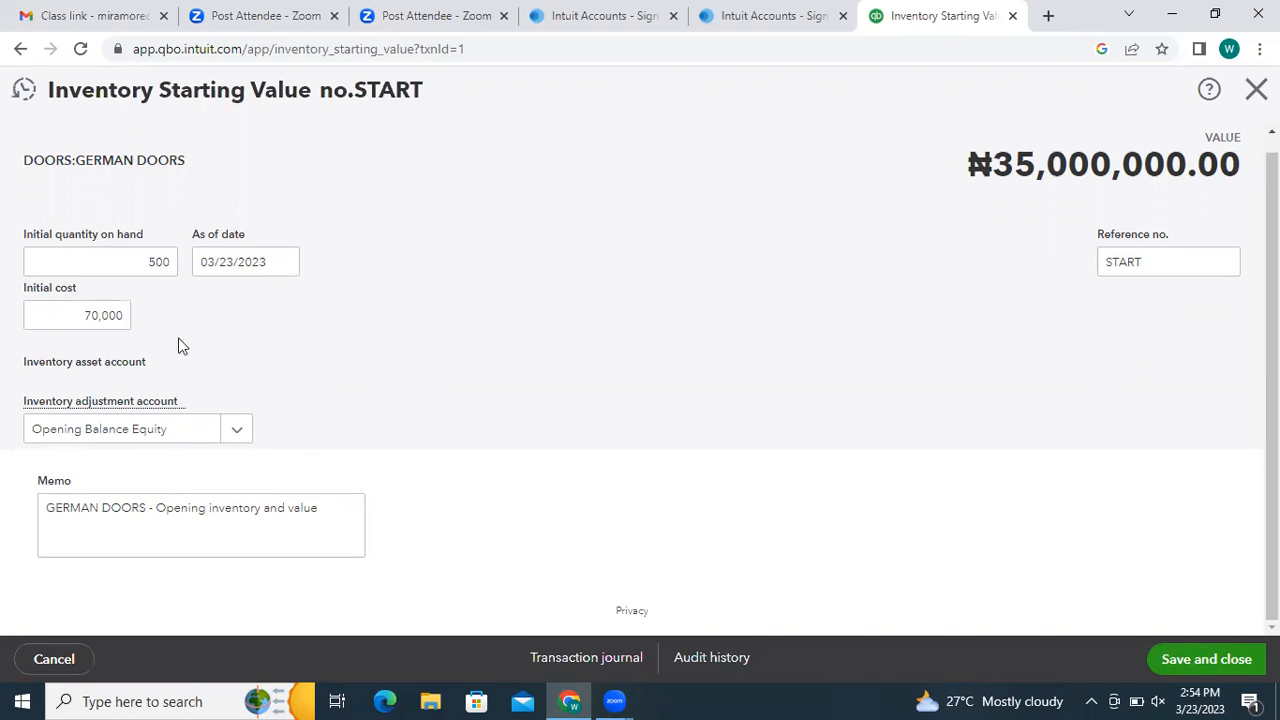
{"action": "left_click", "coordinate": [226, 432]}
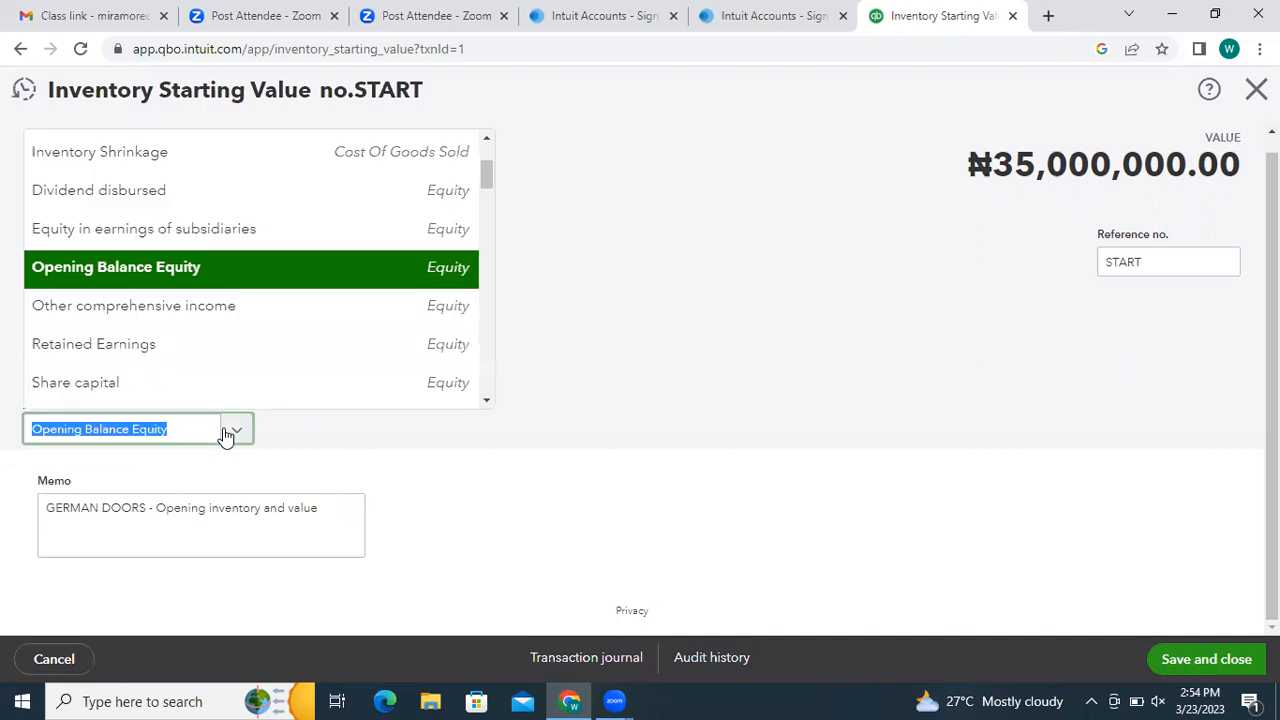
{"action": "left_click", "coordinate": [611, 331]}
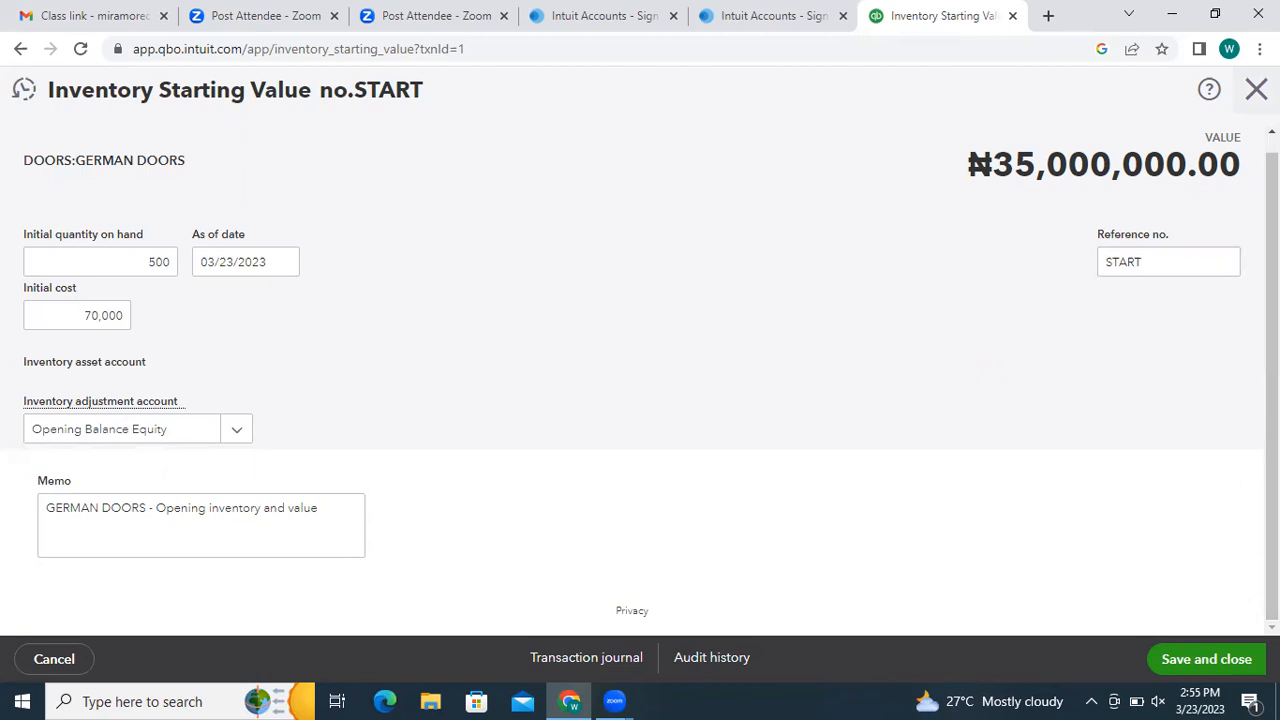
{"action": "left_click", "coordinate": [1256, 90]}
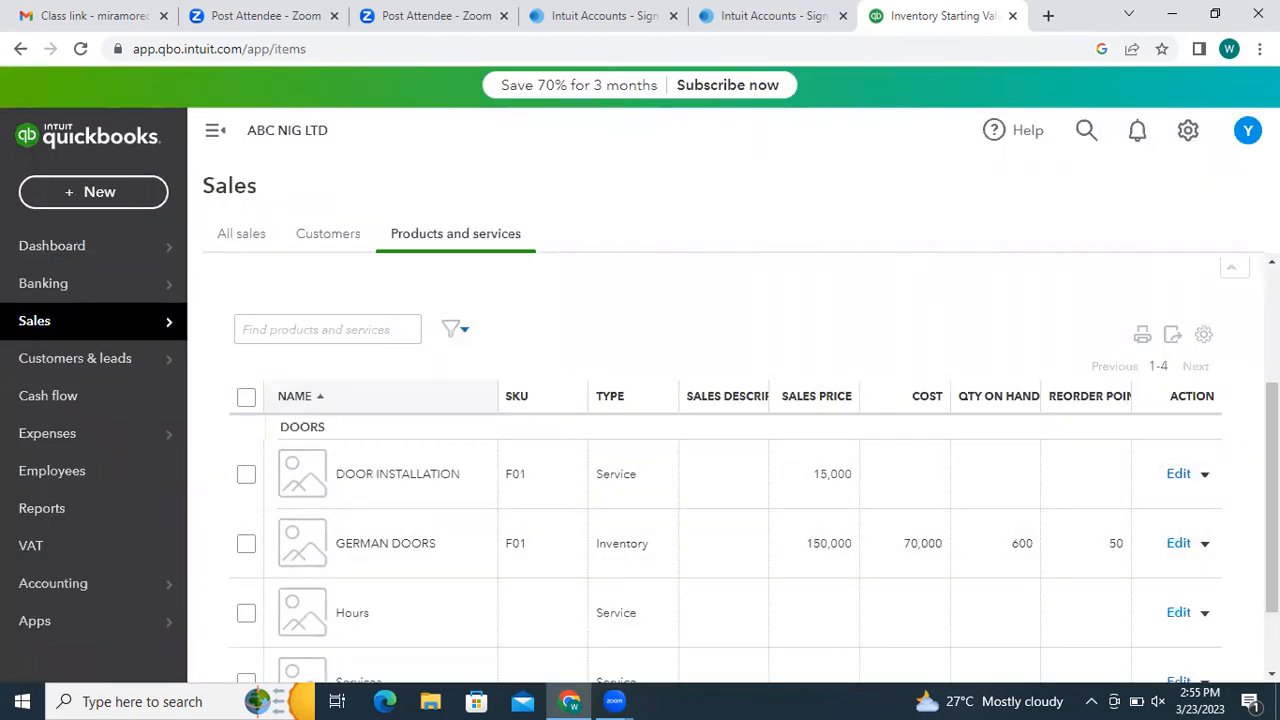
{"action": "left_click", "coordinate": [1177, 545]}
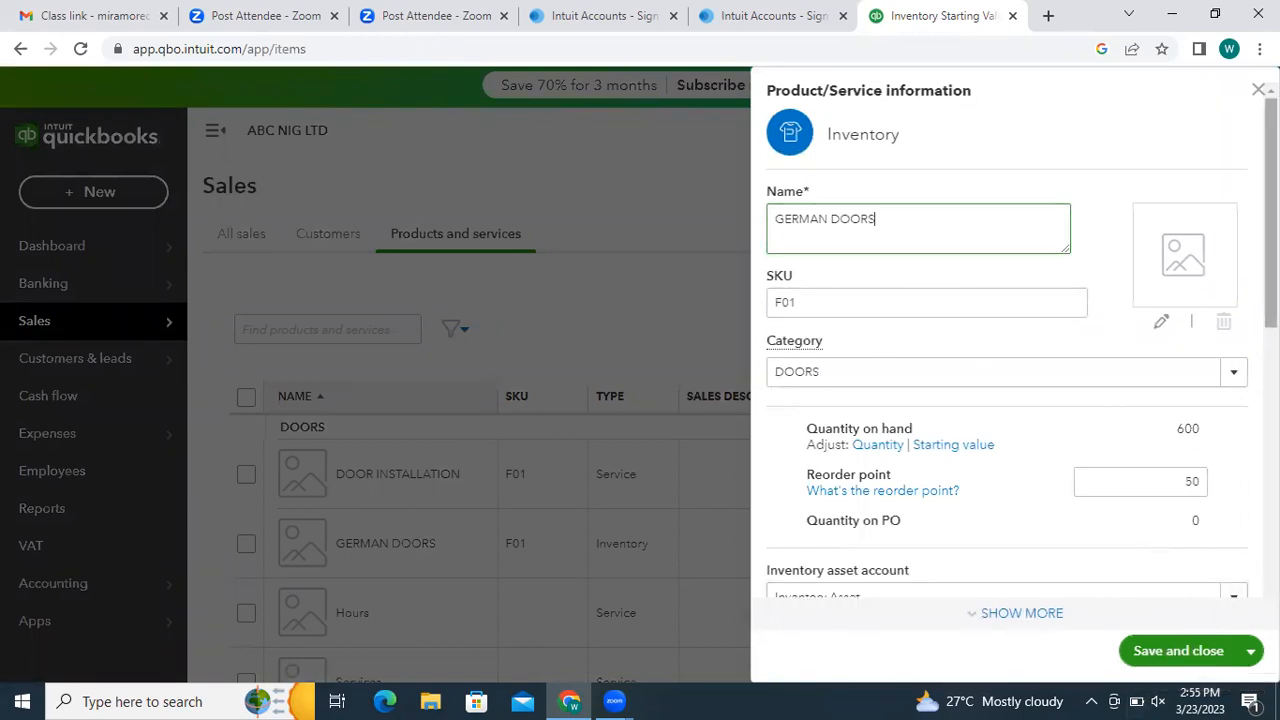
{"action": "scroll", "coordinate": [1007, 400], "scroll_direction": "down", "scroll_amount": 2}
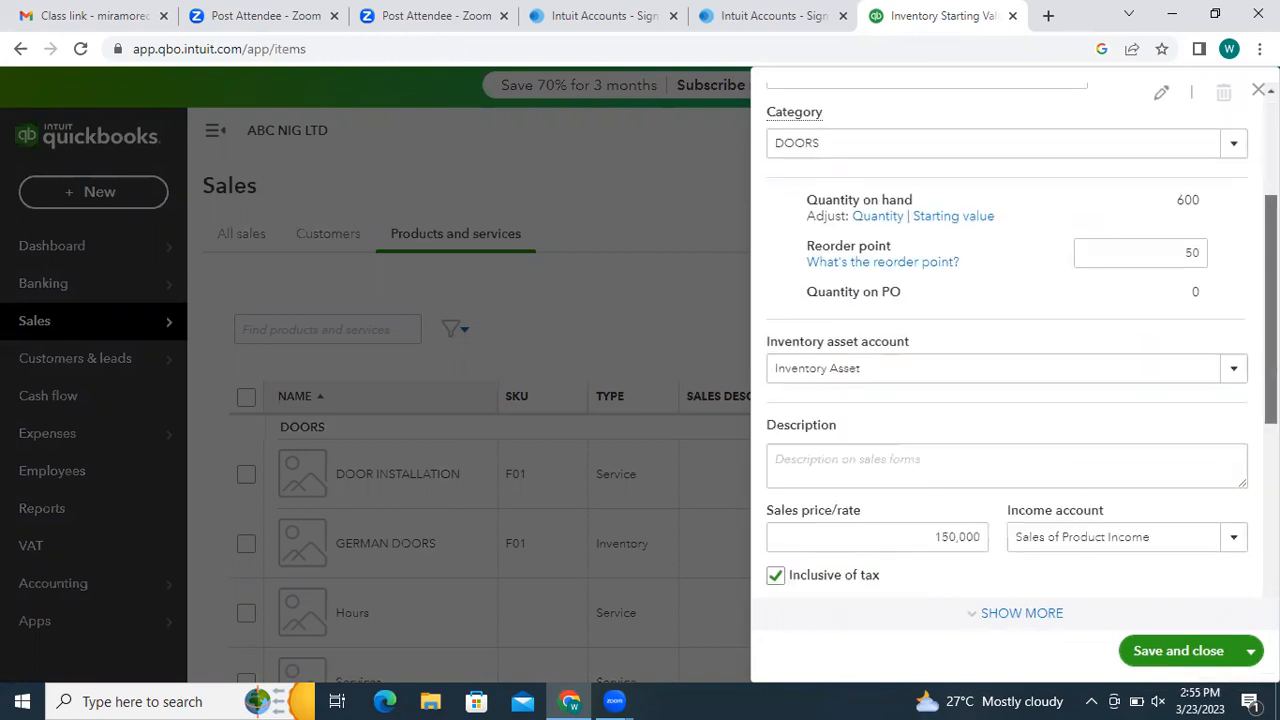
{"action": "scroll", "coordinate": [983, 403], "scroll_direction": "down", "scroll_amount": 1}
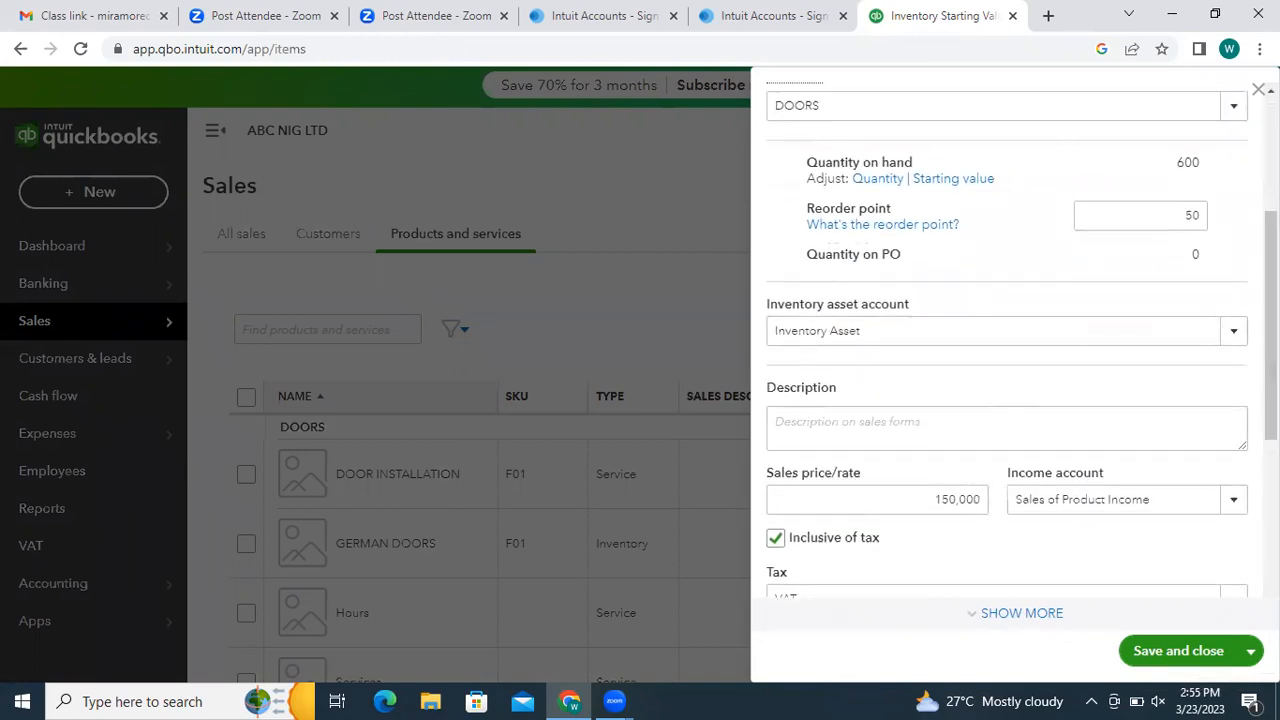
{"action": "left_click", "coordinate": [1258, 89]}
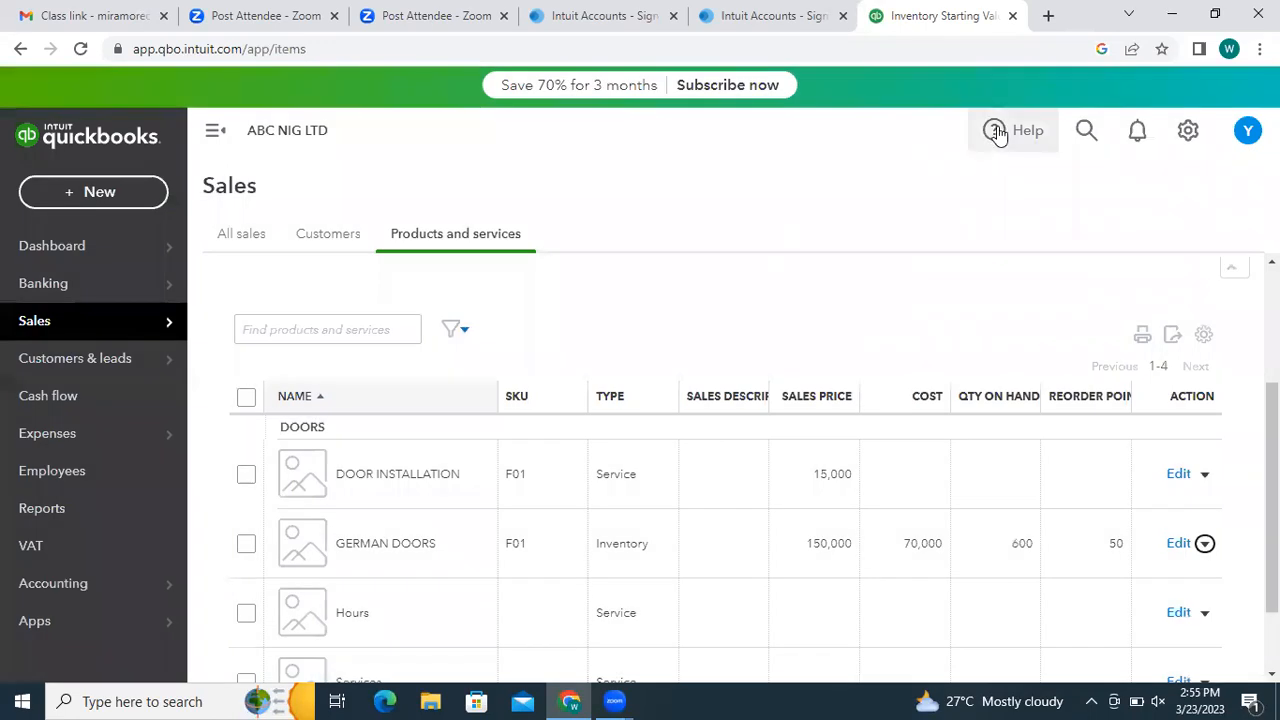
{"action": "scroll", "coordinate": [744, 293], "scroll_direction": "up", "scroll_amount": 3}
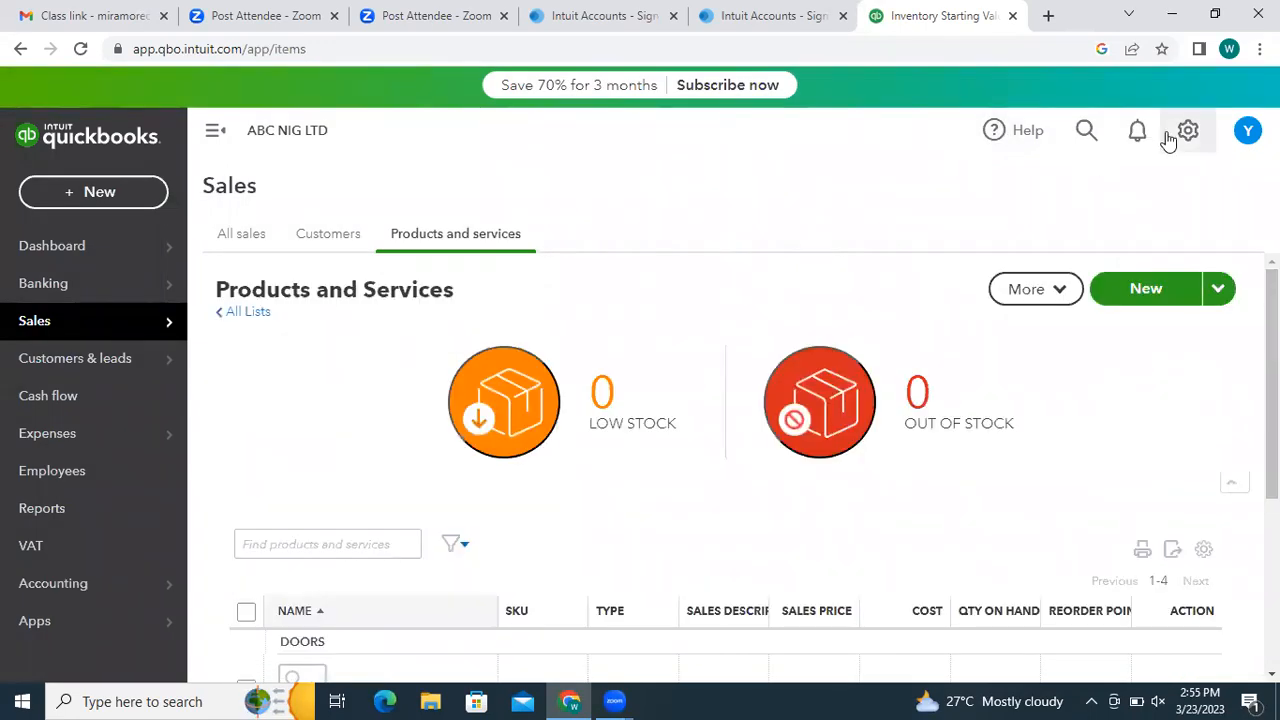
{"action": "mouse_move", "coordinate": [149, 442]}
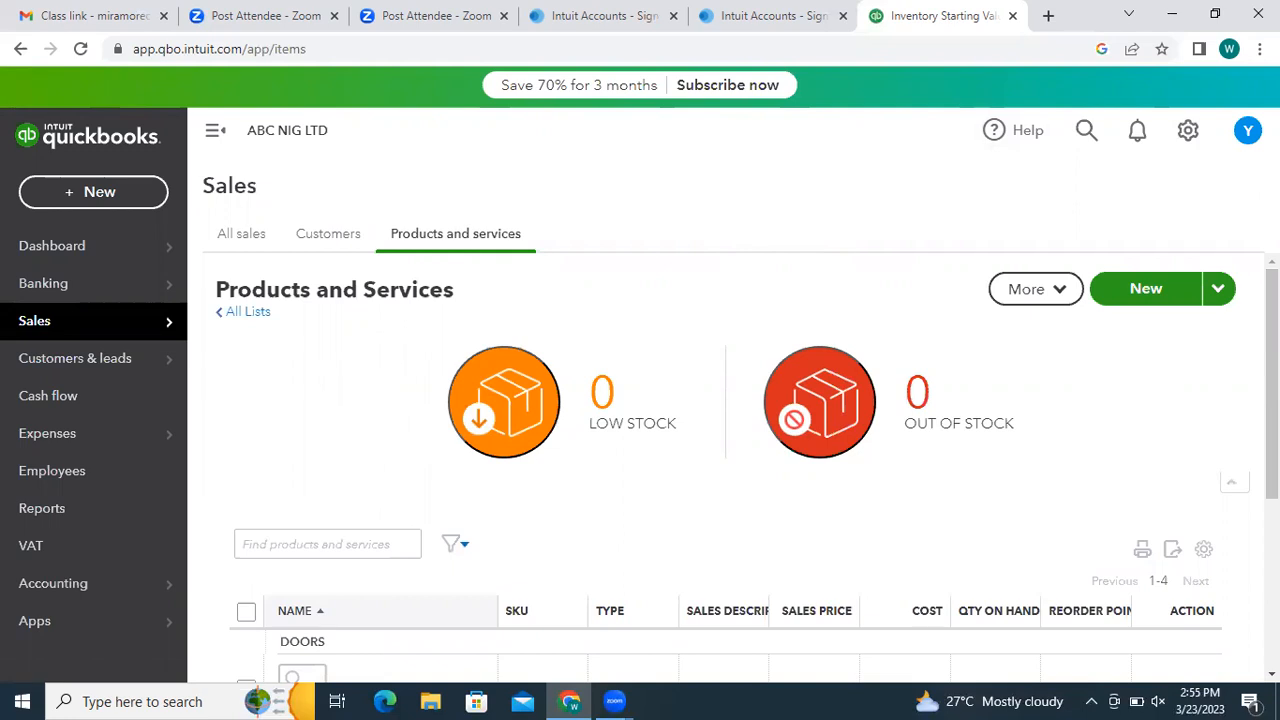
- Choose Chart of accounts under Your Company in the gear menu
{"action": "left_click", "coordinate": [1186, 133]}
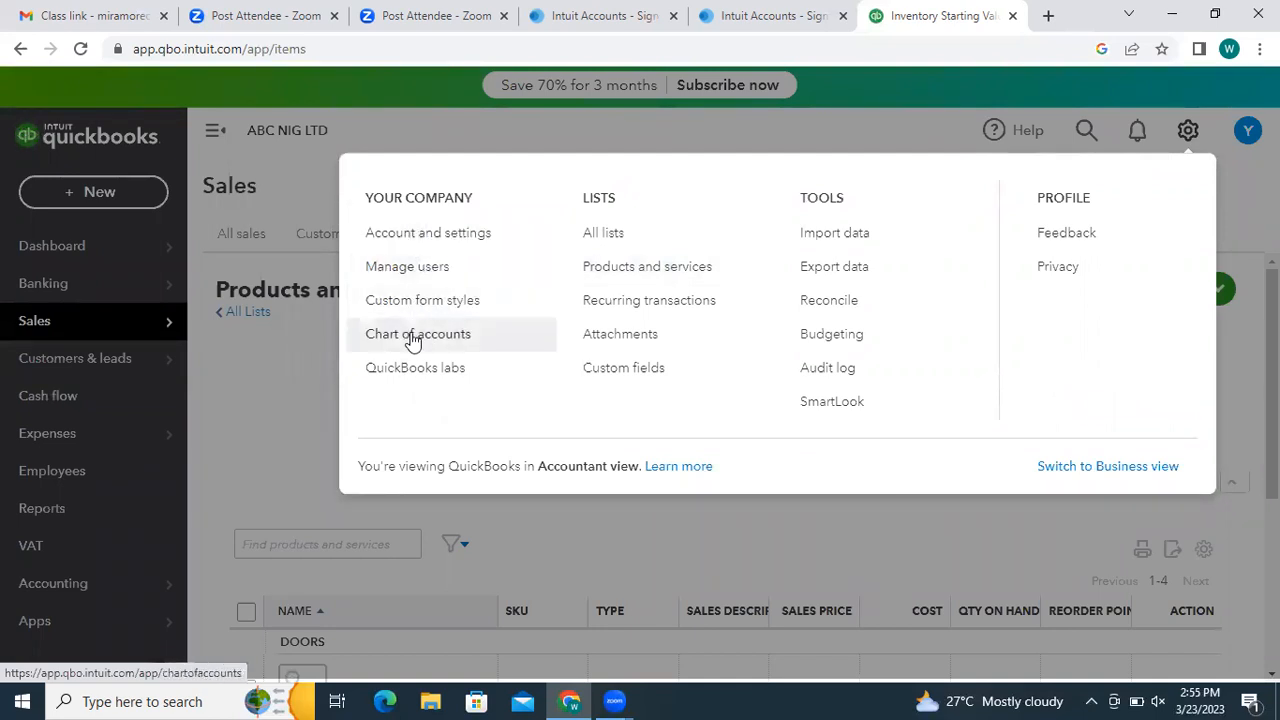
{"action": "left_click", "coordinate": [413, 338]}
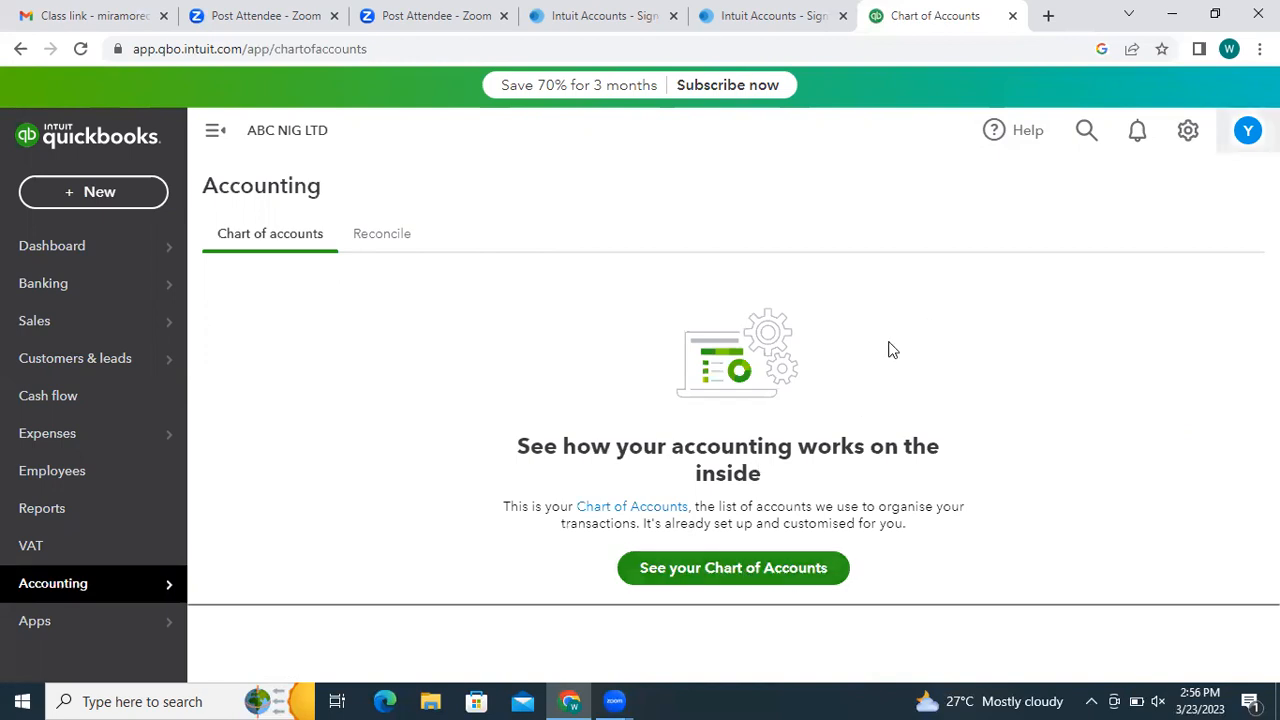
- Show the full Chart of Accounts, widen the Name column, and scroll through the accounts
{"action": "left_click", "coordinate": [720, 570]}
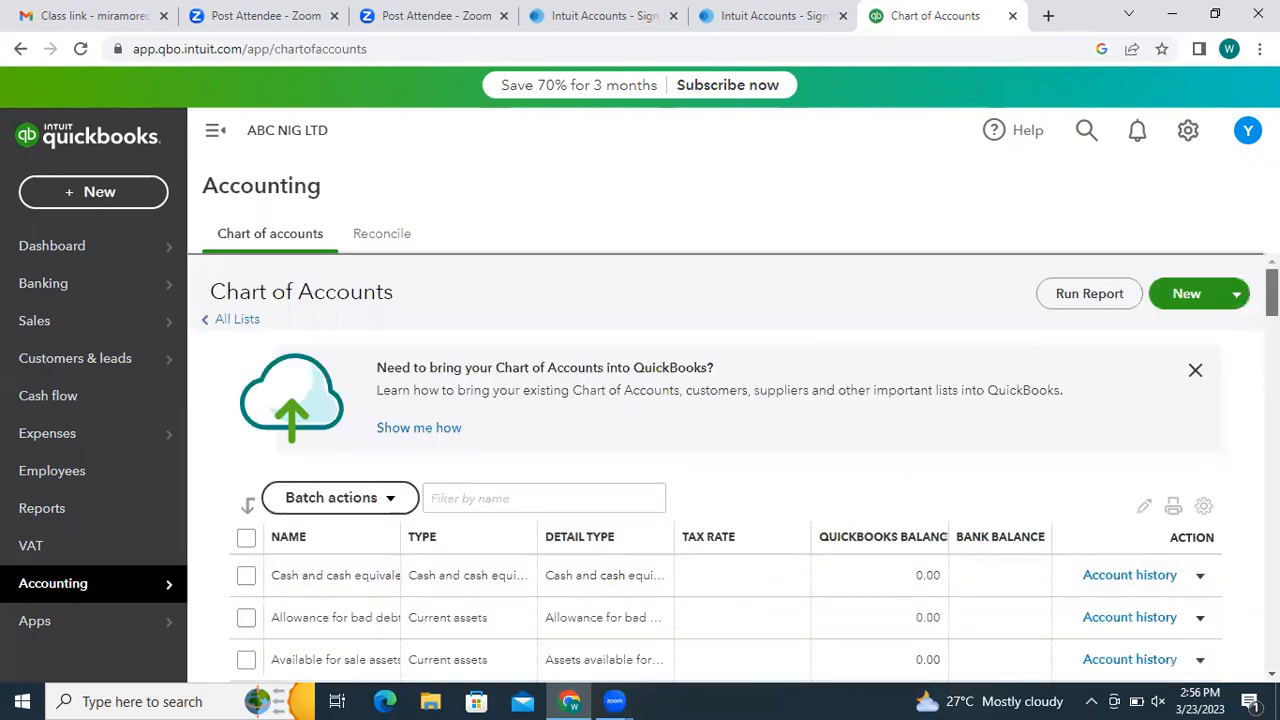
{"action": "scroll", "coordinate": [720, 470], "scroll_direction": "down", "scroll_amount": 2}
{"action": "left_click_drag", "start_coordinate": [1272, 308], "coordinate": [1272, 312]}
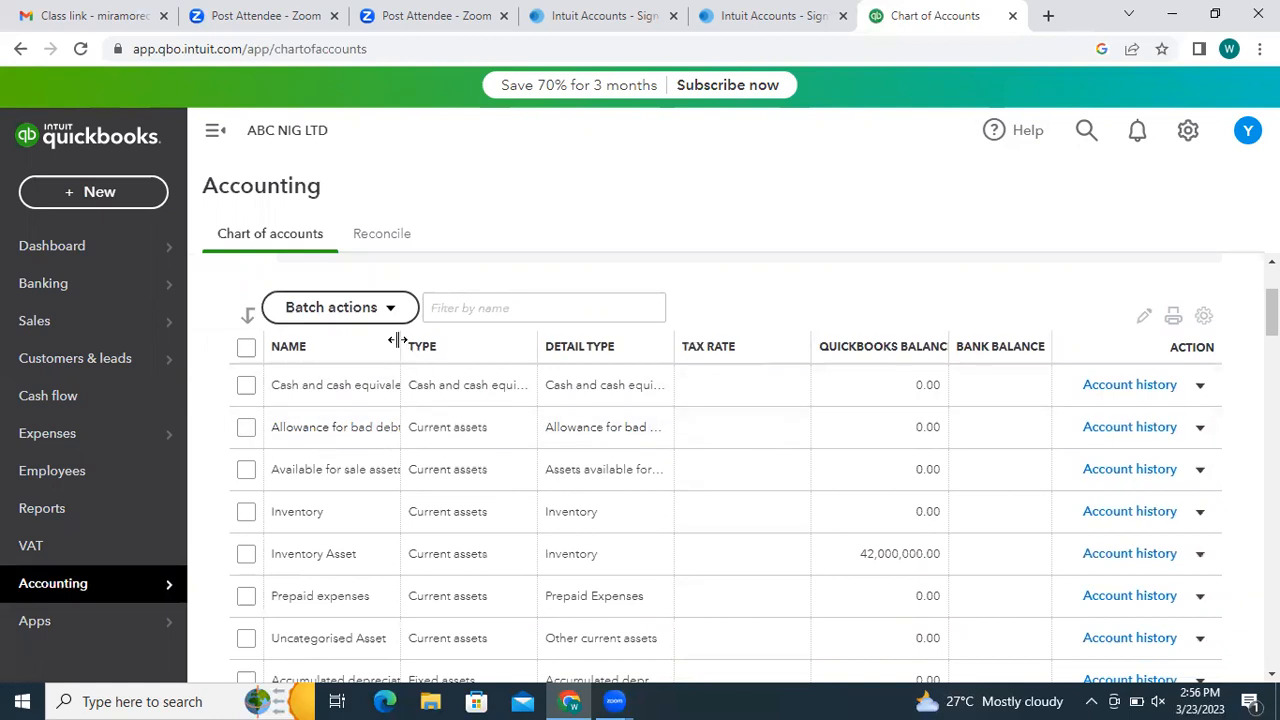
{"action": "left_click_drag", "start_coordinate": [398, 340], "coordinate": [497, 356]}
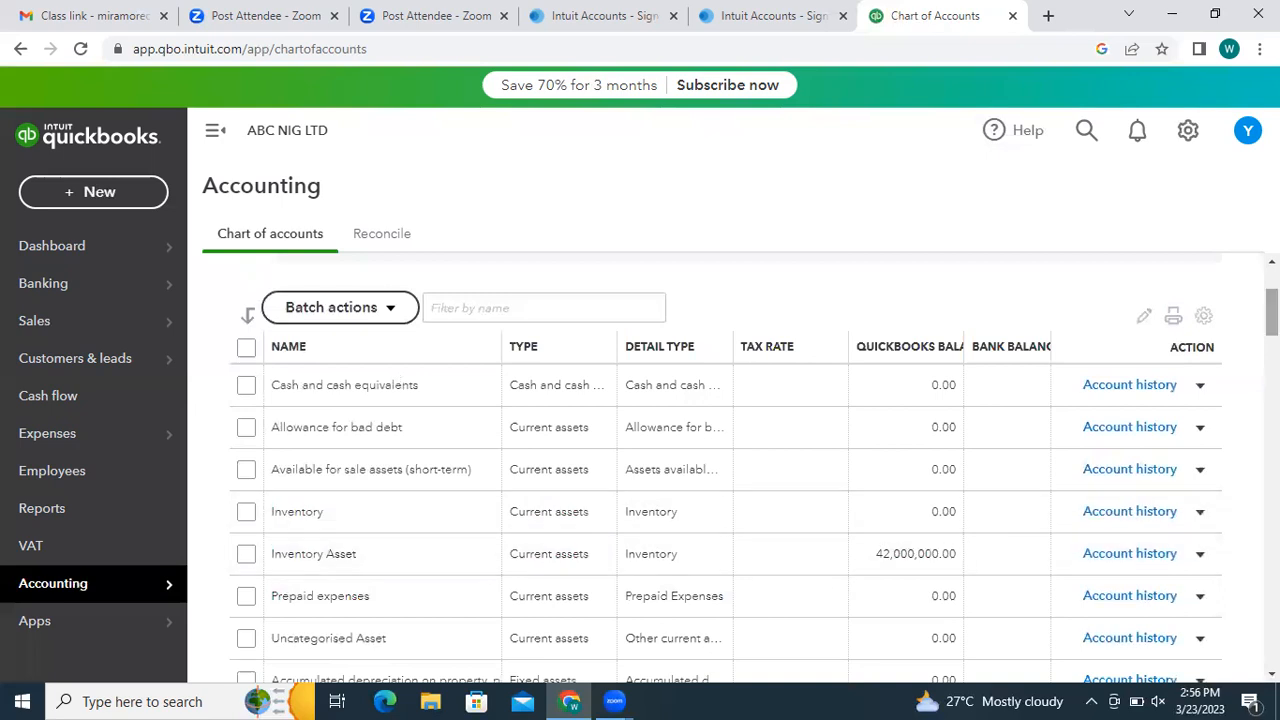
{"action": "scroll", "coordinate": [1270, 310], "scroll_direction": "down", "scroll_amount": 2}
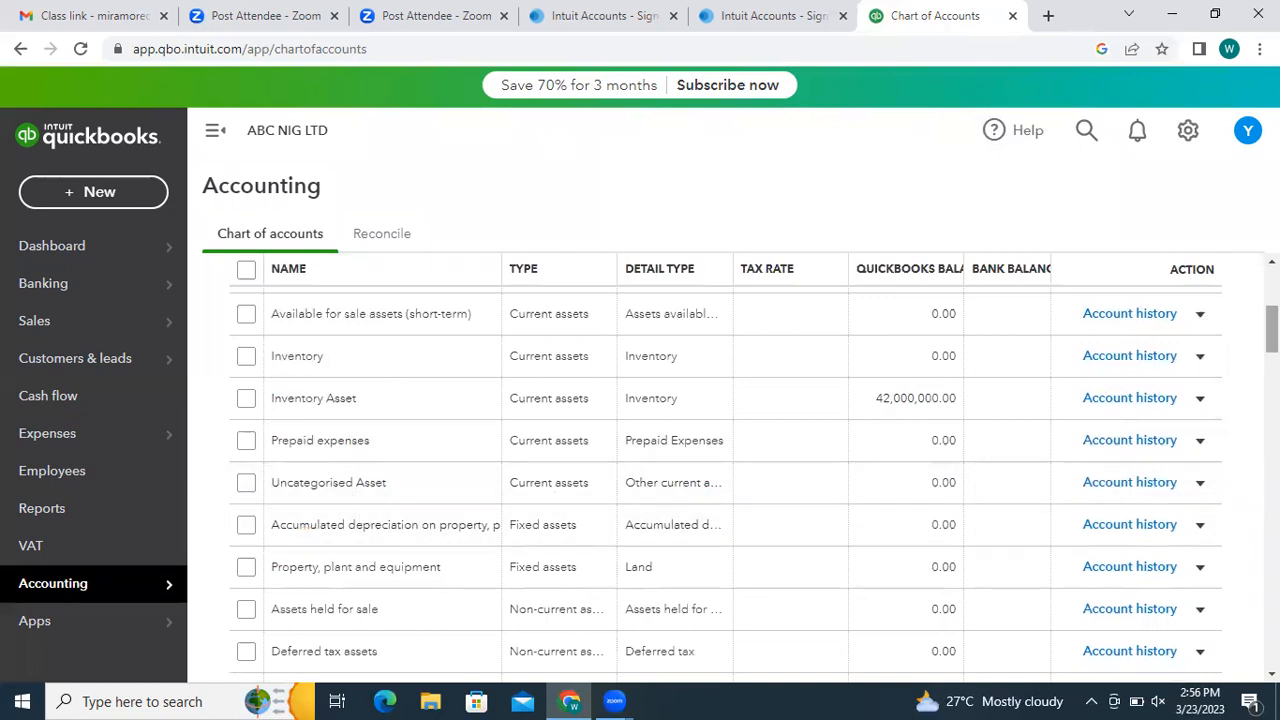
{"action": "scroll", "coordinate": [725, 480], "scroll_direction": "down", "scroll_amount": 2}
{"action": "scroll", "coordinate": [725, 480], "scroll_direction": "down", "scroll_amount": 4}
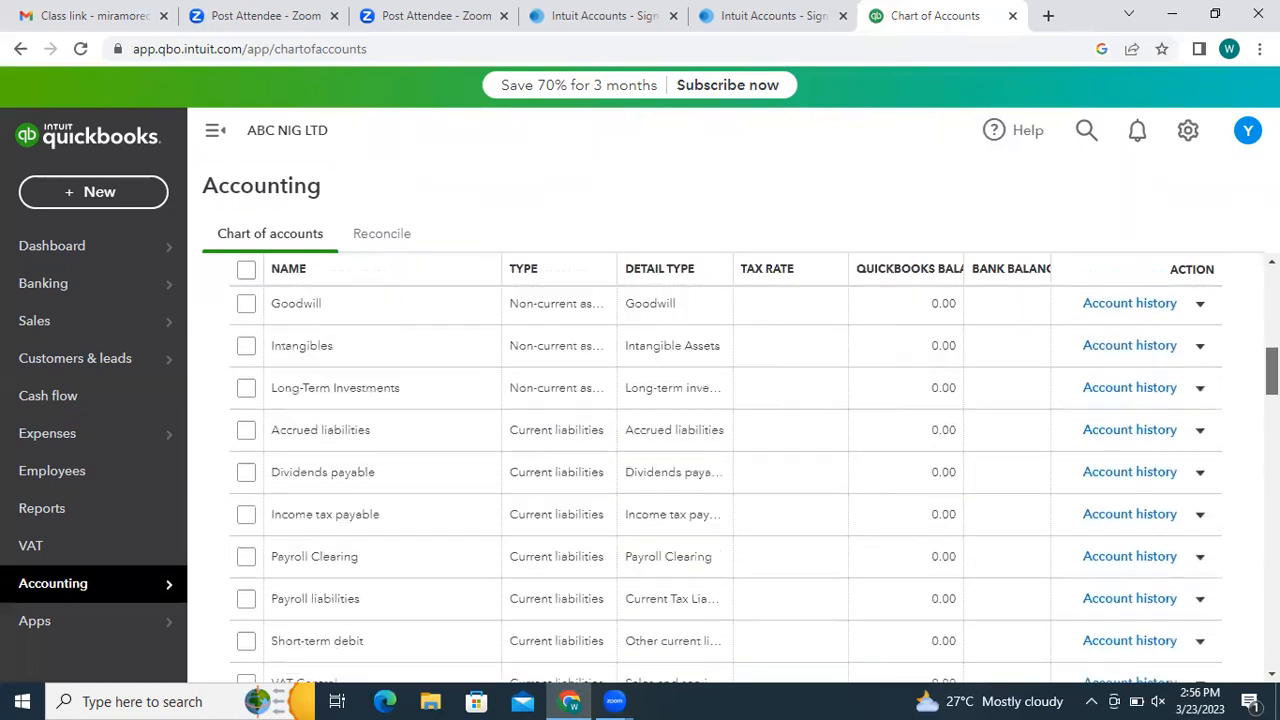
{"action": "scroll", "coordinate": [725, 480], "scroll_direction": "down", "scroll_amount": 2}
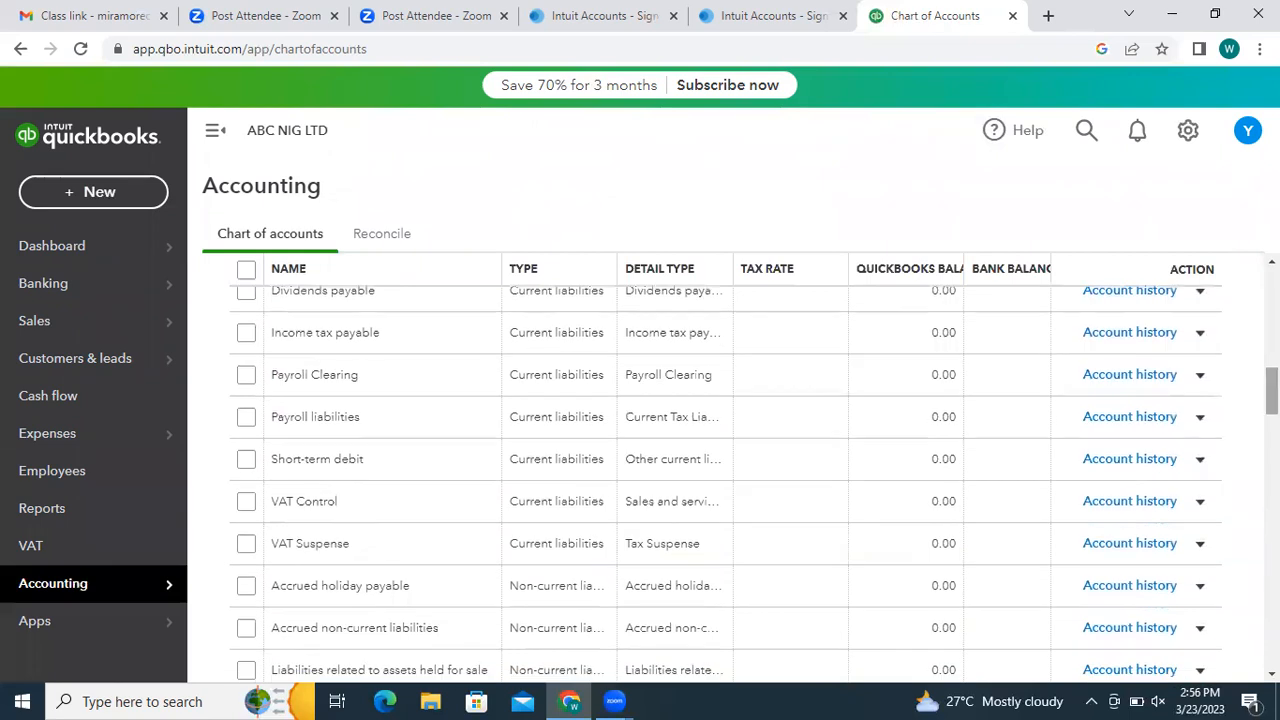
{"action": "scroll", "coordinate": [725, 480], "scroll_direction": "up", "scroll_amount": 9}
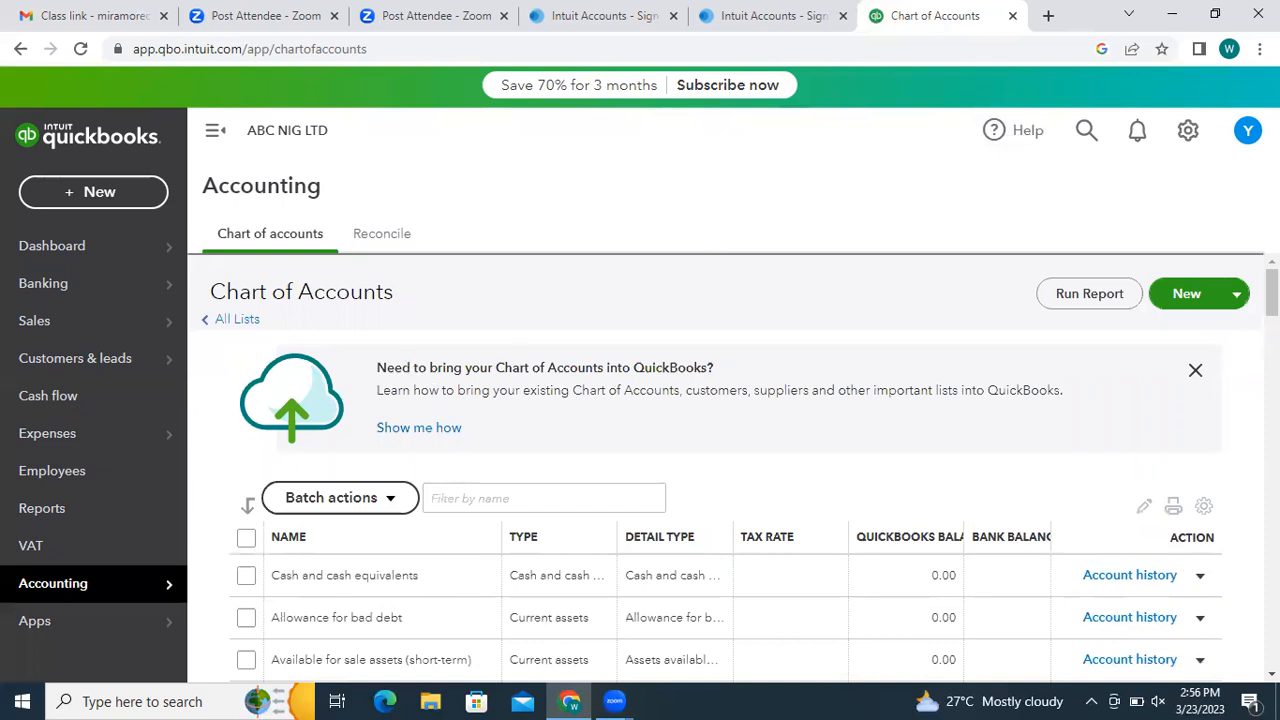
{"action": "left_click", "coordinate": [1209, 296]}
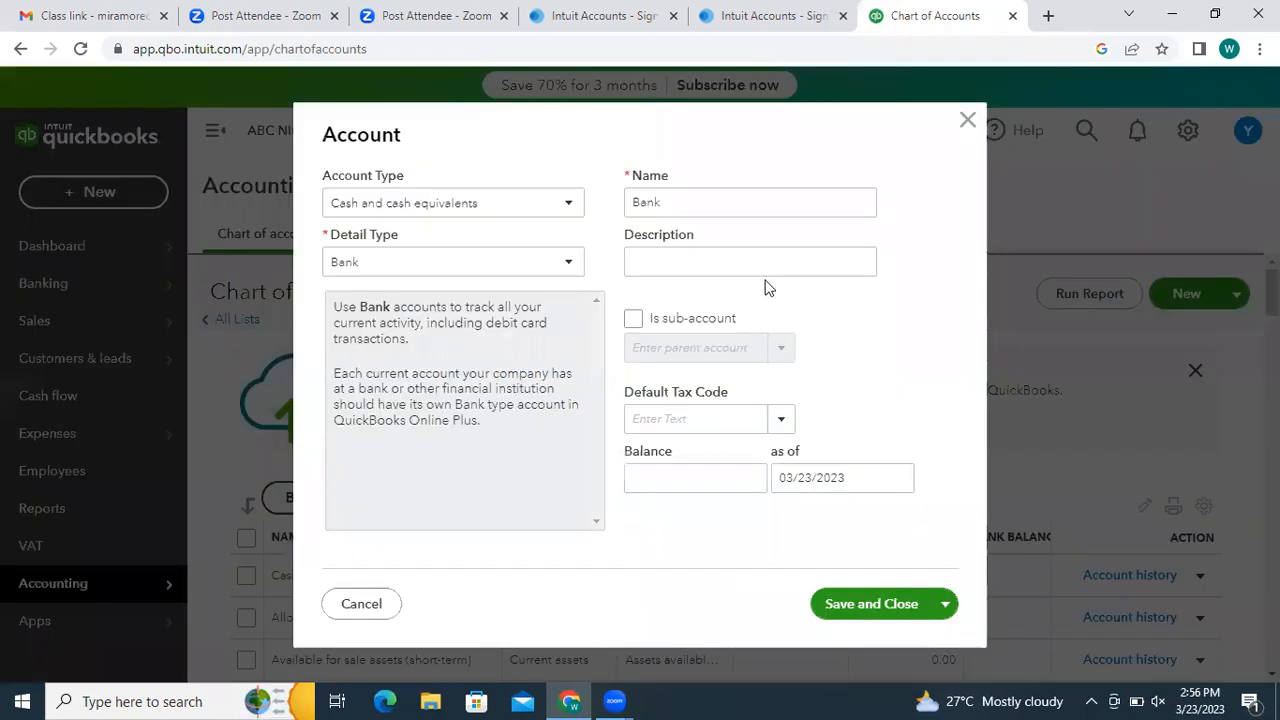
{"action": "left_click_drag", "start_coordinate": [585, 126], "coordinate": [849, 238]}
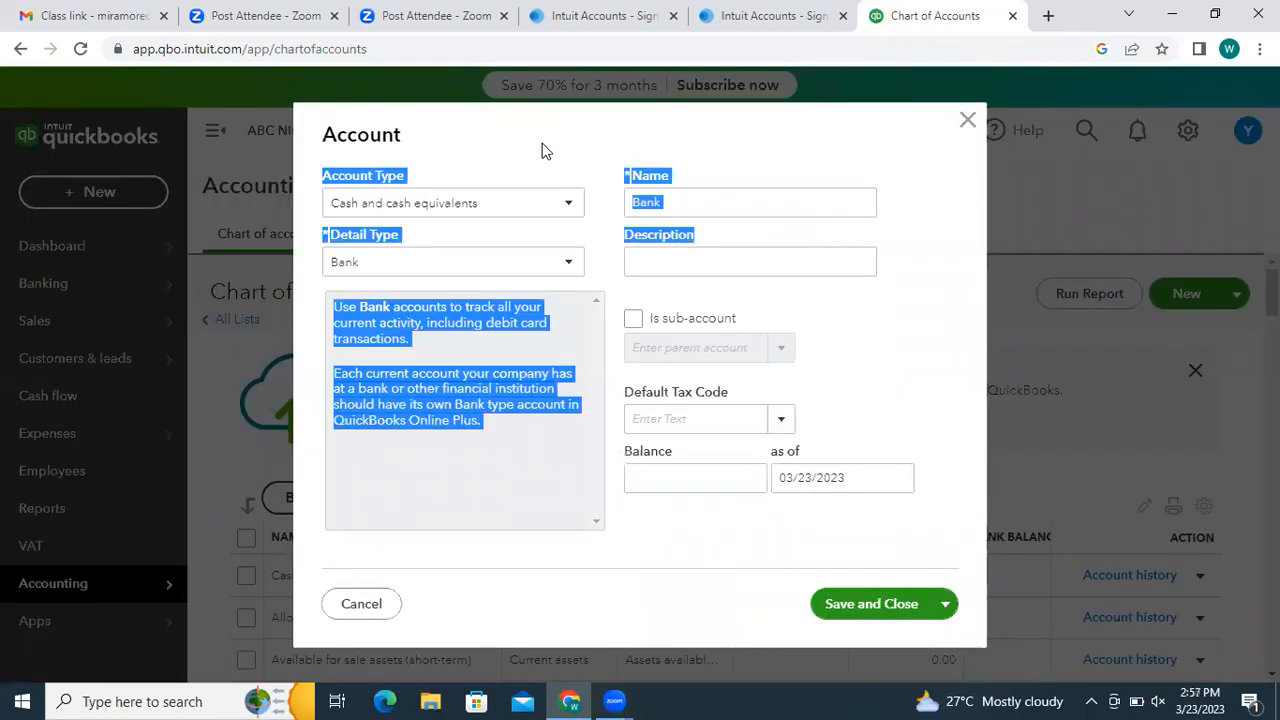
{"action": "left_click", "coordinate": [475, 118]}
{"action": "left_click_drag", "start_coordinate": [471, 112], "coordinate": [232, 279]}
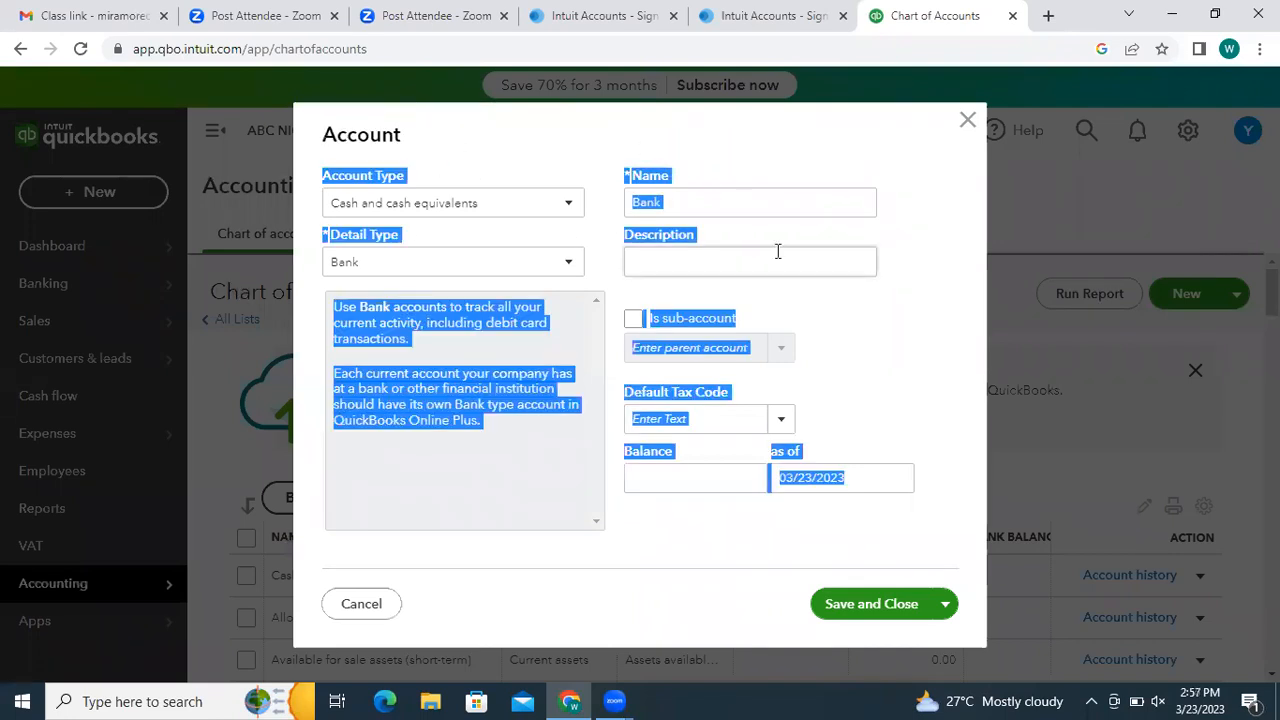
{"action": "left_click", "coordinate": [918, 291]}
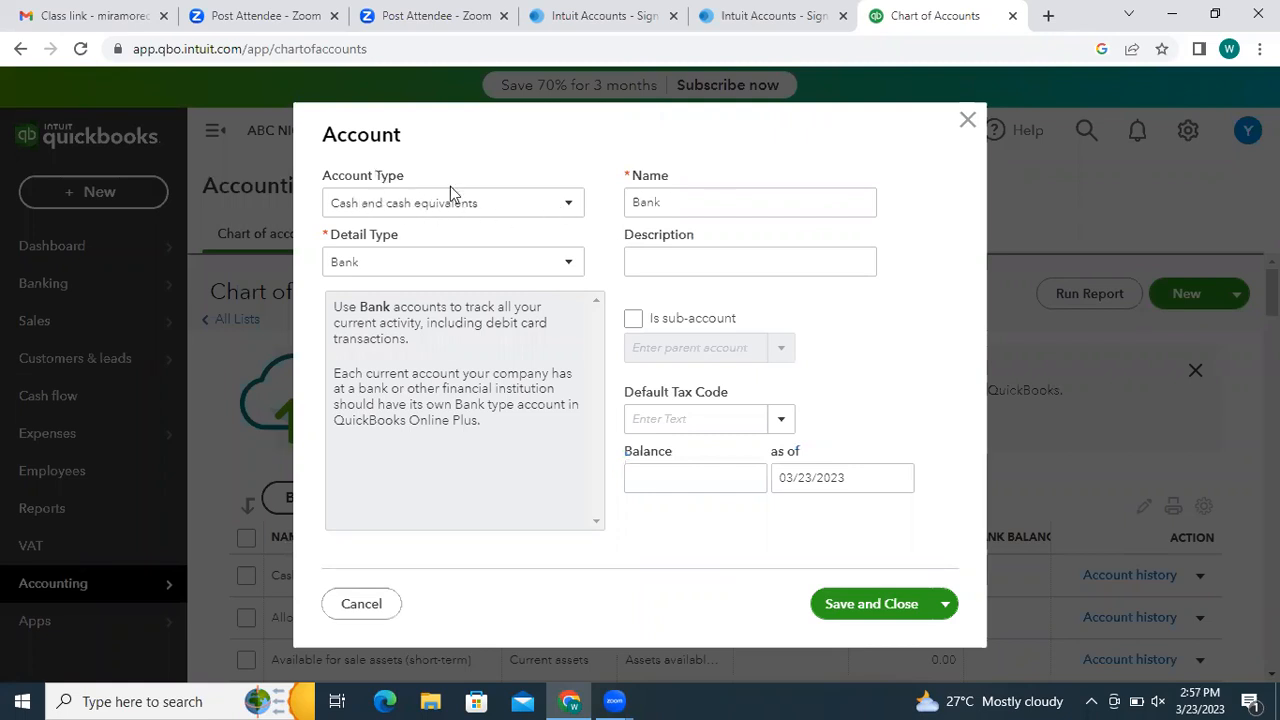
{"action": "left_click", "coordinate": [566, 205]}
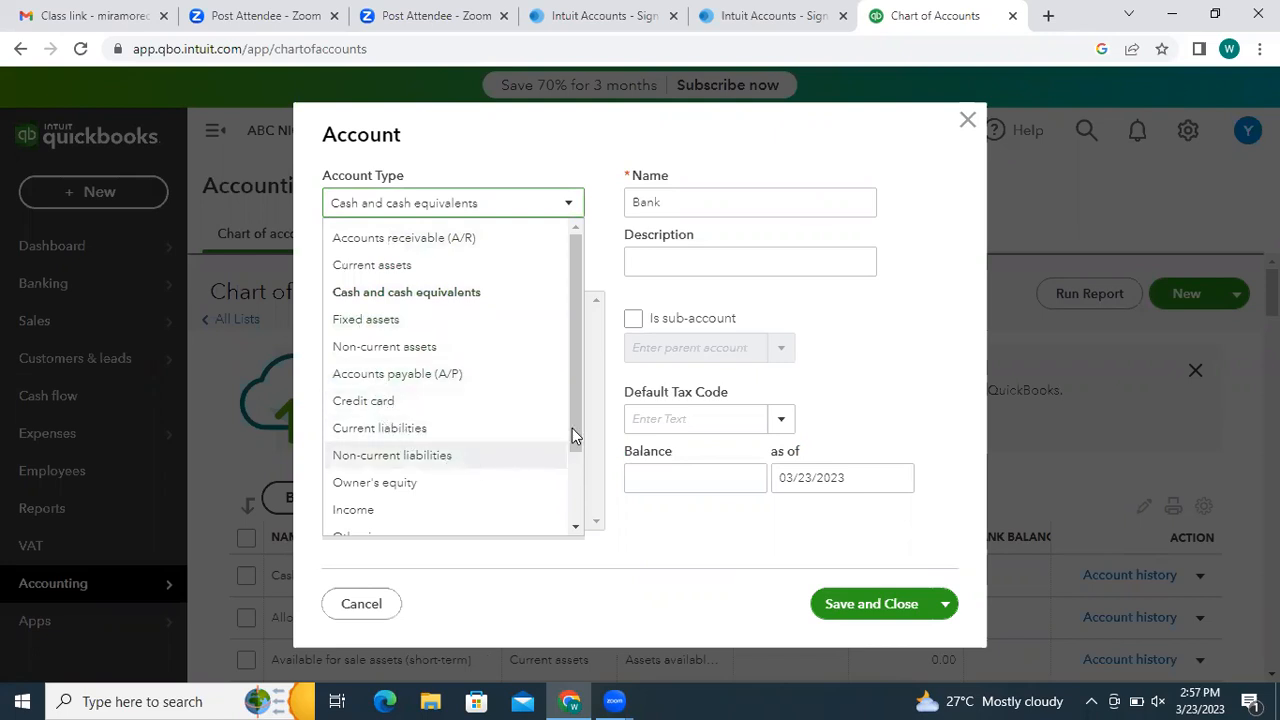
{"action": "scroll", "coordinate": [589, 491], "scroll_direction": "down", "scroll_amount": 2}
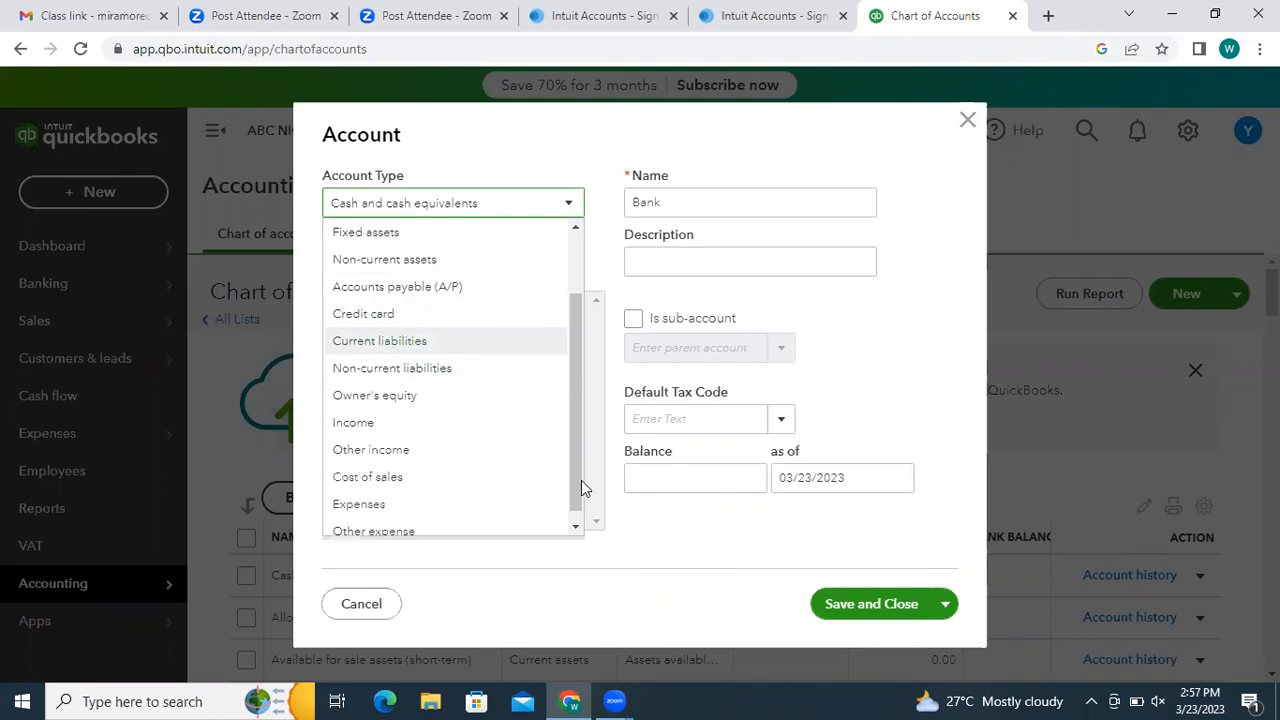
{"action": "scroll", "coordinate": [570, 473], "scroll_direction": "down", "scroll_amount": 1}
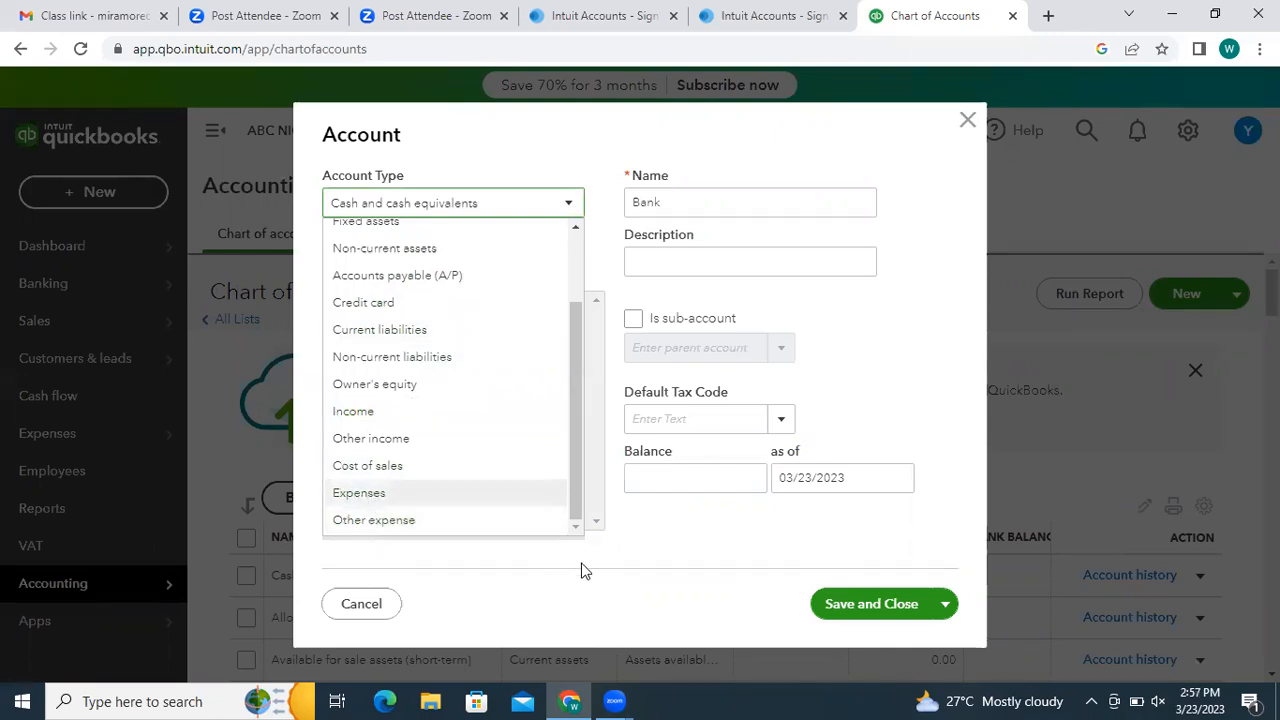
{"action": "left_click", "coordinate": [642, 540]}
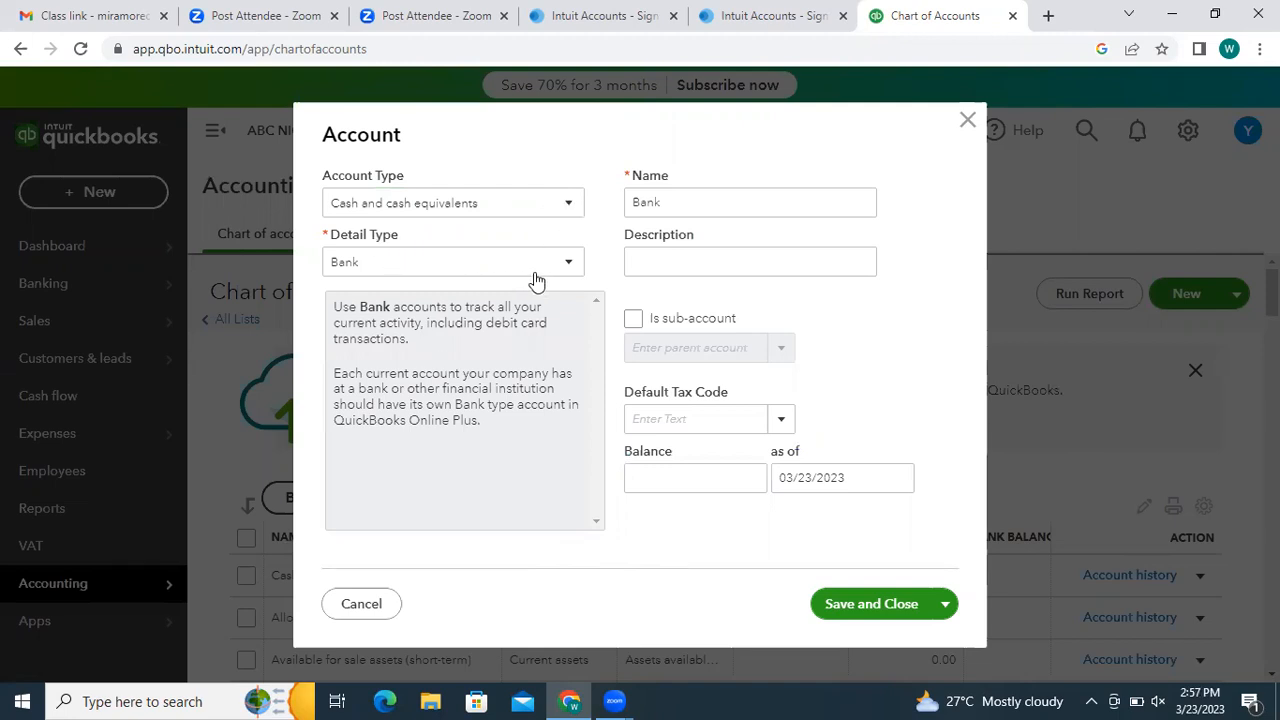
{"action": "left_click", "coordinate": [566, 262]}
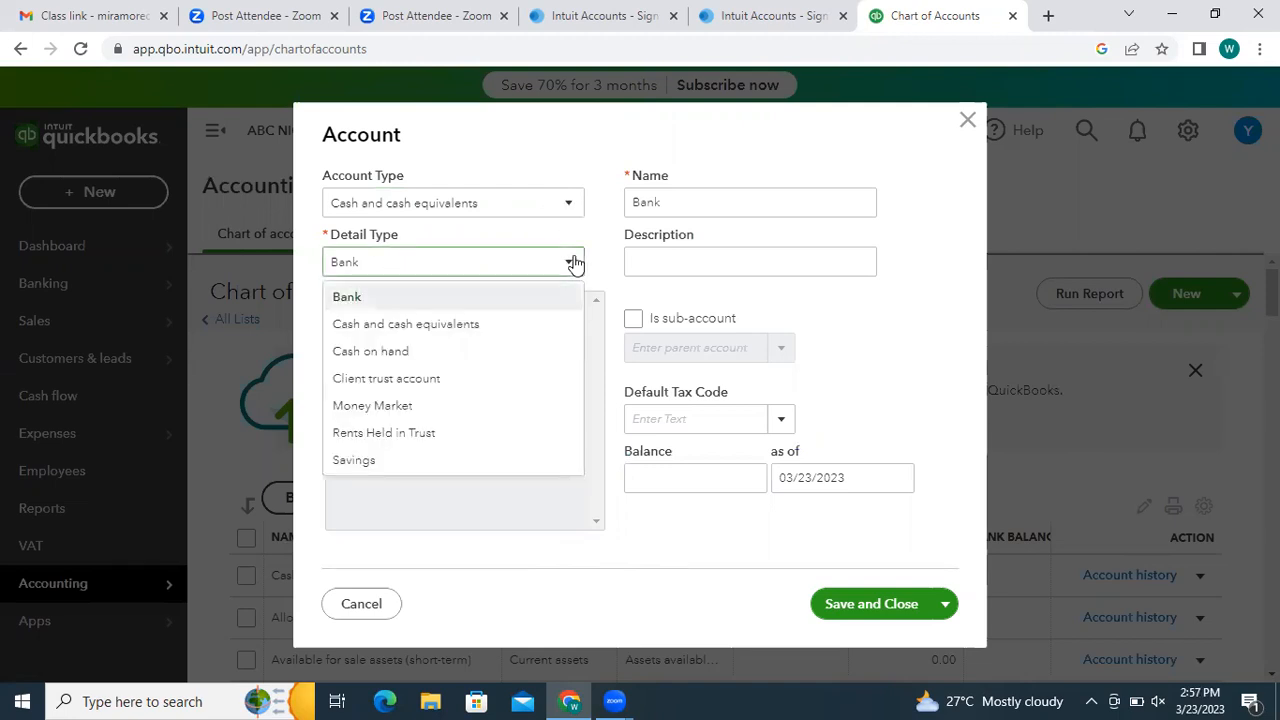
{"action": "left_click", "coordinate": [489, 297]}
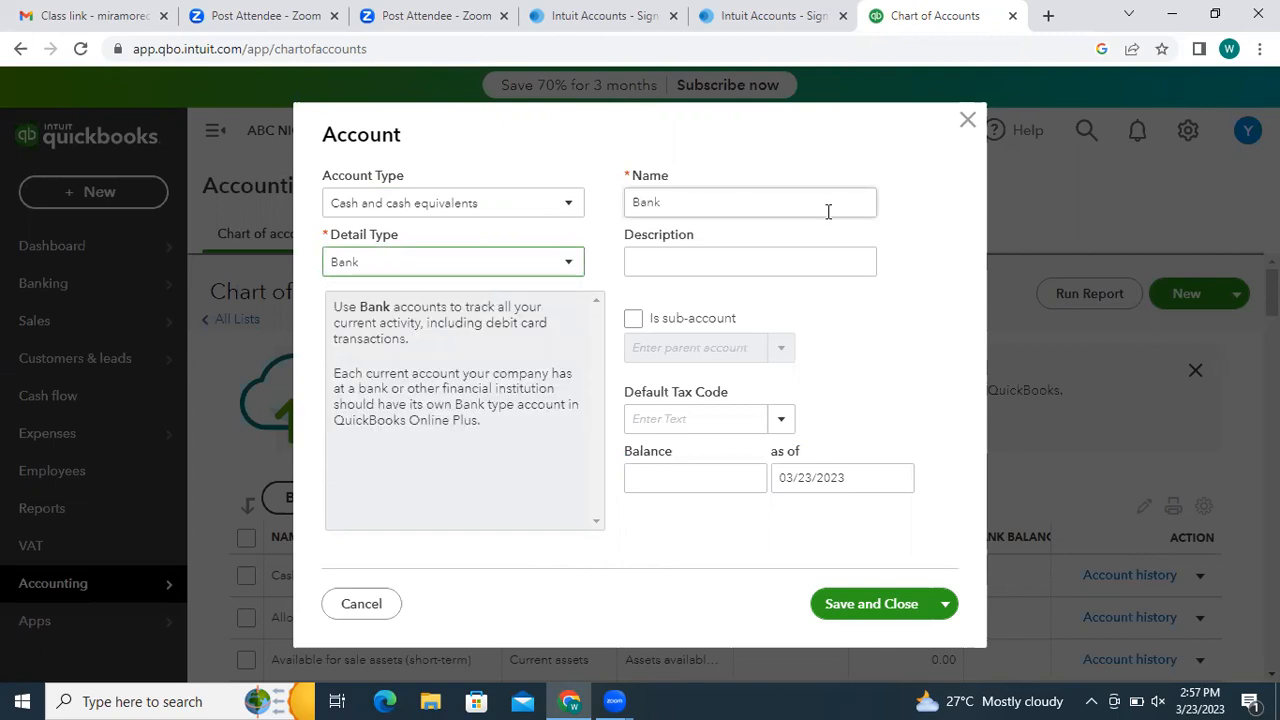
{"action": "left_click", "coordinate": [724, 261]}
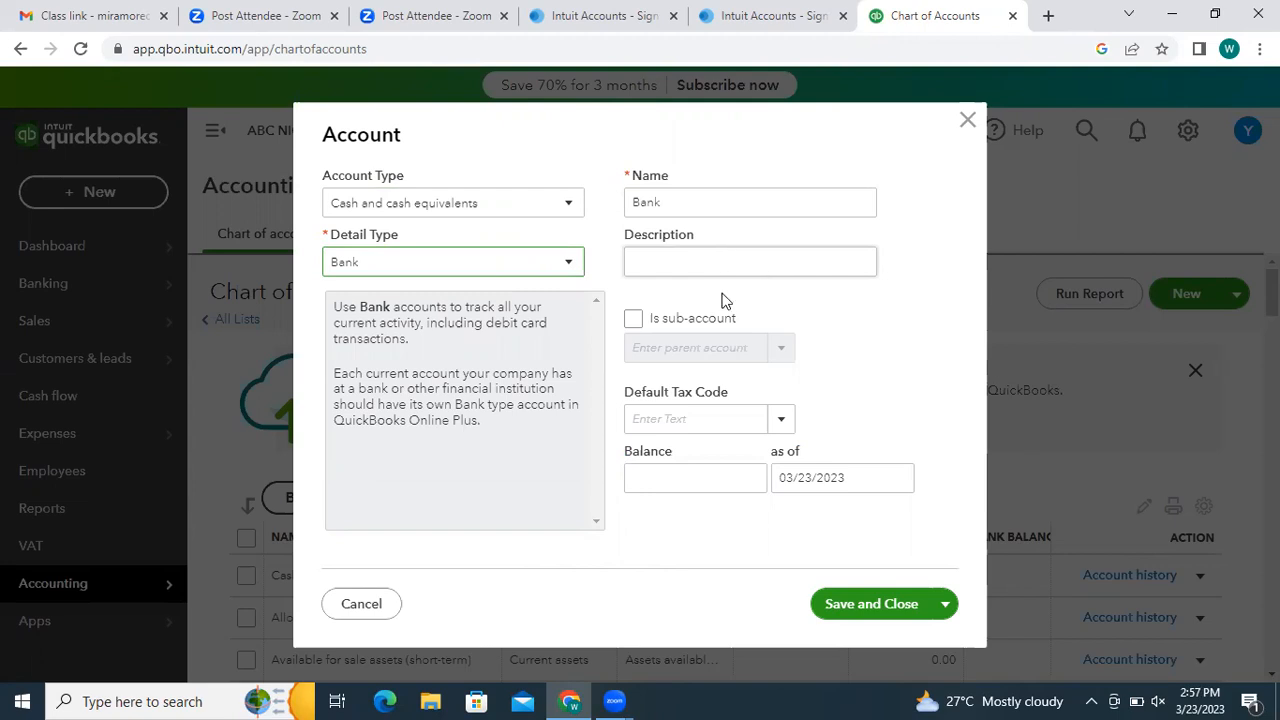
- Tick Is sub-account, set Account Type to Expenses, and browse the expense detail types
{"action": "left_click", "coordinate": [635, 321]}
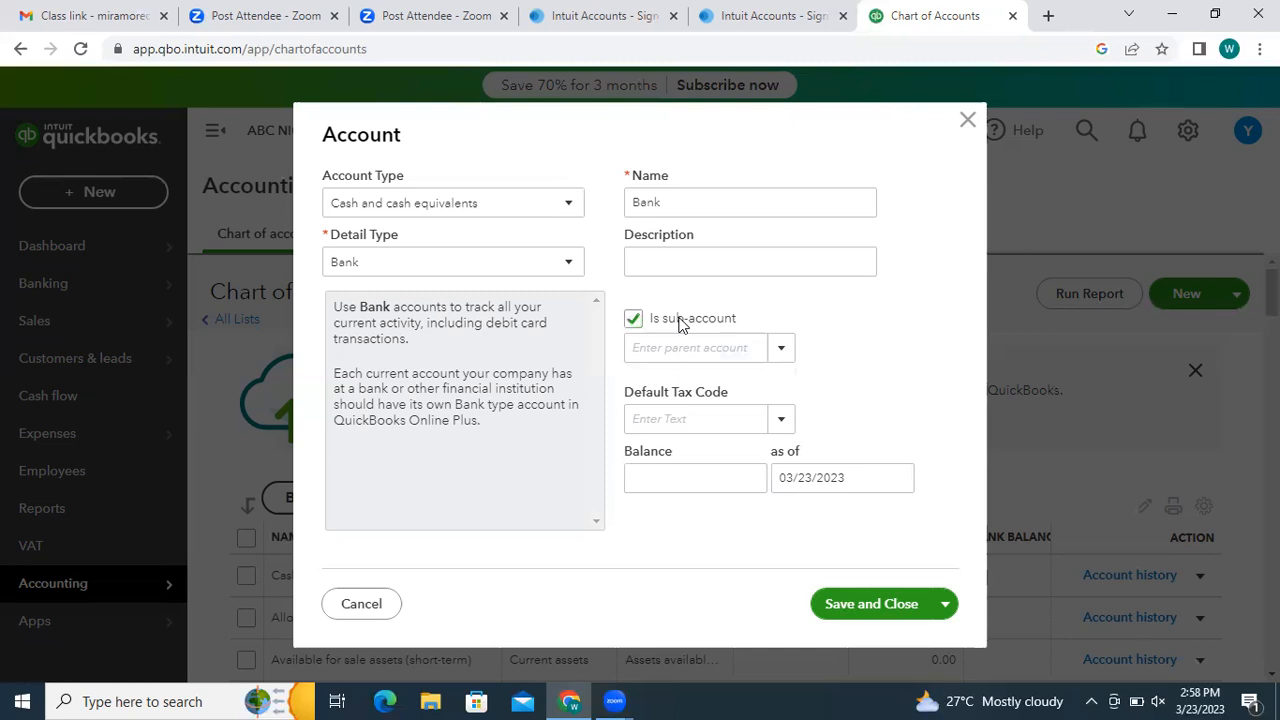
{"action": "left_click", "coordinate": [566, 207]}
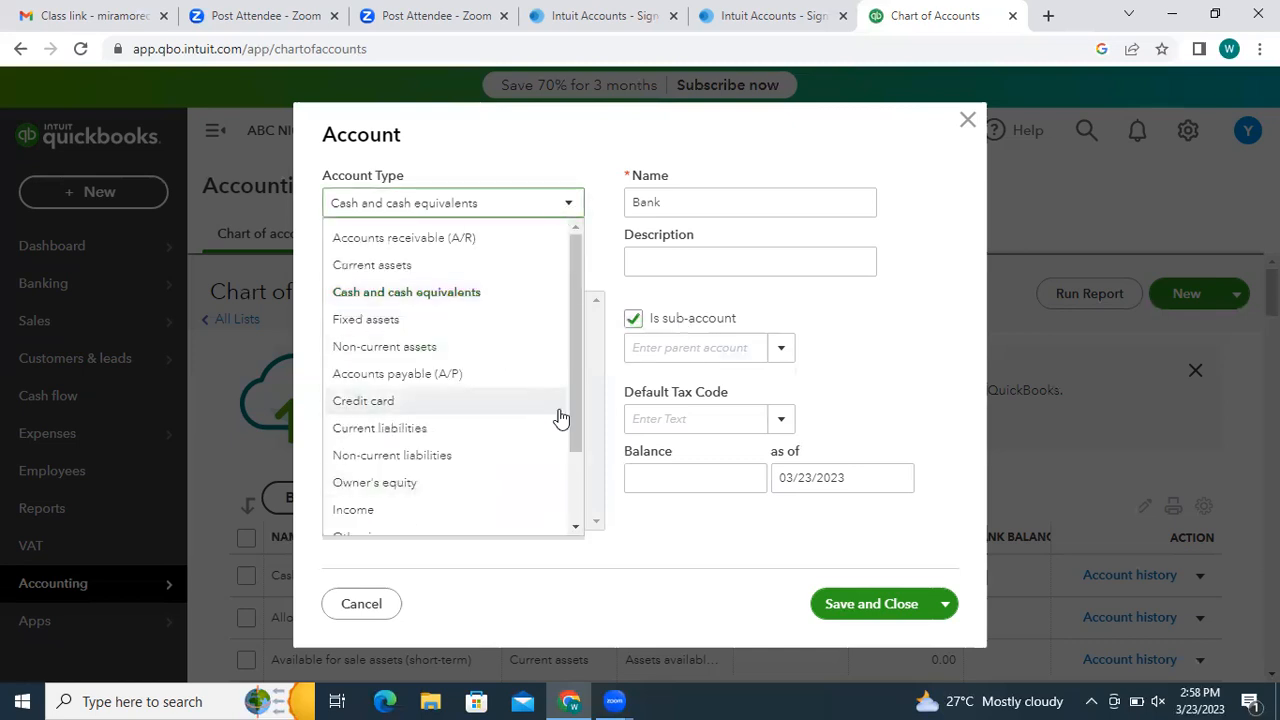
{"action": "left_click_drag", "start_coordinate": [572, 420], "coordinate": [586, 528]}
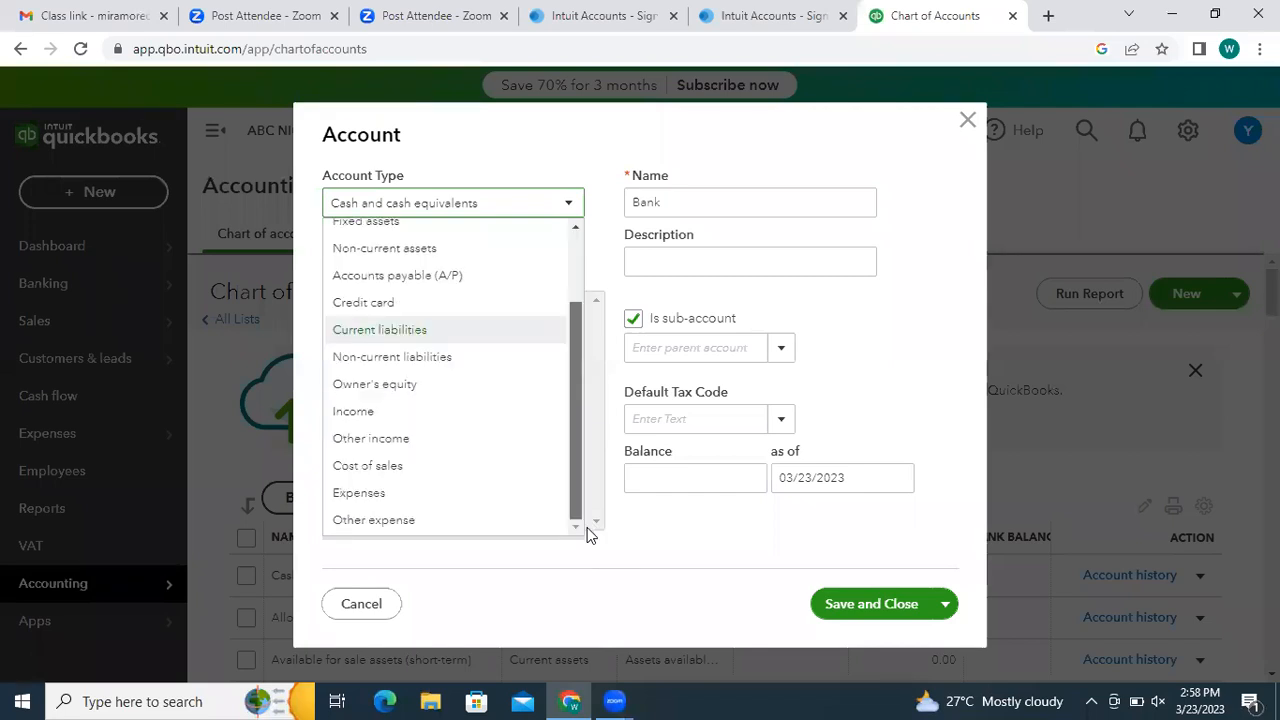
{"action": "left_click", "coordinate": [388, 496]}
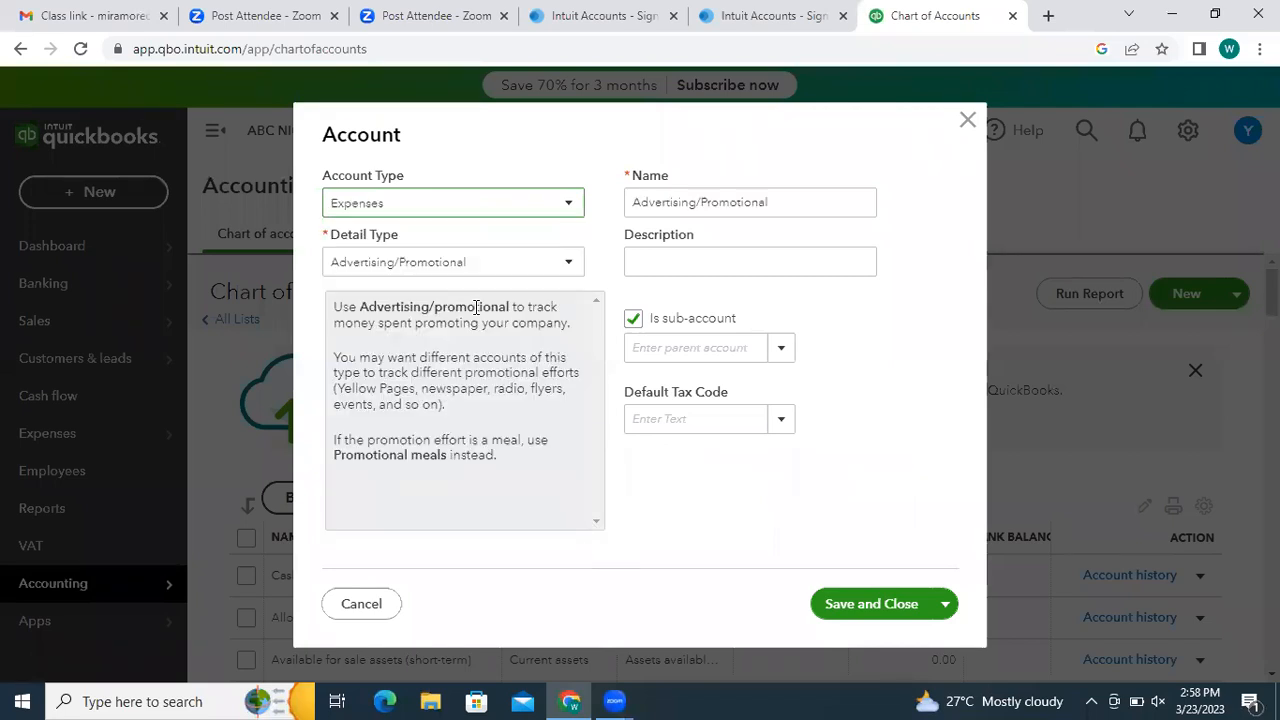
{"action": "left_click", "coordinate": [569, 262]}
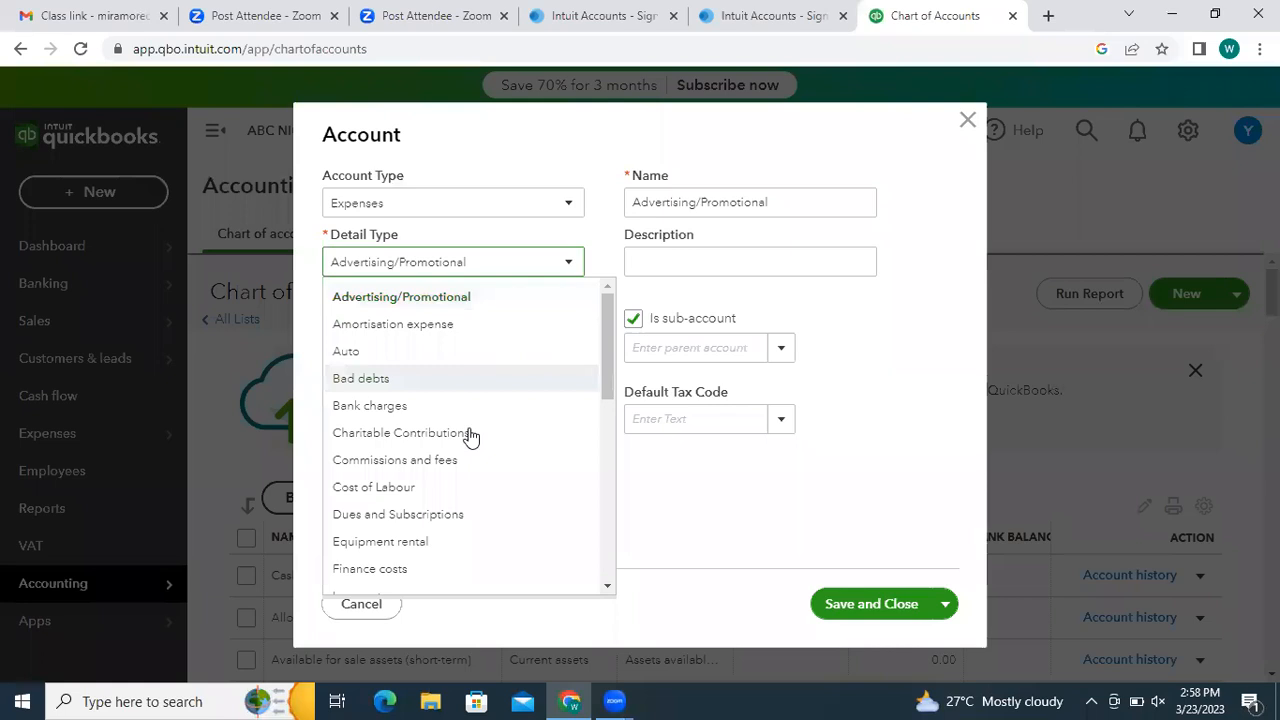
{"action": "left_click_drag", "start_coordinate": [607, 343], "coordinate": [613, 486]}
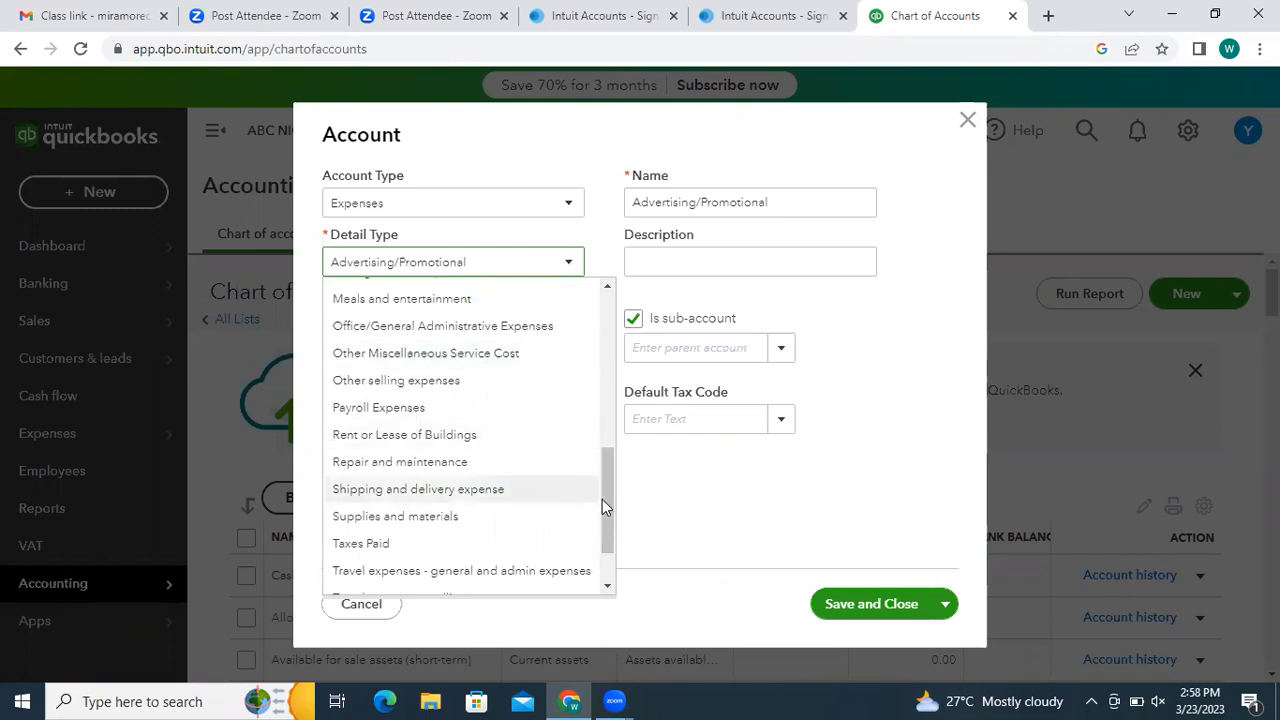
{"action": "left_click_drag", "start_coordinate": [604, 501], "coordinate": [604, 548]}
{"action": "left_click_drag", "start_coordinate": [617, 349], "coordinate": [634, 455]}
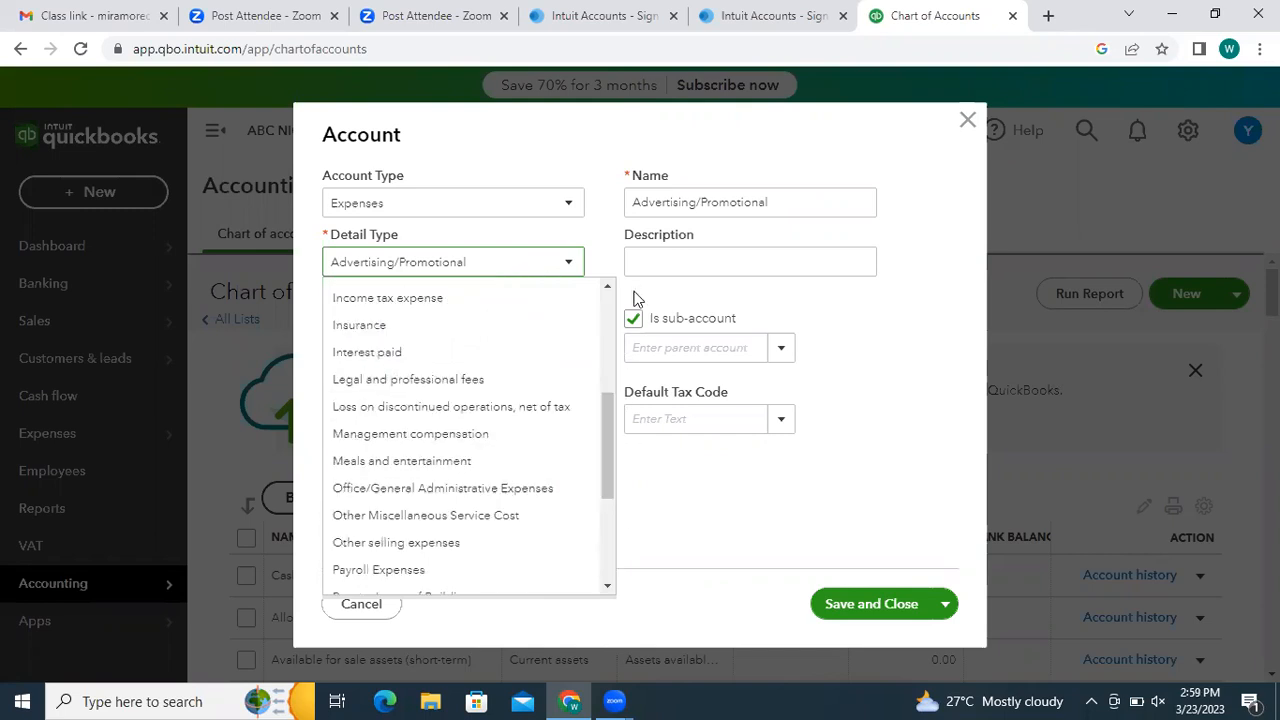
{"action": "left_click", "coordinate": [570, 207]}
{"action": "left_click", "coordinate": [415, 278]}
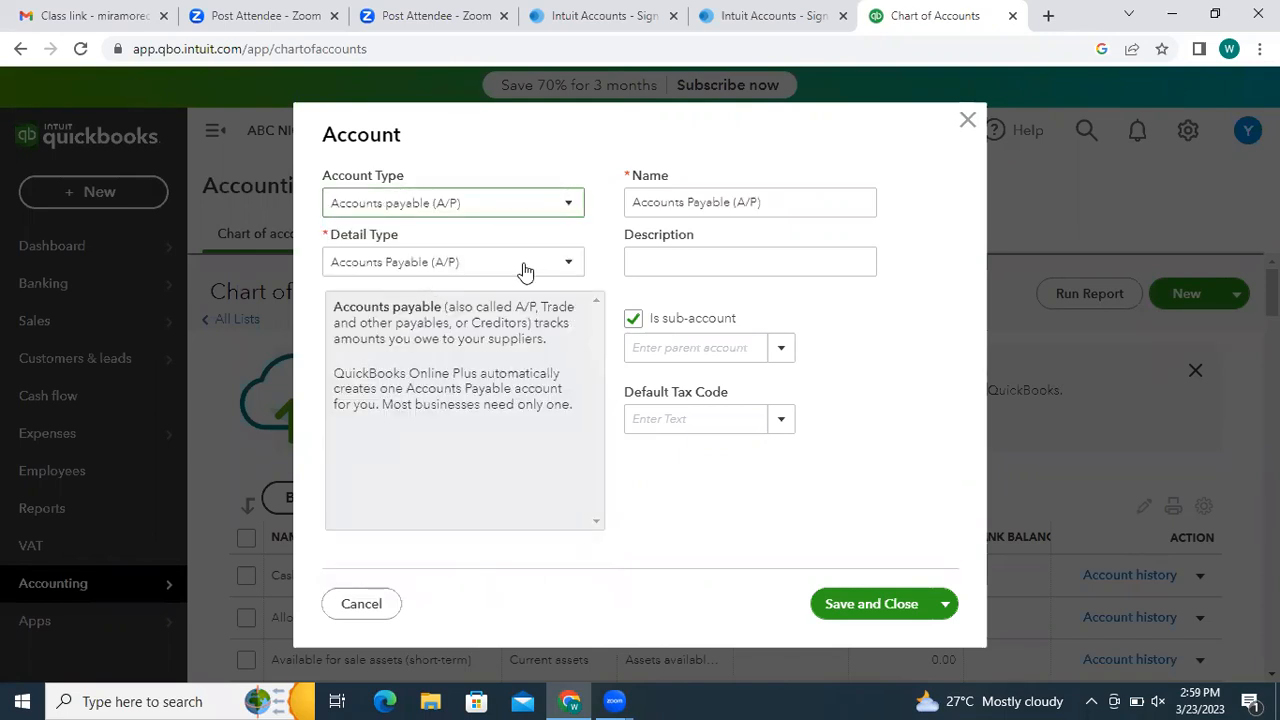
{"action": "left_click", "coordinate": [566, 272]}
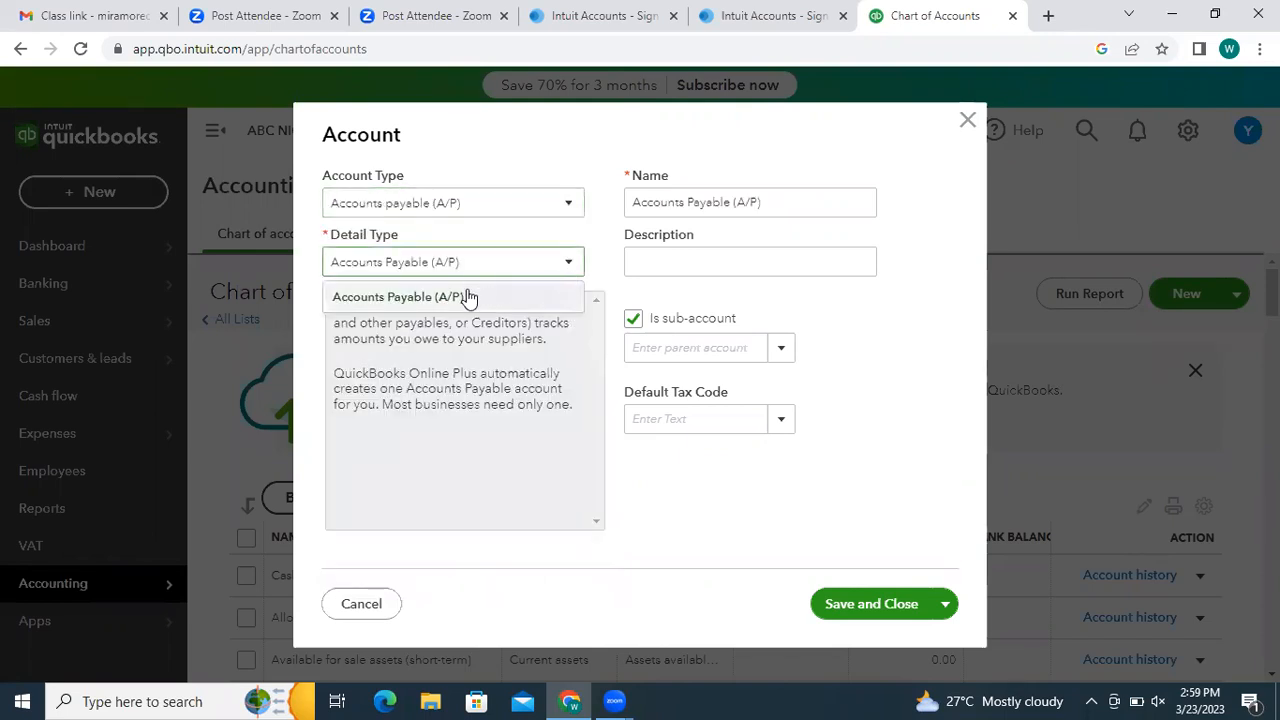
{"action": "left_click", "coordinate": [566, 206]}
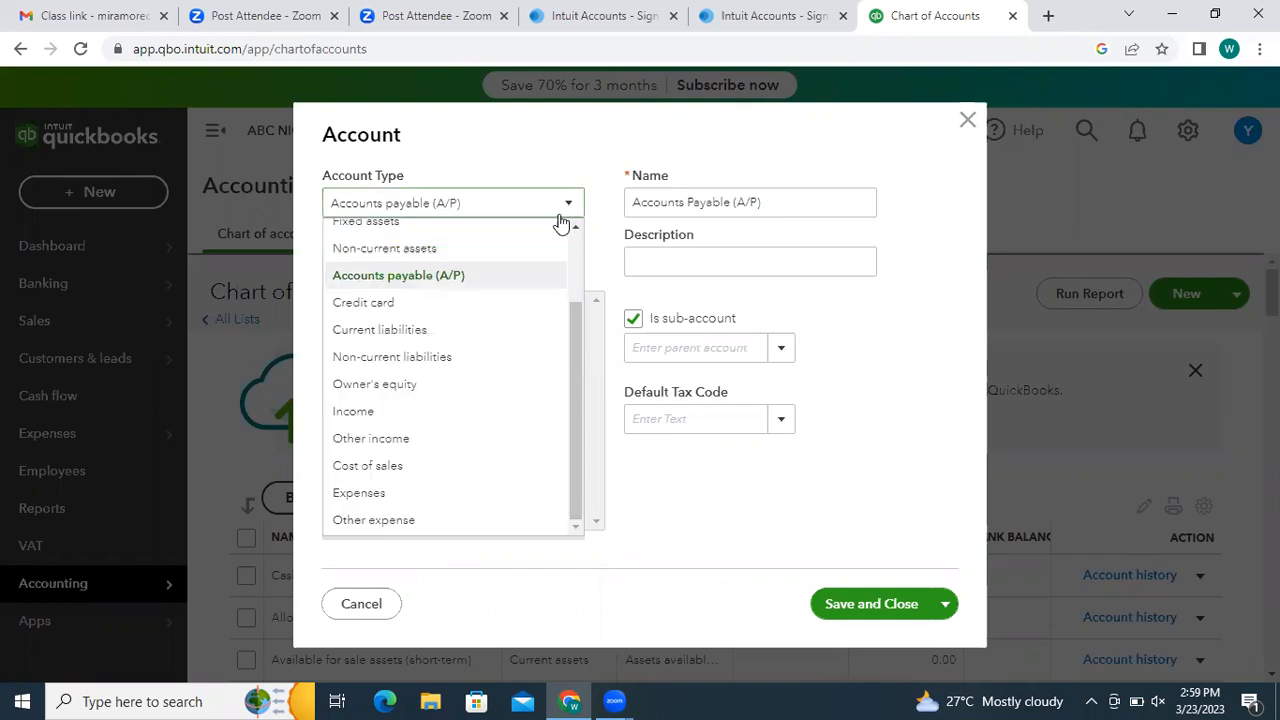
{"action": "left_click", "coordinate": [386, 418]}
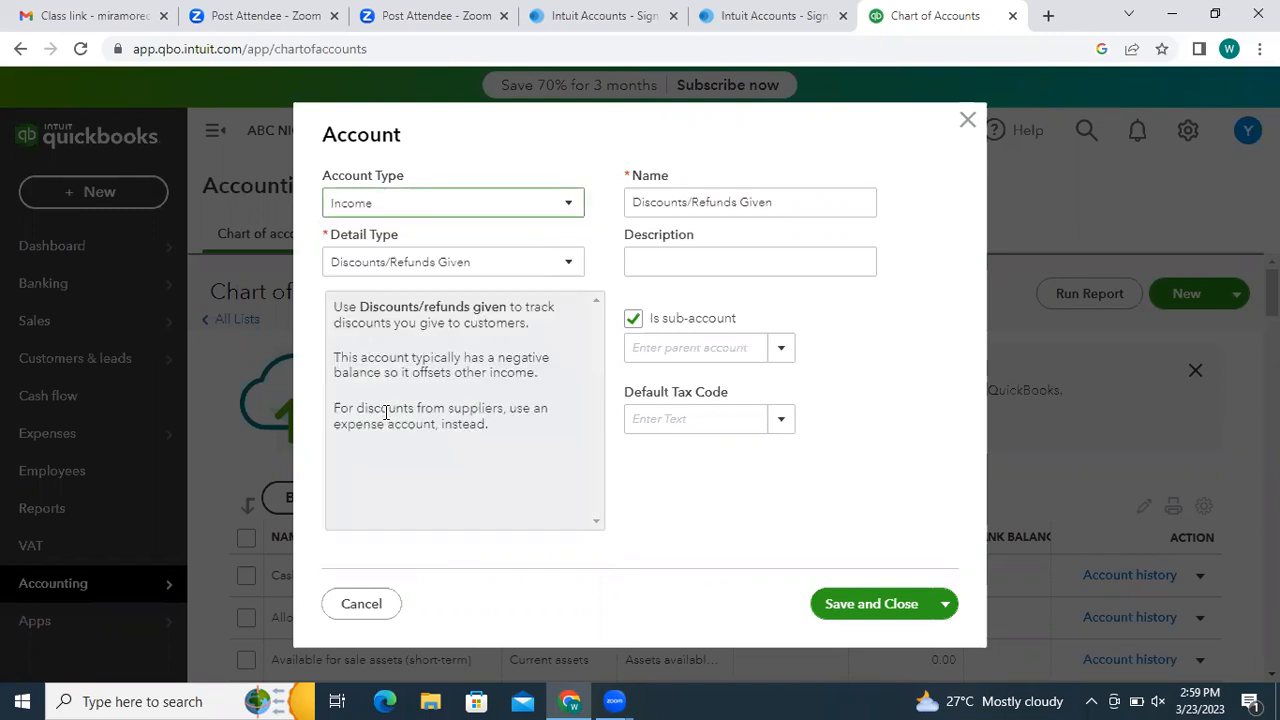
{"action": "left_click", "coordinate": [548, 274]}
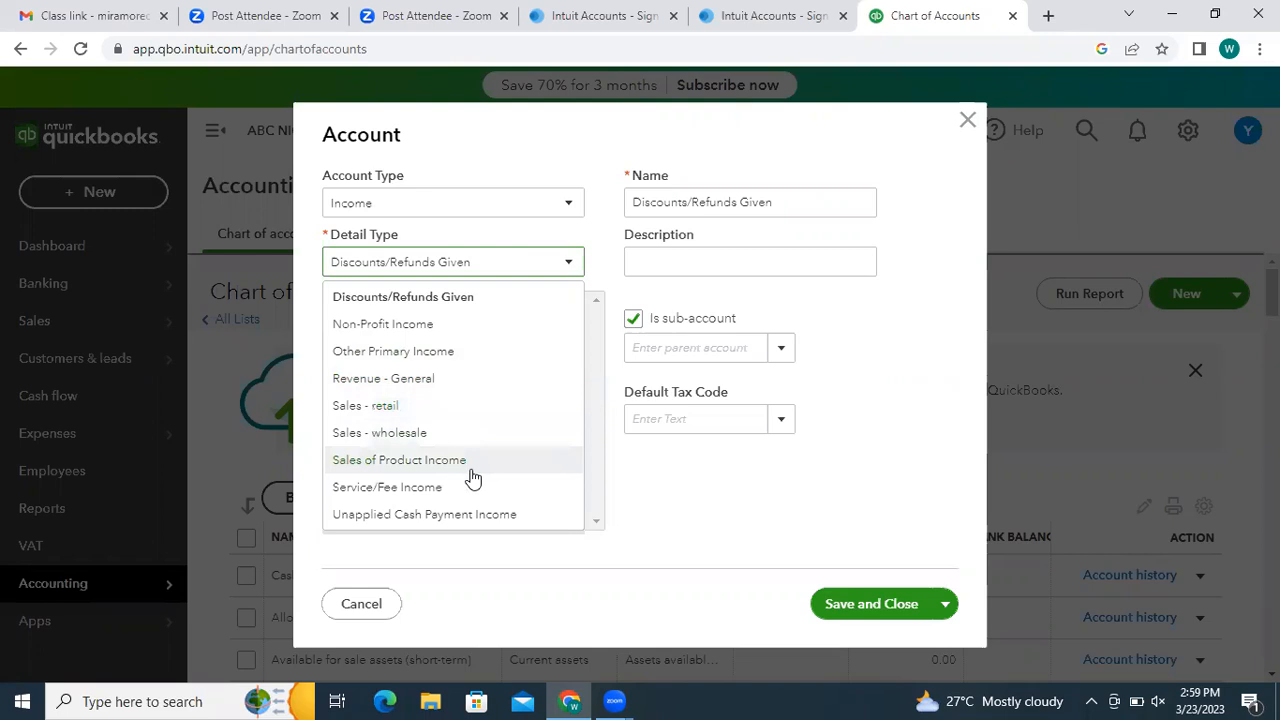
{"action": "left_click", "coordinate": [646, 507]}
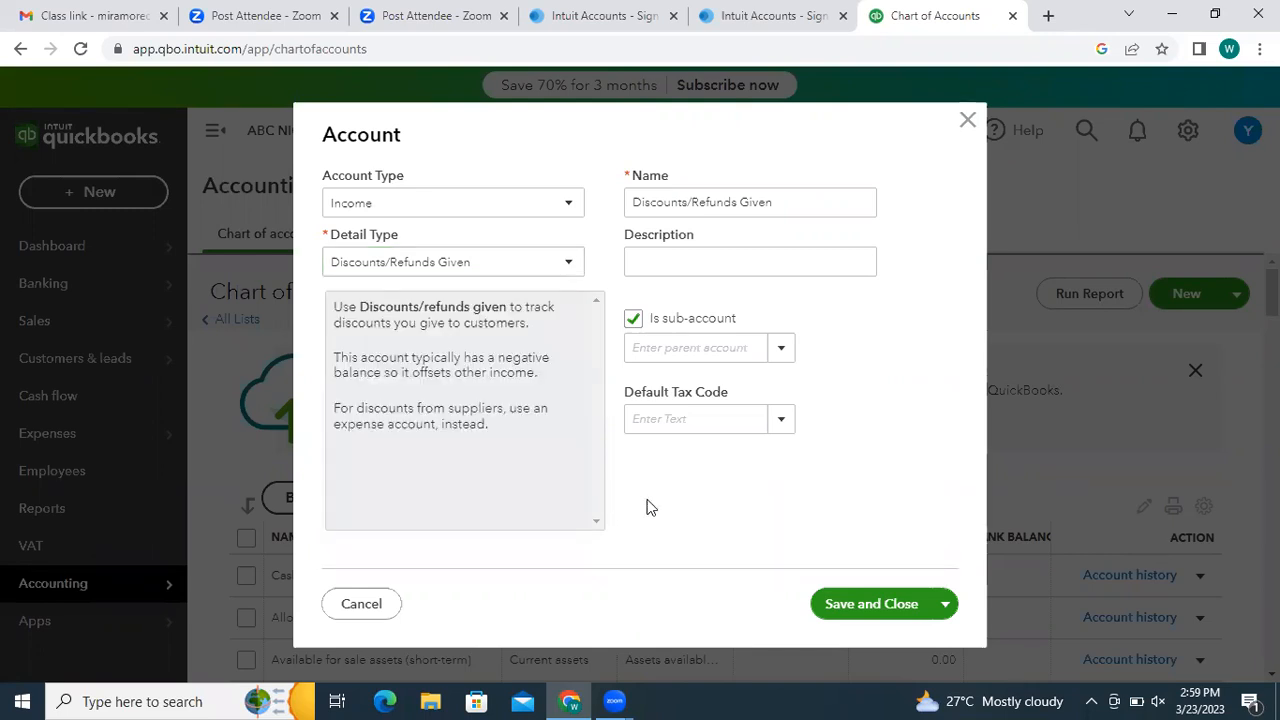
{"action": "left_click", "coordinate": [572, 264]}
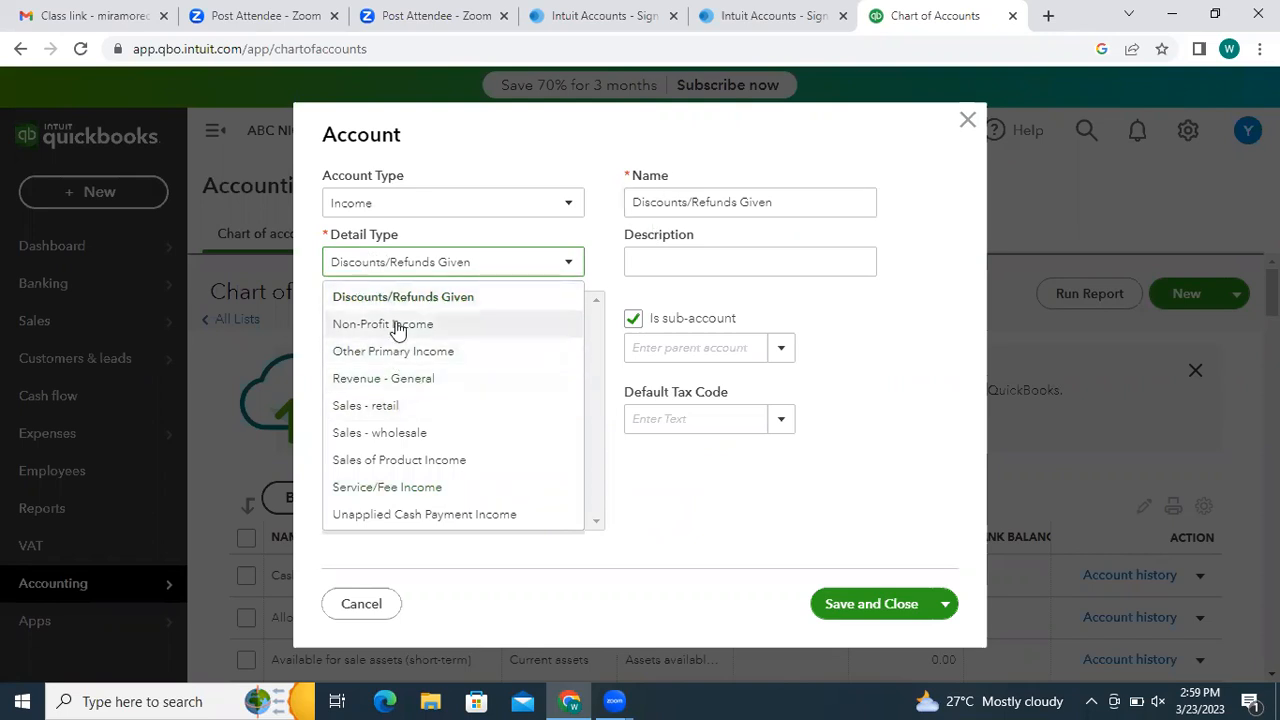
{"action": "left_click", "coordinate": [382, 385]}
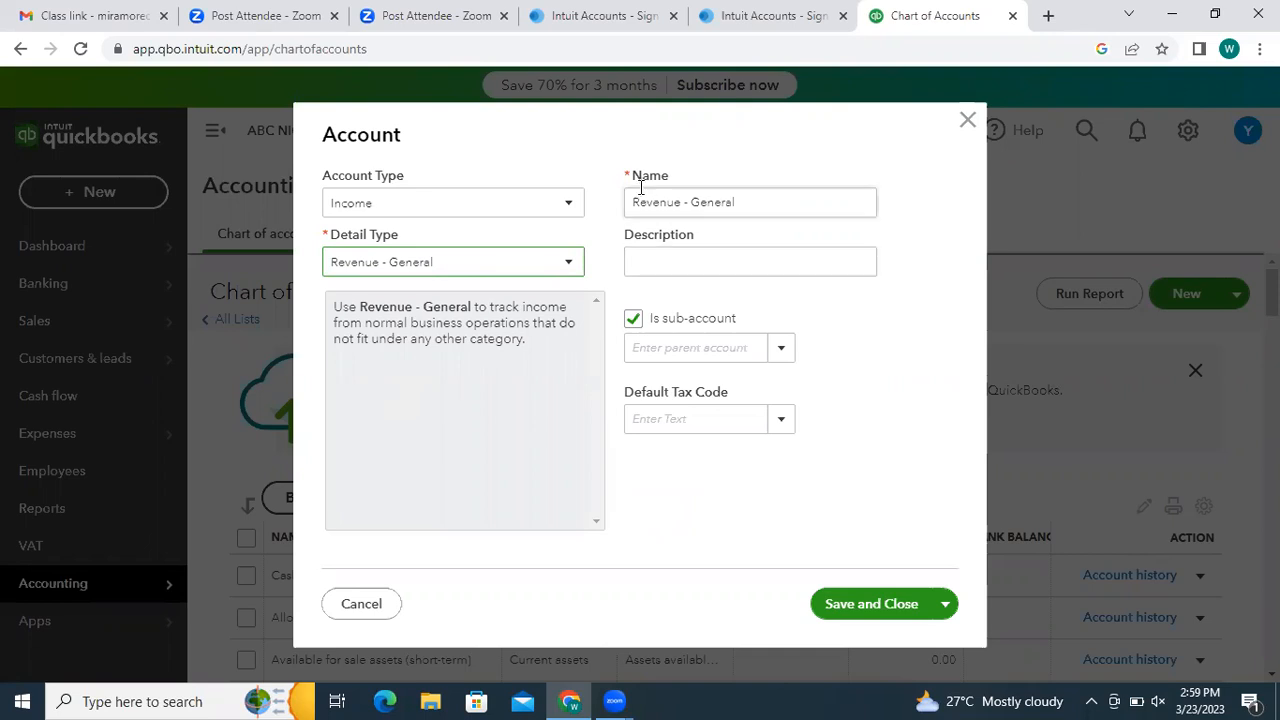
{"action": "left_click", "coordinate": [567, 205]}
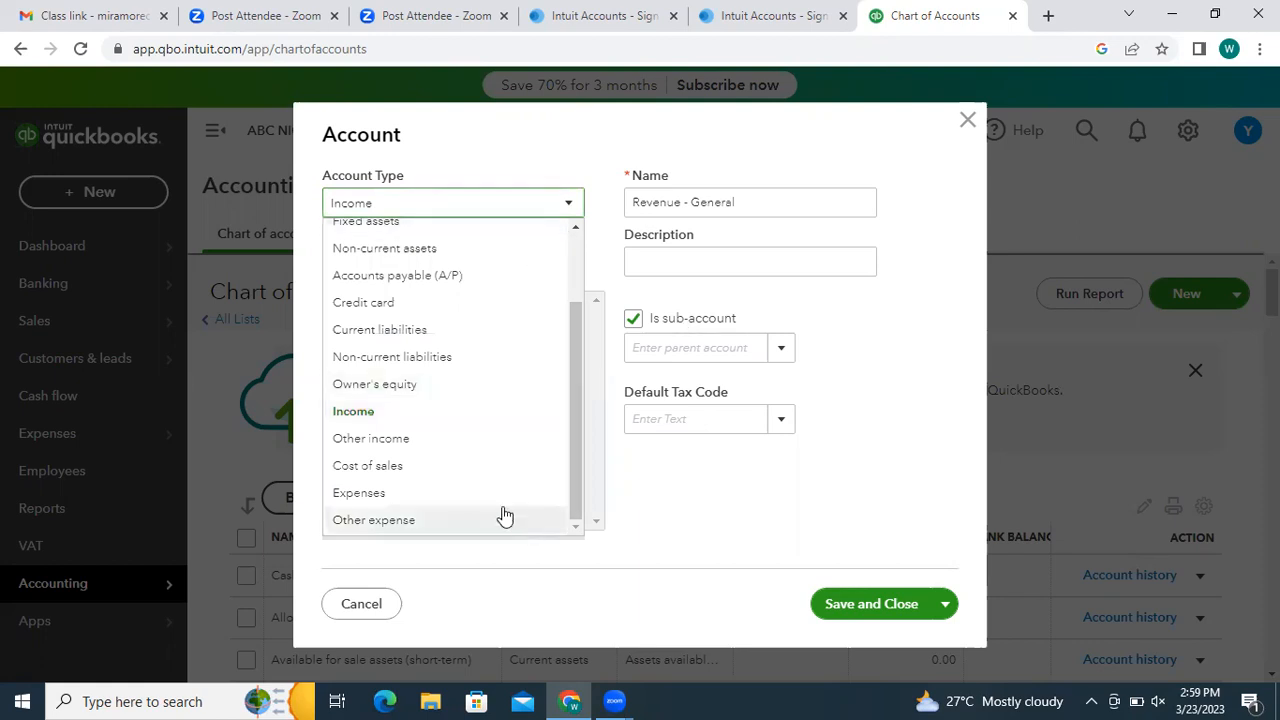
{"action": "left_click", "coordinate": [475, 492]}
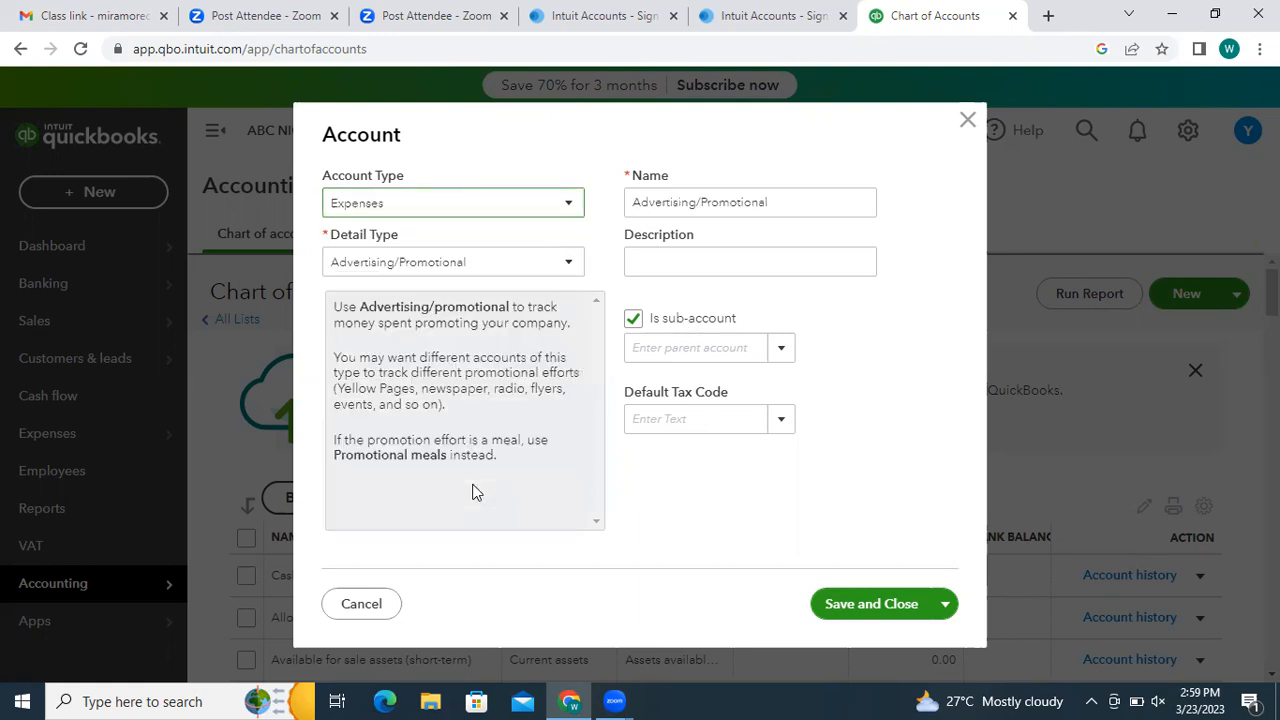
- Set Detail Type to Repair and maintenance and fill in the description General
{"action": "left_click", "coordinate": [560, 273]}
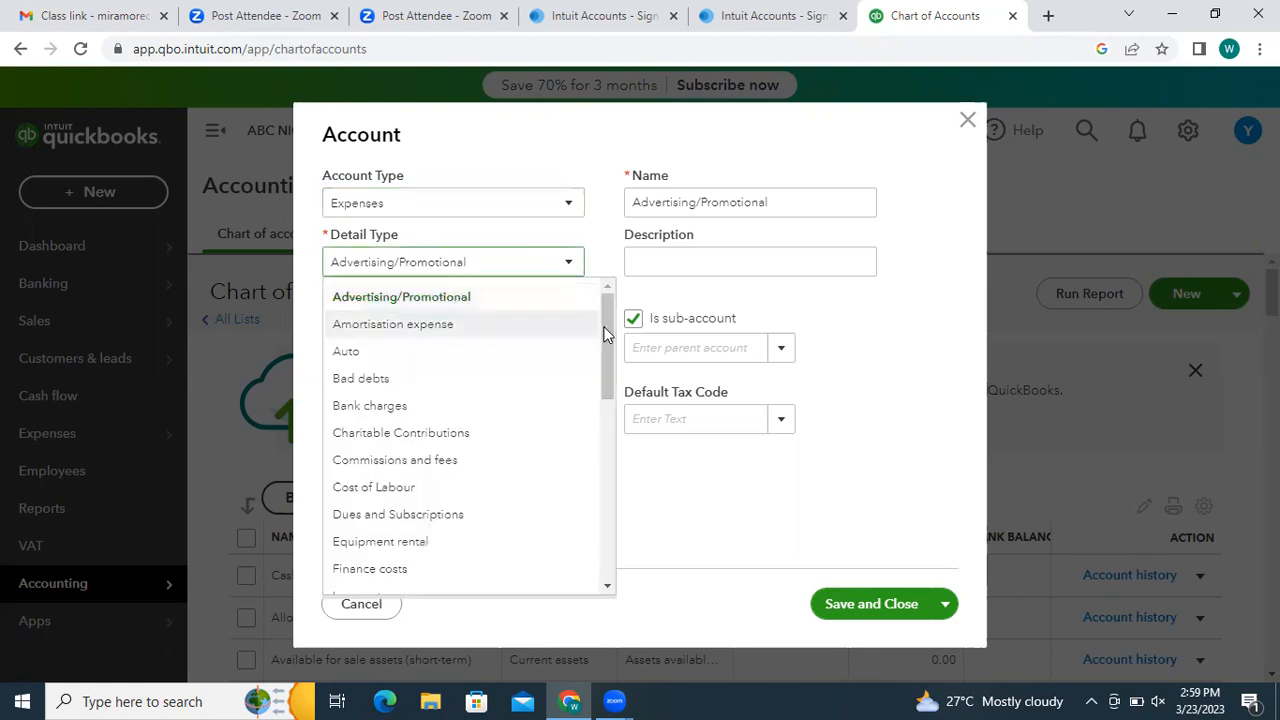
{"action": "left_click_drag", "start_coordinate": [605, 365], "coordinate": [611, 409]}
{"action": "scroll", "coordinate": [611, 409], "scroll_direction": "down", "scroll_amount": 1}
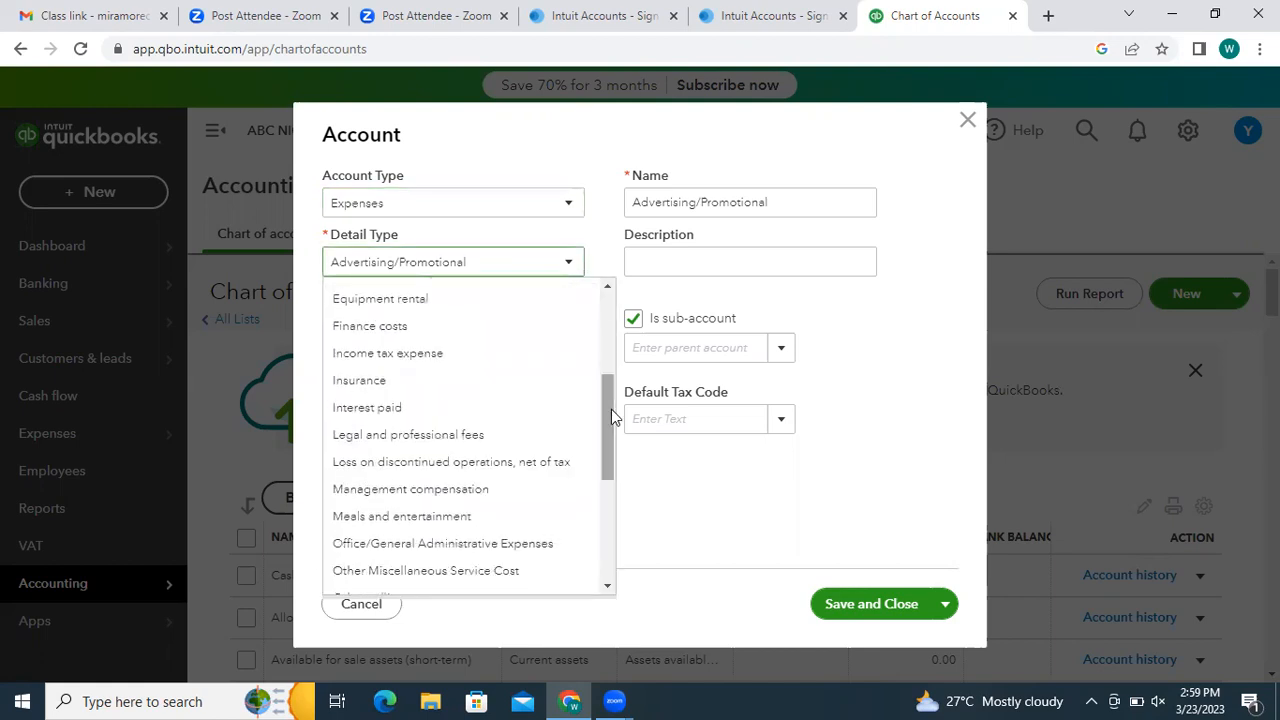
{"action": "scroll", "coordinate": [611, 454], "scroll_direction": "down", "scroll_amount": 3}
{"action": "scroll", "coordinate": [613, 467], "scroll_direction": "down", "scroll_amount": 1}
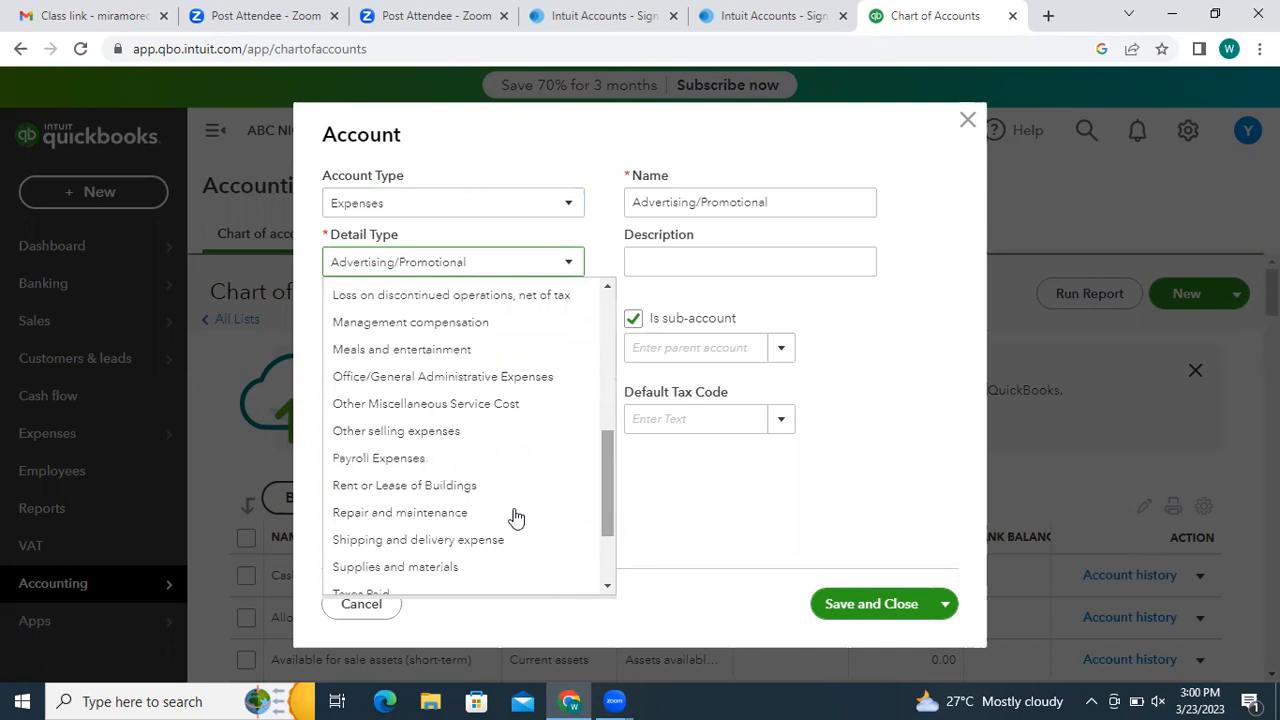
{"action": "left_click", "coordinate": [452, 514]}
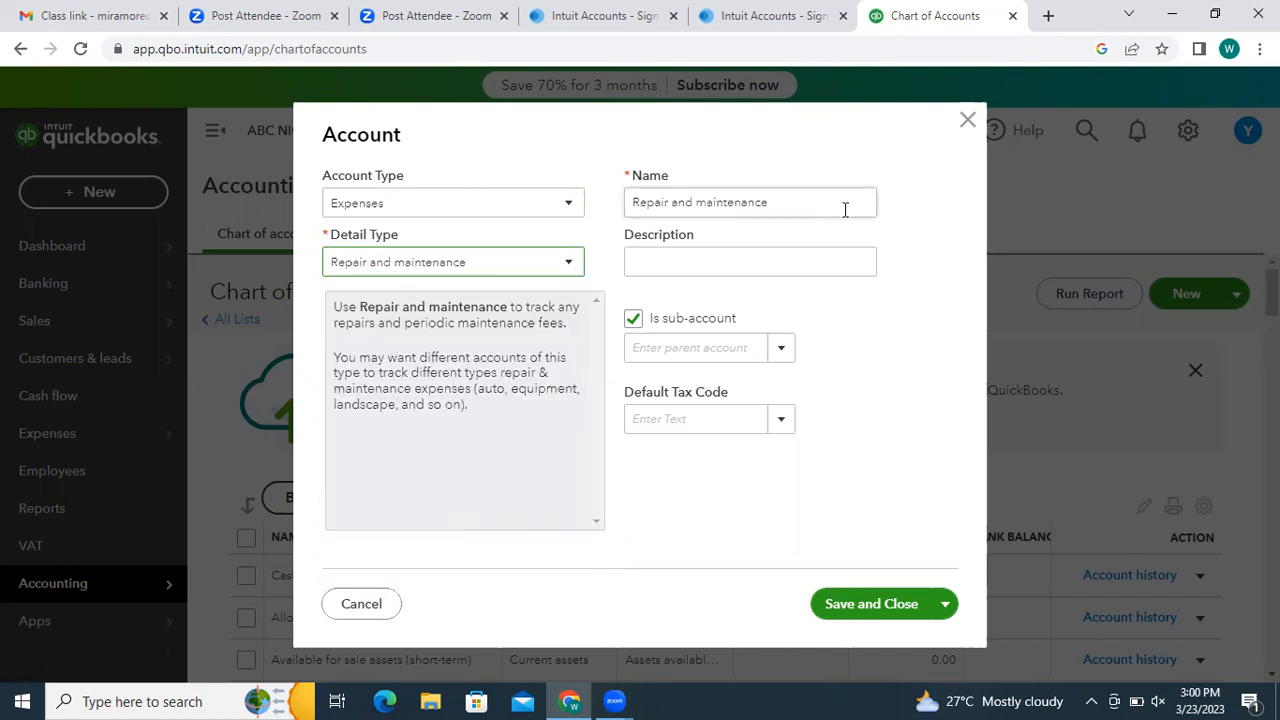
{"action": "left_click", "coordinate": [685, 258]}
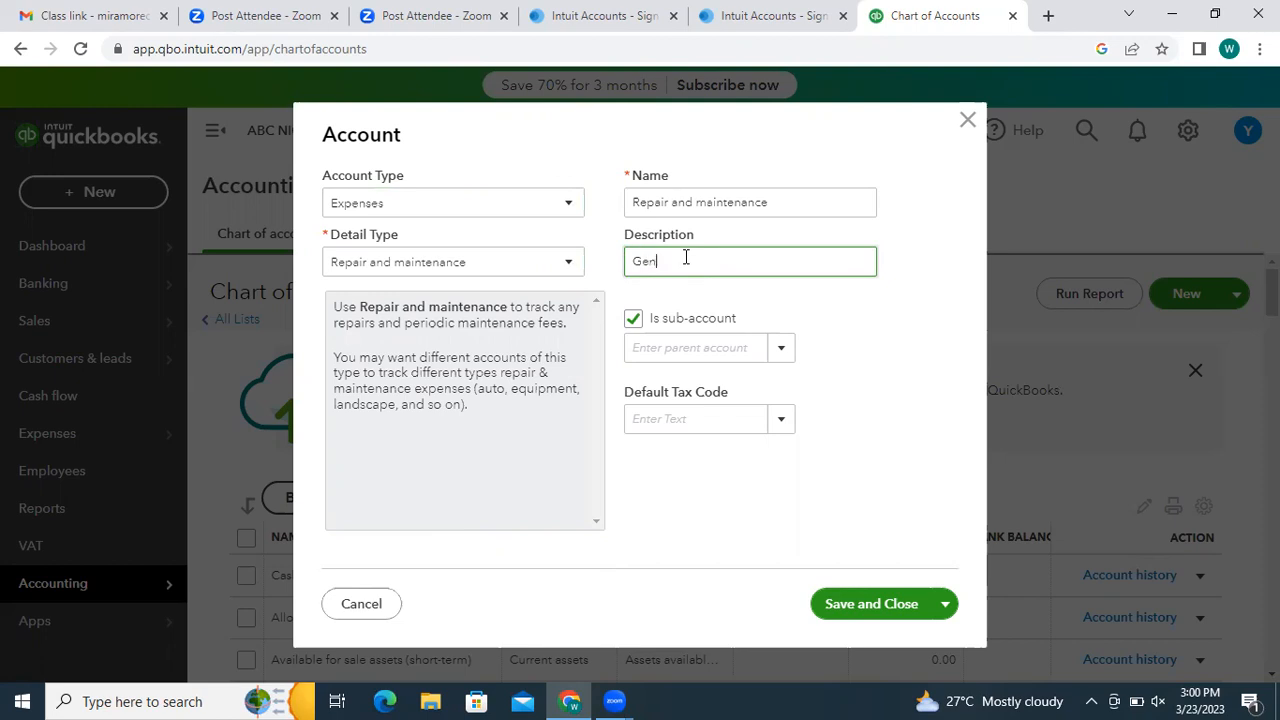
- Leave the parent account unset, untick Is sub-account, and save and close the account
{"action": "left_click", "coordinate": [749, 346]}
{"action": "left_click", "coordinate": [778, 350]}
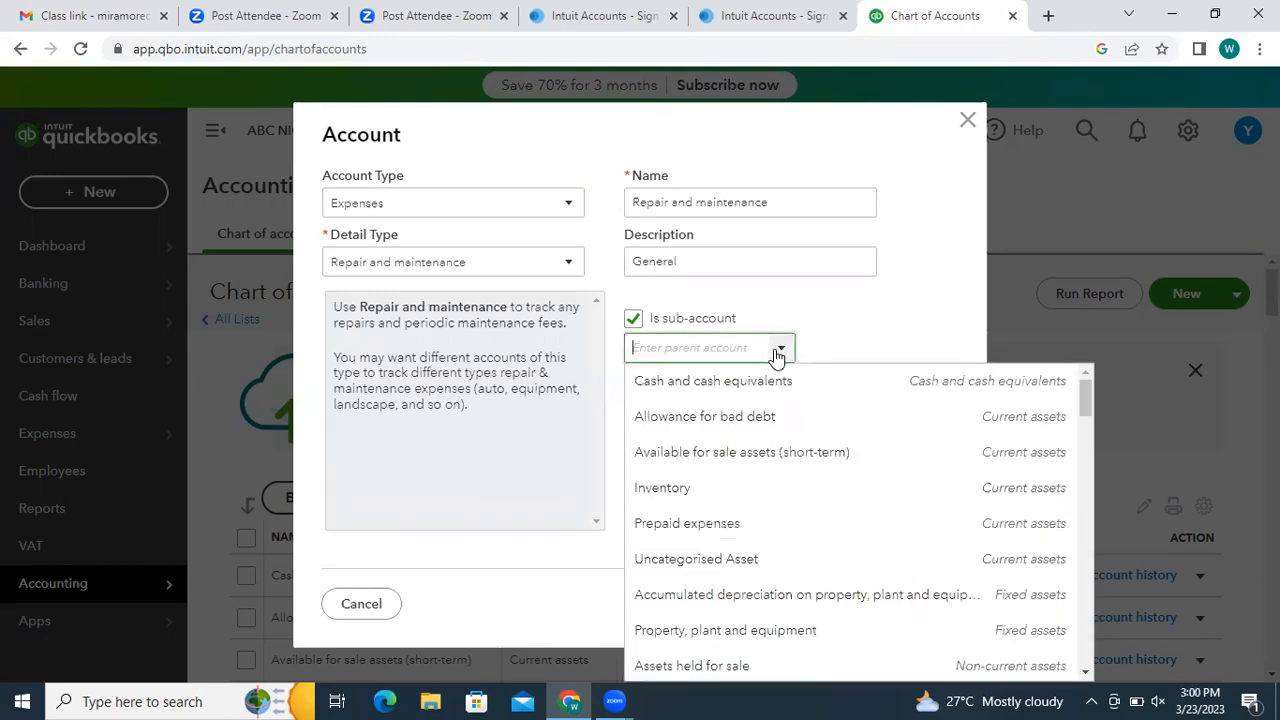
{"action": "left_click", "coordinate": [811, 309]}
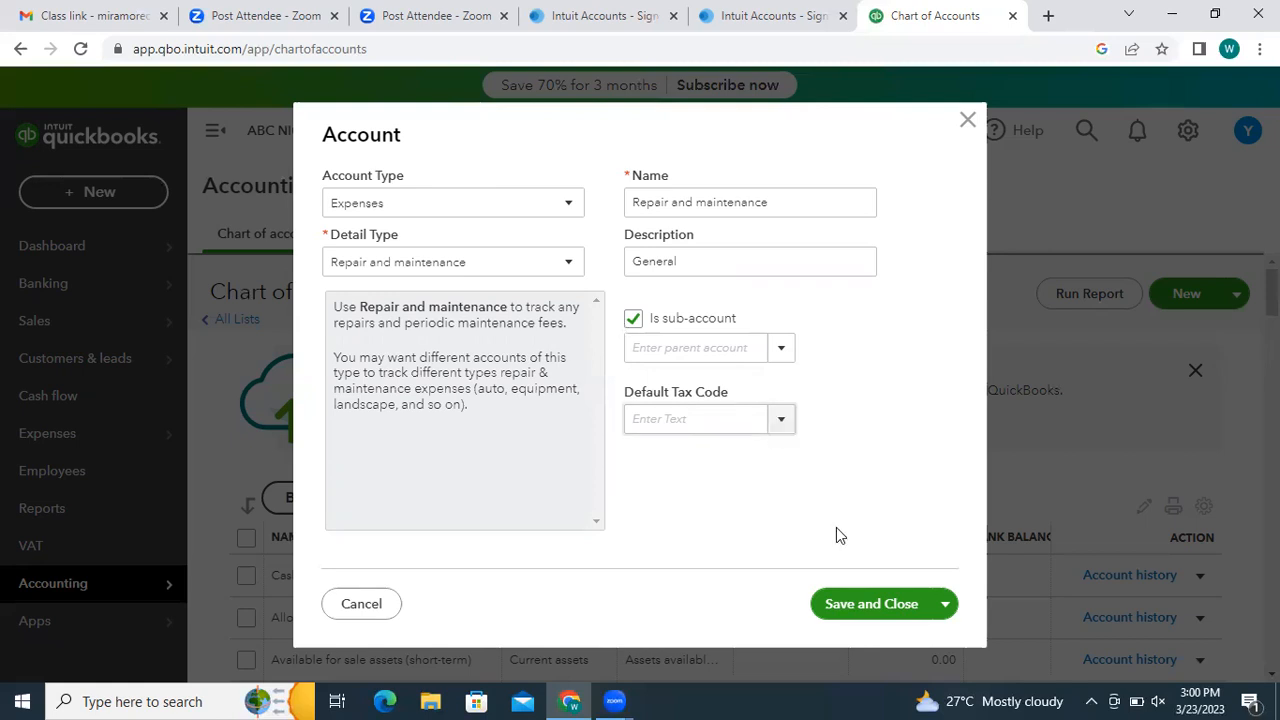
{"action": "left_click", "coordinate": [636, 321]}
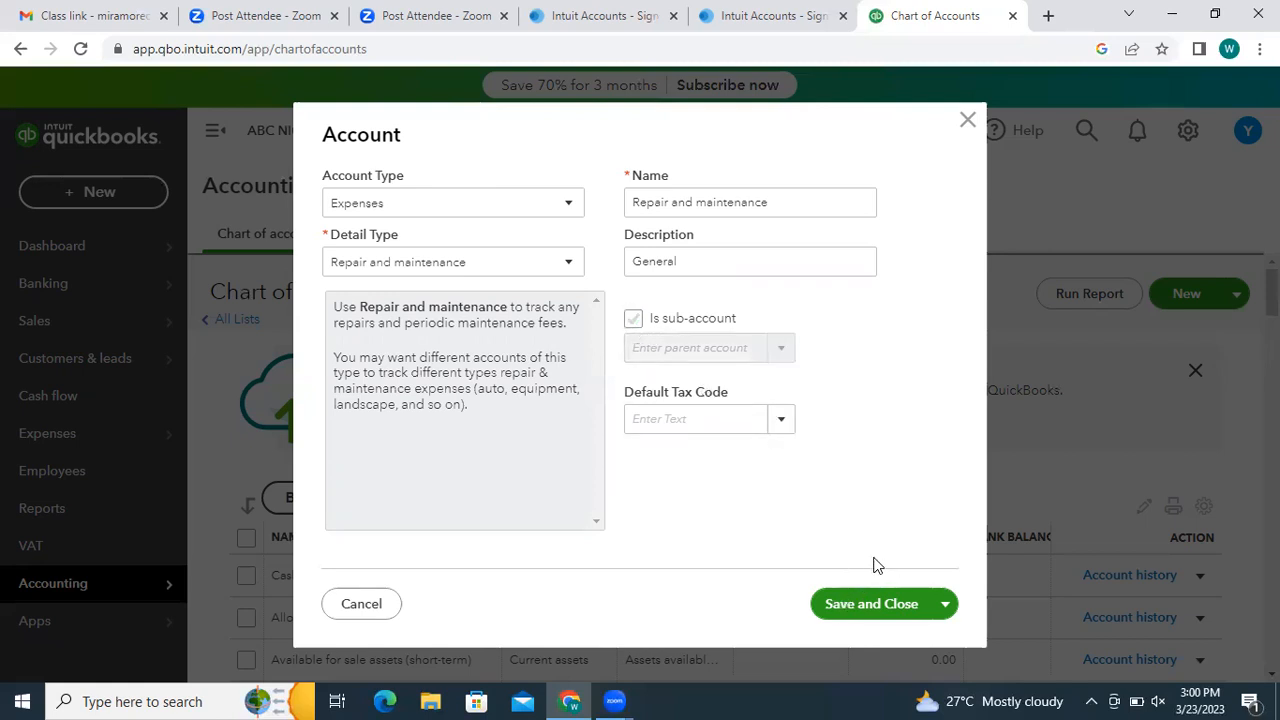
{"action": "left_click", "coordinate": [780, 424]}
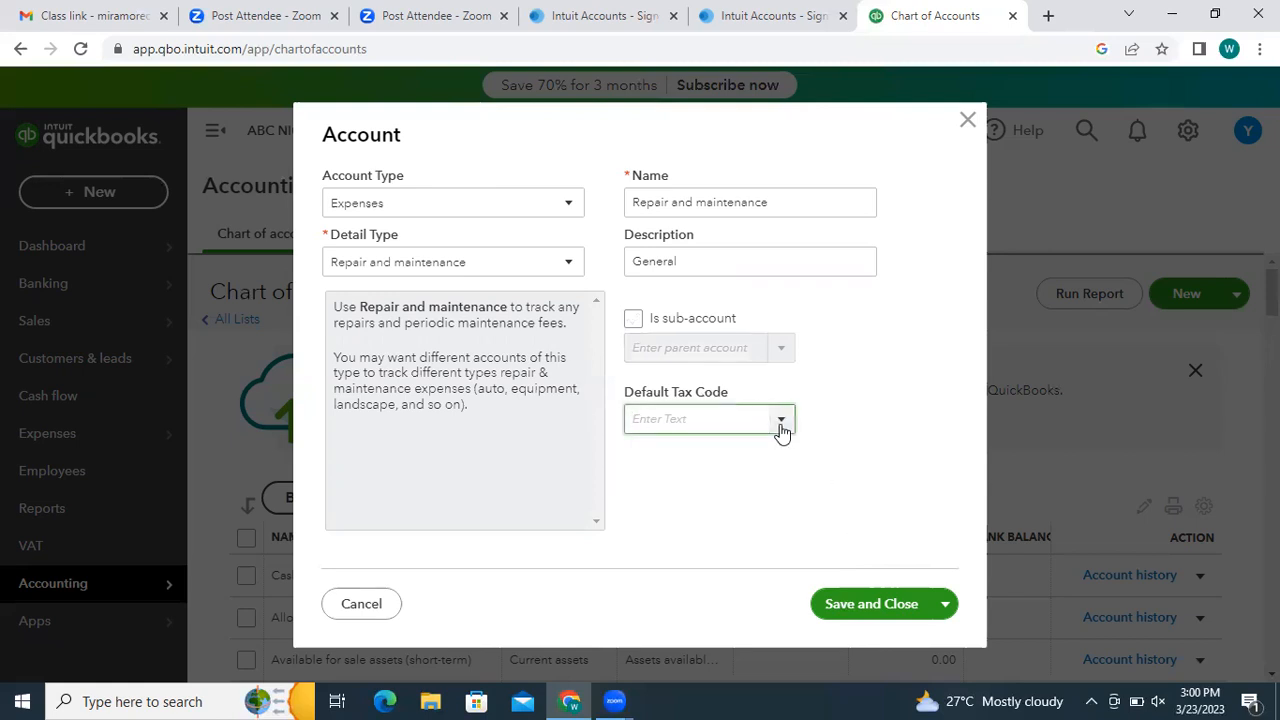
{"action": "left_click", "coordinate": [870, 604]}
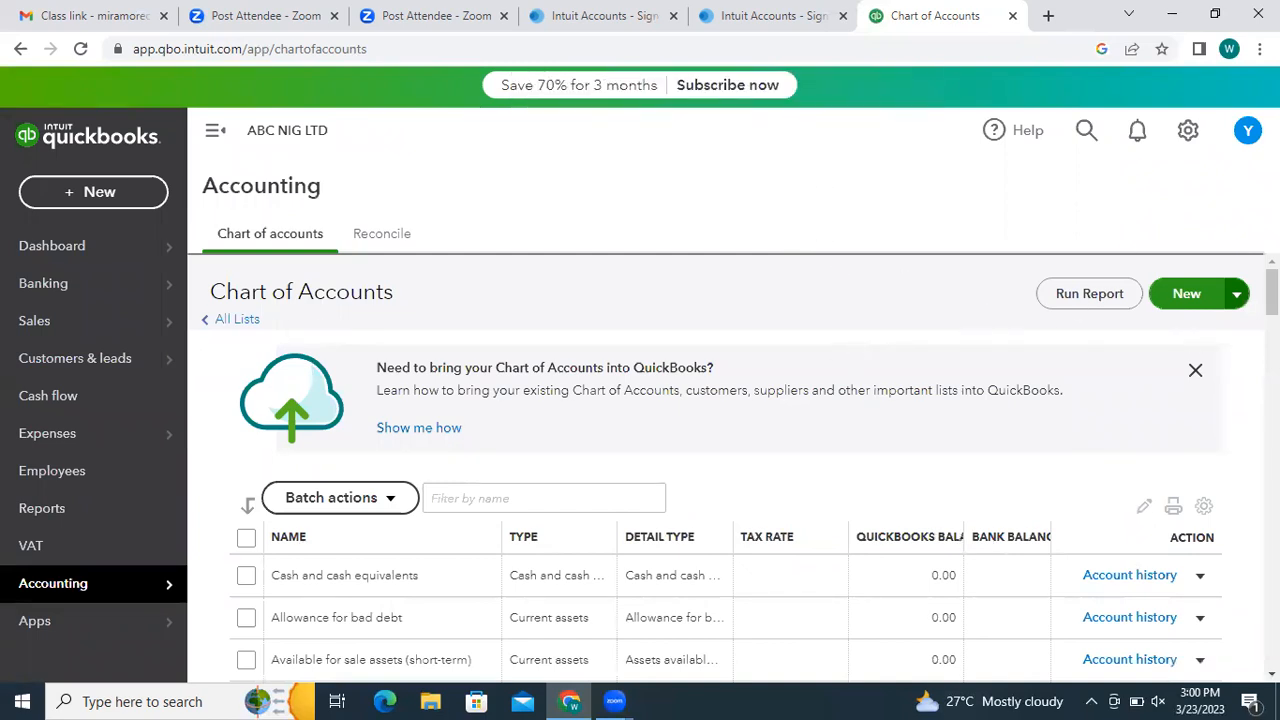
- Start a new Expenses account with Repair and maintenance as its detail type
{"action": "left_click", "coordinate": [1186, 294]}
{"action": "left_click", "coordinate": [568, 205]}
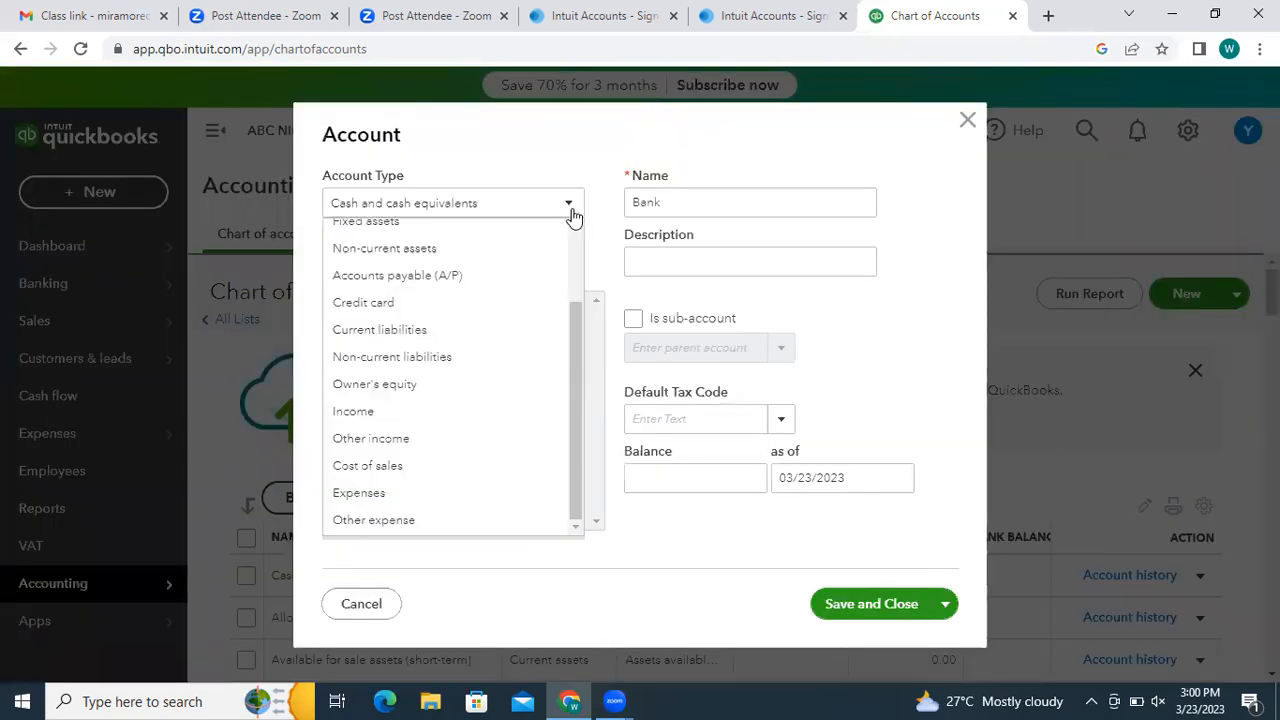
{"action": "scroll", "coordinate": [590, 553], "scroll_direction": "down", "scroll_amount": 3}
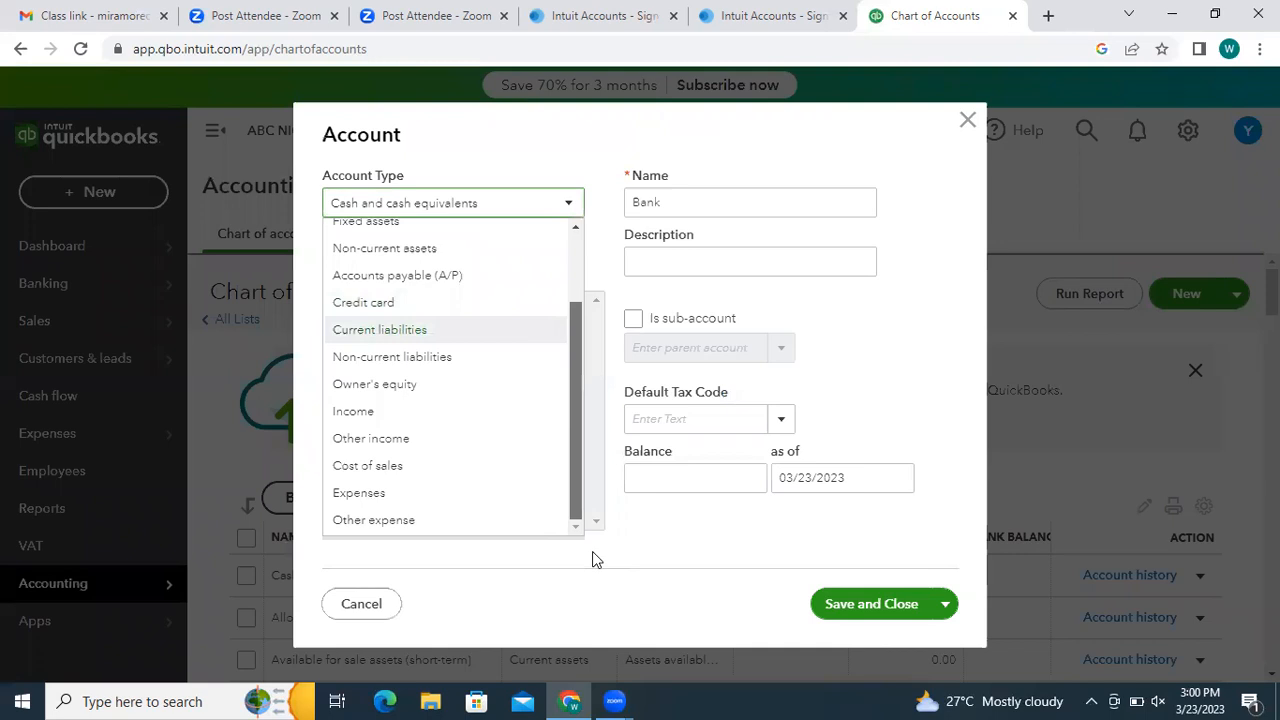
{"action": "left_click", "coordinate": [370, 494]}
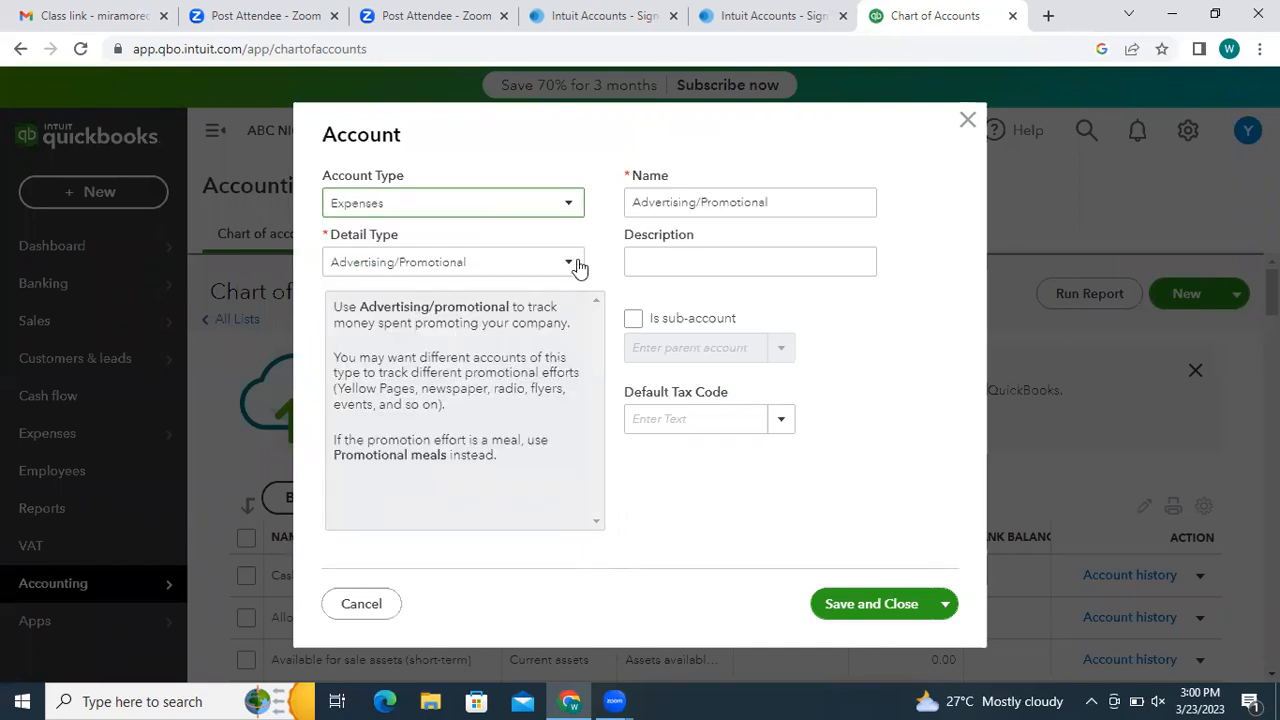
{"action": "left_click", "coordinate": [568, 262]}
{"action": "scroll", "coordinate": [606, 417], "scroll_direction": "up", "scroll_amount": 5}
{"action": "left_click_drag", "start_coordinate": [606, 390], "coordinate": [622, 580]}
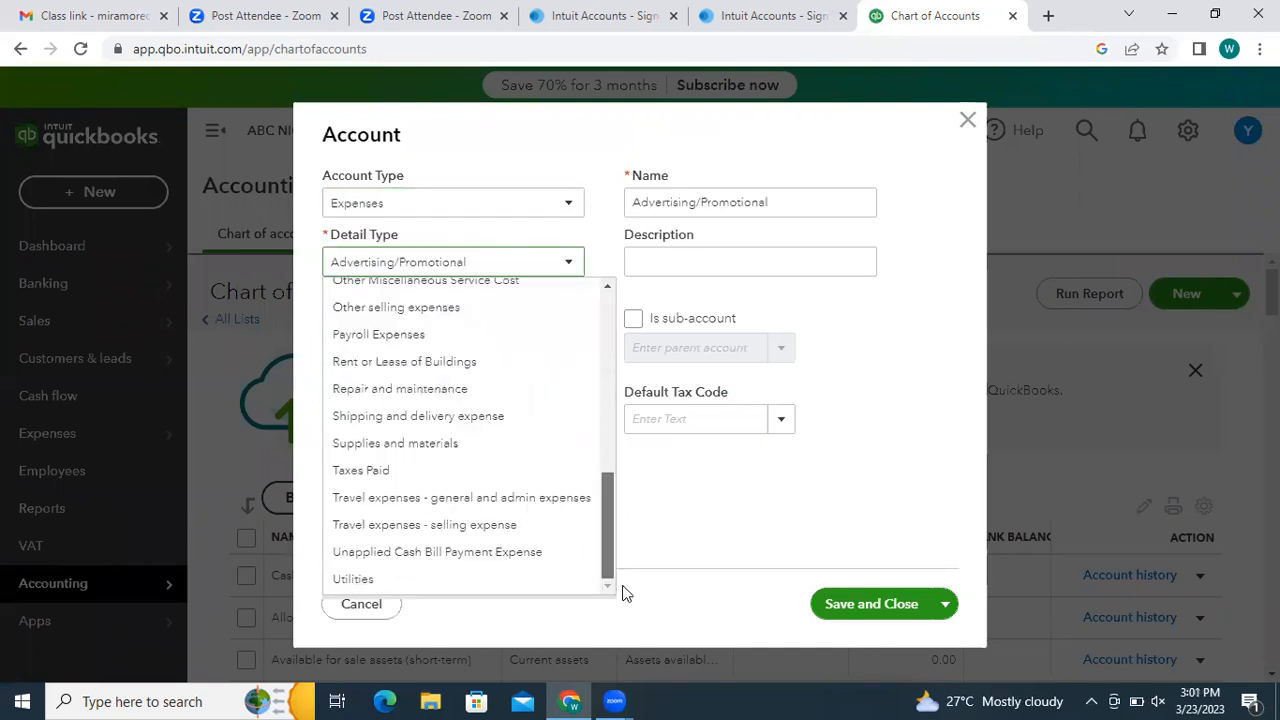
{"action": "left_click", "coordinate": [423, 389]}
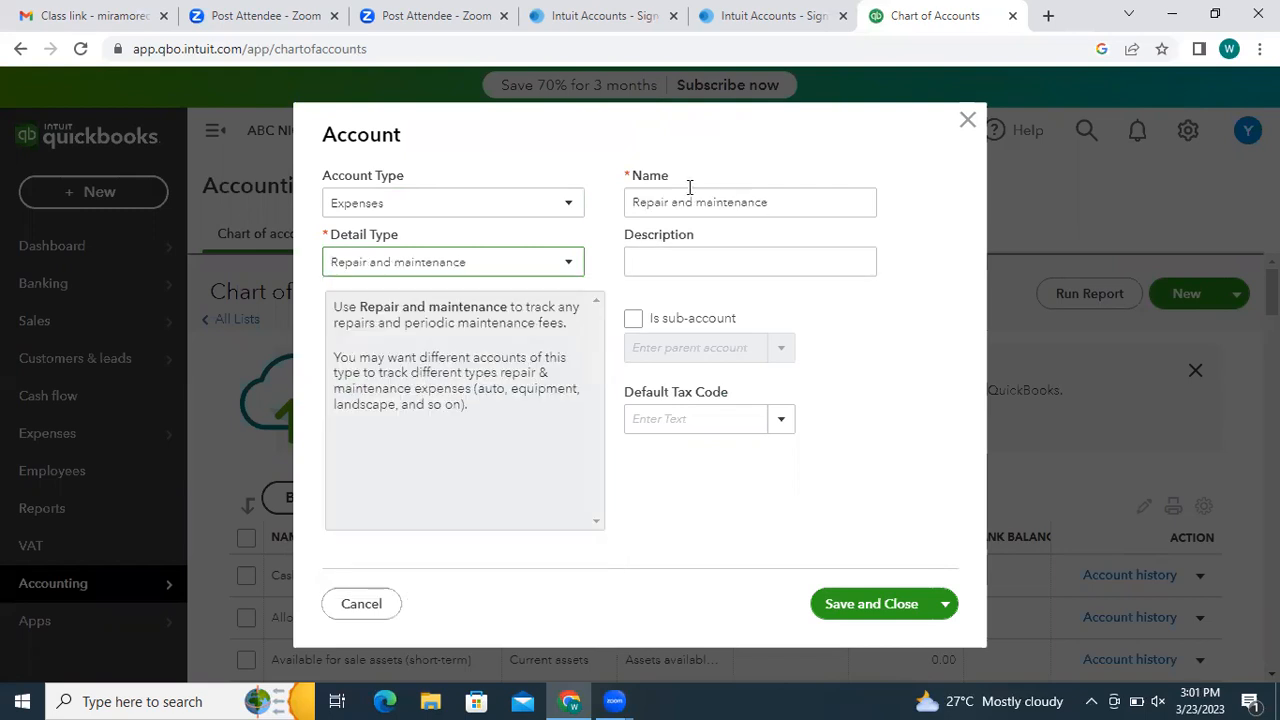
- Edit the account name to 'IT Dept: Repair and maintenance'
{"action": "triple_click", "coordinate": [635, 201]}
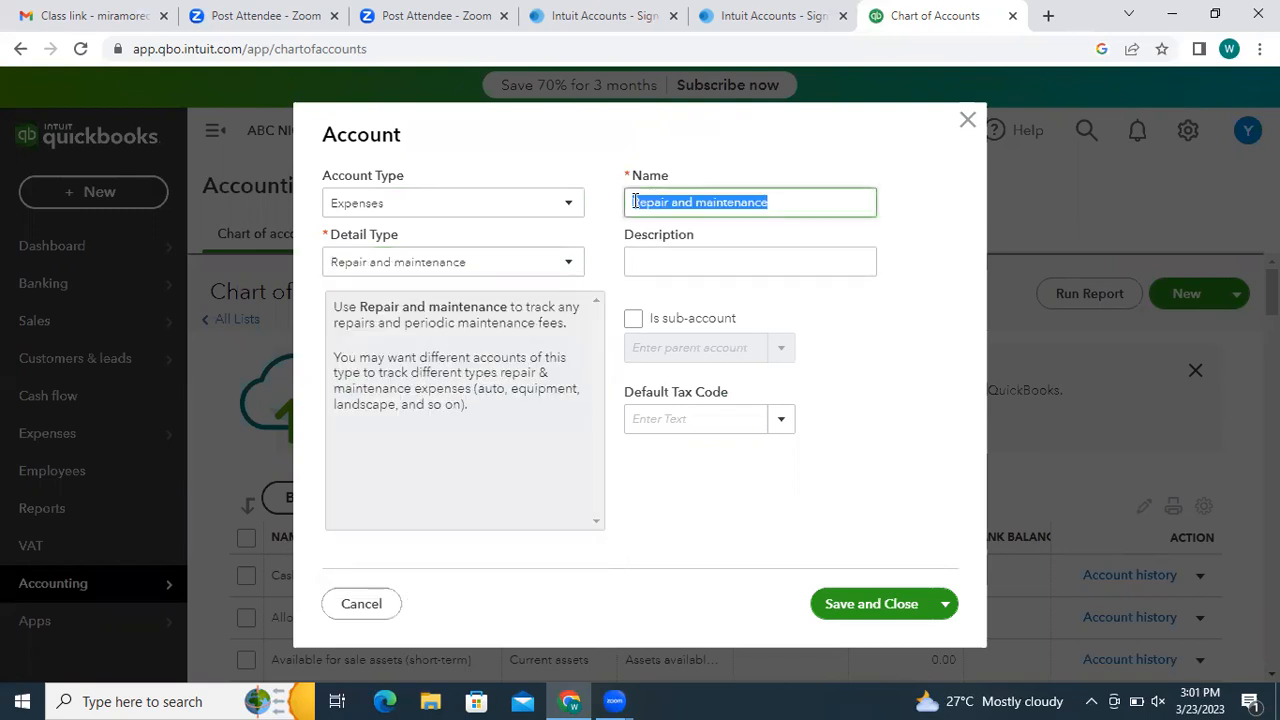
{"action": "left_click", "coordinate": [635, 201]}
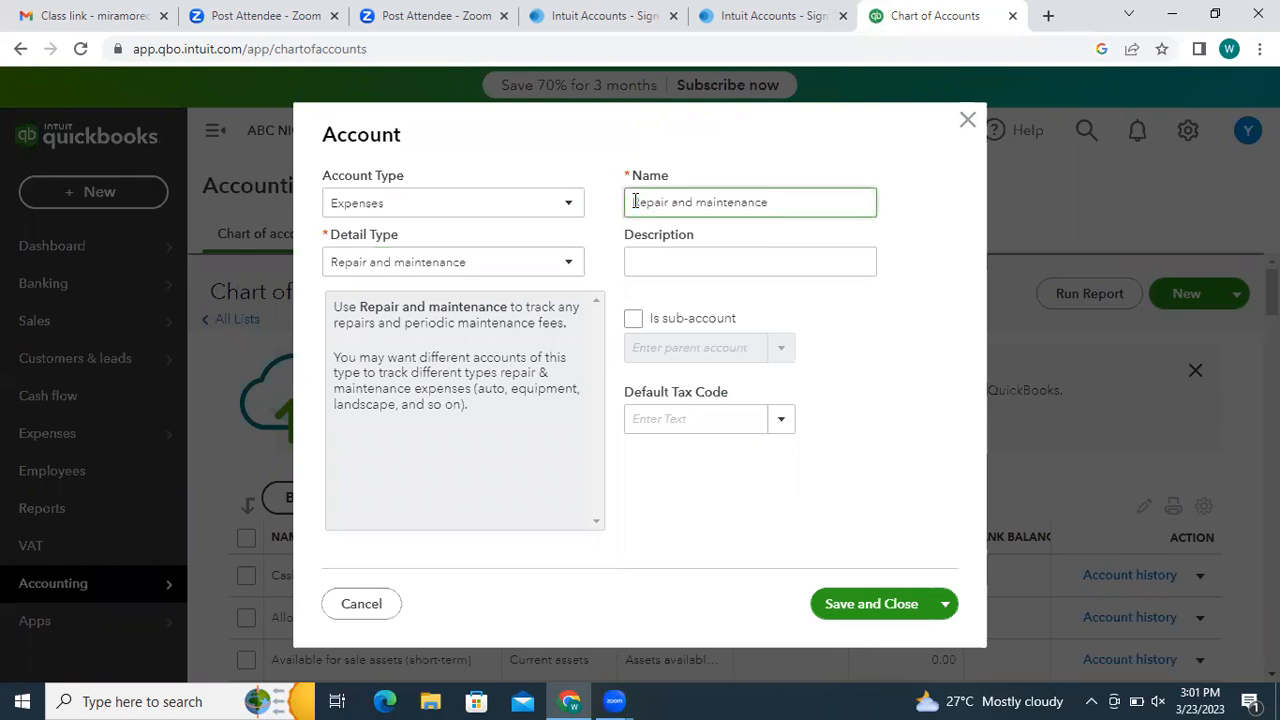
{"action": "type", "text": "IT "}
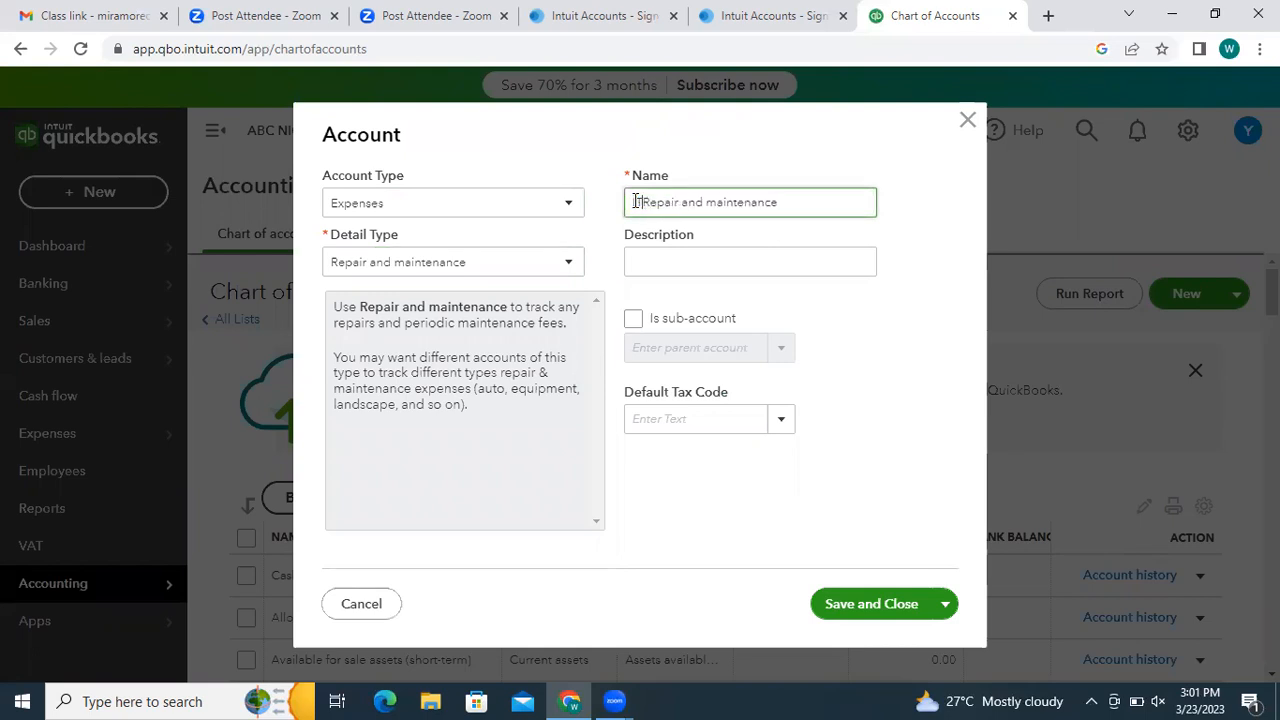
{"action": "type", "text": "DeptRepair"}
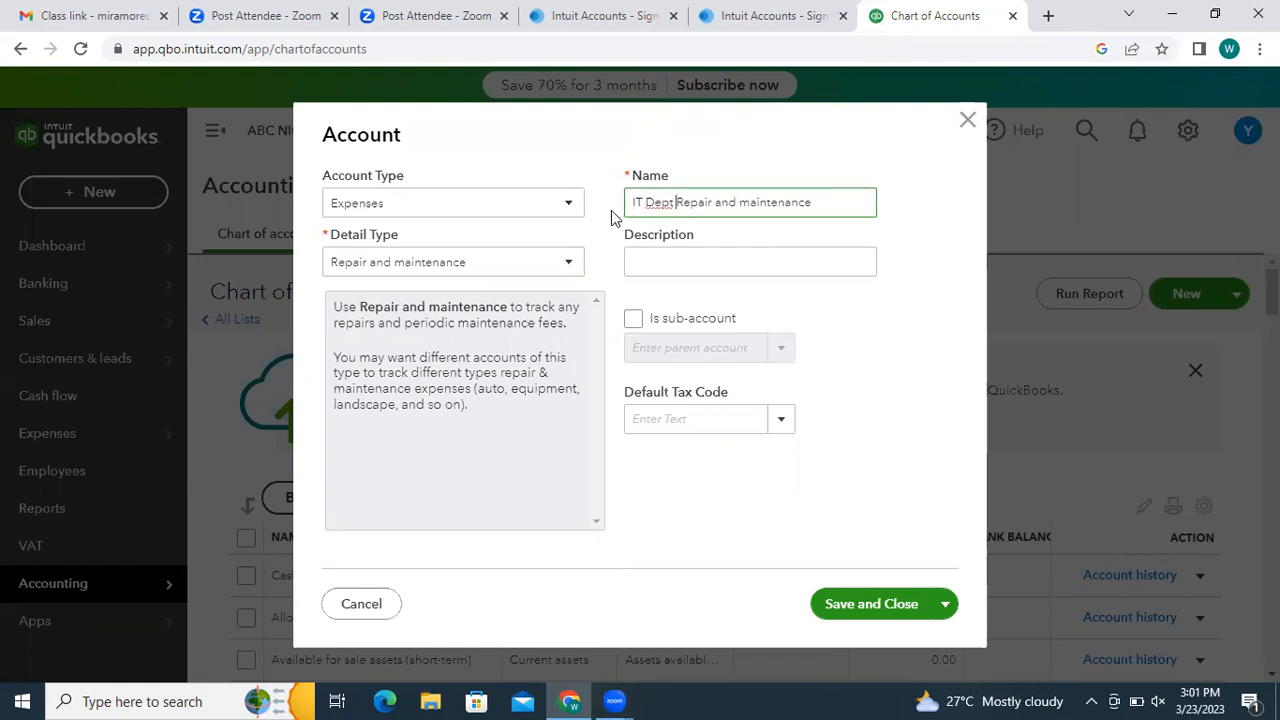
{"action": "key", "text": "BackSpace"}
{"action": "type", "text": ":"}
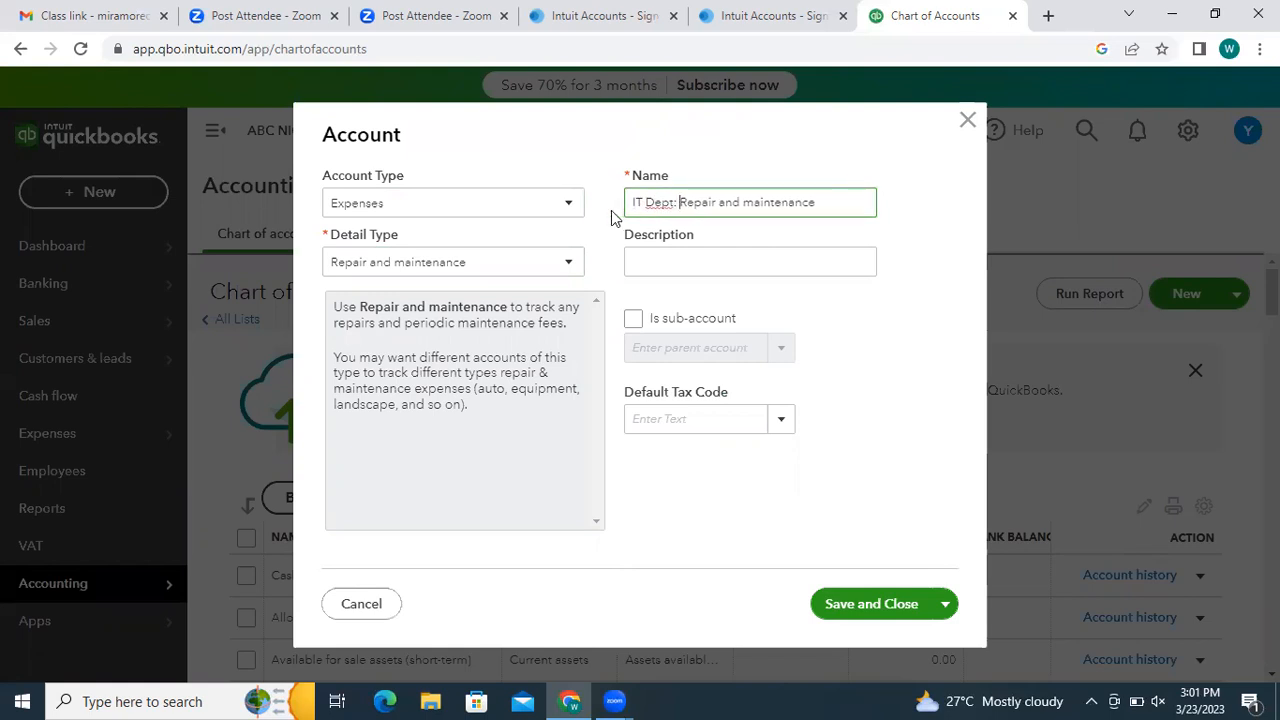
- Mark the account as a sub-account of Repairs and Maintenance and try saving it
{"action": "left_click", "coordinate": [649, 317]}
{"action": "left_click", "coordinate": [637, 320]}
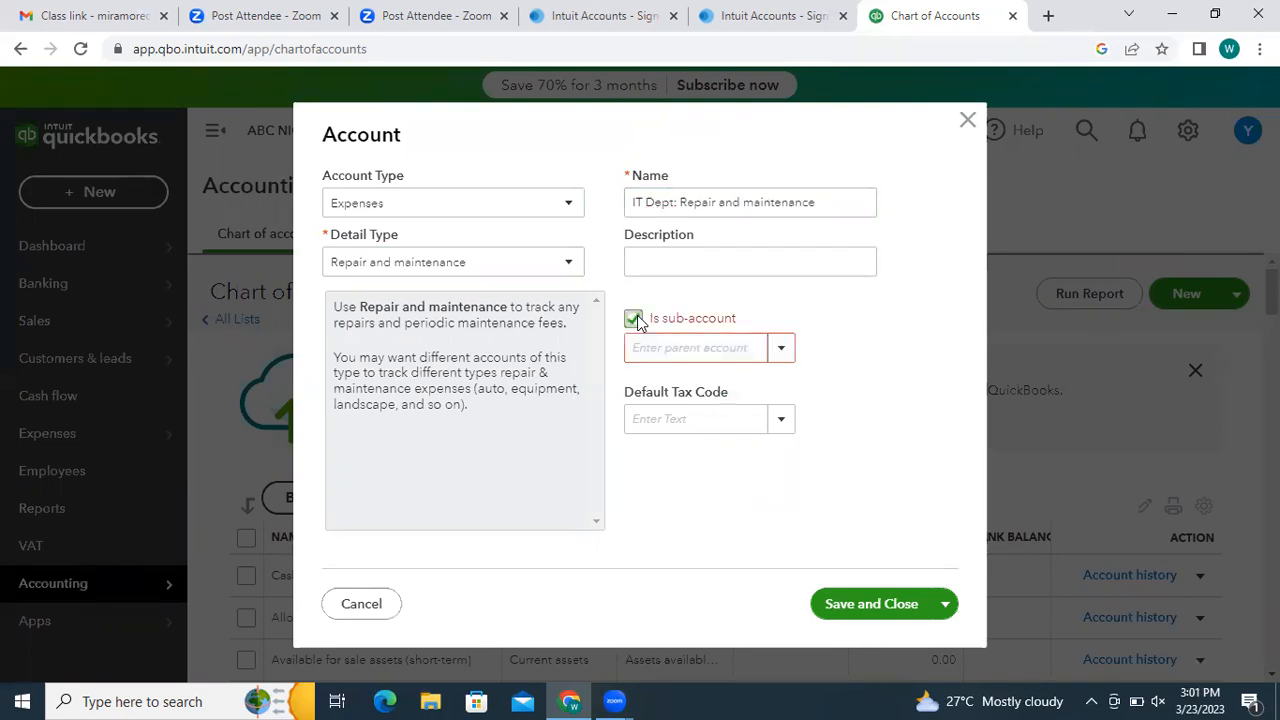
{"action": "left_click", "coordinate": [780, 347]}
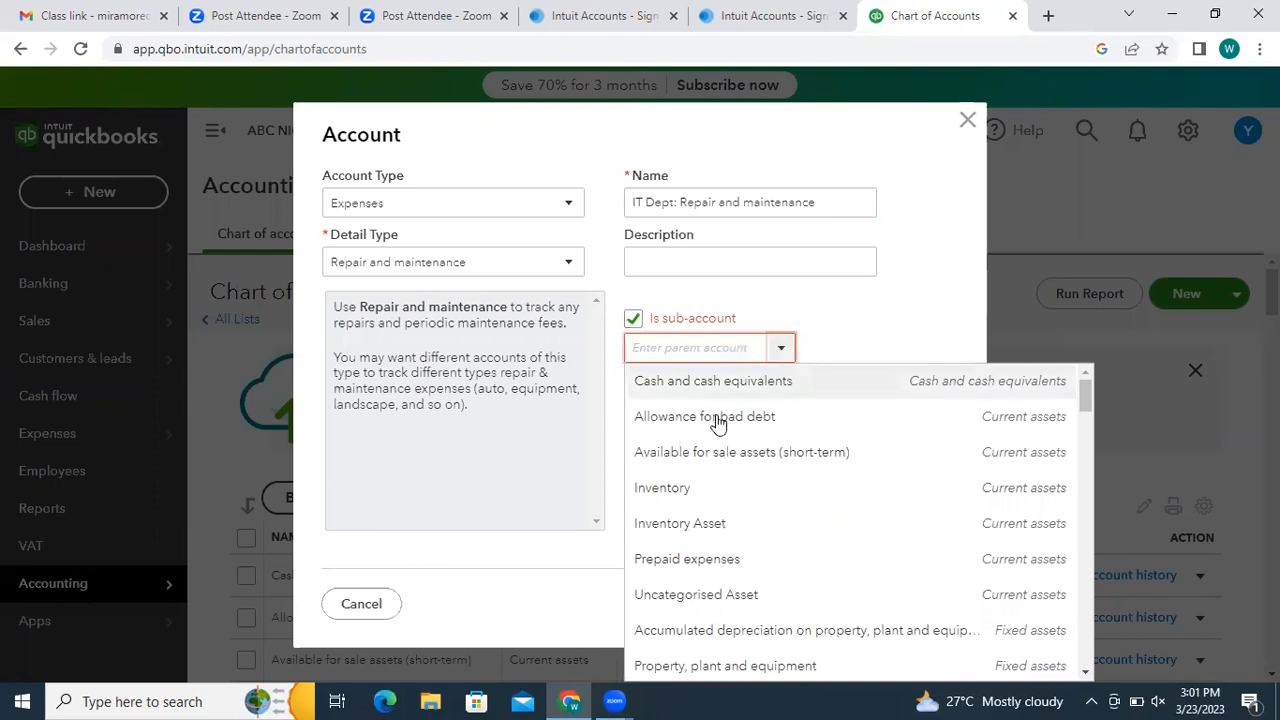
{"action": "type", "text": "re"}
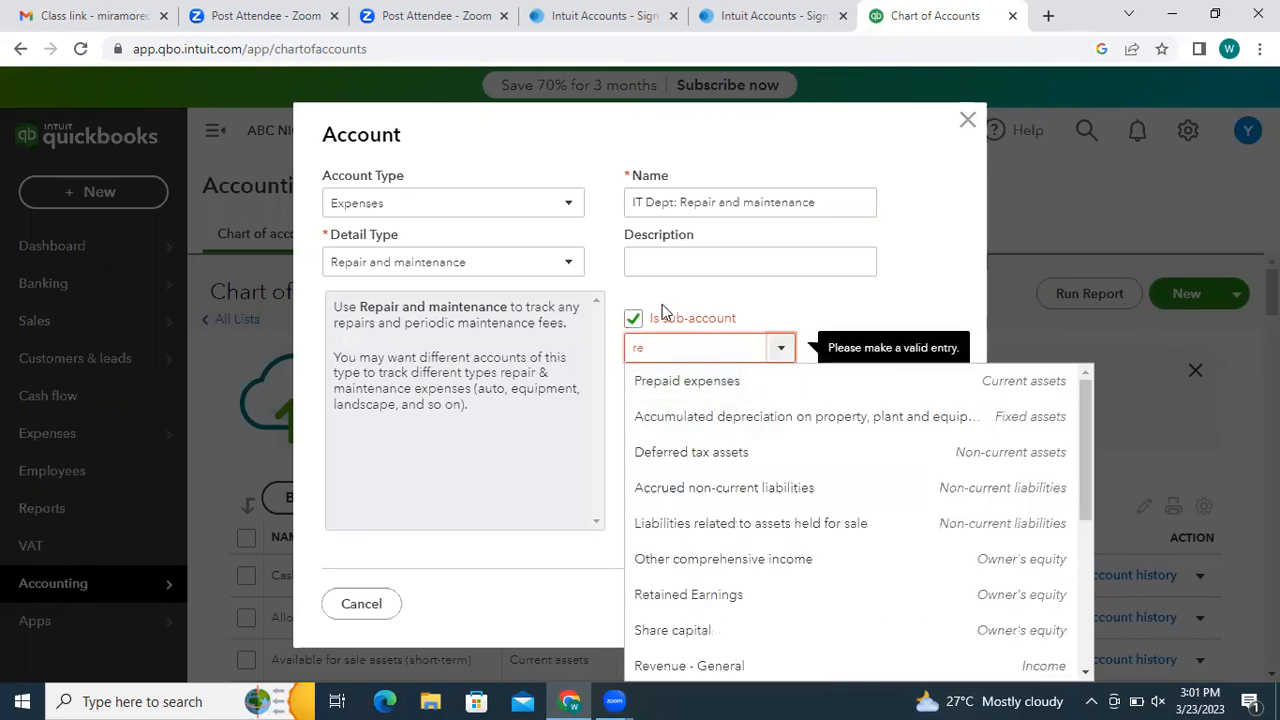
{"action": "type", "text": "pai"}
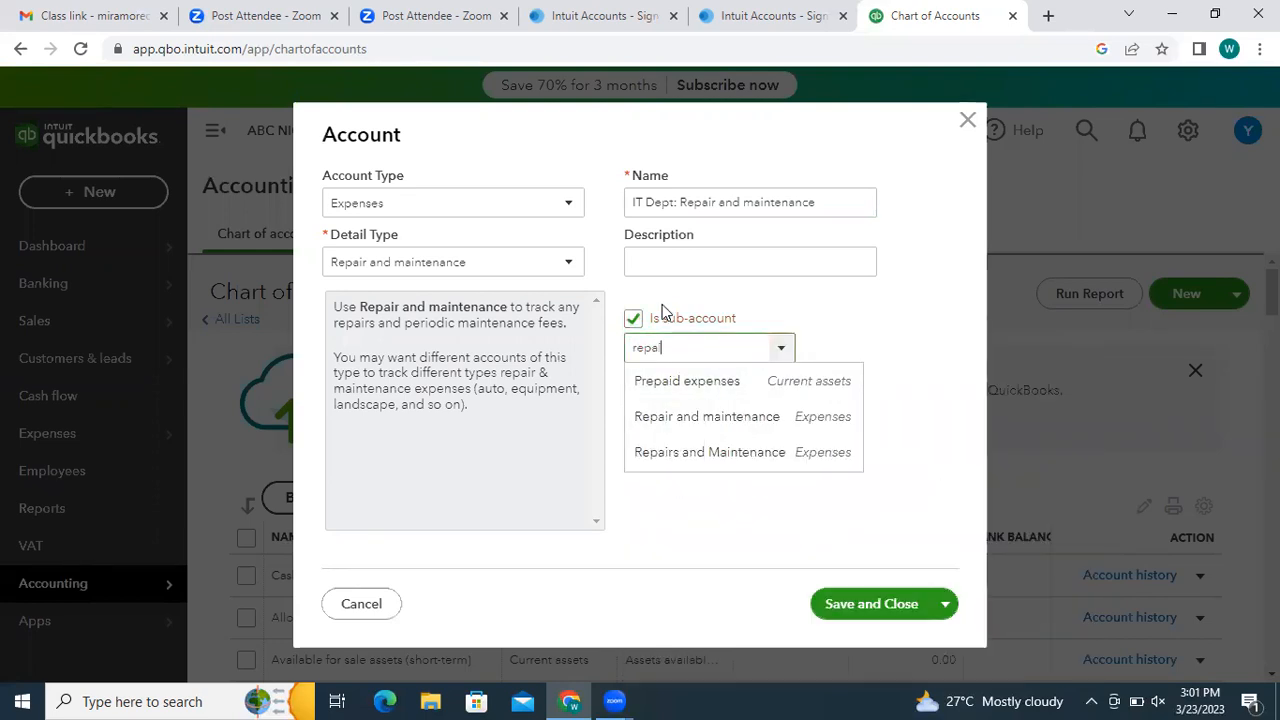
{"action": "type", "text": "rs and Maintenan"}
{"action": "left_click", "coordinate": [709, 389]}
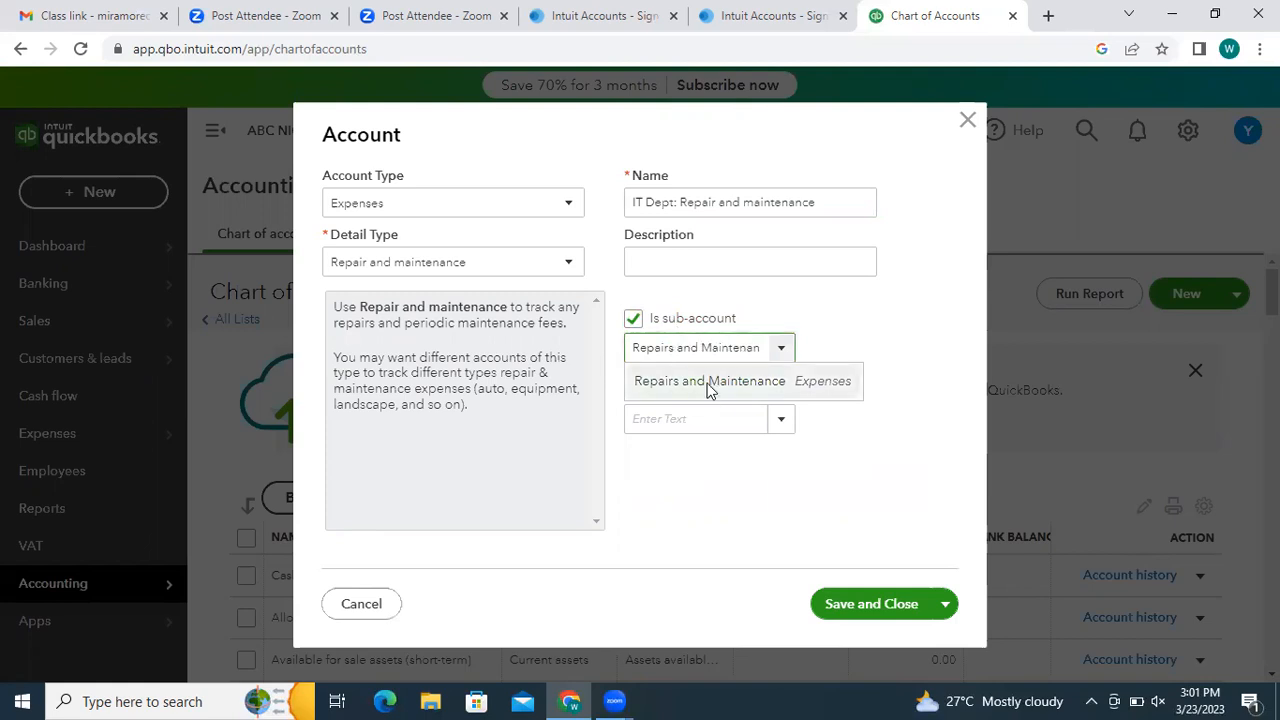
{"action": "left_click", "coordinate": [850, 604]}
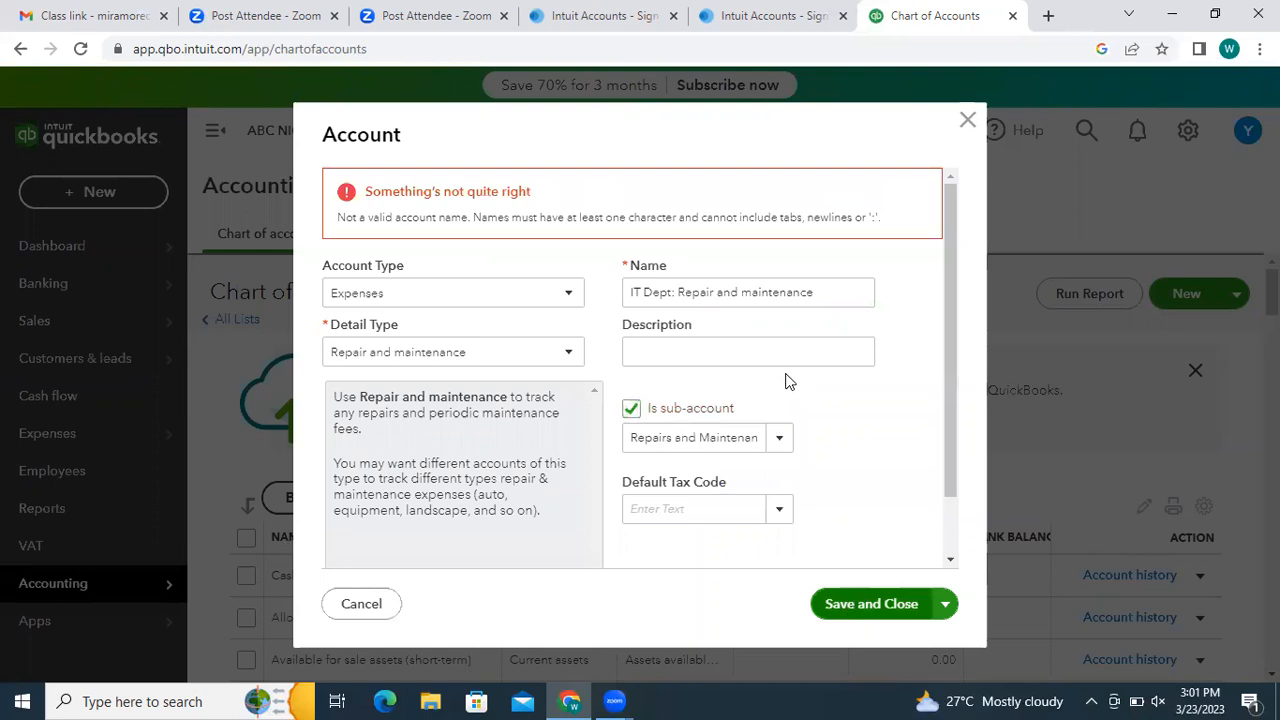
- Delete the invalid colon from the 'IT Dept' account name and save again
{"action": "left_click", "coordinate": [738, 285]}
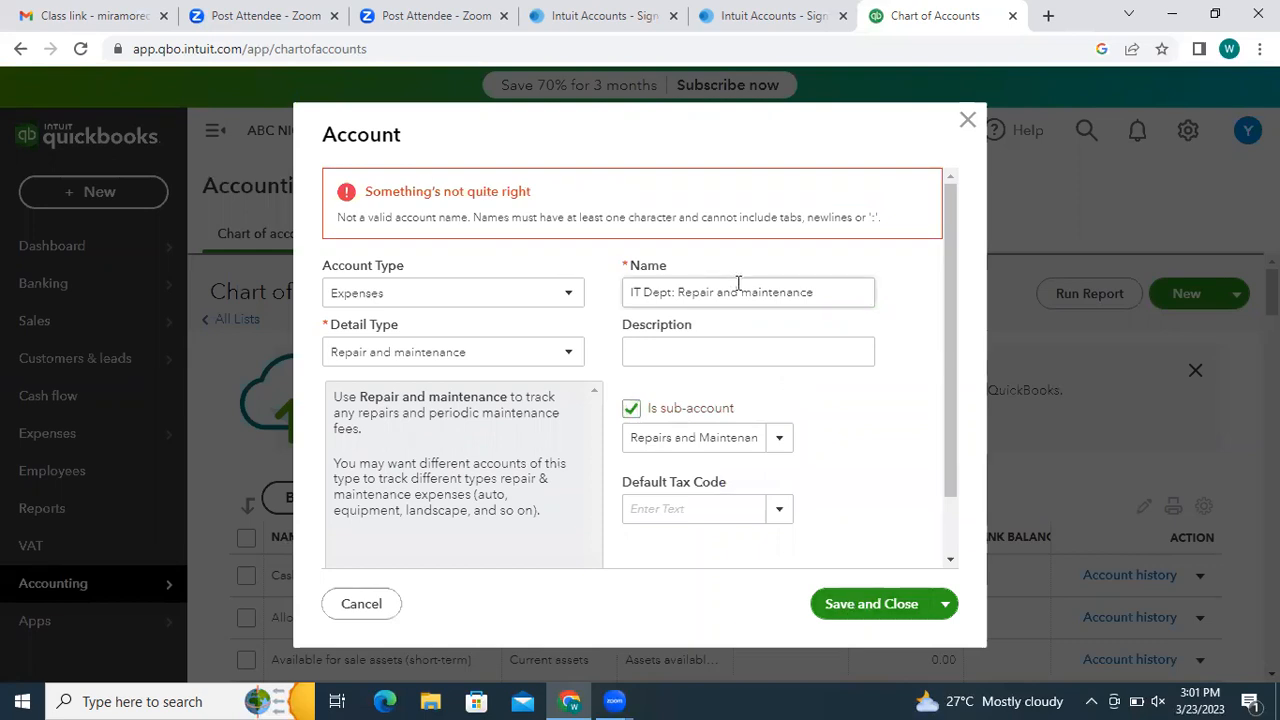
{"action": "triple_click", "coordinate": [678, 290]}
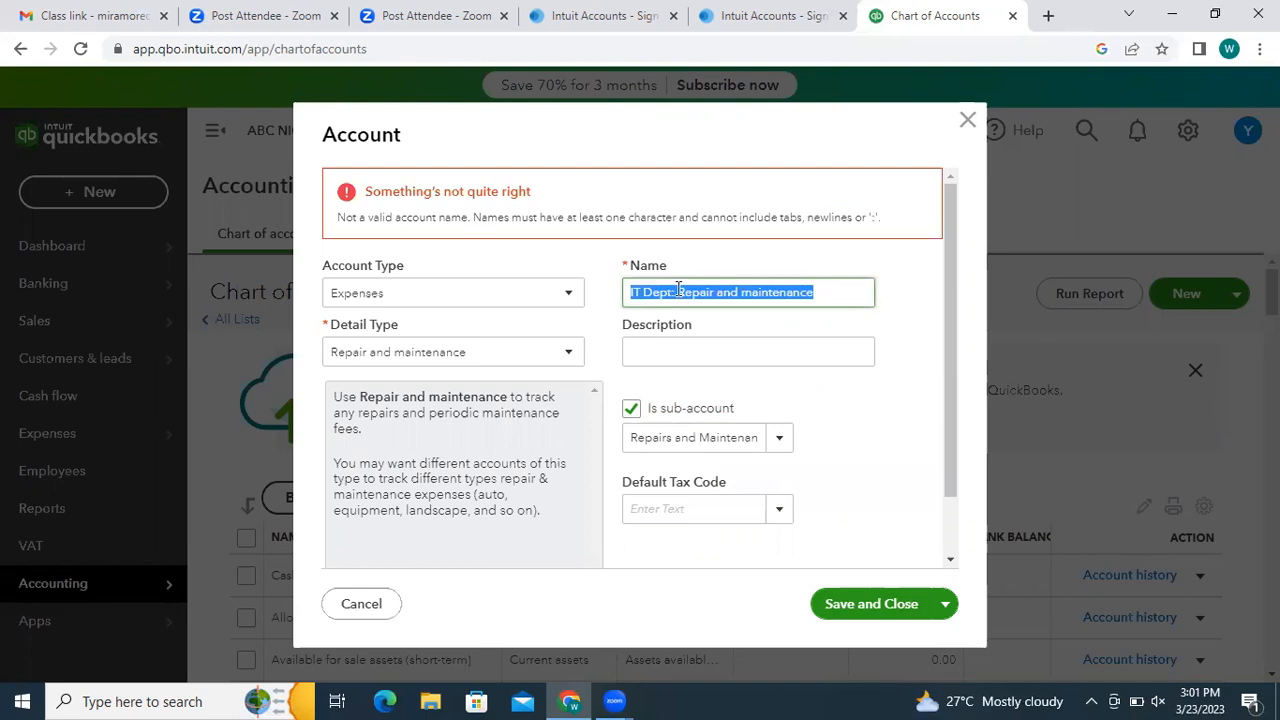
{"action": "left_click", "coordinate": [678, 290]}
{"action": "key", "text": "BackSpace"}
{"action": "key", "text": "BackSpace"}
{"action": "left_click", "coordinate": [880, 603]}
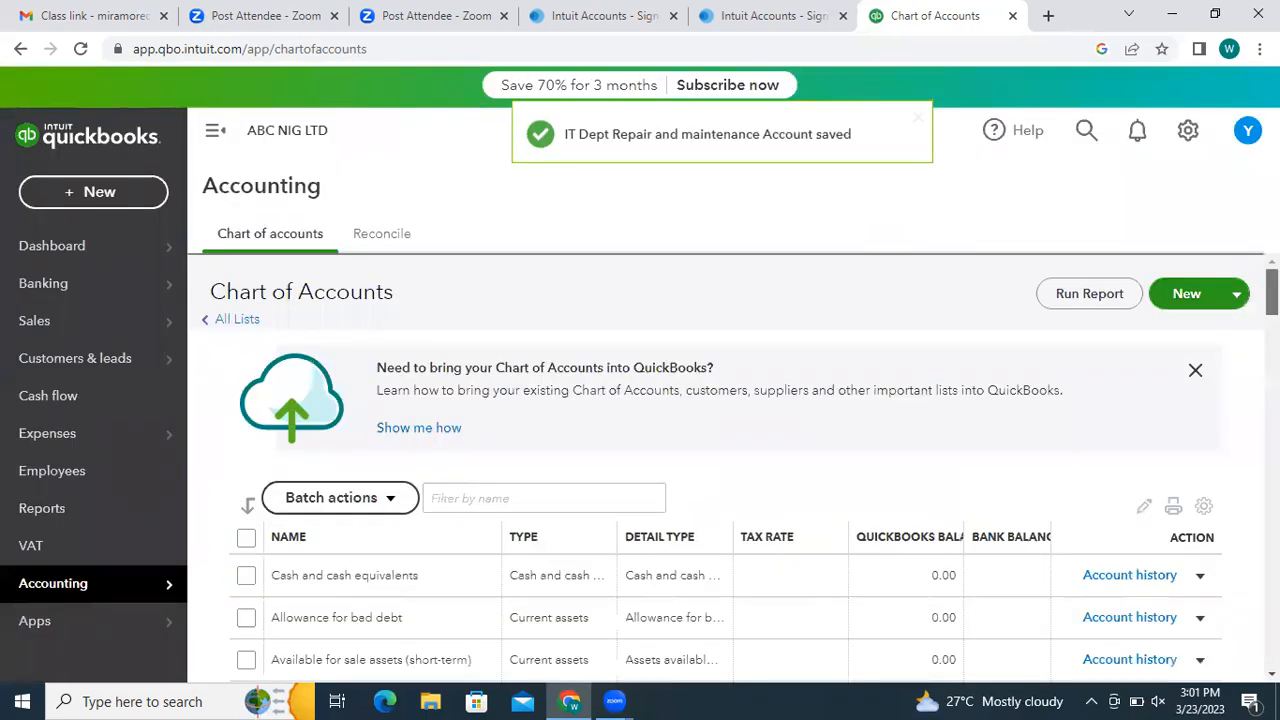
- Search 'repairs' and open the Repairs and Maintenance:IT Dept Repair and maintenance result's QuickReport
{"action": "scroll", "coordinate": [725, 480], "scroll_direction": "down", "scroll_amount": 6}
{"action": "scroll", "coordinate": [725, 480], "scroll_direction": "down", "scroll_amount": 2}
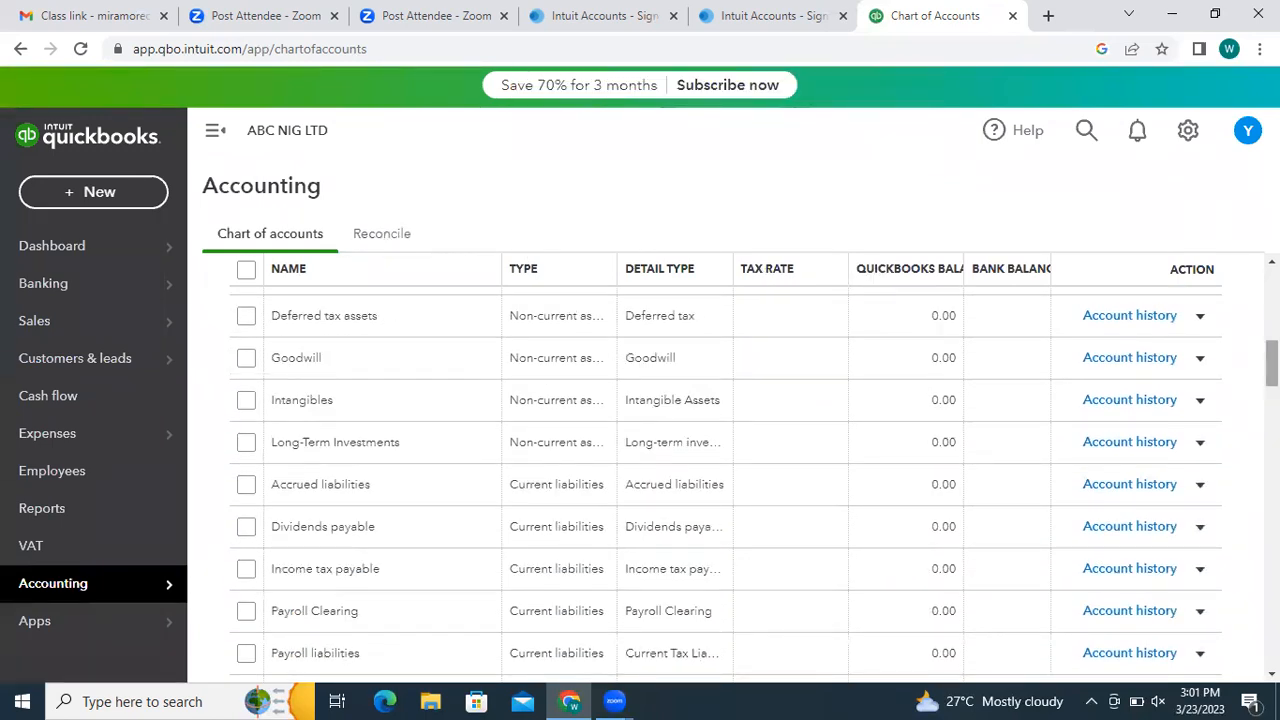
{"action": "left_click", "coordinate": [1086, 136]}
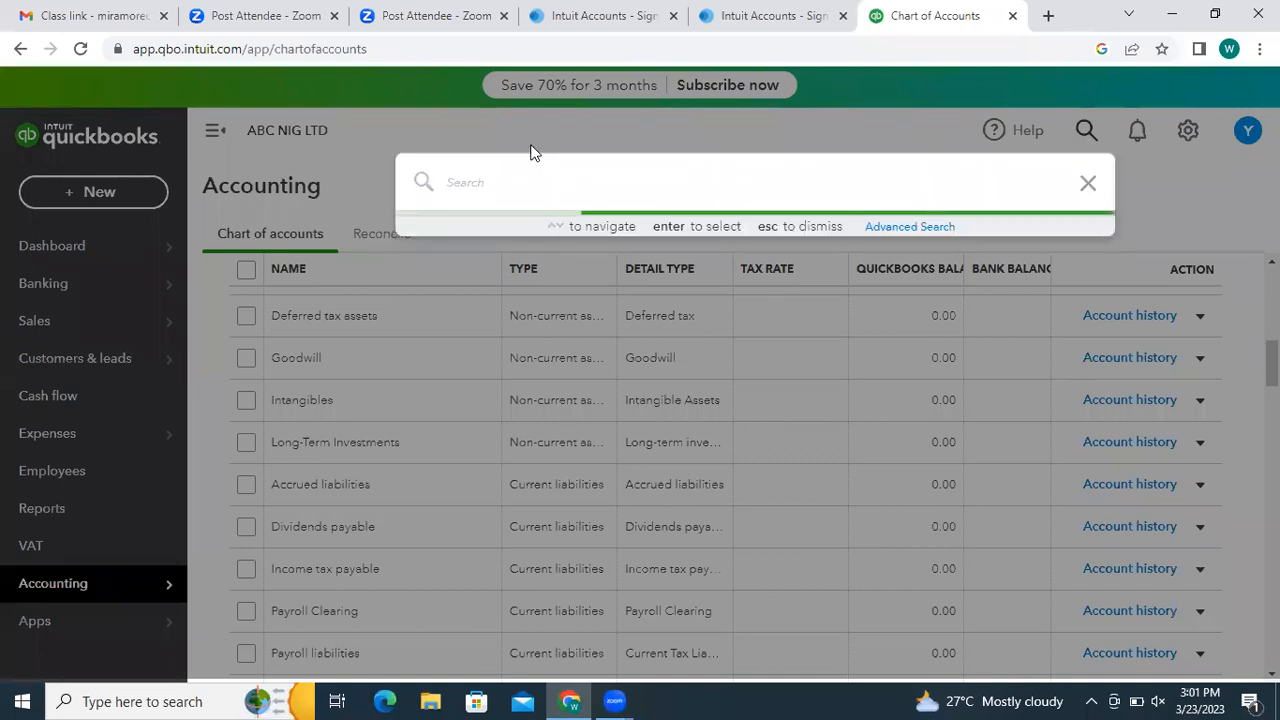
{"action": "type", "text": "repairs"}
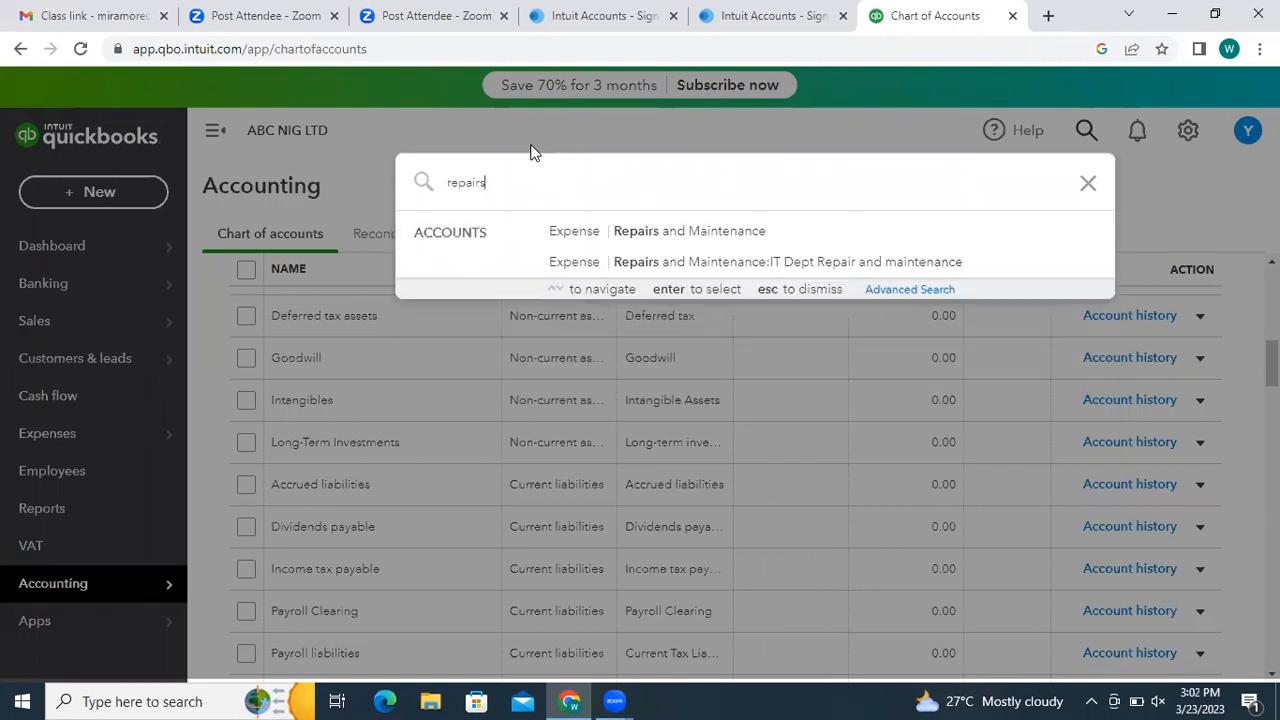
{"action": "left_click", "coordinate": [686, 238]}
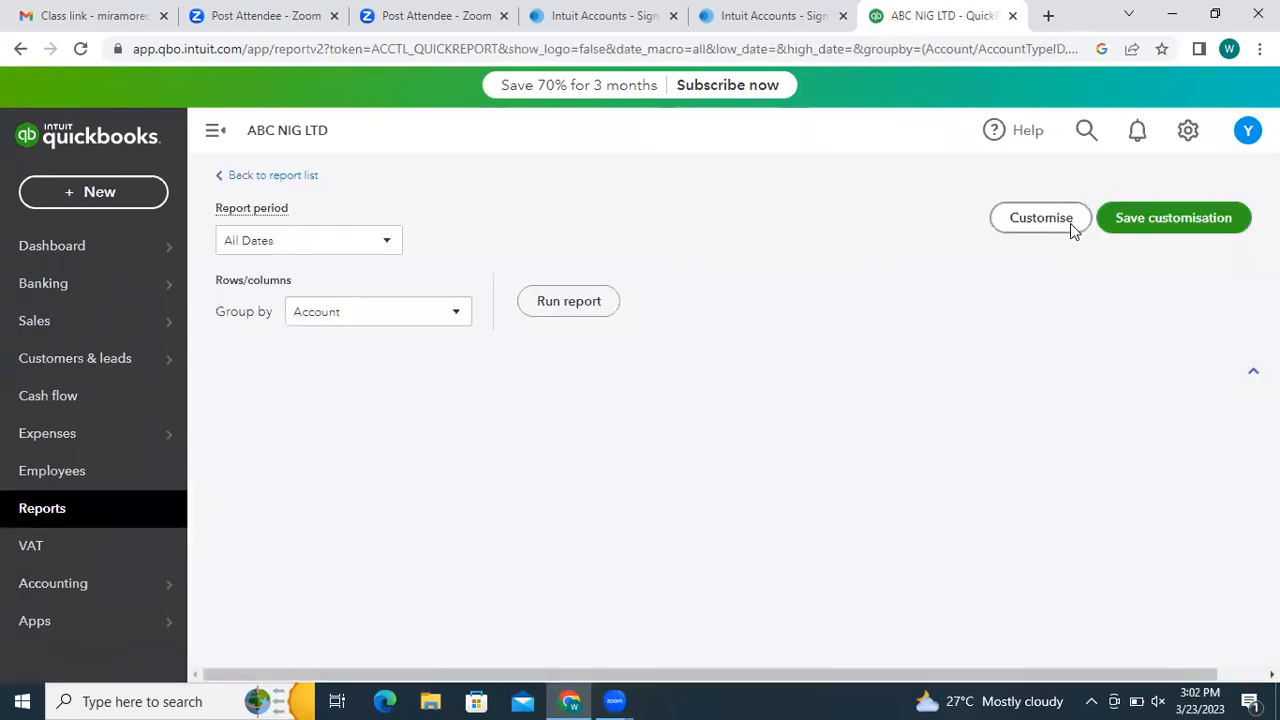
- Scroll through the empty All Dates Account QuickReport and back up to its title
{"action": "scroll", "coordinate": [831, 265], "scroll_direction": "down", "scroll_amount": 1}
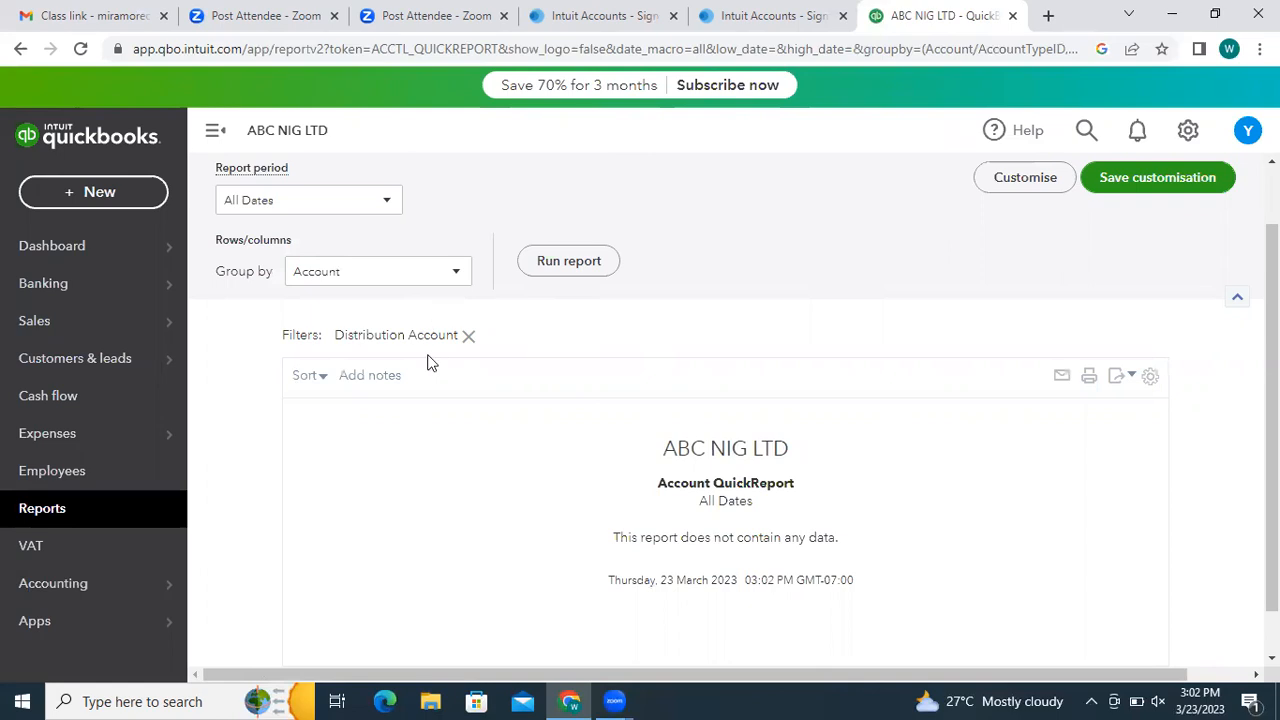
{"action": "scroll", "coordinate": [686, 219], "scroll_direction": "down", "scroll_amount": 1}
{"action": "scroll", "coordinate": [686, 219], "scroll_direction": "up", "scroll_amount": 1}
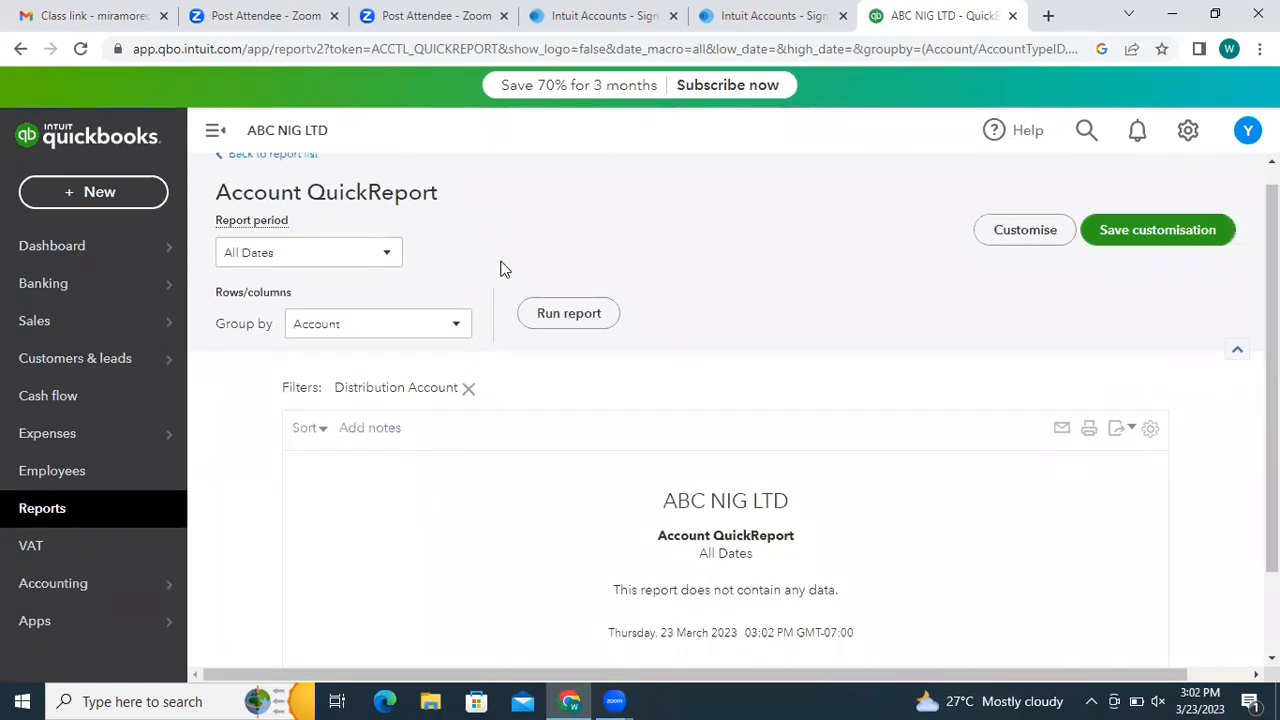